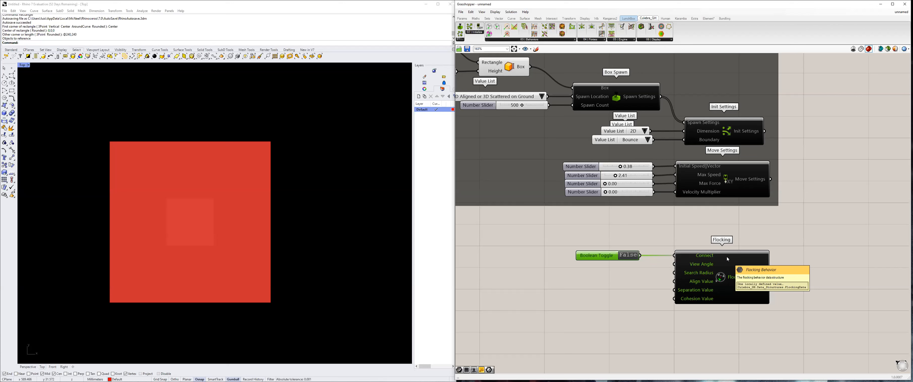
Add a number slider of 360 with its upper limit at 360 and connect it to the Flocking component's View Angle.
double_click(621, 281)
text(360)
key(Return)
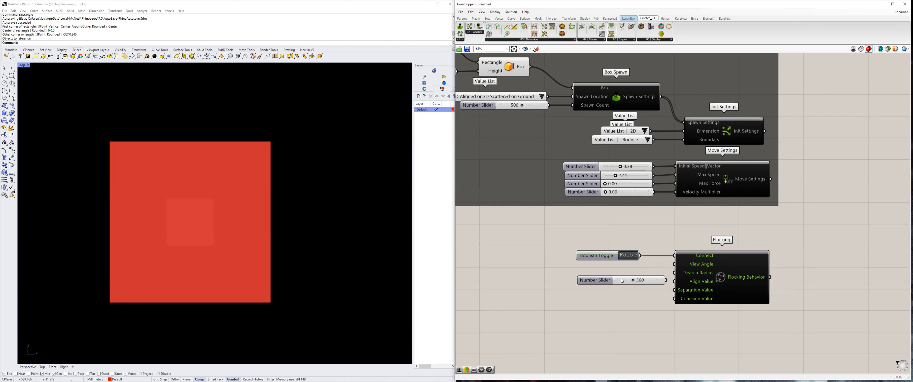
click(597, 283)
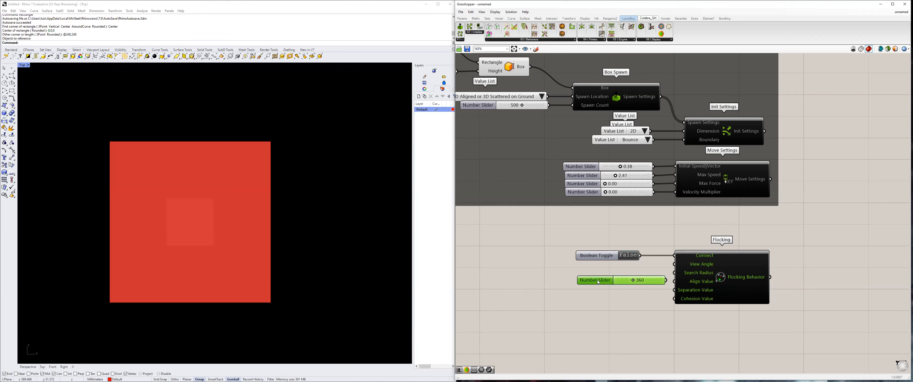
double_click(596, 283)
double_click(609, 295)
text(360)
click(601, 332)
drag(665, 280, 675, 264)
drag(597, 280, 571, 264)
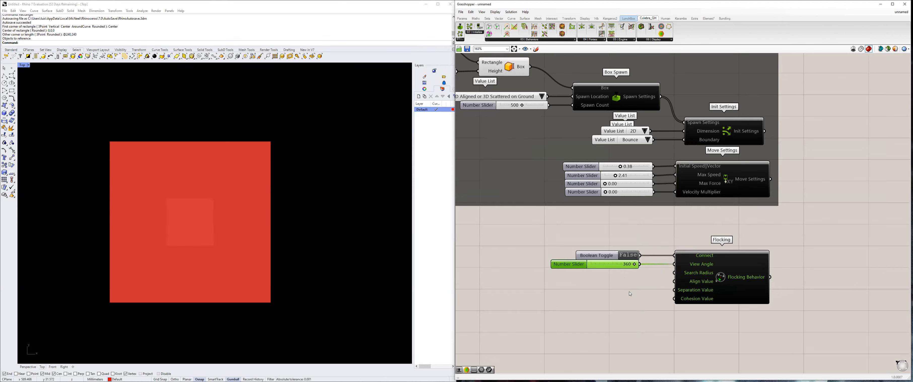
scroll(610, 284, up, 2)
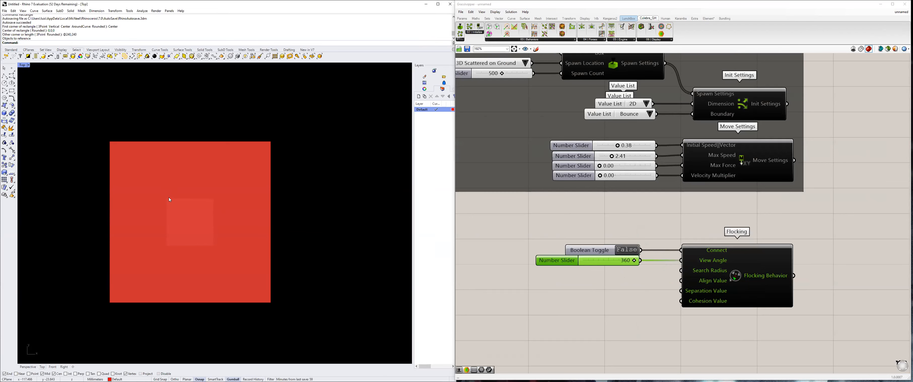
scroll(169, 198, up, 1)
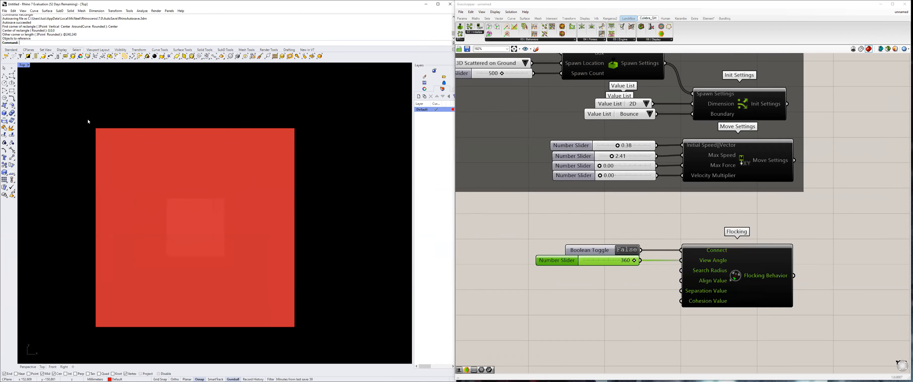
scroll(244, 278, down, 2)
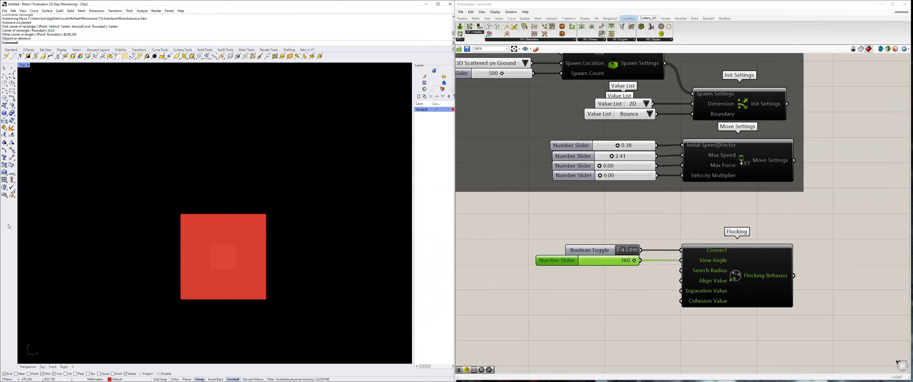
scroll(261, 260, up, 1)
scroll(243, 189, up, 2)
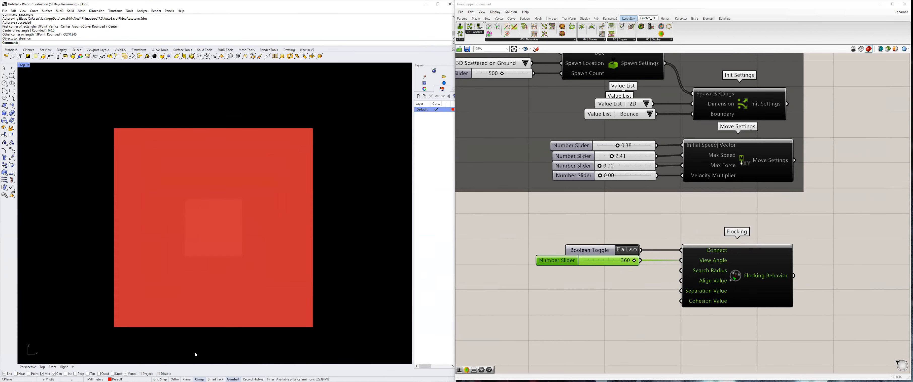
click(627, 250)
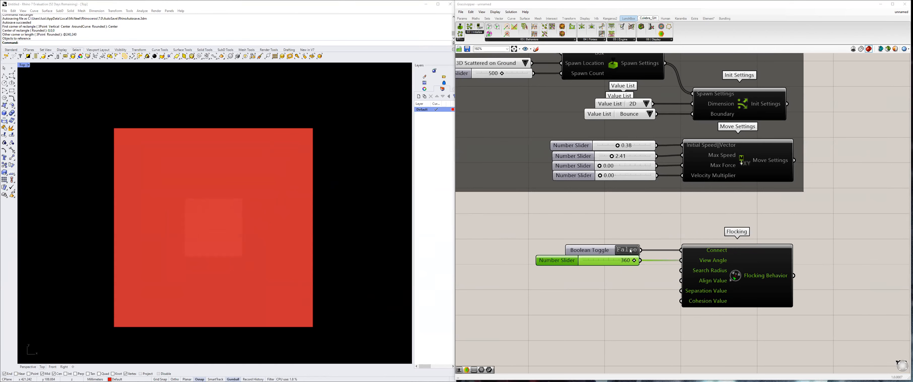
click(627, 250)
Add a number slider of 70 below the view angle slider and connect it to the Flocking component's Search Radius.
right_drag(611, 284, 585, 286)
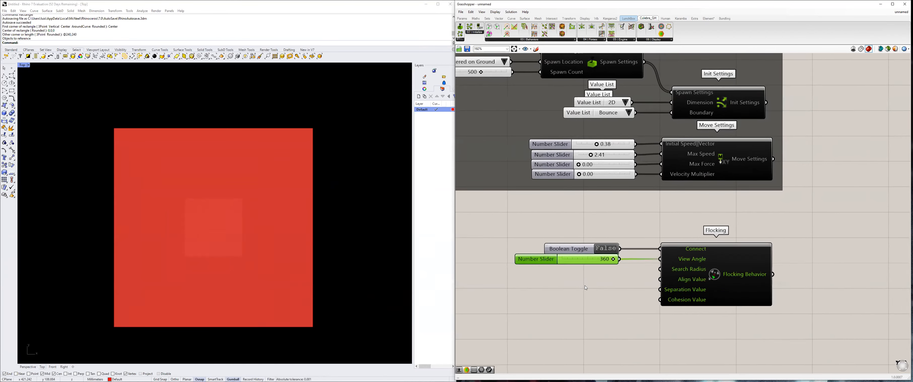
double_click(587, 280)
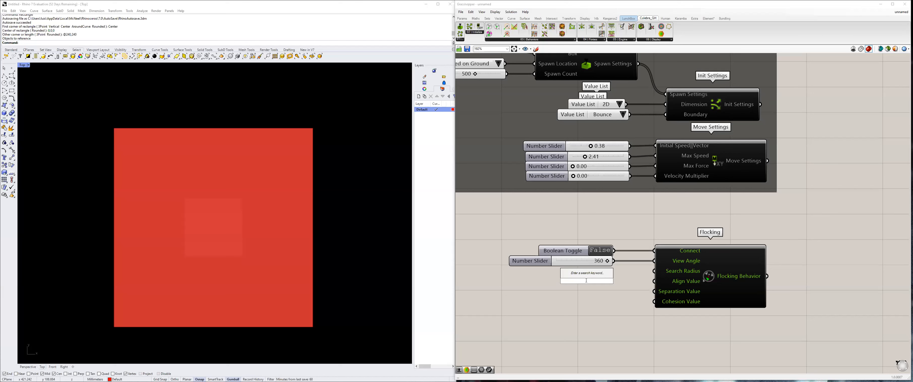
text(70)
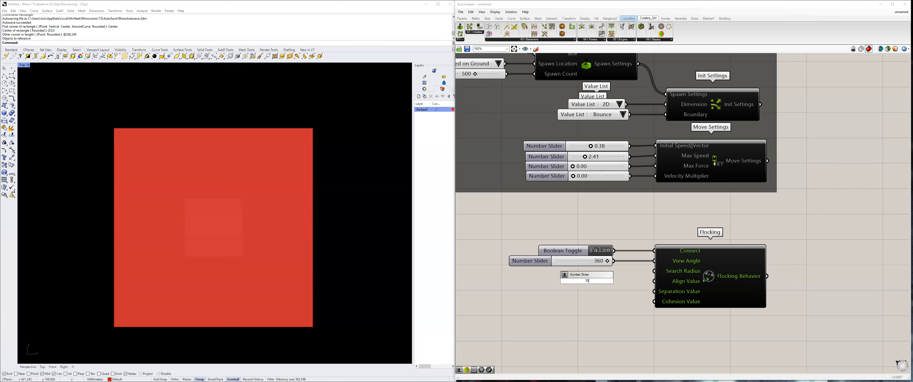
key(Return)
drag(627, 282, 604, 273)
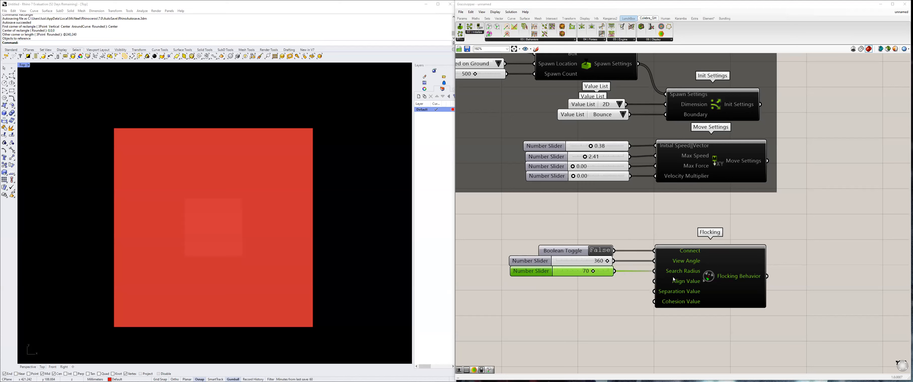
Add a number slider of 0.08, align it under the others and connect it to Flocking's Align Value.
double_click(577, 292)
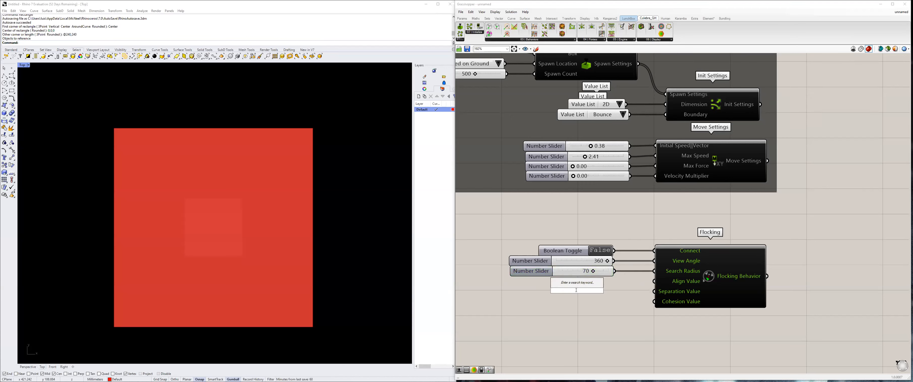
text(0)
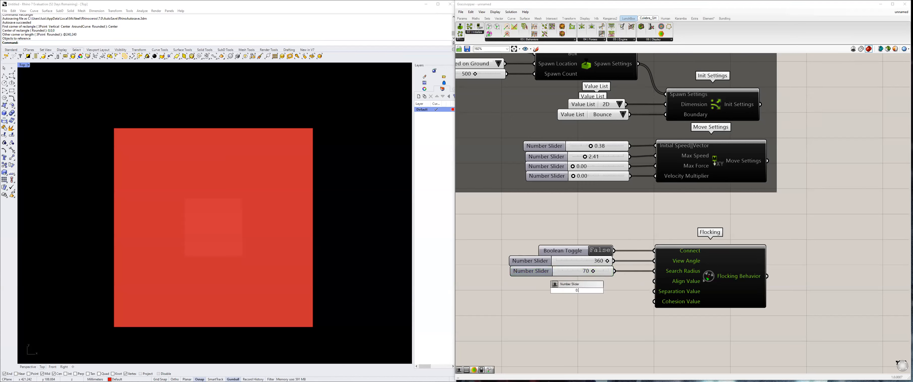
text(.08)
key(Return)
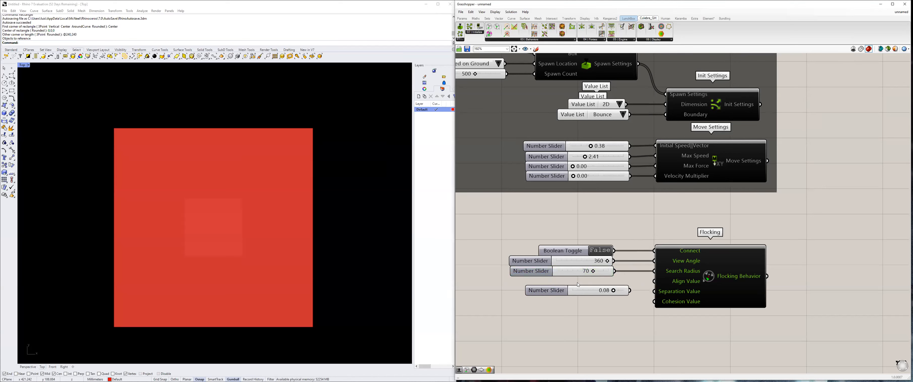
click(570, 281)
mouse_move(612, 281)
mouse_down()
mouse_move(655, 281)
mouse_move(606, 283)
mouse_up()
Add a number slider of 0.12, align it under the others and connect it to Flocking's Separation Value.
double_click(604, 303)
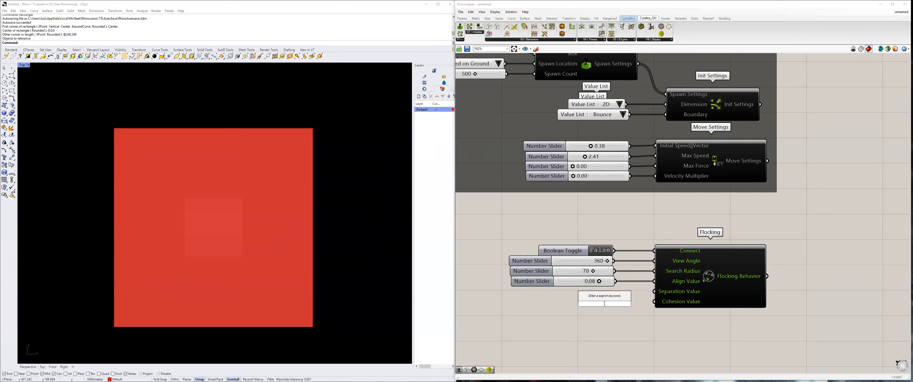
text(0.12)
key(Return)
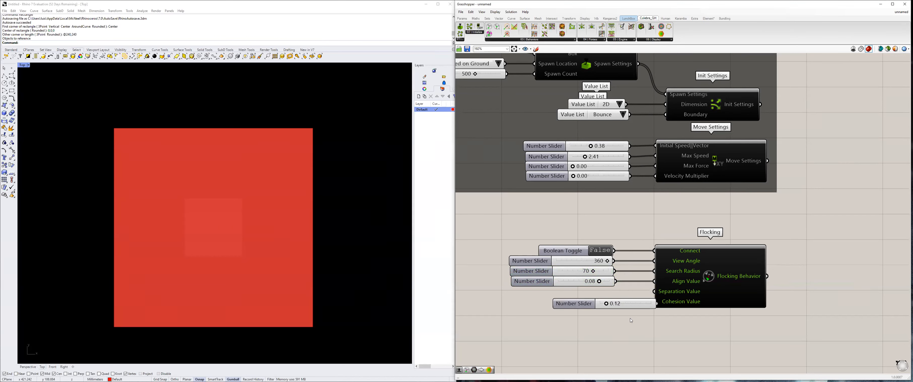
drag(574, 304, 530, 291)
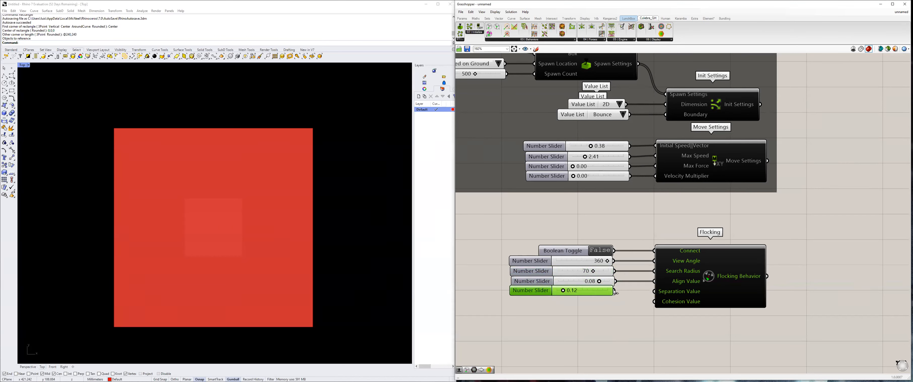
drag(610, 292, 611, 293)
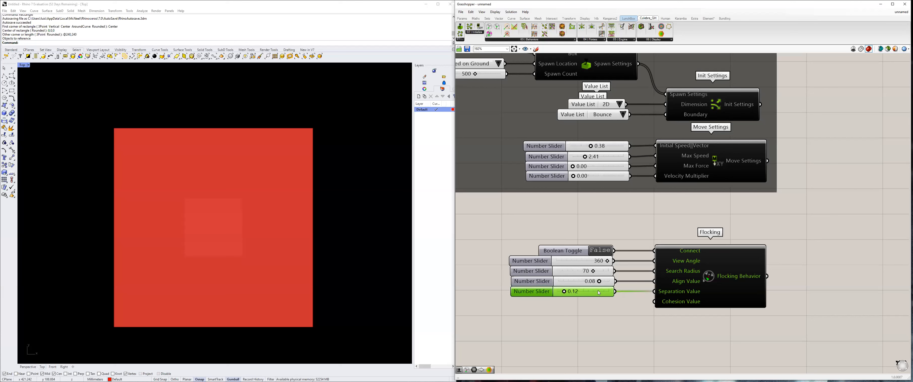
Add a number slider of 0.15, align it under the others and connect it to Flocking's Cohesion Value.
click(593, 308)
double_click(593, 308)
text(0)
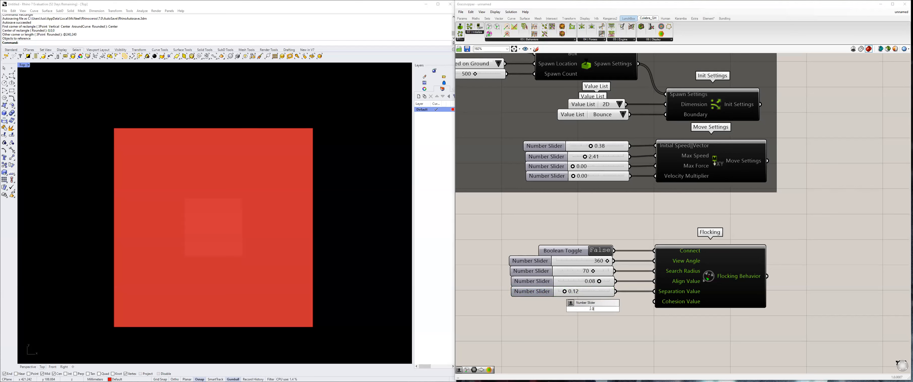
text(.15)
key(Return)
drag(622, 315, 655, 301)
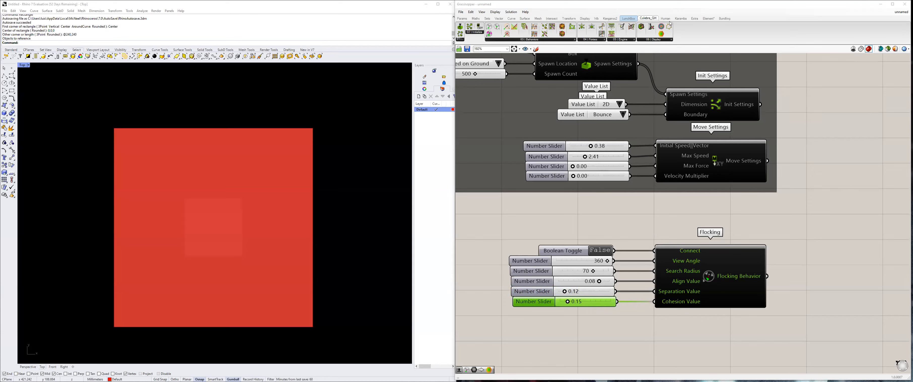
Switch to the Culebra user guide PDF in the browser and examine the separation, alignment and cohesion diagrams in the Flocking section.
key(alt+Tab)
scroll(674, 251, down, 1)
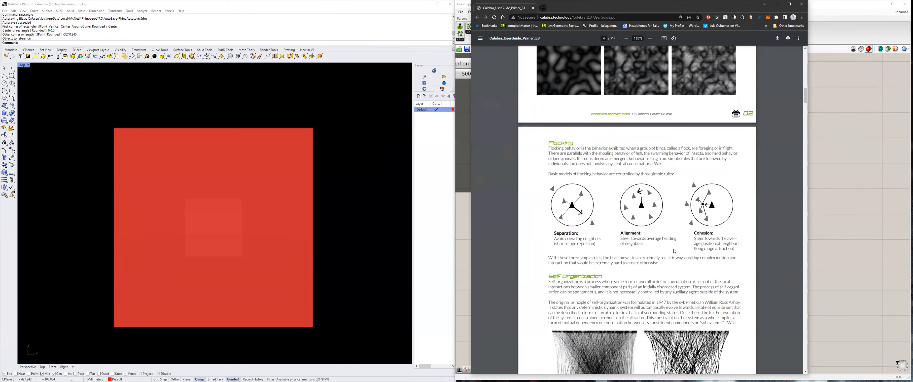
ctrl+scroll(674, 251, up, 1)
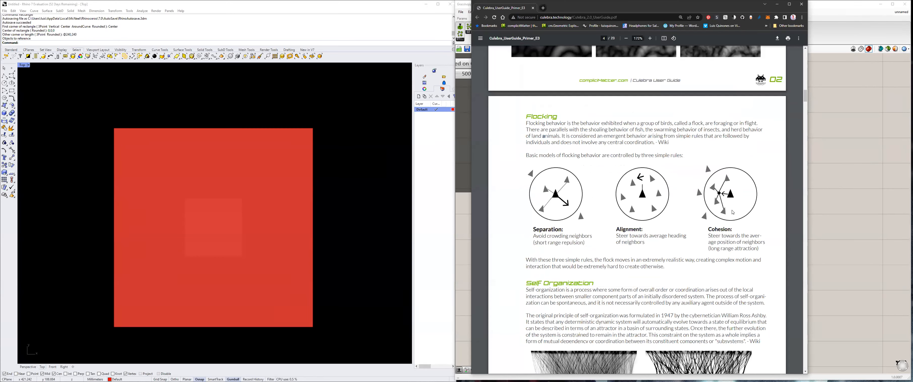
ctrl+scroll(733, 212, up, 1)
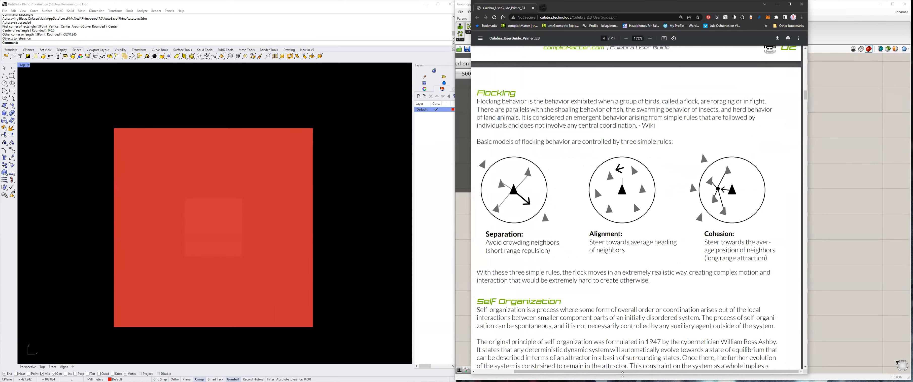
drag(623, 372, 614, 373)
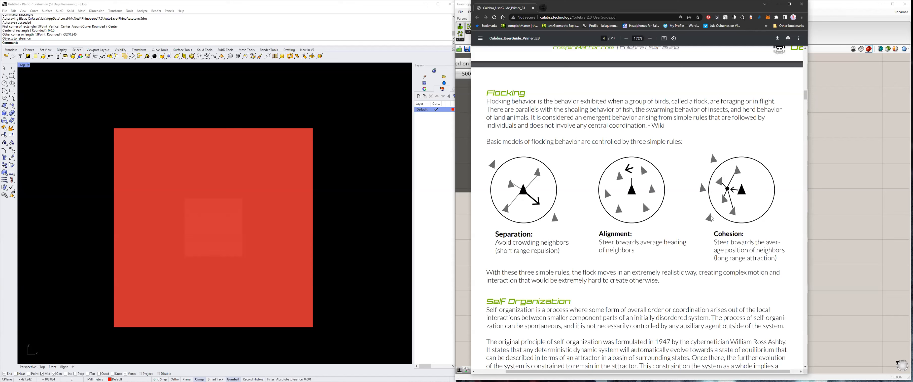
drag(509, 9, 512, 0)
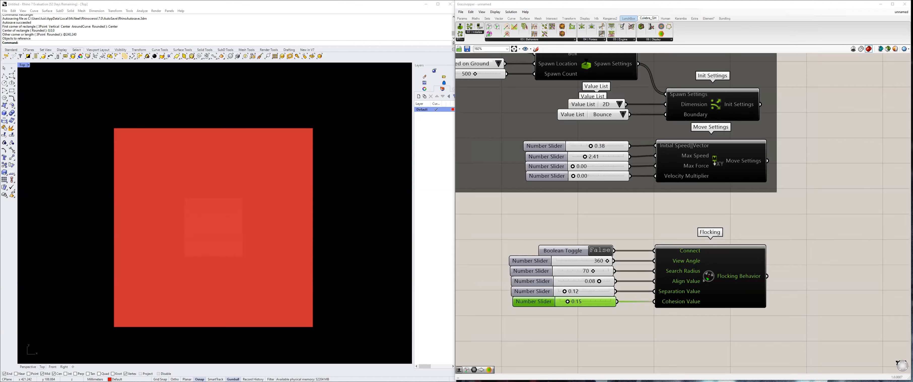
Place a Controller component from the Culebra behaviors on the canvas beside the Flocking component.
scroll(679, 253, down, 2)
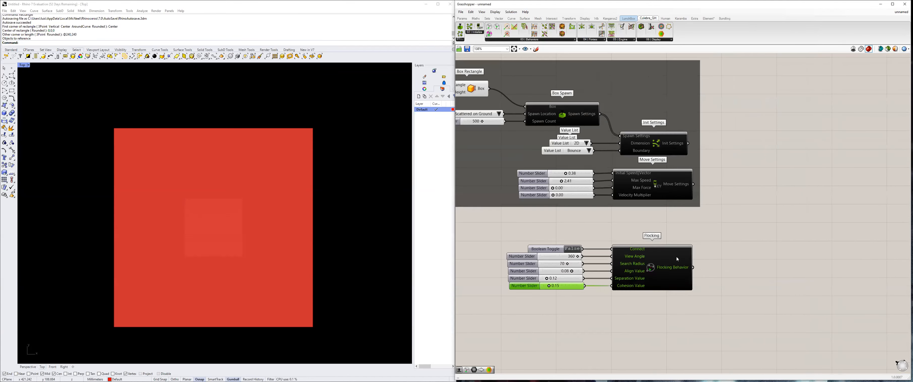
scroll(642, 269, up, 1)
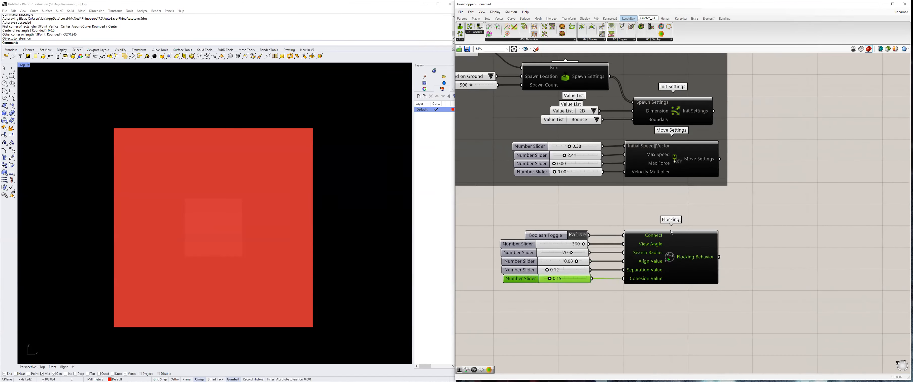
click(562, 39)
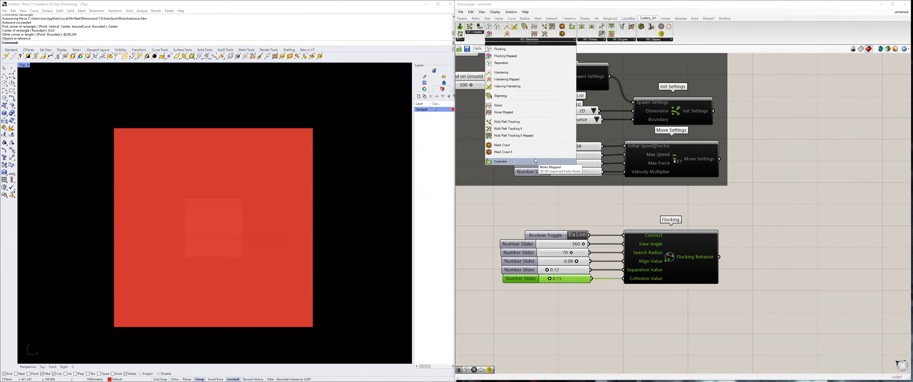
drag(529, 161, 797, 249)
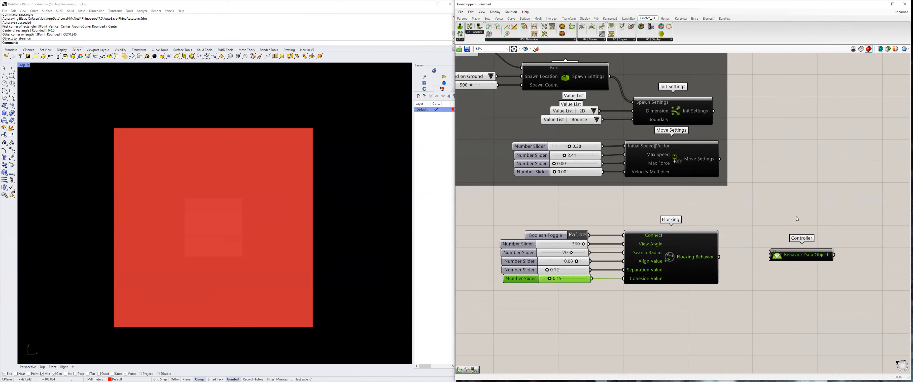
Add an input to the Controller component and connect the Flocking Behavior output to it.
scroll(780, 252, up, 2)
scroll(780, 253, up, 1)
click(758, 248)
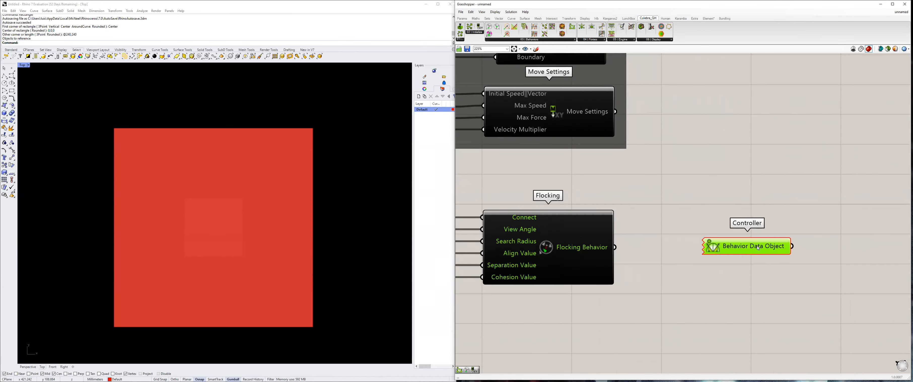
scroll(741, 246, up, 1)
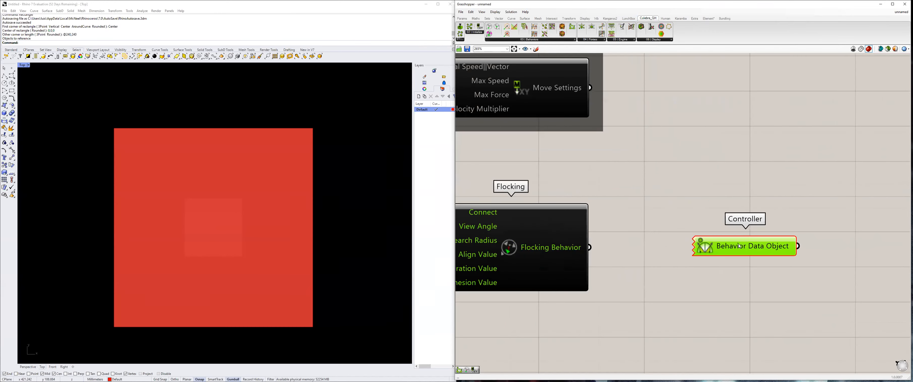
scroll(704, 231, up, 3)
scroll(704, 217, down, 2)
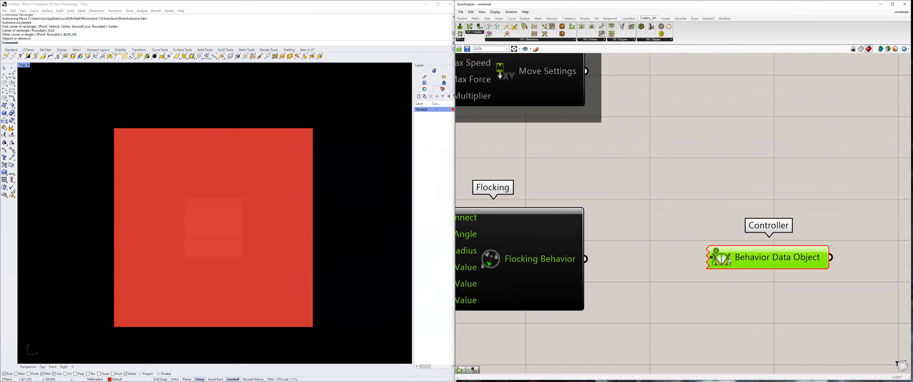
scroll(710, 258, up, 5)
scroll(695, 258, down, 6)
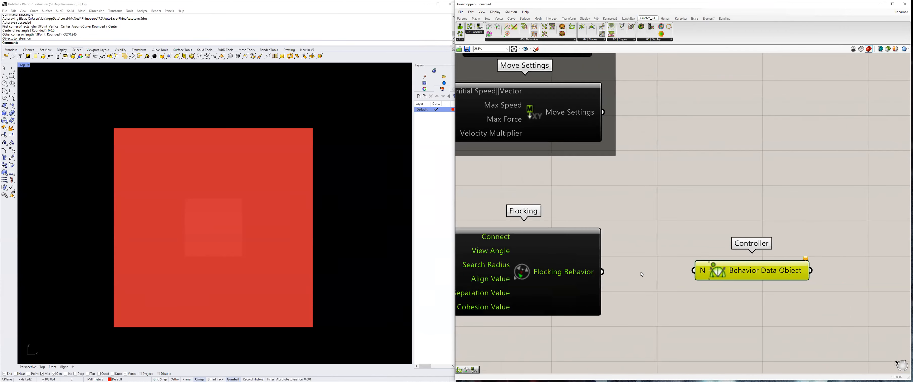
drag(603, 272, 693, 270)
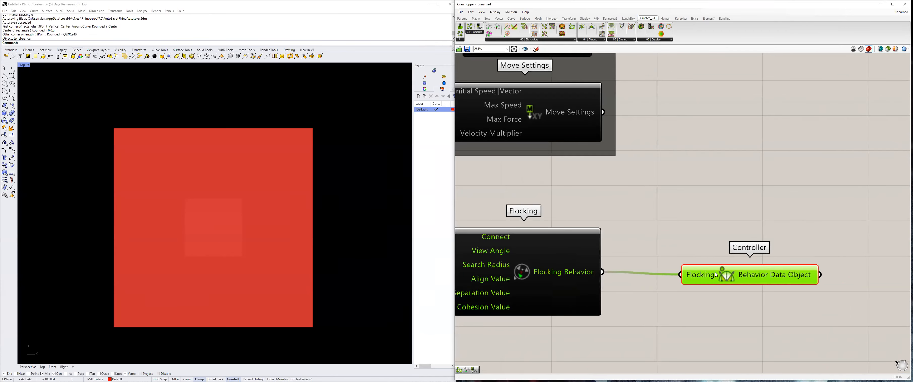
Examine the Controller component's Flocking input, its controls for adding or removing inputs, and its Behavior Data Object output.
scroll(691, 262, down, 2)
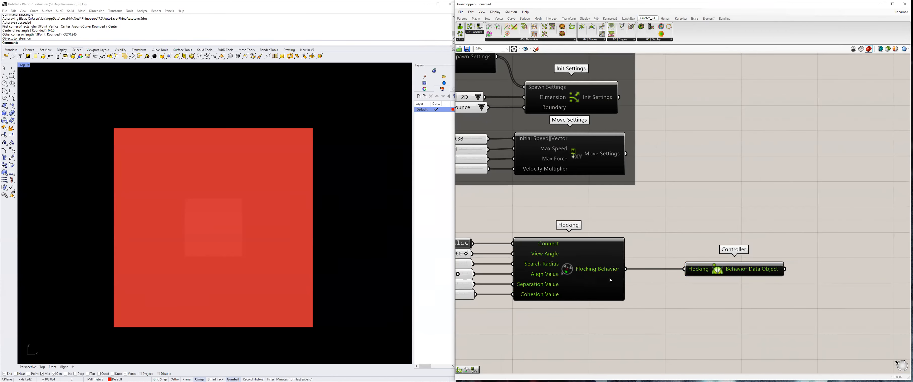
scroll(701, 262, up, 2)
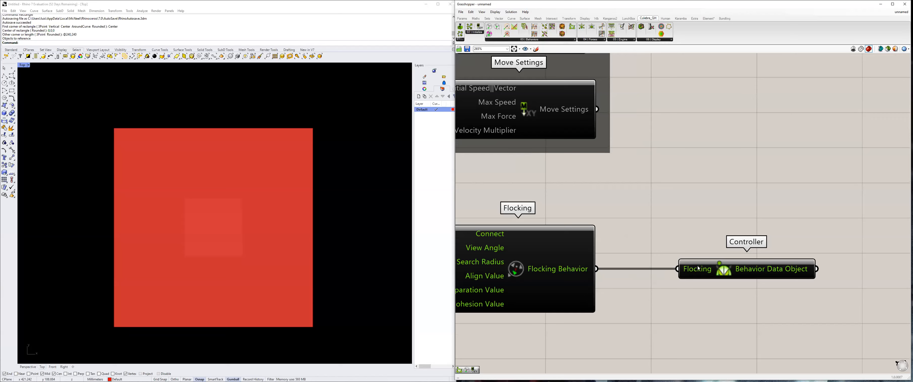
scroll(698, 270, up, 5)
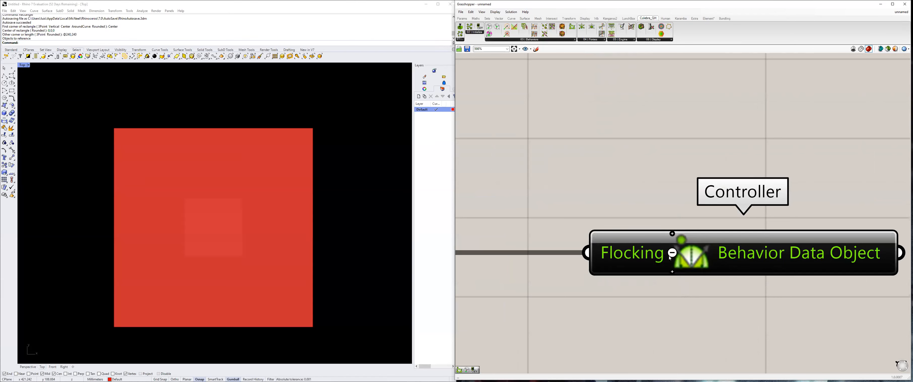
scroll(671, 255, down, 1)
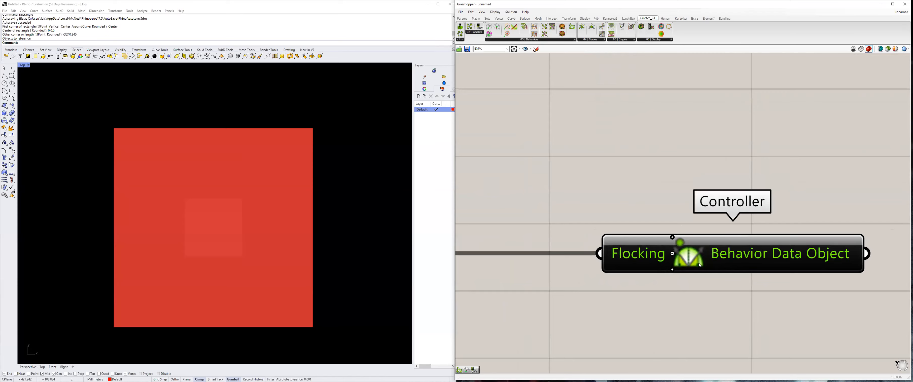
scroll(699, 265, down, 7)
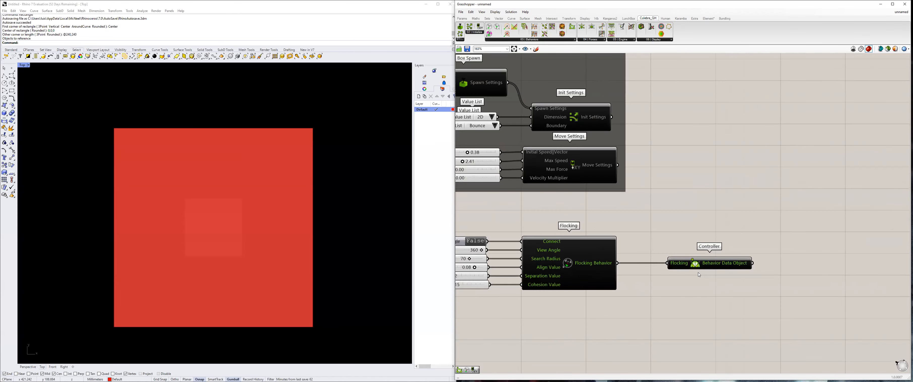
scroll(698, 273, down, 2)
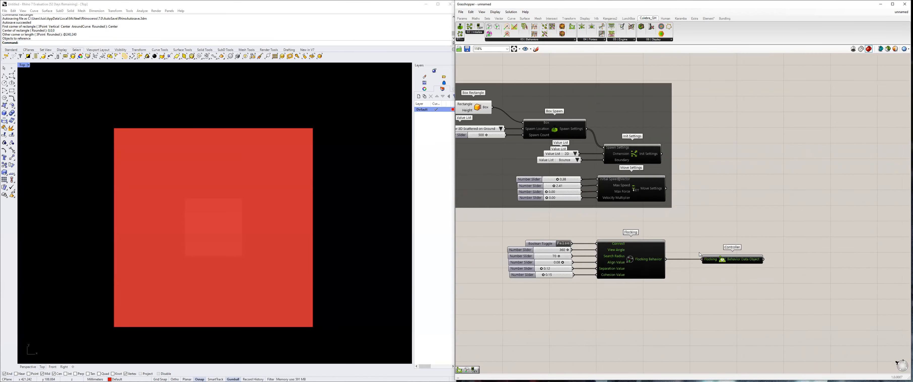
scroll(687, 255, up, 1)
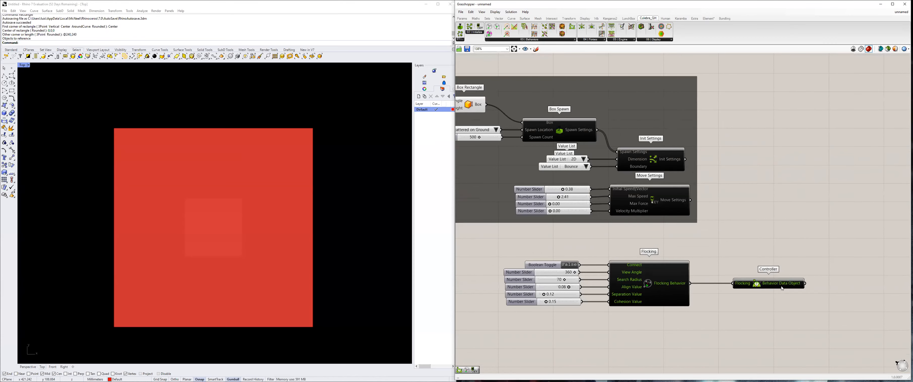
scroll(727, 258, up, 2)
scroll(645, 280, down, 2)
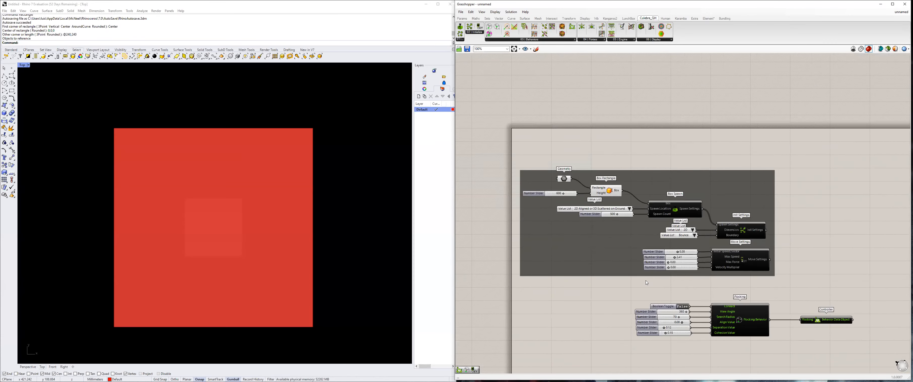
Review the Flocking sliders and Controller together with the Box Spawn, Init Settings and Move Settings components in the definition.
scroll(645, 281, up, 2)
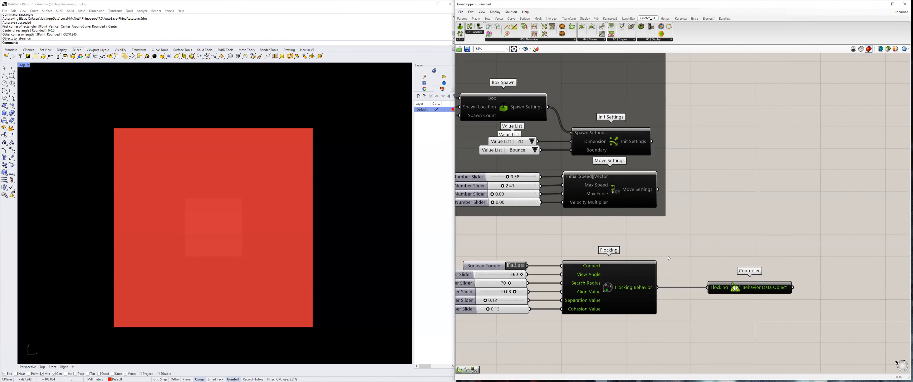
scroll(608, 206, down, 2)
right_drag(623, 174, 662, 190)
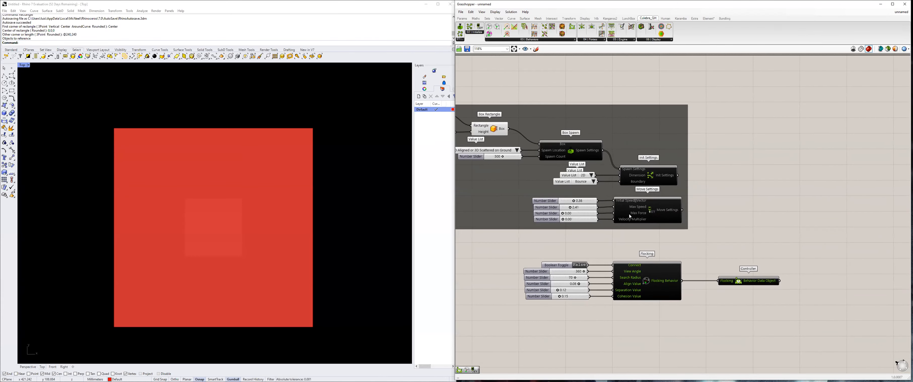
mouse_move(630, 216)
scroll(596, 281, up, 3)
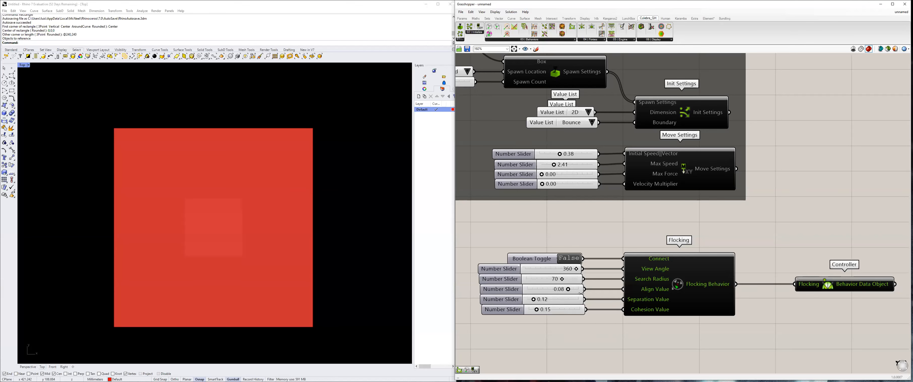
scroll(581, 294, up, 1)
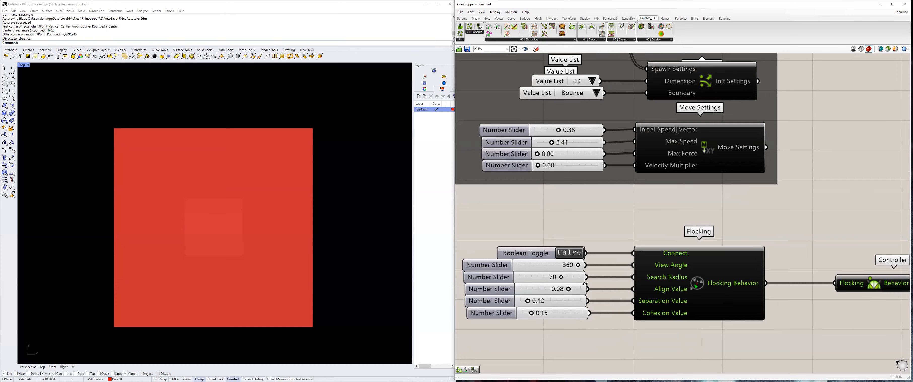
scroll(599, 287, down, 3)
scroll(630, 282, down, 1)
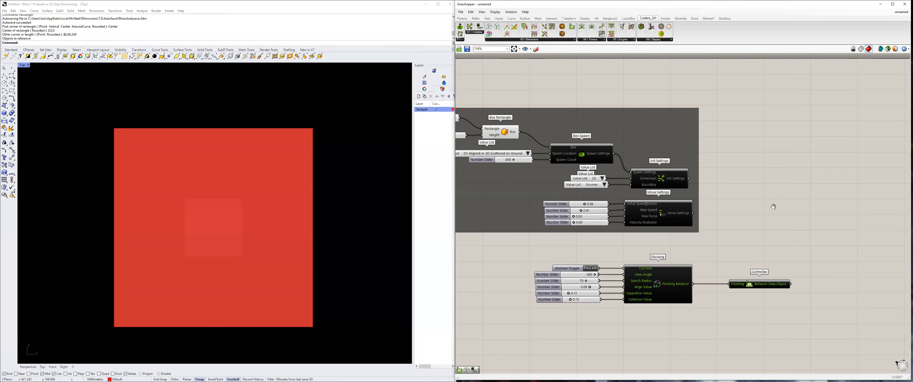
right_drag(773, 206, 808, 243)
scroll(744, 222, down, 4)
scroll(707, 214, up, 5)
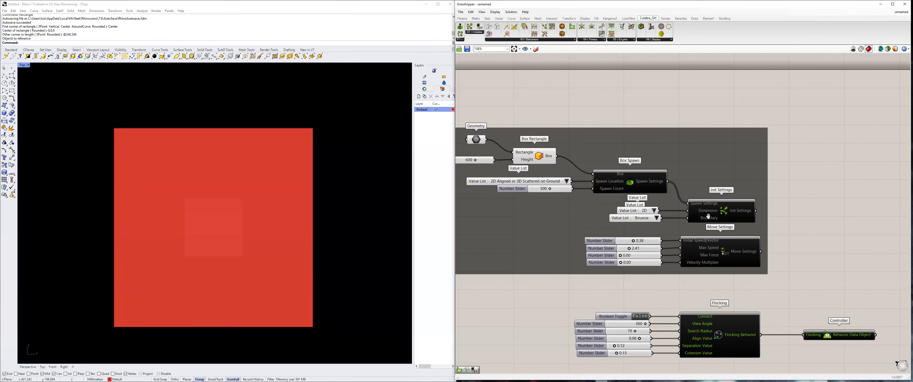
right_drag(707, 213, 645, 219)
scroll(643, 216, up, 2)
right_drag(607, 237, 628, 226)
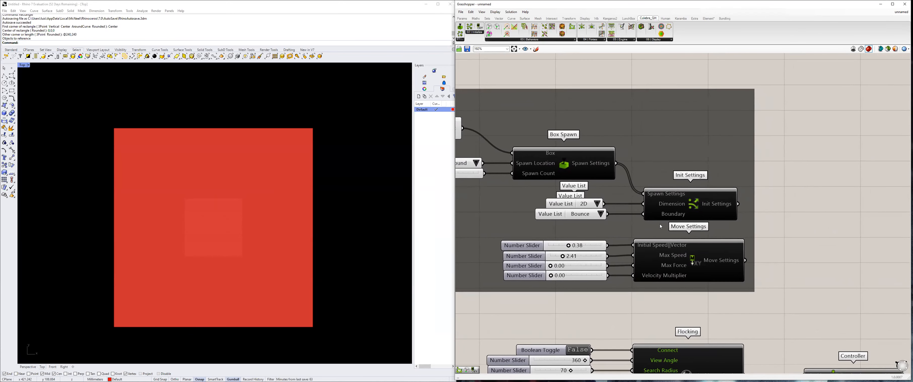
double_click(781, 218)
text(panel)
key(Return)
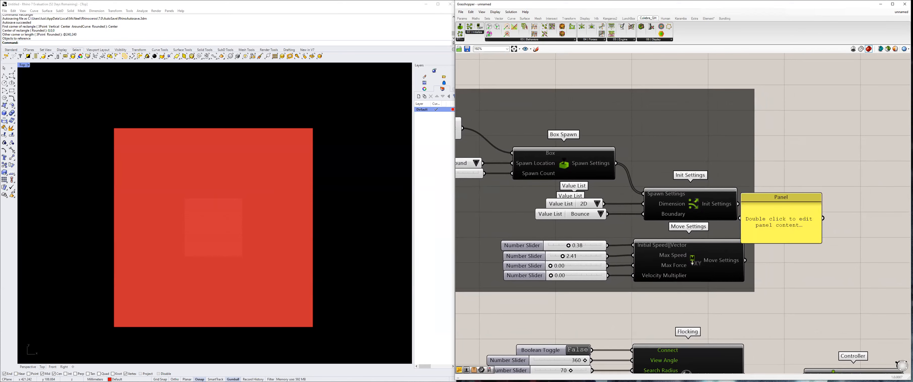
click(789, 219)
text(0)
key(Return)
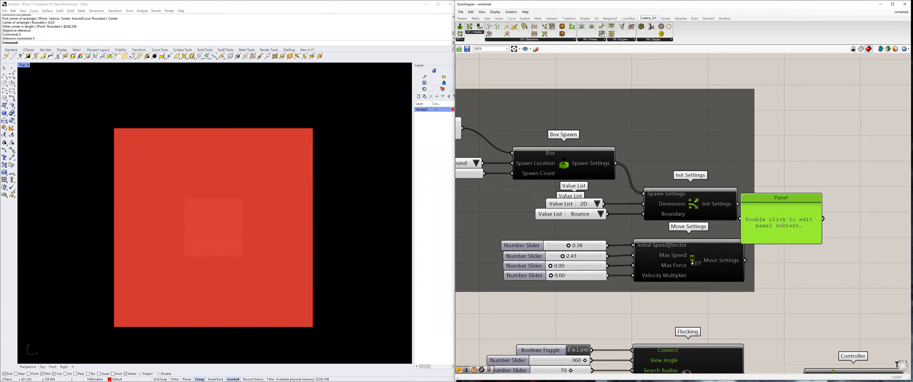
double_click(782, 226)
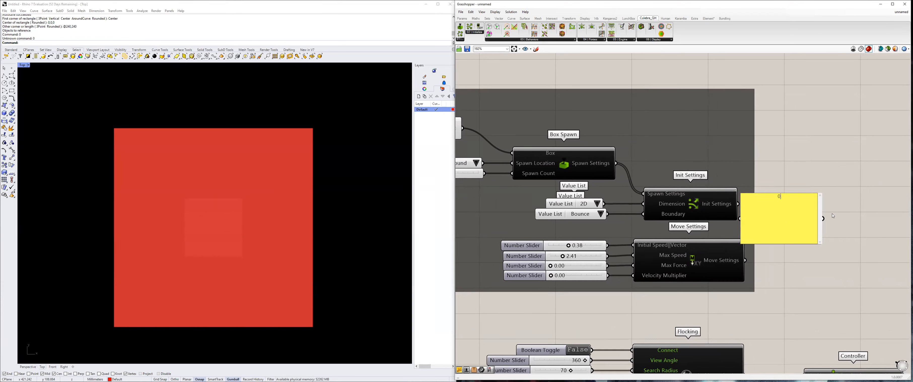
click(846, 209)
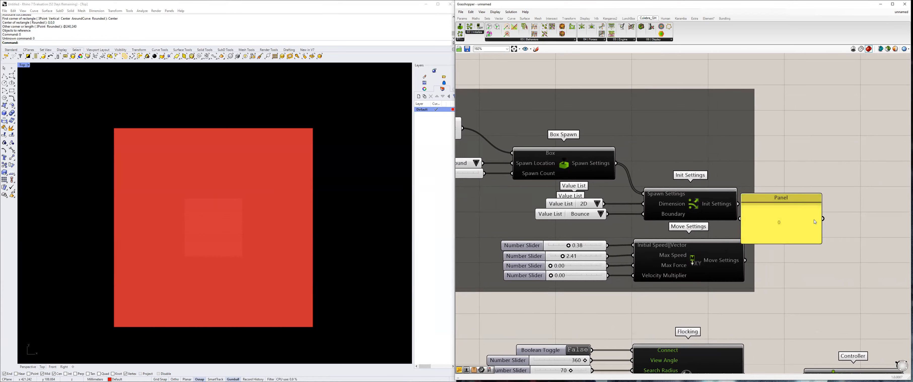
click(800, 223)
key(Delete)
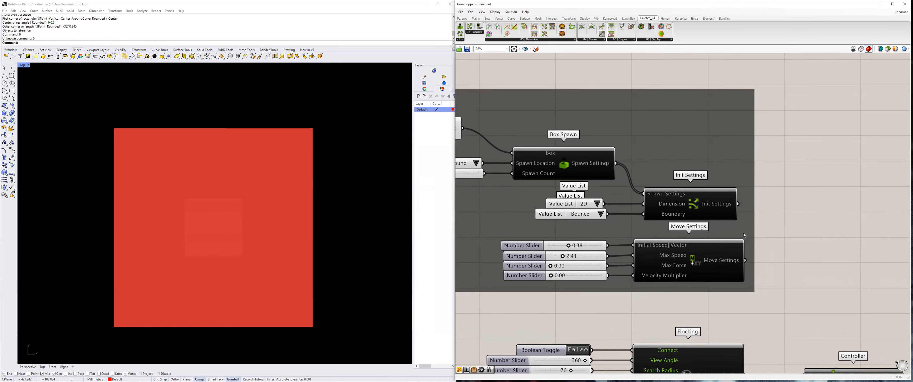
Move the Controller component slightly closer to the Flocking component.
scroll(760, 228, down, 2)
scroll(710, 283, up, 1)
right_drag(713, 285, 687, 235)
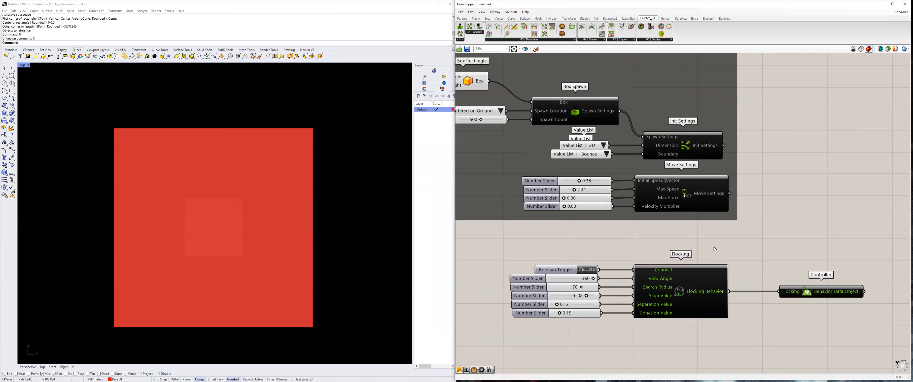
scroll(714, 247, down, 2)
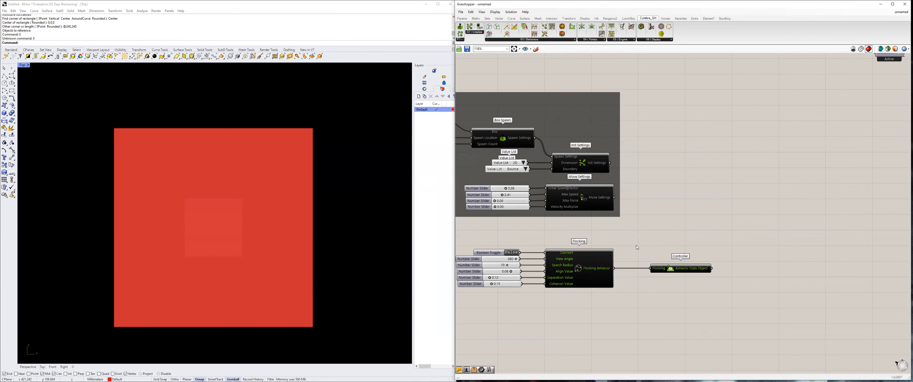
scroll(645, 252, up, 1)
drag(673, 271, 663, 271)
right_drag(622, 234, 679, 212)
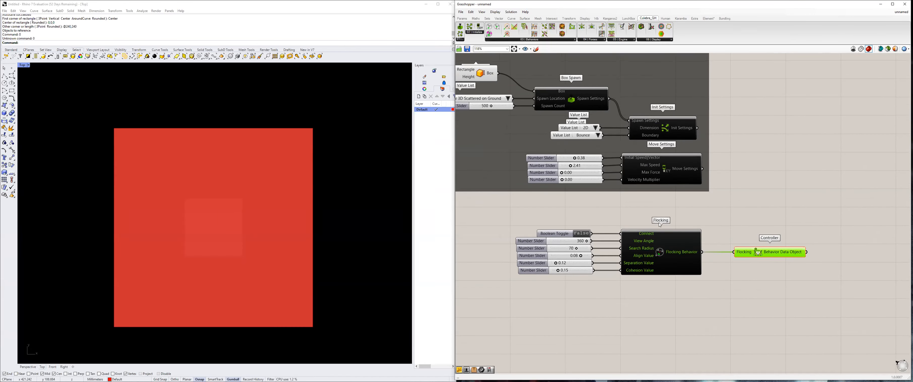
Group the Flocking component with its toggle, sliders and Controller, and position the group beneath the spawn and move settings group.
scroll(660, 225, down, 1)
drag(507, 211, 810, 277)
key(ctrl+g)
drag(738, 226, 630, 219)
click(744, 197)
right_drag(706, 223, 756, 201)
right_drag(597, 113, 635, 82)
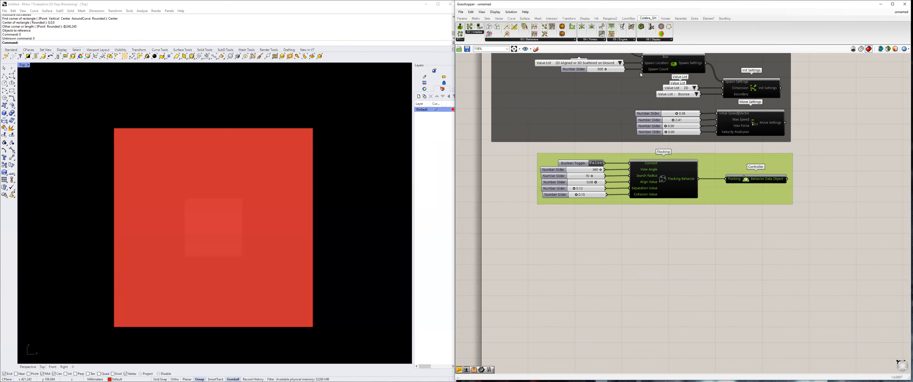
Place a Trail Data component from the Culebra display components on the canvas below the Flocking group.
click(650, 40)
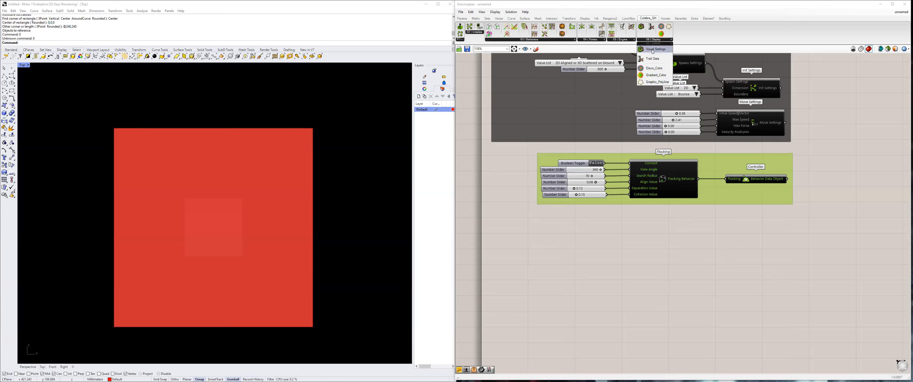
click(648, 59)
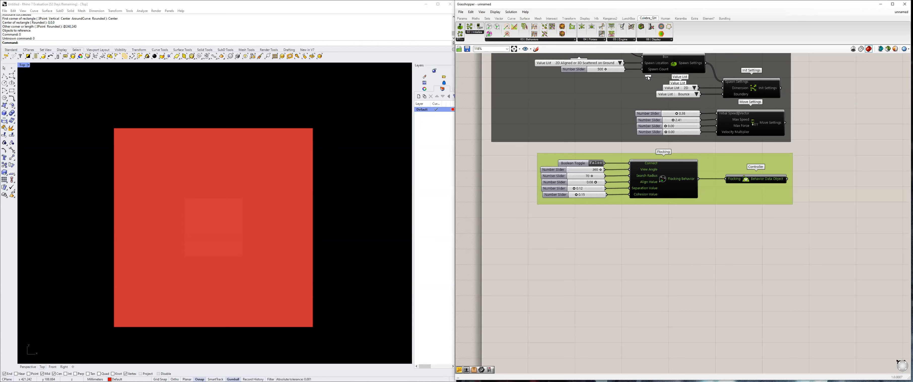
click(608, 240)
drag(608, 239, 617, 246)
scroll(658, 237, up, 1)
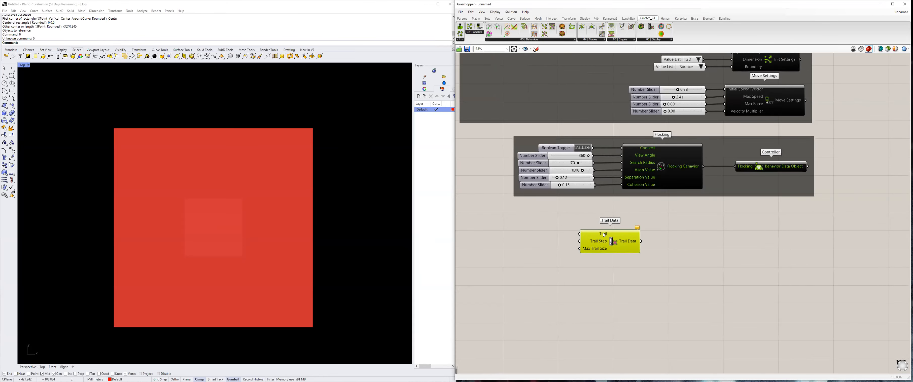
Add a Boolean Toggle set to True beside Trail Data and connect it to the Trail input.
mouse_move(604, 235)
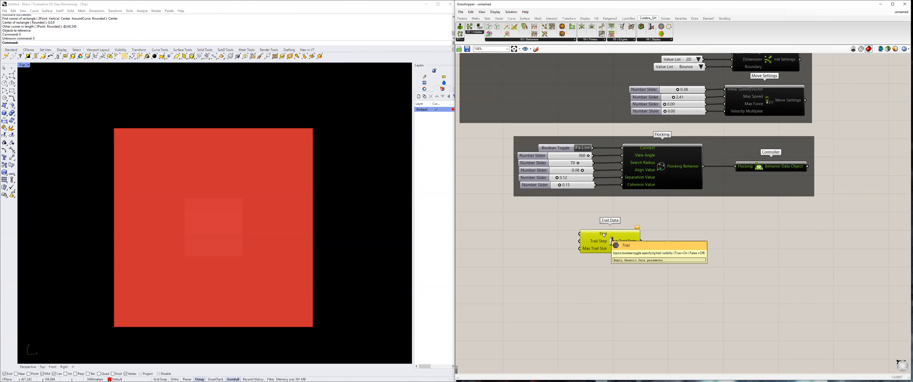
double_click(489, 242)
text(toggle)
key(Return)
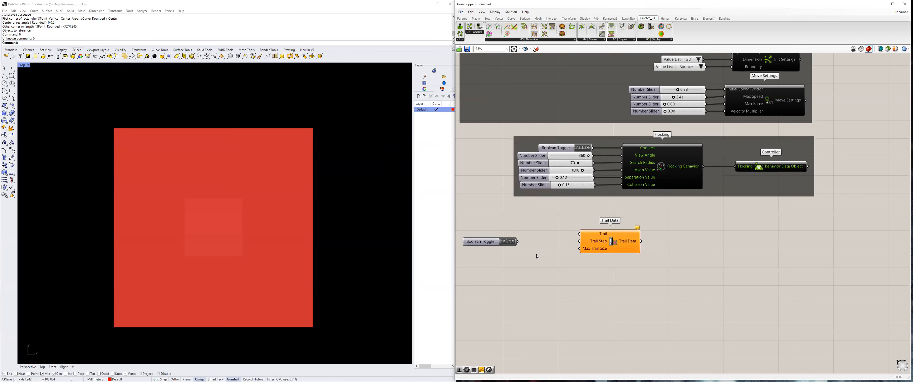
drag(518, 241, 580, 233)
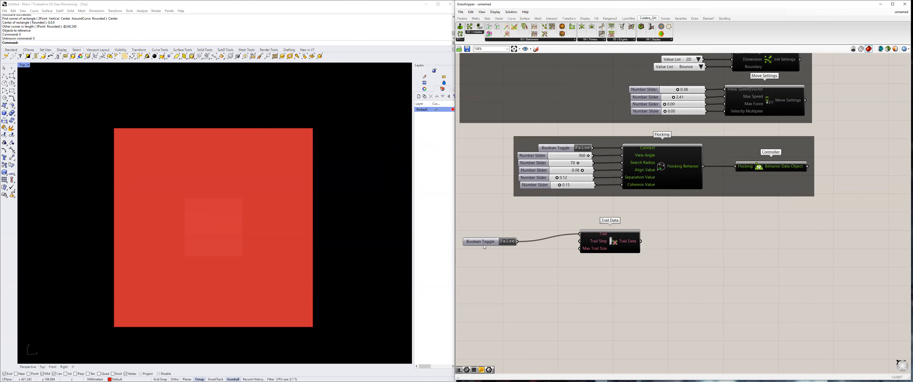
drag(486, 242, 524, 235)
double_click(524, 235)
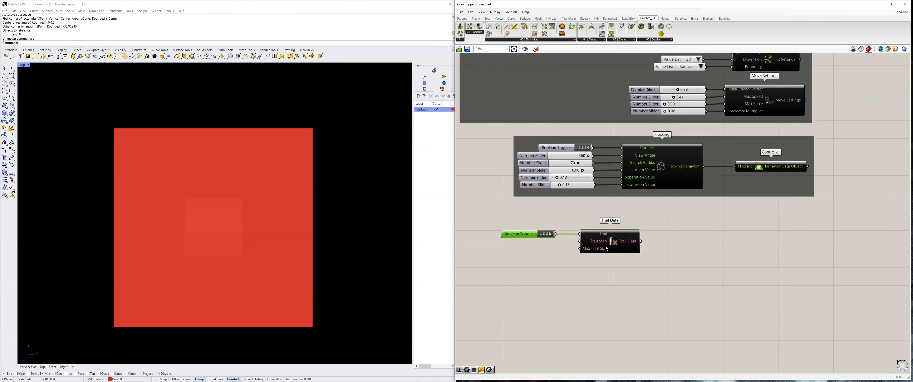
Add a number slider set to 150 beneath the Boolean Toggle and connect it to Trail Data's Max Trail Size input.
scroll(583, 243, up, 1)
scroll(612, 241, down, 1)
scroll(666, 254, down, 1)
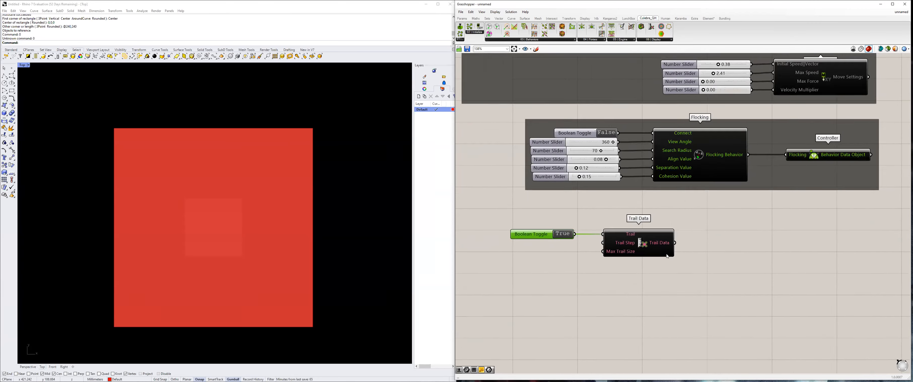
scroll(662, 272, up, 1)
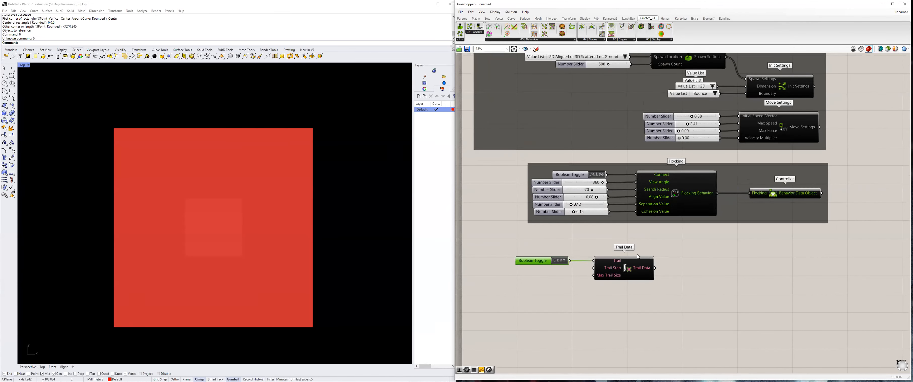
right_drag(575, 256, 598, 278)
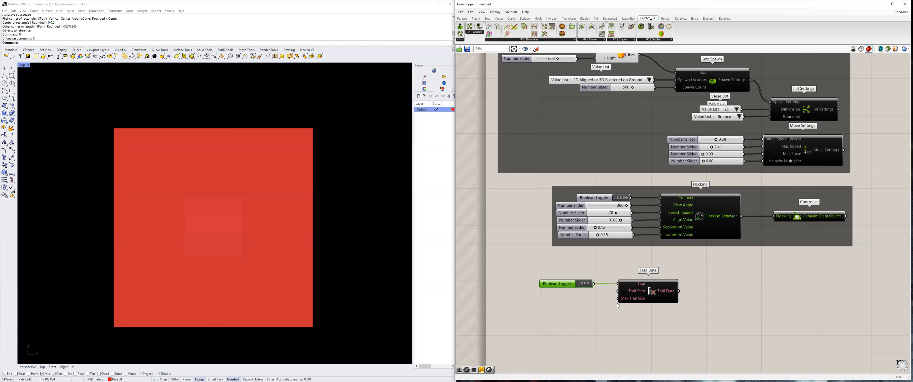
double_click(584, 305)
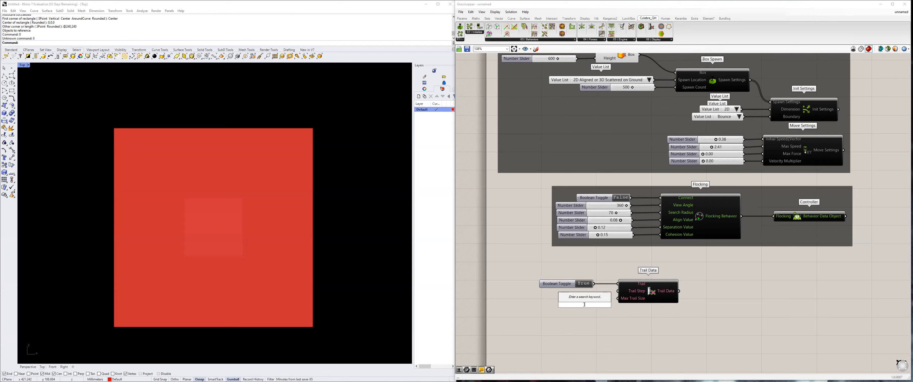
text(1)
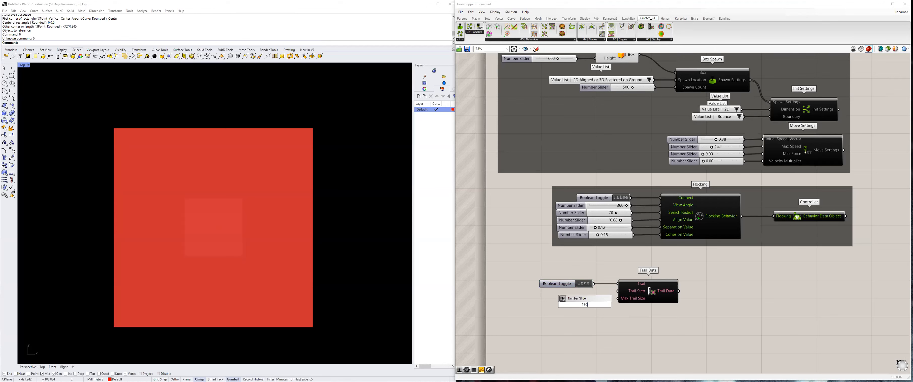
text(50)
key(Return)
drag(623, 305, 583, 299)
click(611, 303)
Add a number slider set to 0, connect it to the Trail Step input, and align it between the toggle and the 150 slider.
scroll(619, 314, up, 2)
double_click(620, 315)
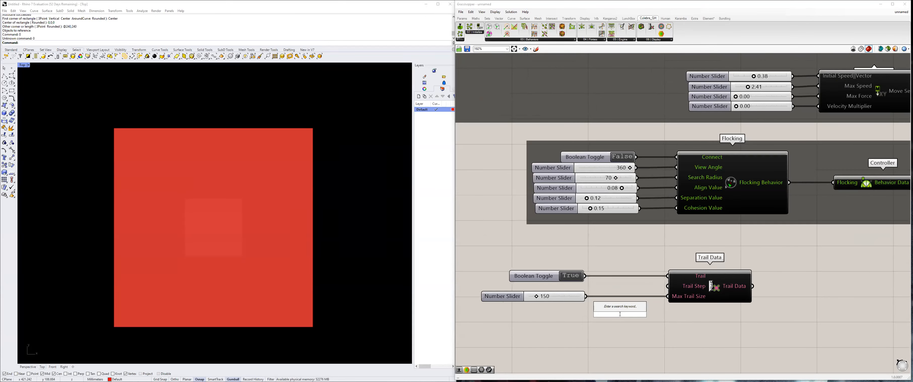
text(0)
key(Return)
drag(639, 314, 668, 284)
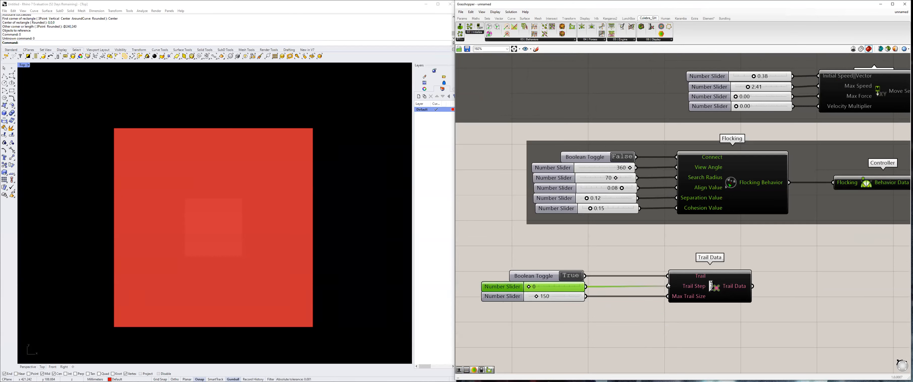
drag(561, 288, 562, 286)
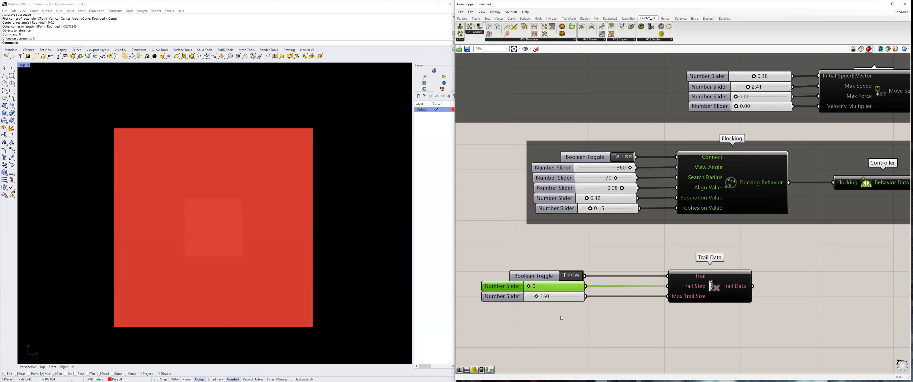
Move Trail Data closer to its inputs, and shift the component with its toggle and sliders further beneath the Flocking component.
drag(691, 297, 660, 298)
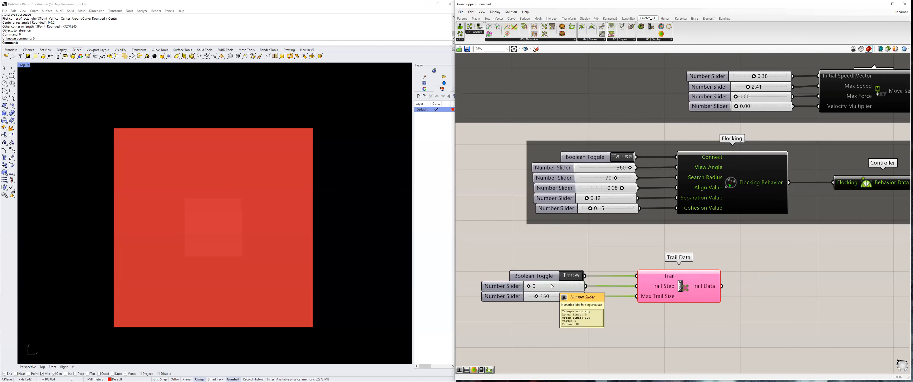
click(630, 297)
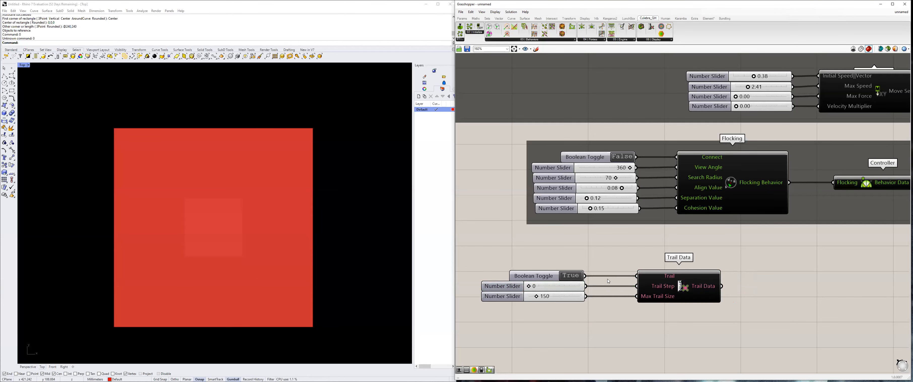
scroll(630, 281, down, 2)
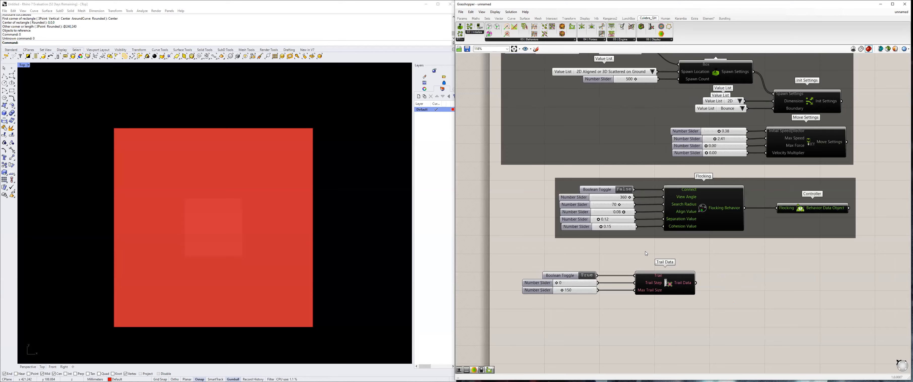
scroll(644, 251, down, 1)
drag(688, 302, 554, 256)
right_drag(722, 275, 661, 278)
drag(606, 282, 661, 278)
click(724, 274)
Place a Visual Settings component beside Trail Data and connect the Trail Data output to its Trail Data input.
click(649, 40)
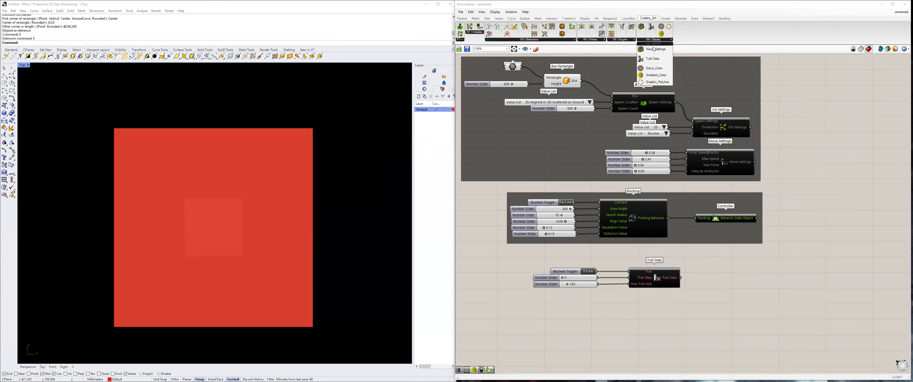
drag(654, 49, 728, 313)
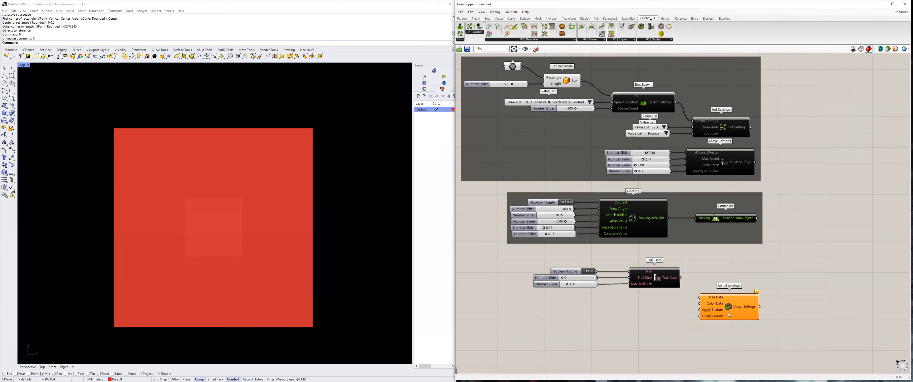
scroll(728, 312, up, 2)
right_drag(684, 277, 686, 234)
drag(685, 231, 757, 262)
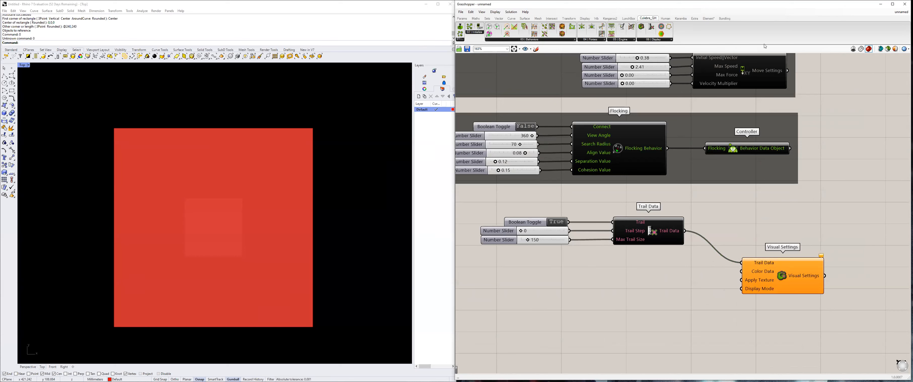
Place a Gradient_Color component from the Culebra display components directly beneath the Trail Data component.
click(649, 39)
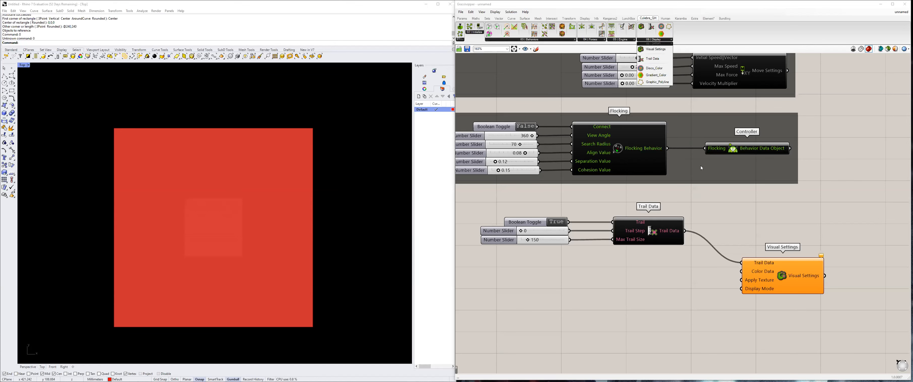
drag(656, 75, 617, 342)
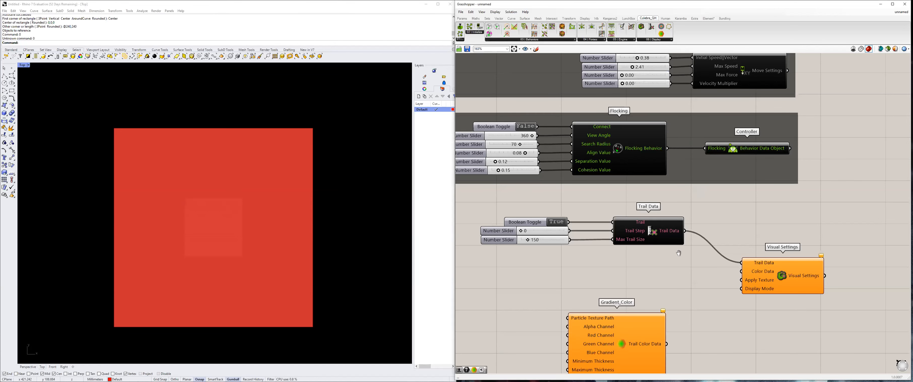
scroll(678, 253, down, 2)
click(686, 261)
scroll(686, 263, down, 1)
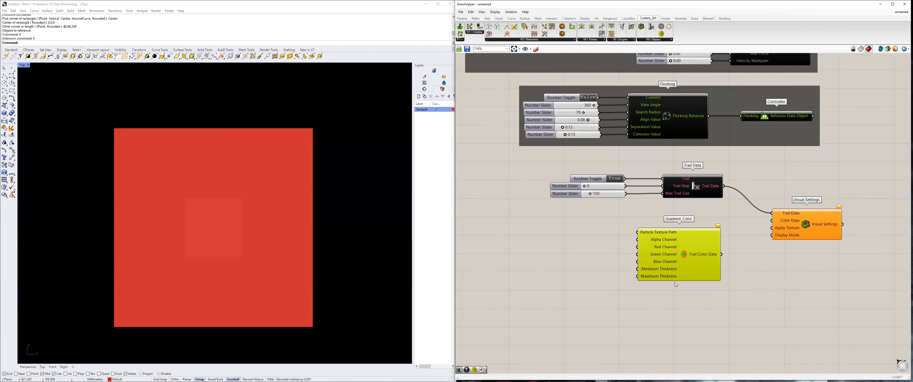
scroll(676, 285, down, 1)
click(729, 276)
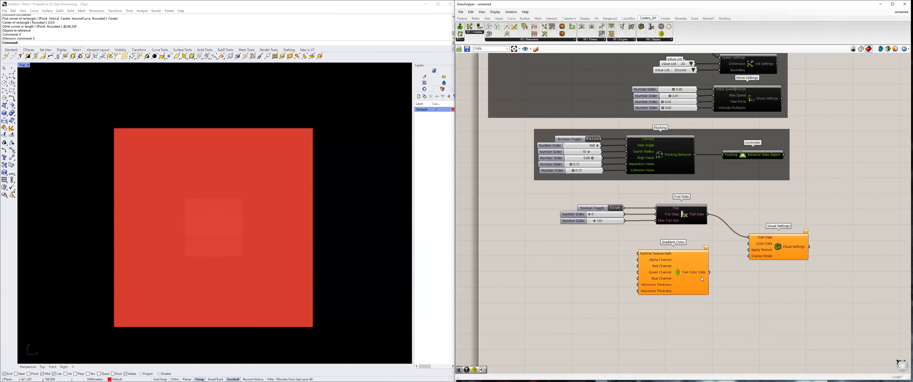
Open Grasshopper's components folder, examine the image files in the Culebra_GH textures folder, and put the file window away.
scroll(701, 278, up, 1)
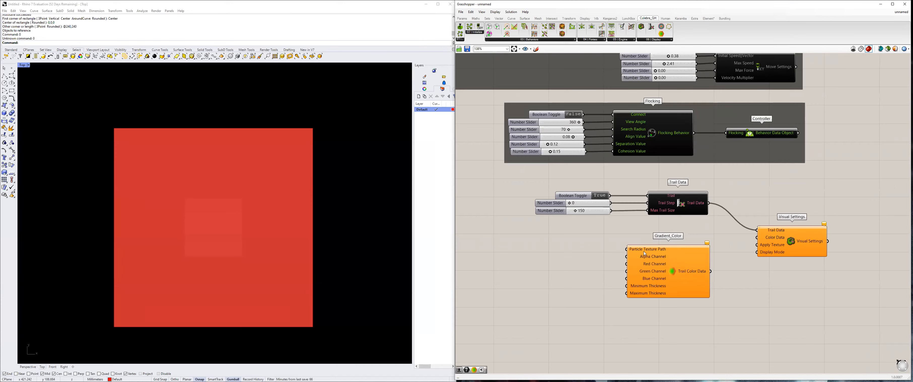
scroll(644, 253, up, 1)
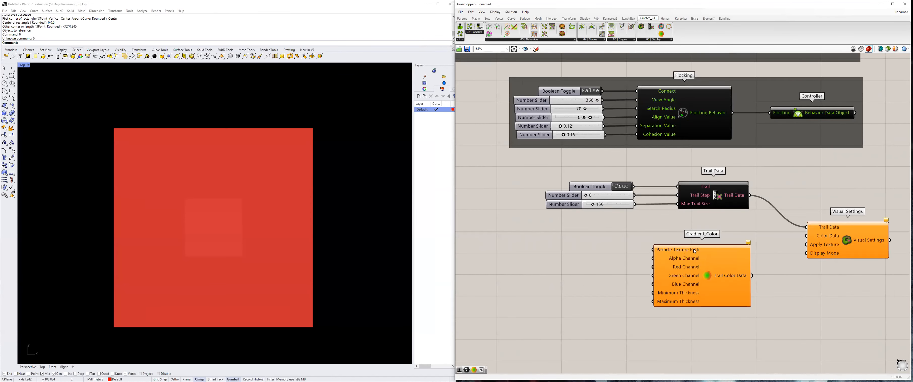
scroll(681, 251, up, 1)
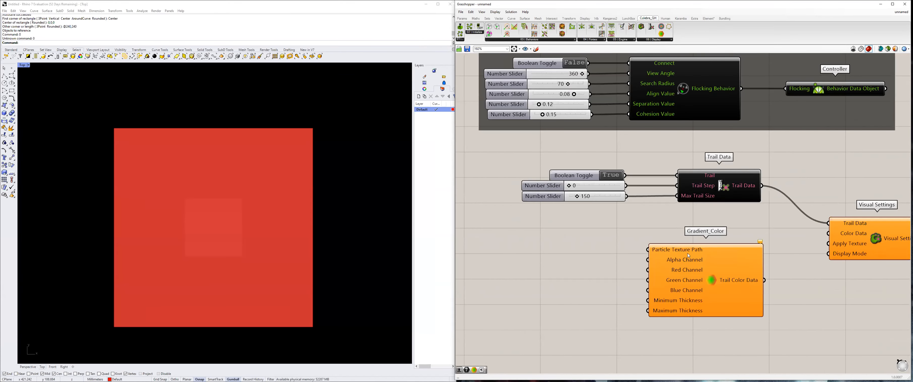
click(460, 11)
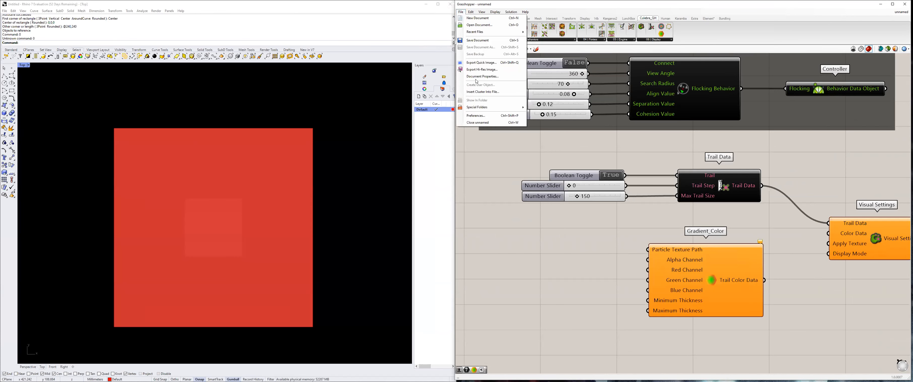
mouse_move(486, 109)
click(544, 108)
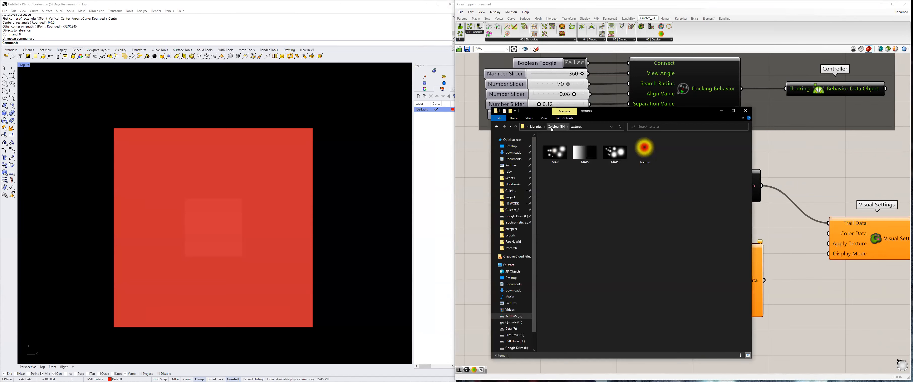
click(557, 127)
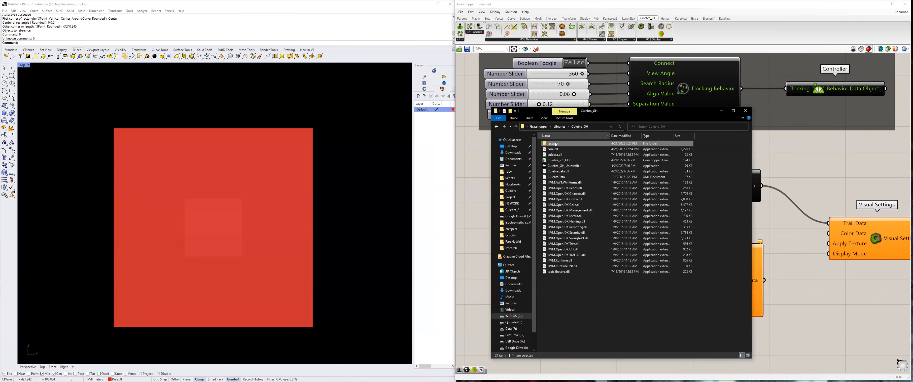
double_click(555, 143)
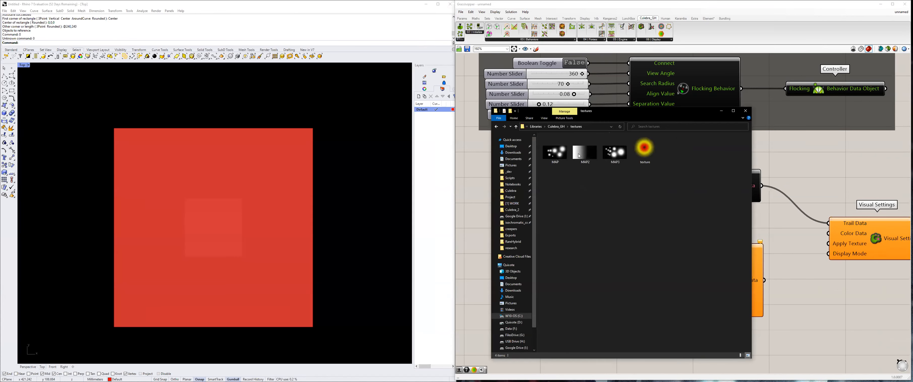
drag(628, 111, 657, 381)
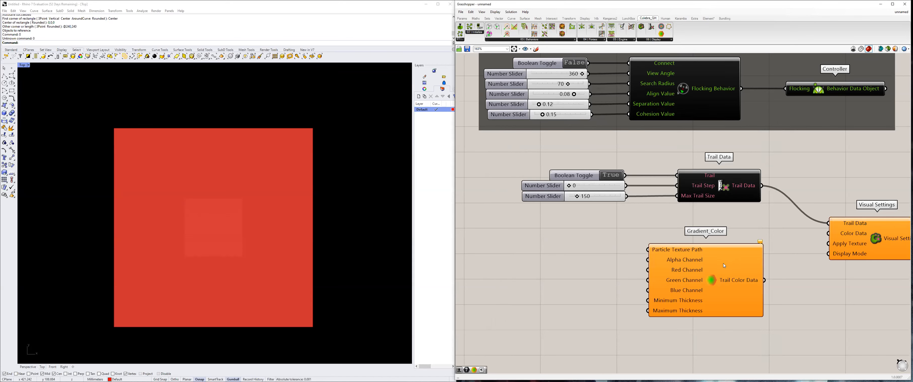
Nudge the Gradient_Color component slightly closer into line beneath Trail Data and review its channel and thickness inputs.
scroll(723, 264, down, 2)
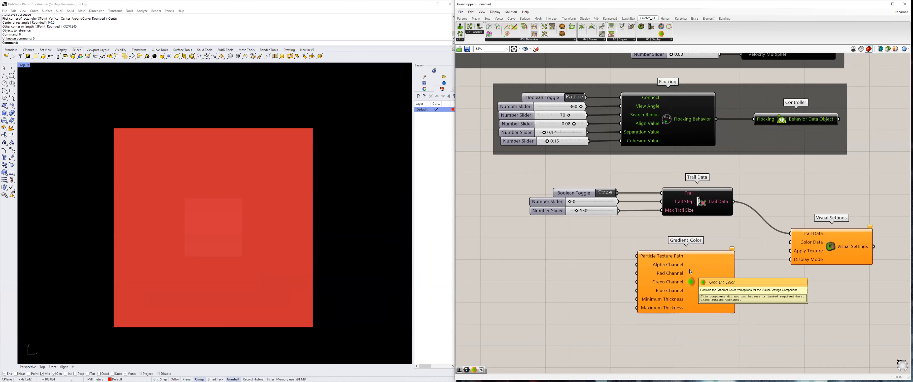
right_drag(688, 264, 649, 257)
click(640, 264)
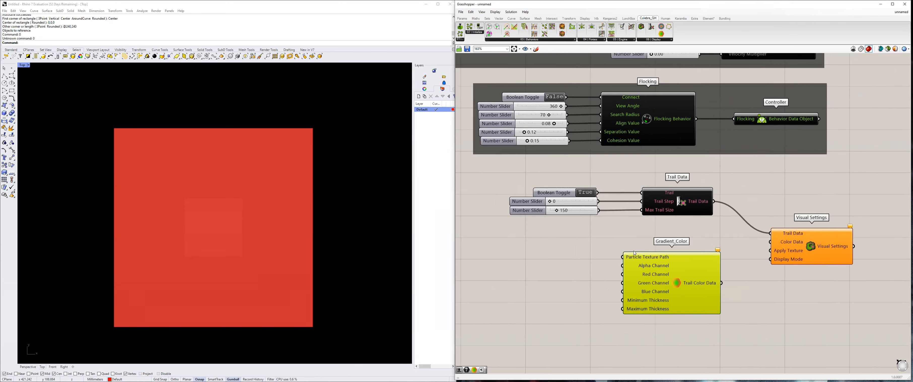
scroll(648, 267, up, 1)
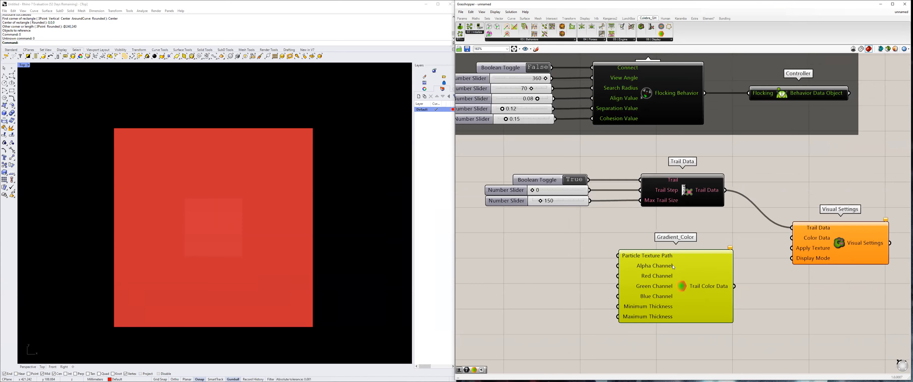
scroll(670, 266, down, 1)
scroll(652, 265, up, 2)
scroll(653, 268, down, 1)
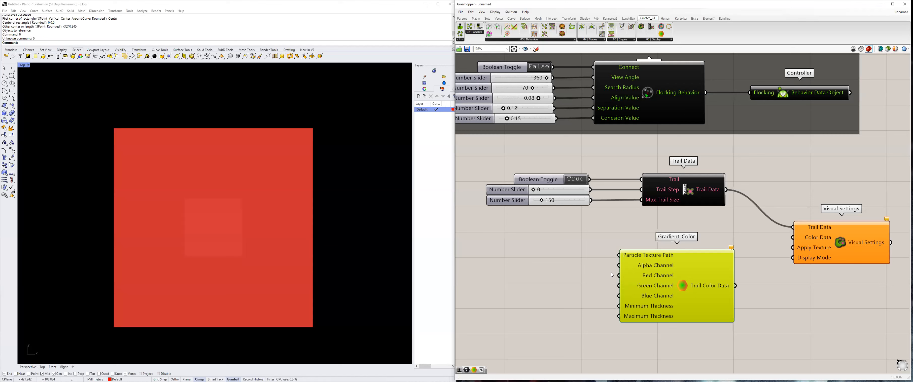
Add a number slider set to 255, connect it to Gradient_Color's Alpha Channel input, and position it slightly above that input.
double_click(539, 267)
text(255)
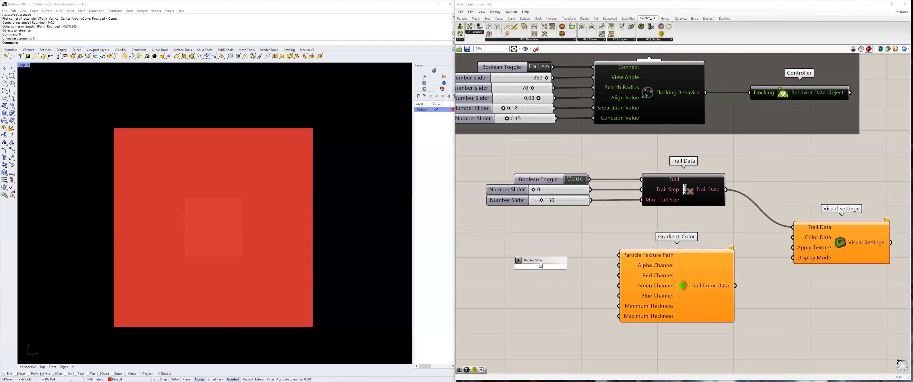
key(Return)
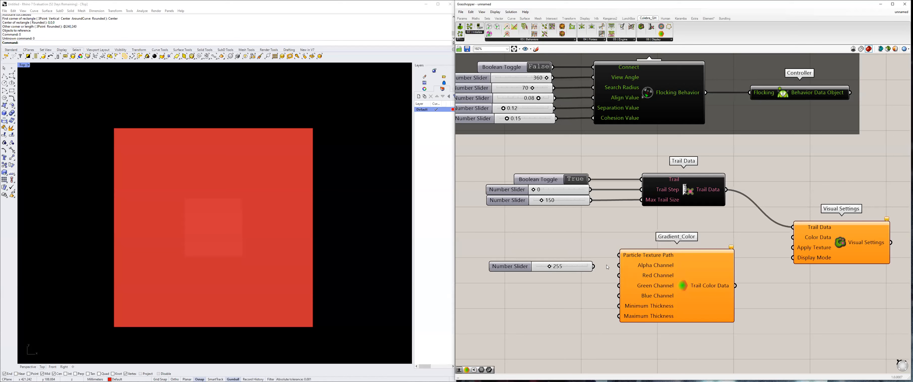
drag(618, 265, 593, 267)
drag(515, 269, 490, 245)
right_drag(664, 286, 722, 282)
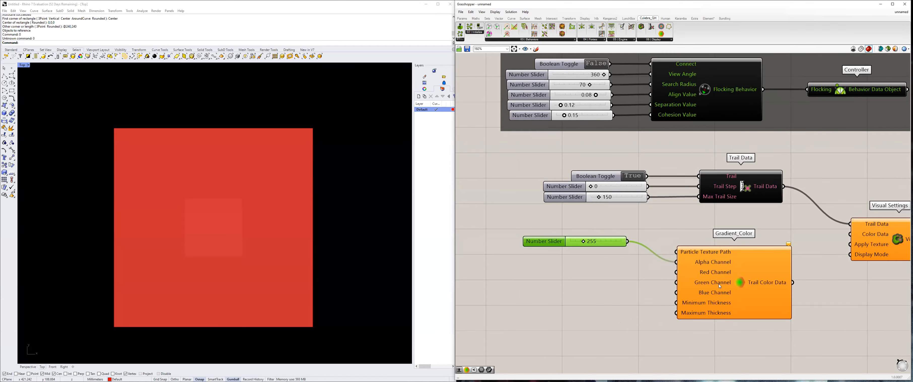
Place a Construct Domain component beside Gradient_Color, just beneath the 255 alpha slider.
scroll(676, 289, down, 2)
double_click(547, 280)
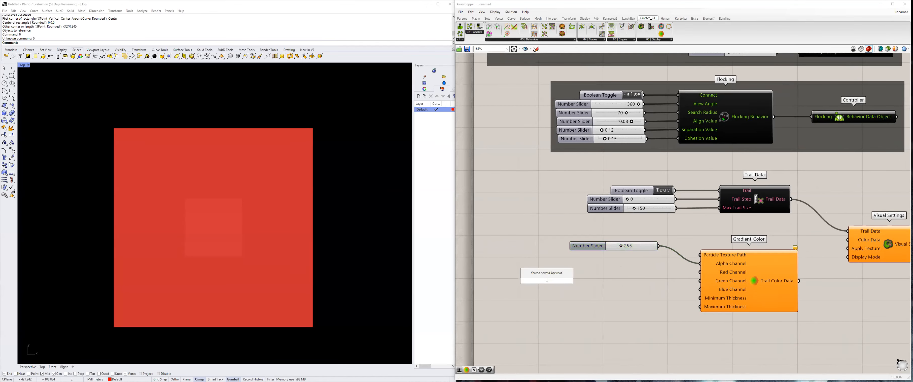
text(domain)
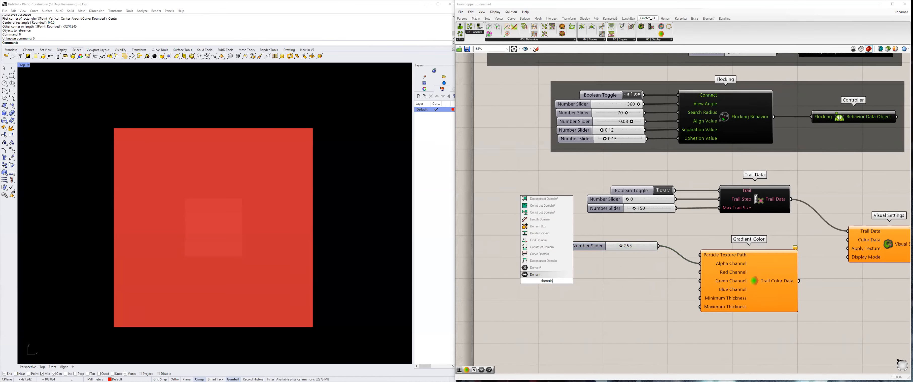
click(549, 249)
drag(555, 275, 555, 260)
right_drag(631, 267, 668, 270)
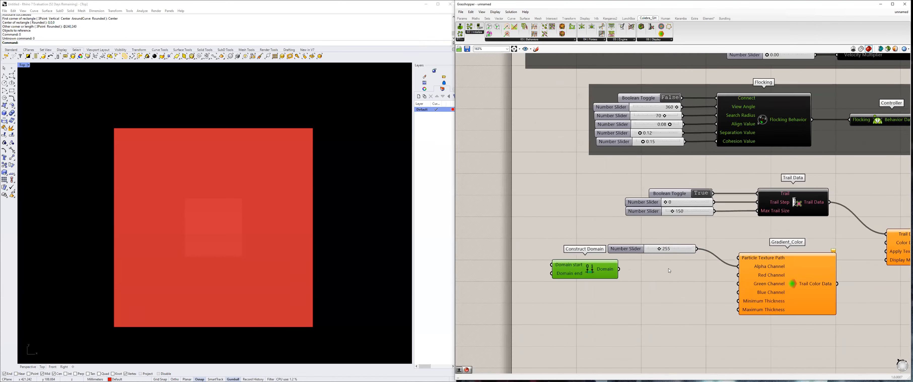
Add a decimal number slider at 0.0 beside Construct Domain and set its upper limit to 255.
scroll(668, 270, down, 2)
double_click(598, 288)
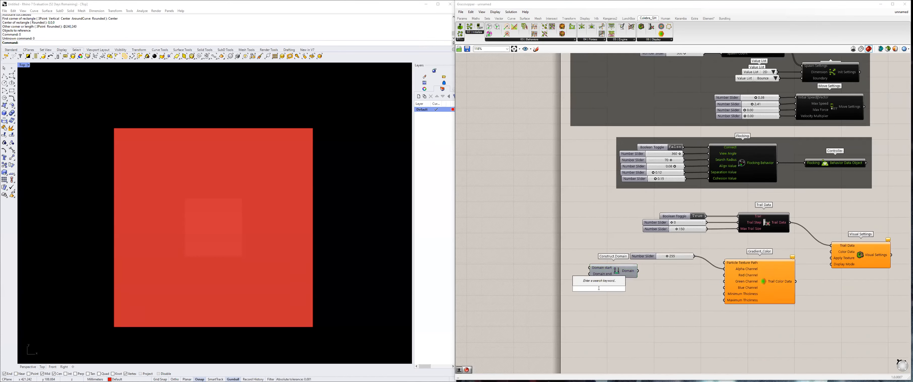
text(0.0)
key(Return)
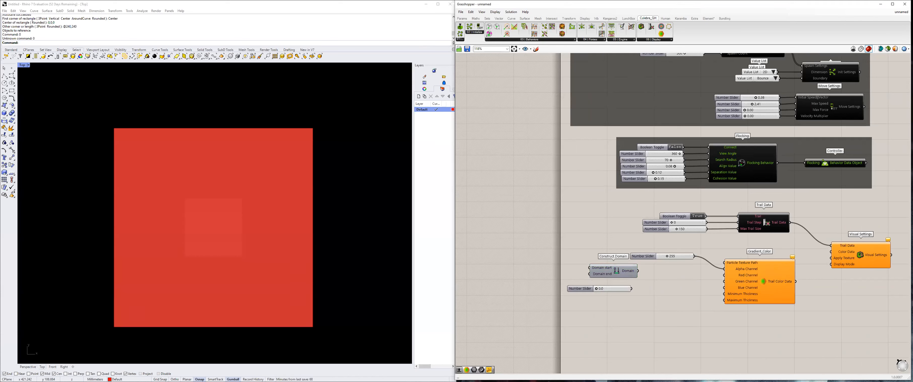
mouse_move(524, 276)
mouse_down()
mouse_move(480, 268)
mouse_move(525, 268)
mouse_up()
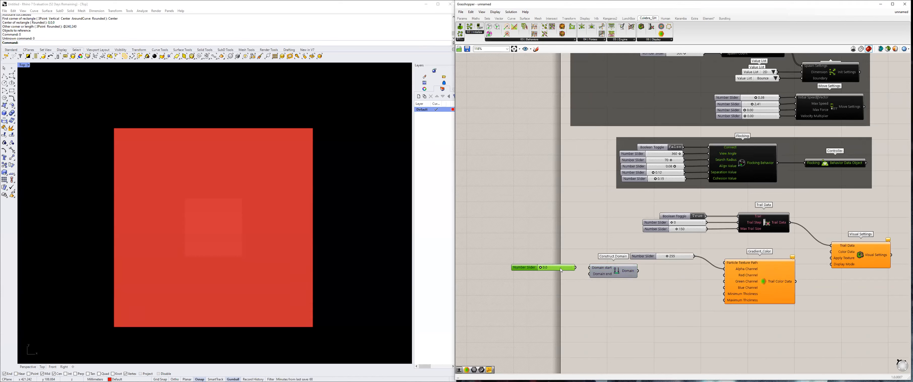
double_click(520, 267)
double_click(536, 280)
text(2)
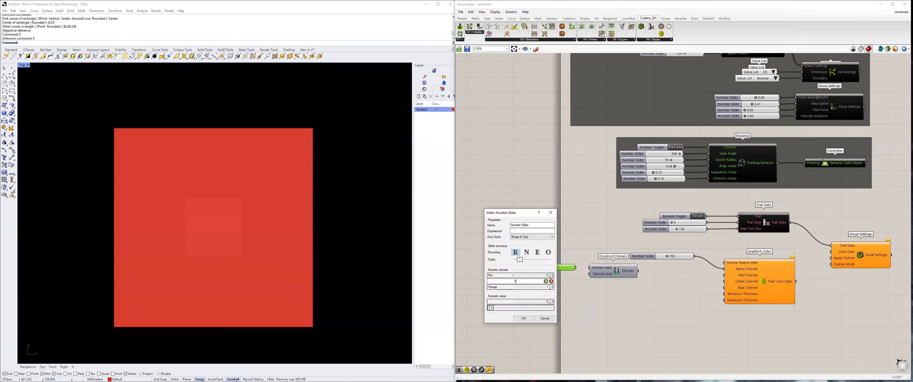
text(5)
key(Return)
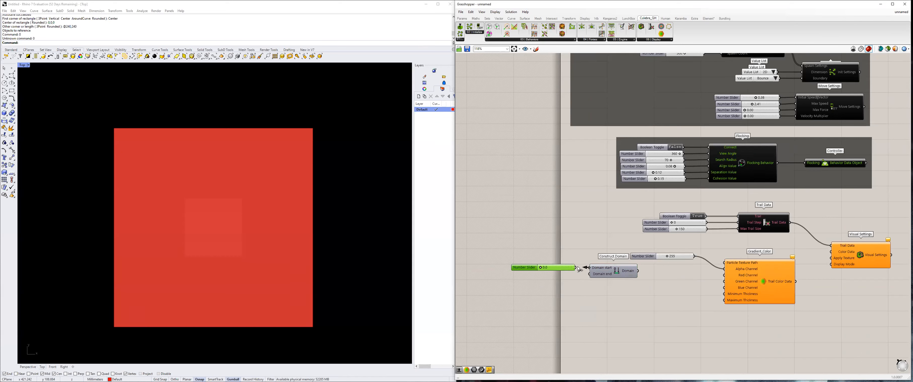
Connect the slider to Domain start, then duplicate it below and connect the copy to Domain end.
drag(559, 268, 556, 272)
key(ctrl+c)
key(ctrl+v)
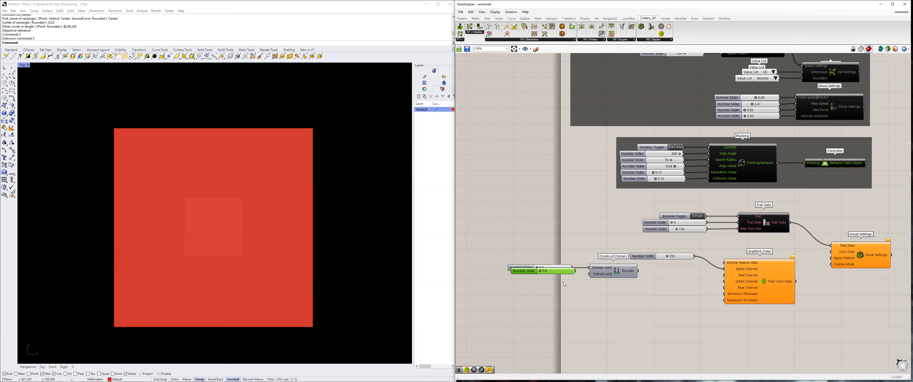
scroll(557, 276, up, 2)
drag(552, 272, 552, 271)
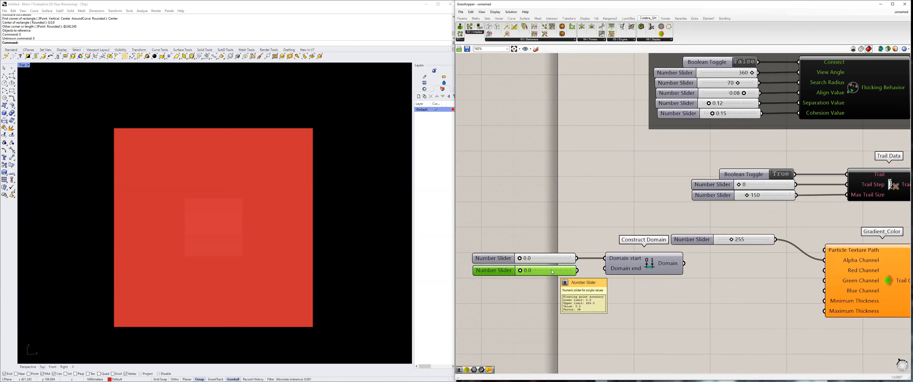
drag(604, 269, 561, 269)
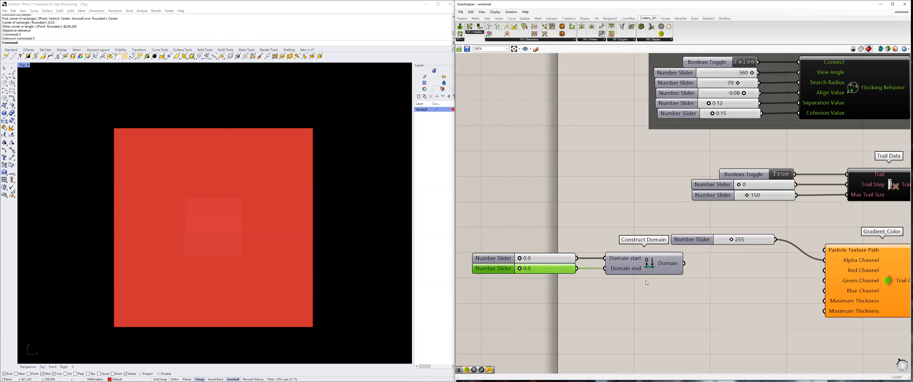
Shift the domain group closer to Gradient_Color and connect it to the Red Channel as a 0 to 255 domain.
scroll(839, 291, down, 3)
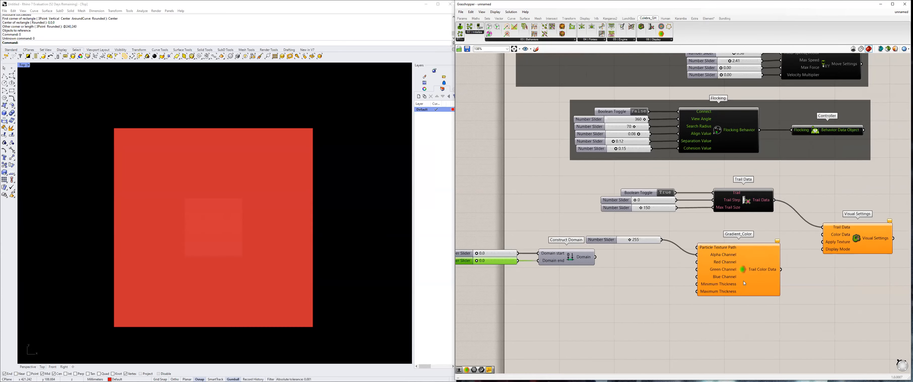
scroll(748, 265, down, 1)
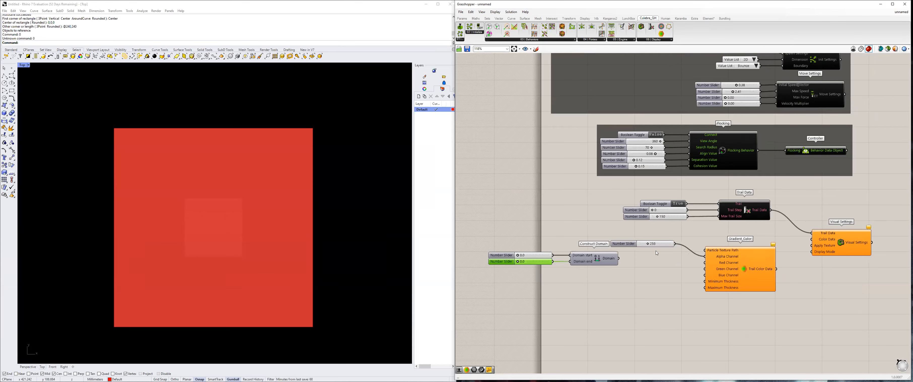
scroll(628, 284, up, 1)
drag(605, 289, 496, 255)
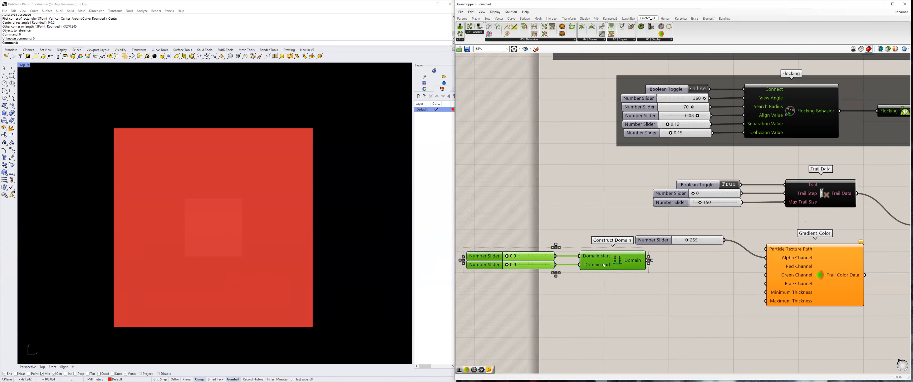
drag(609, 265, 635, 269)
click(689, 284)
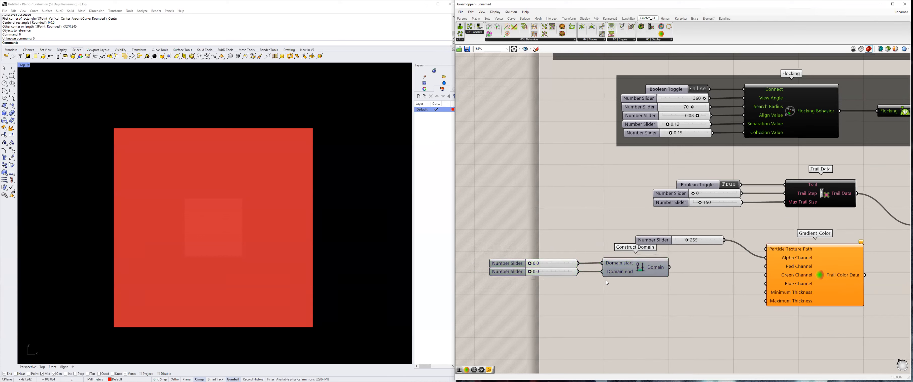
drag(530, 272, 620, 283)
drag(670, 267, 765, 266)
Duplicate the Construct Domain component with its two sliders twice, stacking the copies below the original.
drag(641, 302, 540, 255)
alt+drag(653, 275, 635, 324)
click(619, 336)
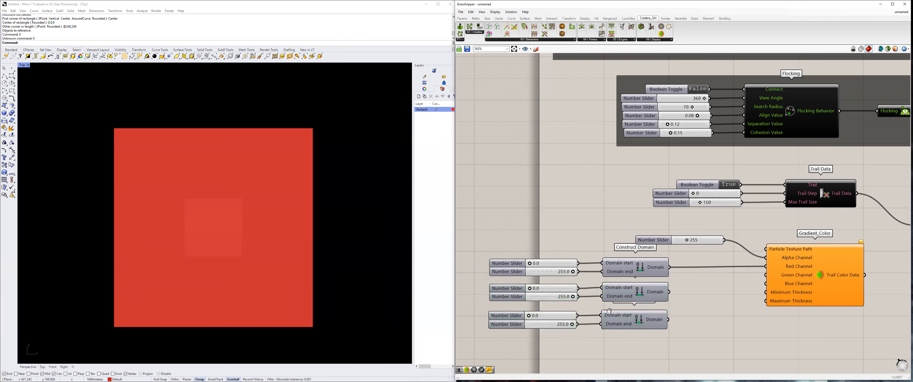
Reverse both copied domains to run from 255 to 0 and connect them to the Green Channel and Blue Channel.
right_drag(603, 325, 606, 309)
drag(531, 270, 531, 306)
right_drag(732, 272, 707, 288)
drag(744, 272, 647, 289)
drag(748, 278, 773, 294)
click(691, 297)
Tidy the layout by shifting the color domain group slightly and nudging the Visual Settings component.
scroll(690, 297, down, 3)
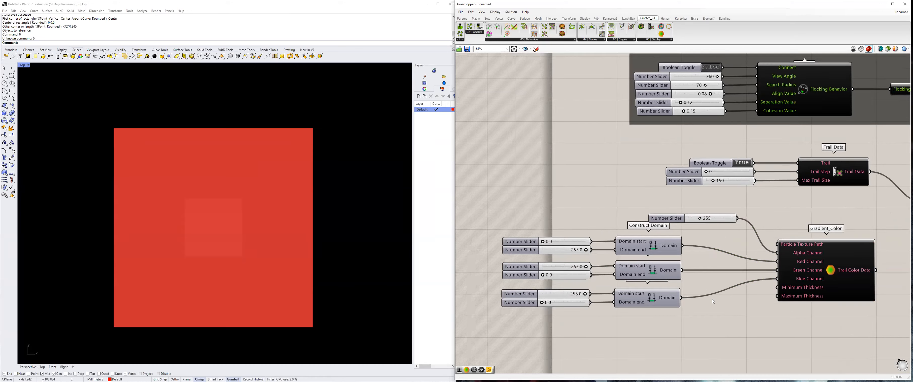
scroll(684, 306, down, 1)
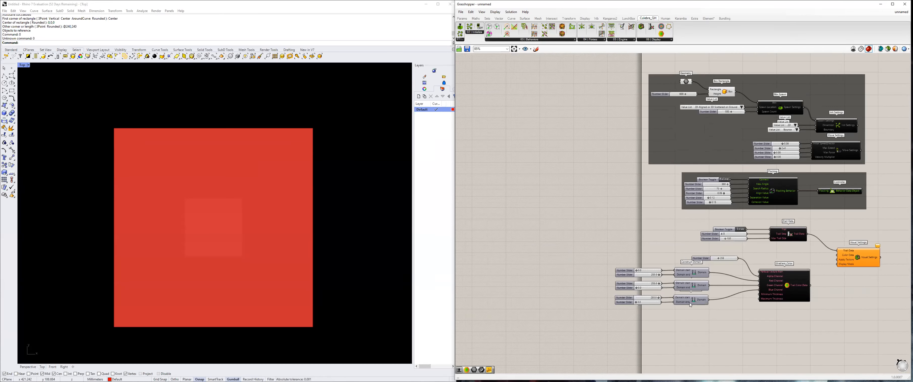
right_drag(623, 249, 513, 231)
drag(513, 231, 726, 289)
drag(703, 262, 719, 262)
click(813, 269)
drag(757, 234, 769, 232)
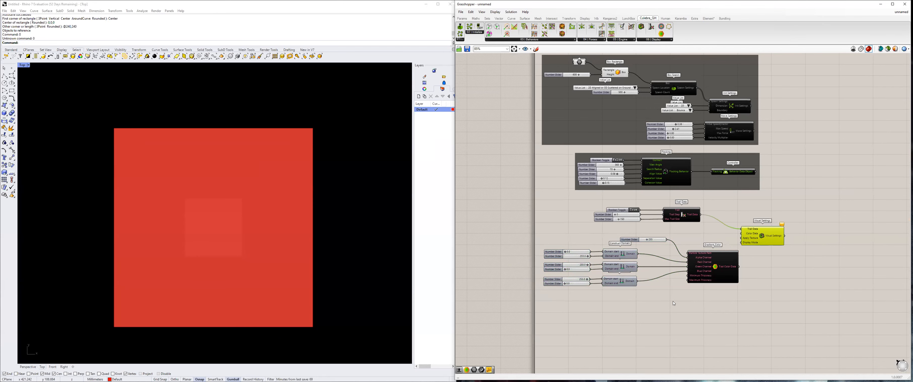
Add an integer number slider set to 1 beneath the domains and set its upper limit to 3.
scroll(673, 304, up, 3)
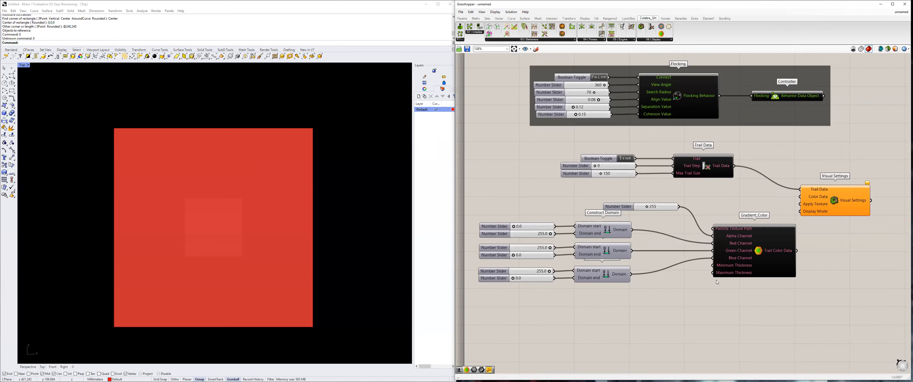
scroll(720, 274, up, 1)
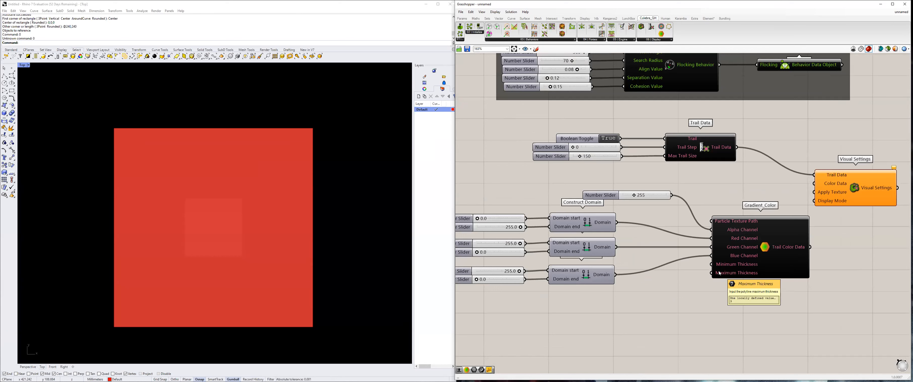
double_click(684, 285)
text(1)
key(Return)
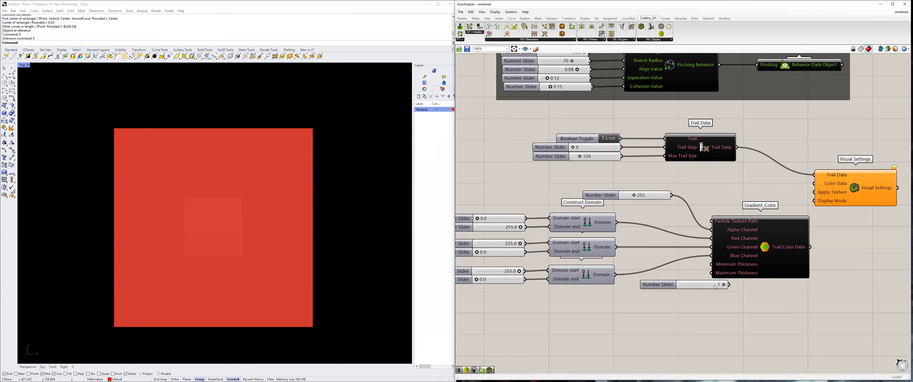
drag(715, 287, 672, 291)
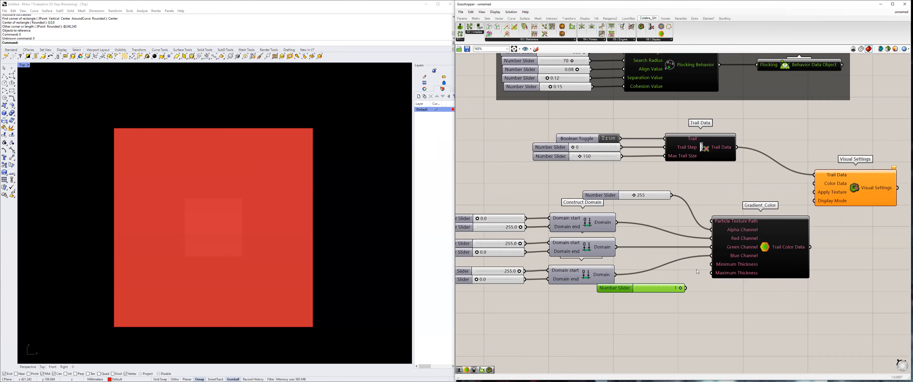
double_click(617, 288)
double_click(642, 304)
text(3)
key(Return)
key(Return)
Duplicate the slider, set the copy to 3, and connect the pair to Minimum Thickness and Maximum Thickness.
click(668, 291)
key(ctrl+c)
key(ctrl+v)
drag(669, 295, 713, 273)
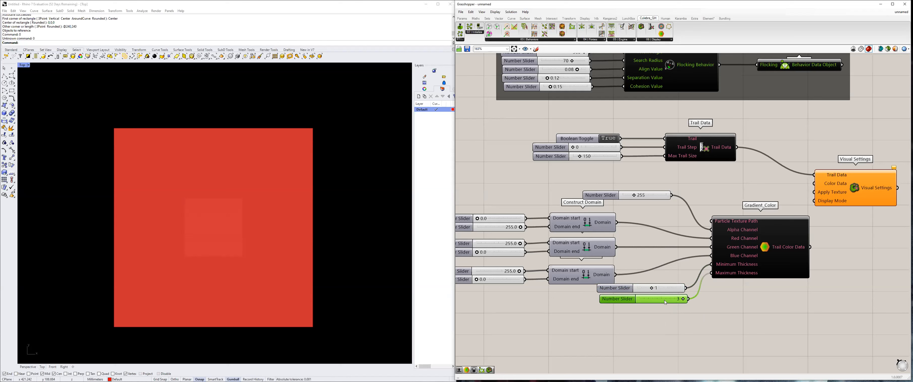
Extend the Maximum Thickness slider's range and set its value to 5.
double_click(620, 300)
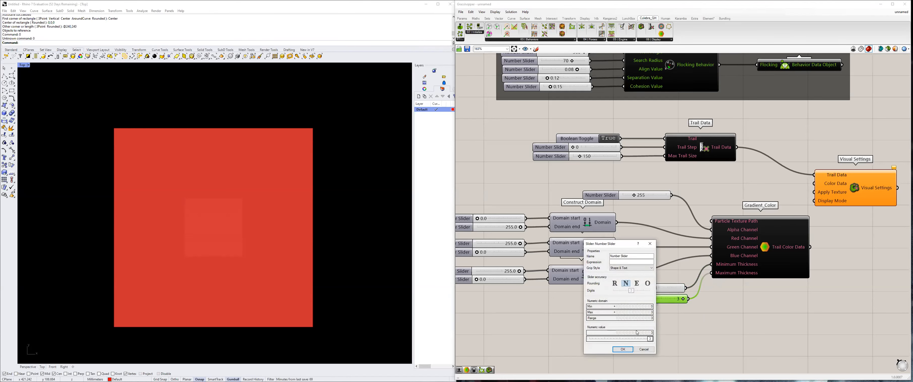
key(Return)
drag(671, 299, 688, 299)
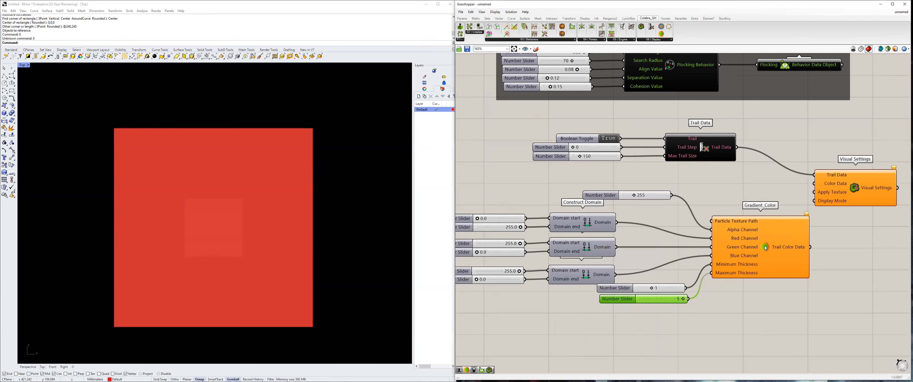
Examine the runtime warnings of the Gradient_Color component.
right_click(766, 254)
mouse_move(775, 277)
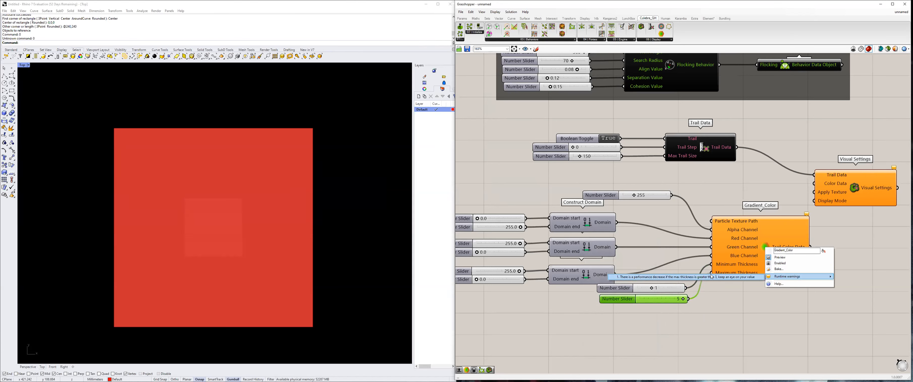
click(721, 290)
mouse_move(683, 299)
mouse_down()
mouse_move(671, 299)
mouse_move(683, 299)
mouse_up()
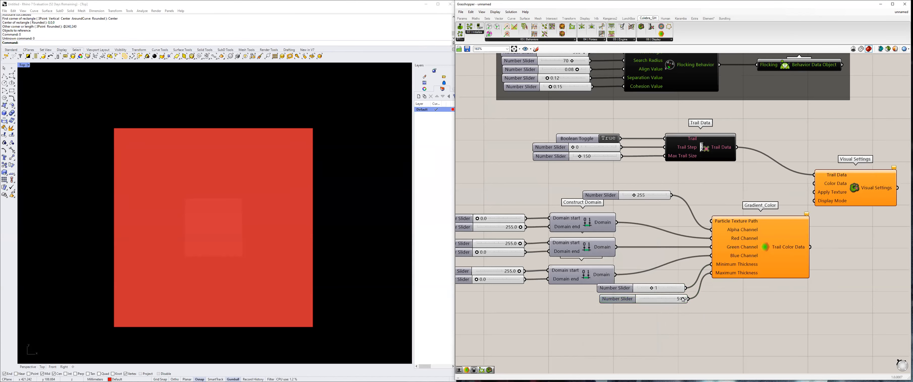
right_click(765, 245)
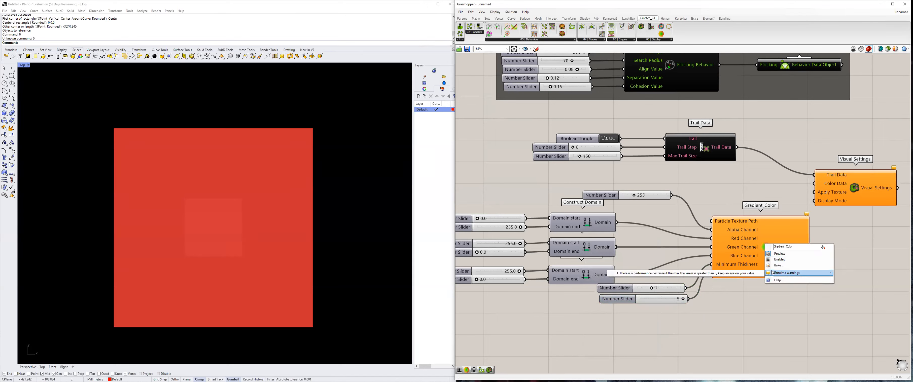
Set the Maximum Thickness slider to 3 and move both thickness sliders clear of the domain components.
drag(681, 298, 671, 301)
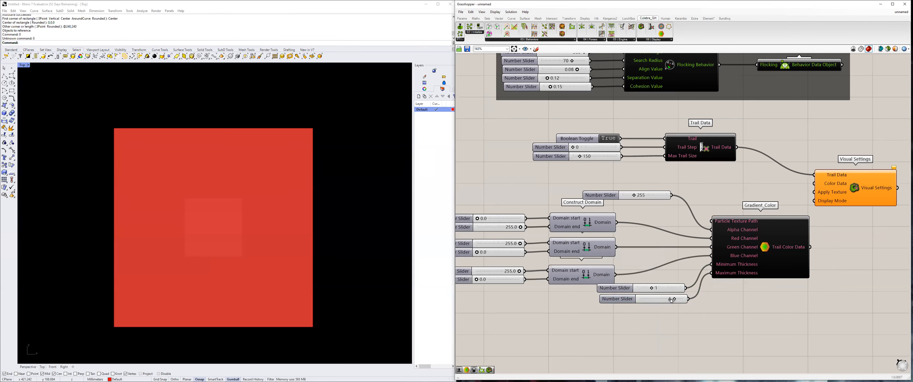
scroll(670, 302, down, 4)
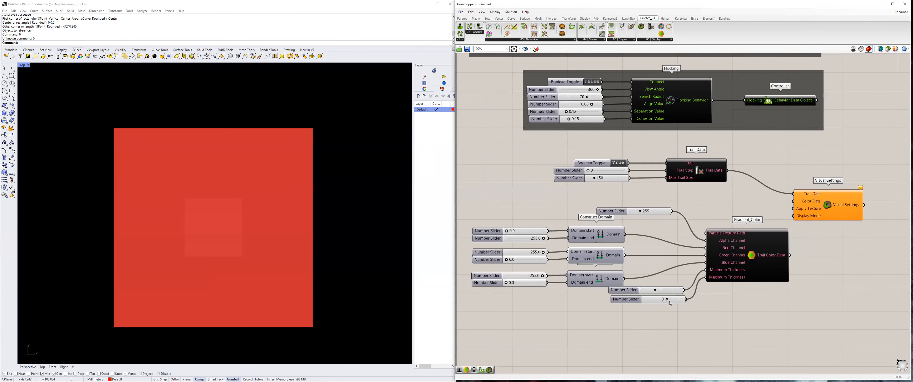
scroll(659, 302, up, 2)
right_drag(656, 302, 617, 308)
drag(617, 307, 560, 301)
click(595, 309)
click(607, 325)
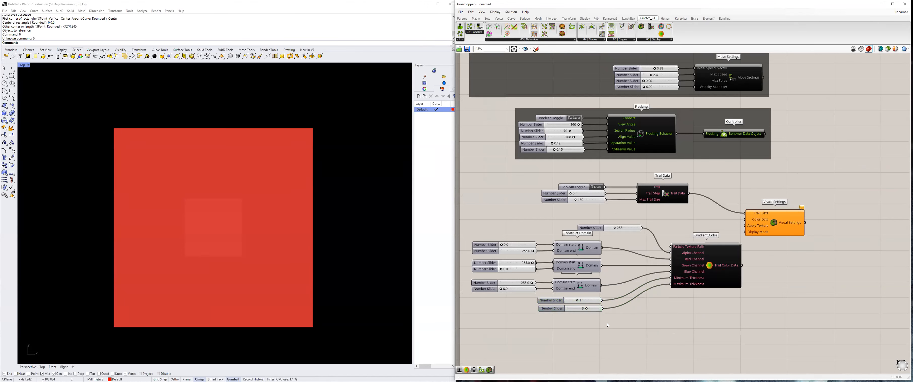
Move the input sliders and domains closer to Gradient_Color and align the whole group beneath Trail Data.
right_drag(678, 300, 661, 279)
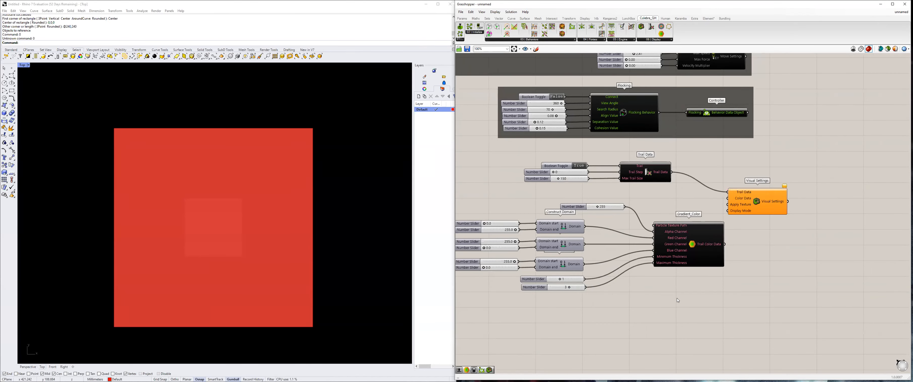
scroll(677, 298, down, 2)
mouse_move(685, 300)
mouse_down()
mouse_move(489, 233)
mouse_move(605, 309)
mouse_up()
drag(607, 313, 528, 242)
drag(597, 248, 624, 245)
drag(688, 308, 553, 228)
drag(666, 257, 634, 252)
click(677, 291)
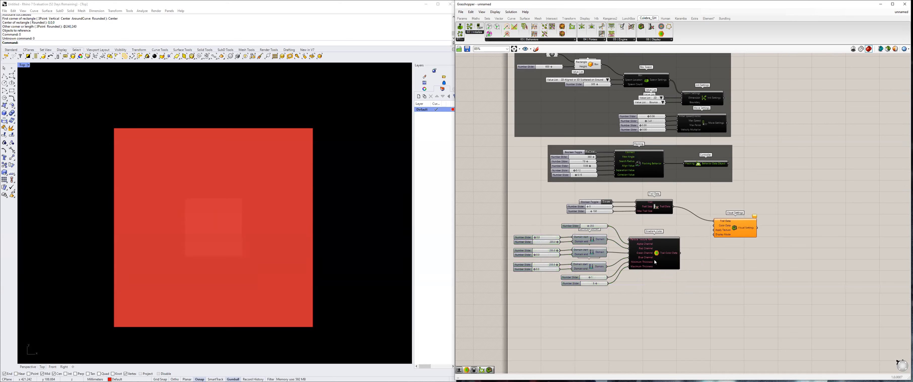
Add a Graphic_Polyline and a Disco_Color component, stacked beneath Gradient_Color.
click(660, 39)
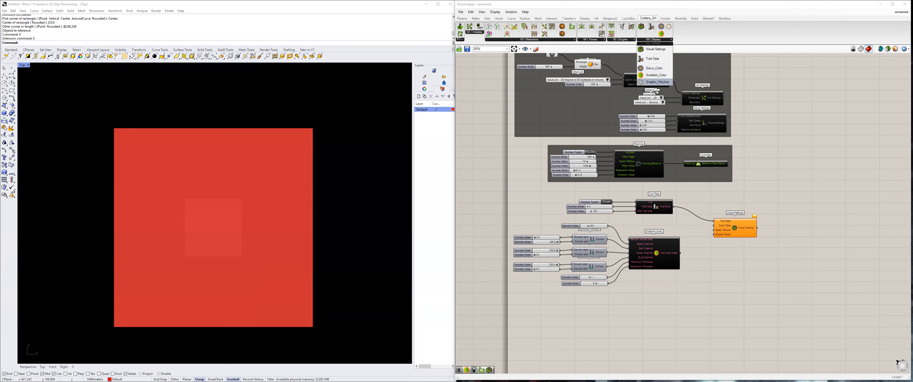
drag(651, 81, 664, 306)
click(658, 40)
drag(652, 78, 653, 343)
click(658, 310)
drag(656, 307, 655, 300)
drag(651, 339, 648, 338)
click(716, 307)
Group Gradient_Color together with all its input sliders and domain components.
scroll(692, 212, up, 1)
scroll(677, 271, up, 1)
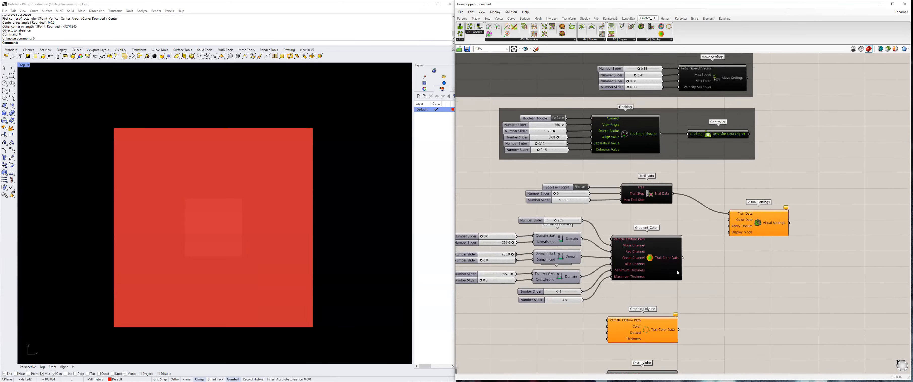
right_drag(676, 271, 698, 243)
drag(708, 277, 487, 188)
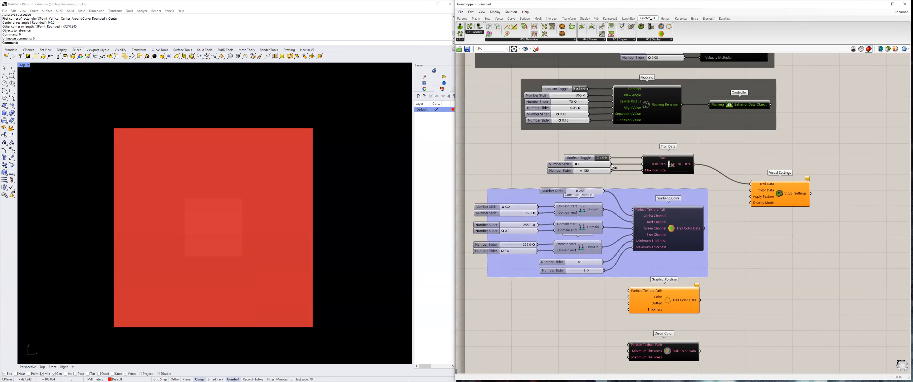
key(ctrl+g)
click(709, 146)
Add a Colour RGB component beside Graphic_Polyline and connect it to the Color input.
right_drag(687, 282, 697, 243)
drag(679, 265, 679, 268)
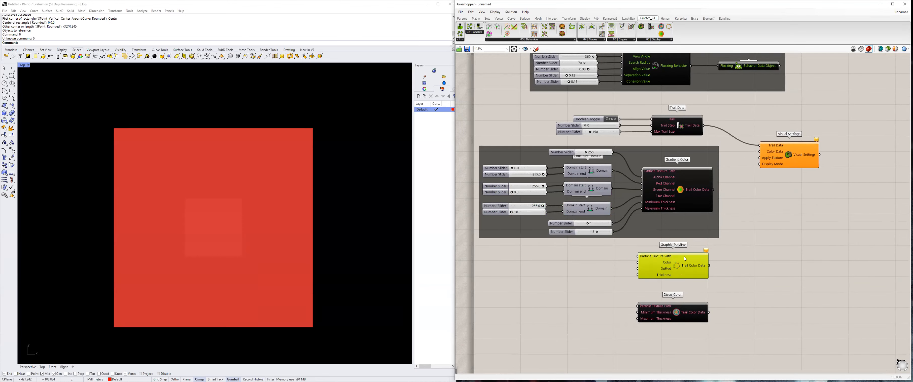
scroll(675, 266, up, 1)
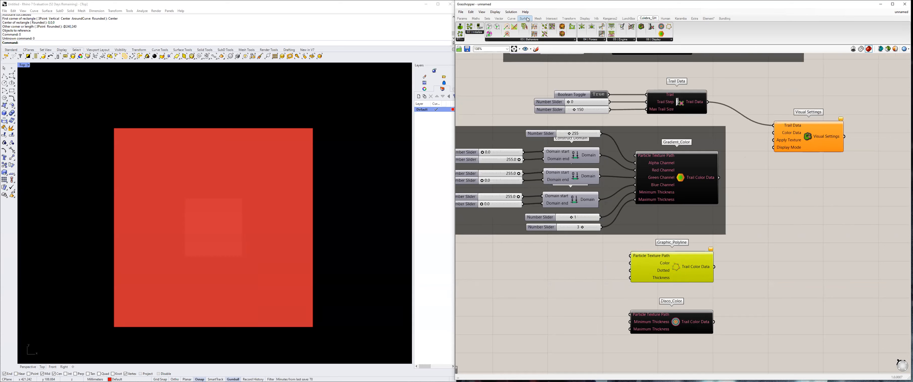
click(585, 18)
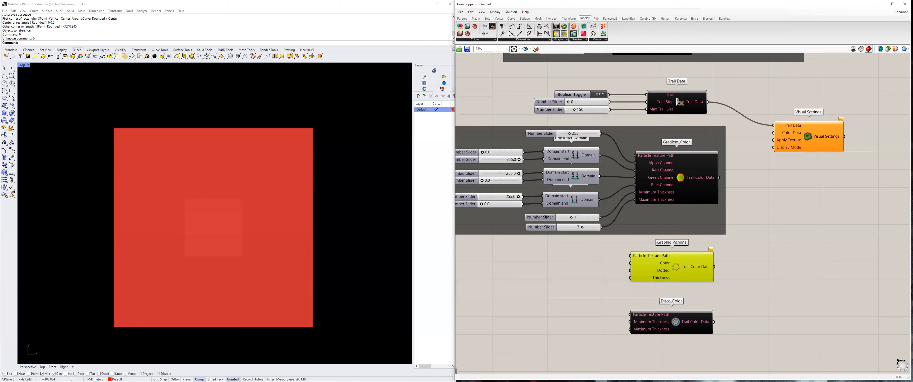
click(473, 40)
drag(460, 97, 603, 275)
right_drag(501, 200, 535, 203)
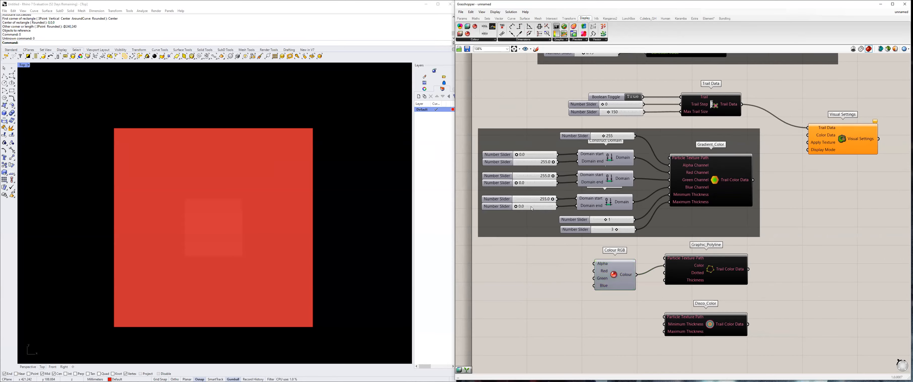
Copy a color slider three times into Colour RGB, with Red at 0.0, Green at 255.0 and Blue at 49.7.
click(532, 207)
key(ctrl+c)
key(ctrl+v)
drag(537, 253, 553, 271)
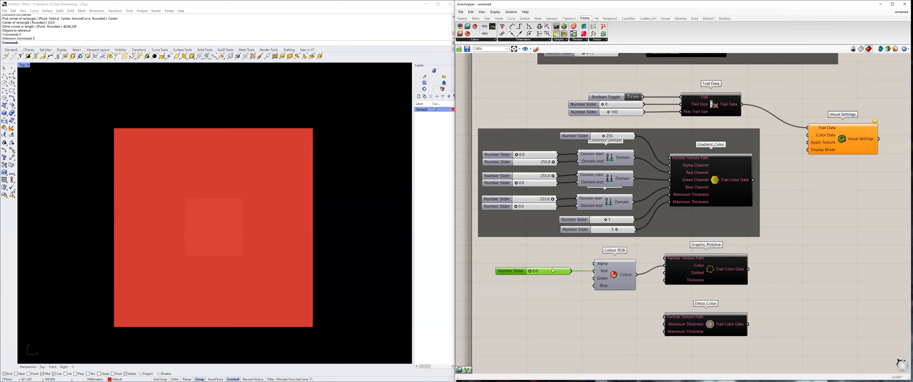
key(ctrl+v)
click(550, 283)
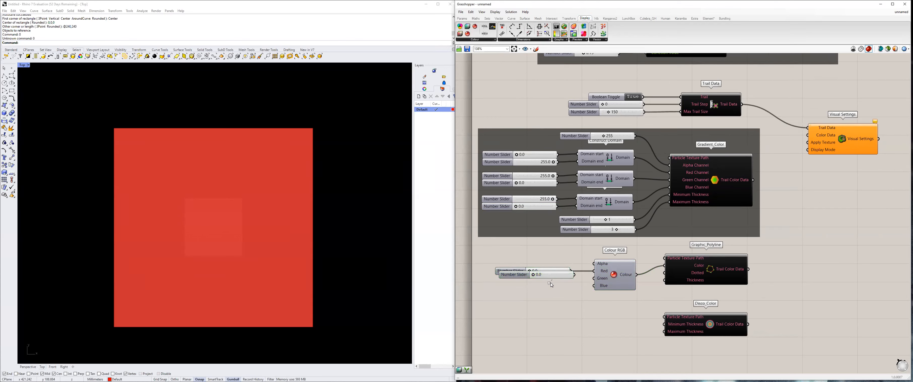
drag(533, 274, 593, 286)
key(ctrl+v)
drag(535, 287, 537, 287)
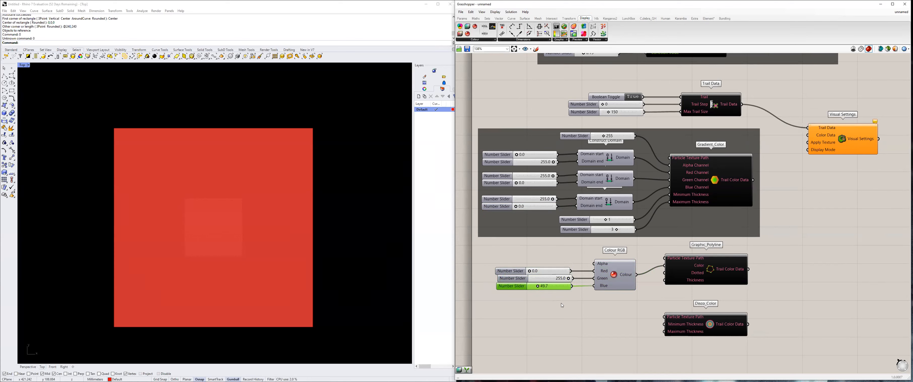
Add a Boolean Toggle set to False and connect it to Graphic_Polyline's Dotted input.
drag(715, 275, 722, 283)
double_click(573, 325)
text(boo)
click(575, 319)
drag(600, 325, 677, 288)
drag(601, 325, 612, 295)
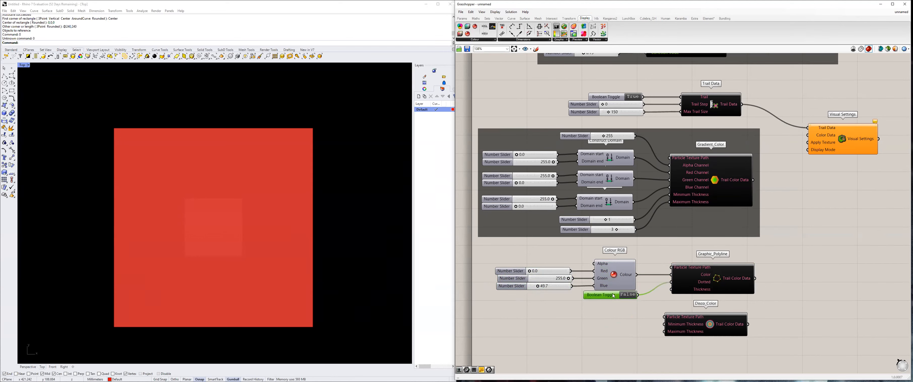
right_drag(696, 315, 694, 307)
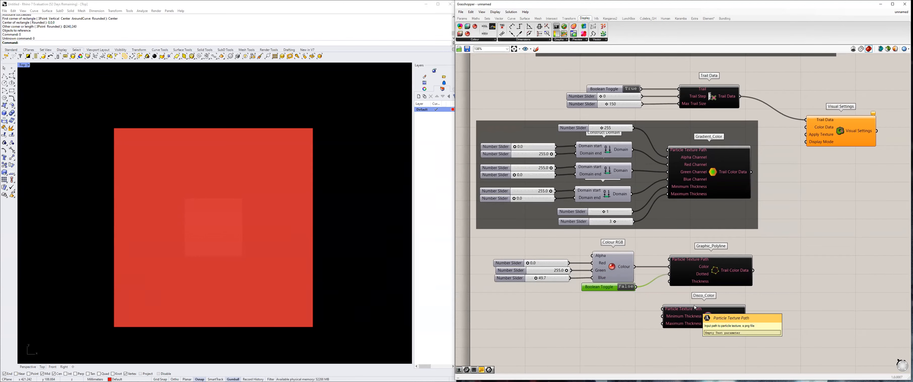
Create a number slider with value 2 and connect it to Graphic_Polyline's Thickness input.
double_click(598, 302)
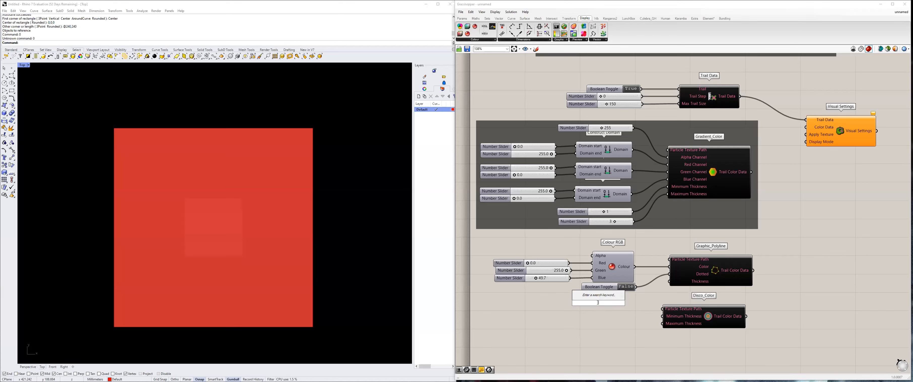
text(2)
key(Return)
drag(637, 303, 621, 297)
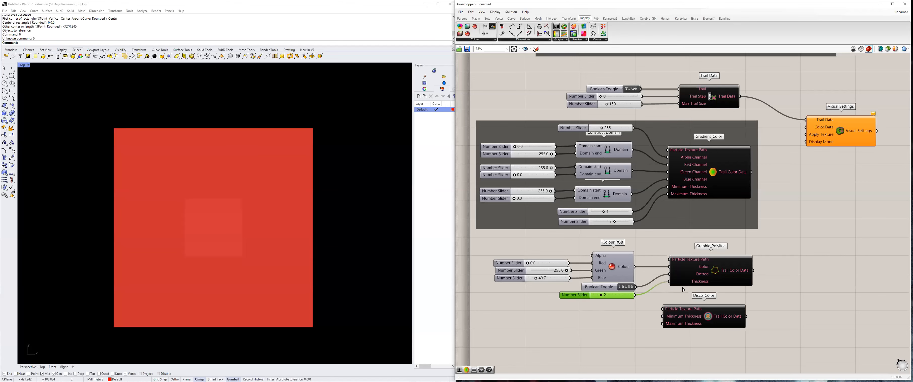
Feed Disco_Color with copied sliders, using 1 for Minimum Thickness and 3 for Maximum Thickness.
right_drag(683, 289, 663, 257)
drag(680, 284, 686, 296)
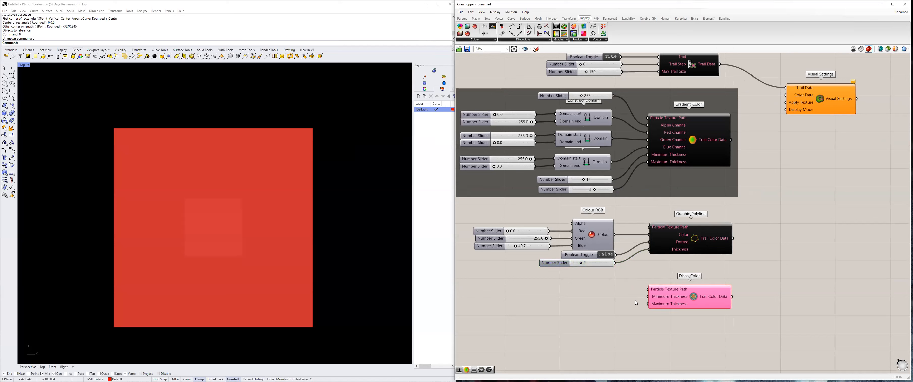
click(577, 189)
key(ctrl+c)
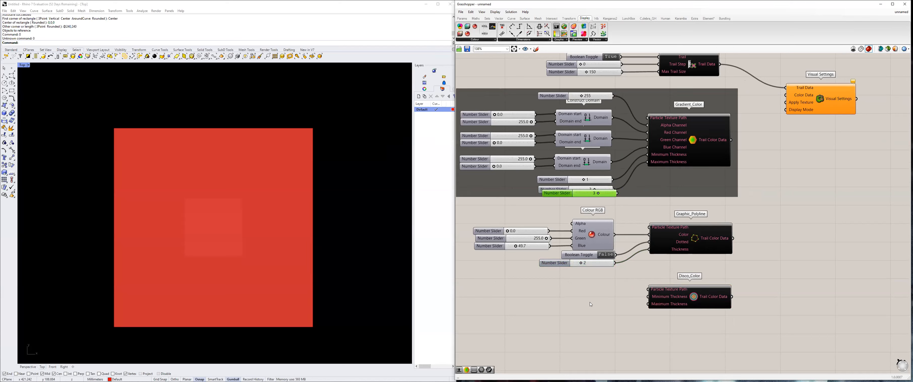
key(ctrl+v)
drag(628, 305, 645, 306)
mouse_move(589, 307)
mouse_down()
mouse_move(589, 297)
mouse_move(648, 297)
mouse_move(593, 299)
mouse_up()
key(ctrl+c)
key(ctrl+v)
Reposition Disco_Color with its sliders, and group Graphic_Polyline with its color, dotted and thickness inputs.
scroll(635, 282, down, 2)
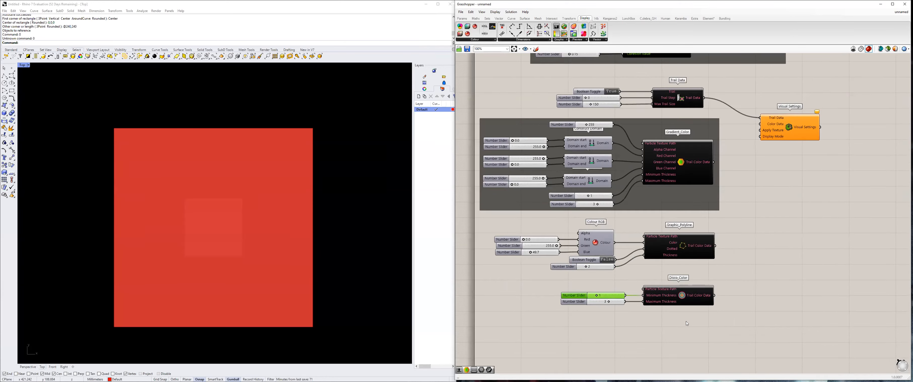
drag(686, 321, 603, 289)
drag(661, 297, 657, 297)
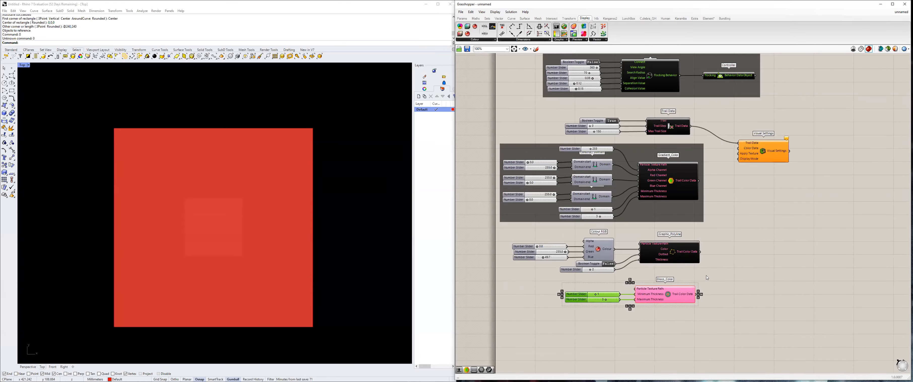
click(724, 261)
right_drag(720, 238, 719, 262)
drag(511, 305, 719, 256)
key(ctrl+g)
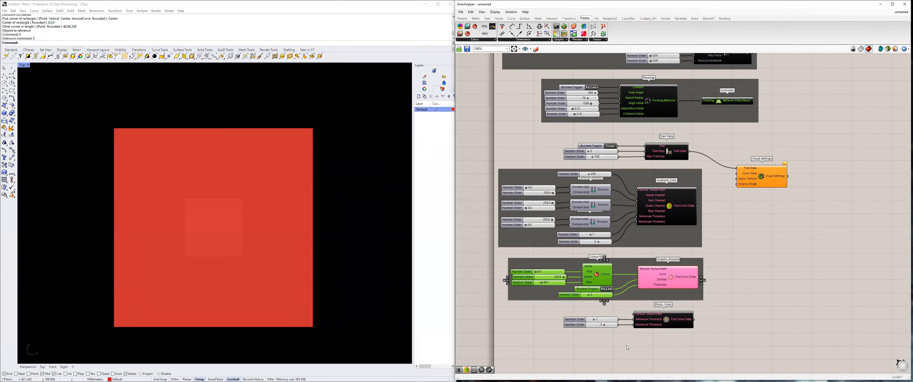
Group Disco_Color with its two thickness sliders and align it beneath the Graphic_Polyline group.
drag(698, 343, 545, 303)
key(ctrl+g)
click(758, 290)
drag(695, 313, 701, 312)
click(724, 291)
Connect Gradient_Color's Trail Color Data output to the Color Data input of Visual Settings.
right_drag(692, 198, 673, 223)
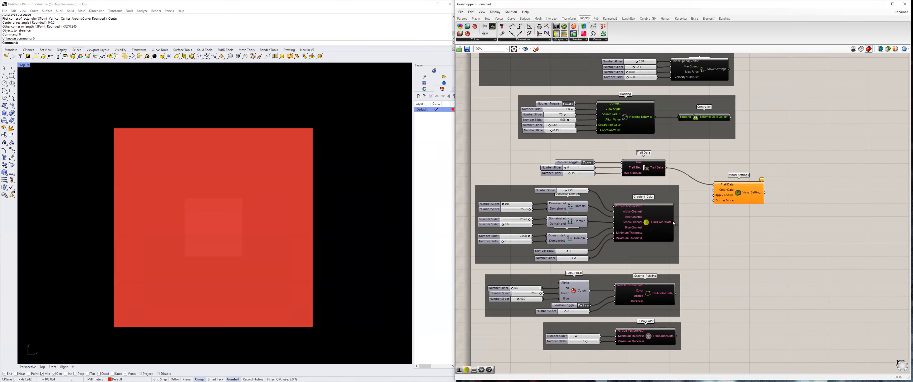
scroll(673, 224, up, 2)
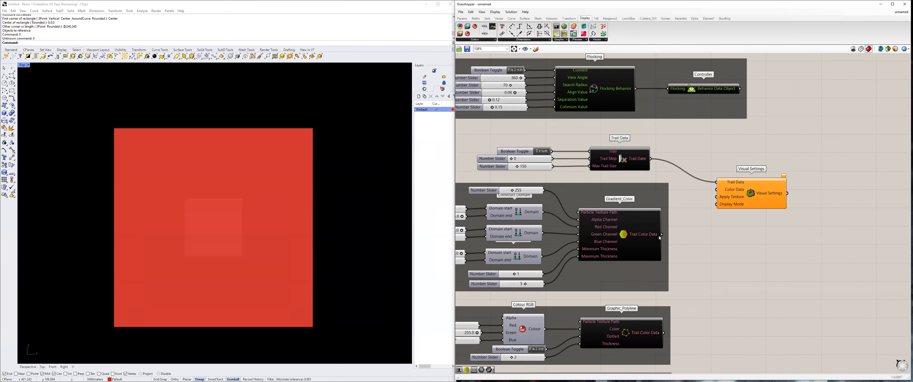
drag(665, 230, 761, 198)
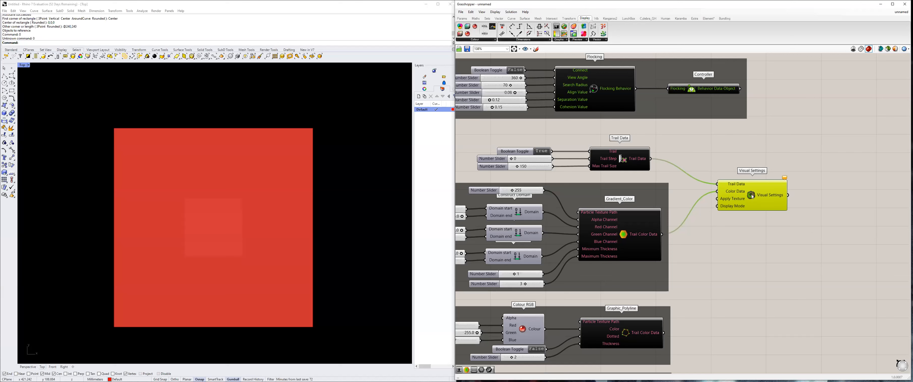
Add a Boolean Toggle set to False for Visual Settings' Apply Texture input and shift Visual Settings to make room.
double_click(711, 236)
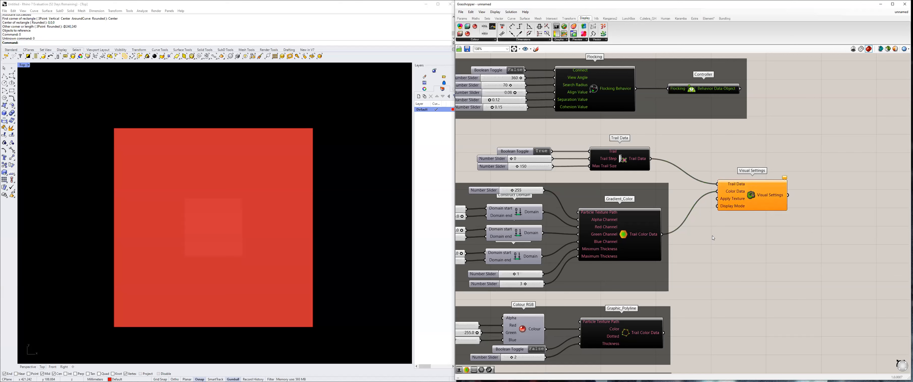
text(tog)
key(Return)
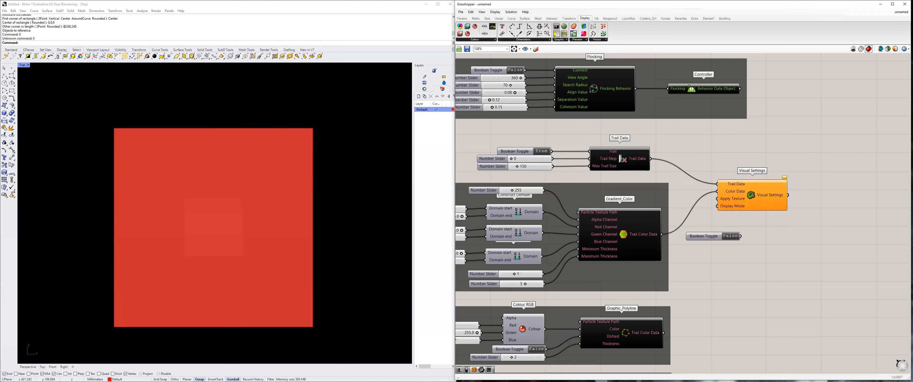
drag(717, 199, 673, 199)
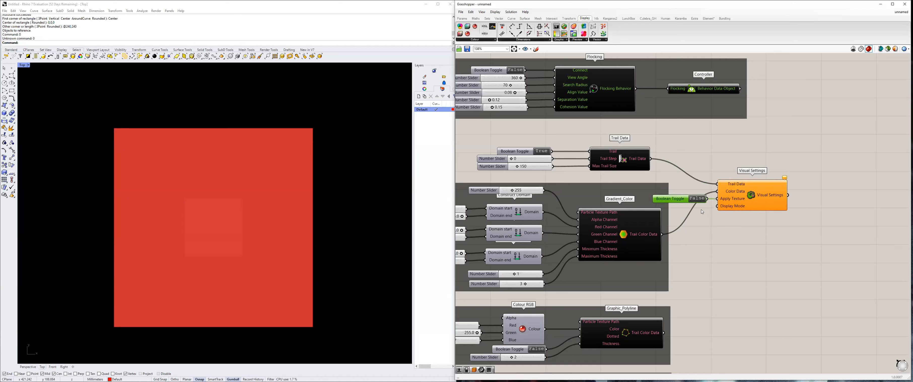
drag(752, 199, 760, 199)
Add a Value List beneath the Visual Settings component.
double_click(725, 222)
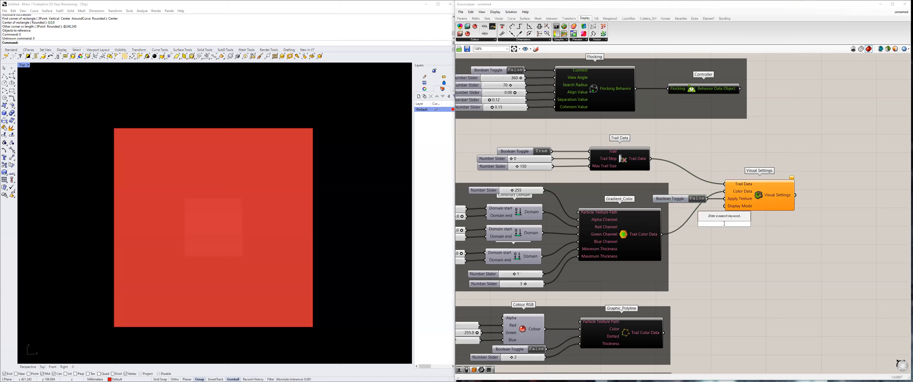
text(value list)
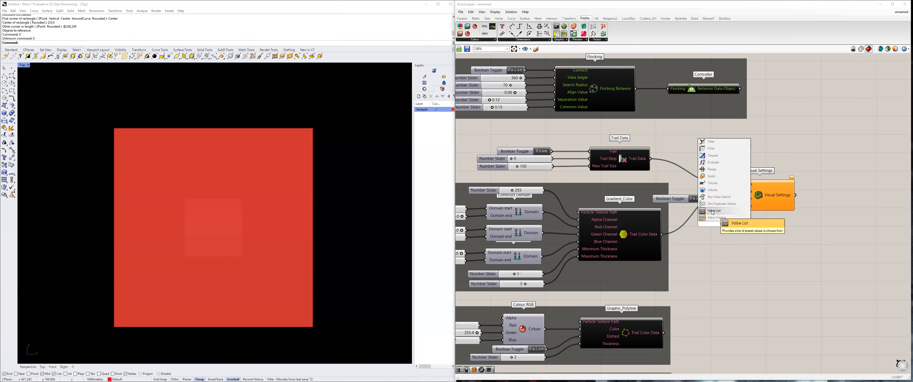
key(Return)
drag(712, 225, 704, 229)
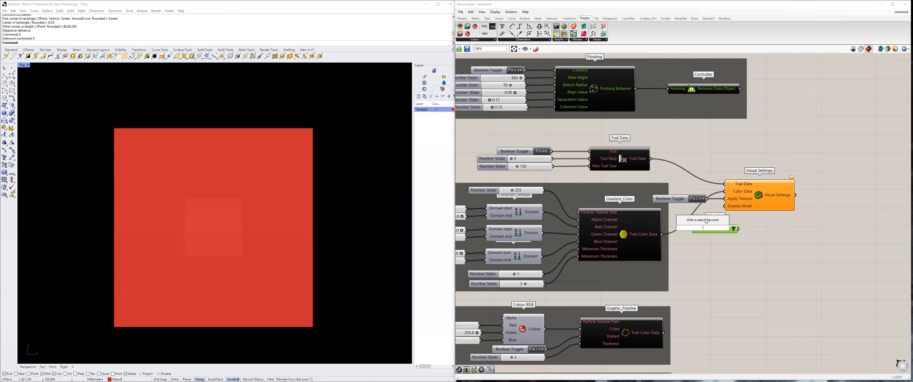
Define the new Value List's entries as Graphic = 0 and Geometry = 1.
double_click(702, 229)
drag(697, 214, 656, 209)
key(Delete)
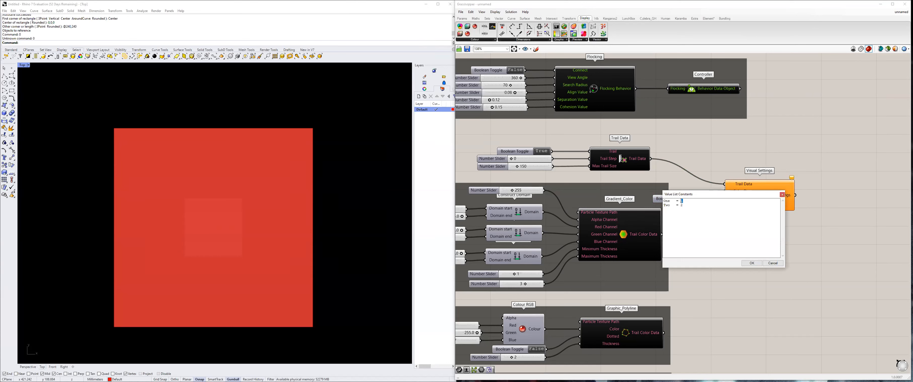
click(681, 205)
drag(631, 234, 619, 236)
text(Graphic  = 0)
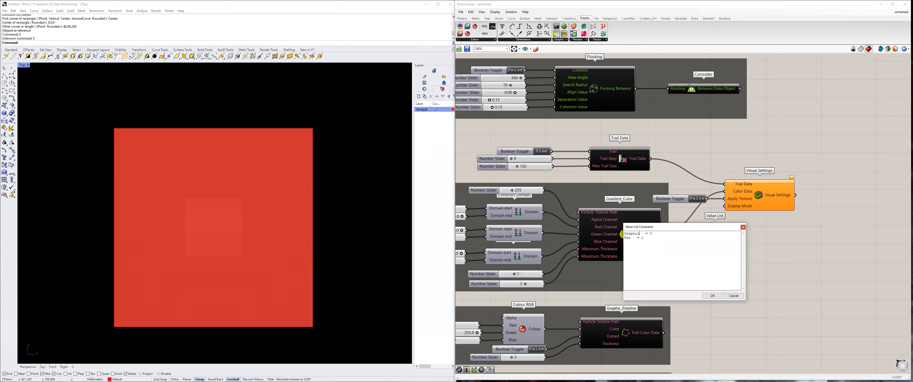
drag(630, 238, 624, 238)
text(Geometry)
click(712, 296)
Connect the Value List, set to Graphic, to Visual Settings' Display Mode and arrange it under the Apply Texture toggle.
drag(736, 230, 689, 208)
scroll(764, 238, down, 2)
right_drag(764, 238, 701, 259)
scroll(701, 259, up, 2)
drag(701, 257, 635, 214)
drag(691, 207, 703, 207)
click(741, 286)
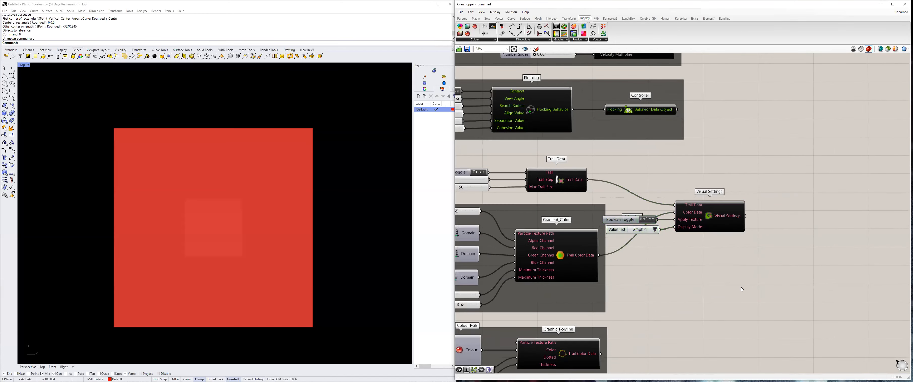
Select the initial settings and Flocking groups together and shift them sideways above the trail and color groups.
scroll(740, 287, down, 2)
right_drag(704, 267, 691, 255)
scroll(682, 240, down, 2)
scroll(680, 239, up, 2)
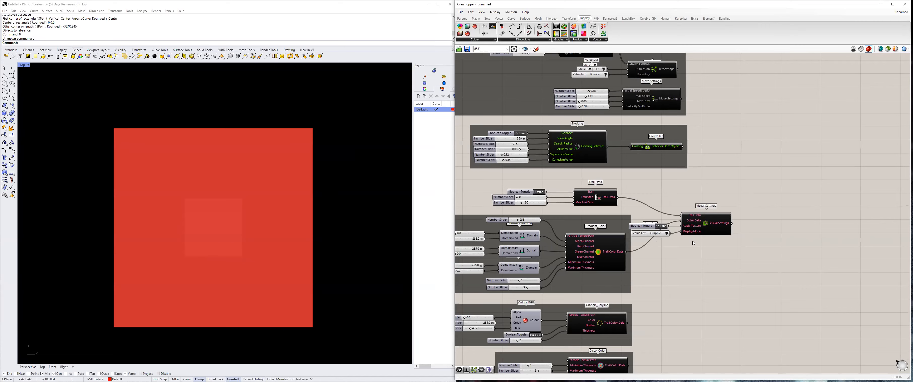
scroll(692, 241, down, 2)
scroll(720, 230, down, 1)
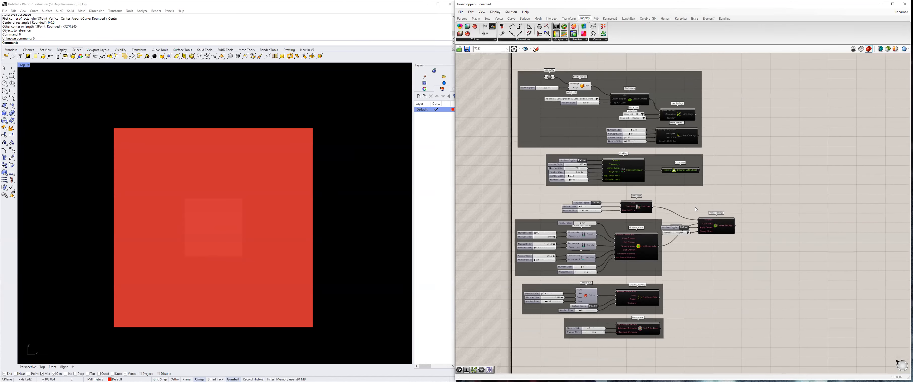
right_drag(665, 128, 634, 151)
drag(479, 90, 698, 218)
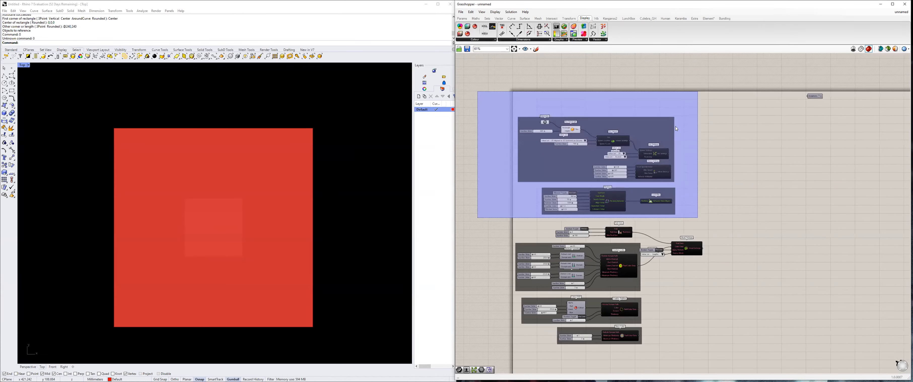
drag(655, 128, 675, 130)
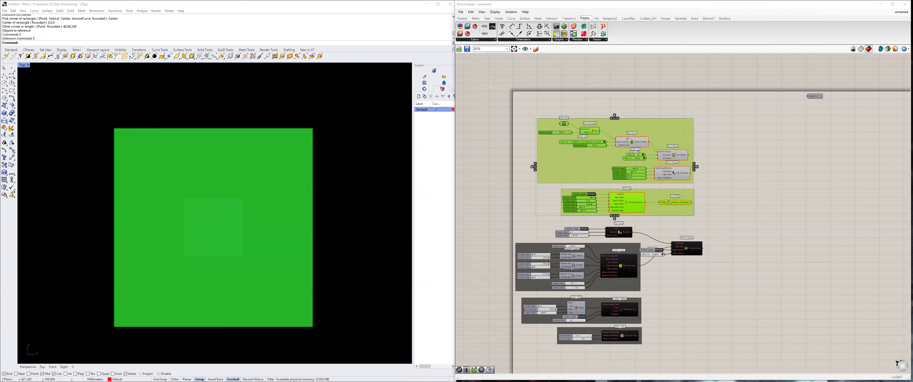
Group the Trail Data, color option and Visual Settings components together in one overall group.
click(738, 198)
right_drag(738, 199, 735, 200)
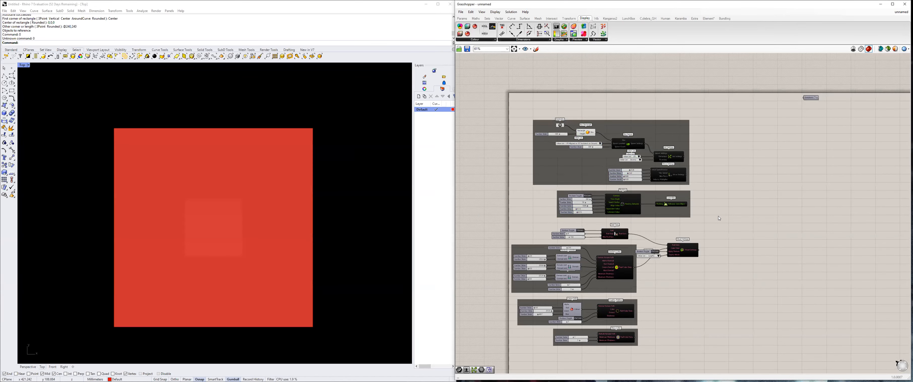
right_drag(699, 226, 677, 229)
drag(709, 221, 476, 356)
drag(637, 233, 645, 229)
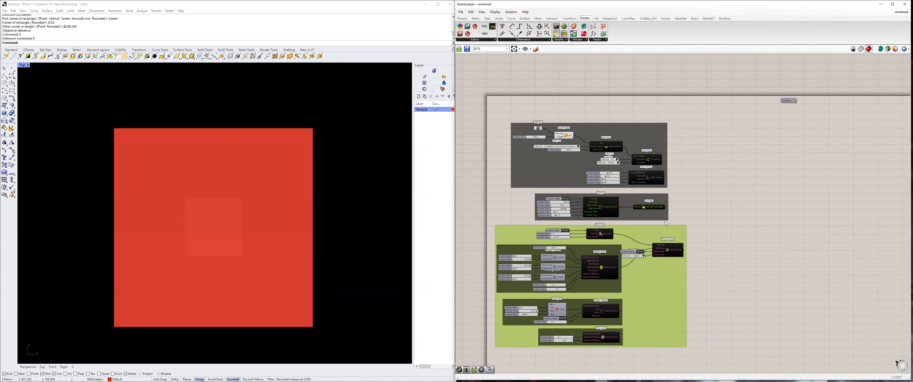
click(607, 115)
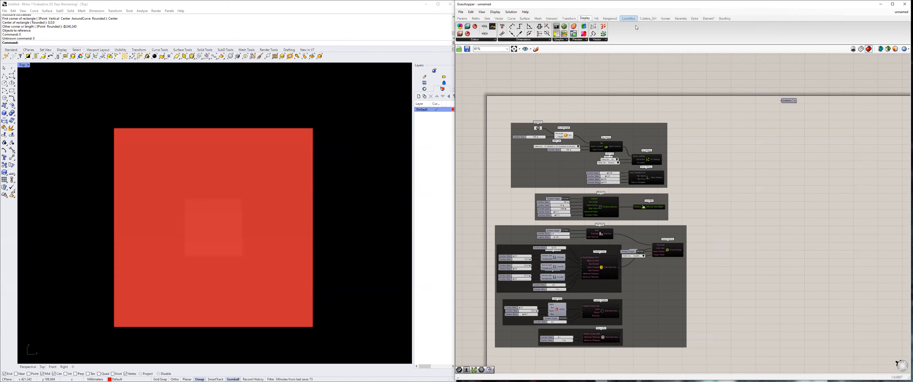
Add a Culebra Creeper_Engine component in the open space beside the settings groups.
click(647, 18)
click(620, 40)
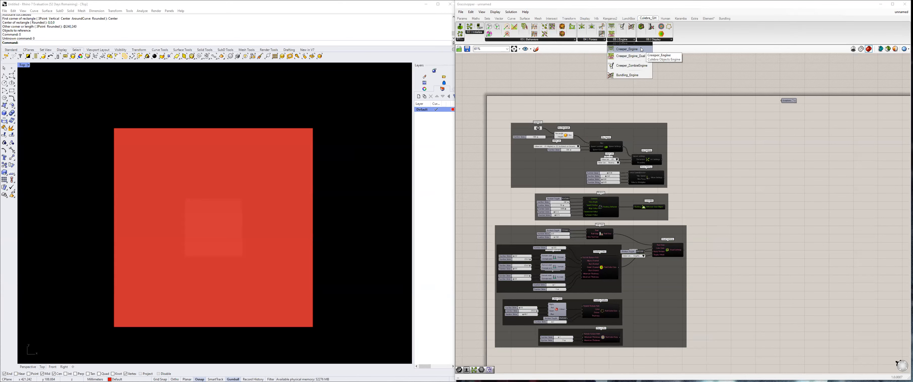
drag(639, 49, 742, 189)
scroll(726, 248, up, 4)
click(707, 146)
scroll(746, 189, up, 2)
right_drag(648, 181, 737, 223)
scroll(764, 243, down, 1)
right_drag(764, 244, 766, 269)
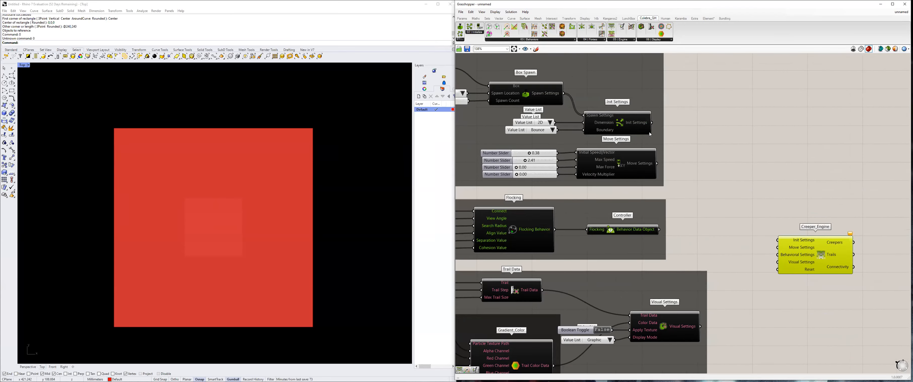
scroll(655, 261, down, 2)
right_drag(656, 281, 646, 227)
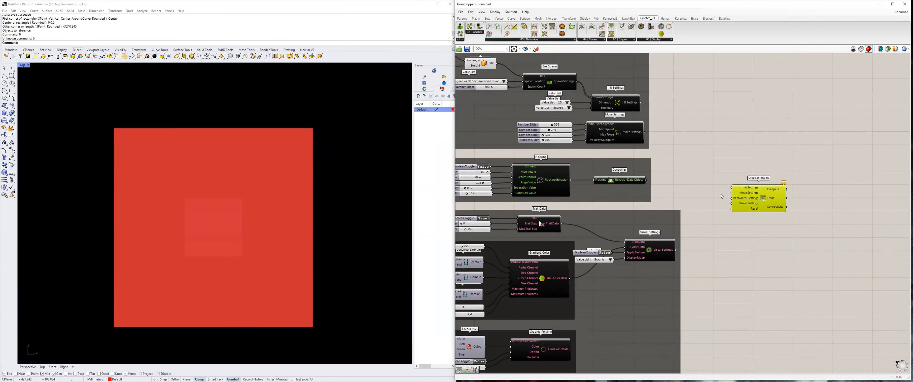
Connect the Init Settings, Move Settings, Behavior Data Object and Visual Settings outputs to the matching Creeper_Engine inputs.
scroll(707, 201, up, 2)
right_drag(666, 153, 725, 212)
scroll(687, 168, down, 1)
drag(672, 135, 779, 236)
drag(676, 170, 779, 241)
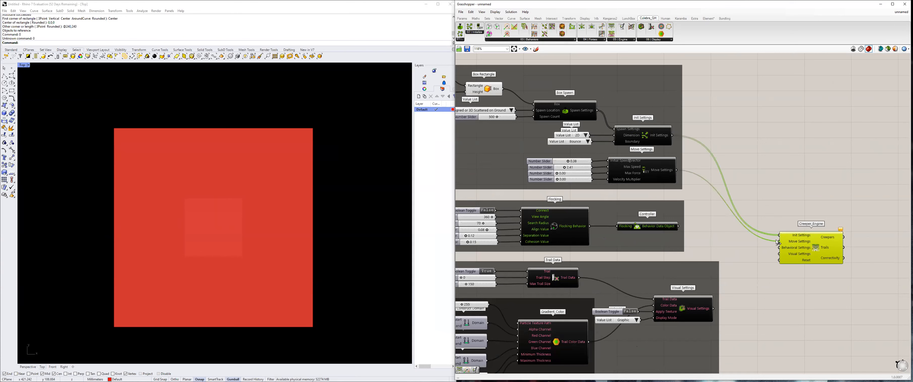
drag(678, 227, 779, 247)
right_drag(733, 258, 709, 236)
drag(688, 286, 754, 231)
right_drag(782, 239, 762, 229)
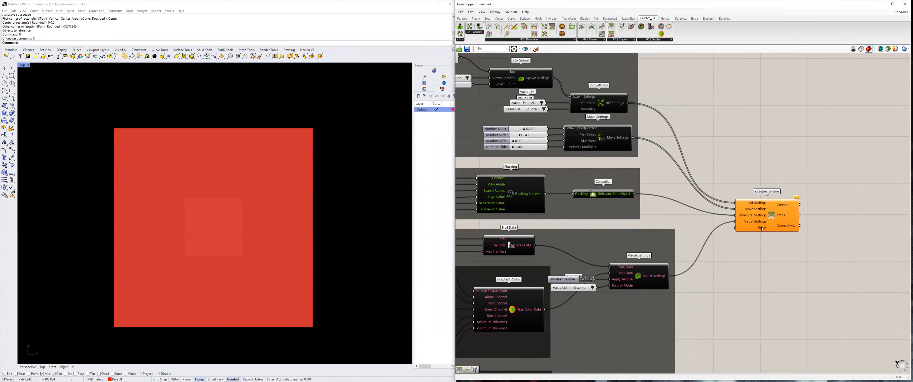
Add a Button and connect it to the Creeper_Engine's Reset input.
double_click(744, 254)
text(button)
key(Return)
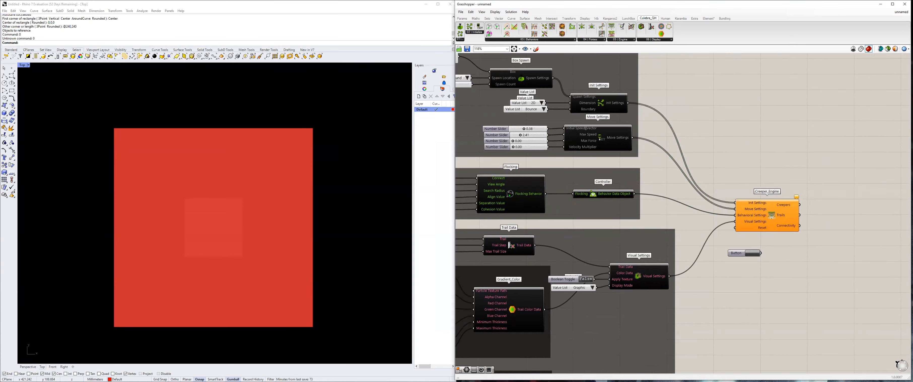
scroll(746, 254, up, 2)
drag(761, 252, 713, 220)
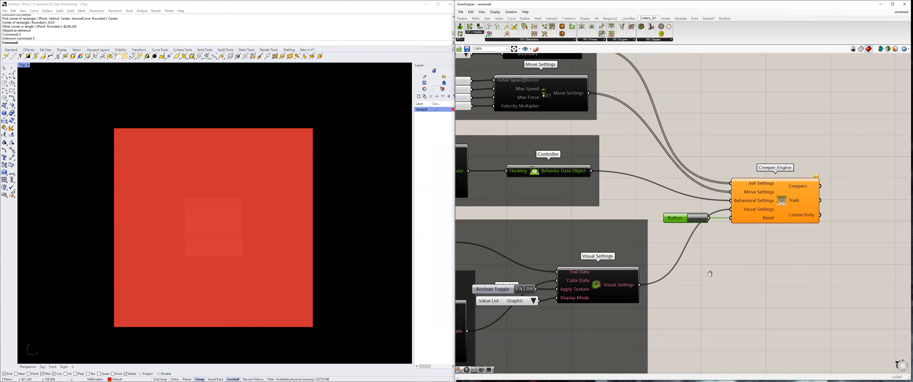
Check the Creeper_Engine's runtime warnings.
scroll(712, 277, down, 3)
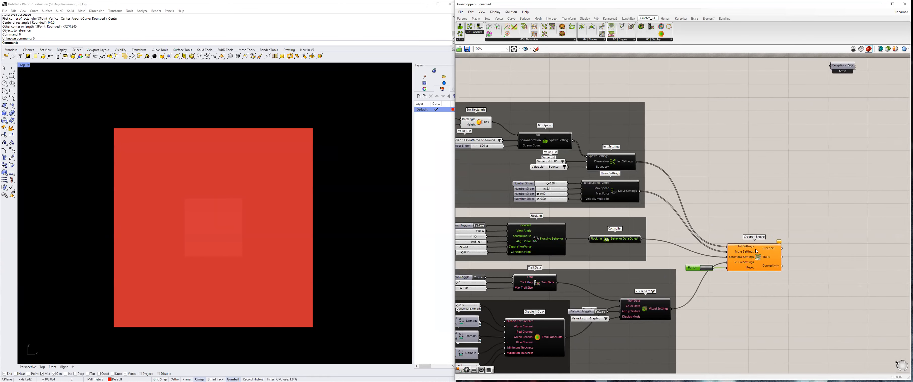
right_click(756, 256)
mouse_move(775, 286)
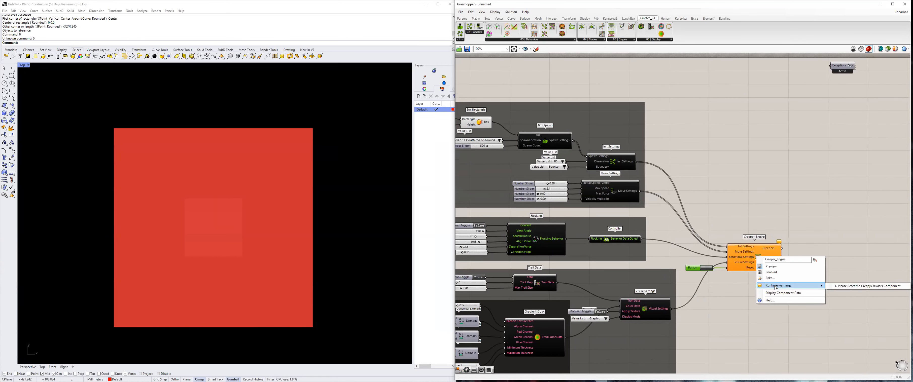
click(761, 176)
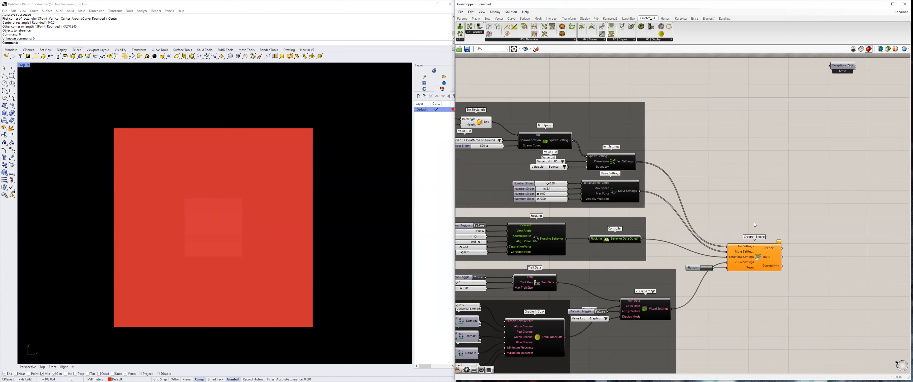
scroll(750, 179, up, 3)
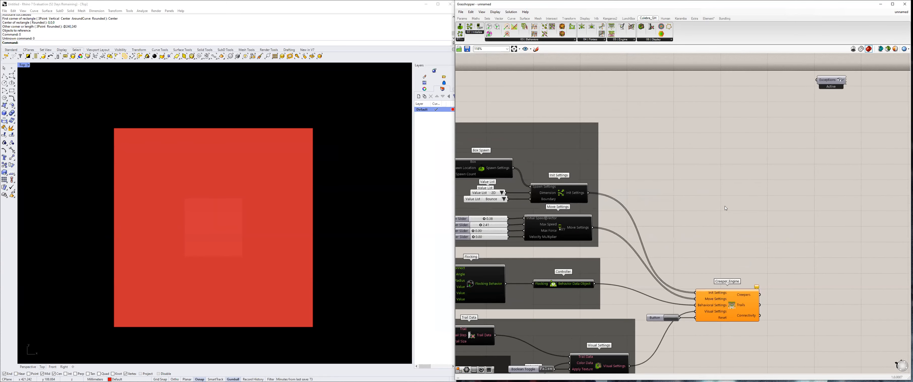
right_drag(733, 253, 728, 222)
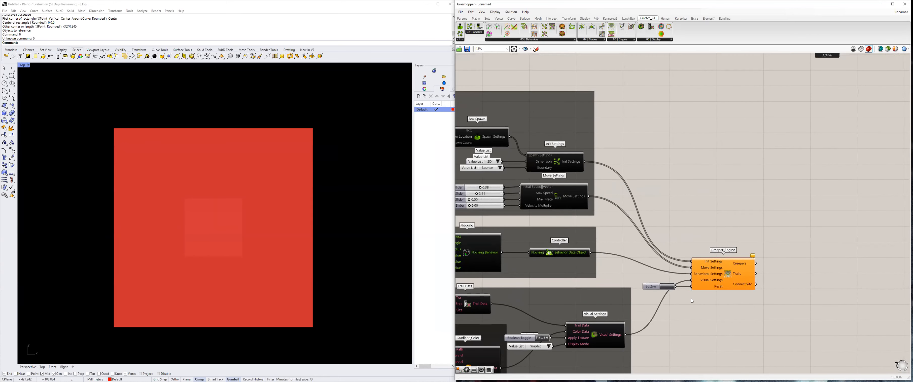
Try Graphic_Polyline's Trail Color Data as the Visual Settings' Color Data, and reconnect Gradient_Color in its place.
click(654, 289)
right_drag(665, 278, 700, 192)
scroll(634, 192, up, 1)
right_drag(675, 161, 713, 139)
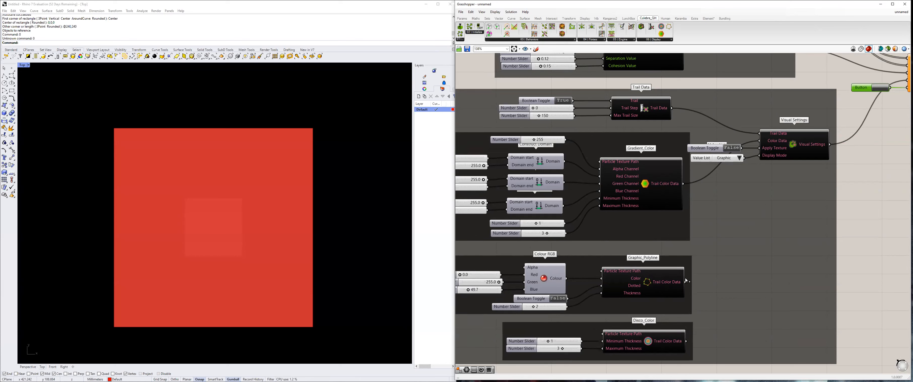
drag(685, 282, 759, 140)
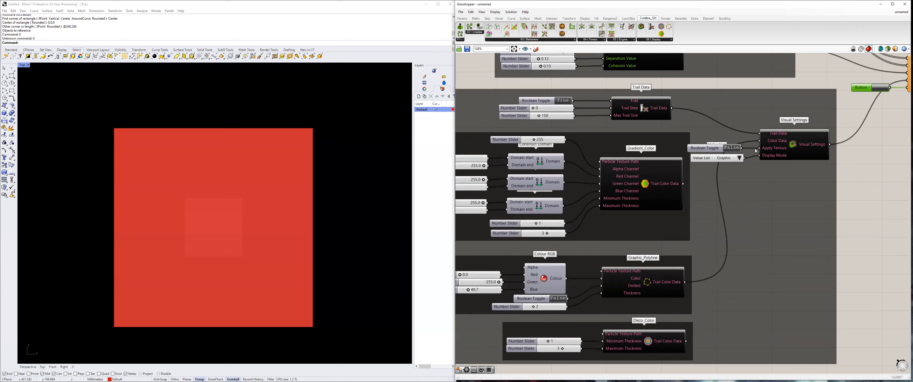
drag(683, 183, 759, 141)
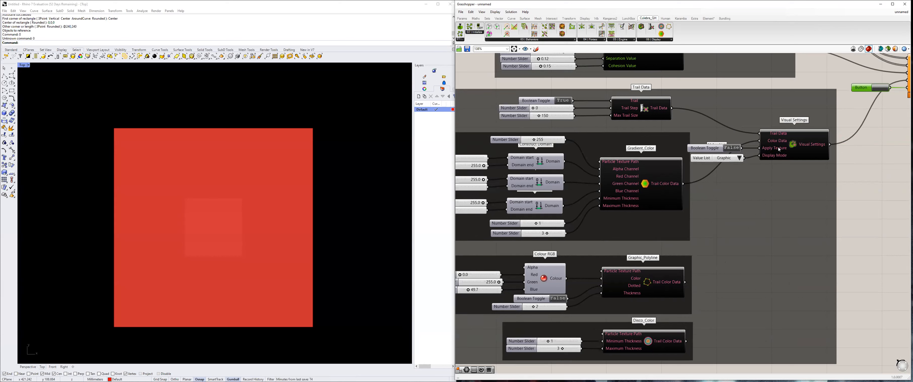
Nudge the Display Mode Value List closer to the Apply Texture toggle and review its options and constants.
drag(710, 149, 709, 157)
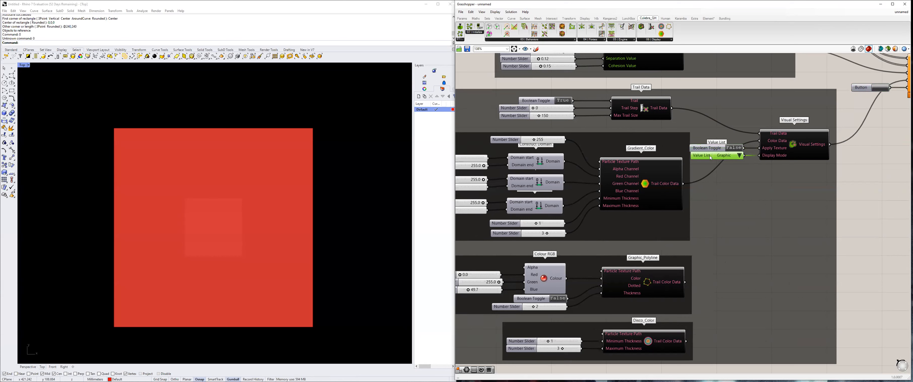
click(739, 156)
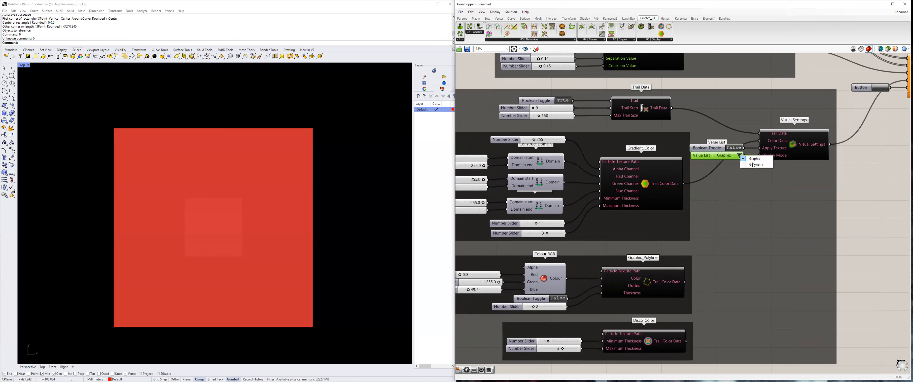
double_click(726, 155)
drag(707, 136, 665, 124)
click(712, 146)
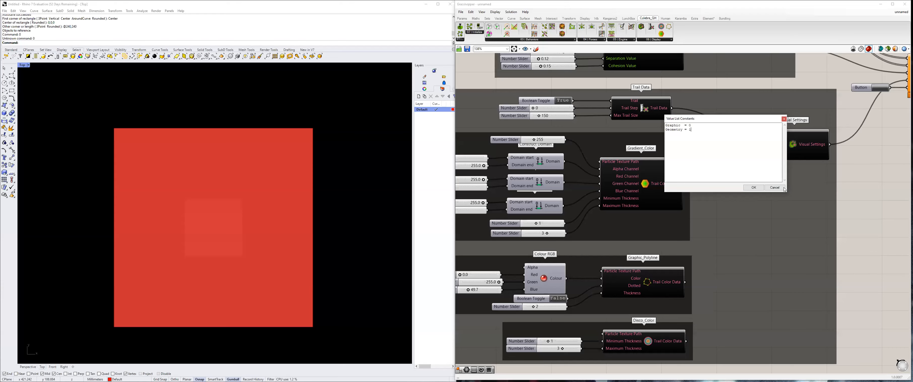
click(775, 187)
Examine the Creeper_Engine's incoming settings data and its runtime warning after wiring the Reset button.
right_drag(749, 225, 663, 269)
scroll(663, 269, down, 2)
scroll(711, 226, up, 2)
right_drag(739, 197, 709, 234)
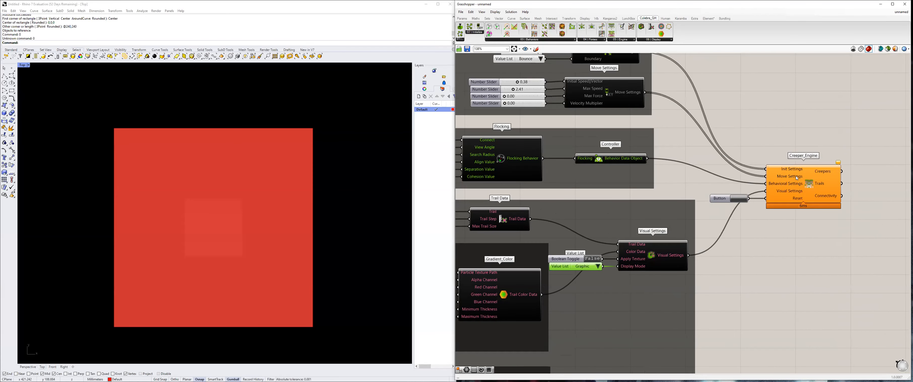
right_drag(795, 190, 810, 218)
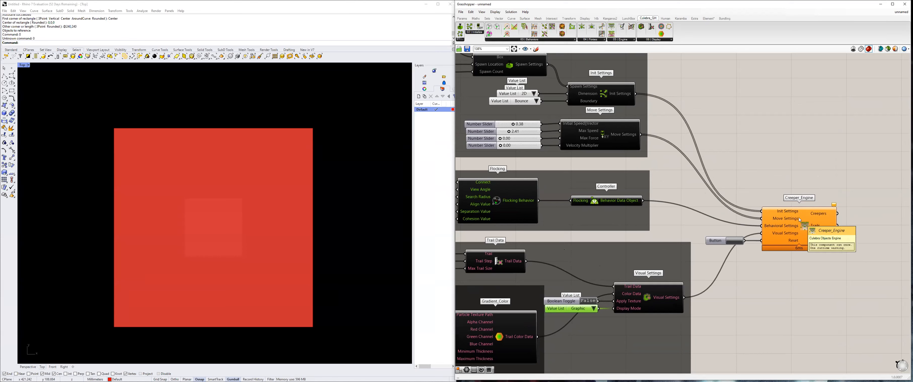
mouse_move(798, 212)
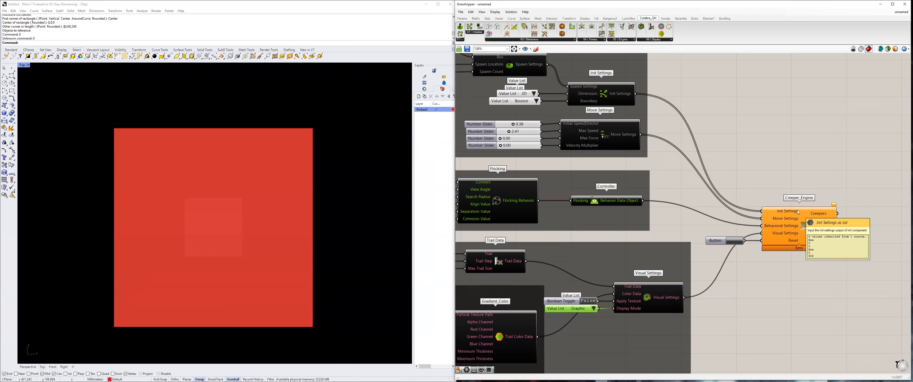
right_drag(760, 235, 746, 225)
right_click(769, 242)
mouse_move(788, 272)
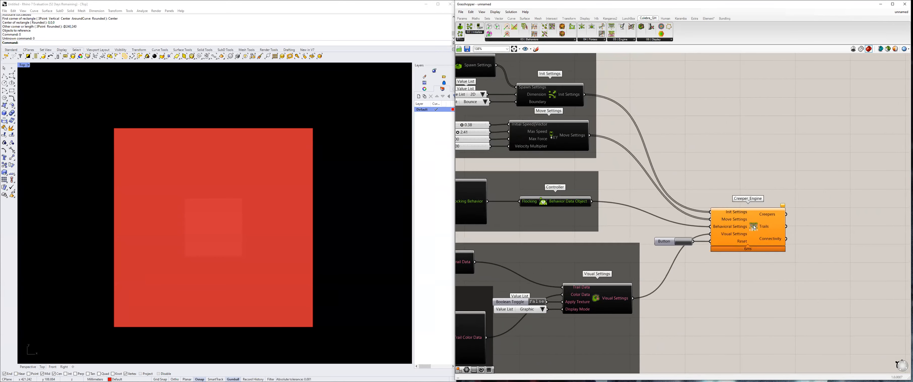
right_click(754, 228)
mouse_move(791, 256)
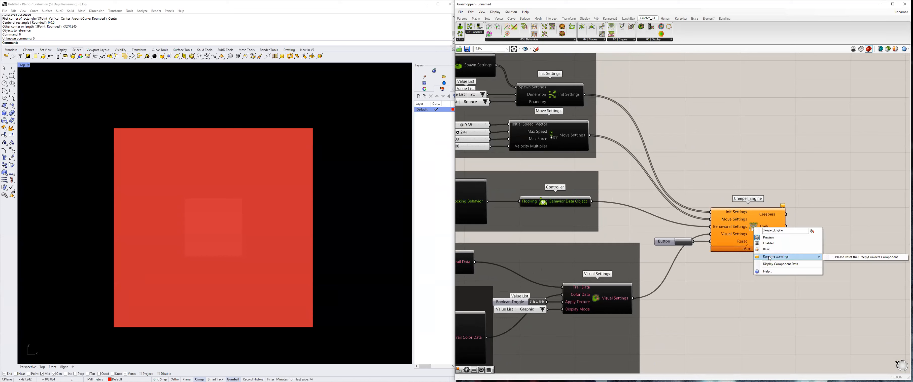
click(853, 257)
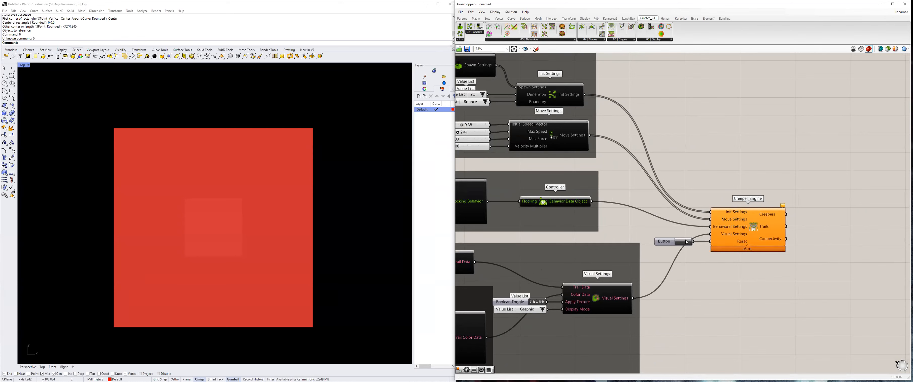
Add a Trigger component above the Creeper_Engine.
scroll(721, 212, down, 2)
right_drag(722, 182, 718, 210)
scroll(719, 210, up, 2)
double_click(718, 211)
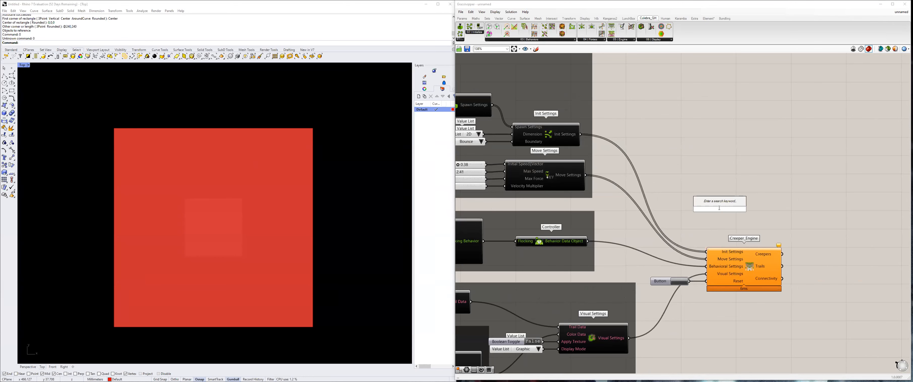
text(trigger)
click(726, 205)
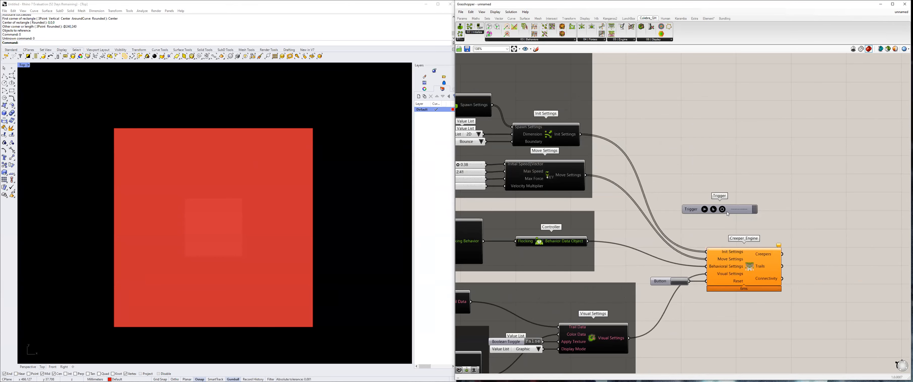
click(723, 213)
Link the Trigger to the Creeper_Engine and shift it slightly away from the engine.
scroll(724, 234, up, 3)
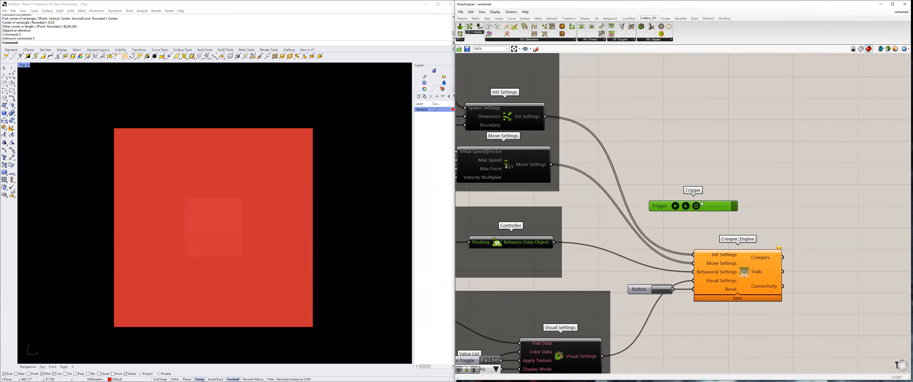
drag(725, 255, 736, 138)
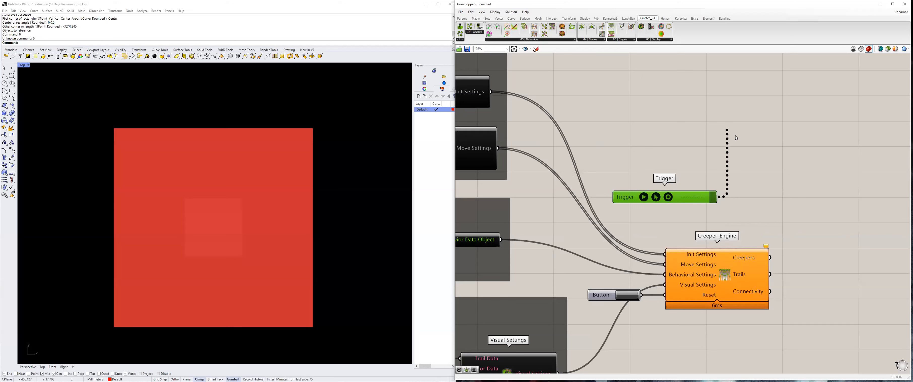
click(760, 197)
drag(687, 197, 676, 189)
Set the Trigger's update interval to a custom value of 1 ms.
right_click(679, 191)
mouse_move(699, 207)
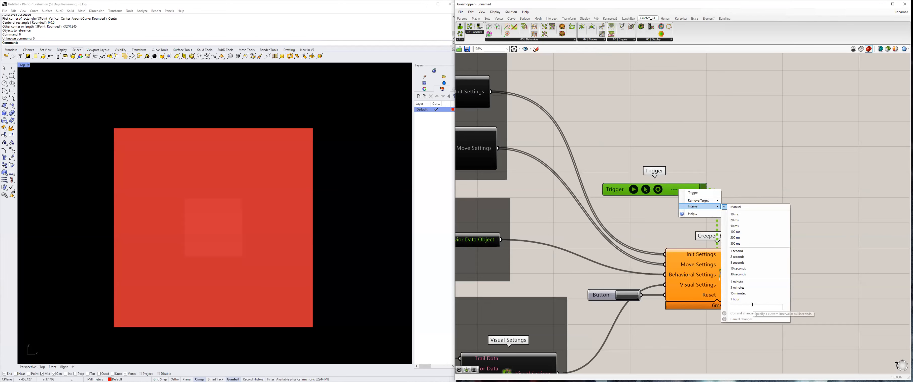
click(754, 308)
text(1)
click(752, 314)
click(751, 201)
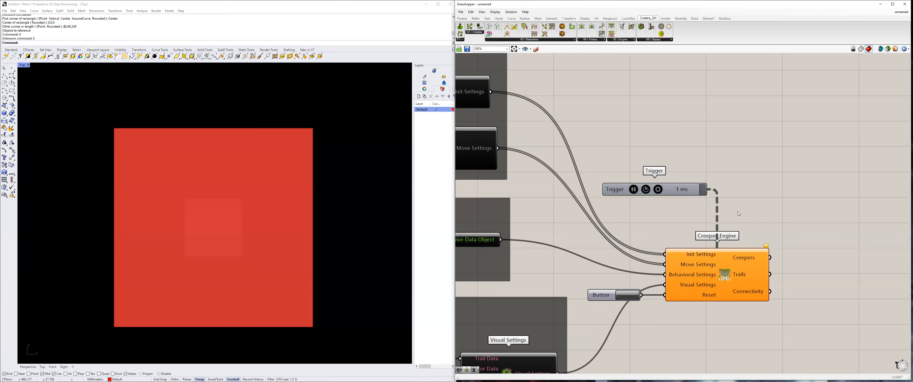
Reposition the Trigger above the Creeper_Engine and fire a single manual update from it.
right_drag(737, 212, 748, 215)
drag(695, 193, 698, 199)
scroll(660, 199, up, 1)
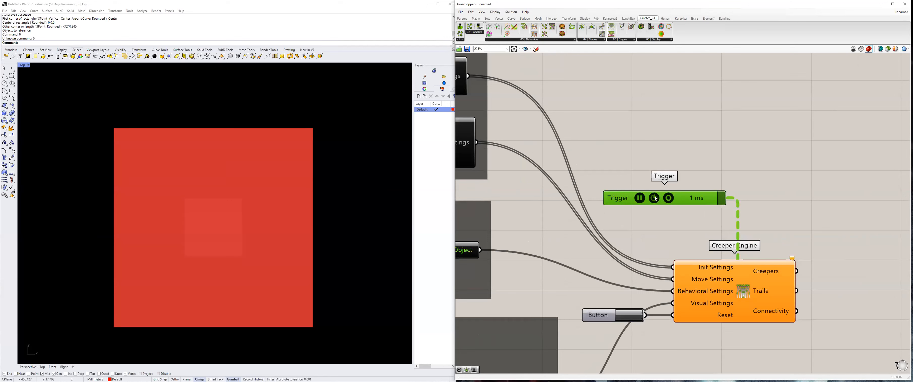
click(655, 199)
right_drag(652, 210, 674, 198)
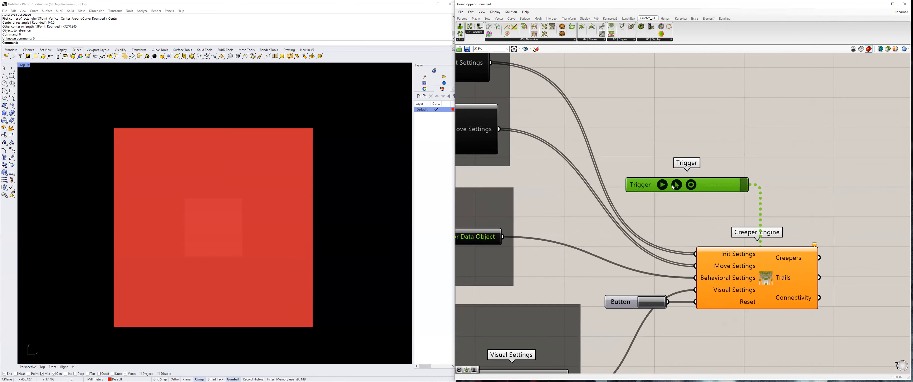
Switch the Trigger from manual updating to its timed 1 ms interval.
click(675, 184)
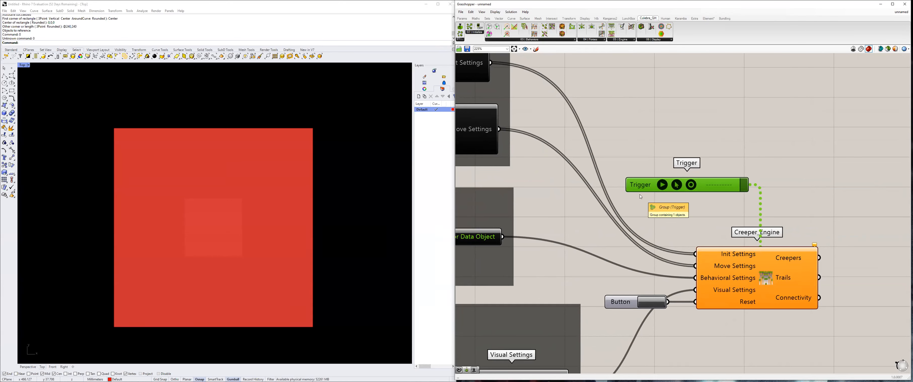
click(676, 187)
scroll(685, 206, down, 3)
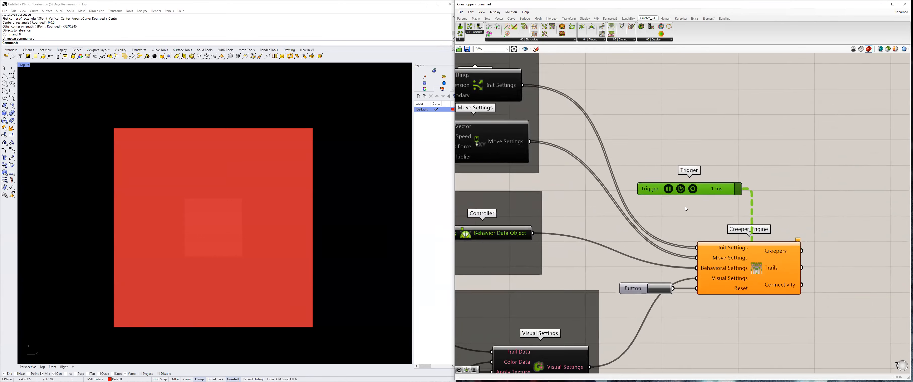
scroll(690, 221, down, 2)
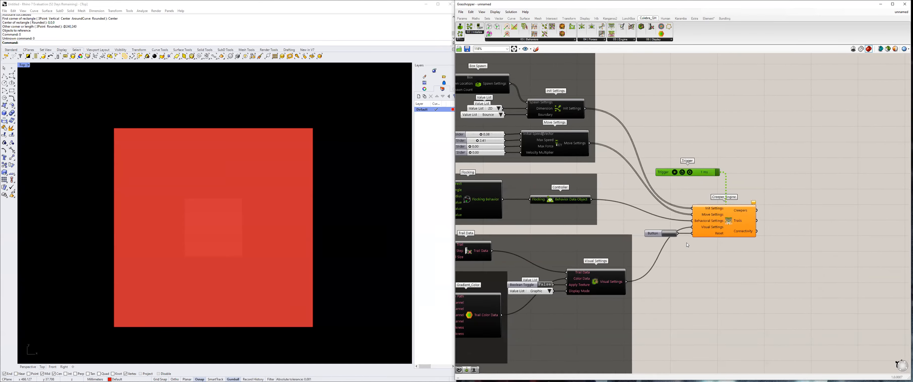
Turn off the viewport previews of the Box Rectangle and Box Spawn components.
click(384, 226)
right_drag(607, 204, 593, 165)
right_click(593, 165)
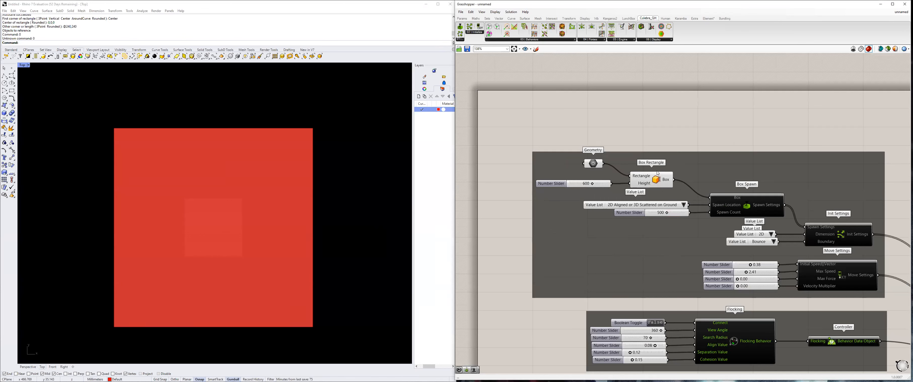
right_click(656, 179)
click(669, 189)
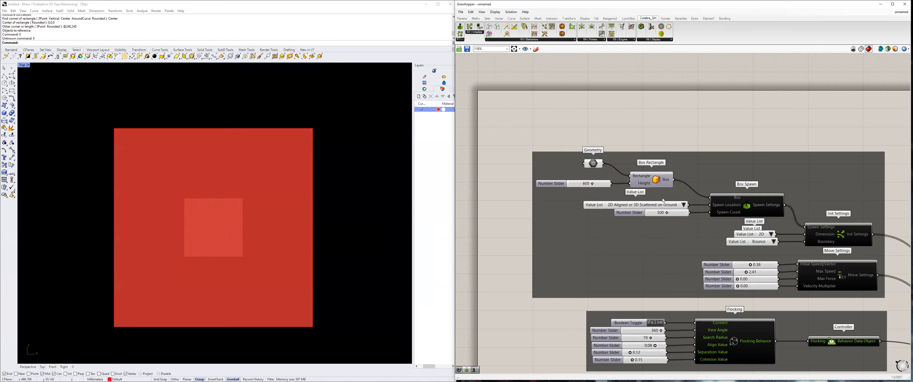
scroll(663, 201, down, 2)
right_click(668, 173)
click(677, 182)
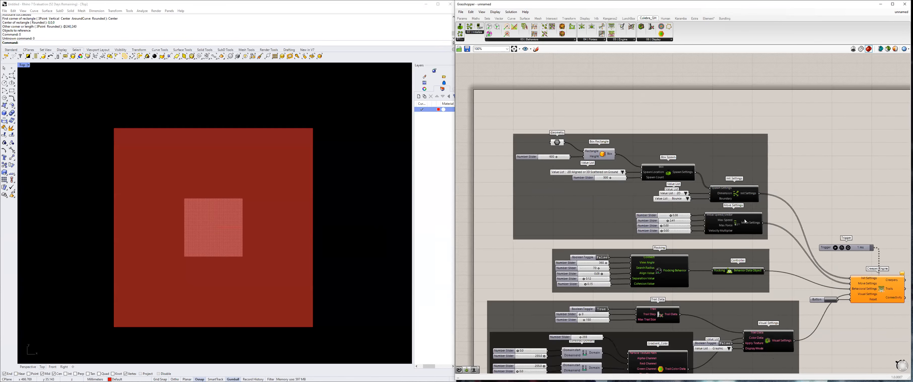
Hide the remaining filled preview from the settings components and select the large boundary square in the Rhino Top viewport.
right_drag(738, 224, 728, 216)
click(729, 217)
right_click(730, 218)
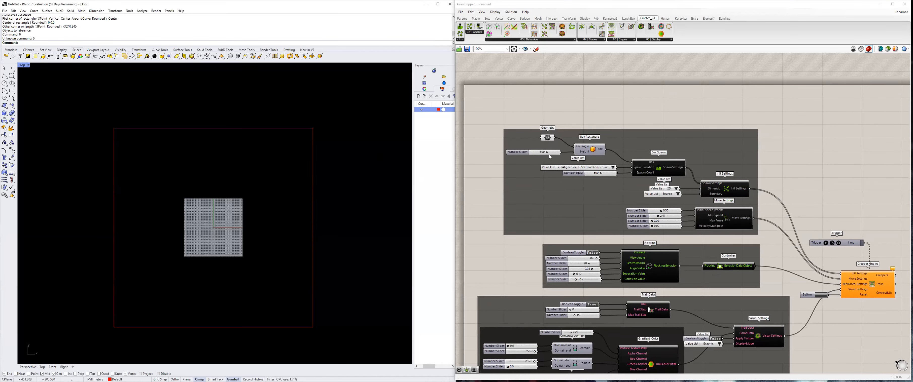
click(295, 129)
click(312, 141)
Save the Grasshopper definition as Culebra_Flock.
scroll(691, 183, down, 2)
right_drag(709, 148, 640, 126)
scroll(648, 128, up, 1)
click(458, 14)
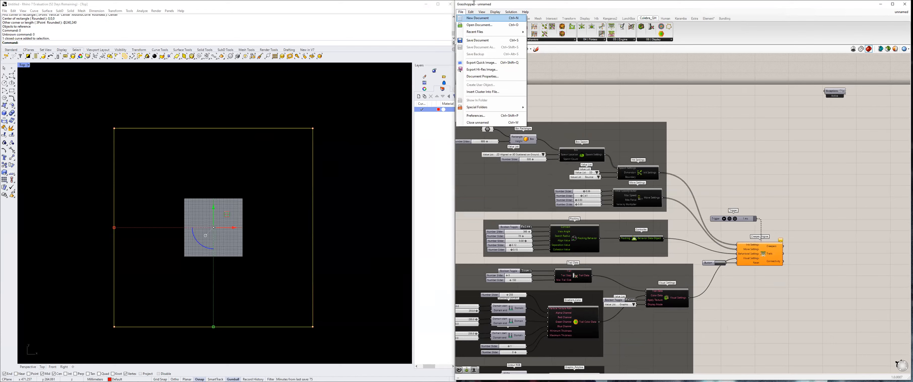
click(468, 40)
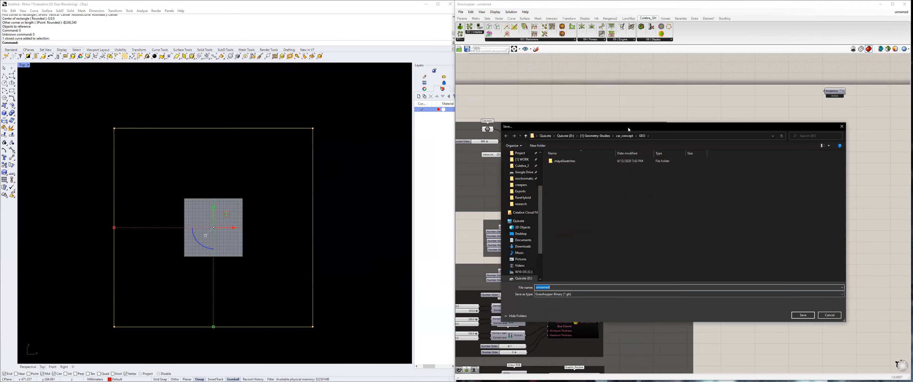
key(Escape)
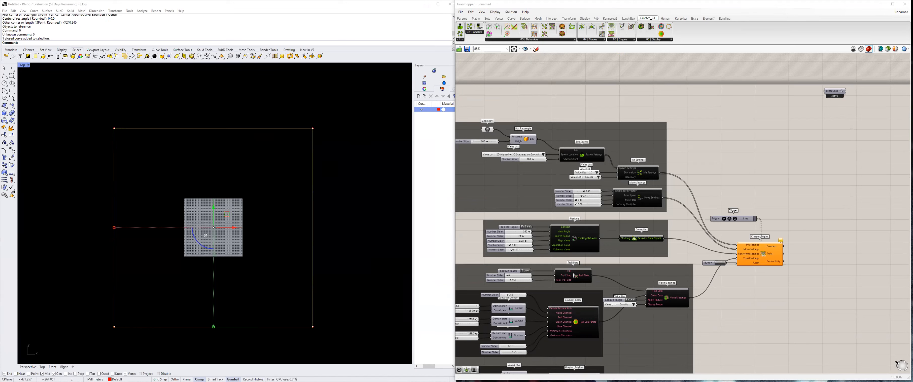
key(Return)
Move the Trigger down so it sits closer above the Creeper_Engine.
right_drag(771, 161, 742, 165)
right_drag(750, 239, 714, 235)
scroll(689, 224, up, 1)
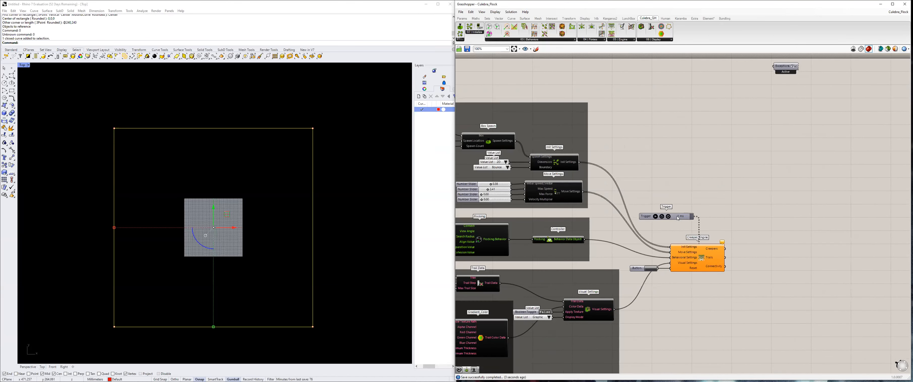
drag(677, 217, 677, 229)
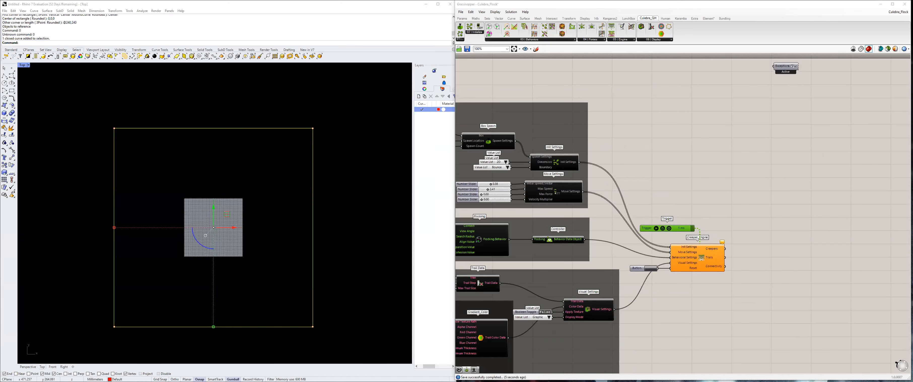
scroll(668, 230, up, 3)
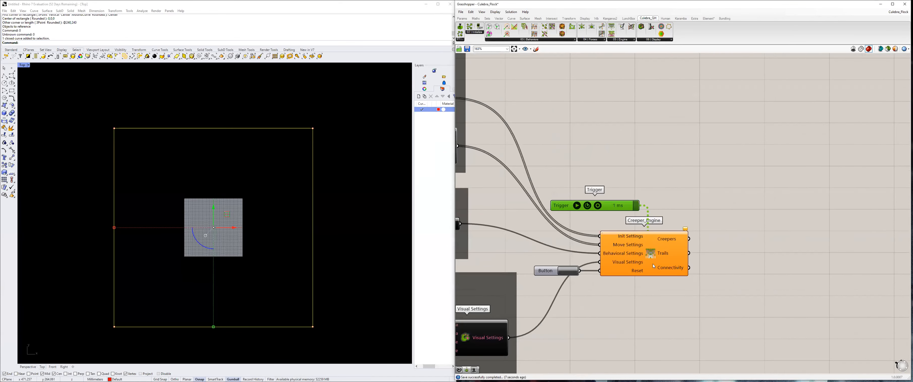
scroll(653, 266, down, 1)
right_drag(558, 371, 607, 230)
scroll(606, 230, down, 2)
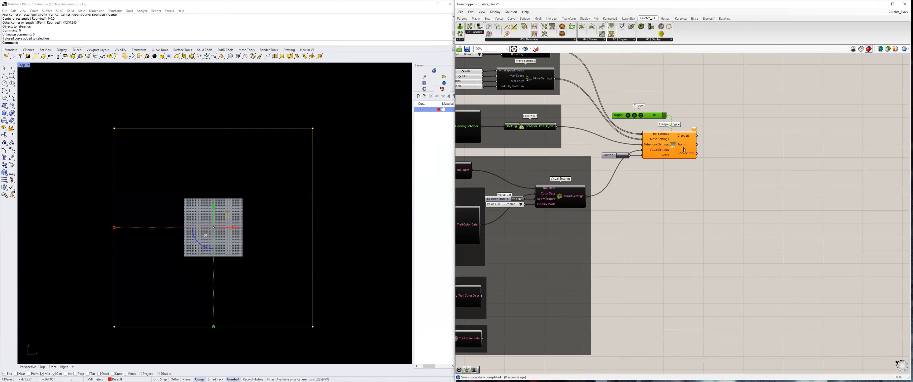
scroll(685, 150, up, 2)
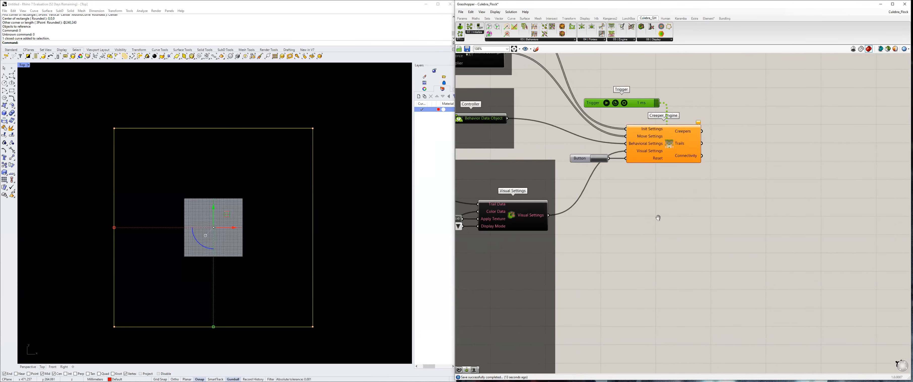
right_drag(658, 218, 706, 214)
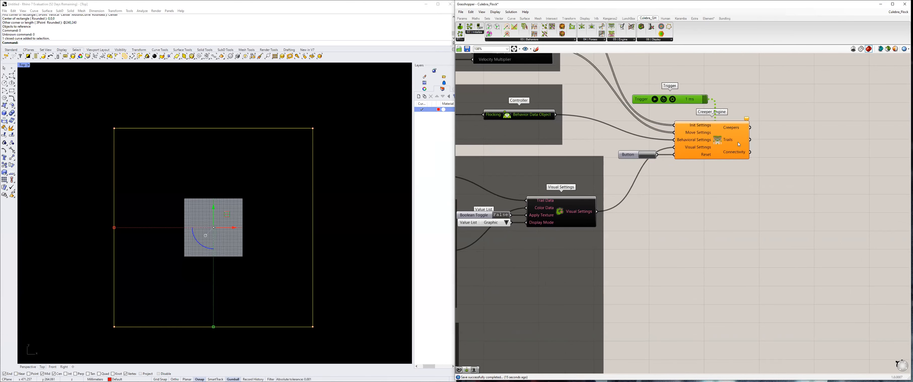
right_click(717, 139)
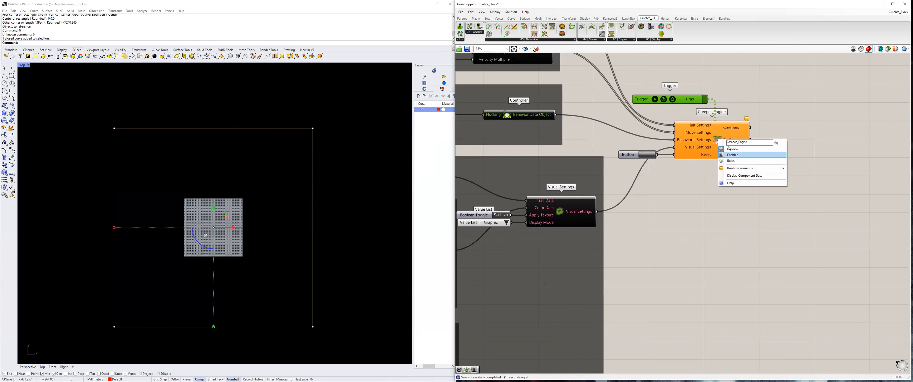
click(807, 102)
Add a Cloud Display component beside the Creeper_Engine and connect the Creepers output to its Points input.
right_drag(818, 152, 782, 160)
double_click(819, 135)
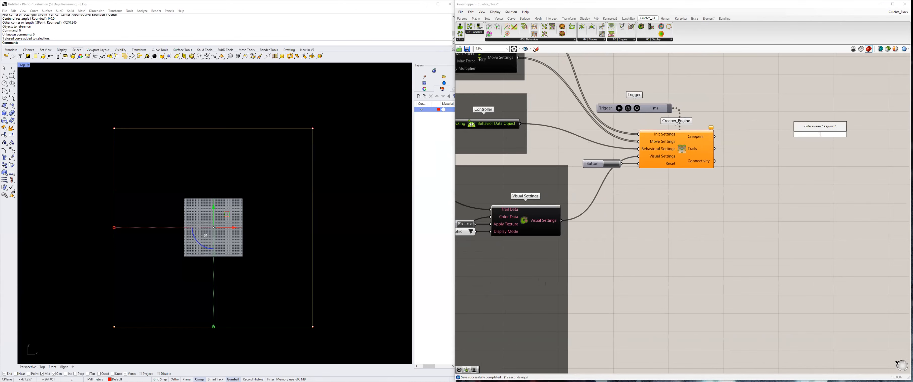
text(cloud)
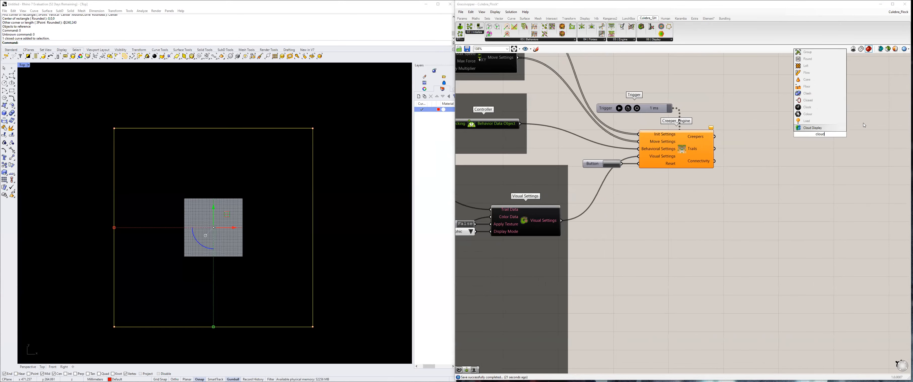
key(Return)
scroll(744, 136, up, 1)
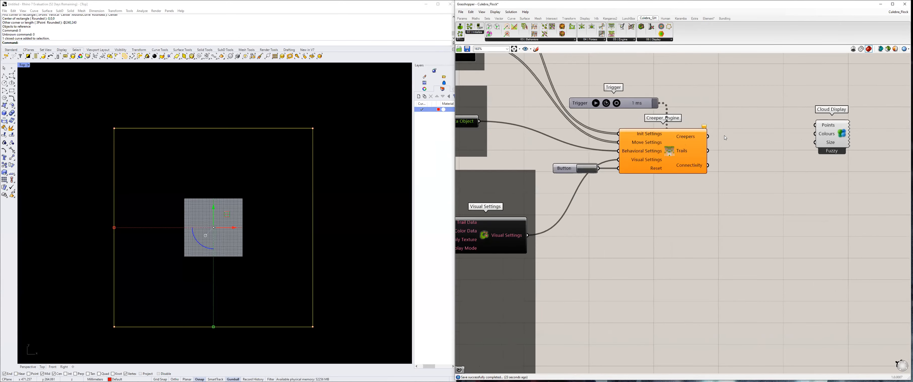
drag(788, 133, 814, 125)
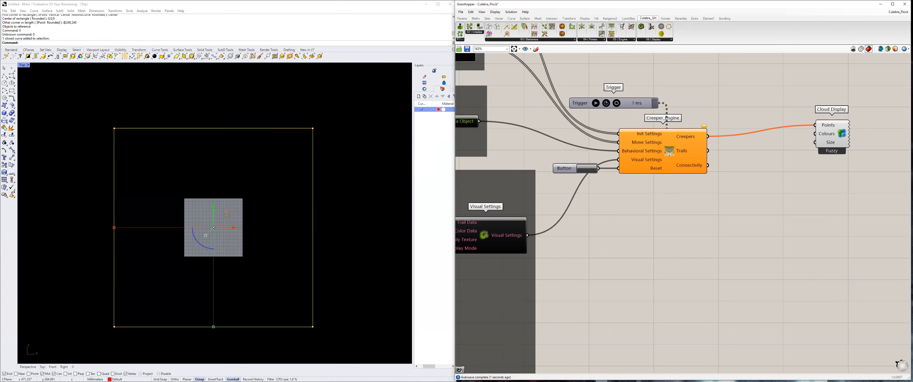
right_drag(805, 160, 763, 163)
drag(794, 140, 811, 134)
Create a number slider with value 4 and feed it into the Cloud Display's Size input.
double_click(761, 166)
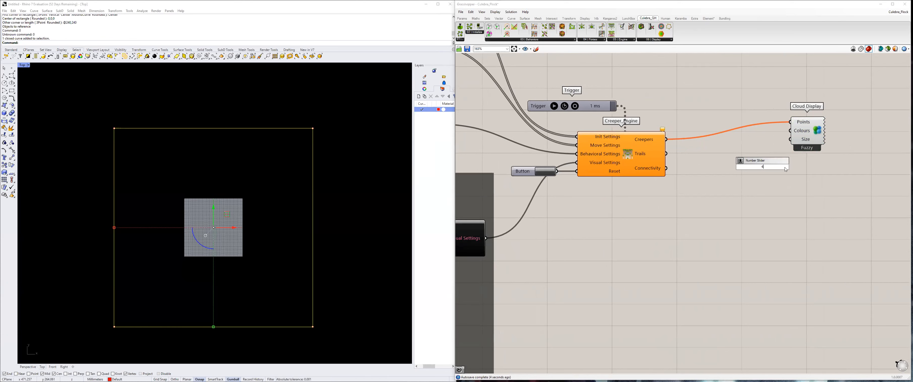
text(4)
key(Return)
drag(807, 167, 805, 128)
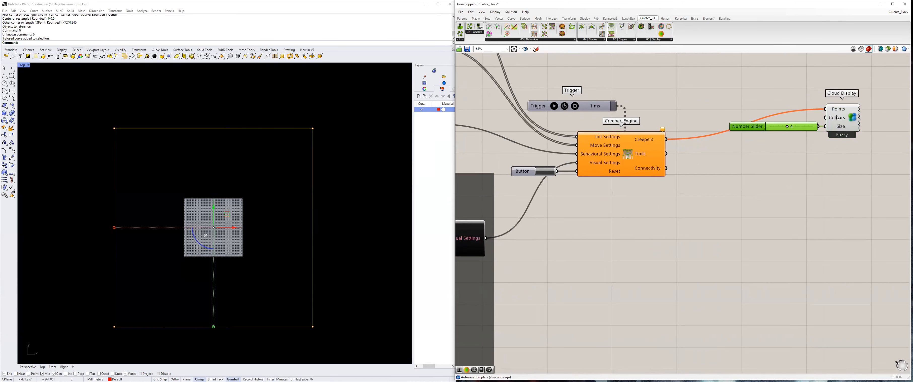
Add an Interpolate curve component below the Cloud Display and connect the engine's Trails output to its Vertices input.
double_click(727, 159)
text(interp)
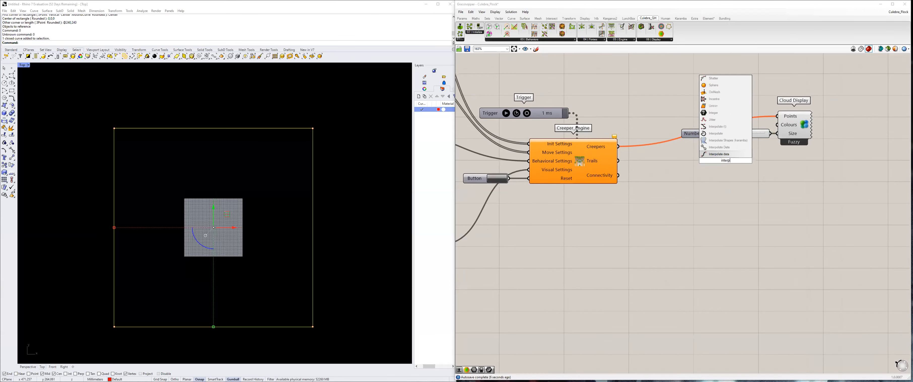
click(711, 133)
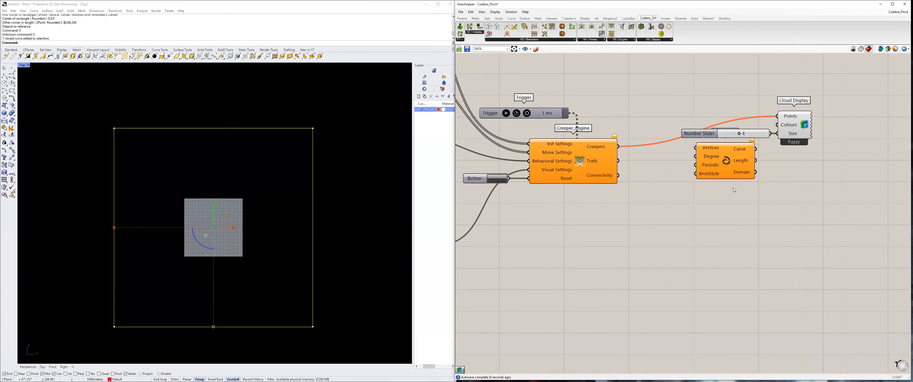
drag(726, 166, 747, 191)
drag(618, 160, 719, 174)
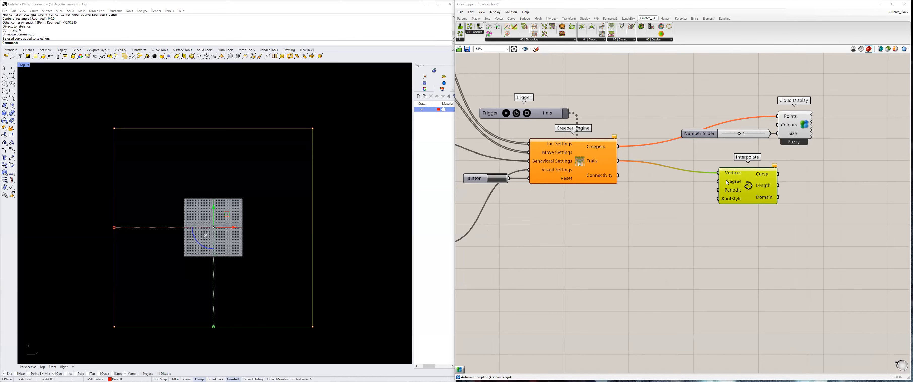
Line up the Interpolate component with the Creeper_Engine's Trails output and open the options of its Degree input.
drag(728, 182, 729, 173)
right_click(730, 173)
mouse_move(757, 225)
click(808, 219)
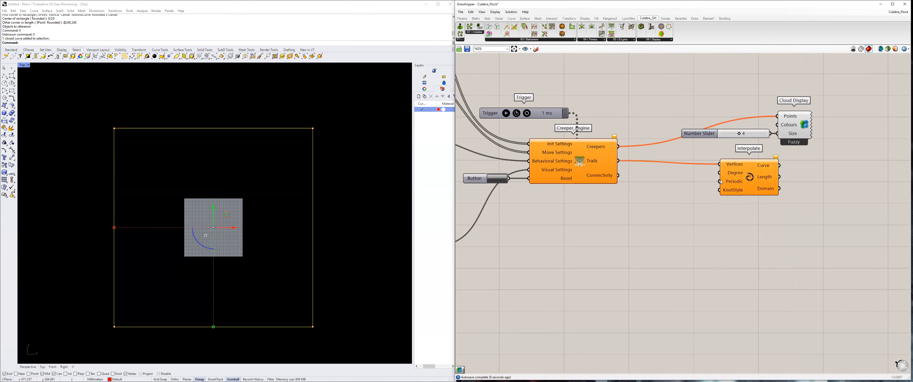
right_drag(767, 176, 740, 173)
click(708, 168)
Add a Custom Preview component and connect the Interpolate component's Curve output to its Geometry input.
right_drag(809, 177, 782, 186)
double_click(782, 186)
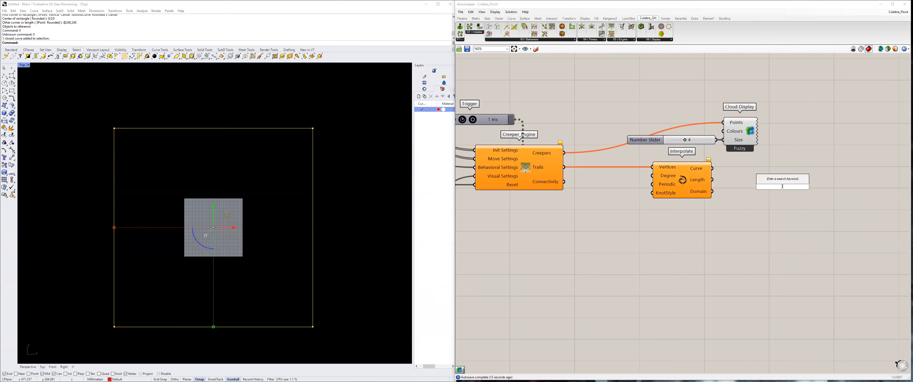
text(shar)
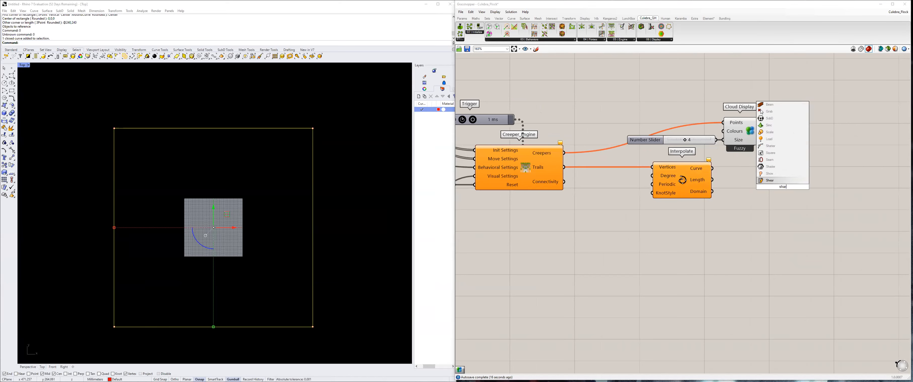
key(BackSpace)
key(BackSpace)
key(BackSpace)
key(BackSpace)
text(custom)
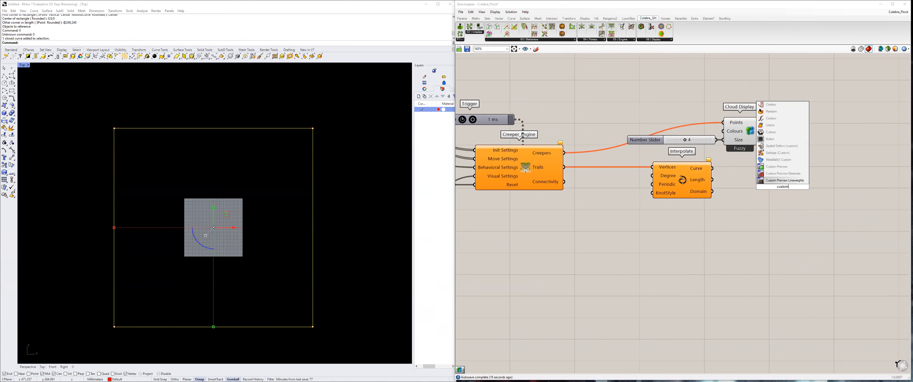
click(790, 167)
drag(712, 169, 794, 173)
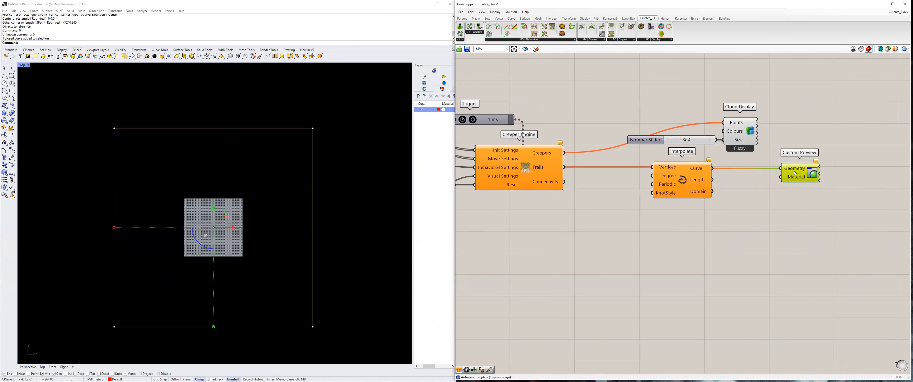
Duplicate the Custom Preview below the original and connect the engine's Connectivity output to the copy's Geometry input.
right_drag(743, 200, 741, 188)
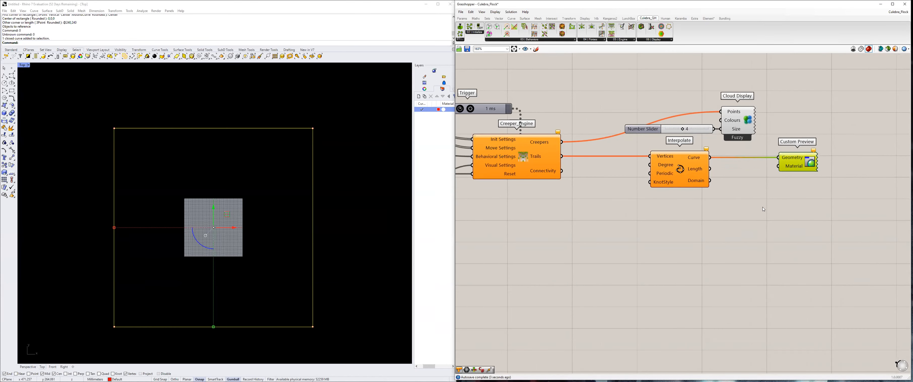
key(ctrl+c)
key(ctrl+v)
drag(806, 172, 804, 212)
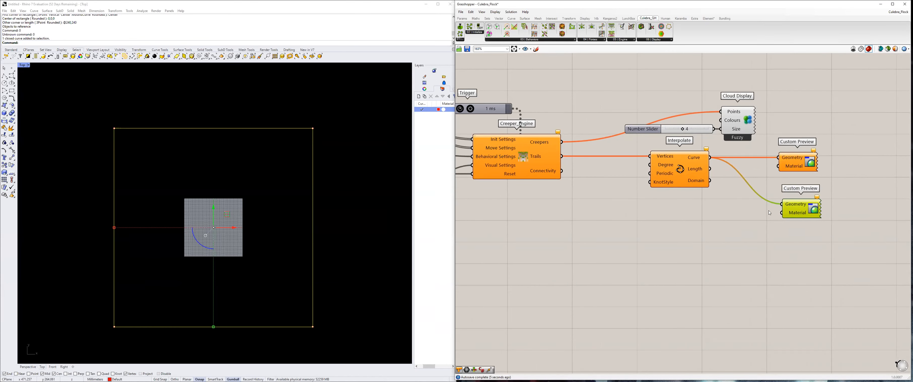
drag(566, 172, 782, 204)
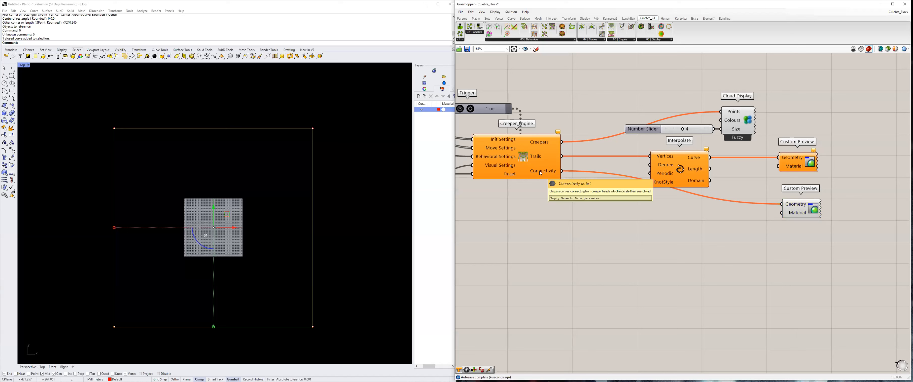
scroll(540, 172, down, 2)
right_drag(540, 172, 790, 195)
right_drag(520, 164, 590, 171)
scroll(590, 171, up, 1)
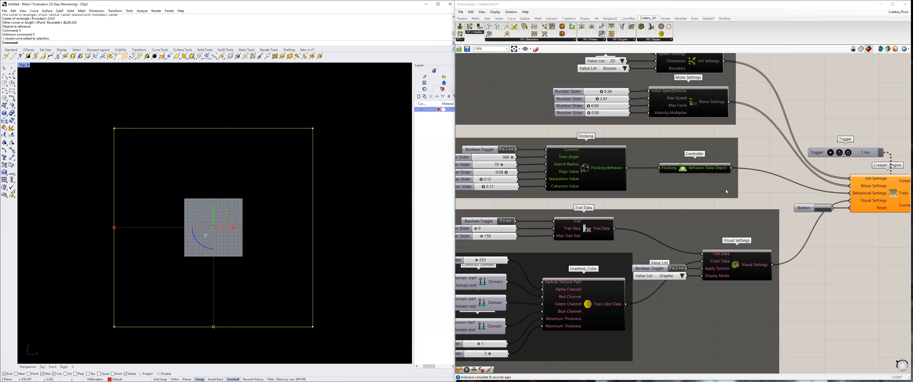
Add a Colour Swatch component, set it to red and connect it to the lower Custom Preview's Material input.
scroll(616, 199, down, 1)
right_drag(865, 213, 616, 228)
scroll(747, 259, up, 1)
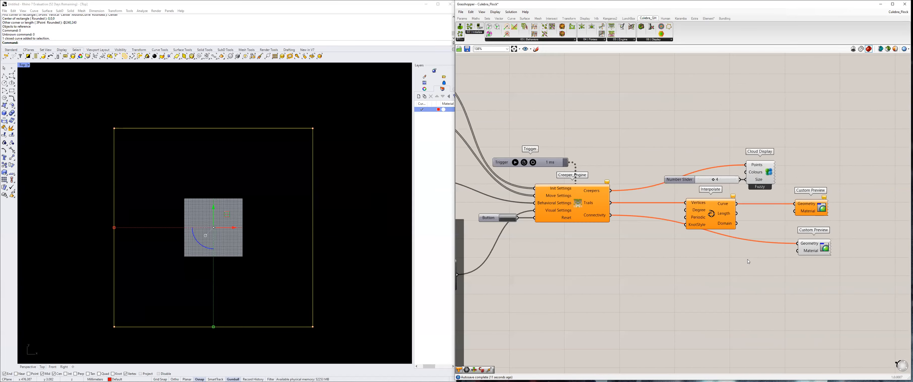
double_click(783, 261)
text(shade)
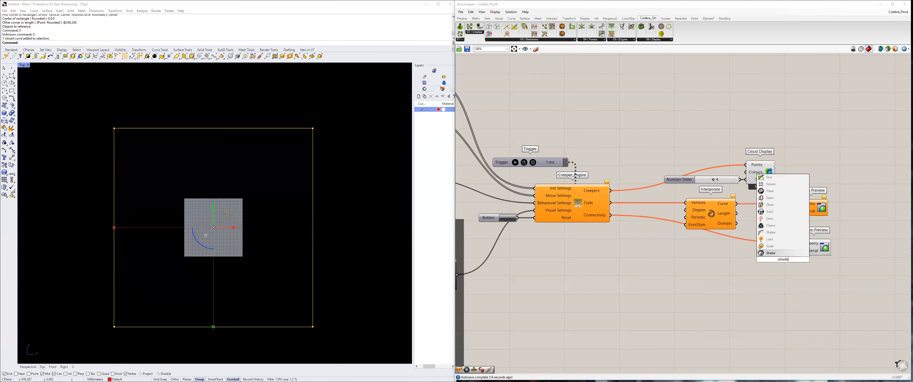
double_click(782, 290)
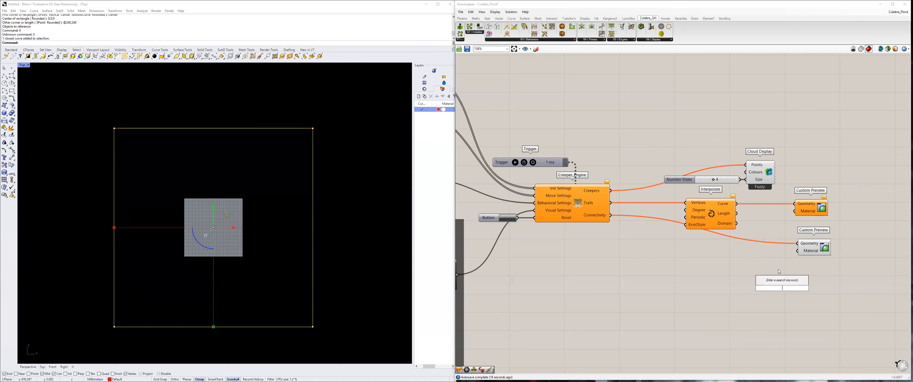
text(colorswat)
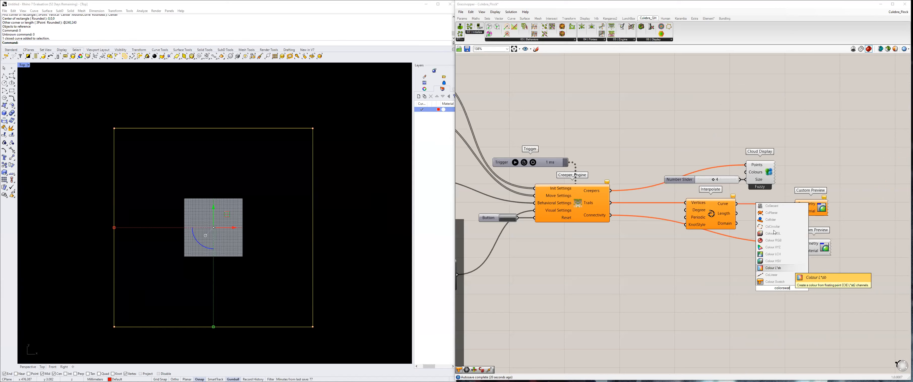
click(775, 255)
drag(775, 288, 750, 252)
click(773, 253)
click(783, 265)
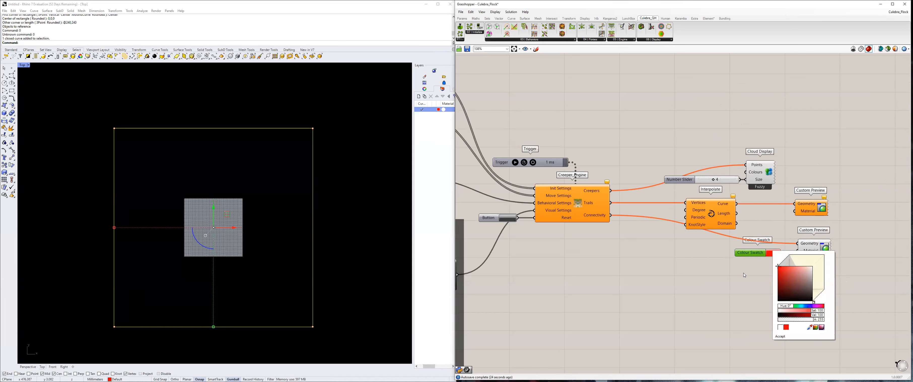
click(743, 273)
Duplicate the Colour Swatch for the upper Custom Preview's Material input and change the copy's colour to yellow-green.
drag(754, 256, 760, 214)
key(ctrl+c)
key(ctrl+v)
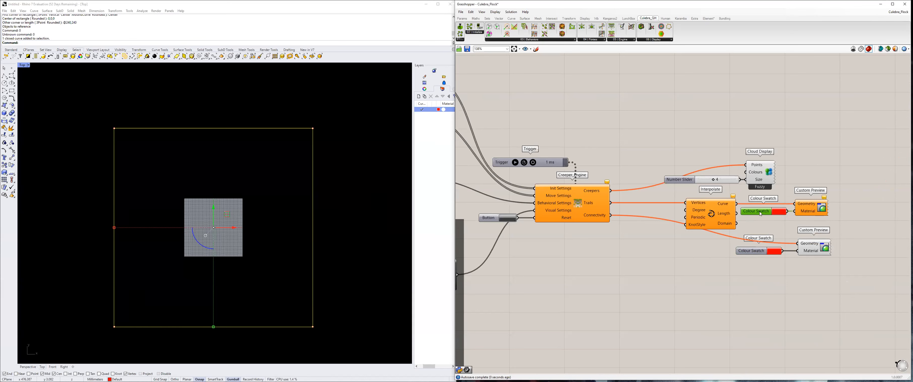
click(779, 212)
drag(792, 265, 800, 265)
click(798, 156)
drag(752, 251, 758, 251)
click(708, 257)
Group the Trigger, reset Button, Creeper_Engine and all of the connected preview components.
scroll(707, 254, down, 3)
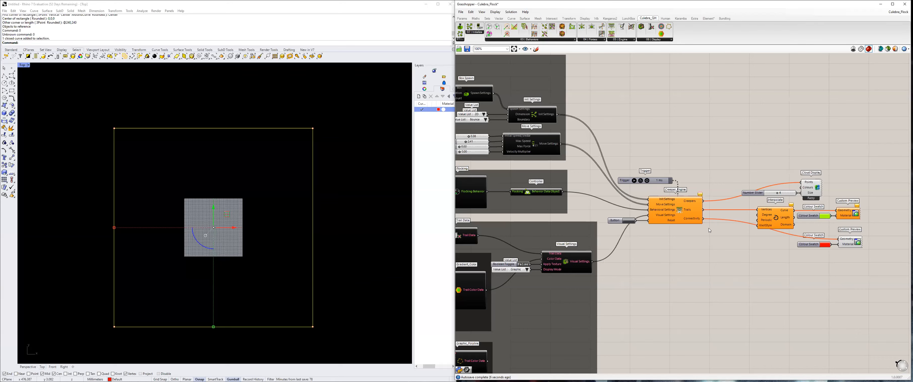
scroll(706, 221, down, 1)
right_drag(706, 221, 682, 226)
scroll(618, 218, up, 1)
drag(590, 172, 878, 278)
key(ctrl+g)
click(728, 276)
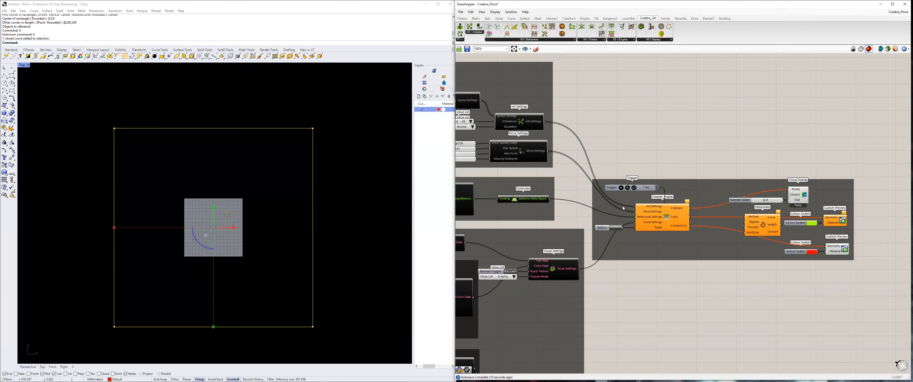
Deselect the boundary rectangle in Rhino's Top viewport and compare the spawned creepers with the Box Spawn settings.
right_drag(623, 204, 643, 204)
right_drag(149, 198, 164, 188)
click(197, 183)
right_drag(567, 145, 775, 190)
scroll(590, 145, up, 4)
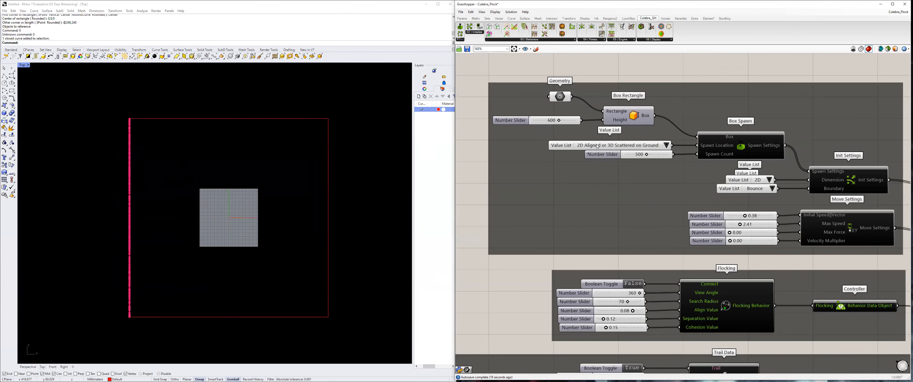
click(138, 125)
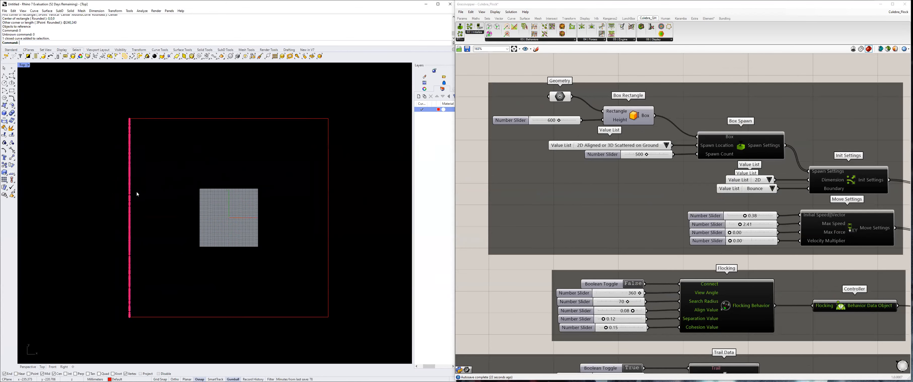
Set the Box Spawn's Spawn Location to 2D Scattered or 3D Scattered and reset the Creeper_Engine.
scroll(646, 148, up, 1)
right_drag(794, 184, 696, 177)
scroll(754, 182, down, 2)
scroll(696, 176, up, 1)
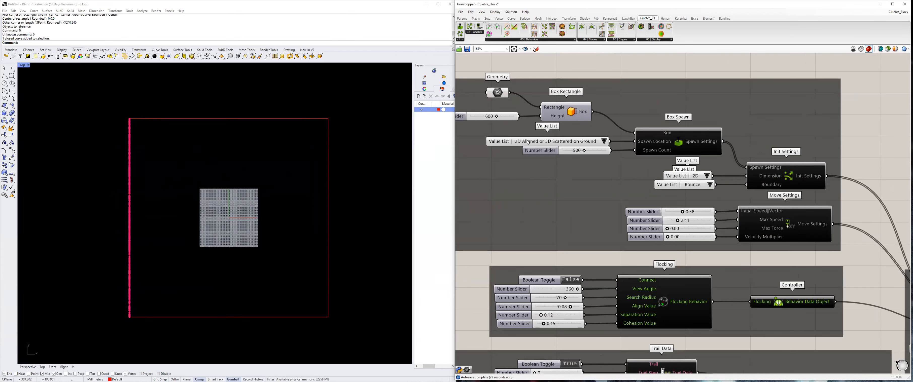
click(604, 141)
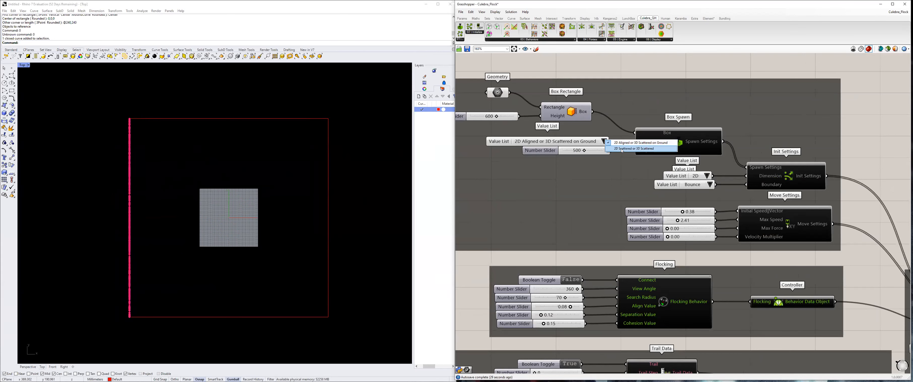
click(619, 150)
scroll(617, 149, down, 3)
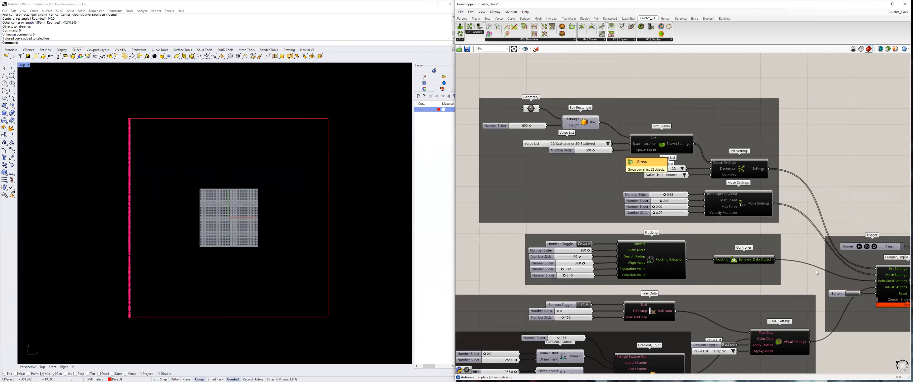
scroll(822, 276, up, 2)
click(819, 274)
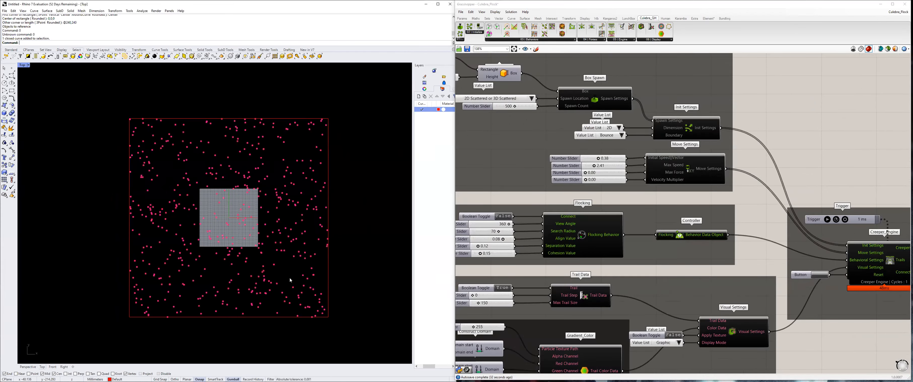
Use the Grid command in Rhino to hide the grid and the grid axes in the Top viewport.
right_drag(250, 206, 243, 208)
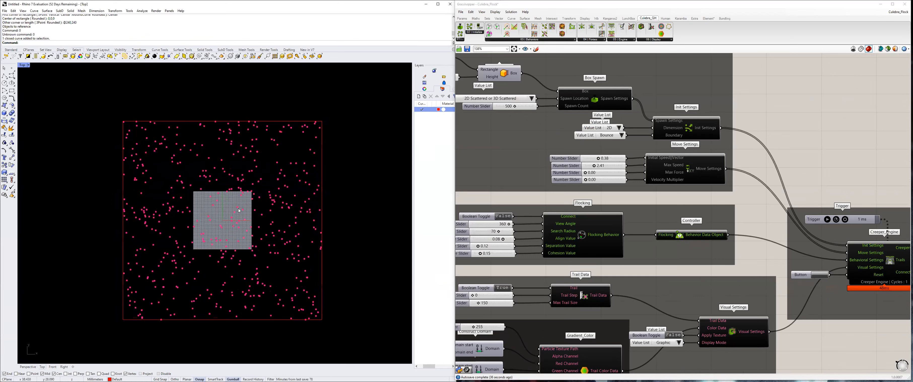
text(grid)
key(Return)
click(150, 42)
click(172, 42)
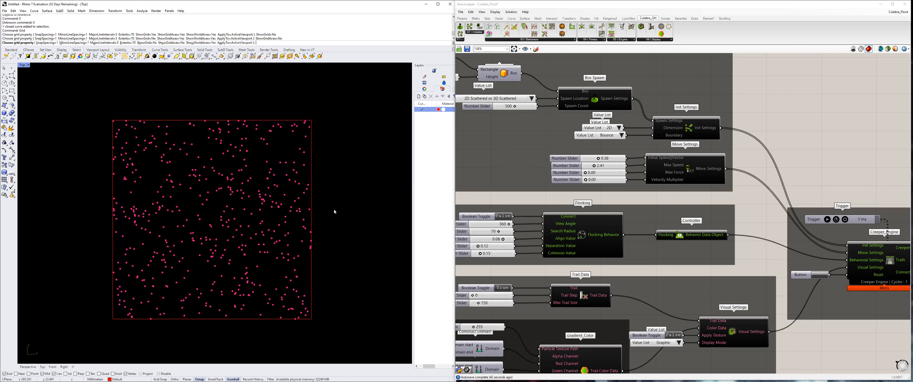
key(Return)
Start the Trigger in Grasshopper to run the flocking simulation, pause it and examine the creepers and trails.
scroll(731, 235, down, 2)
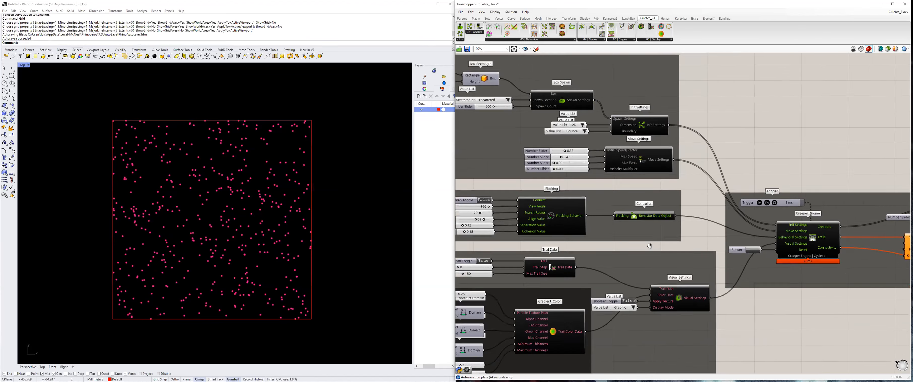
scroll(632, 255, up, 1)
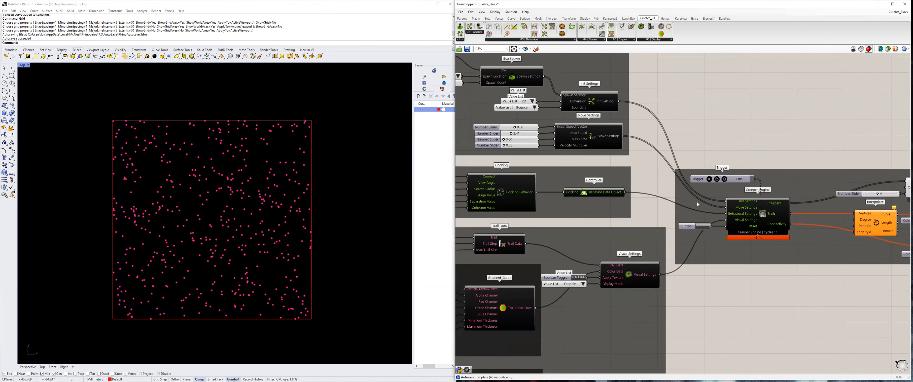
click(710, 180)
scroll(157, 219, up, 1)
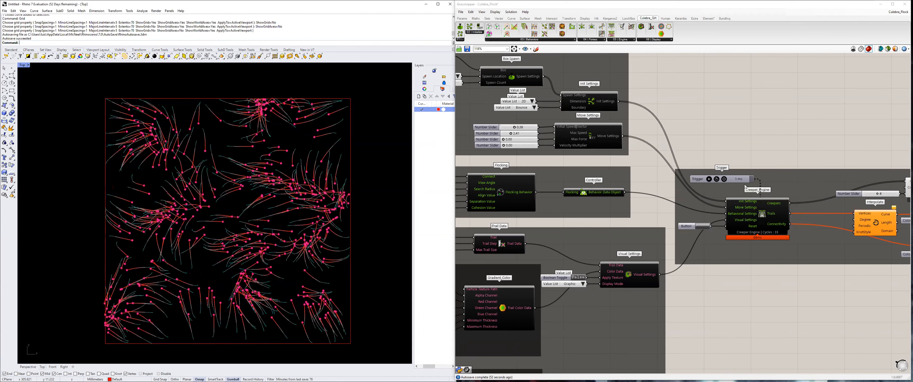
click(710, 179)
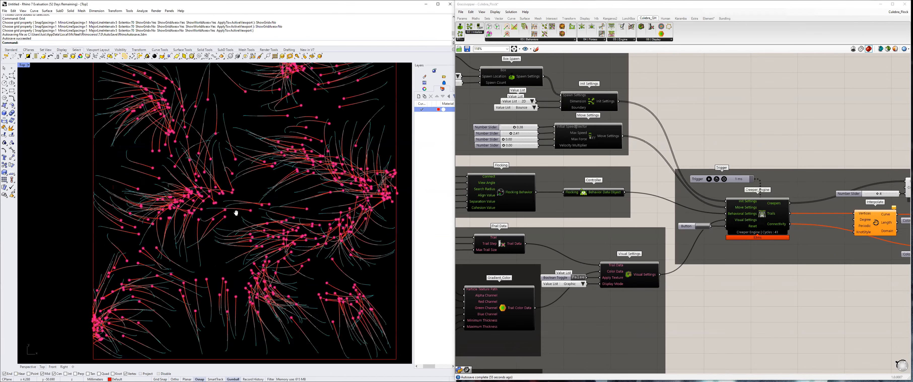
right_drag(245, 210, 251, 206)
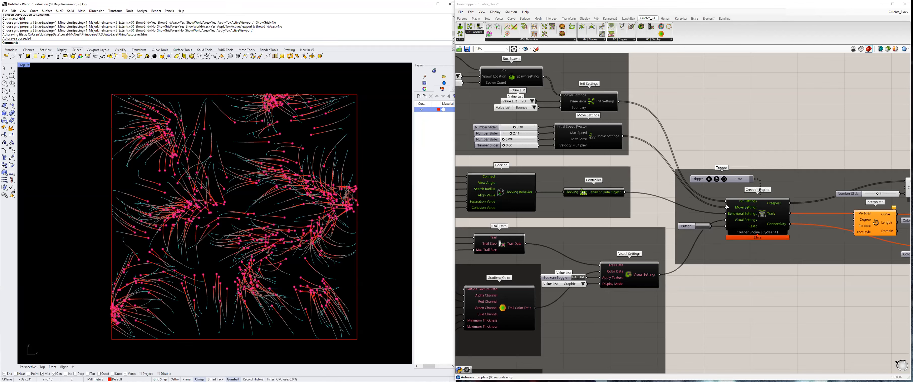
Restart the simulation from the Trigger and reset the Creeper_Engine while it is running.
scroll(725, 189, up, 3)
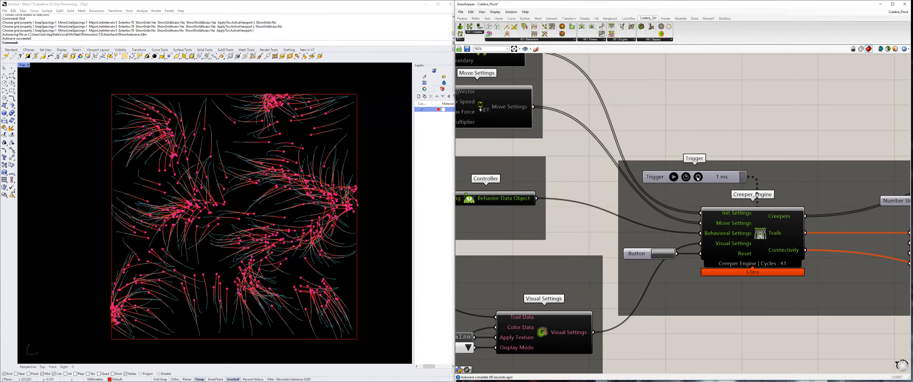
right_drag(697, 179, 673, 179)
drag(743, 175, 749, 204)
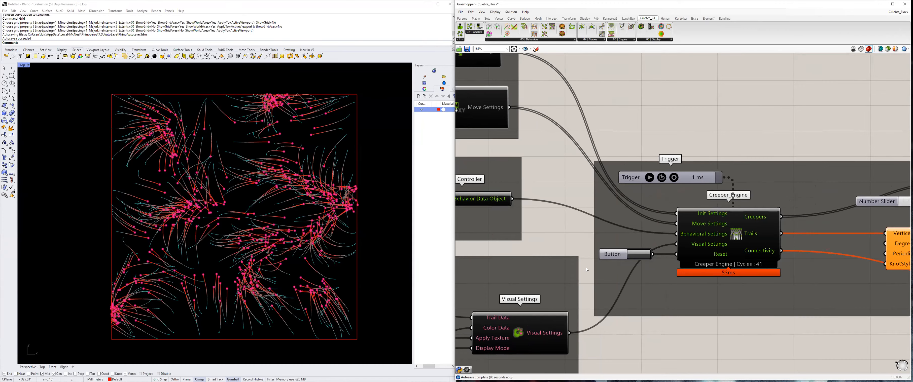
scroll(585, 268, down, 3)
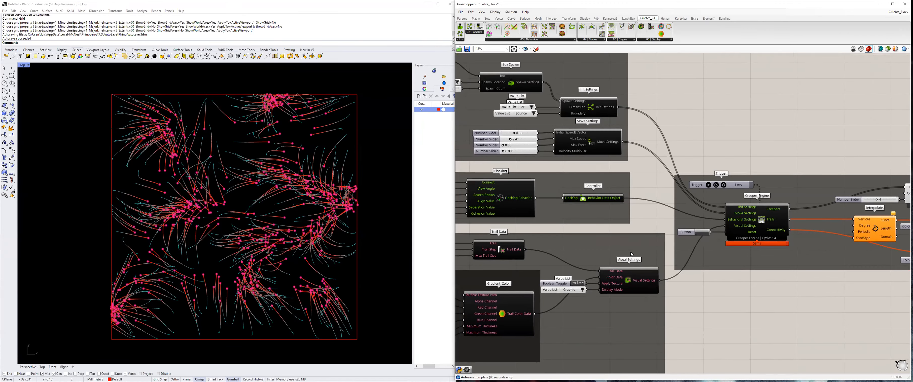
right_drag(551, 216, 645, 219)
click(526, 186)
right_drag(795, 216, 760, 214)
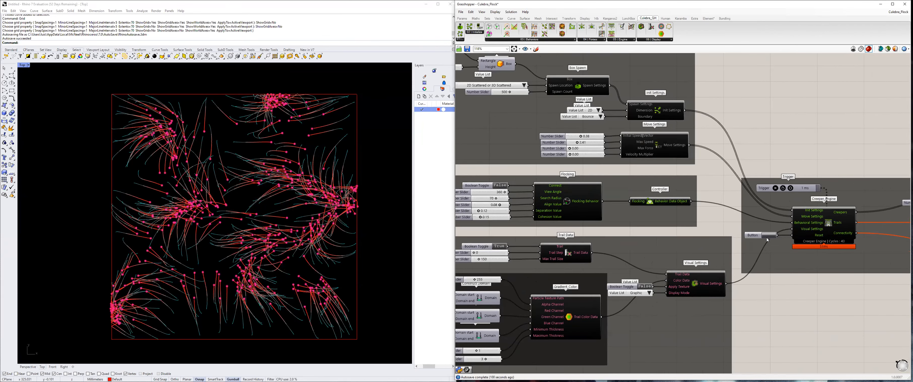
click(775, 188)
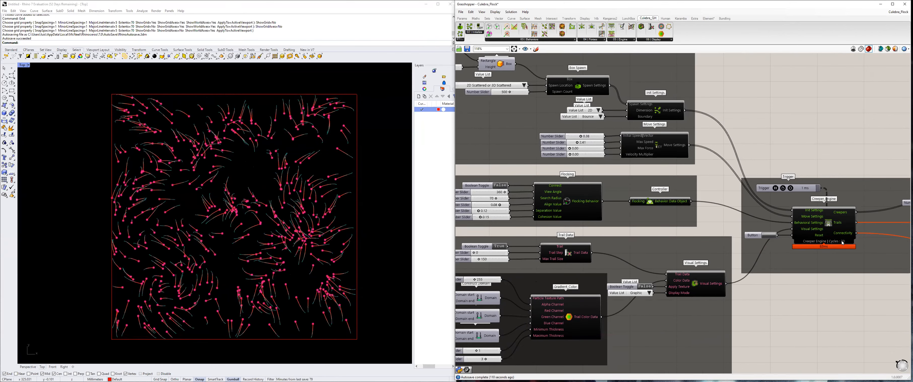
scroll(842, 240, up, 2)
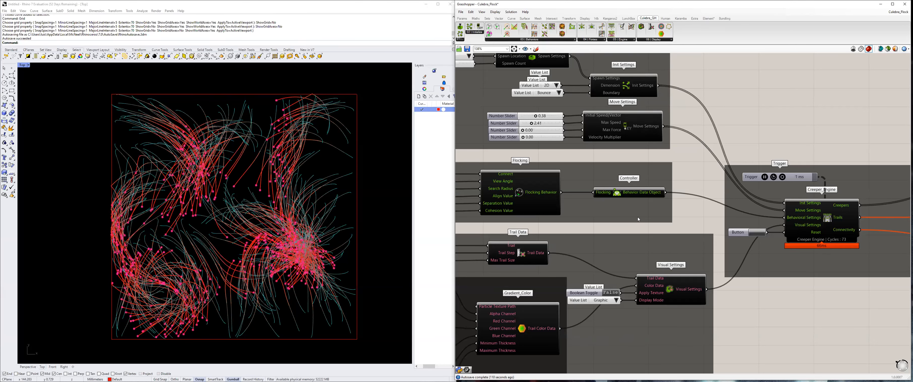
click(755, 233)
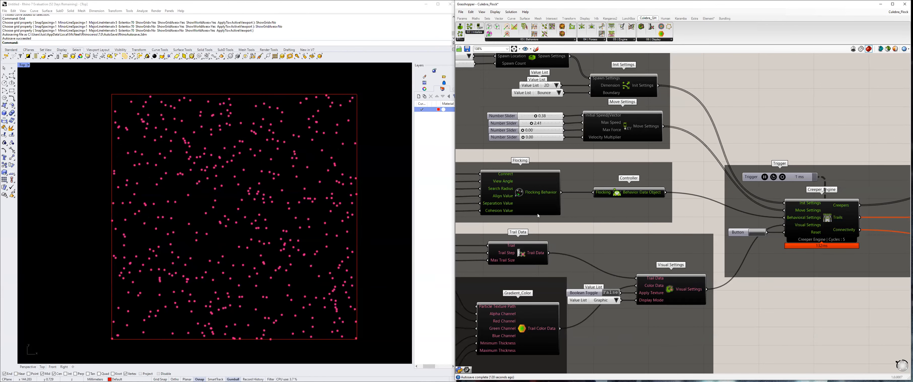
Switch the Flocking component's Connect toggle to True to preview the creeper connections, and back to False.
scroll(538, 215, down, 1)
right_drag(537, 216, 578, 224)
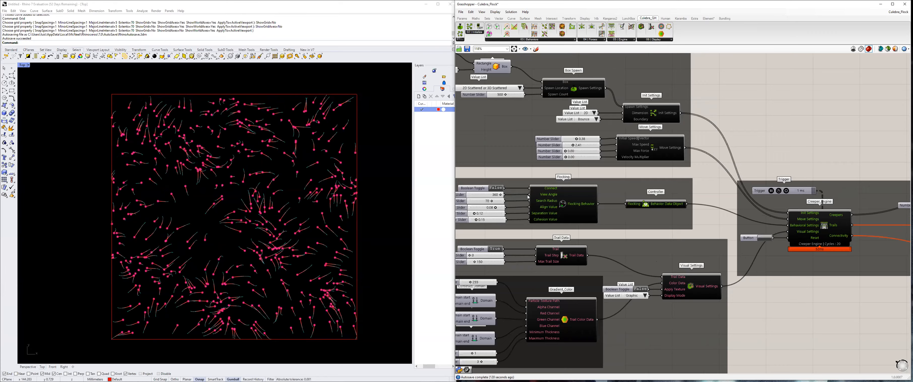
right_drag(496, 189, 527, 189)
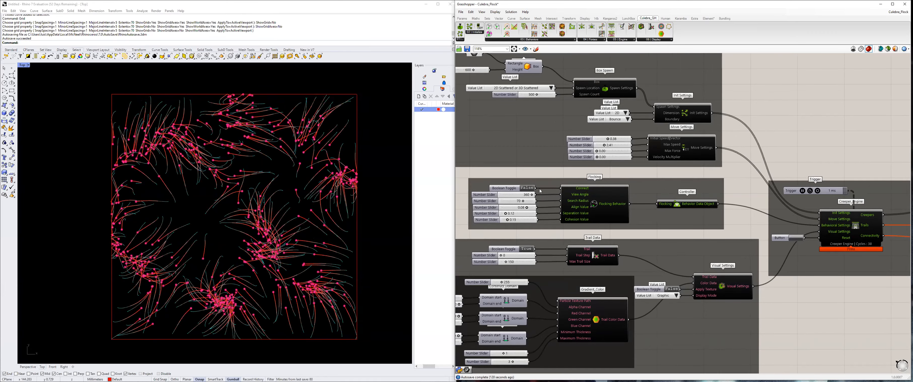
click(523, 189)
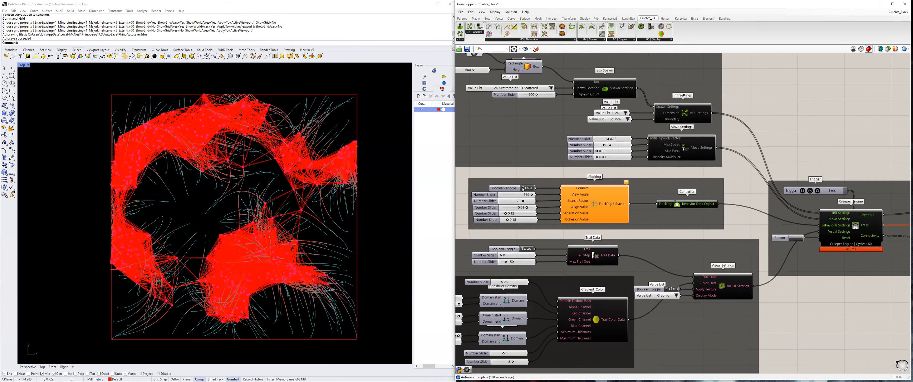
click(523, 189)
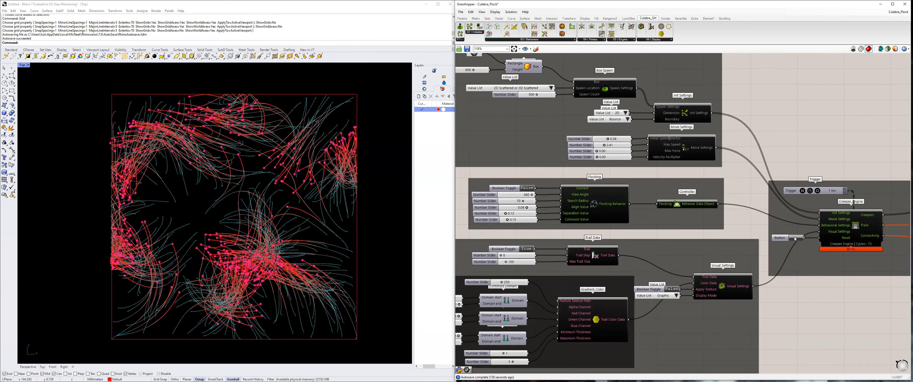
Reset the Creeper_Engine and pause the Trigger shortly after the restart.
click(794, 237)
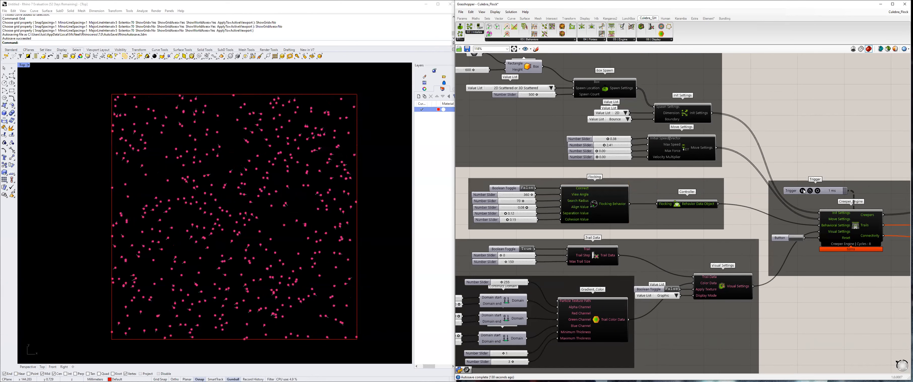
click(803, 191)
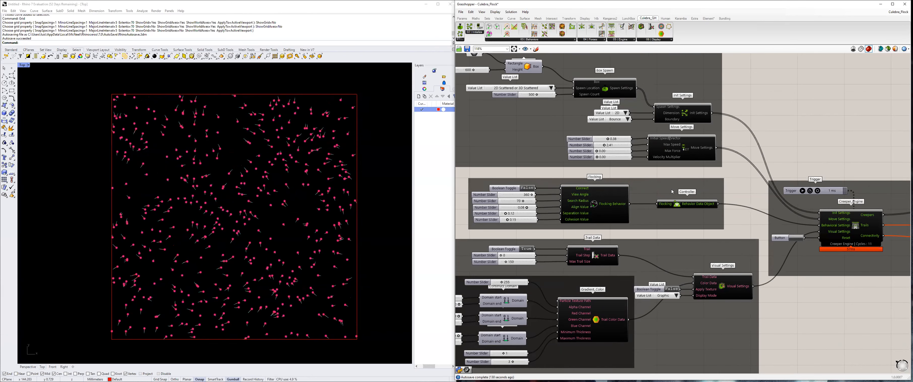
scroll(510, 185, up, 2)
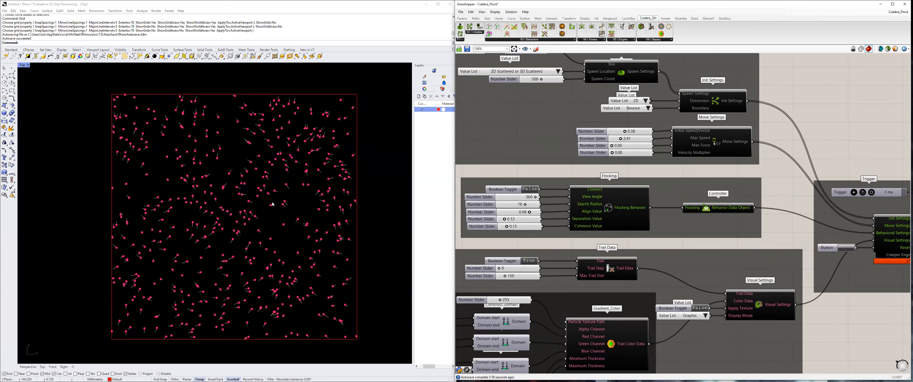
Set the Flocking component's Connect toggle to True and lower its Search Radius to 28 to examine the creeper connections.
click(529, 189)
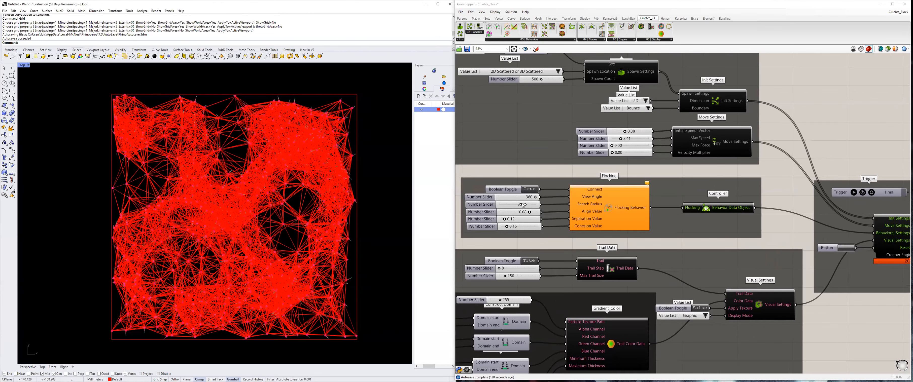
scroll(523, 206, up, 1)
drag(517, 205, 511, 205)
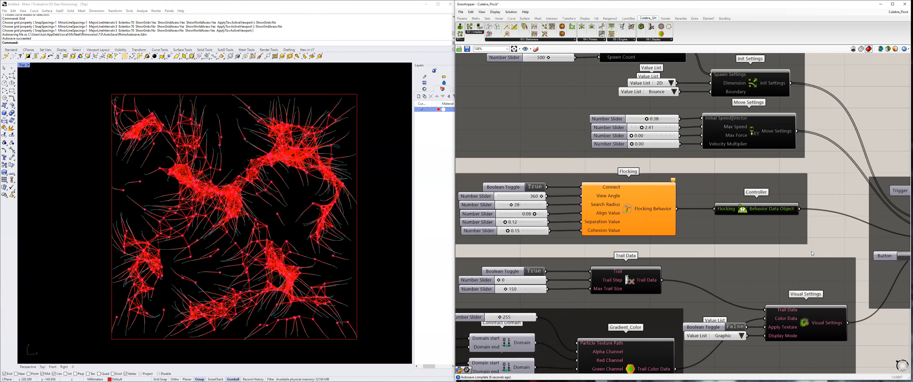
scroll(817, 245, down, 2)
scroll(596, 217, down, 1)
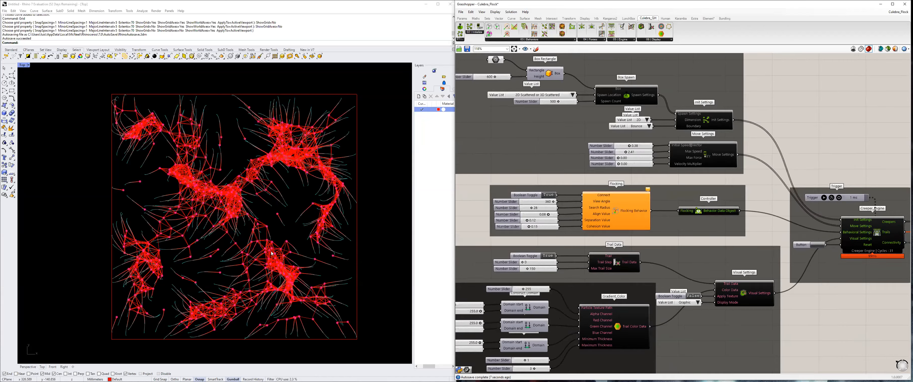
click(158, 272)
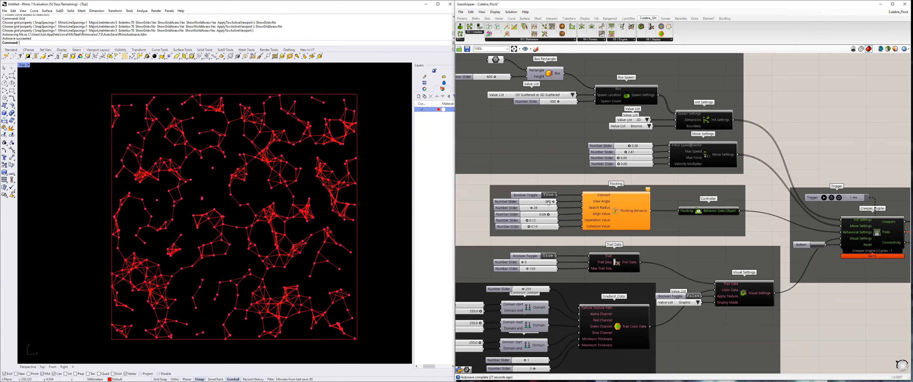
Set the Flocking View Angle to 60, switch Connect to False and start the Trigger.
mouse_move(556, 205)
mouse_down()
mouse_move(525, 204)
mouse_move(554, 203)
mouse_up()
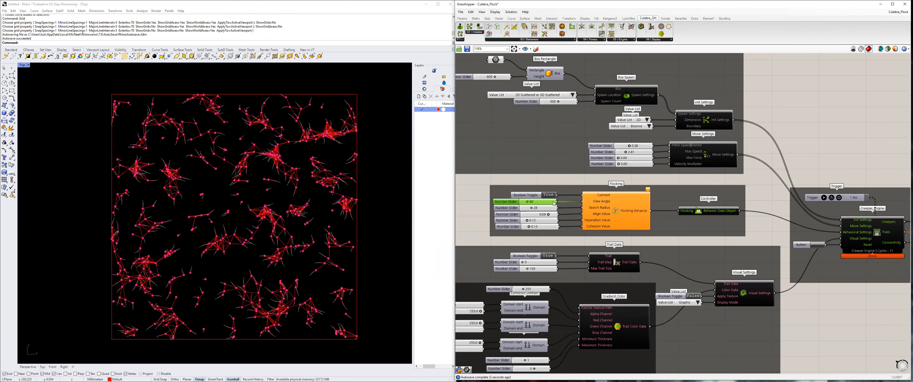
click(547, 195)
click(825, 197)
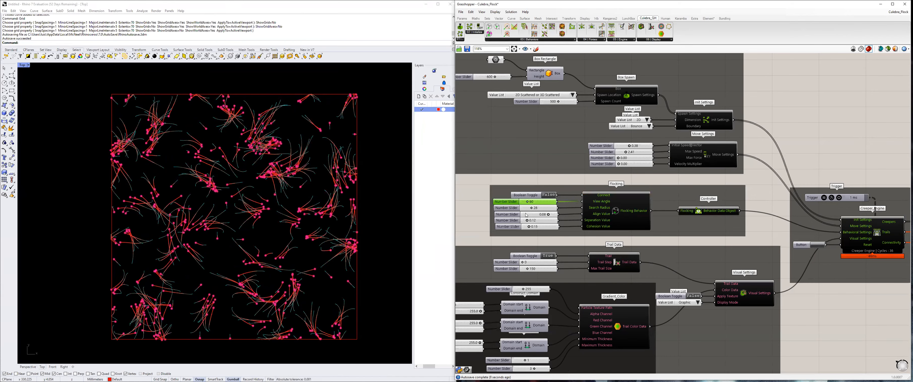
Lower the Flocking component's Align, Separation and Cohesion values to 0.00 and restart the simulation.
scroll(526, 215, up, 3)
drag(526, 224, 515, 224)
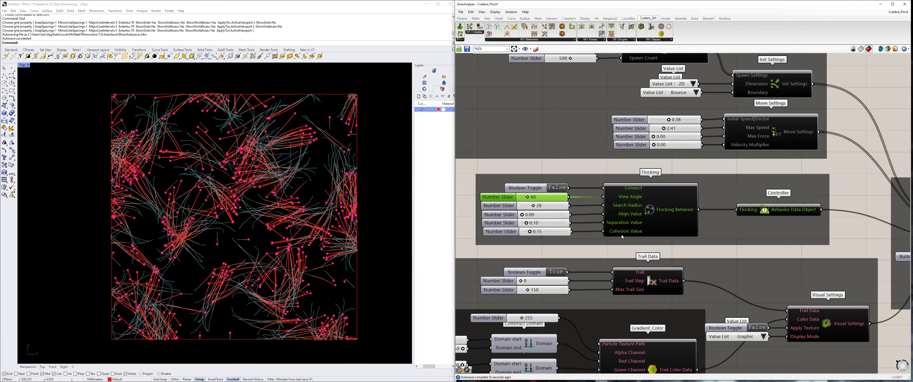
scroll(623, 234, down, 1)
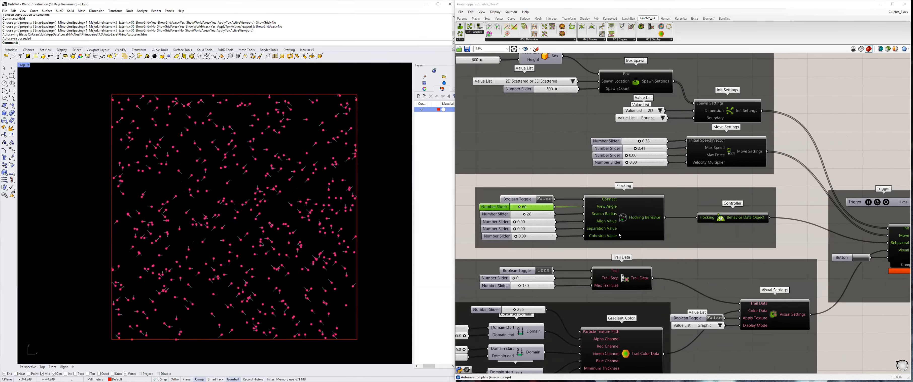
Set the Flocking Search Radius to 35 and reset the Creeper_Engine.
scroll(523, 215, up, 1)
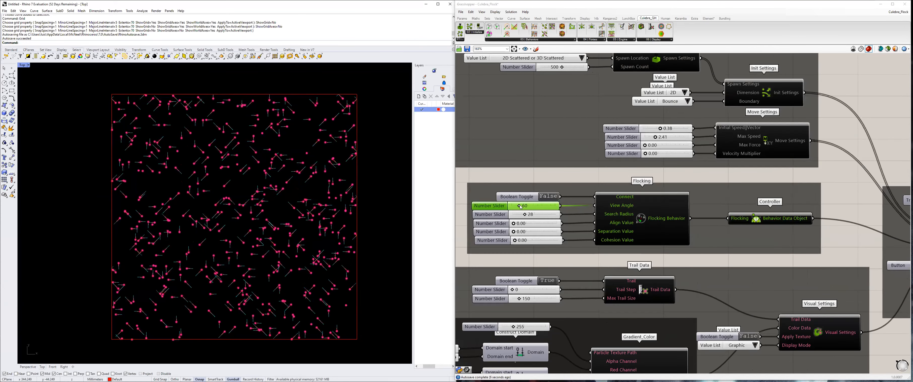
drag(528, 215, 530, 216)
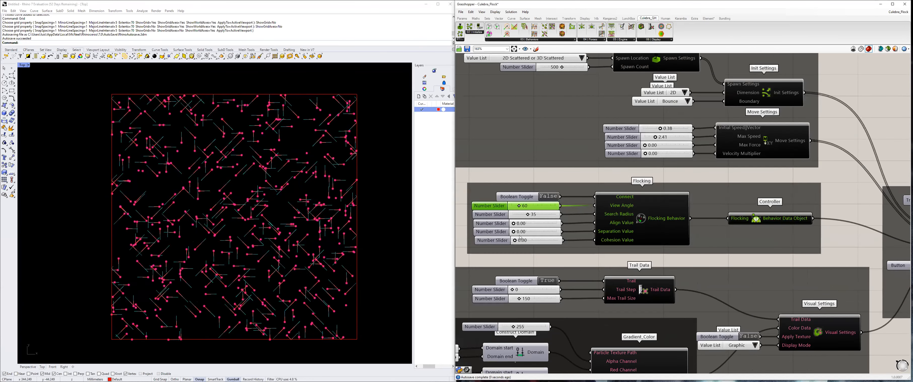
scroll(654, 239, down, 1)
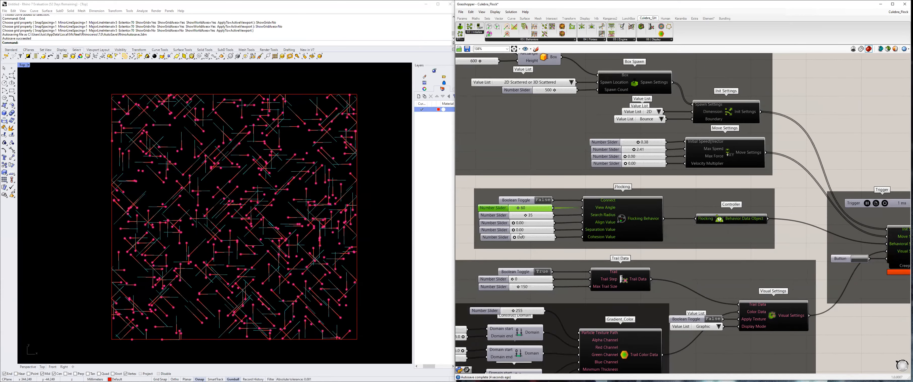
click(855, 260)
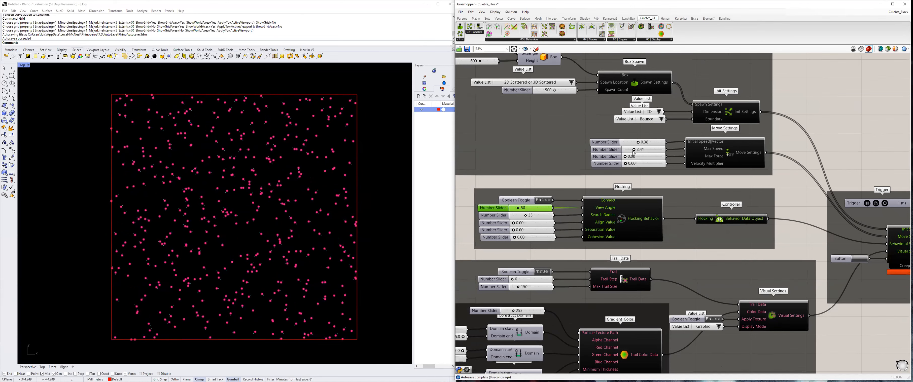
Raise the Max Speed in Move Settings to 5.00 and the Flocking Align Value to 0.03.
click(655, 144)
drag(639, 150, 649, 150)
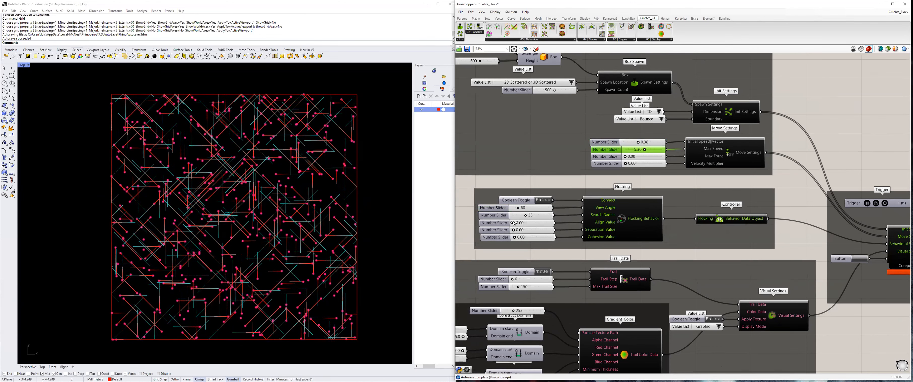
drag(514, 223, 528, 225)
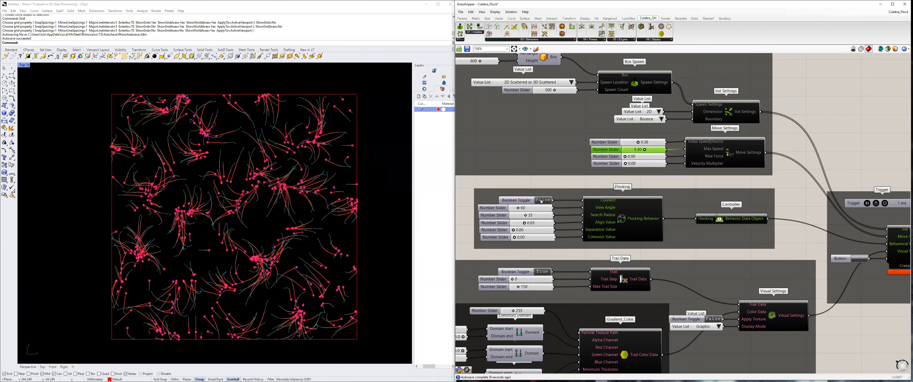
Set the Flocking View Angle to 357 and the Max Speed to 1.62, resetting the Creeper_Engine after each change.
drag(529, 208, 548, 209)
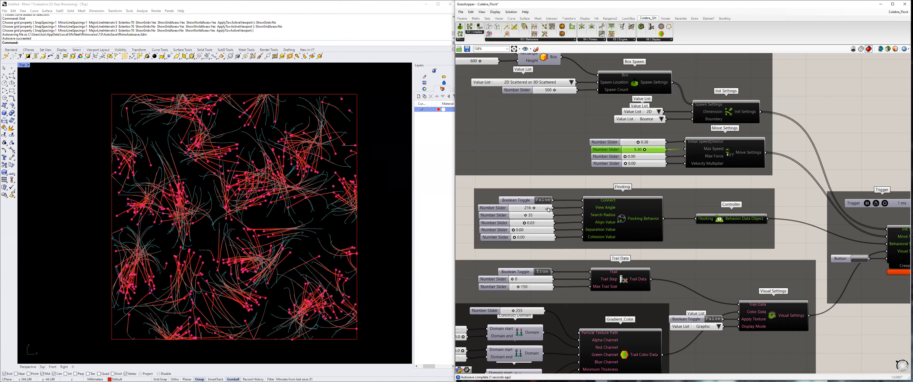
click(854, 260)
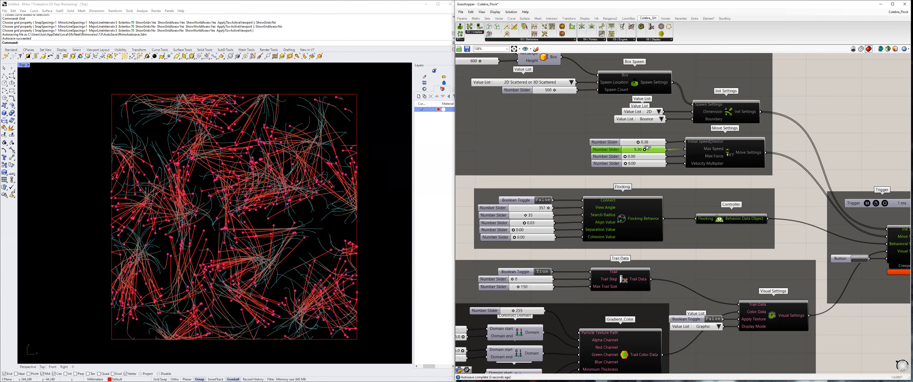
drag(645, 149, 625, 150)
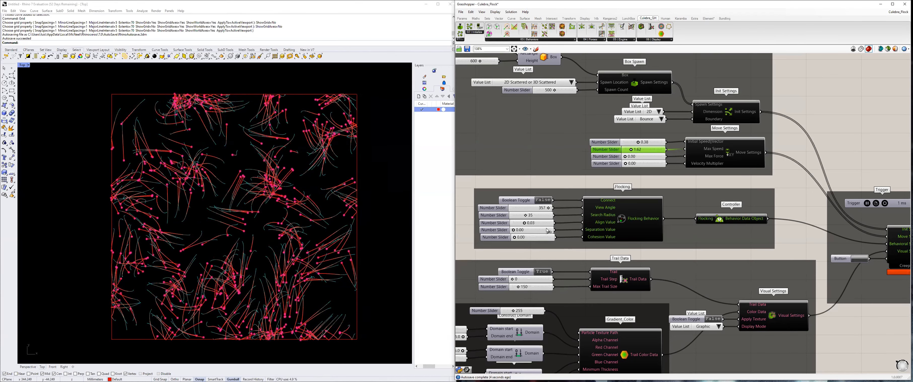
click(859, 259)
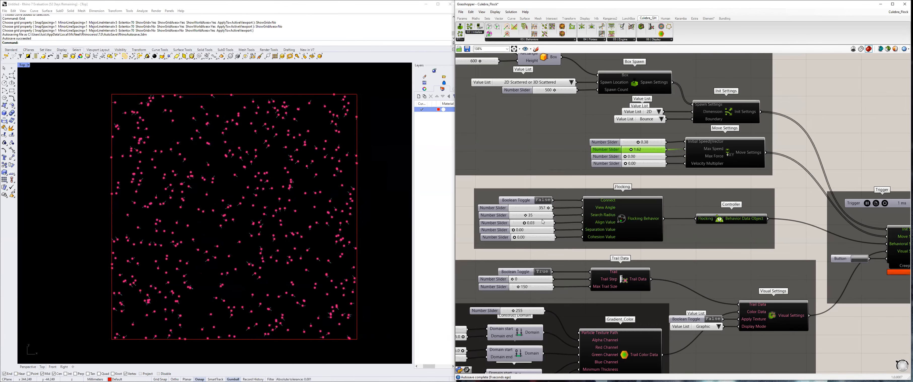
Set the Flocking View Angle to 204, the Align Value to 0.00 and the Cohesion Value to 0.18.
scroll(528, 224, up, 1)
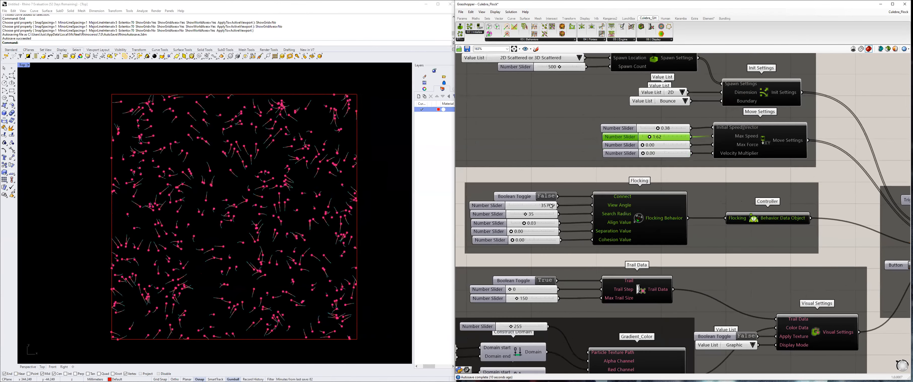
drag(552, 205, 520, 241)
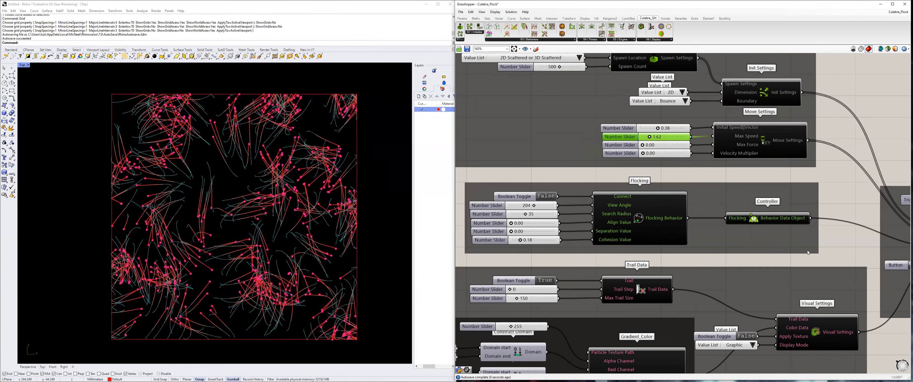
Turn the Flocking Connect toggle on to view the links between the clustered creepers, and turn it off again.
scroll(538, 210, down, 3)
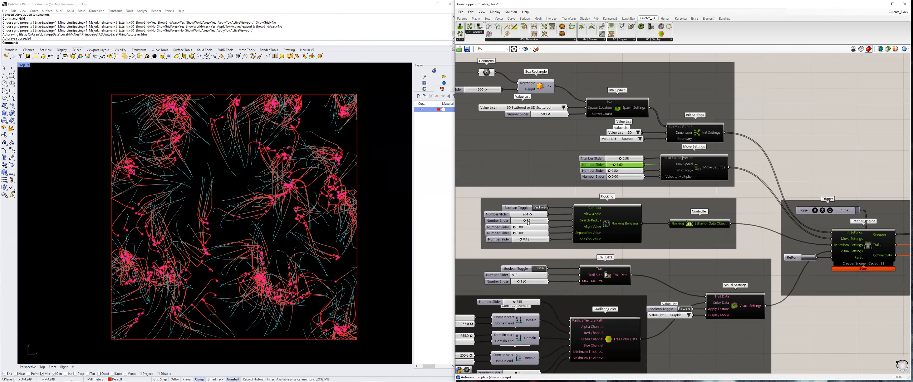
double_click(540, 208)
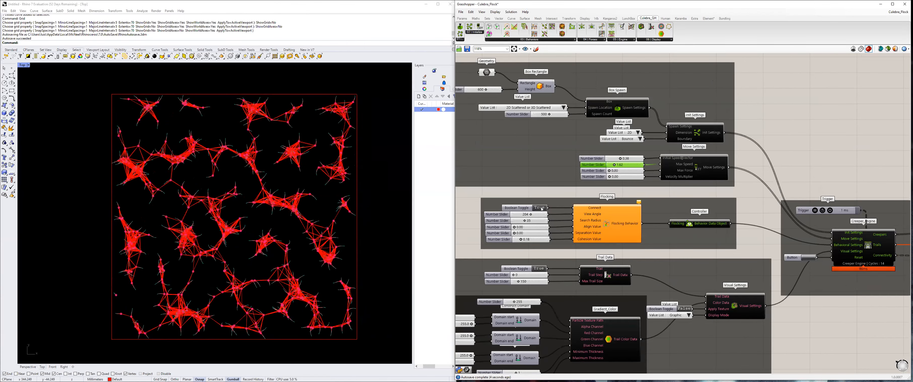
double_click(540, 208)
Narrow the Flocking View Angle to 62 and reset the Creeper_Engine.
scroll(538, 212, up, 1)
drag(529, 215, 516, 217)
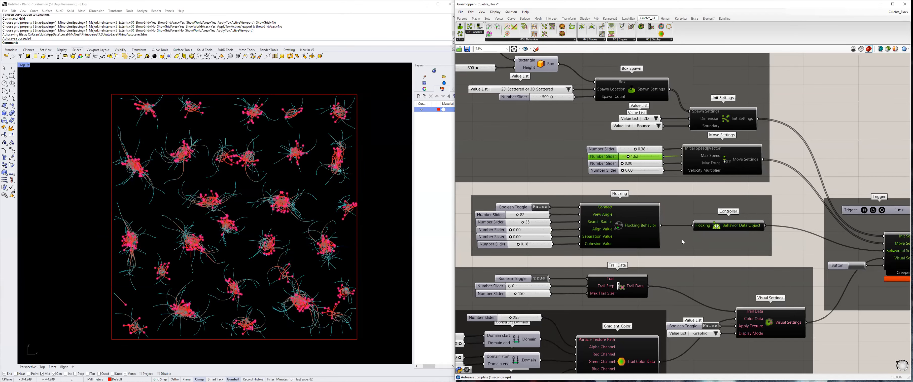
click(858, 266)
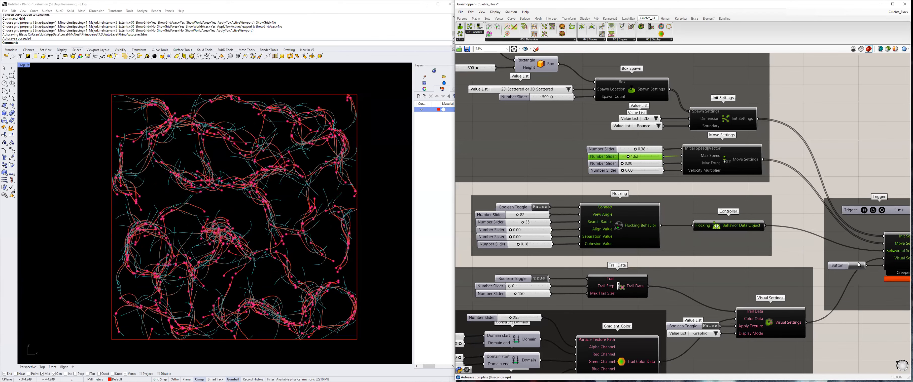
Set the Trail Step in Trail Data to 40, reset the Creeper_Engine and inspect the creepers up close.
right_drag(527, 290, 523, 262)
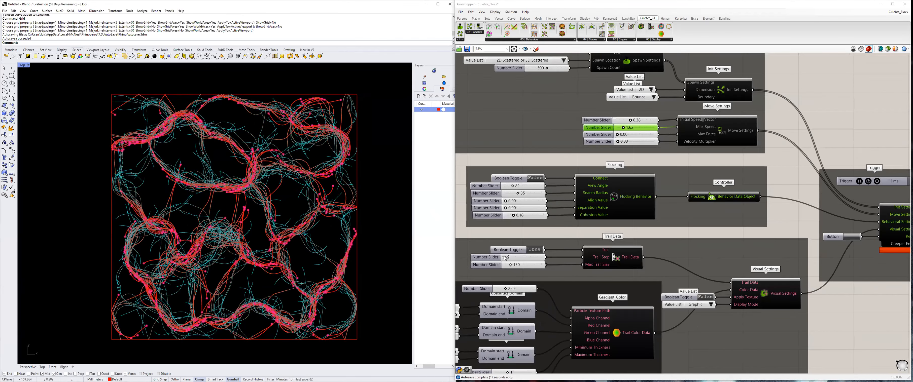
drag(501, 258, 520, 259)
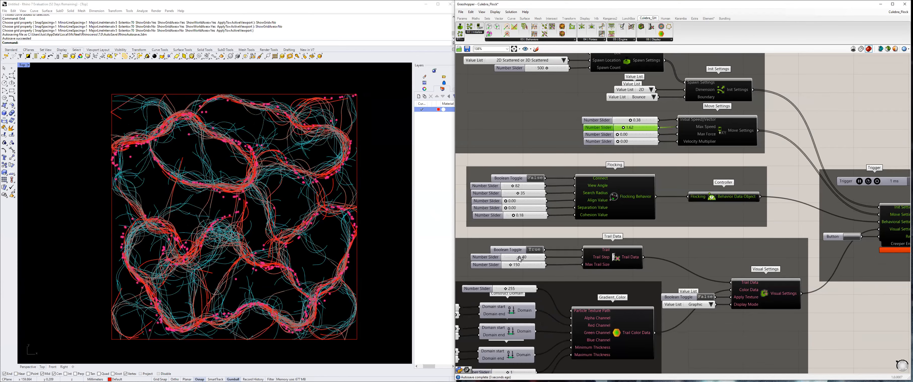
click(855, 237)
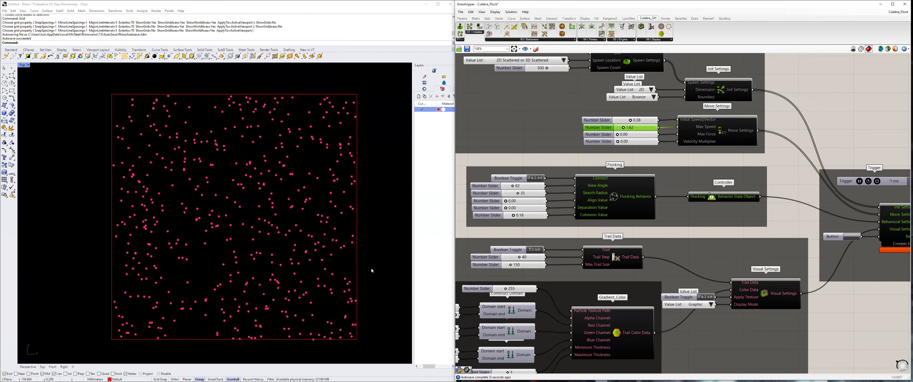
scroll(257, 245, up, 8)
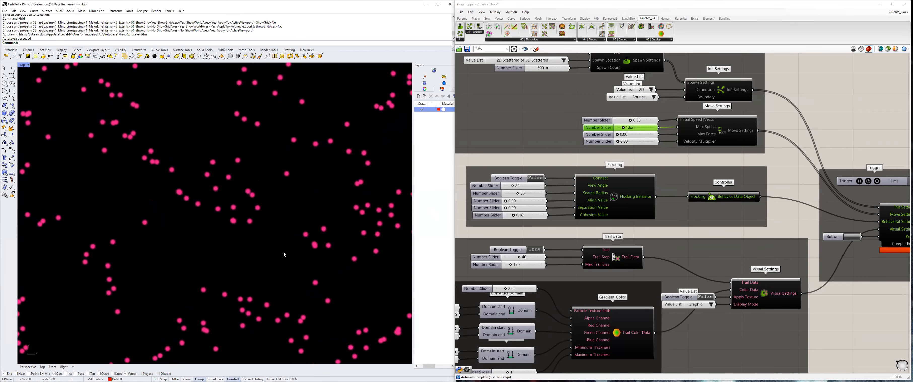
scroll(286, 248, down, 4)
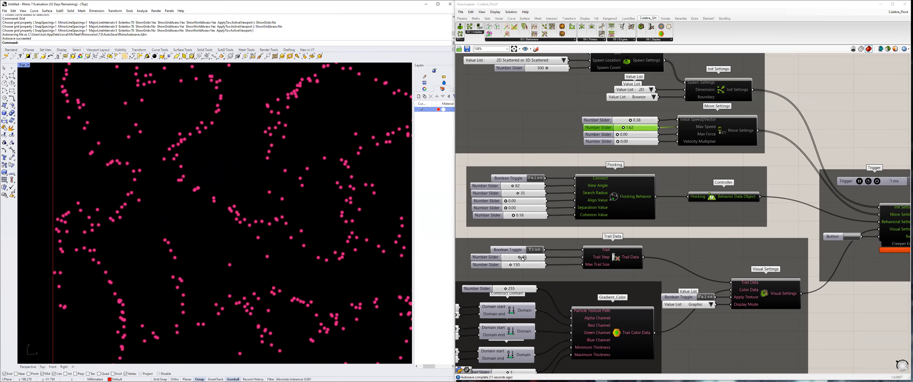
Reduce the Trail Step through 19 and 10 to 6, resetting the Creeper_Engine along the way.
drag(514, 259, 508, 259)
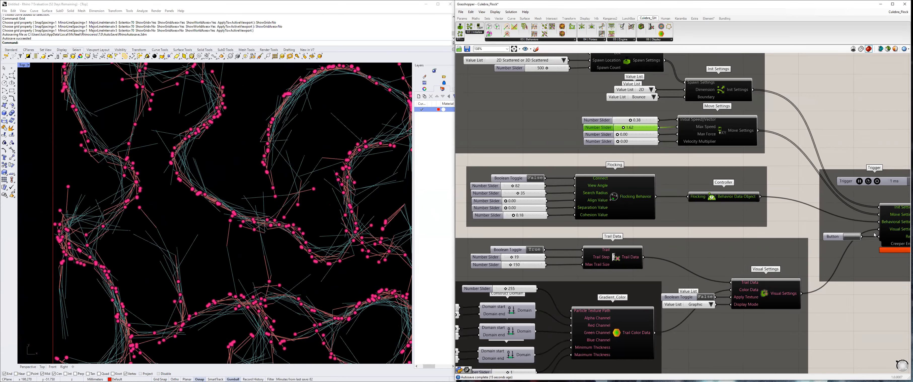
click(853, 237)
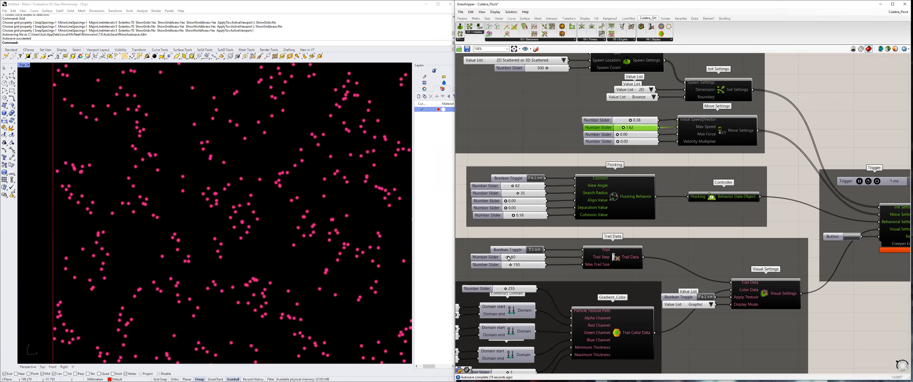
drag(509, 258, 507, 258)
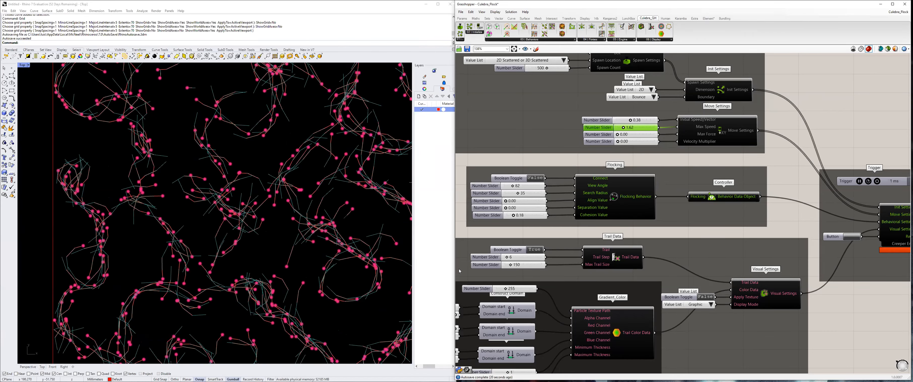
Examine the flocking trails in the Top viewport, both up close and across the whole boundary square.
scroll(276, 237, up, 5)
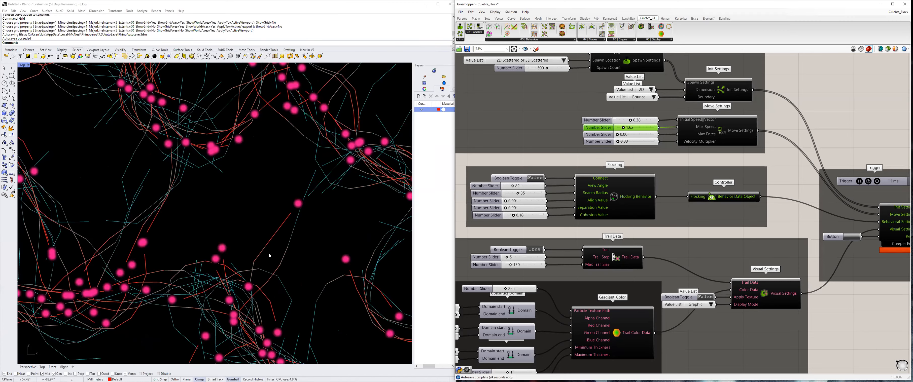
scroll(270, 259, down, 5)
scroll(293, 219, down, 3)
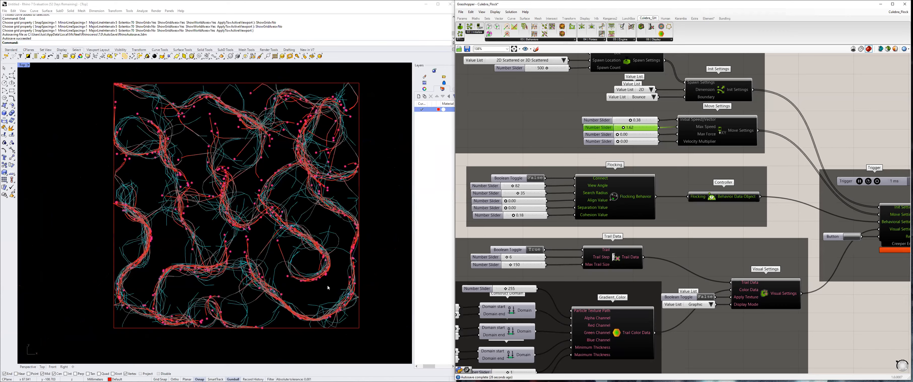
scroll(272, 243, up, 2)
scroll(303, 270, down, 2)
right_drag(308, 270, 310, 277)
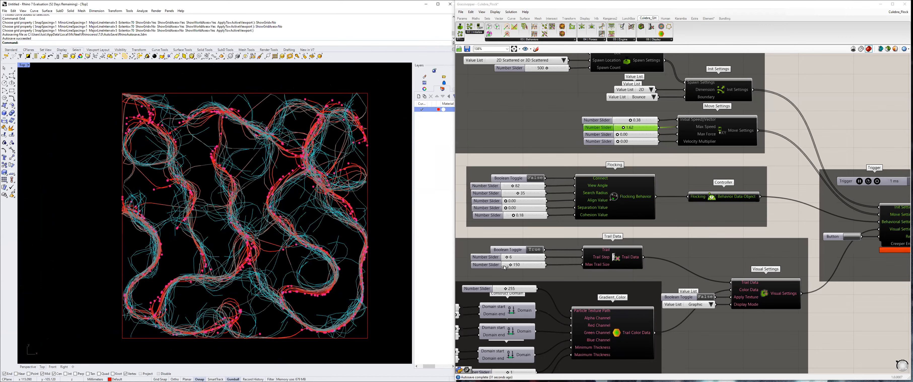
Raise the Max Trail Size in Trail Data to 309 and reset the Creeper_Engine.
drag(510, 266, 517, 267)
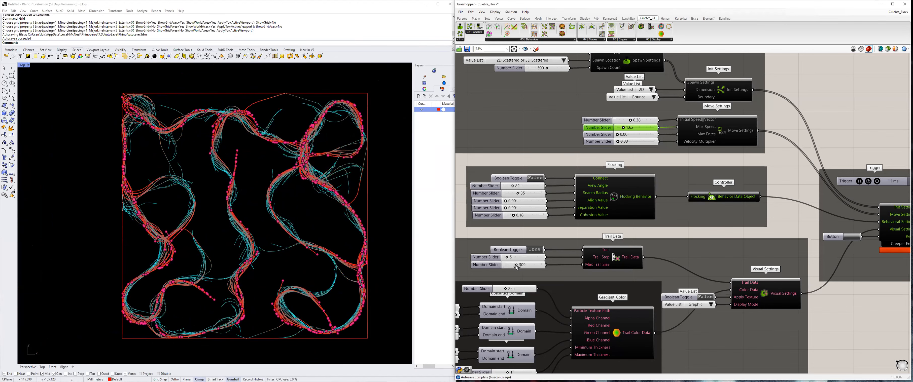
click(852, 237)
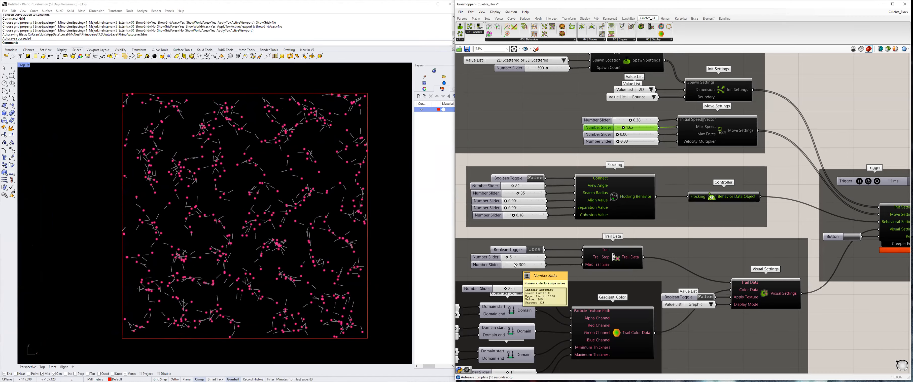
Limit the Trail Step slider's maximum to 10 and set the Trail Step to 3.
double_click(489, 258)
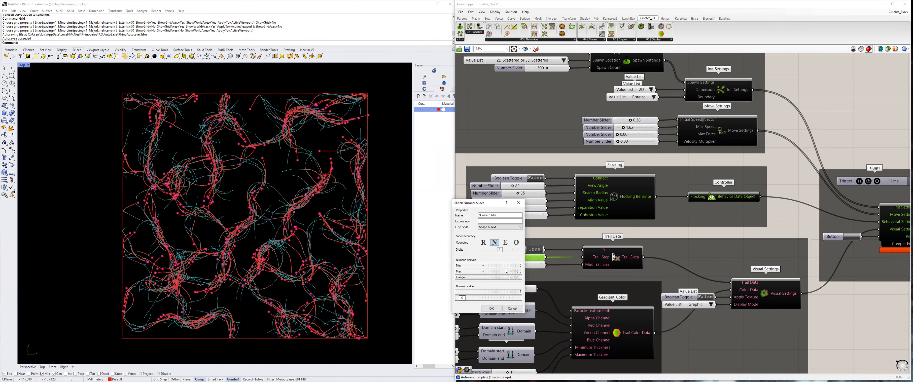
double_click(514, 272)
text(10)
key(Return)
drag(525, 259, 516, 259)
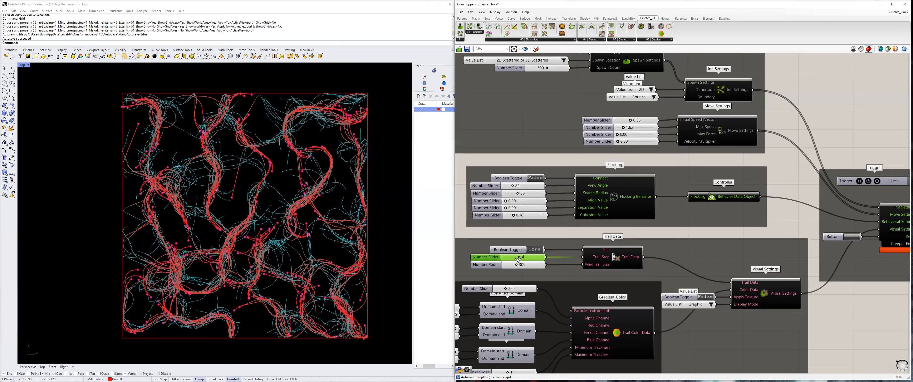
scroll(515, 269, up, 1)
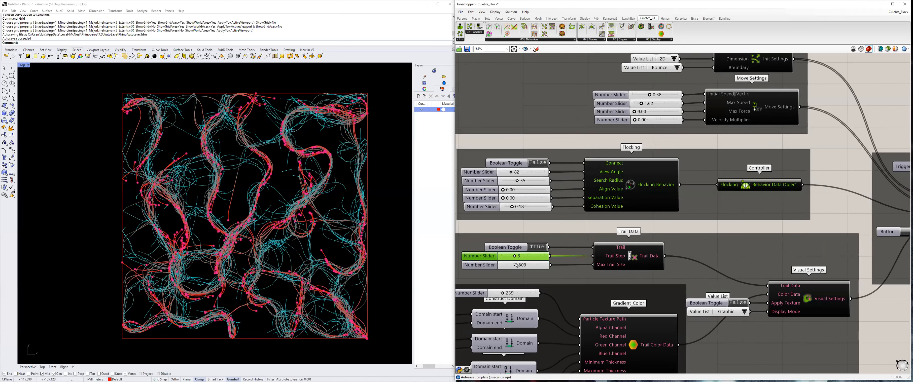
scroll(516, 265, down, 1)
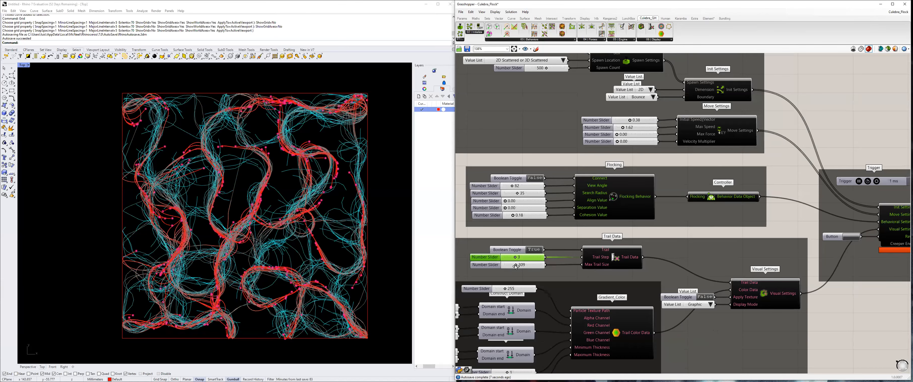
Set the Max Trail Size in Trail Data to 258 and reset the Creeper_Engine.
mouse_move(503, 267)
mouse_down()
mouse_move(491, 269)
mouse_move(513, 267)
mouse_up()
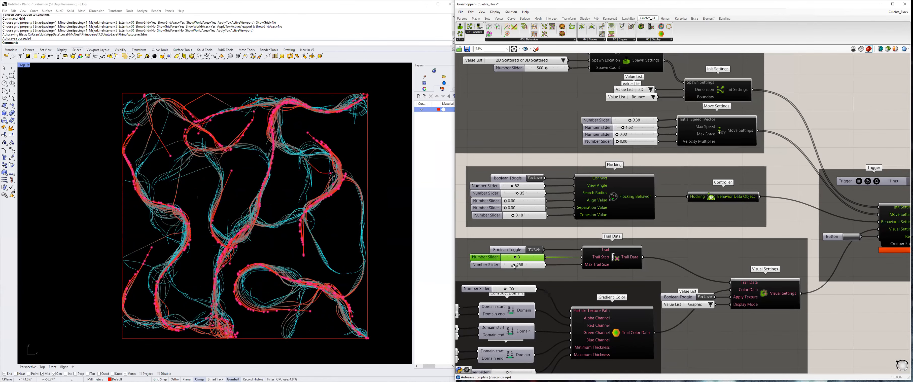
click(850, 238)
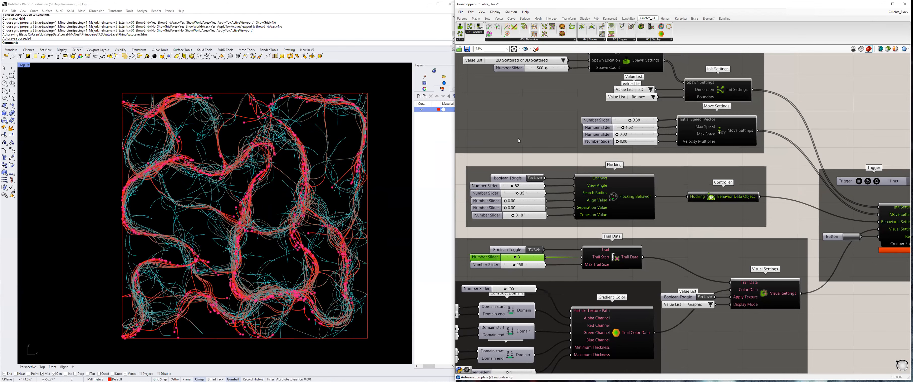
Examine the spawn, move and flocking settings groups alongside the trail pattern they produce.
scroll(518, 139, down, 2)
right_drag(541, 88, 608, 146)
scroll(607, 146, up, 2)
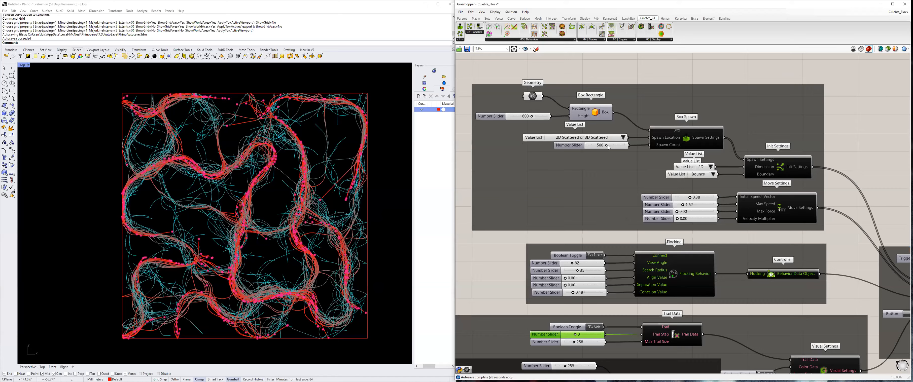
scroll(608, 147, up, 1)
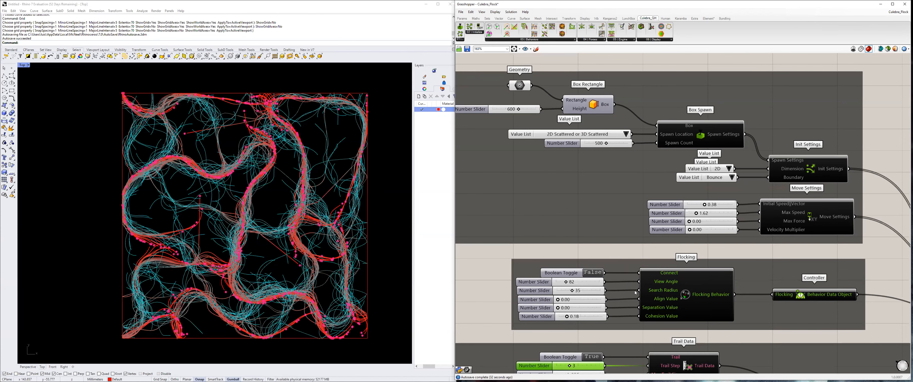
scroll(621, 255, down, 1)
right_drag(854, 233, 787, 189)
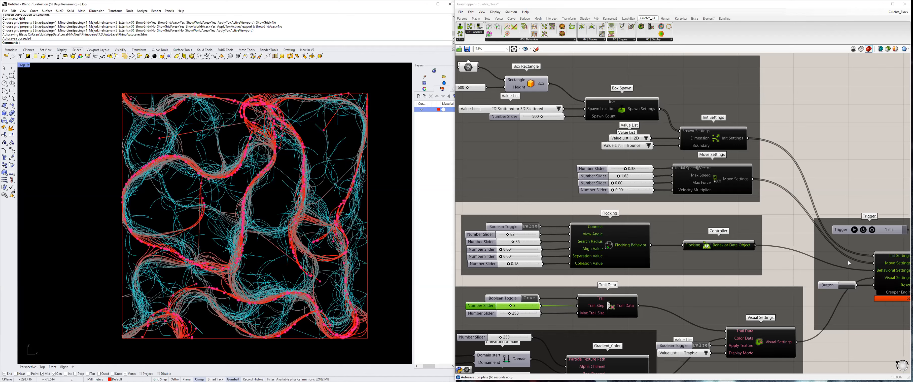
right_drag(634, 298, 581, 277)
right_drag(582, 253, 590, 234)
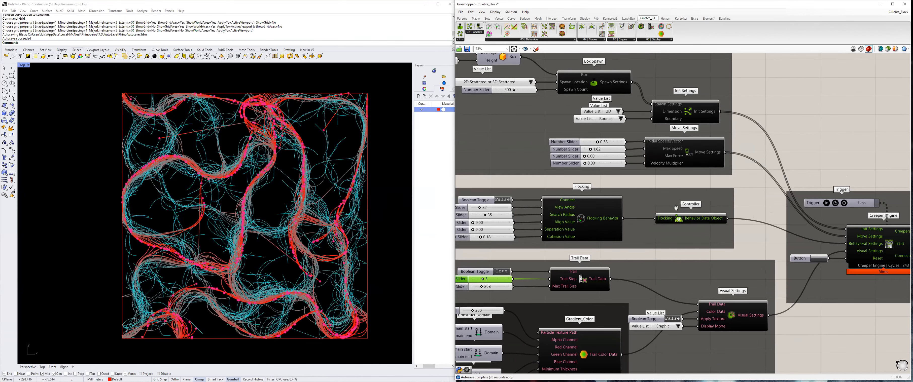
Examine the whole Grasshopper definition and how its settings groups feed the Creeper_Engine and the display components.
right_drag(676, 208, 666, 207)
scroll(664, 156, down, 5)
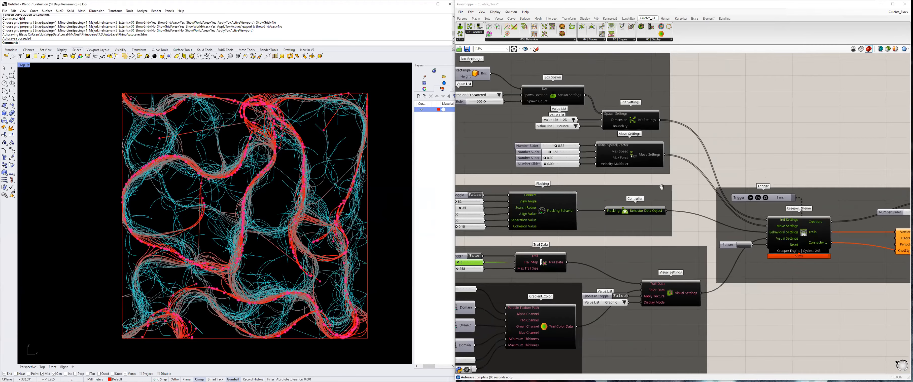
right_drag(555, 264, 537, 273)
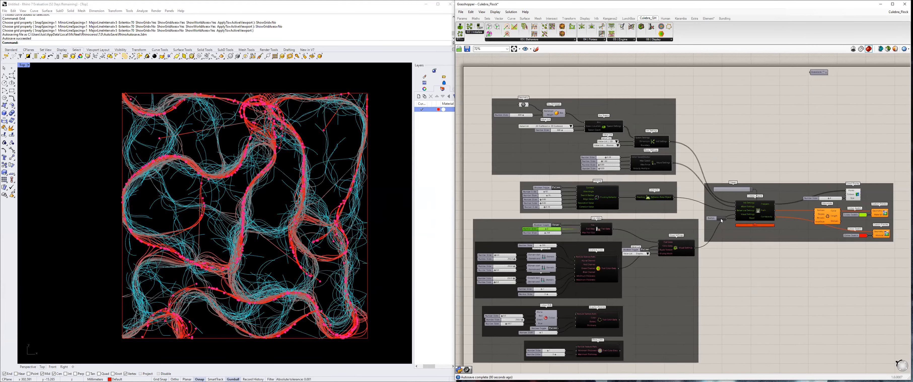
right_drag(279, 250, 259, 240)
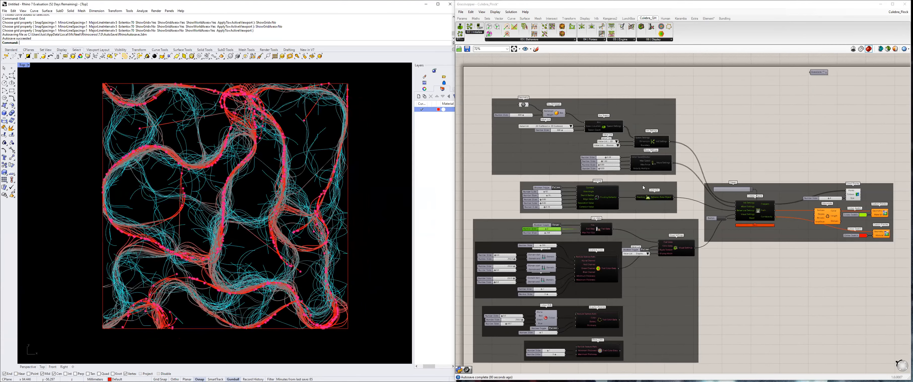
scroll(740, 196, up, 3)
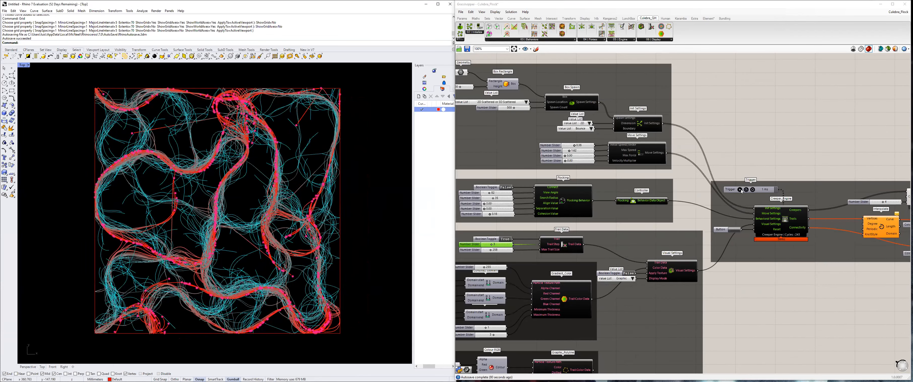
right_drag(705, 207, 663, 204)
scroll(675, 187, up, 1)
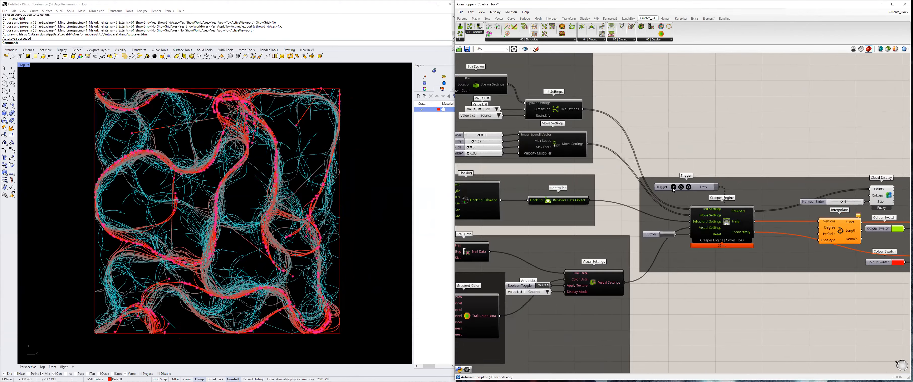
scroll(675, 191, down, 1)
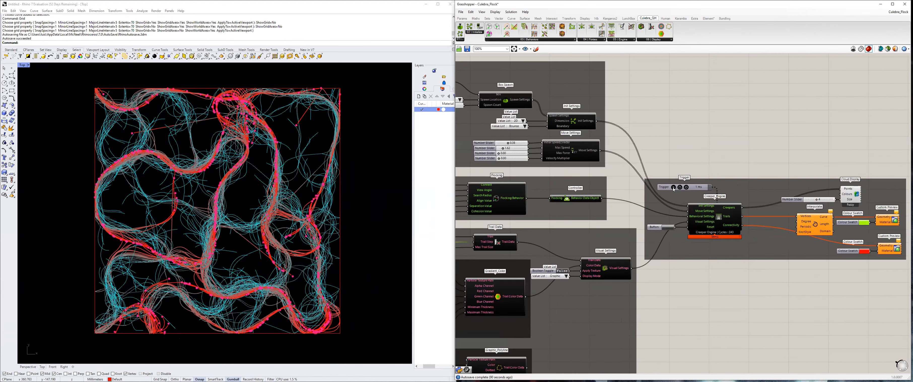
scroll(696, 225, up, 1)
click(167, 245)
right_drag(580, 240, 717, 229)
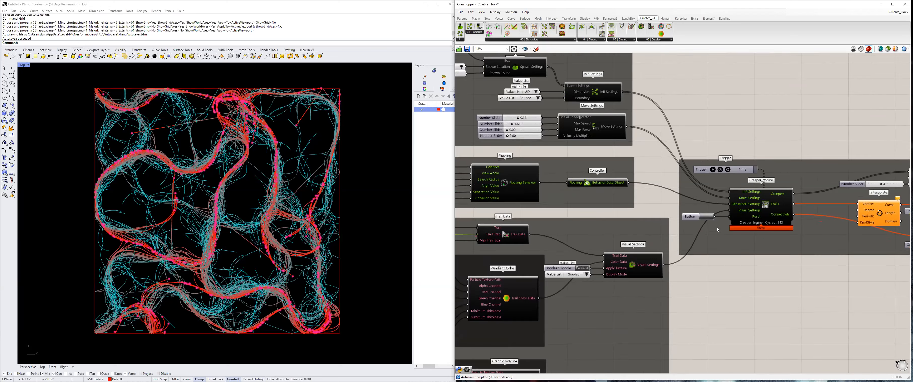
right_drag(761, 214, 816, 214)
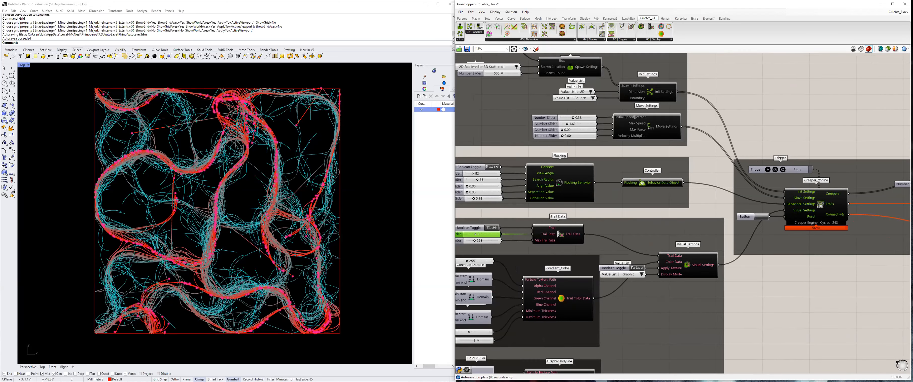
right_drag(747, 268, 684, 277)
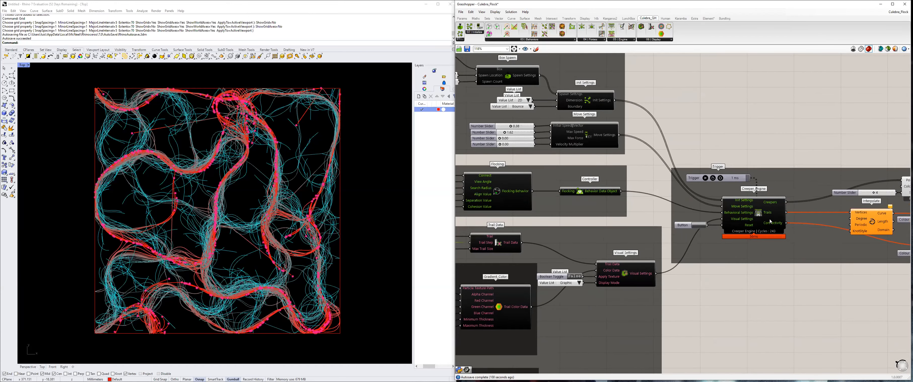
right_drag(758, 207, 756, 208)
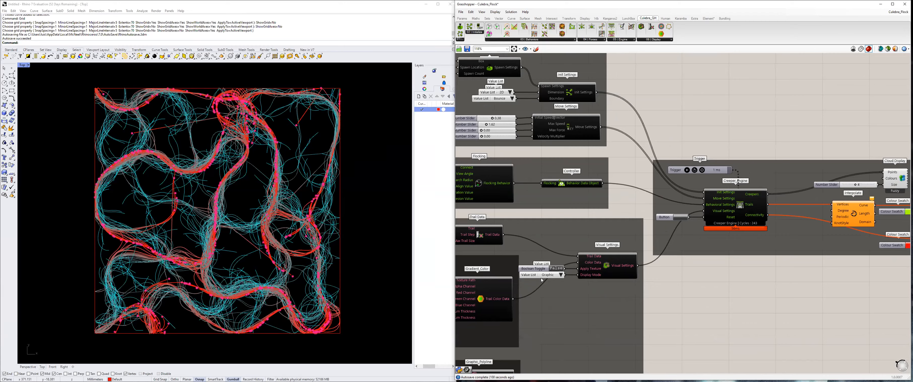
Turn the Creeper_Engine preview off and back on to compare the trail display.
scroll(541, 280, up, 2)
click(275, 202)
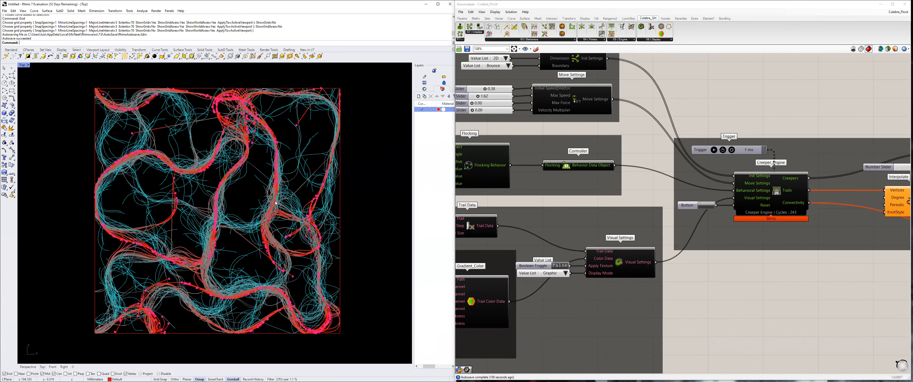
right_drag(777, 193, 667, 209)
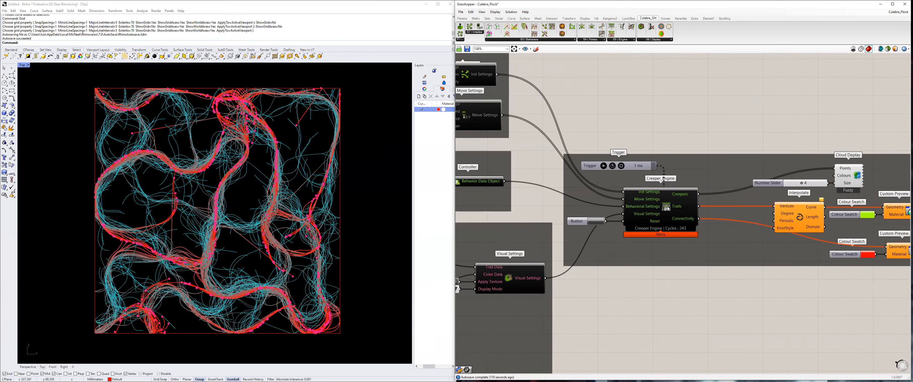
right_click(665, 208)
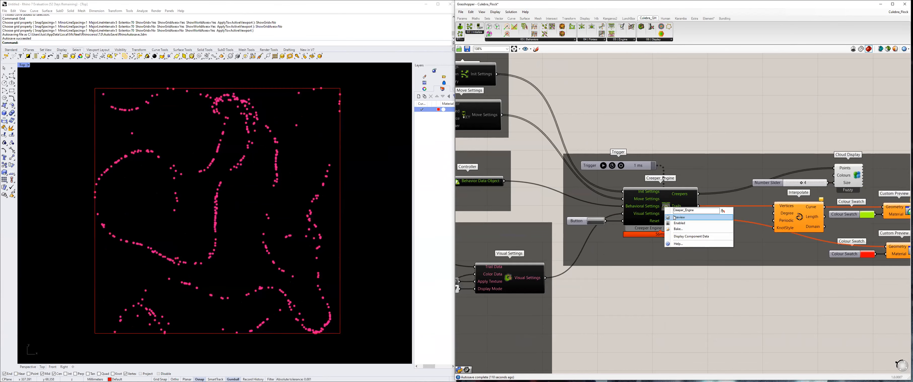
click(677, 217)
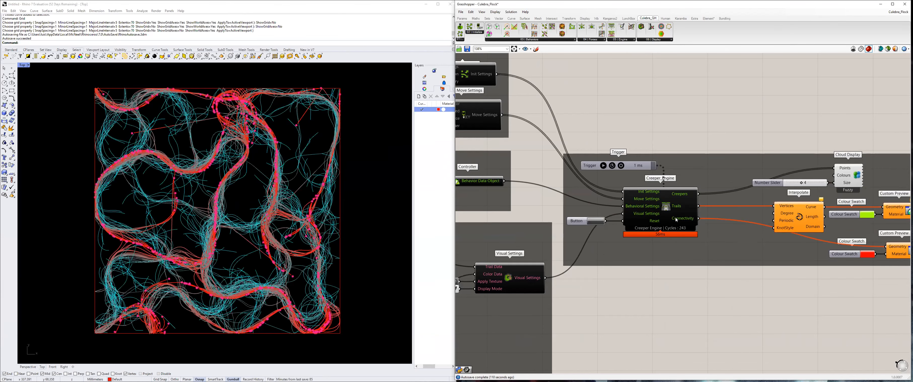
click(236, 225)
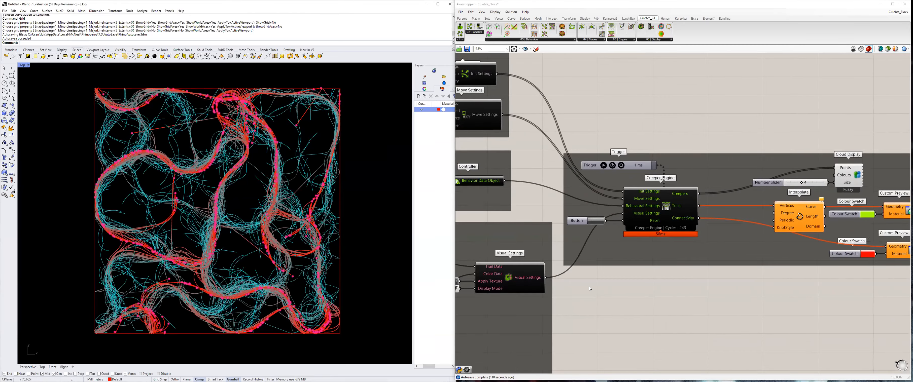
Resume the Trigger, reset the Creeper_Engine and inspect the new flocking trails up close in the Top viewport.
scroll(391, 291, up, 4)
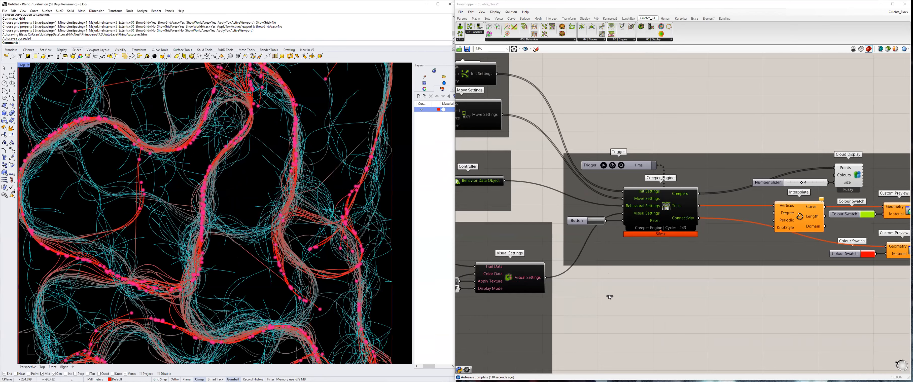
scroll(609, 297, down, 3)
drag(589, 288, 593, 288)
scroll(593, 288, up, 2)
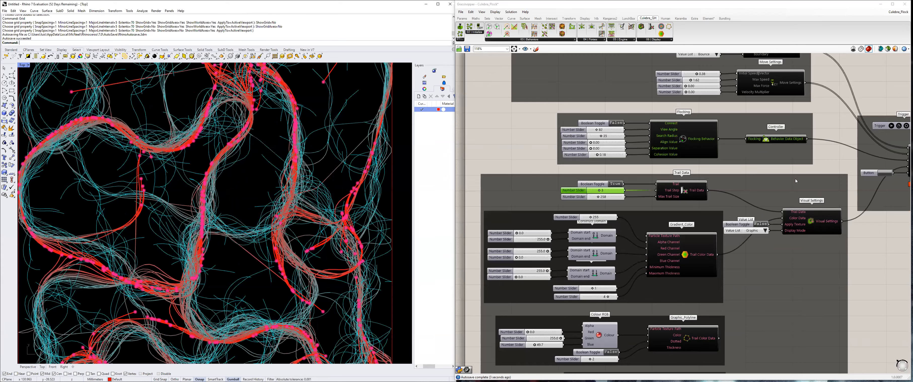
click(891, 125)
right_drag(890, 130, 806, 135)
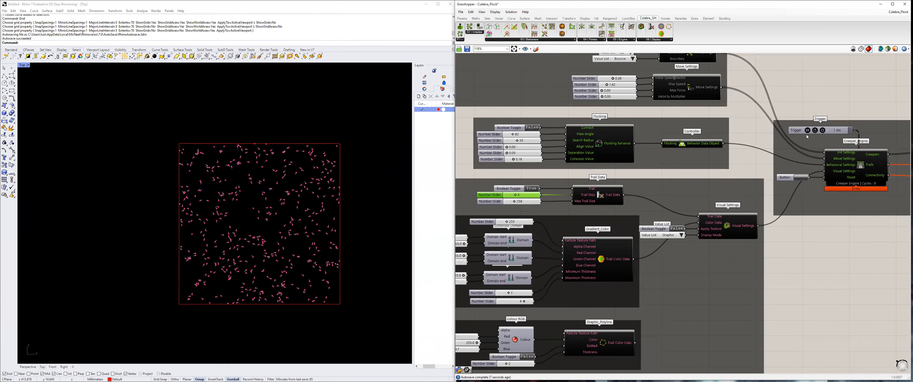
scroll(317, 265, up, 5)
scroll(317, 264, up, 3)
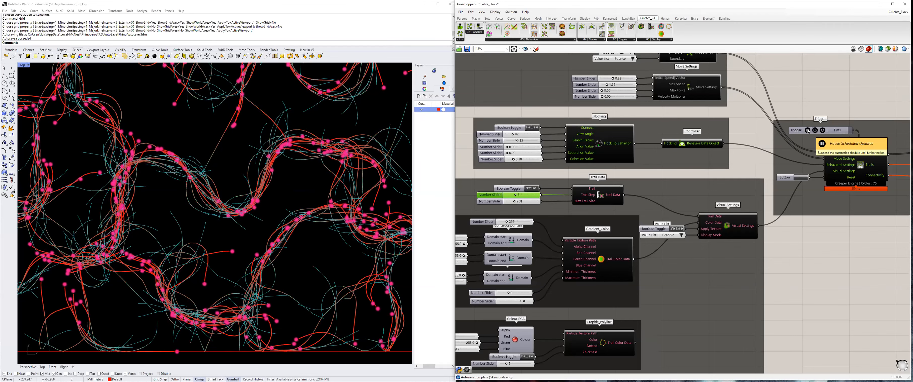
scroll(773, 227, down, 2)
scroll(766, 229, down, 2)
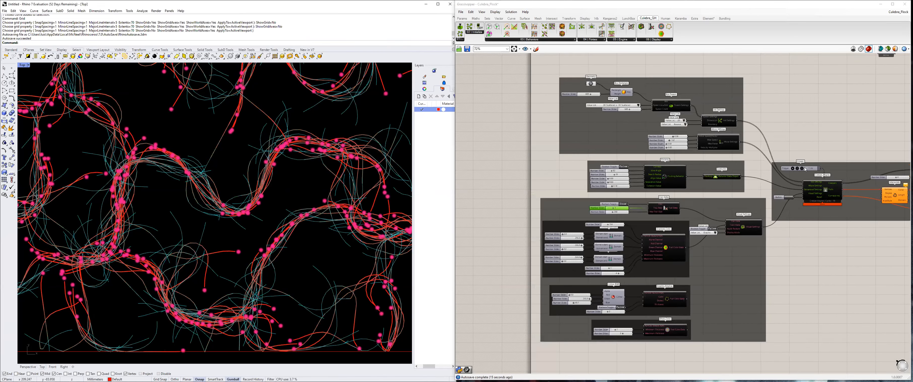
Lower the Max Trail Size in Trail Data to about 180 and pause the Trigger with the whole boundary square in view.
scroll(790, 169, up, 2)
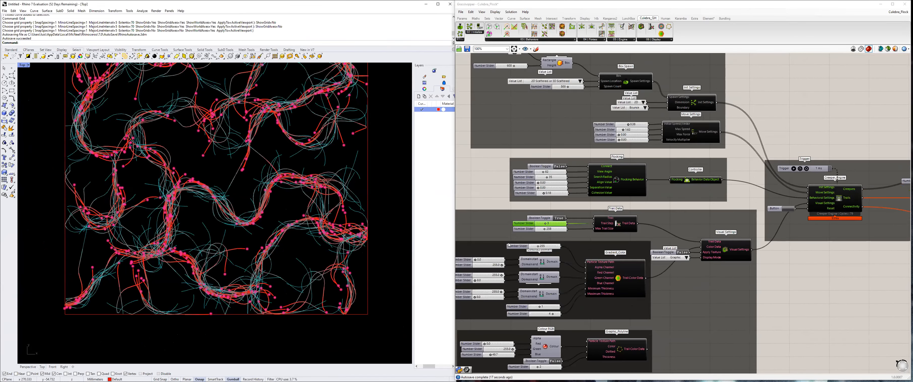
scroll(509, 244, up, 1)
mouse_move(499, 234)
mouse_down()
mouse_move(495, 240)
mouse_move(511, 242)
mouse_up()
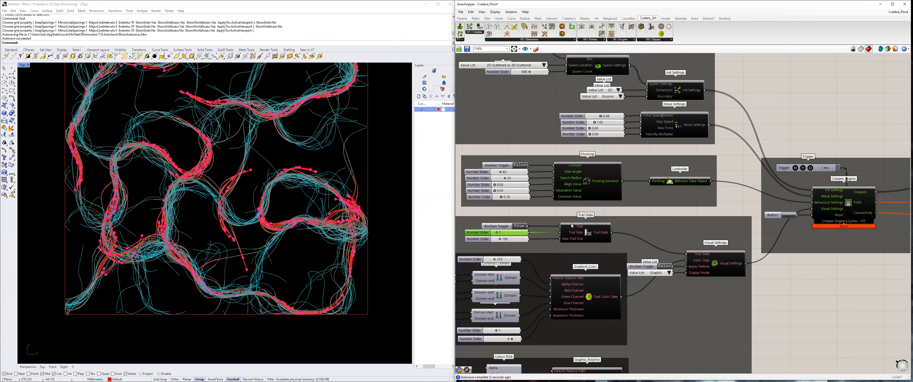
click(795, 168)
right_drag(266, 166, 279, 210)
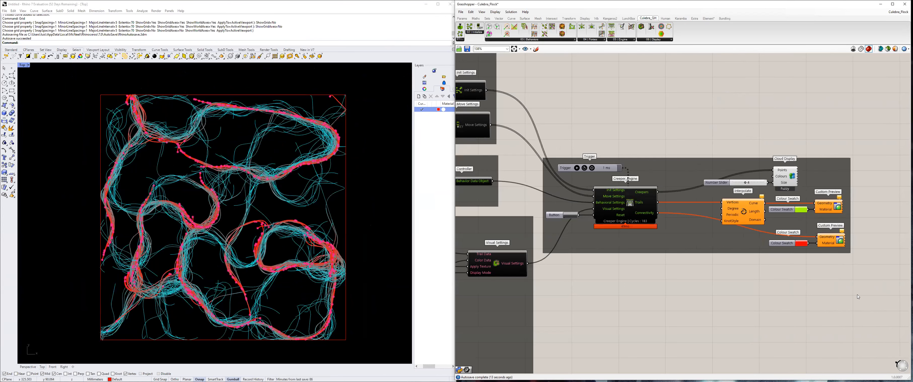
Check the component options of Box Rectangle, Box Spawn, Init Settings and Move Settings in the definition's setup group.
scroll(857, 295, up, 1)
scroll(658, 198, down, 4)
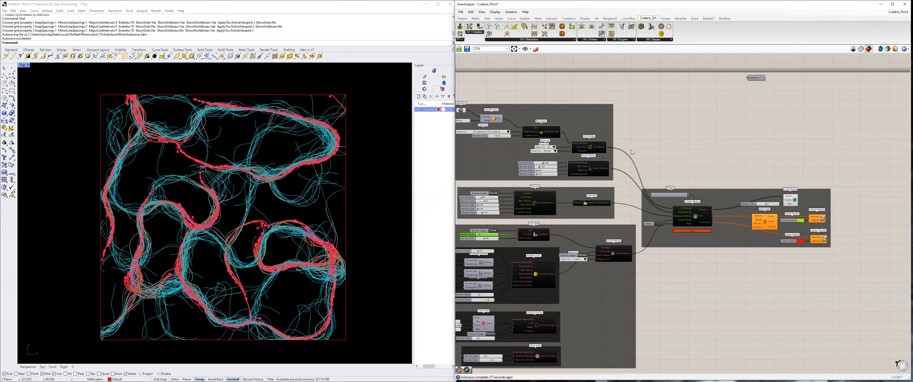
scroll(591, 143, up, 2)
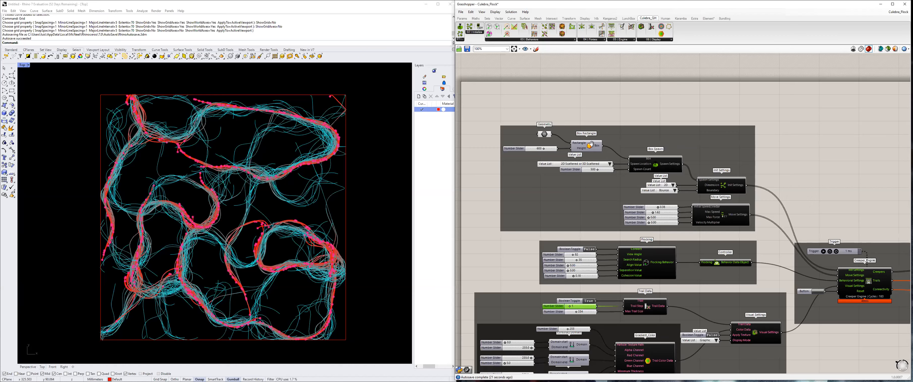
right_drag(591, 144, 566, 137)
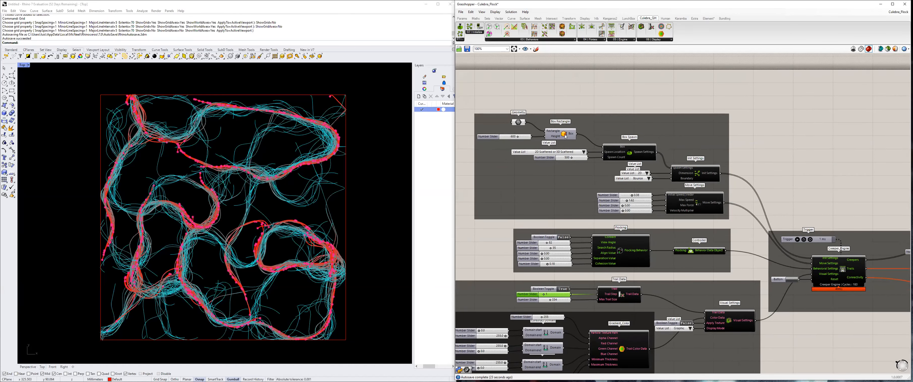
right_click(565, 137)
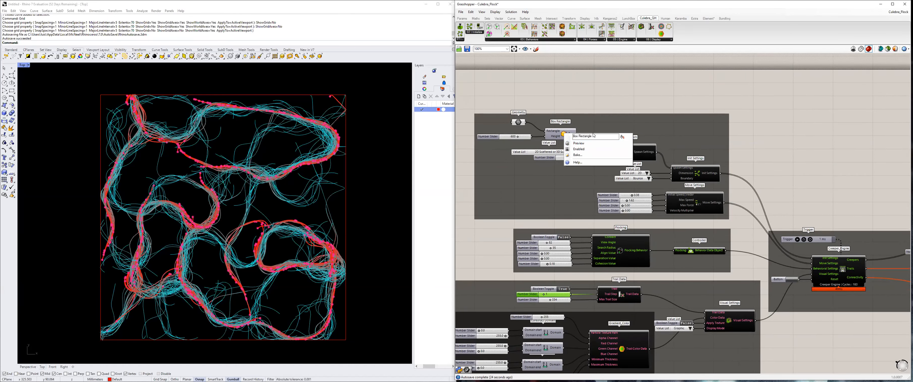
click(685, 163)
right_drag(685, 163, 649, 146)
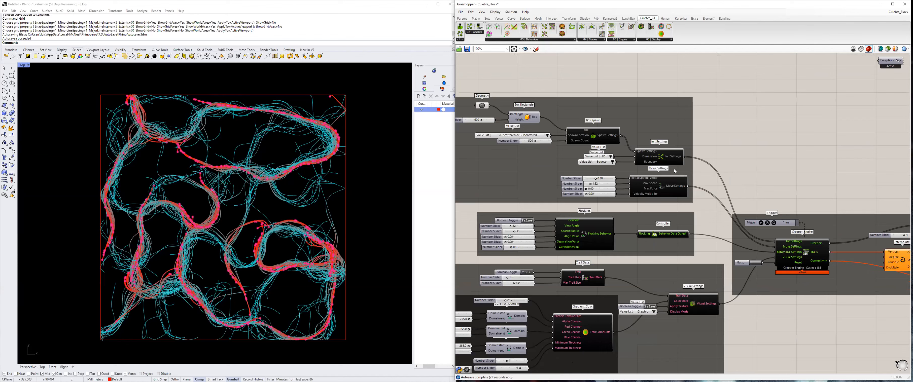
right_click(659, 187)
right_click(659, 149)
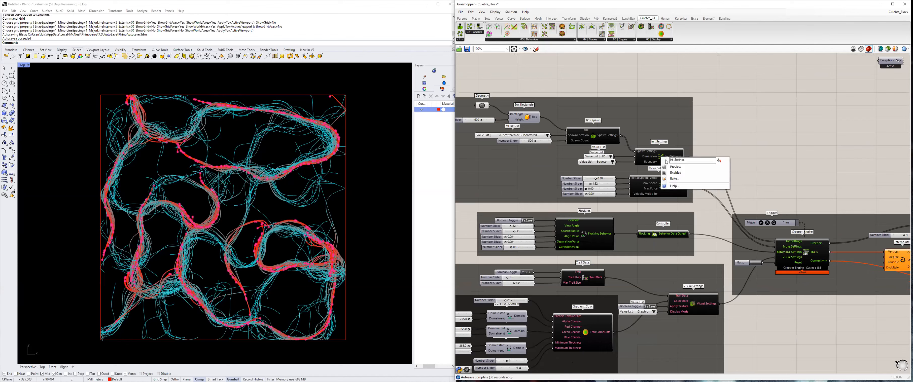
right_click(601, 144)
right_click(535, 120)
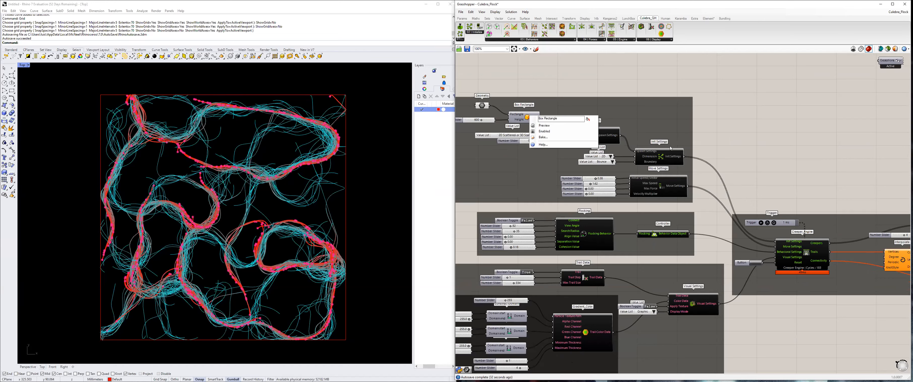
Highlight the Box Rectangle, spawn, init and move settings components together, then clear the selection.
right_drag(602, 170, 641, 173)
drag(483, 76, 743, 209)
ctrl+click(521, 109)
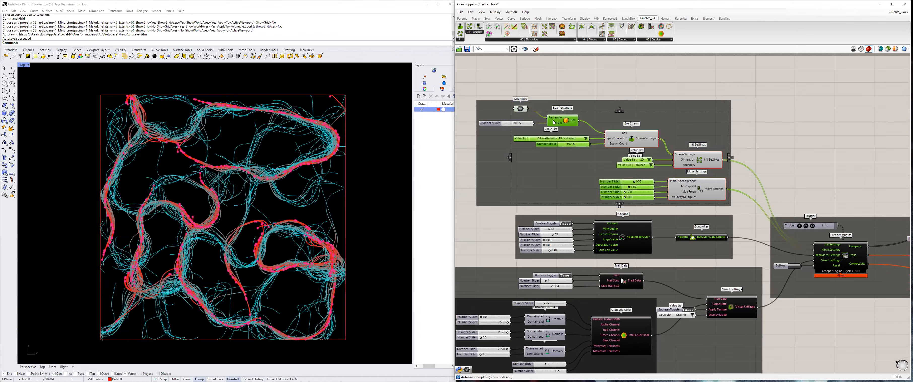
click(732, 117)
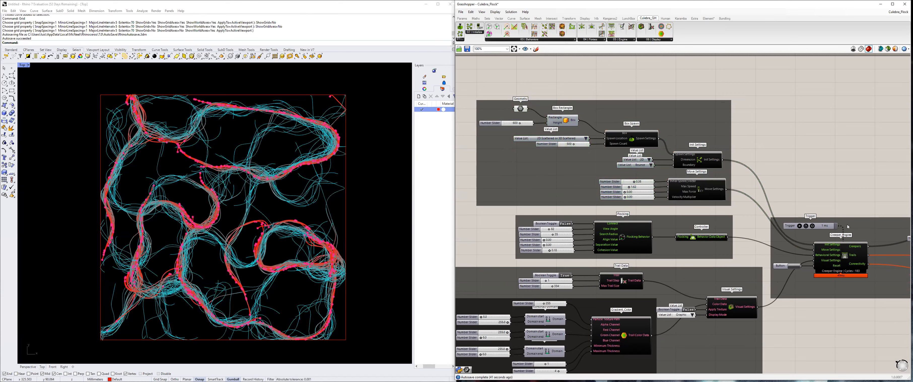
Switch the Display Mode value list feeding Visual Settings to Geometry.
right_drag(820, 238, 688, 183)
scroll(731, 211, up, 1)
click(538, 275)
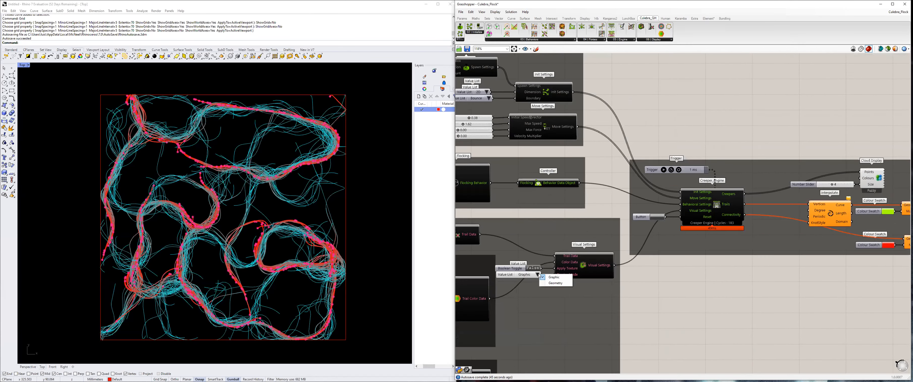
click(553, 282)
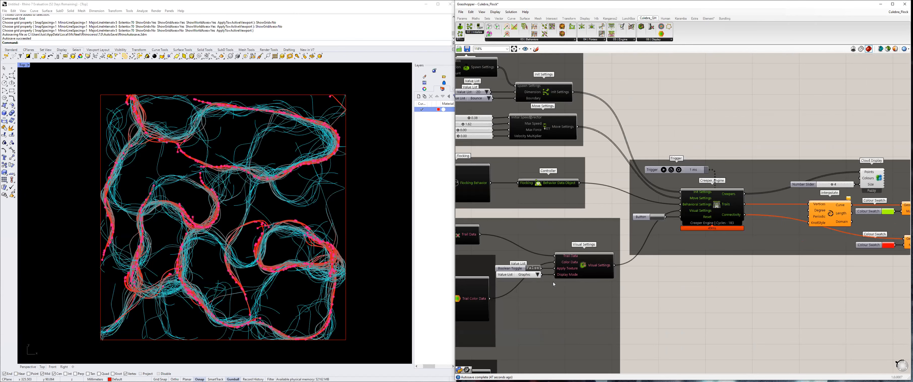
Add a Panel below the Creeper_Engine and connect the engine's Trails output to it.
right_drag(864, 187, 752, 186)
scroll(621, 197, up, 1)
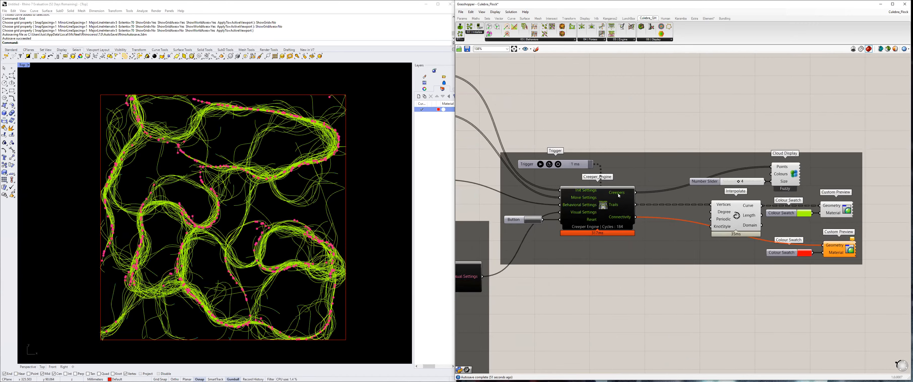
mouse_move(615, 207)
click(737, 215)
double_click(691, 287)
text(panel)
key(Return)
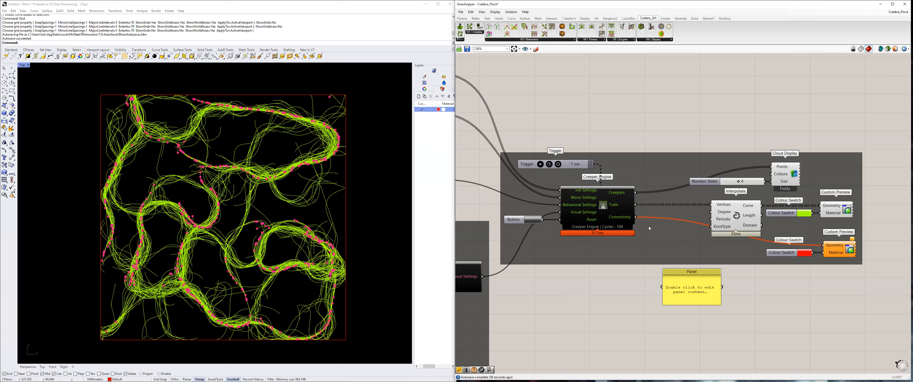
drag(635, 205, 679, 283)
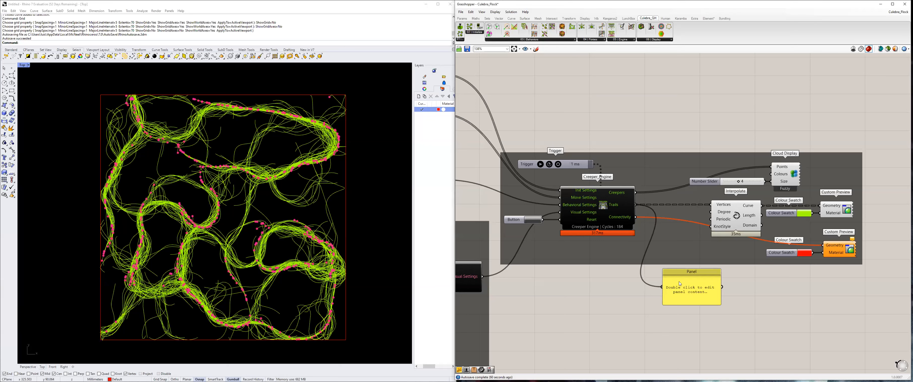
click(668, 271)
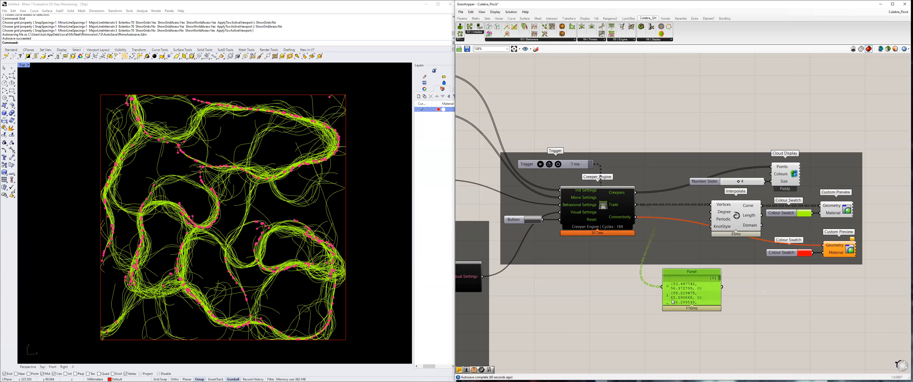
Enlarge the Panel below the Creeper Engine group to read its point coordinates, and delete the Panel.
drag(674, 302, 664, 289)
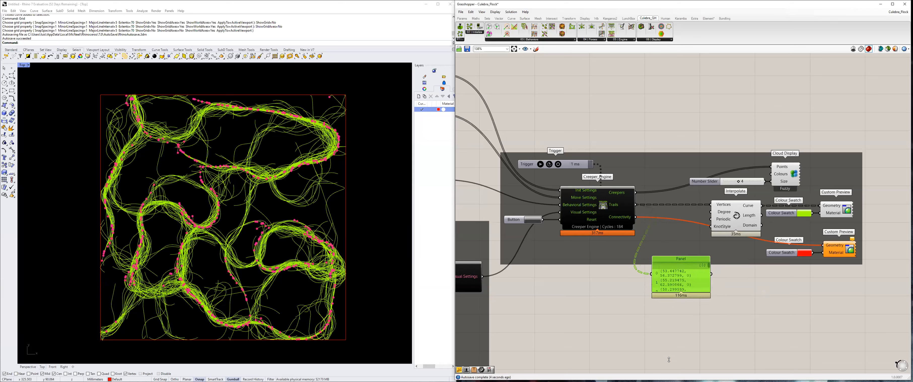
drag(668, 360, 668, 361)
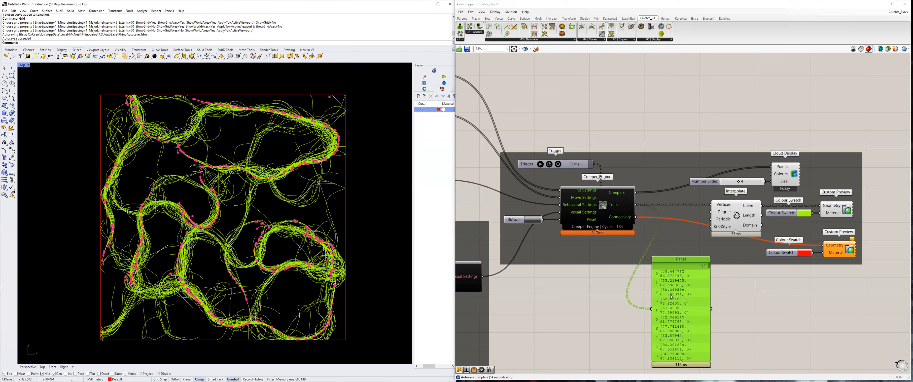
key(Delete)
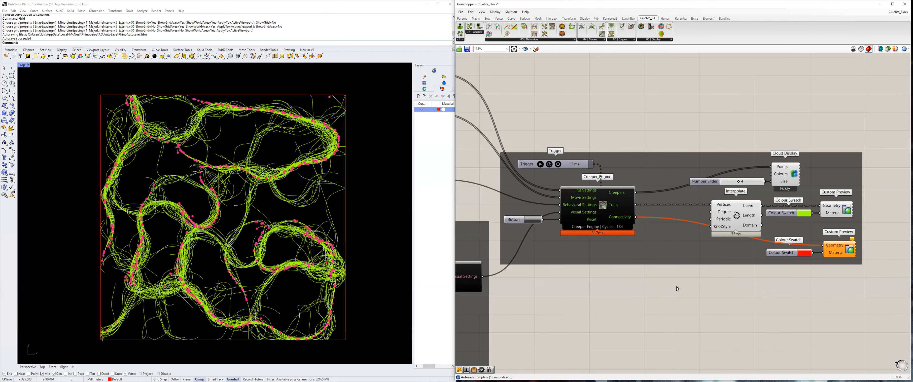
Highlight the Interpolate component's trail curves in the Rhino viewport, and clear the selection.
scroll(705, 232, up, 2)
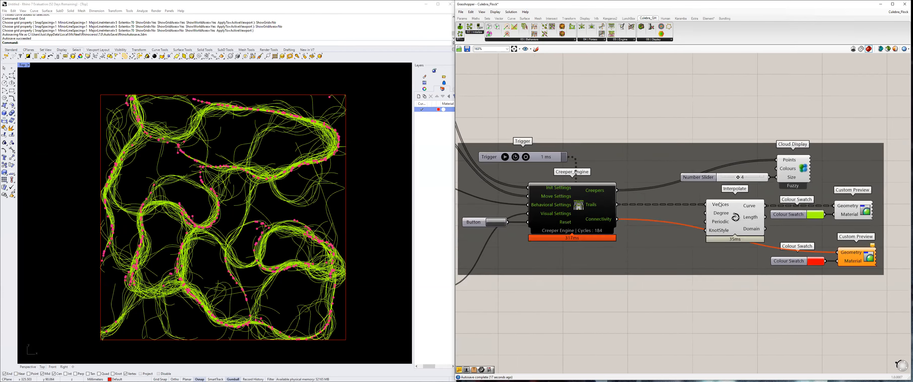
click(731, 224)
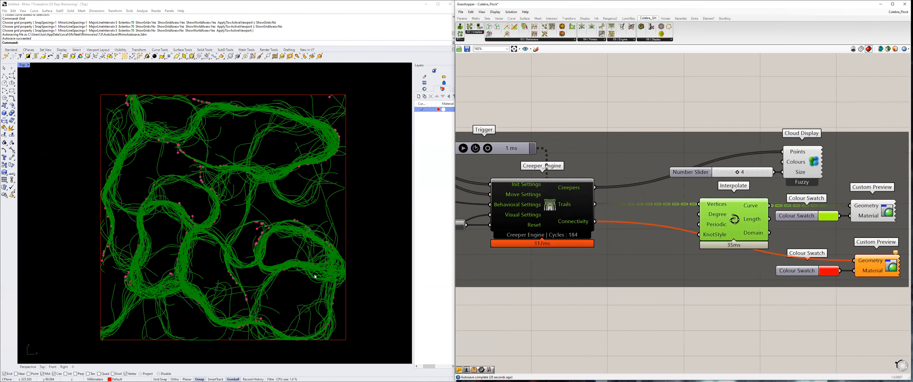
click(641, 344)
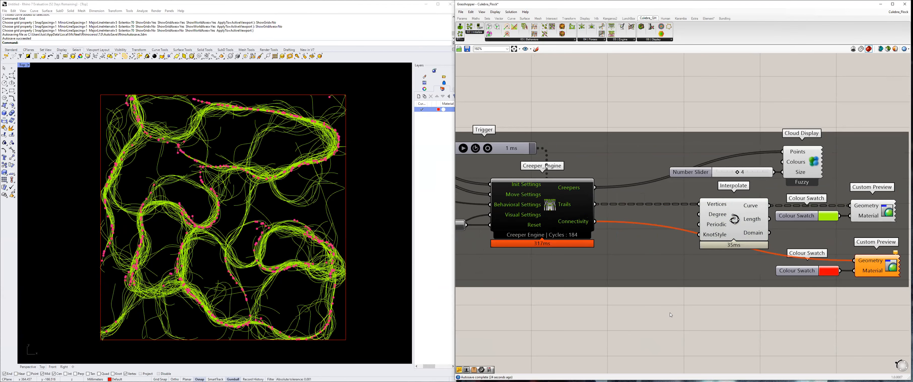
Place a Culebra Controller component on the canvas above the Creeper Engine group.
click(549, 40)
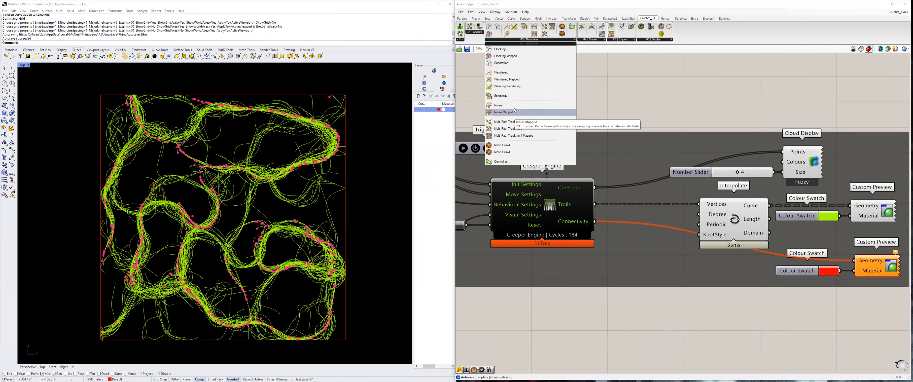
drag(499, 162, 634, 95)
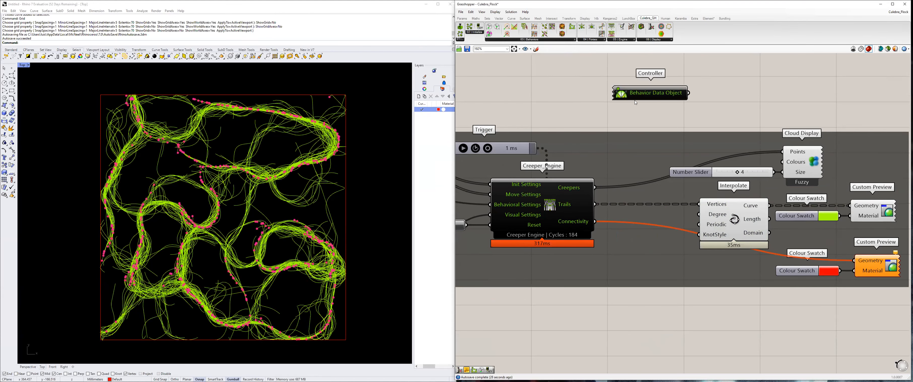
scroll(638, 164, up, 3)
scroll(638, 164, up, 4)
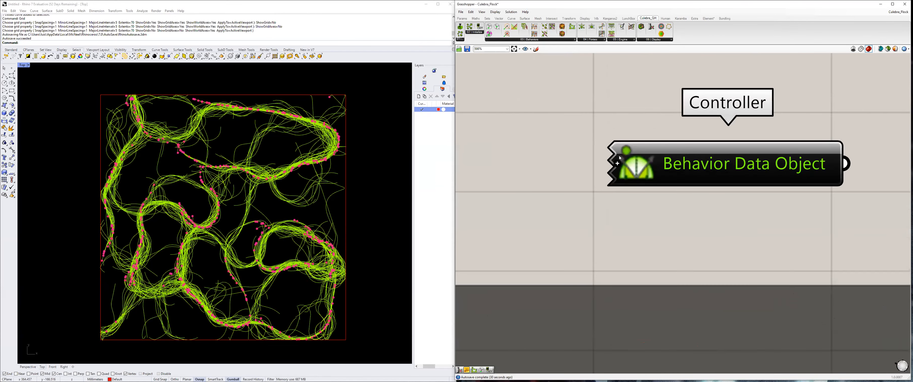
scroll(621, 159, up, 1)
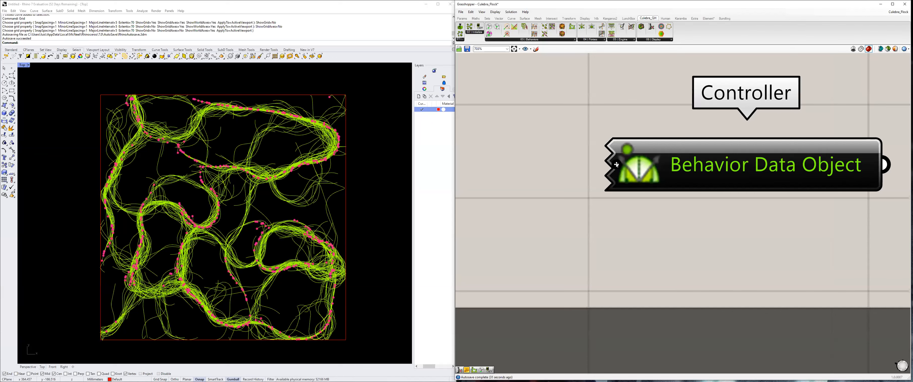
Add two inputs to the new Controller component, and select the component for removal.
scroll(662, 218, down, 1)
scroll(663, 217, down, 3)
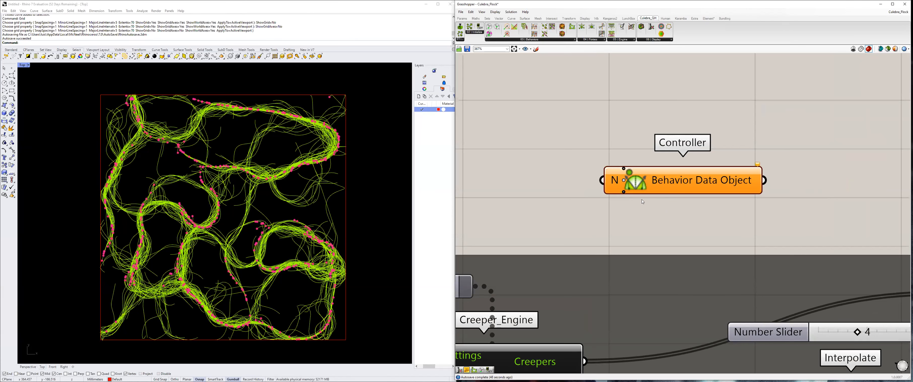
scroll(624, 179, up, 4)
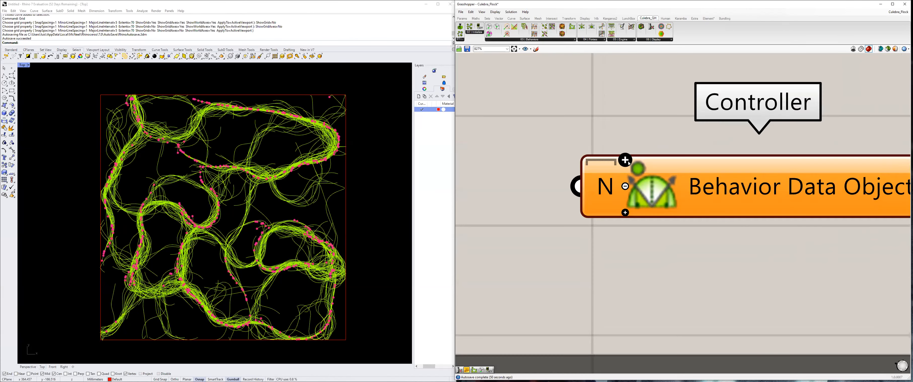
scroll(648, 214, down, 3)
click(696, 209)
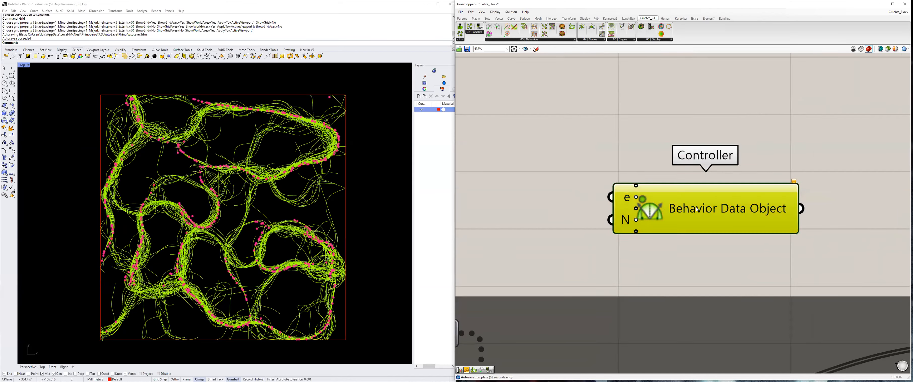
Highlight the interpolated trail curves and view the options of the Display Mode value list feeding Visual Settings.
scroll(672, 230, down, 7)
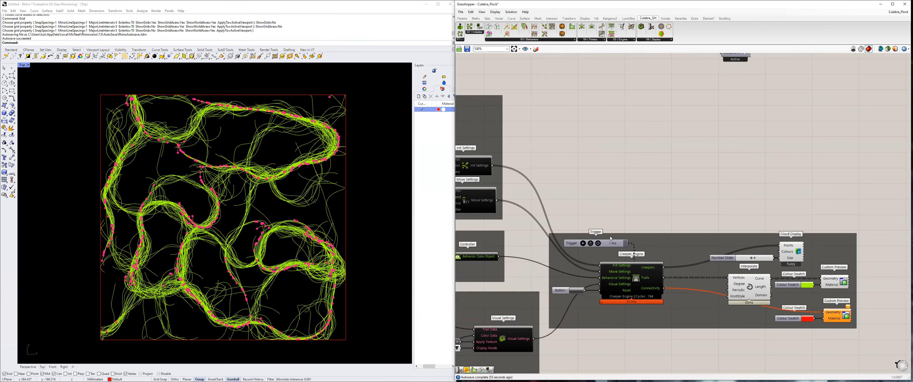
scroll(610, 239, down, 2)
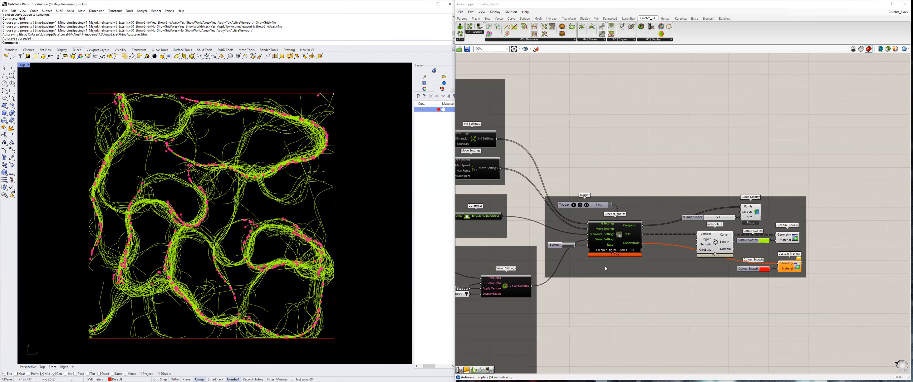
scroll(605, 269, up, 2)
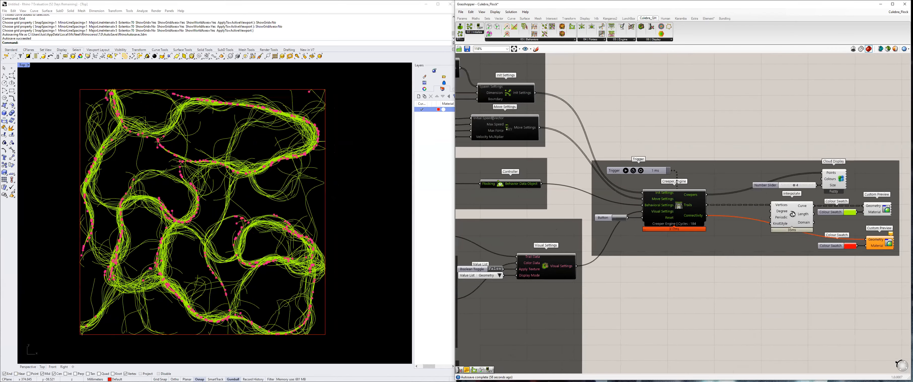
click(793, 215)
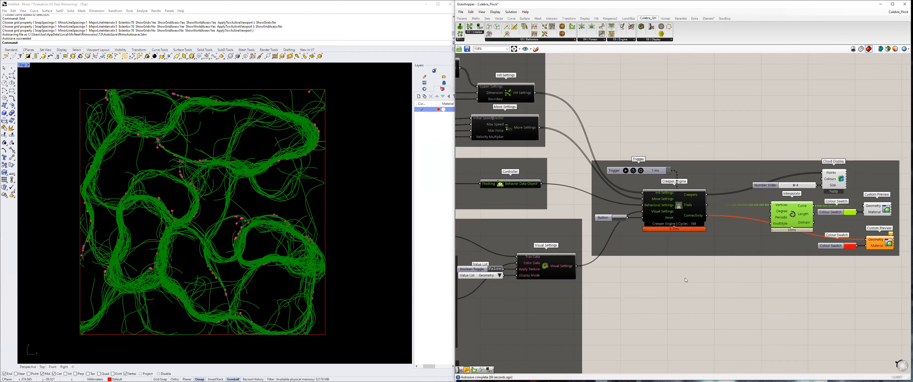
right_drag(544, 282, 650, 260)
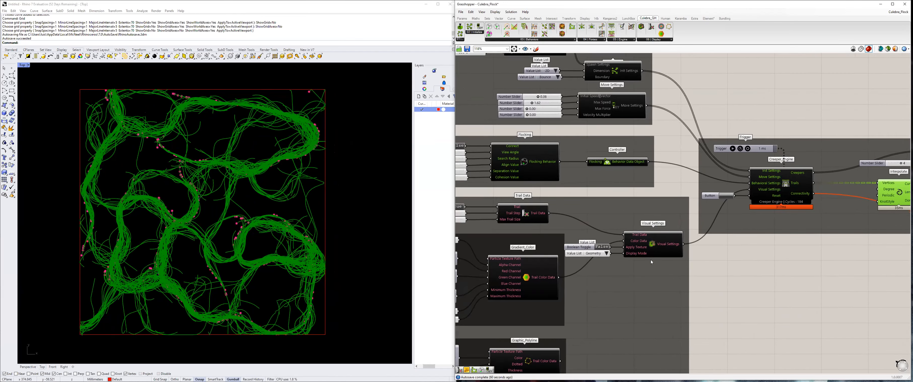
scroll(650, 256, down, 4)
scroll(633, 252, up, 4)
click(625, 258)
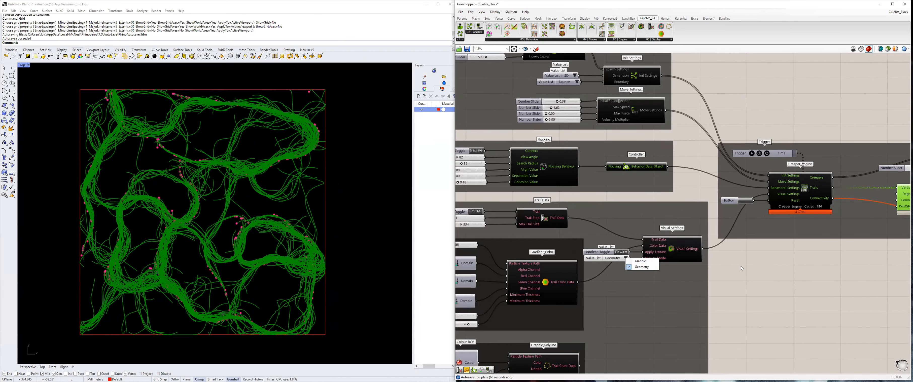
Run the flocking simulation with the Trigger, pause it, and set the Visual Settings Display Mode to Graphic.
click(753, 155)
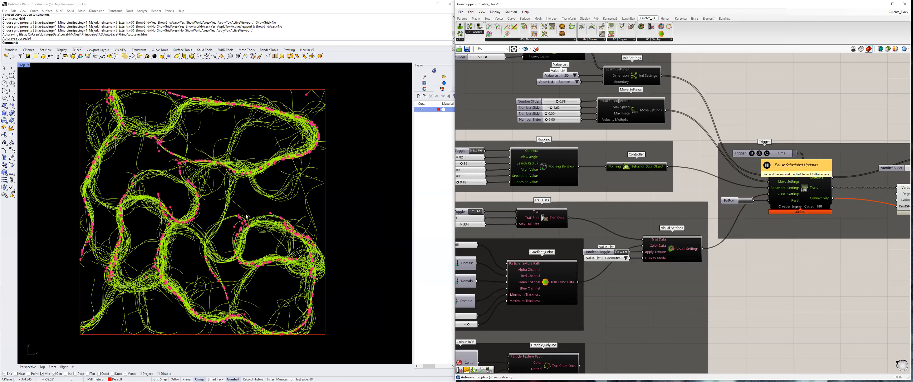
scroll(248, 215, up, 2)
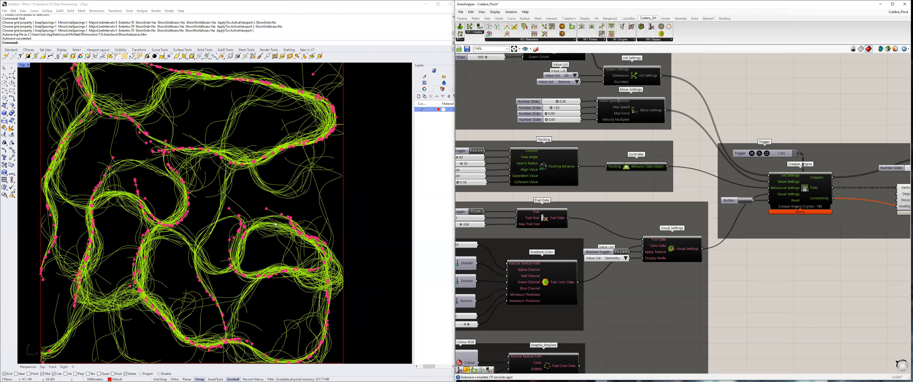
scroll(280, 226, down, 2)
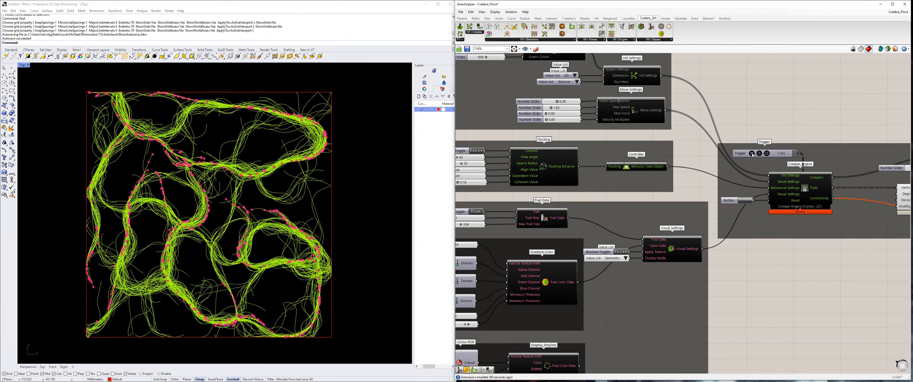
click(626, 258)
click(635, 262)
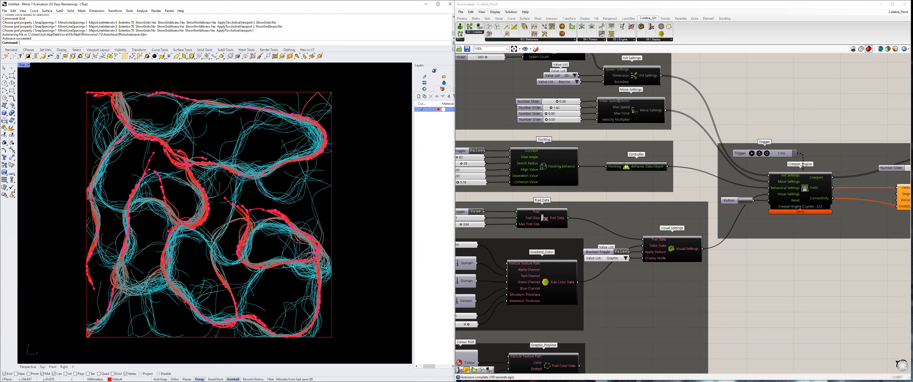
Reset the Creeper Engine so the creepers return to their starting positions.
right_drag(629, 265, 567, 278)
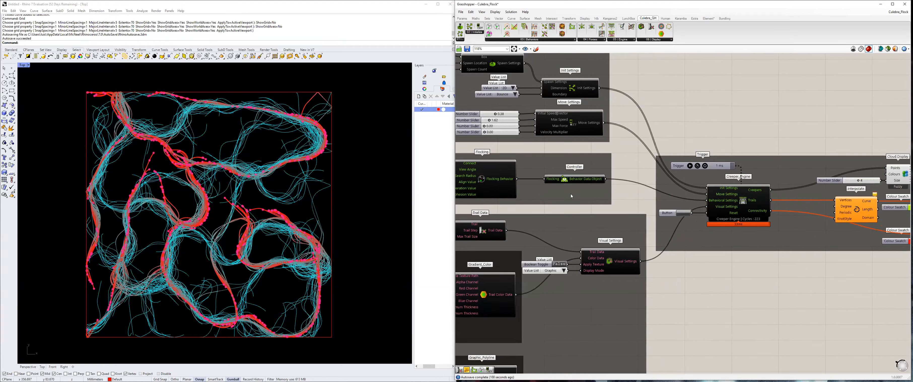
right_drag(571, 196, 676, 192)
scroll(606, 221, down, 2)
scroll(556, 212, up, 2)
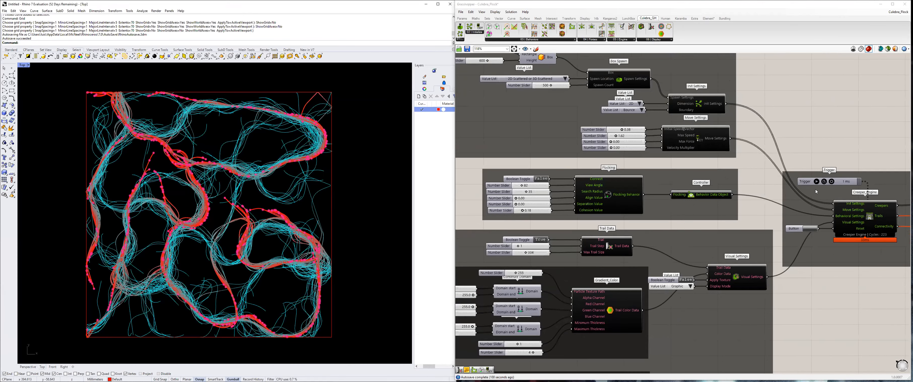
click(810, 228)
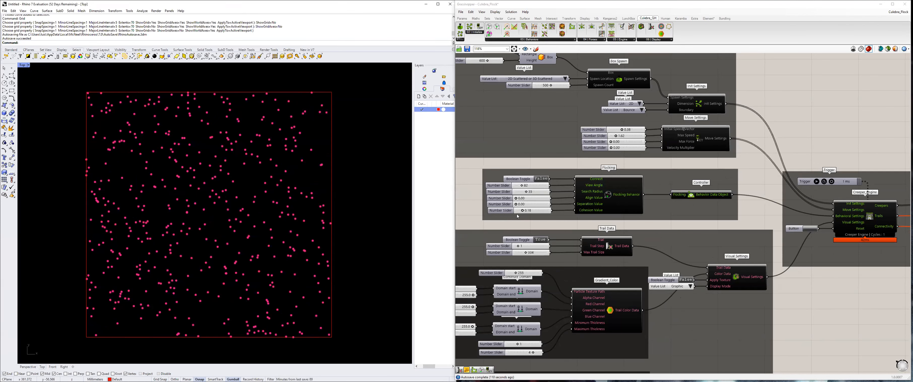
Set the Flocking Cohesion Value to 0.00 and restart the simulation from its initial state.
scroll(531, 195, up, 2)
drag(519, 217, 511, 216)
scroll(735, 222, down, 1)
click(856, 236)
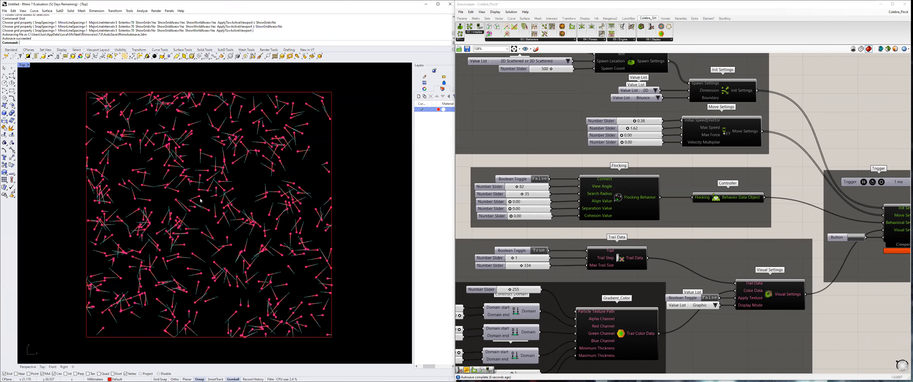
scroll(221, 213, up, 2)
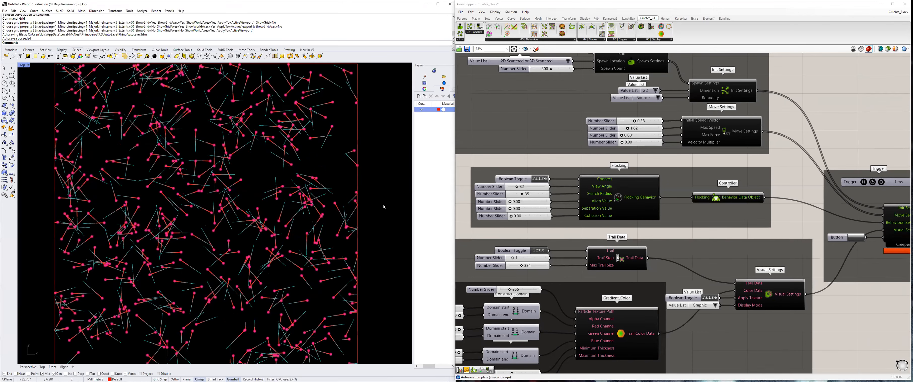
Set the Flocking component's Connect toggle to True and its Search Radius to 32.
double_click(539, 181)
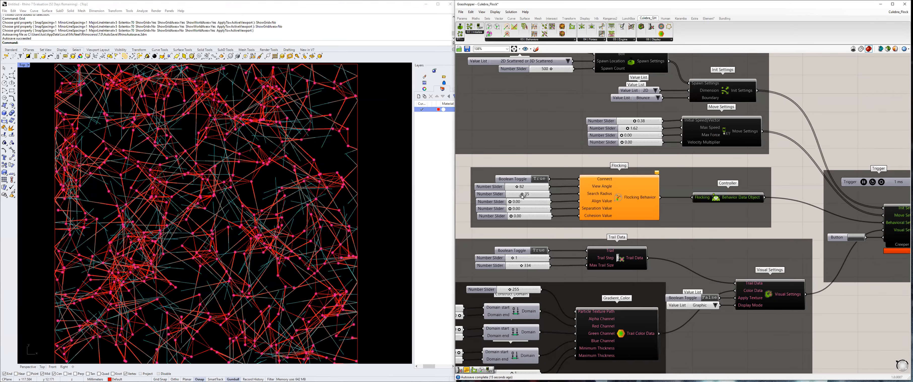
mouse_move(522, 196)
mouse_down()
mouse_move(513, 196)
mouse_move(521, 194)
mouse_up()
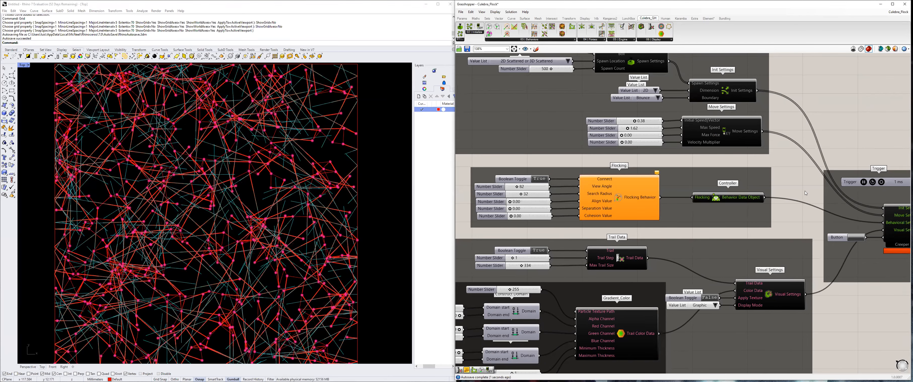
Reset the Creeper Engine simulation and pause its Trigger to view the connectivity lines across the whole boundary.
click(855, 237)
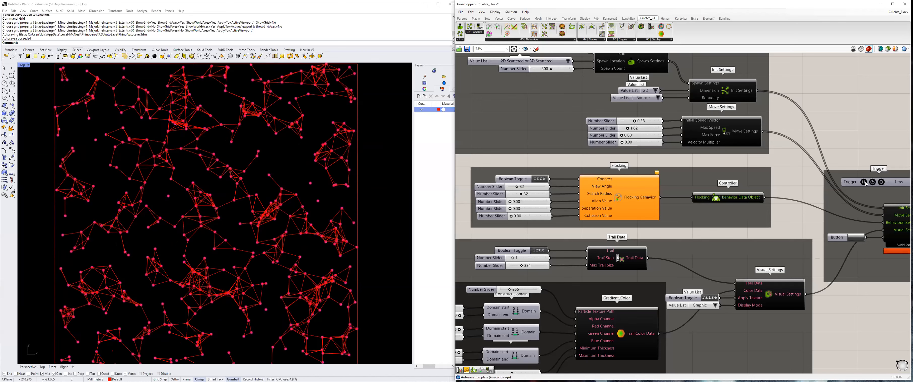
click(863, 182)
click(260, 234)
scroll(260, 234, down, 2)
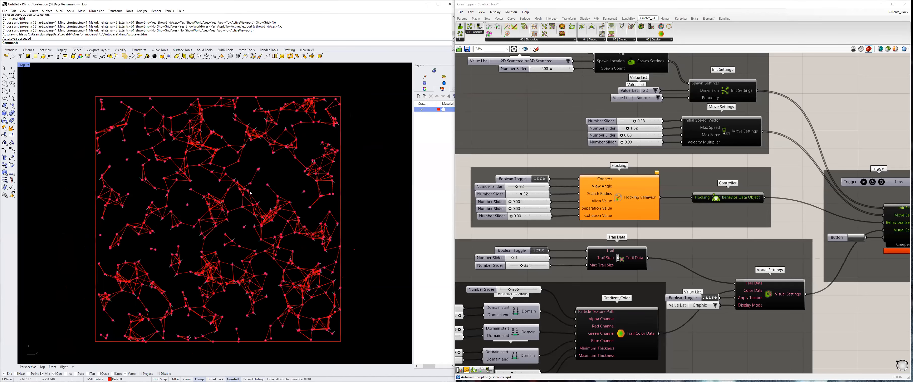
Lower the Flocking Search Radius to 8 to compare connectivity, and raise it to 54.
drag(521, 194, 510, 194)
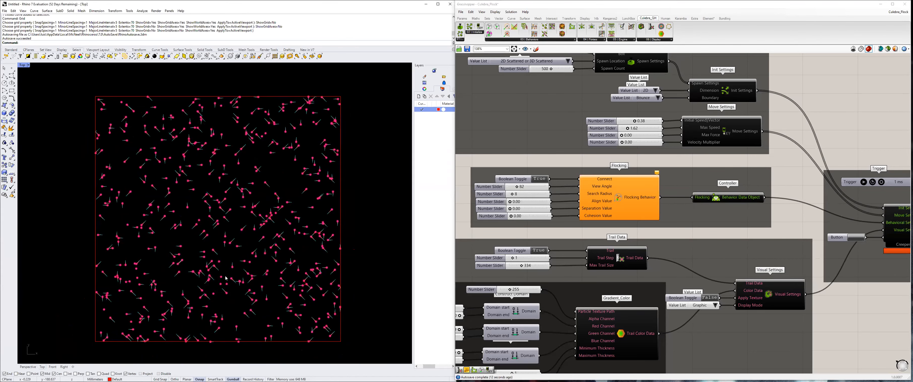
scroll(217, 314, up, 1)
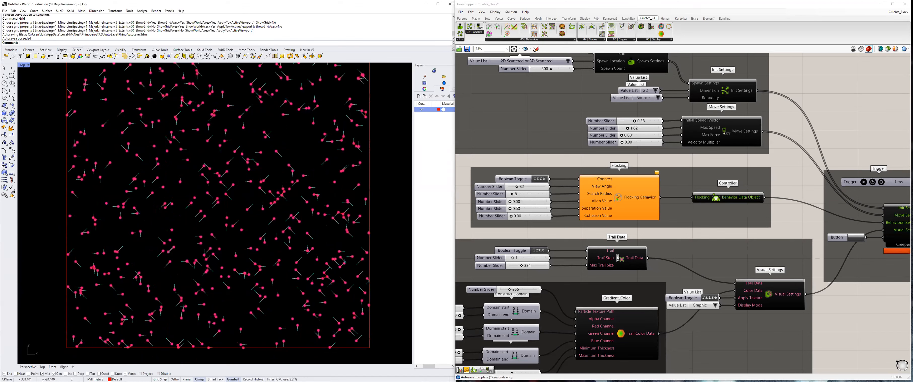
drag(512, 195, 530, 194)
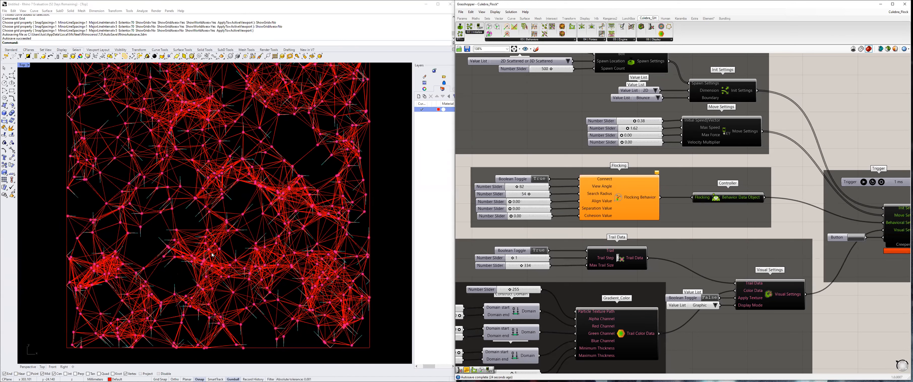
Set the Flocking Search Radius to 45 and Connect to False, and restart the simulation from its initial state.
scroll(212, 253, down, 4)
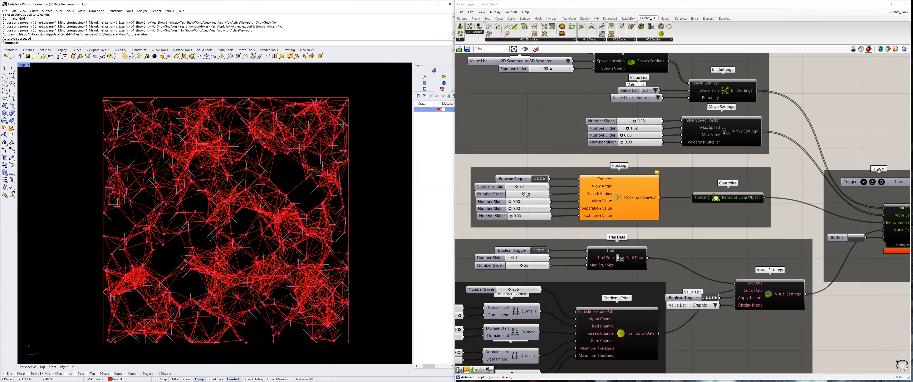
drag(525, 194, 523, 194)
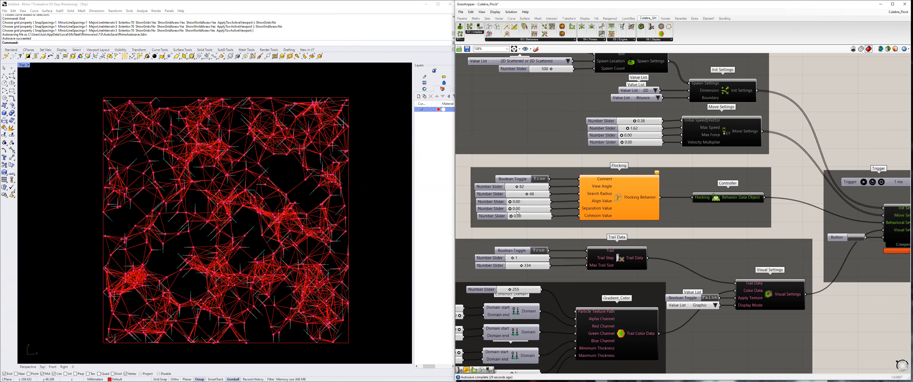
double_click(539, 179)
click(857, 236)
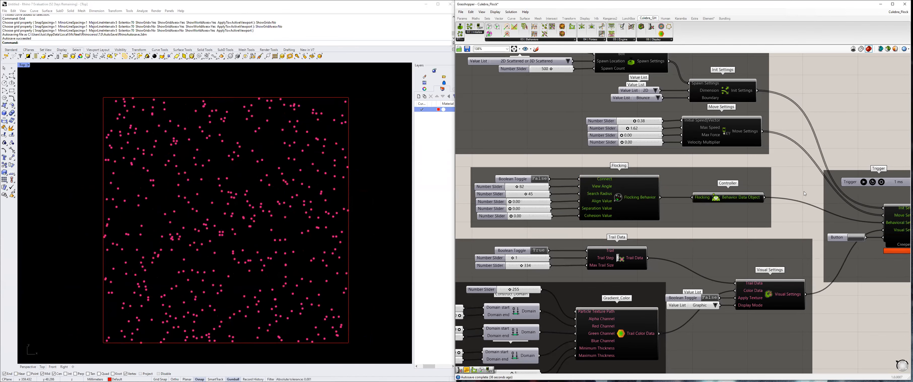
click(862, 182)
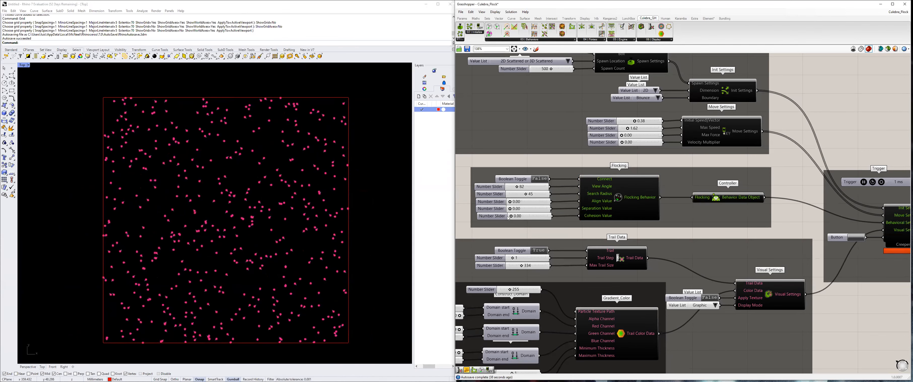
Set the Flocking Cohesion Value to 0.17, the Separation Value to 0.21 and the View Angle to 162.
drag(512, 217, 520, 217)
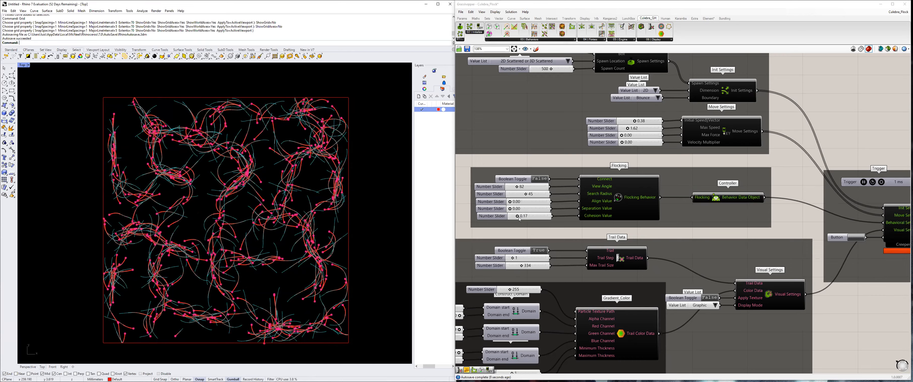
scroll(520, 219, up, 1)
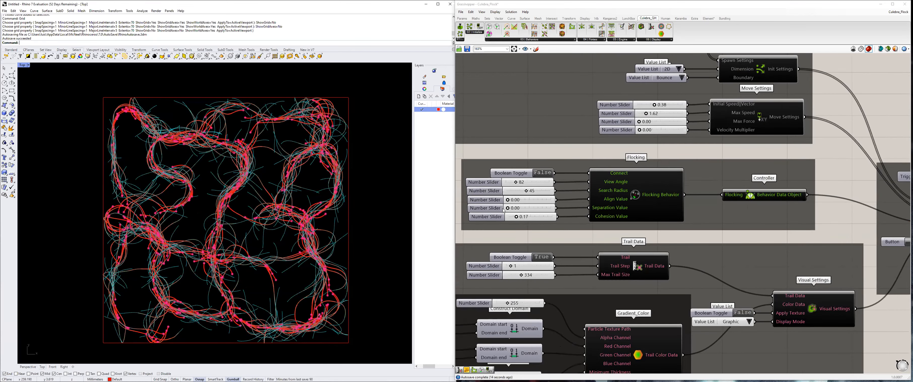
mouse_move(511, 209)
mouse_down()
mouse_move(529, 207)
mouse_move(512, 209)
mouse_move(519, 208)
mouse_up()
drag(515, 182, 526, 182)
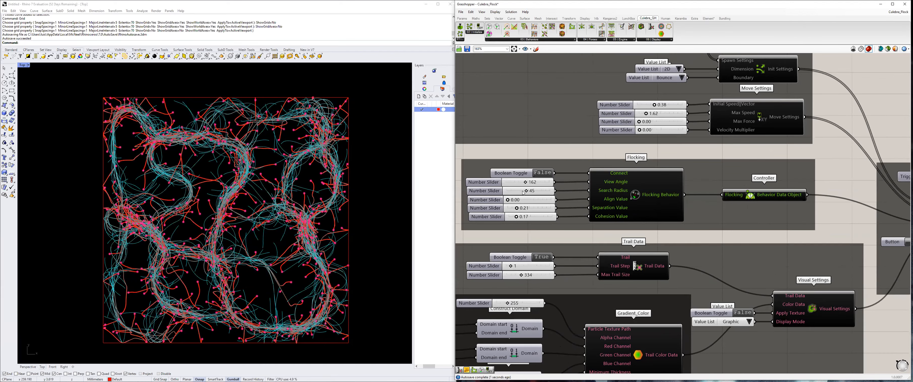
Pause and resume the Trigger, and change the Max Trail Size to 0 and back up to 363.
scroll(518, 211, down, 2)
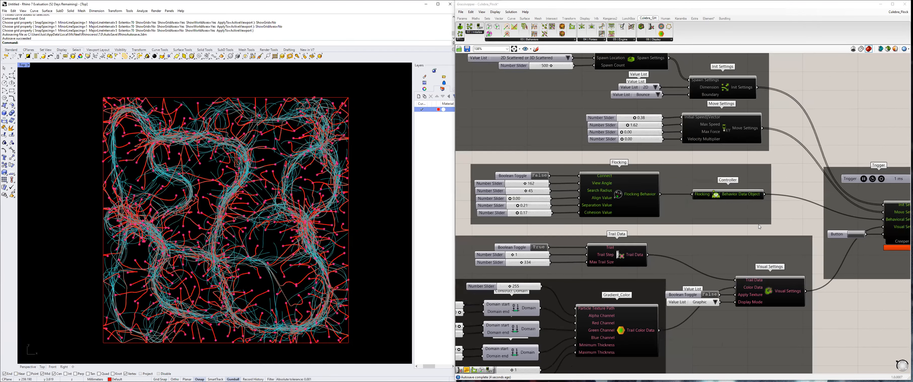
click(863, 179)
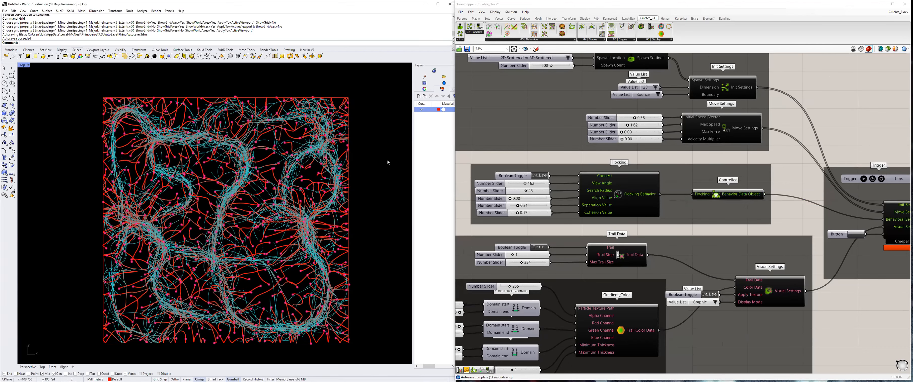
click(863, 179)
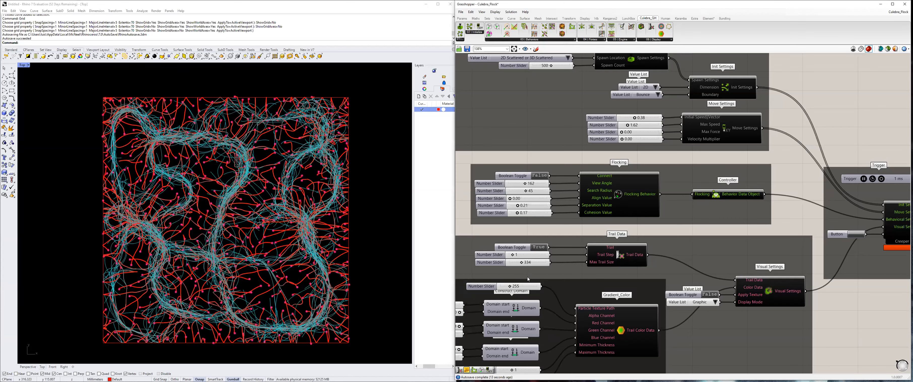
drag(521, 263, 497, 265)
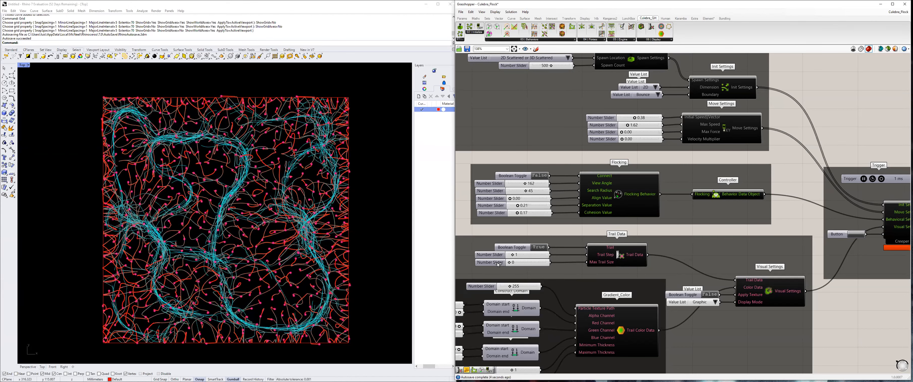
mouse_move(509, 263)
mouse_down()
mouse_move(529, 263)
mouse_move(522, 264)
mouse_up()
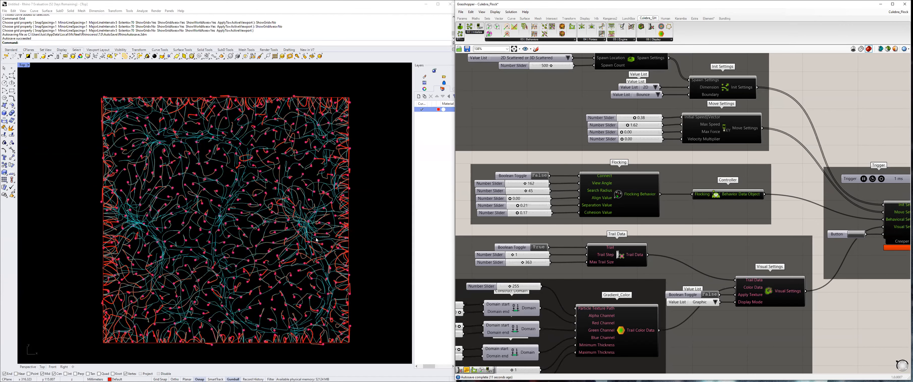
Set the Flocking Separation Value to 0.09 and the Align Value to 0.01, and reset the simulation.
click(339, 164)
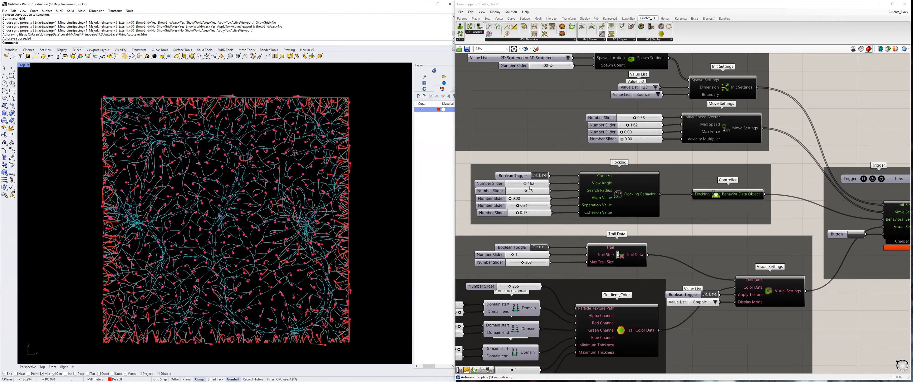
drag(517, 206, 513, 199)
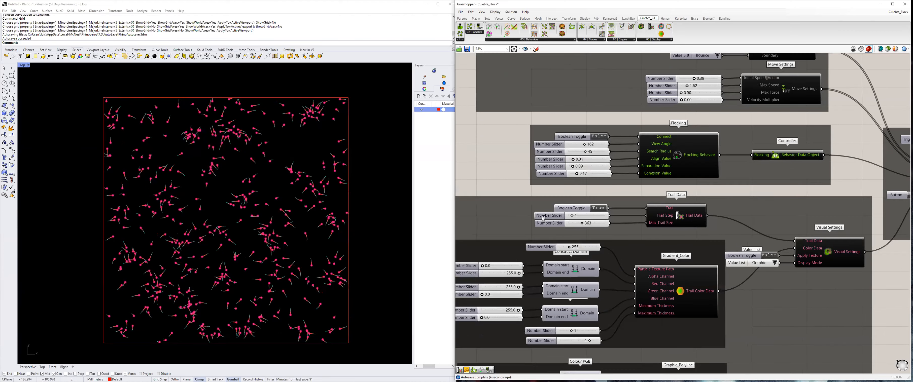
Set the Maximum Thickness of the Gradient_Color component to 3.
right_drag(542, 218, 542, 220)
right_drag(526, 245, 518, 220)
click(595, 282)
drag(596, 283, 589, 282)
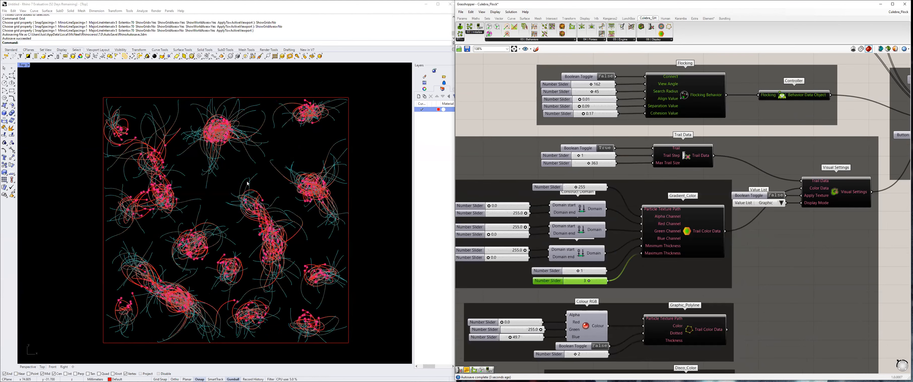
Set the Flocking View Angle to 68 and the Align and Separation Values to 0.00, rerun the simulation from its start and pause it.
right_drag(906, 89, 865, 96)
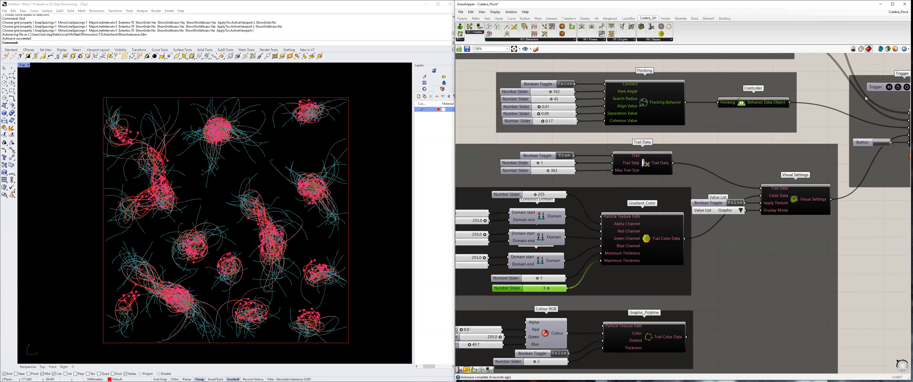
right_drag(710, 167, 685, 175)
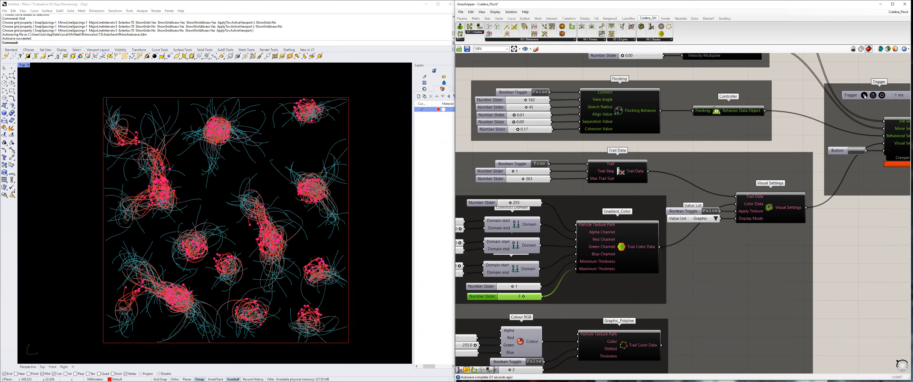
click(856, 151)
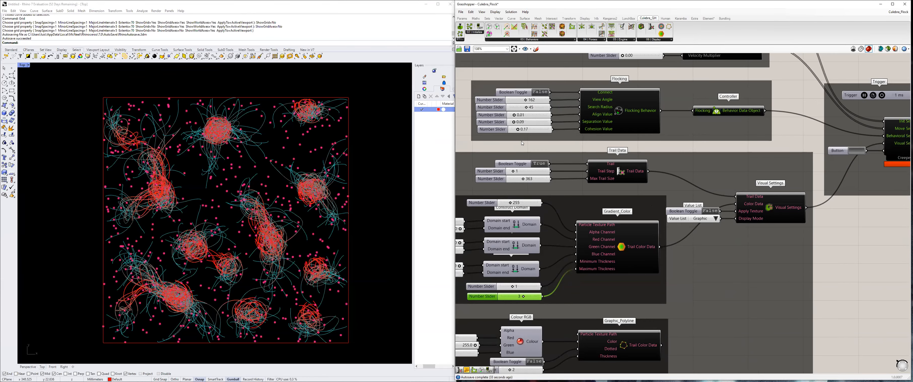
drag(511, 123, 516, 101)
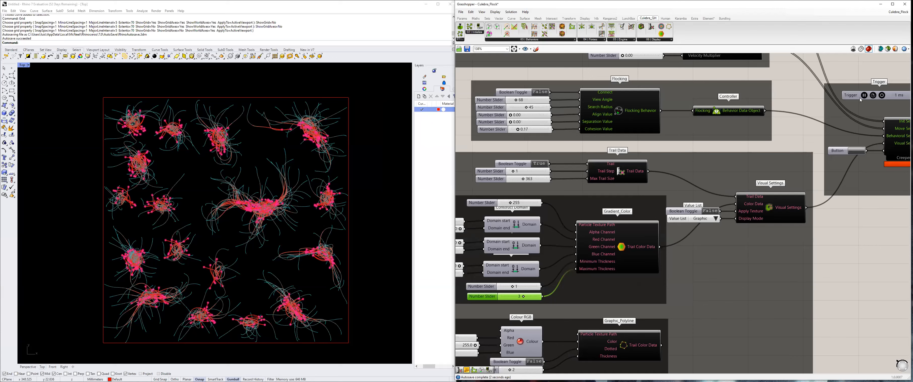
click(856, 150)
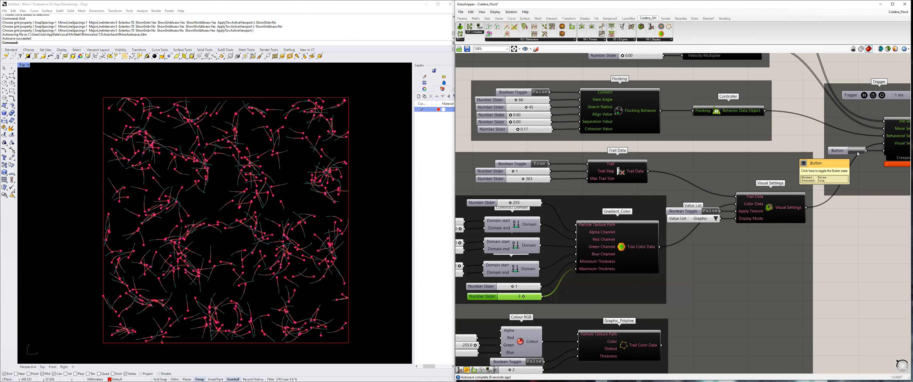
click(864, 95)
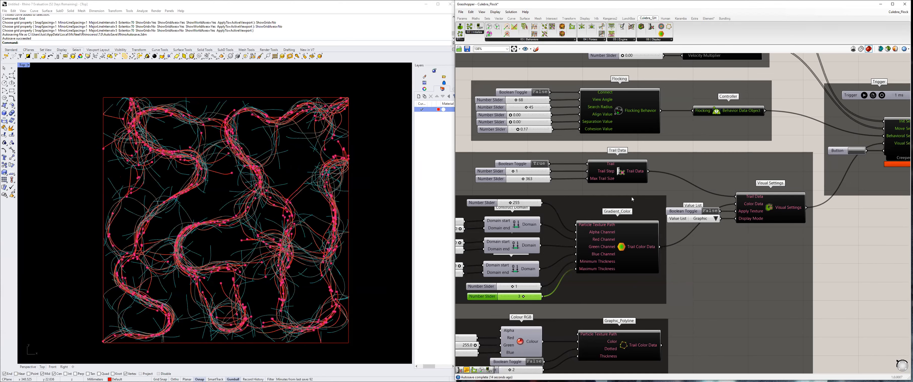
Set the Trail Step to 0 and switch the Visual Settings Display Mode to Geometry.
right_drag(516, 178, 434, 193)
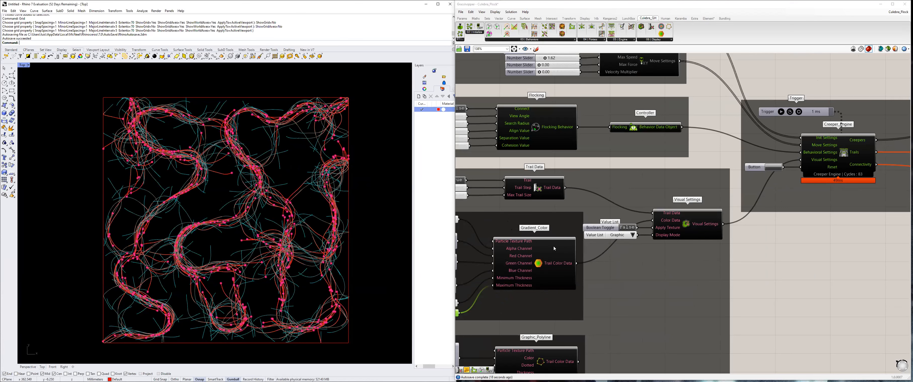
right_drag(553, 246, 647, 247)
scroll(526, 184, up, 3)
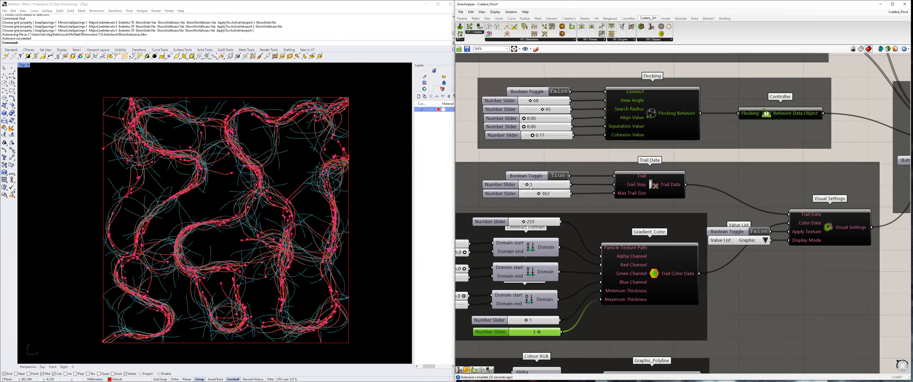
drag(526, 184, 510, 190)
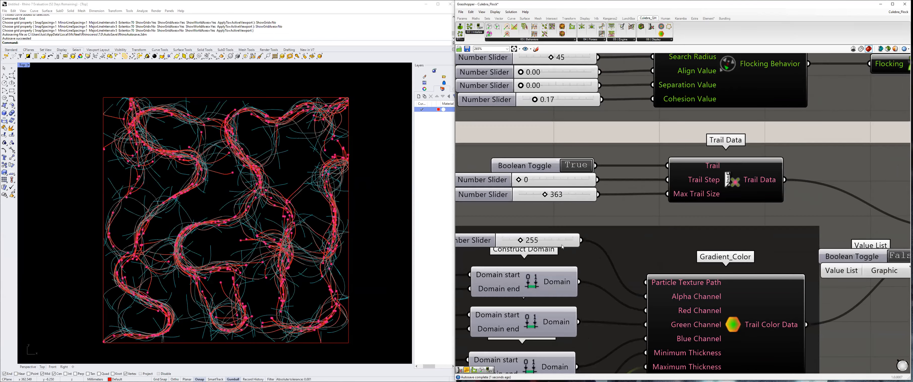
scroll(562, 247, down, 3)
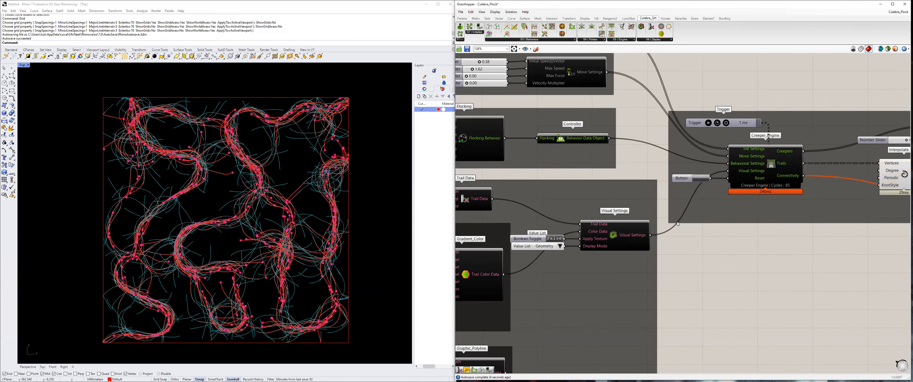
Bake the trail curves from the Interpolate component onto the Default layer.
scroll(651, 212, down, 2)
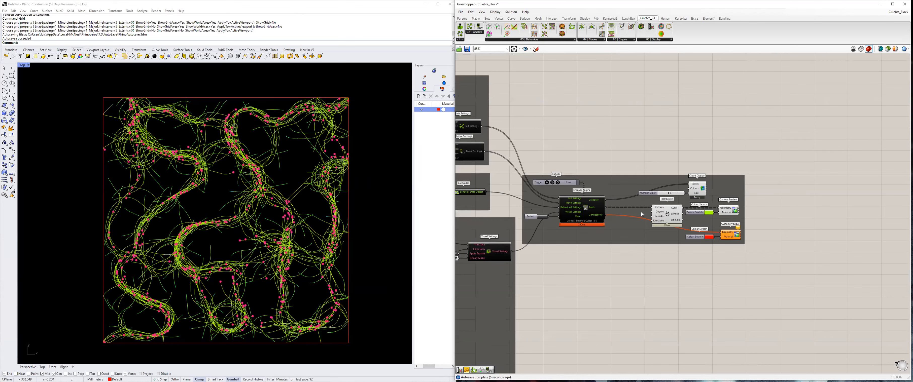
scroll(636, 212, up, 2)
click(646, 234)
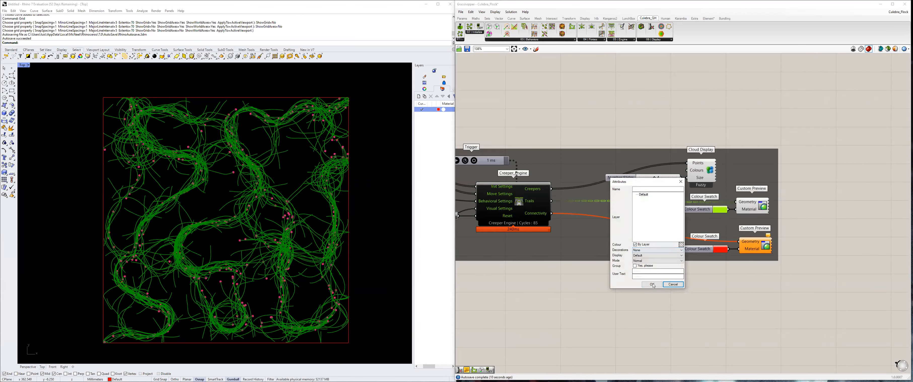
Select the baked trail curves without the square boundary and move them beside the Grasshopper preview.
scroll(236, 235, down, 8)
drag(155, 153, 336, 304)
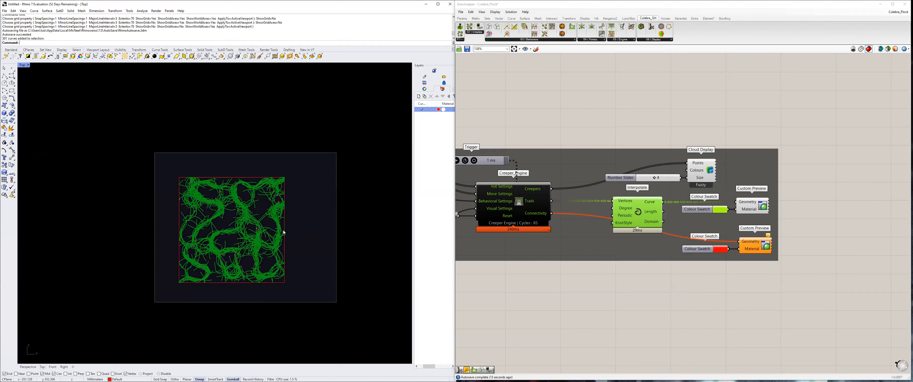
scroll(222, 211, up, 2)
ctrl+click(301, 224)
right_drag(221, 240, 216, 238)
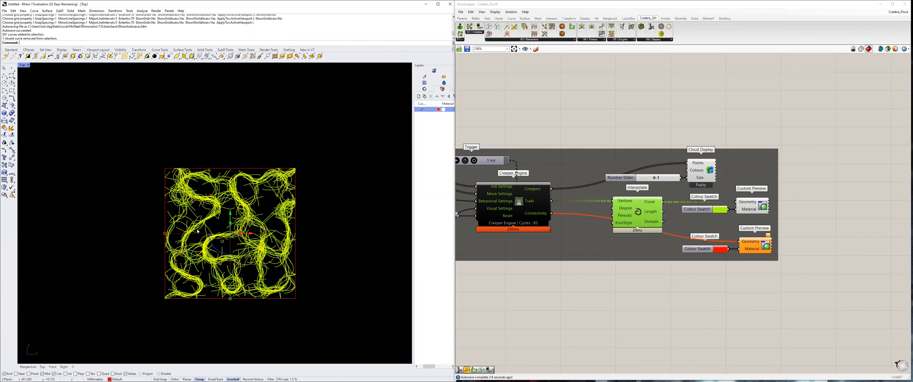
right_drag(396, 227, 346, 224)
drag(304, 256, 303, 256)
click(271, 221)
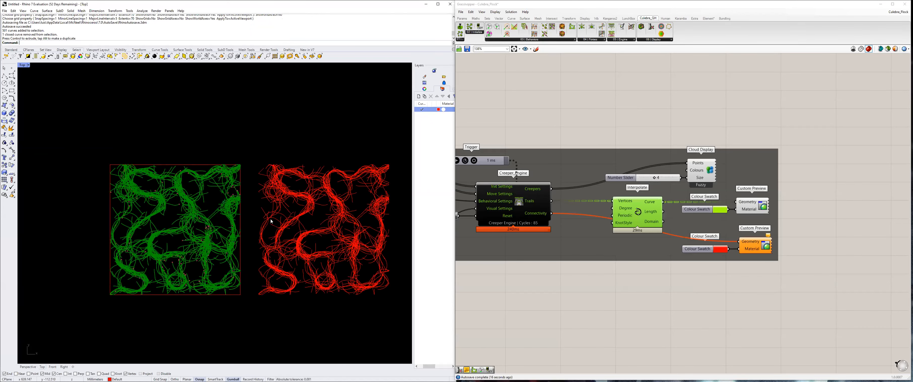
Inspect the baked trail curves up close in Rhino and select the whole set.
scroll(322, 203, up, 5)
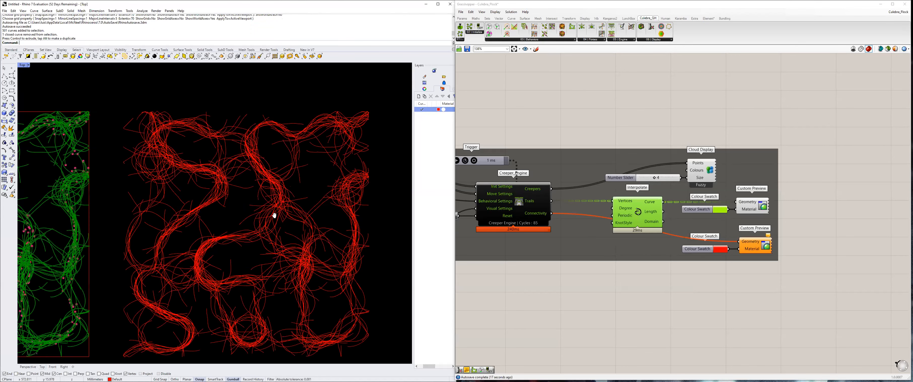
scroll(243, 213, up, 4)
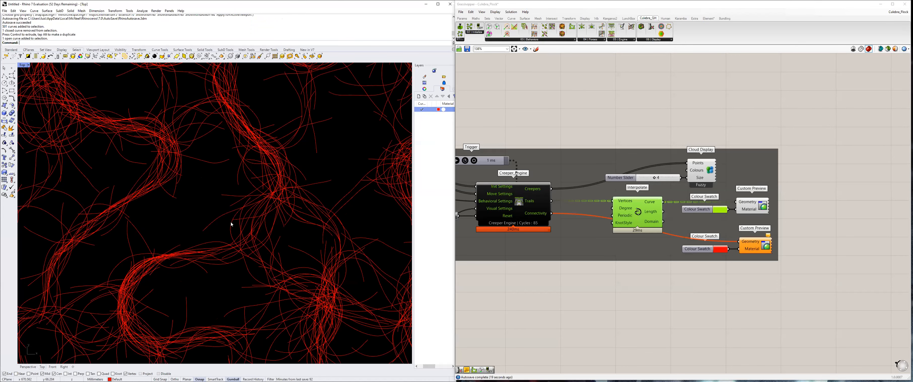
scroll(256, 88, down, 4)
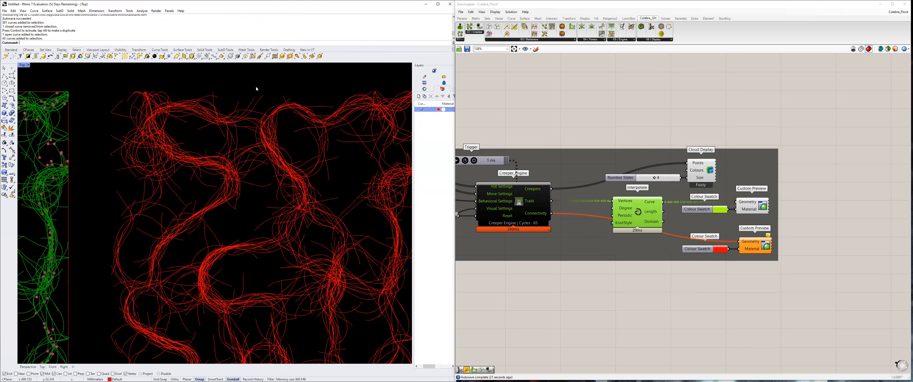
scroll(245, 215, down, 3)
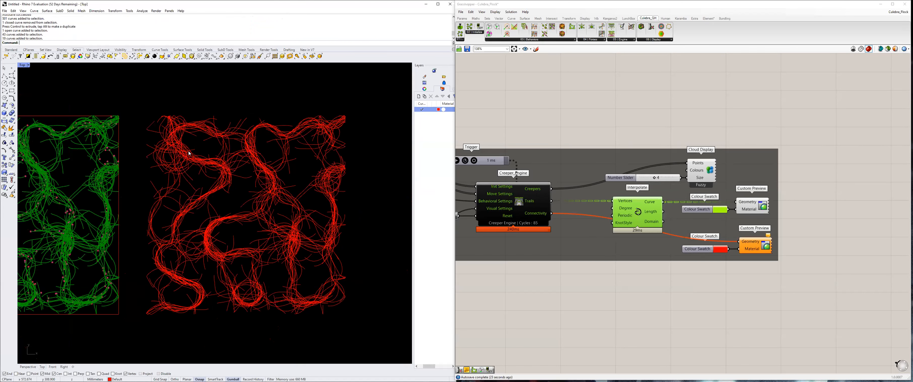
drag(325, 285, 325, 285)
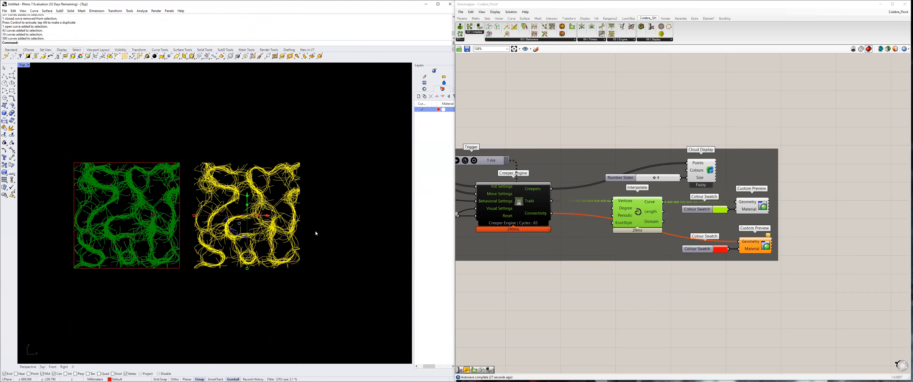
Delete both sets of baked trail curves in Rhino, keeping the square boundary curve.
scroll(308, 233, up, 2)
click(165, 142)
drag(165, 142, 361, 300)
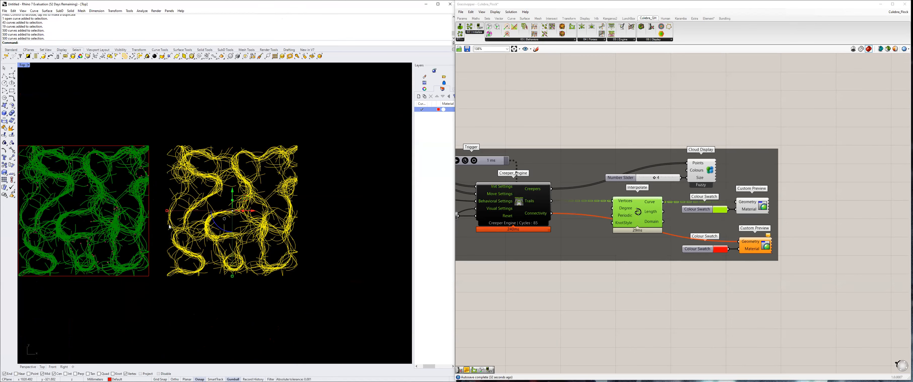
key(Delete)
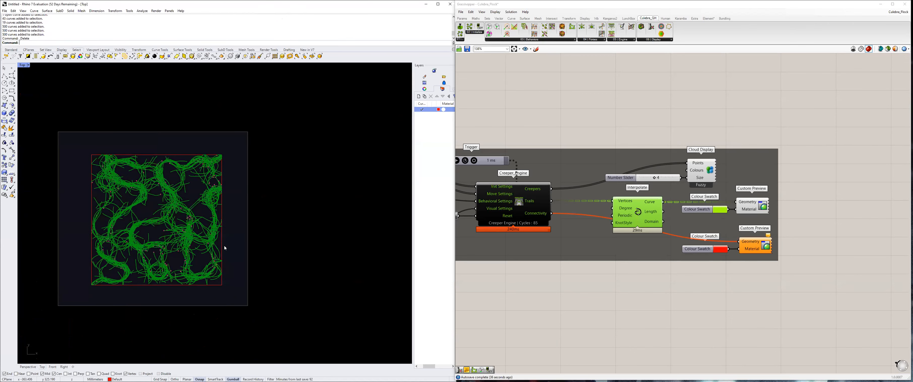
ctrl+click(223, 245)
key(Delete)
Reset the Creeper Engine simulation so the creepers return to their spawn positions.
scroll(160, 214, up, 4)
right_drag(289, 220, 371, 215)
right_drag(510, 258, 646, 258)
scroll(646, 258, down, 3)
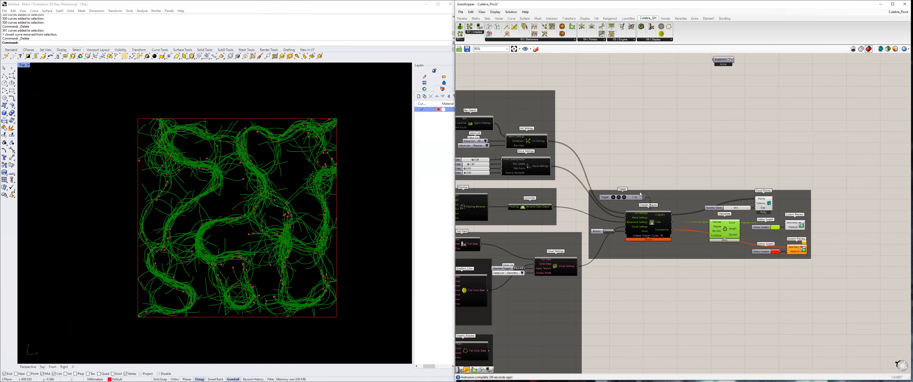
right_drag(647, 215, 758, 265)
scroll(736, 231, up, 1)
click(758, 265)
Set the Init Settings Dimension to 2D and the Boundary to ReSpawn.
right_drag(494, 126, 523, 138)
scroll(524, 140, up, 1)
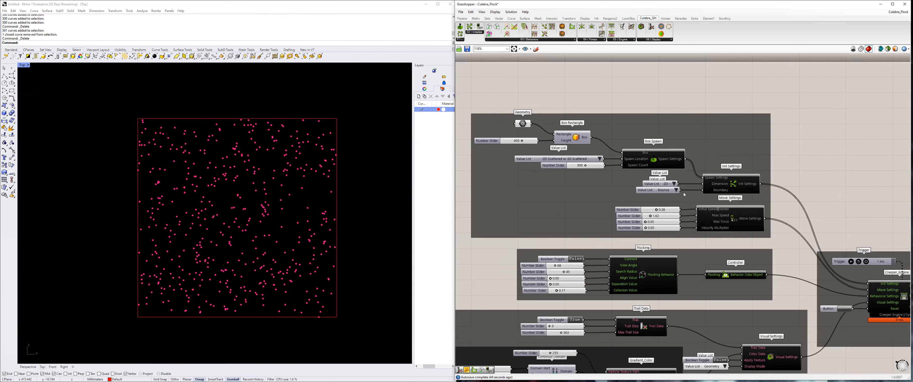
scroll(685, 194, up, 2)
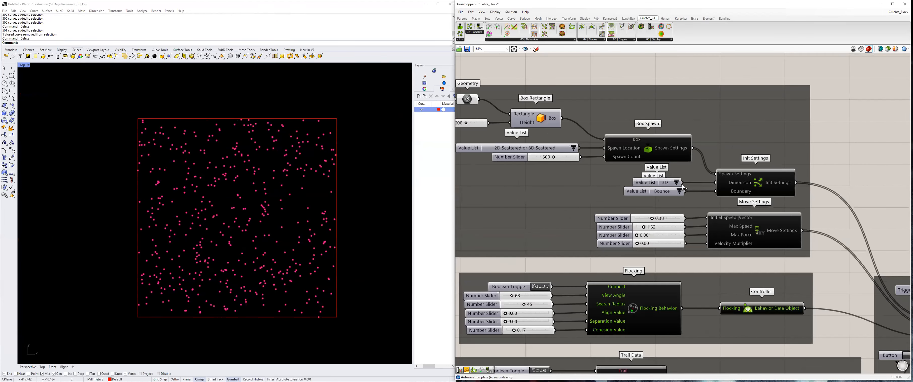
click(676, 183)
click(687, 187)
click(680, 191)
click(689, 197)
scroll(720, 247, down, 4)
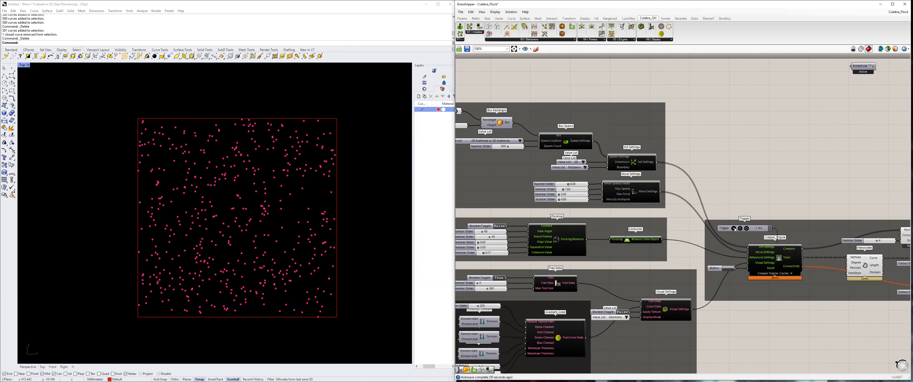
Run the flocking simulation and switch the Visual Settings Display Mode to Graphic.
click(734, 229)
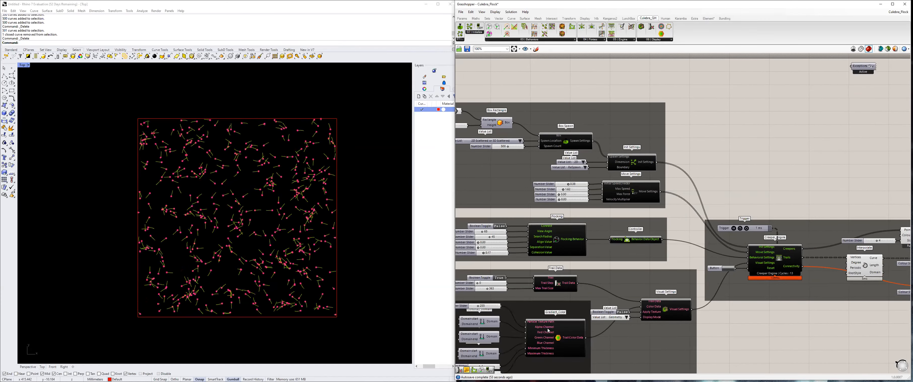
right_drag(617, 330, 616, 316)
click(627, 304)
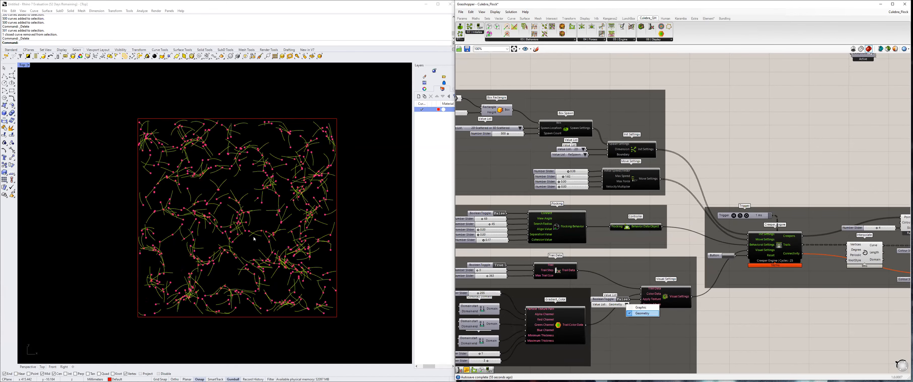
scroll(250, 235, up, 2)
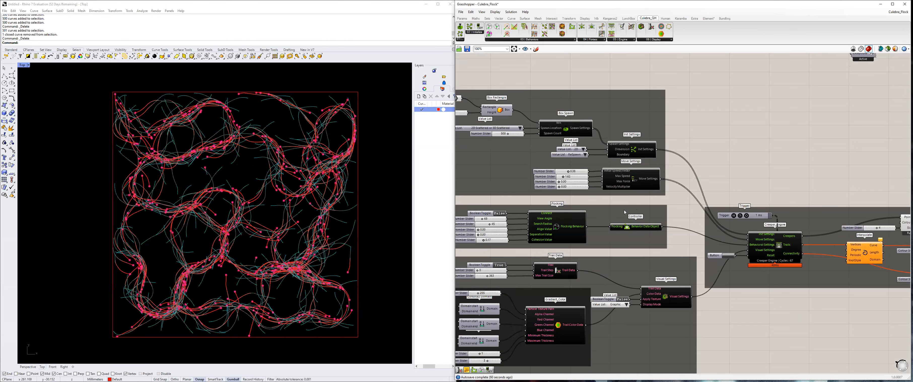
scroll(597, 217, down, 2)
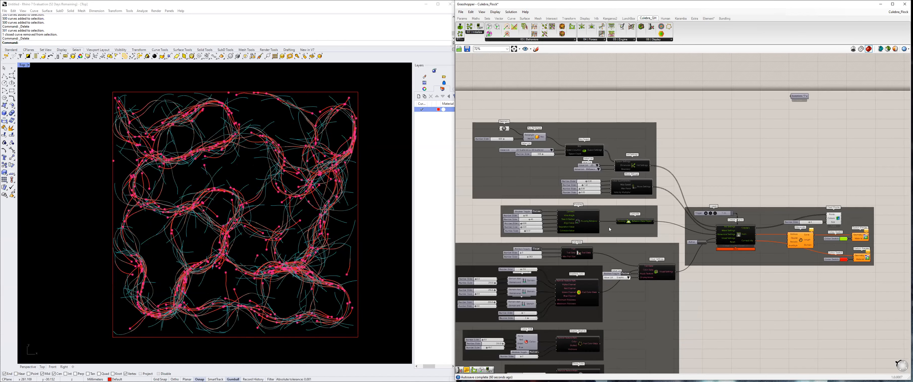
Try the Init Settings boundary option that lets creepers leave the square, and restore ReSpawn.
scroll(609, 230, up, 1)
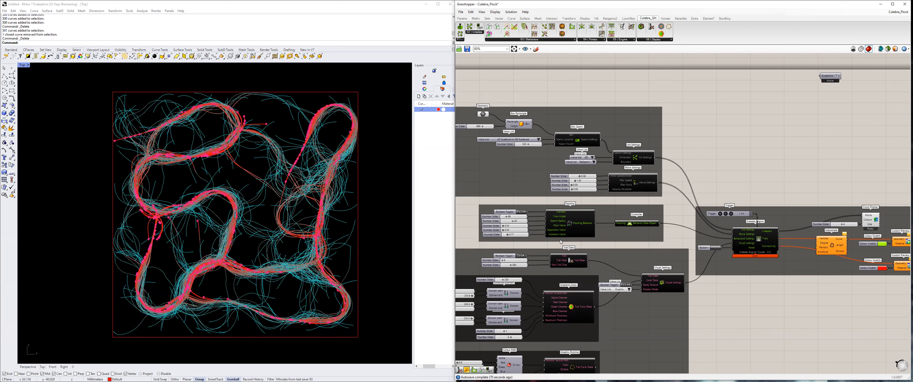
click(593, 163)
click(608, 176)
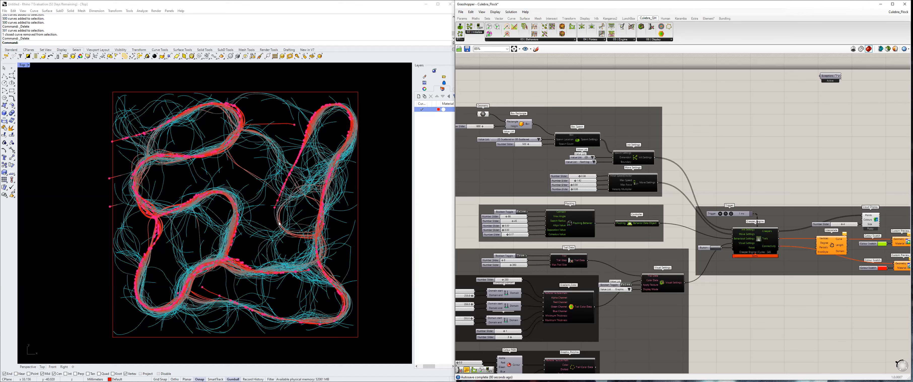
scroll(245, 201, down, 4)
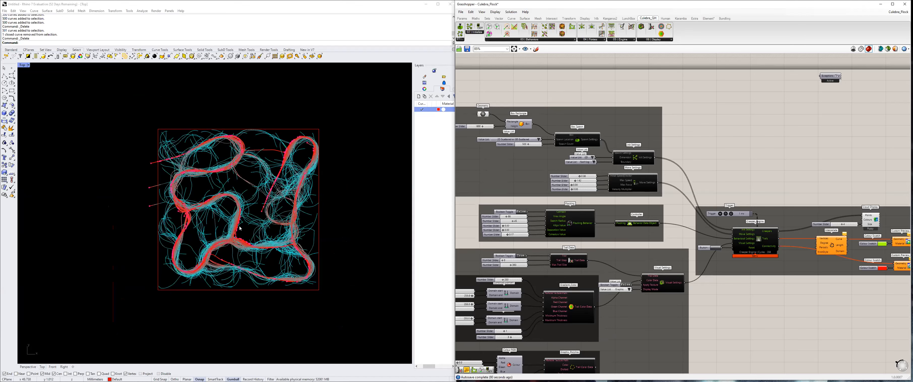
scroll(240, 228, up, 2)
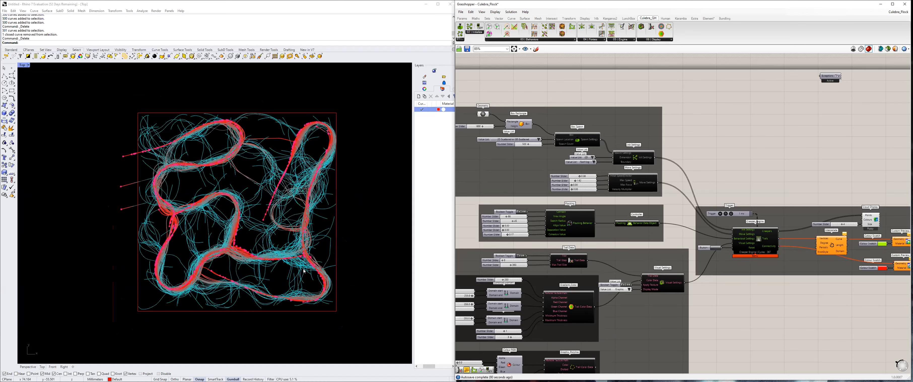
click(594, 162)
click(609, 170)
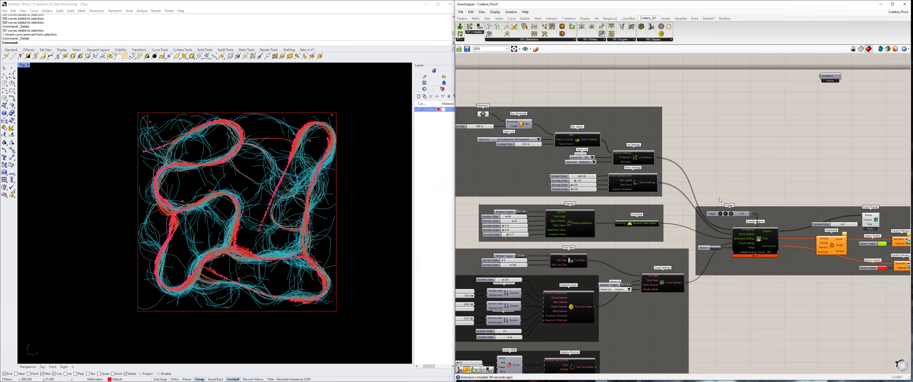
Switch the Init Settings Dimension to 3D.
right_drag(582, 158, 613, 168)
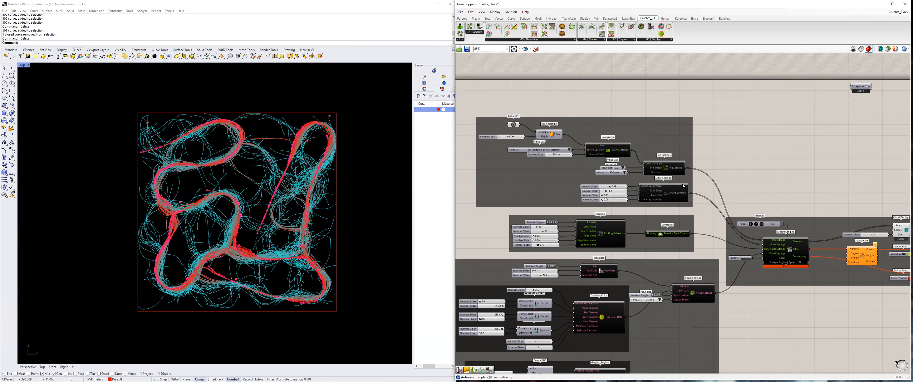
scroll(682, 186, up, 2)
click(692, 202)
right_drag(757, 176, 691, 161)
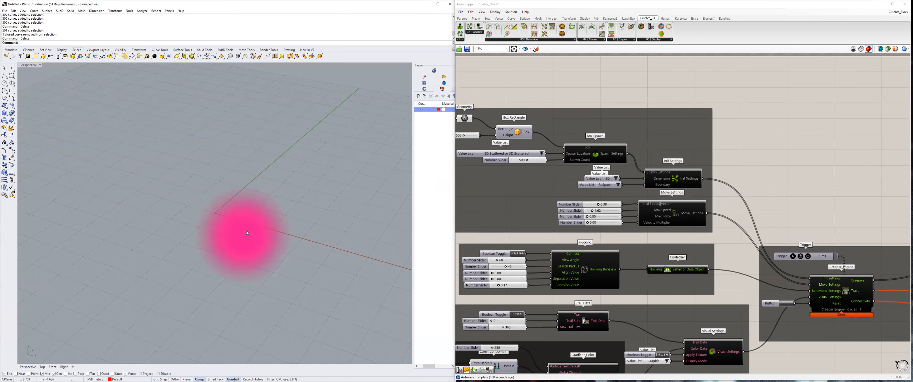
Frame the scattered 3D creepers in Rhino's Perspective viewport and set its display mode to Shaded.
scroll(250, 232, down, 15)
scroll(258, 194, up, 4)
right_drag(258, 194, 258, 167)
key(ctrl+alt+s)
mouse_move(258, 191)
right_down()
mouse_move(211, 177)
mouse_move(258, 193)
right_up()
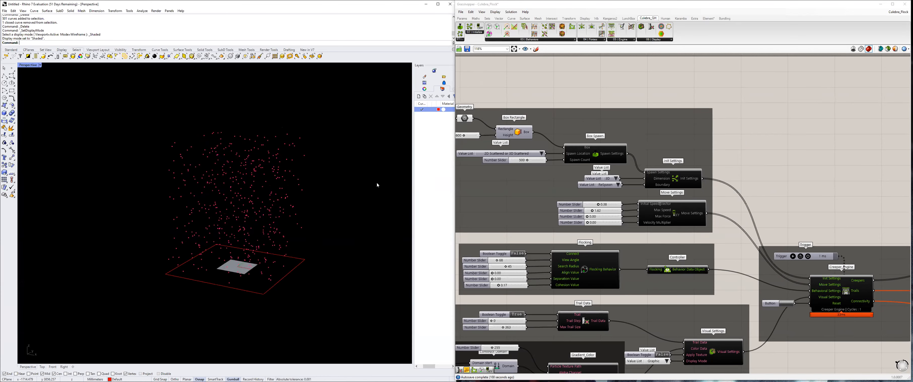
Examine the spawn volume through the Box Rectangle component's preview and hide that preview.
right_drag(484, 137, 621, 155)
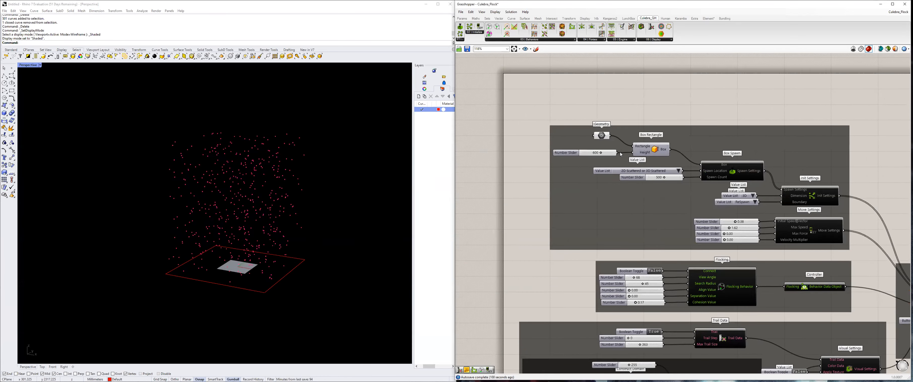
click(621, 154)
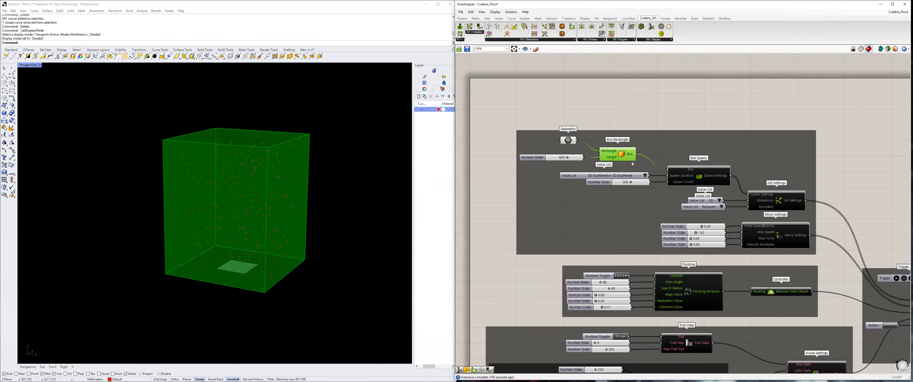
mouse_move(232, 192)
right_down()
mouse_move(205, 195)
mouse_move(256, 189)
mouse_move(247, 191)
right_up()
right_click(623, 157)
click(631, 165)
Start the 3D flocking simulation and set the Flocking Connect toggle to True.
scroll(239, 194, up, 2)
right_drag(687, 249, 605, 219)
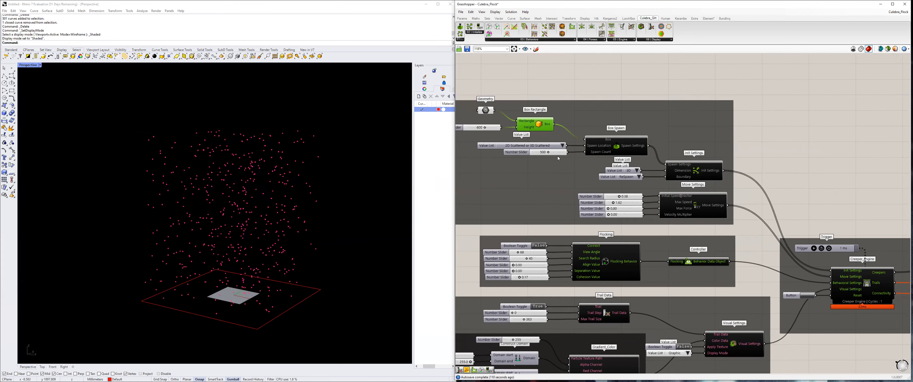
right_drag(808, 297, 722, 267)
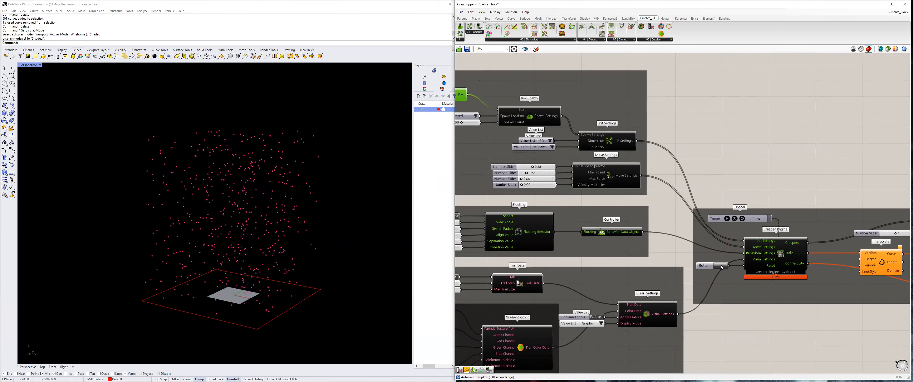
scroll(235, 218, up, 2)
right_drag(255, 214, 262, 216)
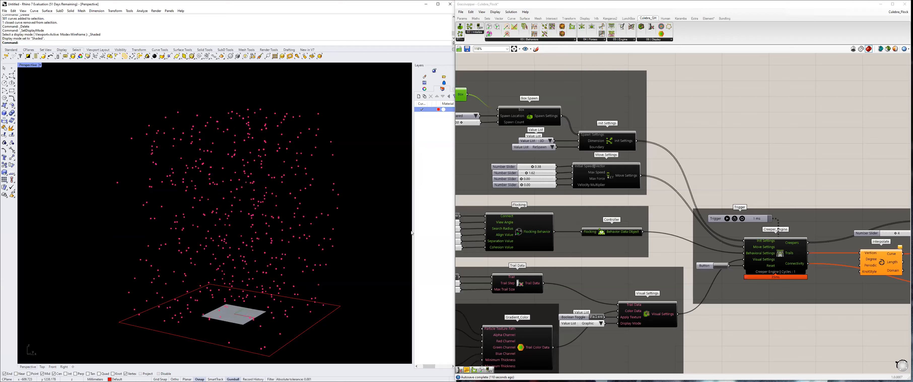
click(726, 219)
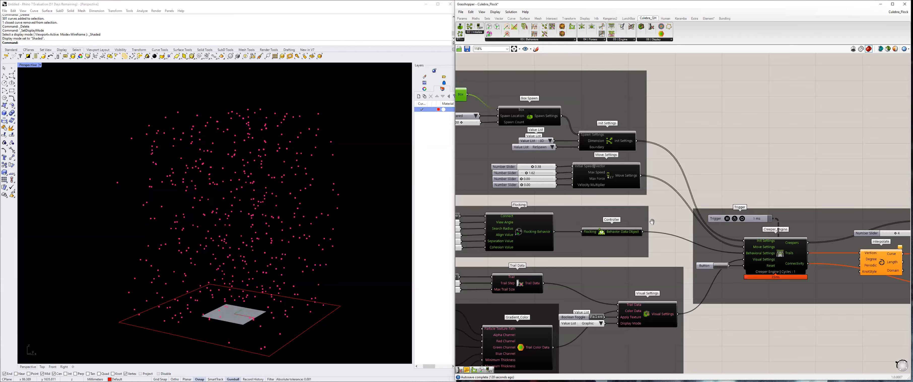
right_drag(529, 216, 592, 203)
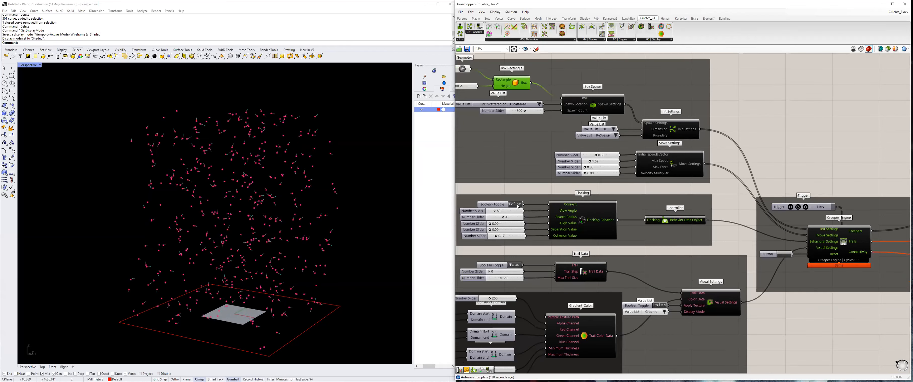
double_click(515, 205)
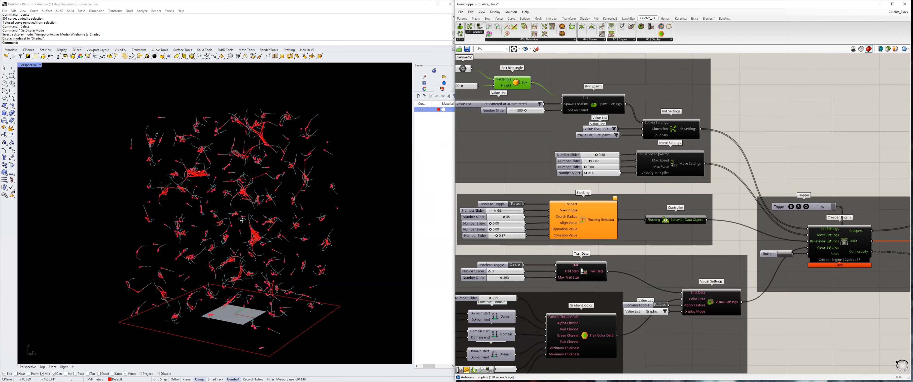
Inspect the creeper connections, raise the Flocking Search Radius to 93 and run the simulation again.
scroll(216, 221, up, 3)
right_drag(216, 221, 185, 174)
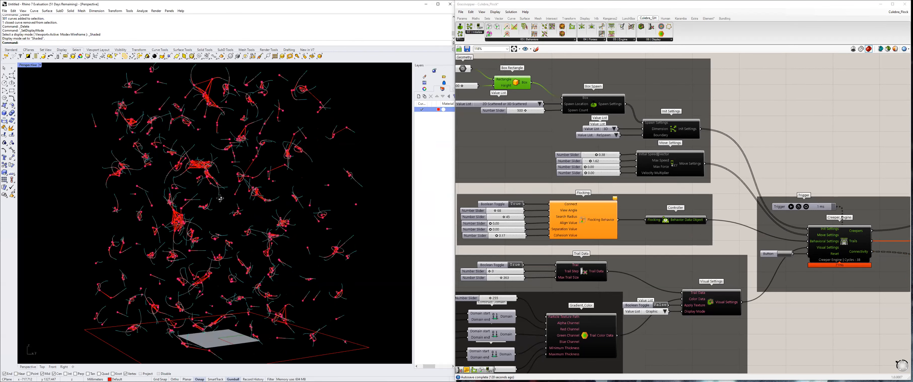
scroll(191, 168, up, 3)
scroll(271, 204, down, 3)
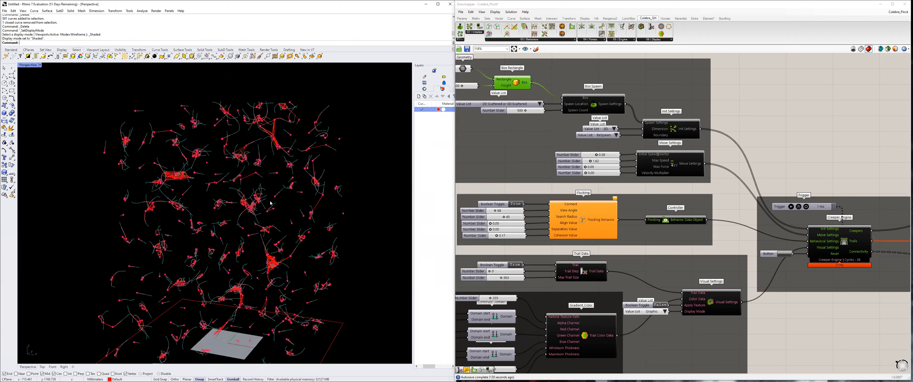
scroll(503, 218, up, 1)
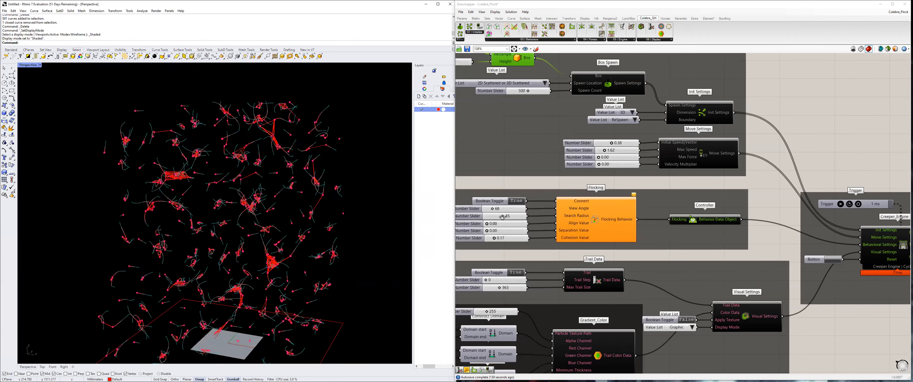
drag(502, 217, 518, 217)
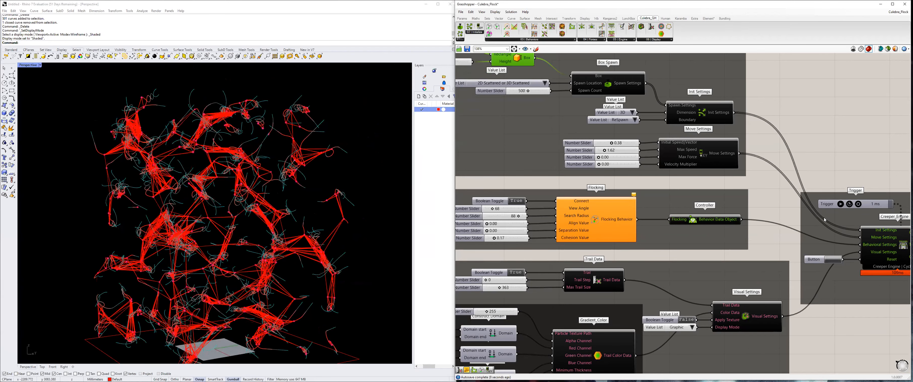
click(841, 205)
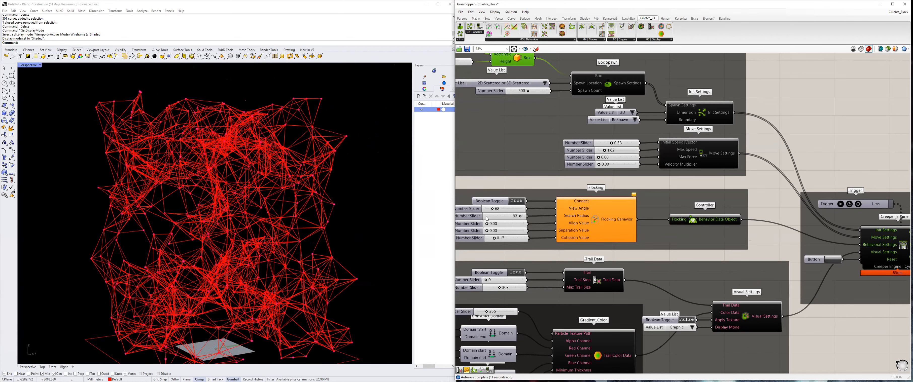
With Connect set to False, raise the Max Speed to 3.06 and the Flocking Search Radius to 100.
right_drag(274, 236, 316, 235)
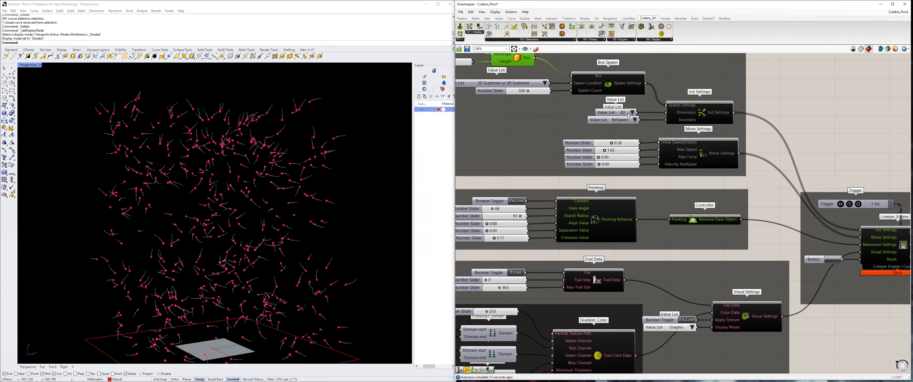
drag(603, 151, 609, 151)
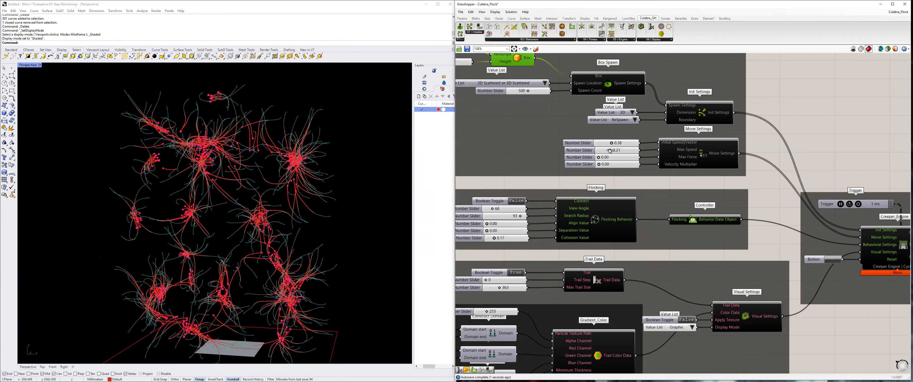
right_drag(333, 269, 304, 264)
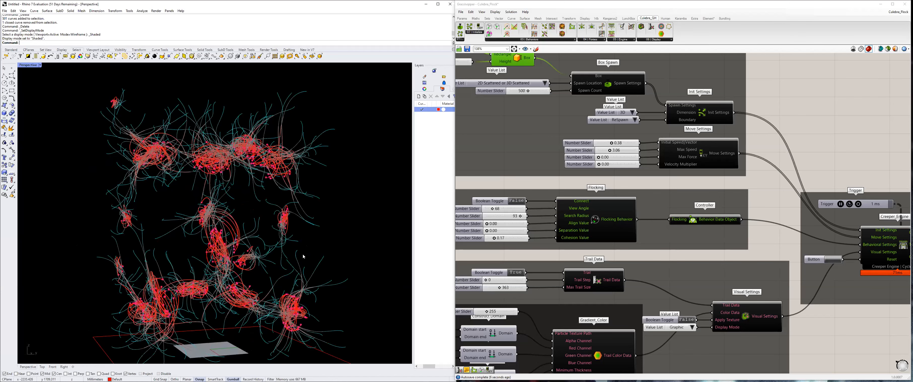
drag(520, 216, 524, 216)
right_drag(283, 248, 319, 248)
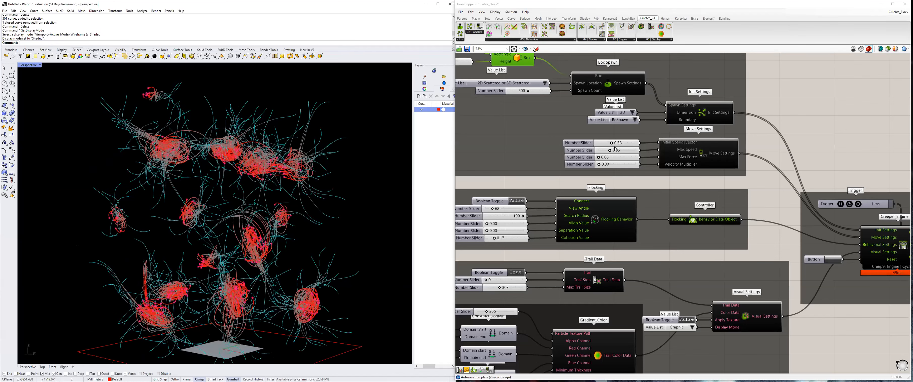
Set the Max Speed to 2.41 and the Flocking Separation Value to 0.09.
drag(606, 153, 603, 152)
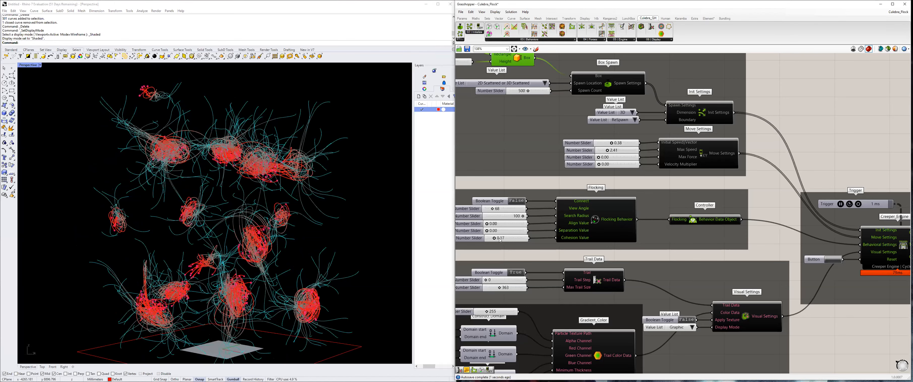
drag(490, 231, 490, 231)
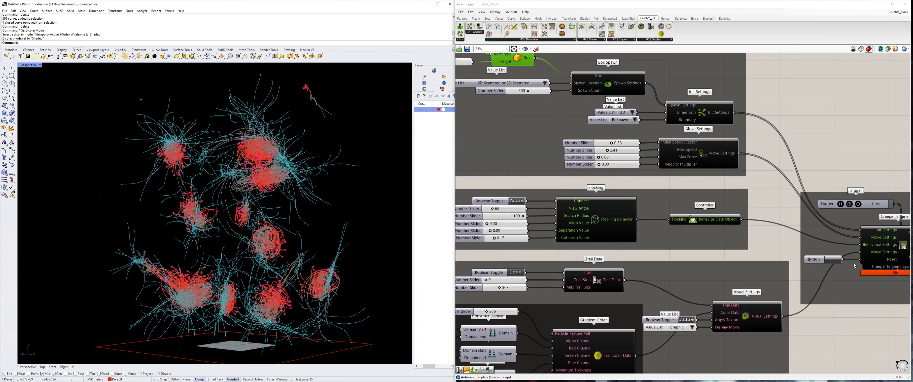
Inspect the 3D trails from several angles in Rhino and pause the simulation trigger.
right_drag(377, 302, 394, 310)
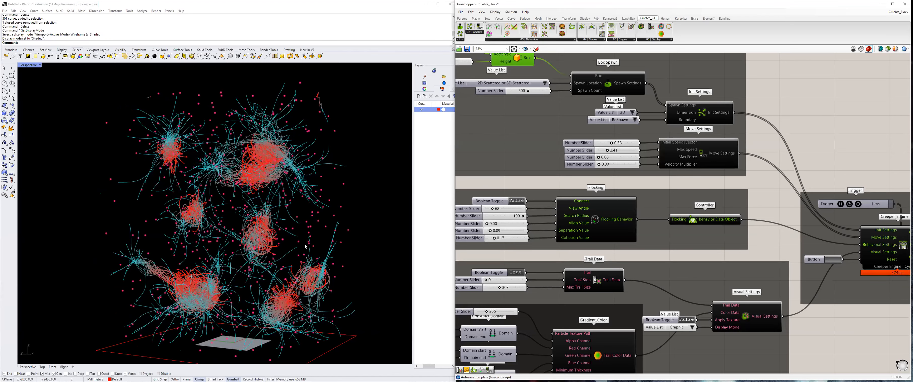
right_drag(288, 253, 263, 245)
scroll(264, 247, up, 3)
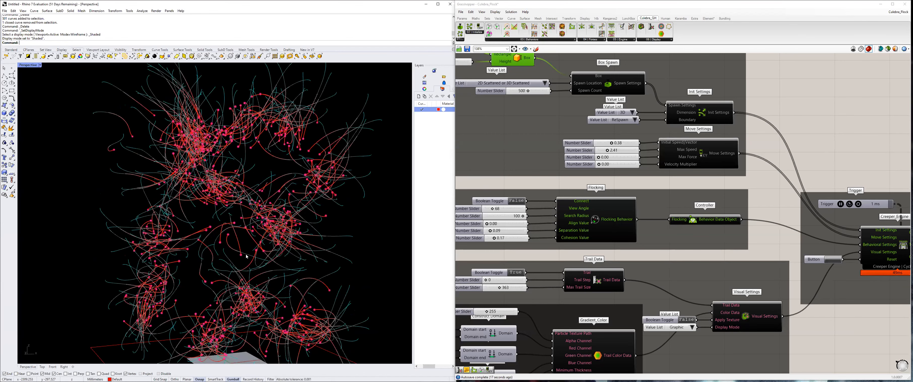
click(840, 204)
right_drag(273, 224, 230, 233)
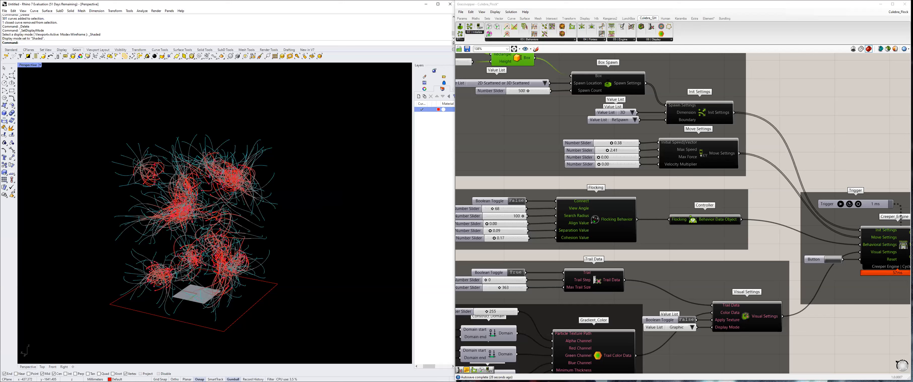
Switch the Init Settings Dimension value list to 2D and back to 3D.
right_drag(829, 264, 796, 265)
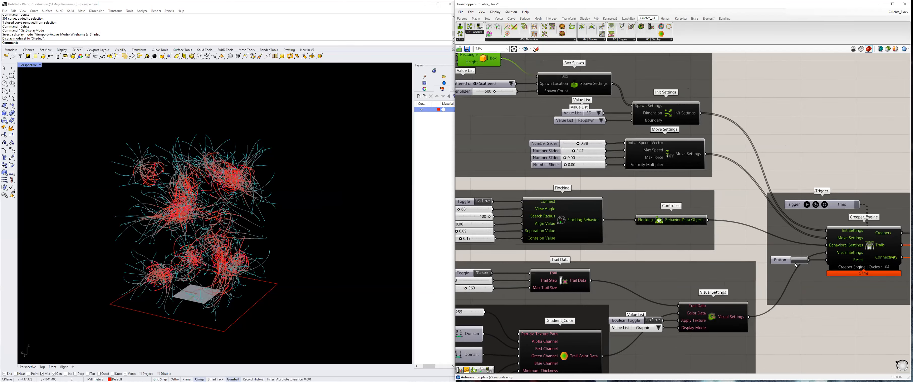
click(598, 113)
click(601, 120)
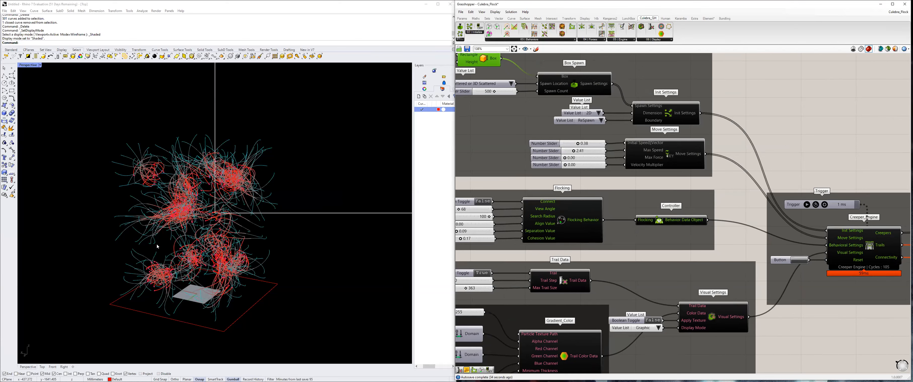
click(599, 113)
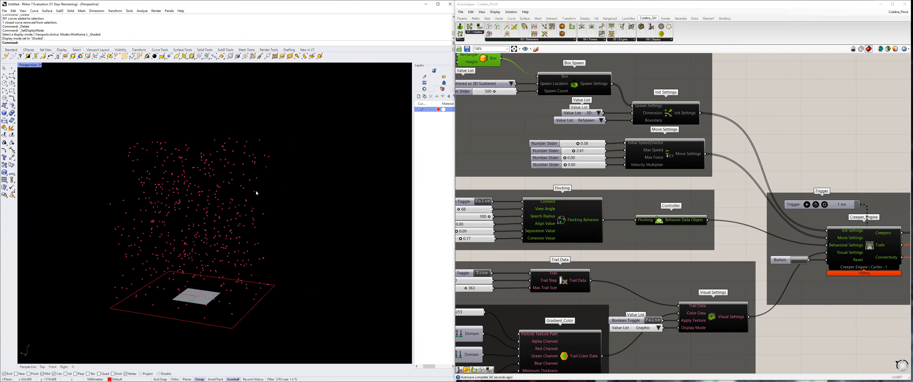
right_drag(301, 227, 292, 226)
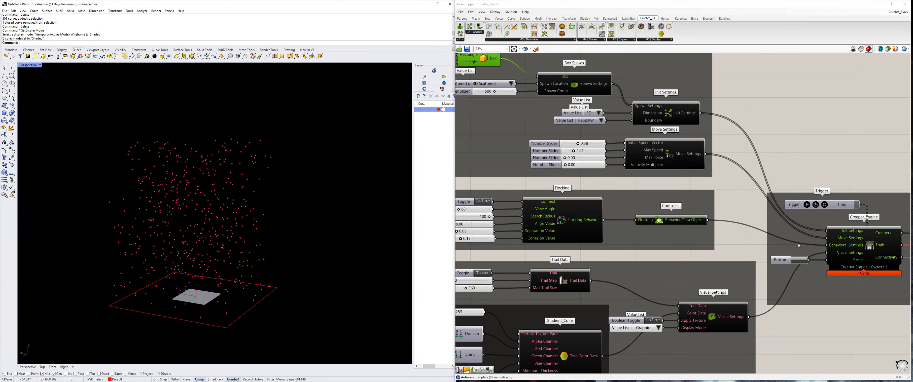
right_drag(785, 237, 772, 233)
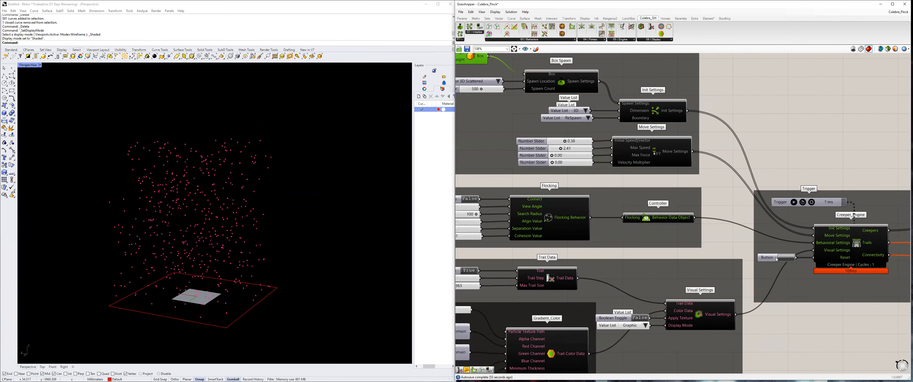
right_drag(792, 258, 780, 259)
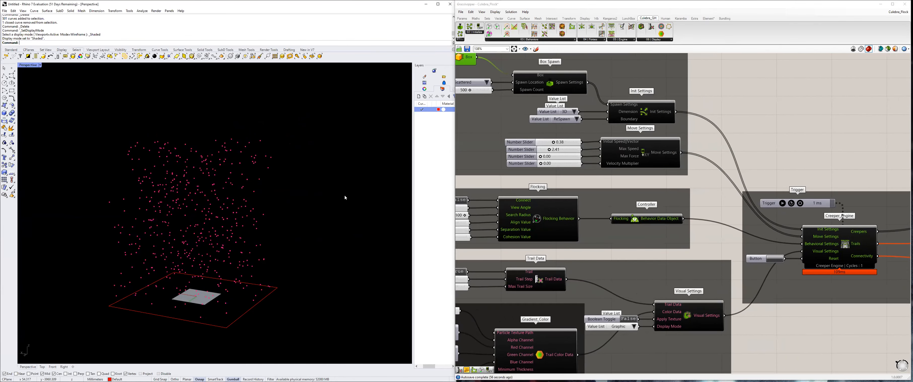
right_drag(319, 187, 317, 194)
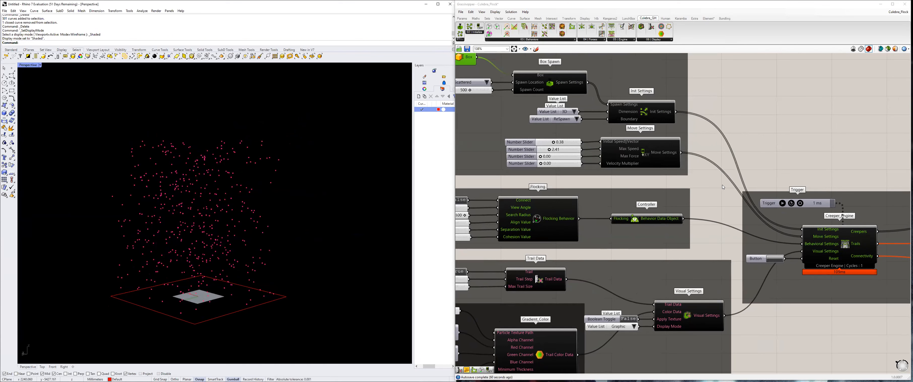
right_drag(184, 274, 224, 234)
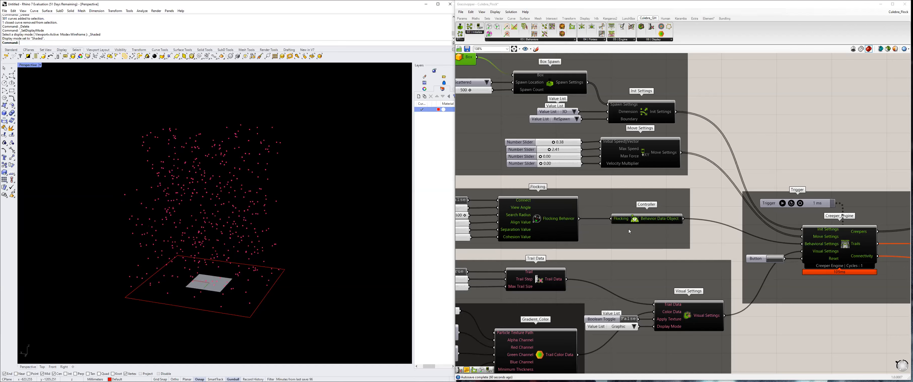
Set the Init Settings Dimension to 2D and save the Grasshopper definition.
right_drag(647, 134, 724, 150)
click(652, 127)
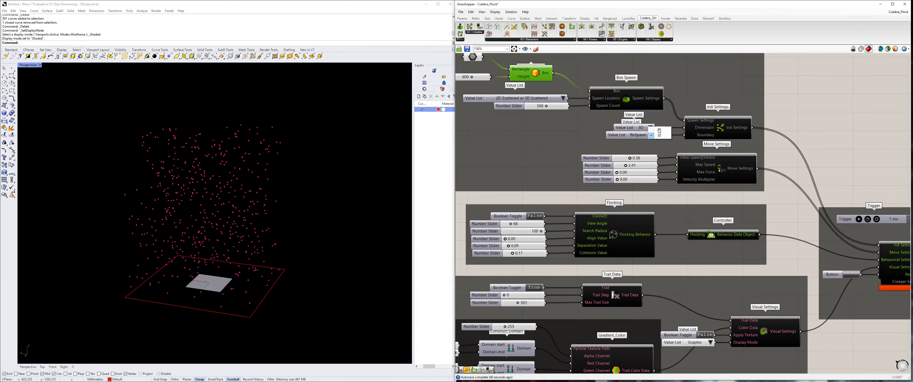
click(770, 264)
scroll(741, 198, down, 3)
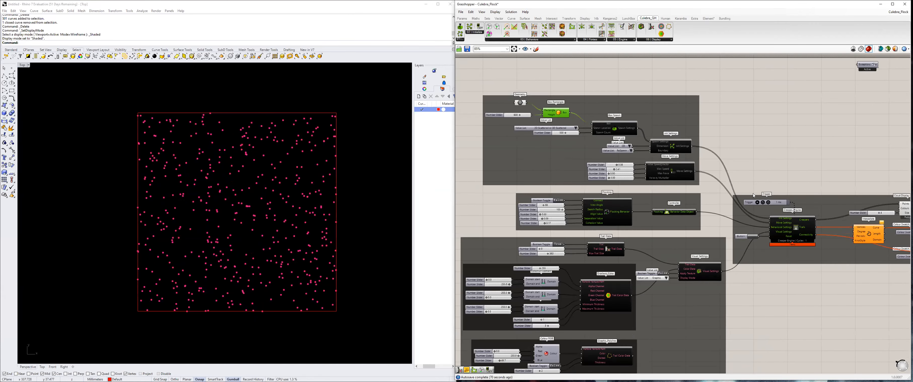
right_drag(749, 148, 745, 151)
key(ctrl+s)
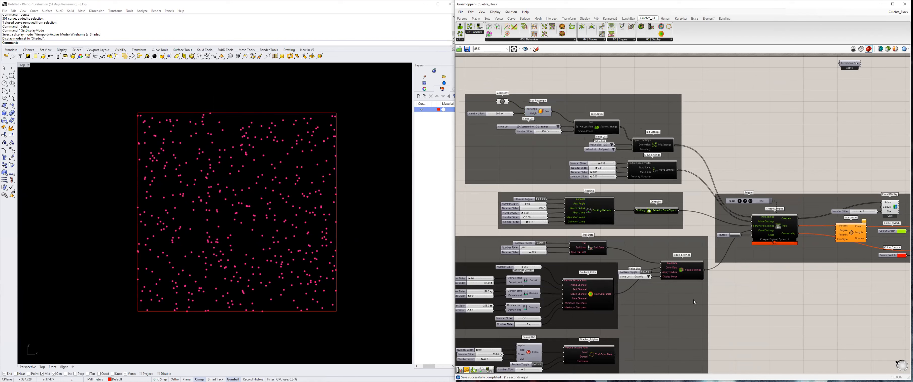
Set the Flocking component's Connect toggle to True.
right_drag(626, 242, 631, 232)
scroll(629, 243, up, 1)
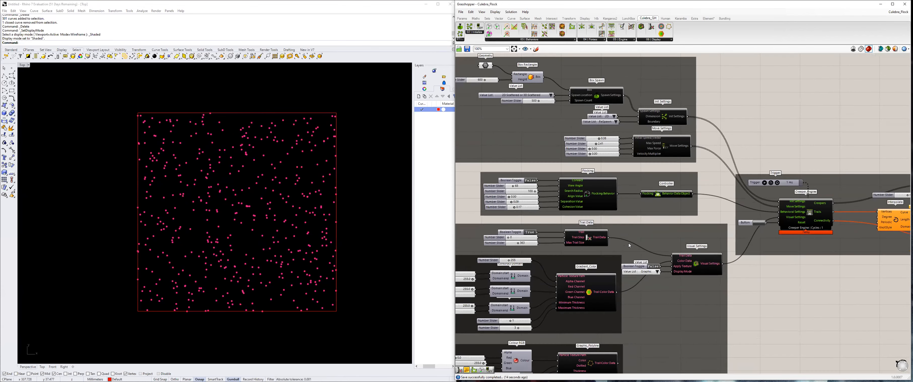
right_drag(597, 276, 629, 246)
right_drag(611, 156, 577, 170)
scroll(573, 169, up, 1)
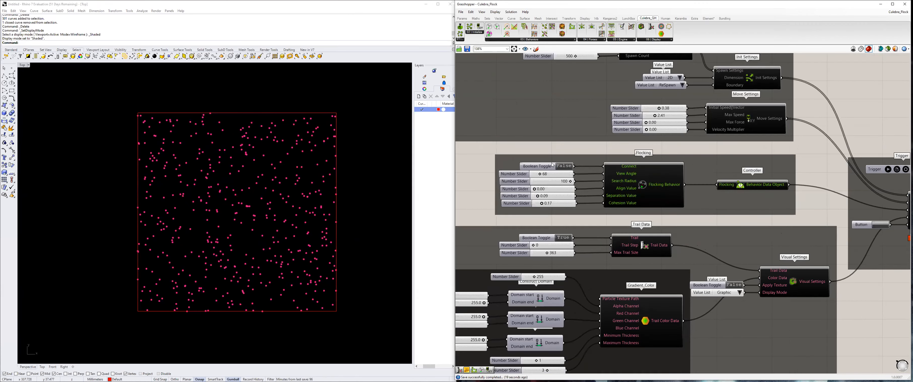
scroll(559, 169, up, 1)
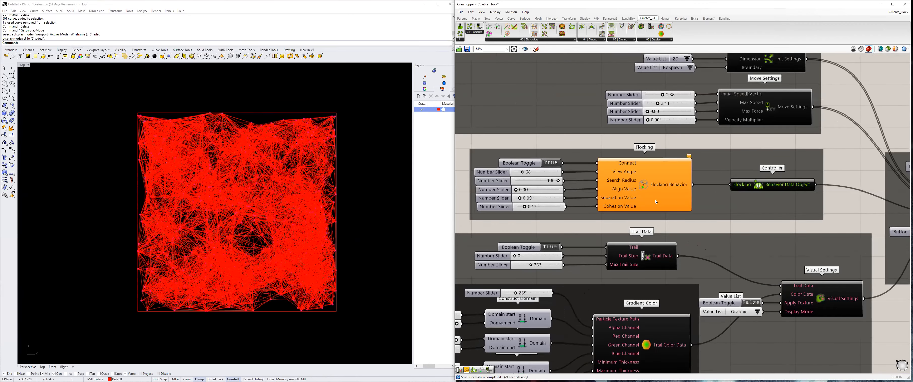
Read the runtime warning on the Flocking component and set its Connect toggle back to False.
right_click(664, 212)
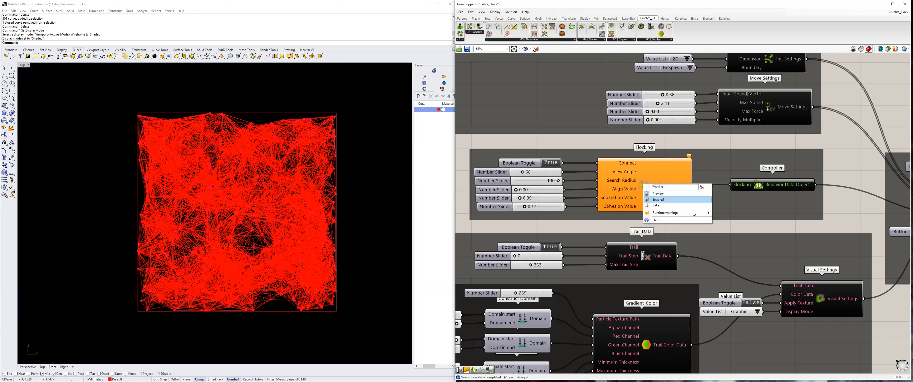
mouse_move(707, 213)
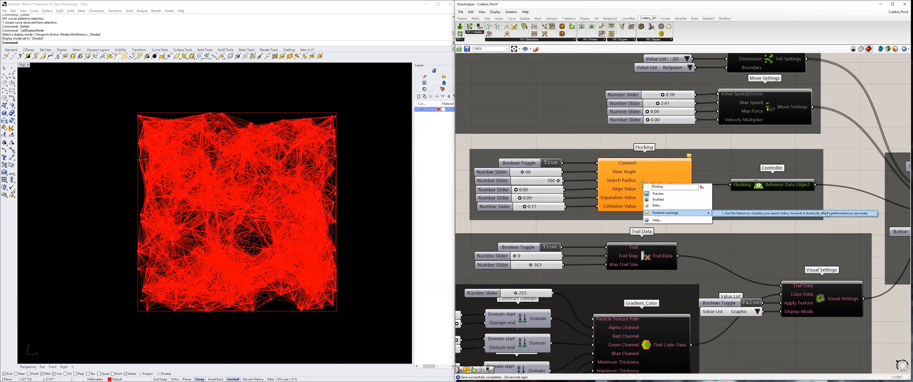
click(850, 177)
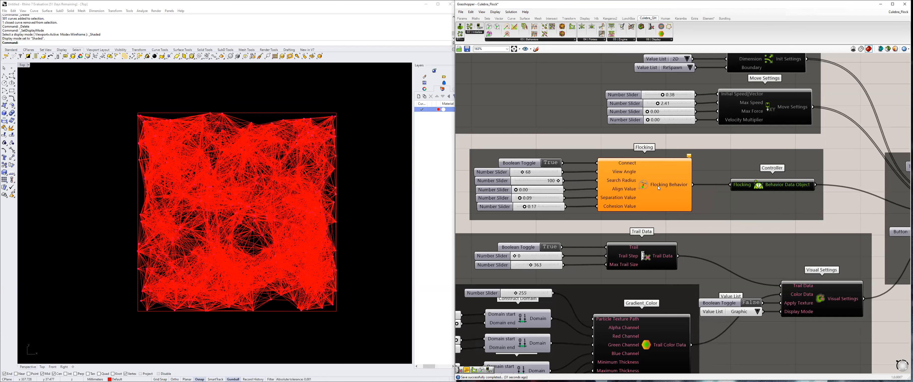
double_click(555, 164)
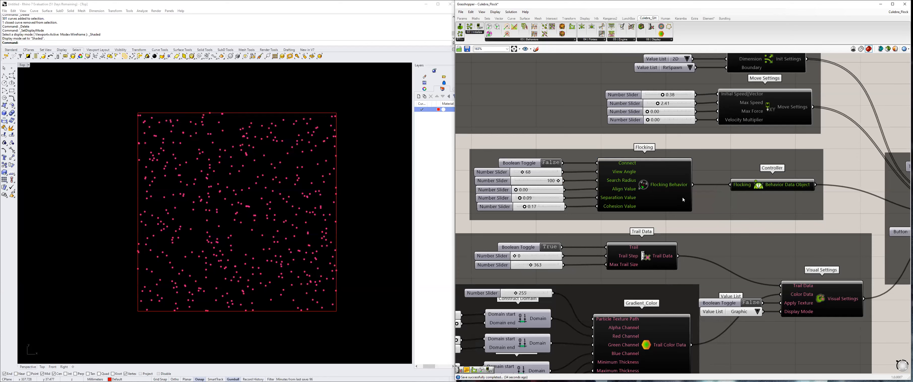
Examine the Creeper Engine with its trail and connectivity display components, and trace the definition back to the Box Spawn group.
scroll(662, 190, down, 4)
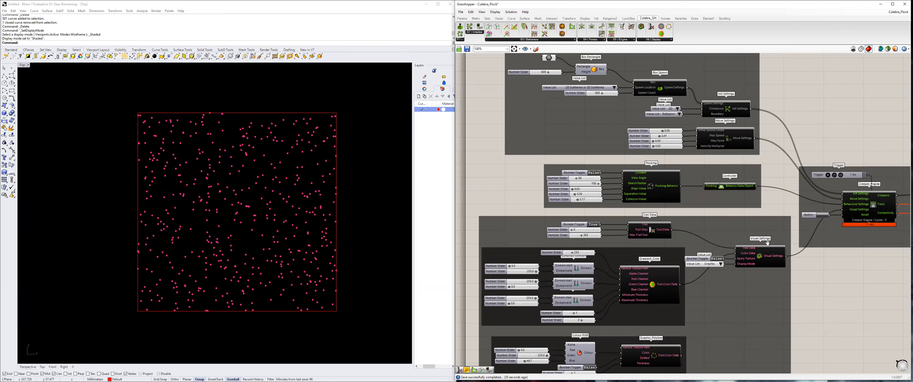
right_drag(769, 243, 651, 257)
scroll(833, 228, up, 2)
right_drag(830, 219, 739, 205)
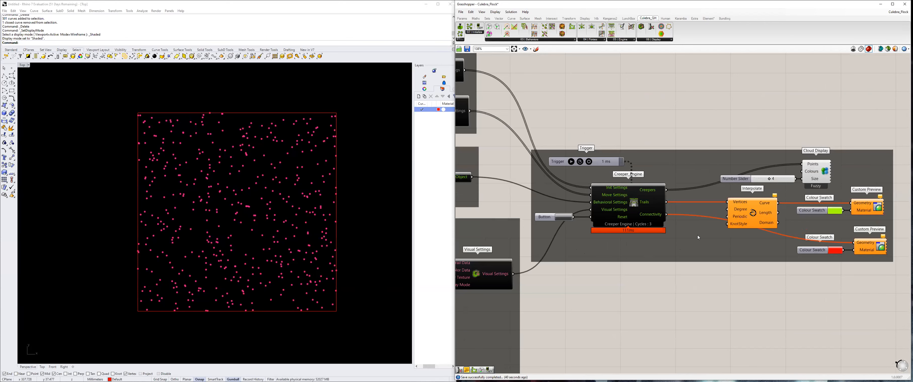
right_drag(688, 218, 767, 209)
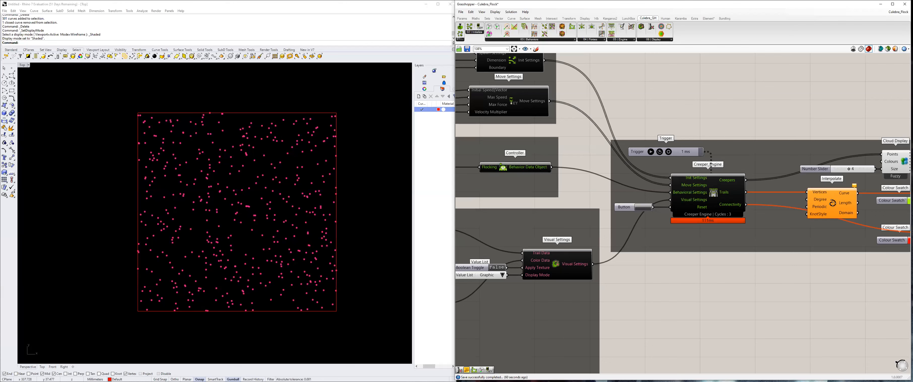
right_drag(625, 191, 676, 189)
right_drag(546, 172, 729, 230)
scroll(729, 231, down, 5)
scroll(653, 188, up, 4)
scroll(639, 198, up, 2)
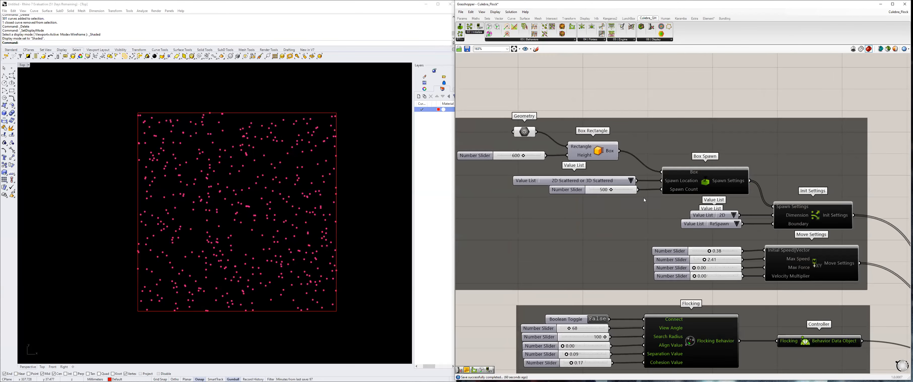
In Rhino's Top view, turn off object snaps and place point objects scattered across the square boundary with the Points command.
click(217, 207)
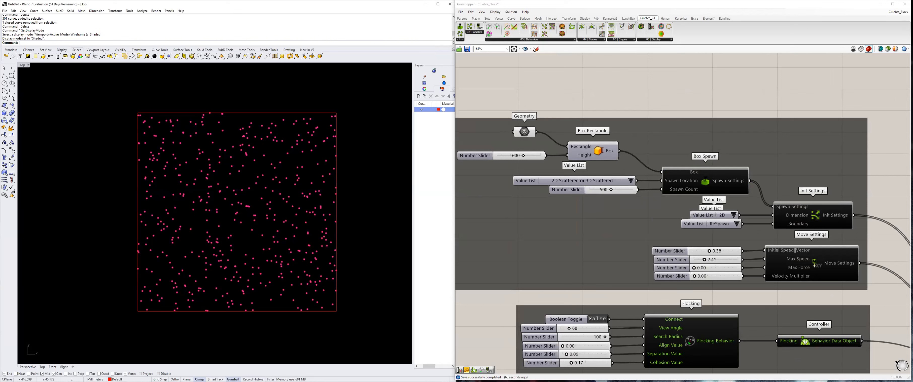
right_drag(189, 177, 161, 180)
text(Points)
key(Return)
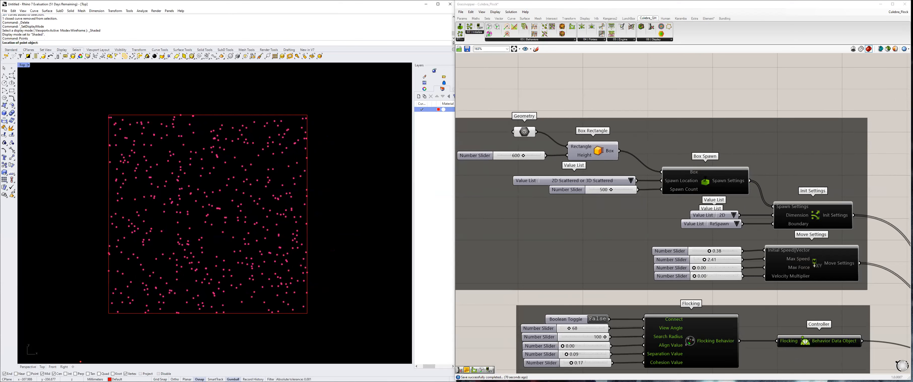
click(159, 374)
click(132, 283)
click(134, 229)
click(145, 153)
click(164, 205)
click(187, 171)
click(155, 177)
click(134, 197)
click(188, 202)
click(157, 242)
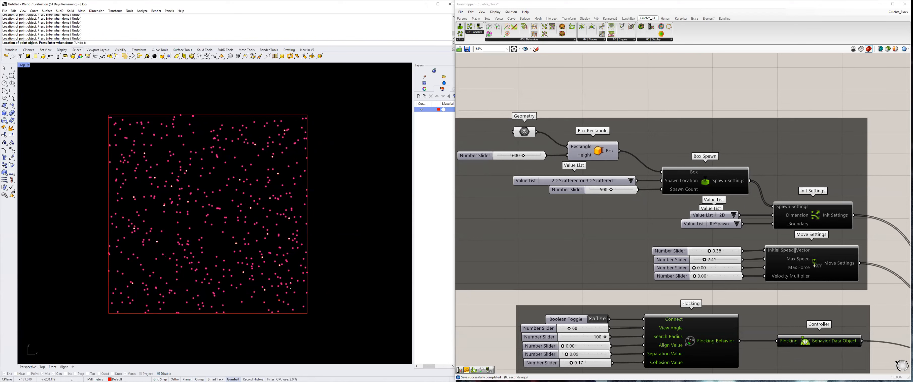
key(Return)
scroll(790, 319, down, 2)
scroll(833, 305, up, 2)
right_drag(834, 305, 755, 249)
scroll(815, 277, down, 1)
right_click(825, 284)
click(839, 296)
right_click(828, 287)
click(841, 297)
right_drag(510, 147, 668, 148)
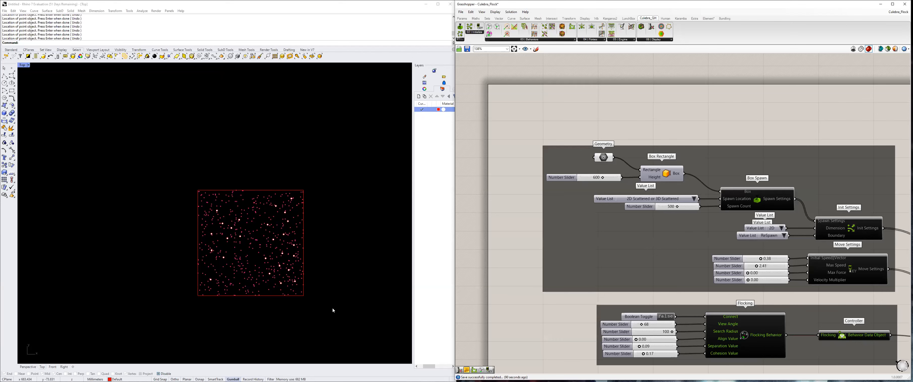
Select all the placed point objects inside the square boundary in Rhino's Top view.
right_drag(333, 308, 311, 306)
scroll(158, 193, up, 2)
drag(159, 193, 334, 314)
Add a Point parameter to the Grasshopper canvas and position it in the spawn group below the Box Spawn inputs.
double_click(508, 239)
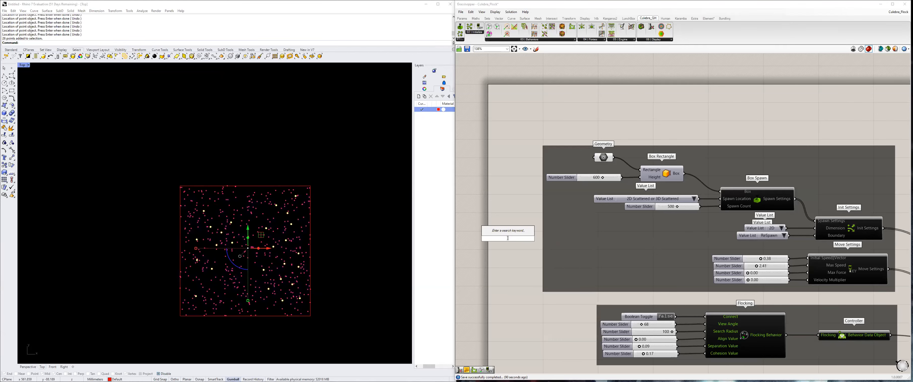
text(points)
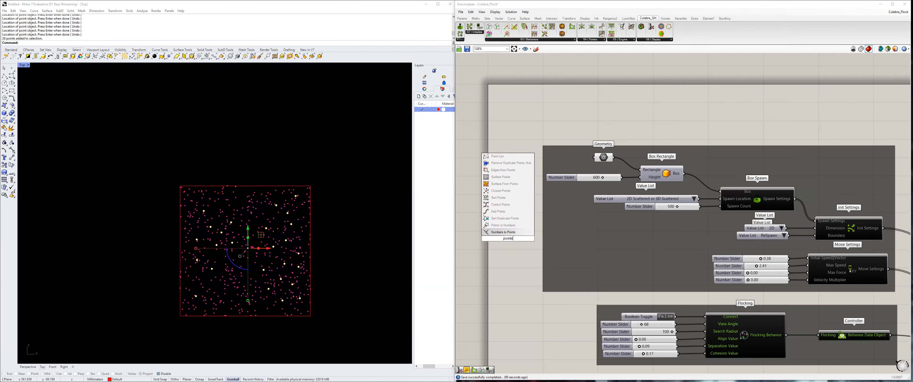
key(BackSpace)
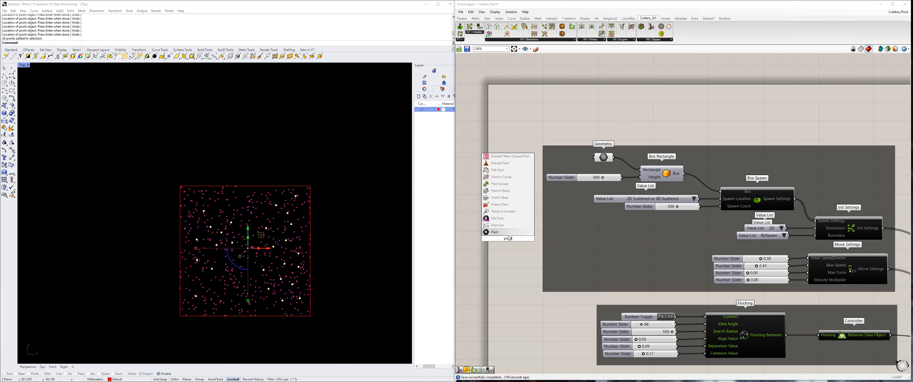
click(495, 231)
drag(508, 239, 596, 253)
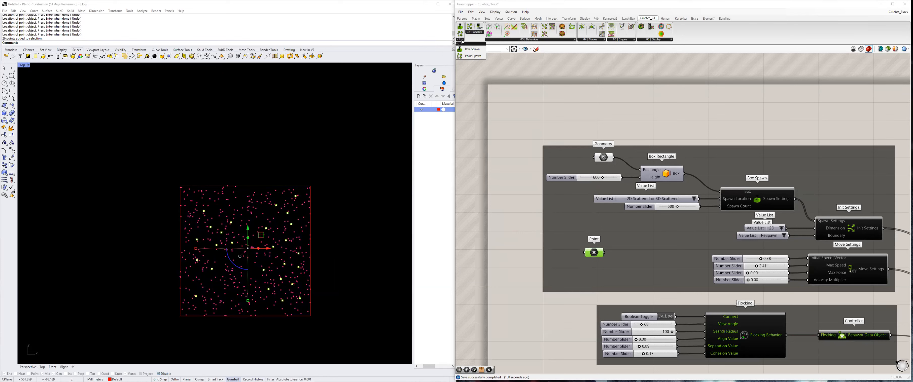
Add a Point Spawn component beside the Point parameter and connect the parameter to its Points input.
drag(637, 247, 637, 249)
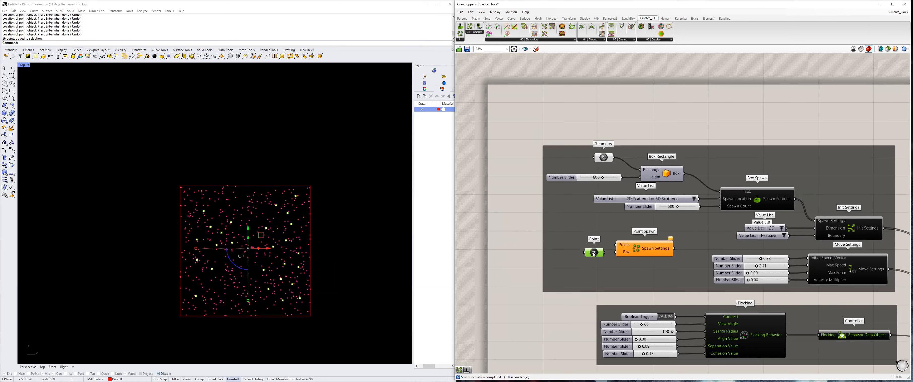
scroll(606, 249, up, 1)
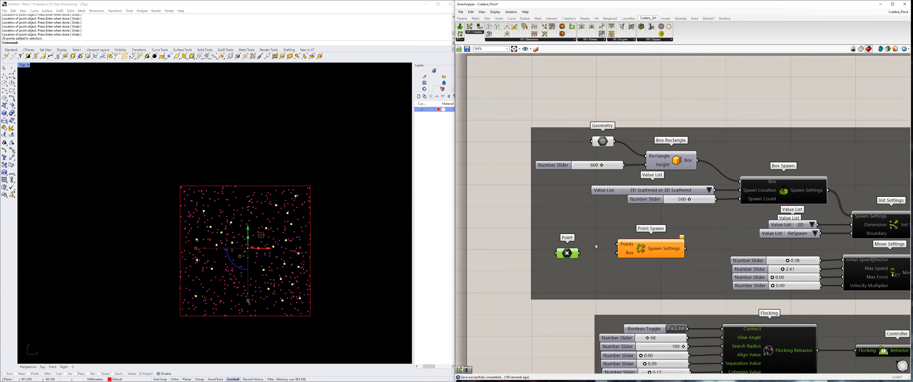
drag(568, 252, 622, 244)
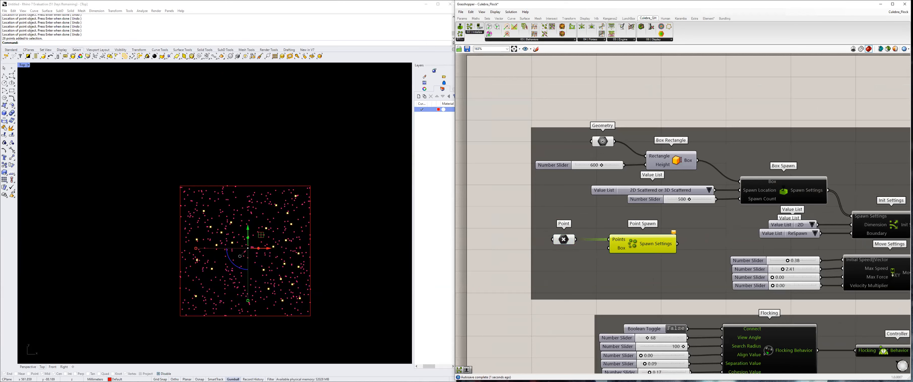
Add a Bounding Box component below the Point parameter, feed the points into its Content, and connect its Box to Point Spawn's Box input.
click(505, 267)
right_drag(505, 266, 508, 259)
double_click(506, 261)
text(bounding)
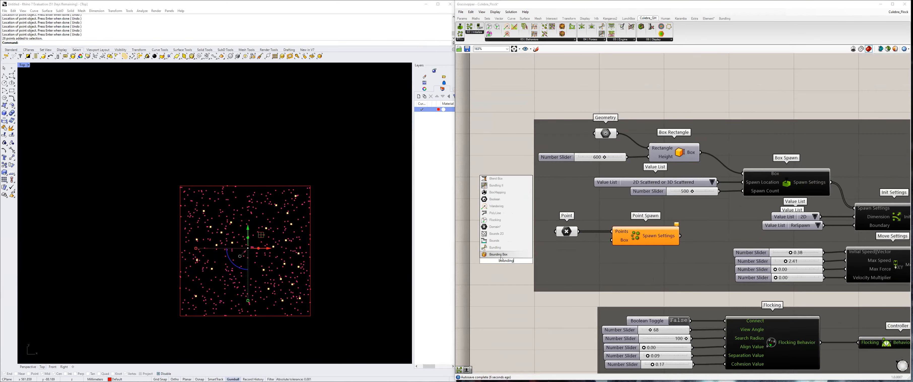
click(500, 256)
drag(504, 258, 575, 261)
drag(579, 231, 554, 257)
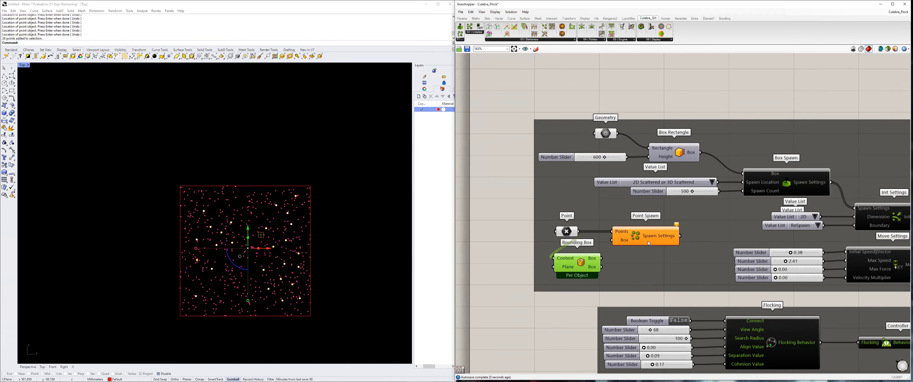
right_drag(660, 249, 580, 251)
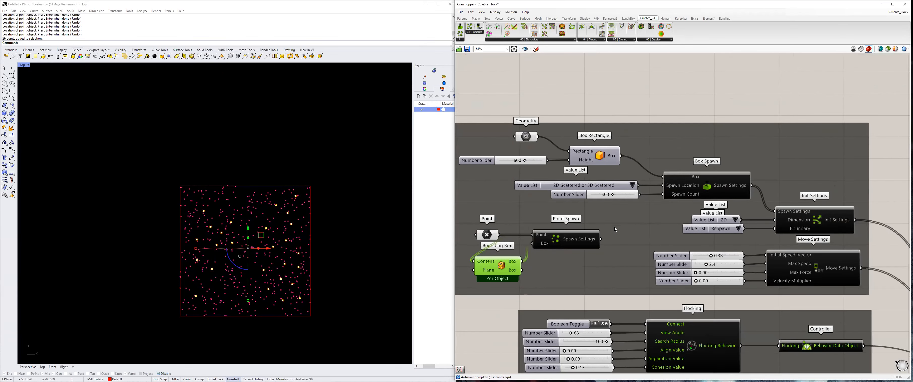
Connect Point Spawn's Spawn Settings output to the Init Settings component, replacing the Box Spawn connection.
right_drag(616, 230, 655, 219)
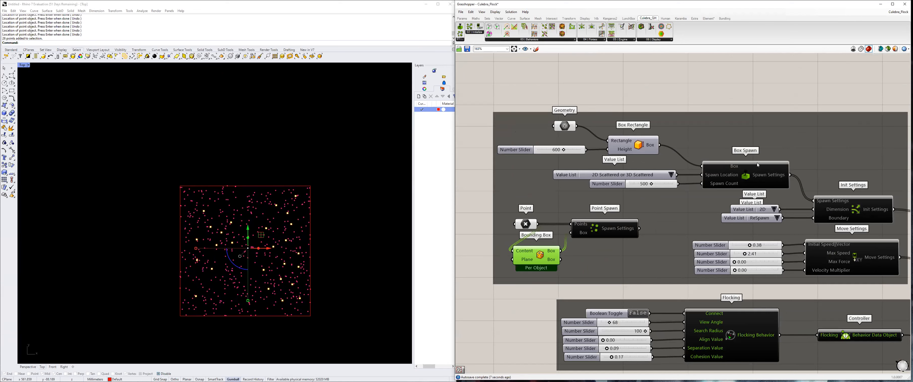
drag(639, 228, 823, 200)
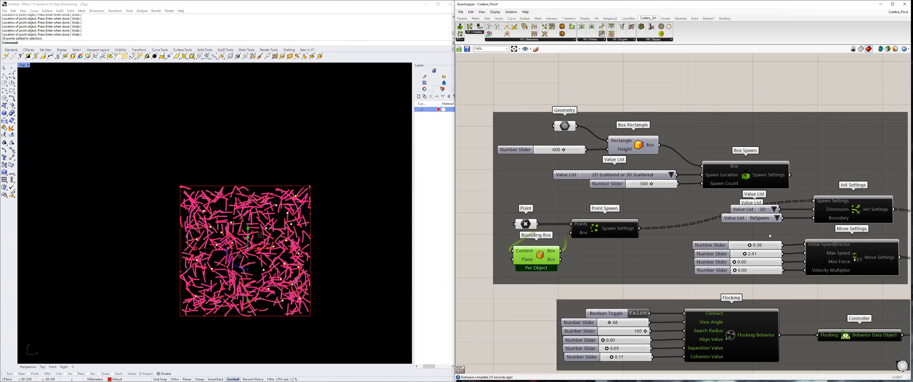
scroll(771, 239, down, 2)
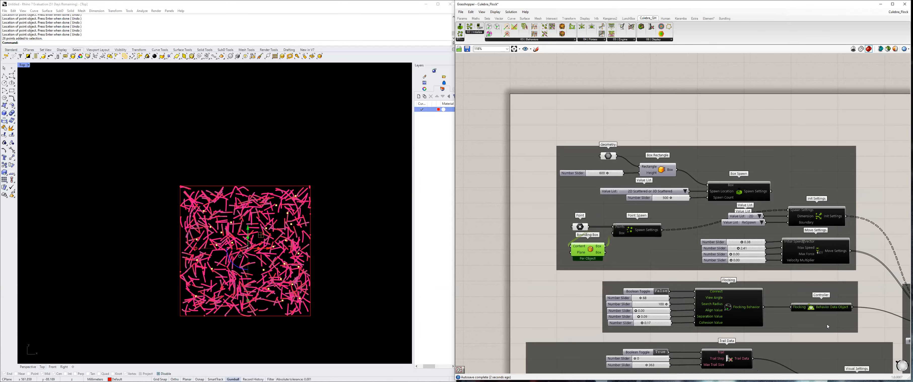
right_drag(826, 324, 724, 310)
Select the placed point objects inside the square in Rhino's Top view and hide them.
scroll(271, 235, up, 1)
right_drag(271, 236, 271, 220)
scroll(247, 222, up, 4)
scroll(194, 206, down, 2)
click(377, 197)
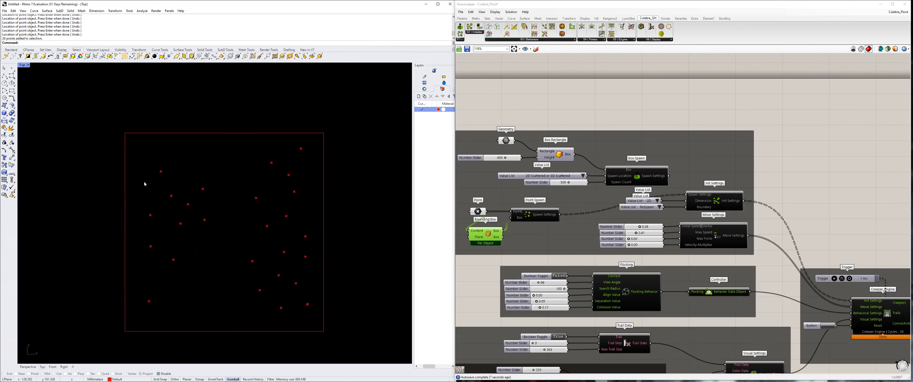
drag(96, 143, 362, 326)
key(ctrl+h)
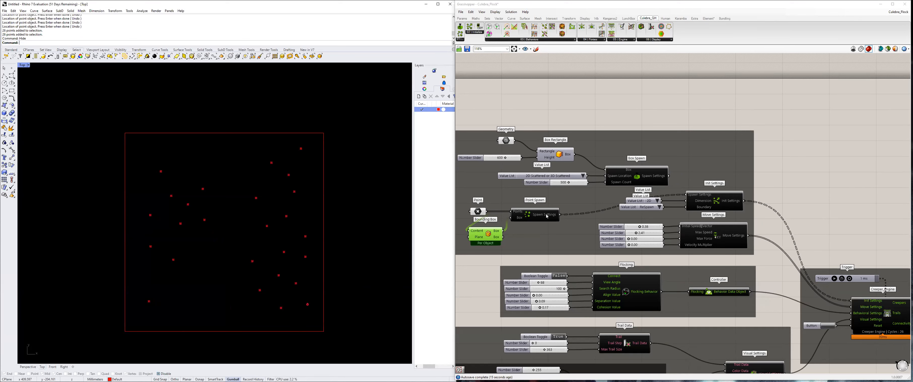
Switch the Bounding Box component to Union Box and turn off its preview.
right_click(487, 233)
click(499, 255)
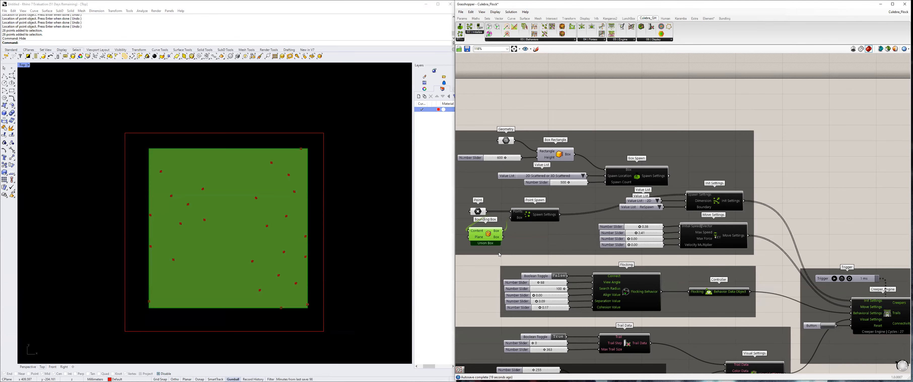
right_drag(489, 236, 505, 229)
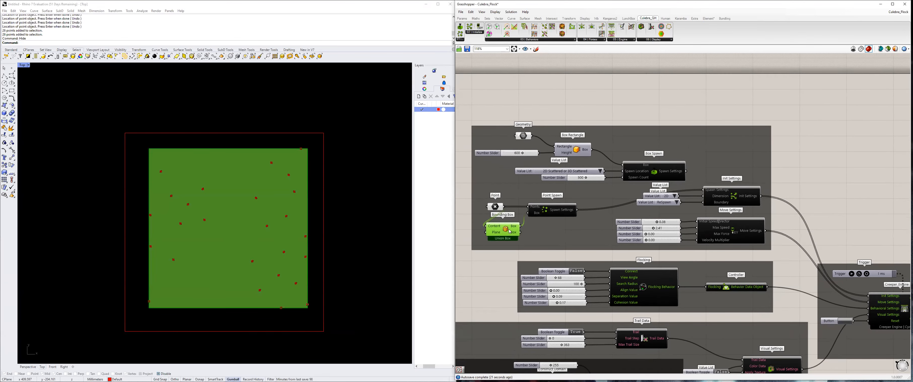
right_click(505, 229)
click(499, 253)
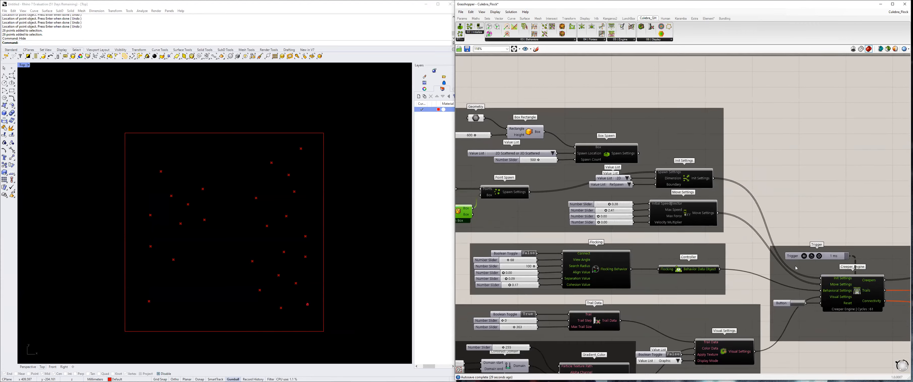
Run the flocking simulation from the point spawn using the trigger, with Flocking's Connect toggle at False.
right_click(864, 288)
right_drag(822, 212, 713, 199)
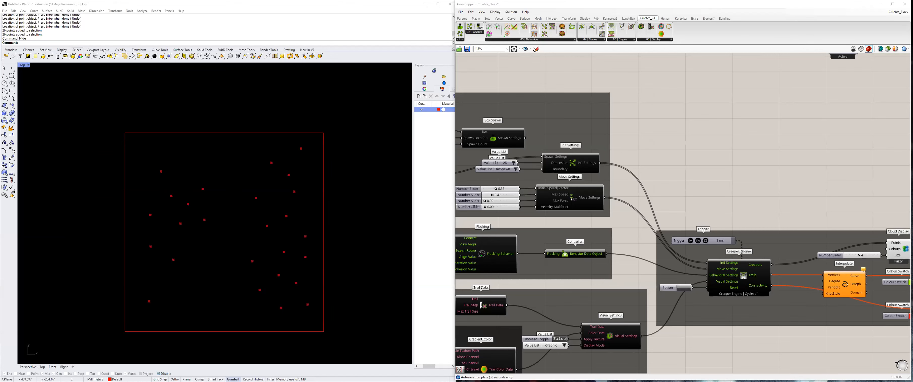
right_drag(617, 167, 748, 171)
double_click(544, 242)
double_click(545, 242)
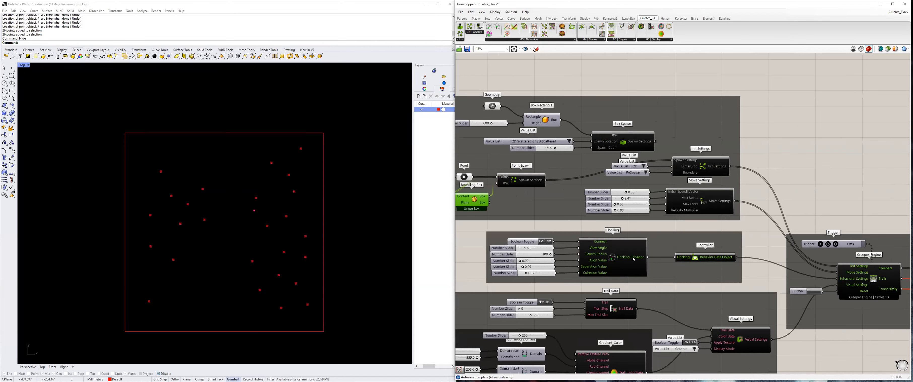
scroll(551, 200, down, 1)
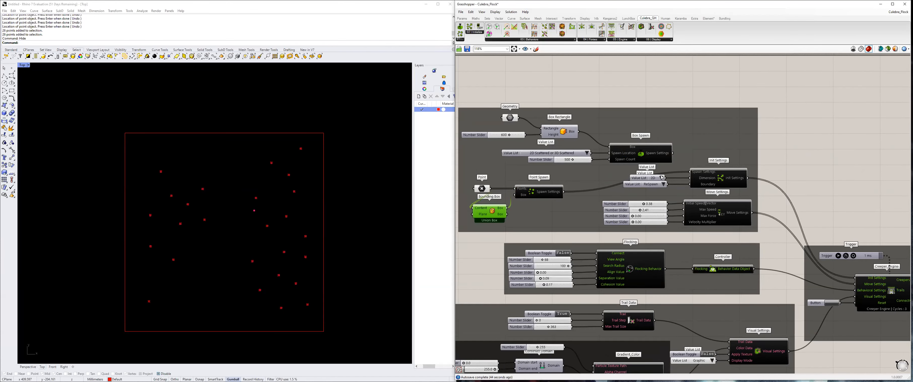
right_drag(712, 191, 721, 199)
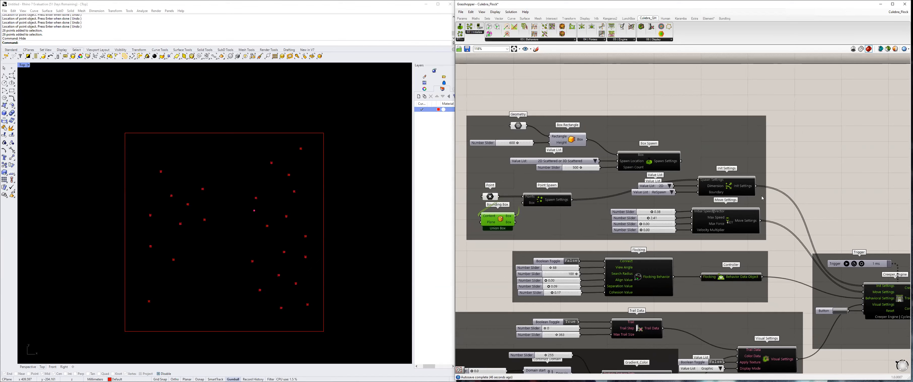
right_drag(840, 285, 823, 257)
click(823, 256)
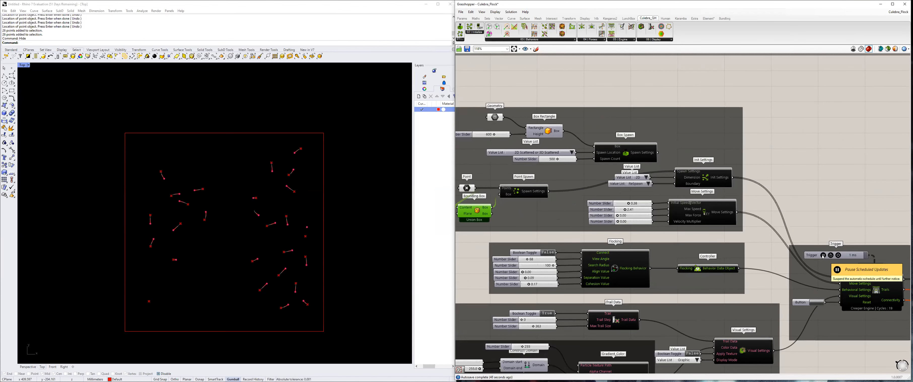
click(823, 255)
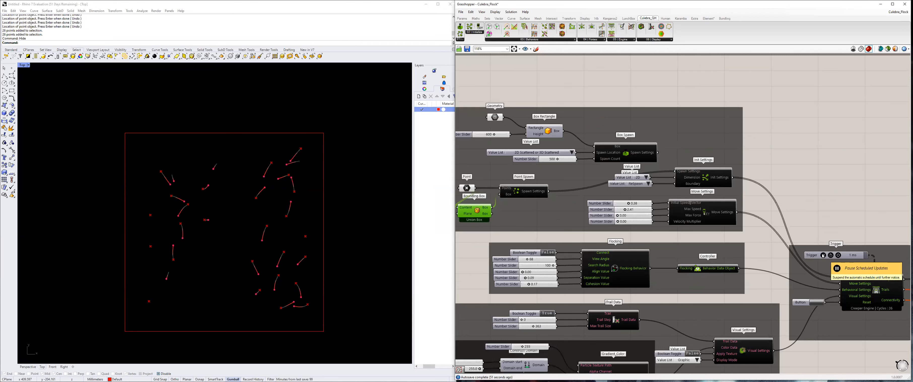
Try Flocking's Connect toggle on the point-spawned agents and return it to False.
click(550, 253)
click(550, 253)
click(277, 206)
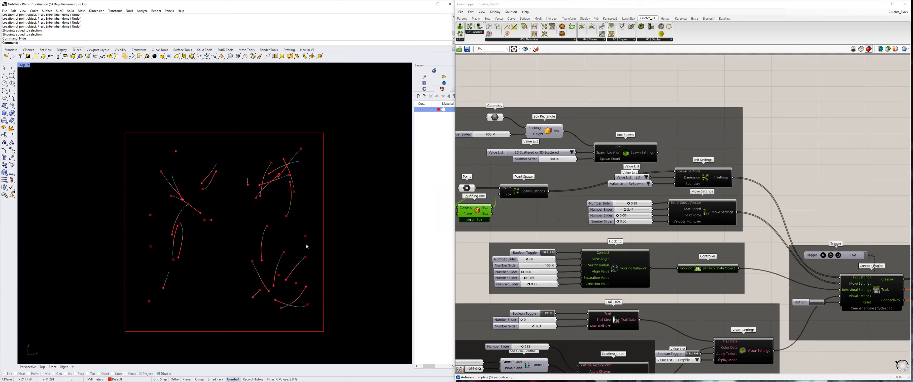
click(548, 252)
click(548, 253)
Pause the simulation trigger and reset the Creeper Engine to the starting points.
click(823, 255)
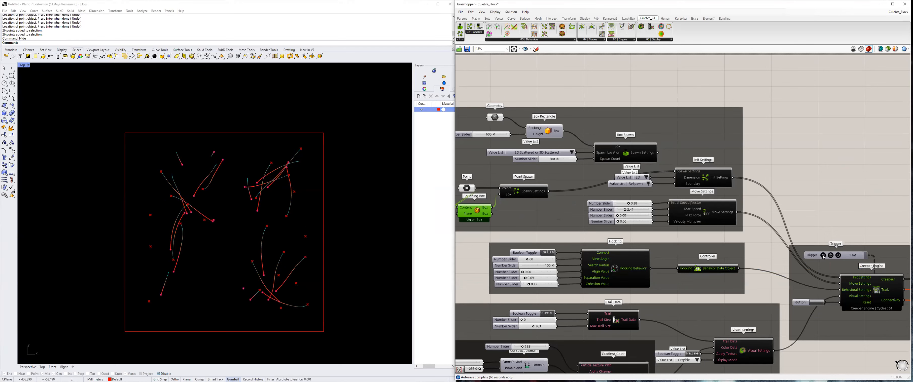
click(816, 302)
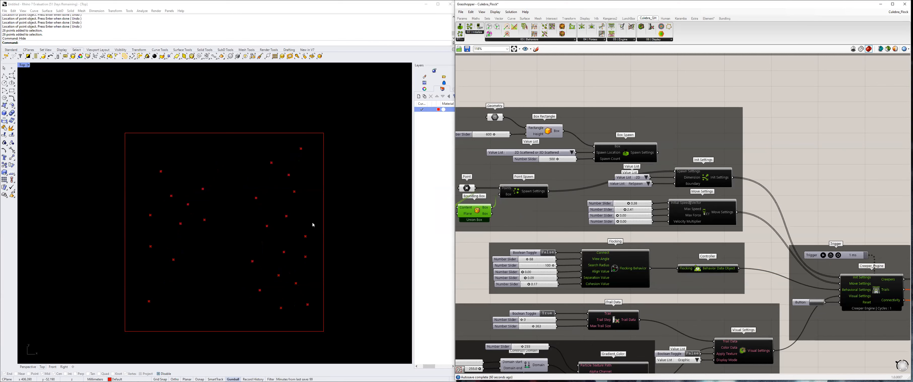
click(192, 256)
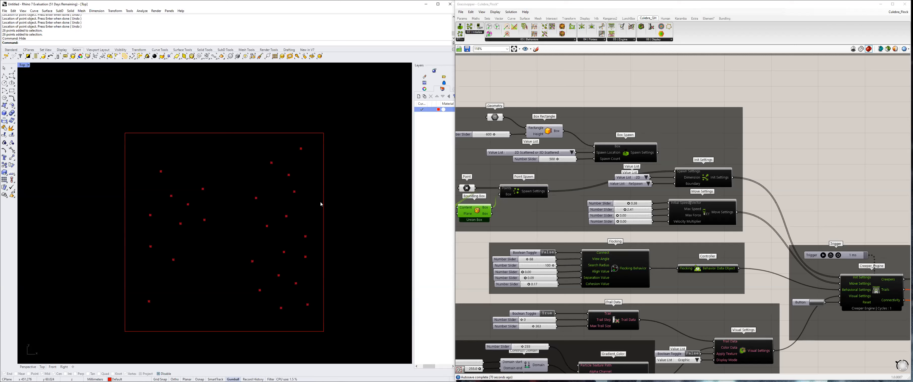
Examine how the Point and Bounding Box components feed Point Spawn, and review the whole flocking definition.
right_drag(481, 194, 529, 191)
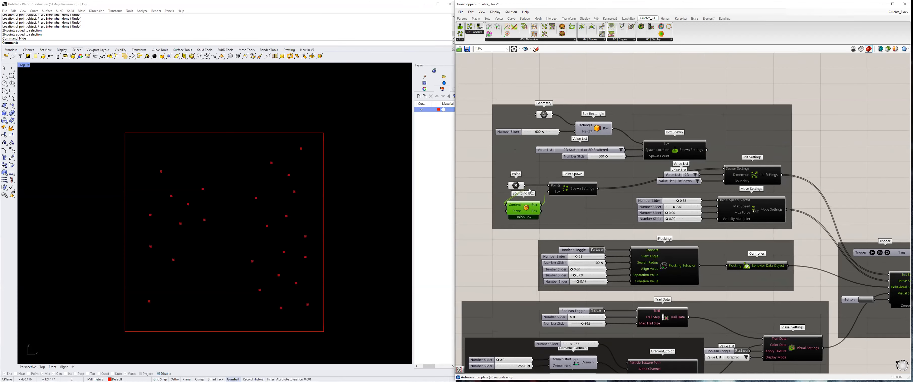
scroll(529, 190, up, 1)
click(510, 186)
drag(509, 186, 510, 188)
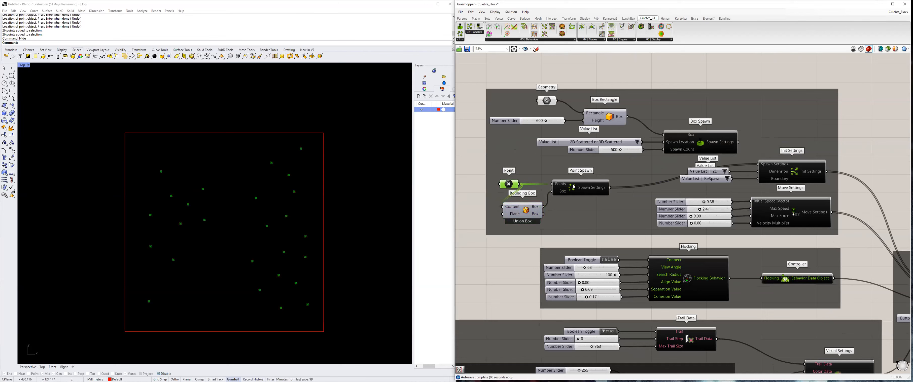
drag(526, 210, 526, 211)
right_drag(604, 189, 570, 198)
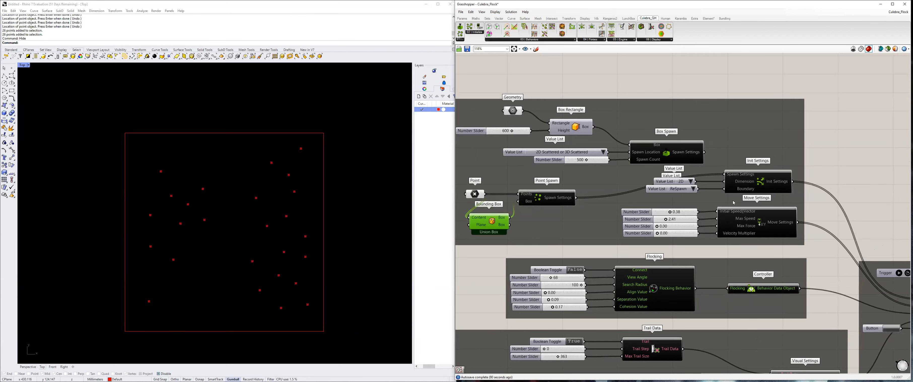
scroll(479, 113, down, 3)
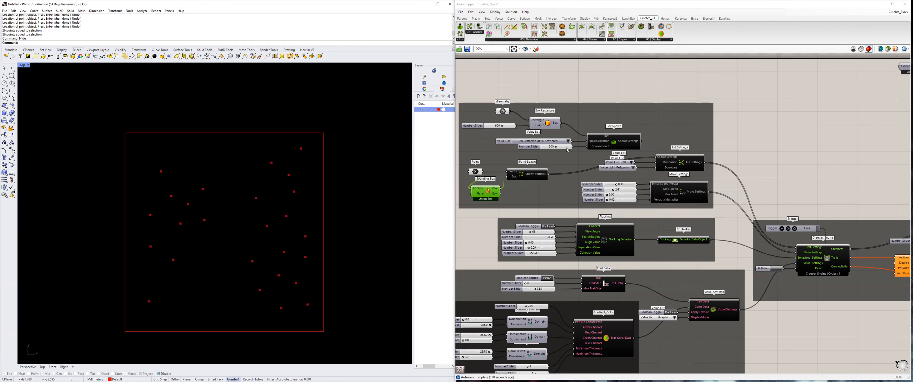
scroll(563, 93, down, 3)
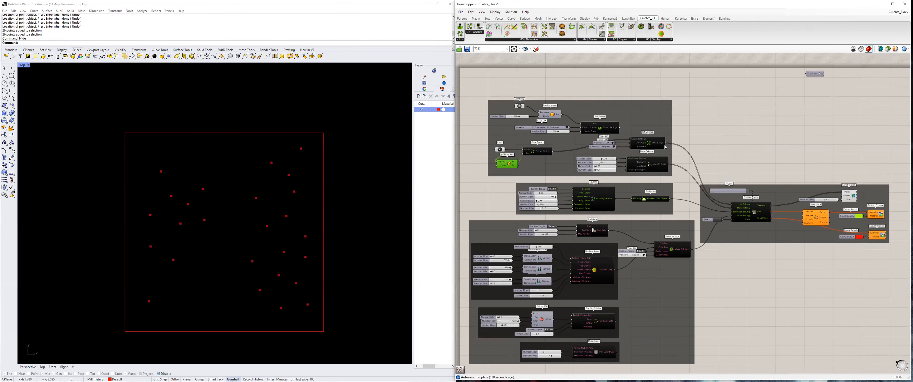
right_drag(724, 131, 759, 124)
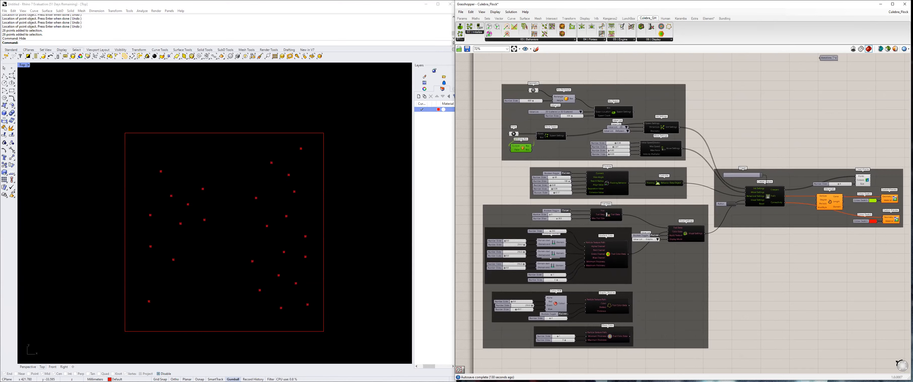
click(277, 181)
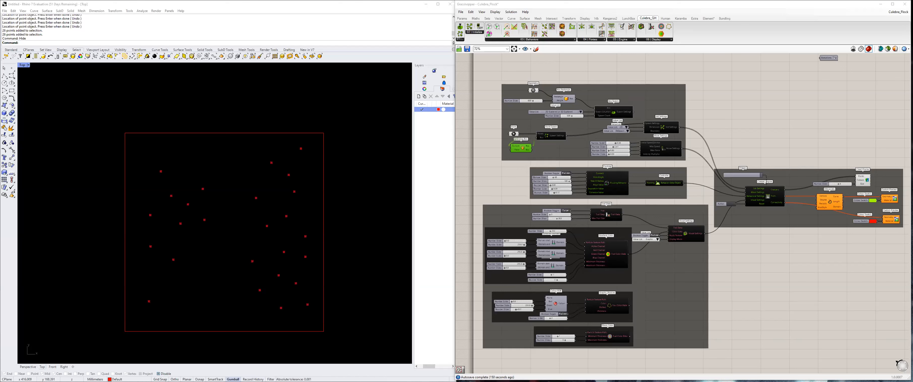
Review the list of available Culebra behavior components, including Multi Path Tracking, alongside the complete definition.
click(544, 40)
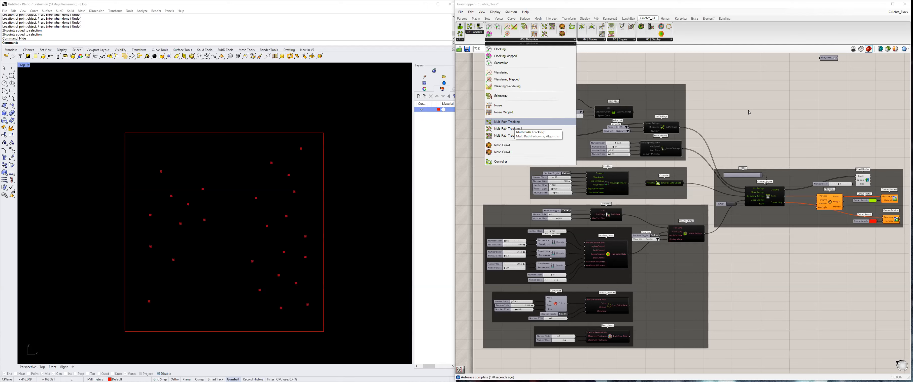
click(531, 40)
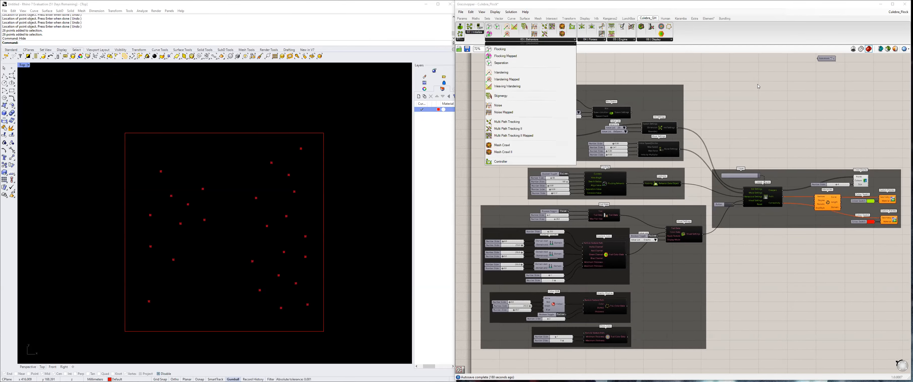
scroll(718, 172, down, 2)
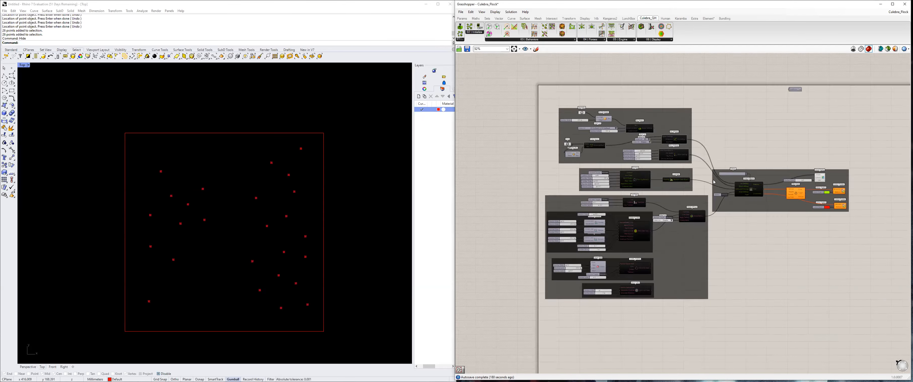
scroll(732, 169, up, 2)
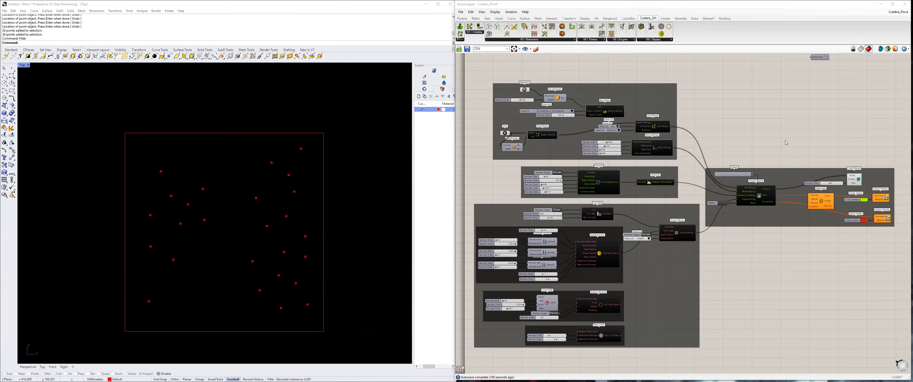
Move the visual settings groups down to open space beneath the flocking group, and save the definition as Culebra_Stigmergy.
click(529, 39)
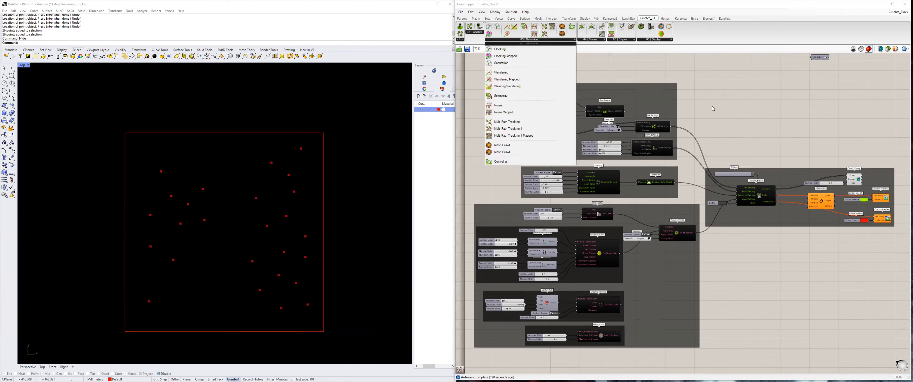
scroll(605, 189, up, 3)
right_drag(608, 183, 657, 166)
scroll(659, 165, down, 4)
drag(738, 315, 738, 318)
drag(717, 275, 717, 316)
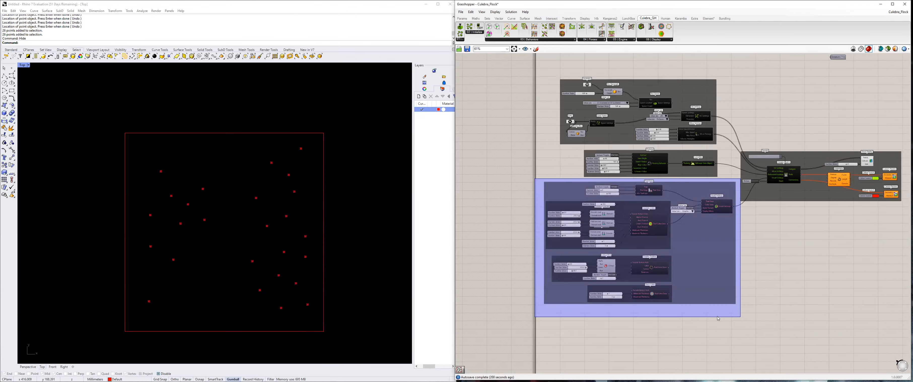
click(794, 264)
right_drag(794, 263, 771, 266)
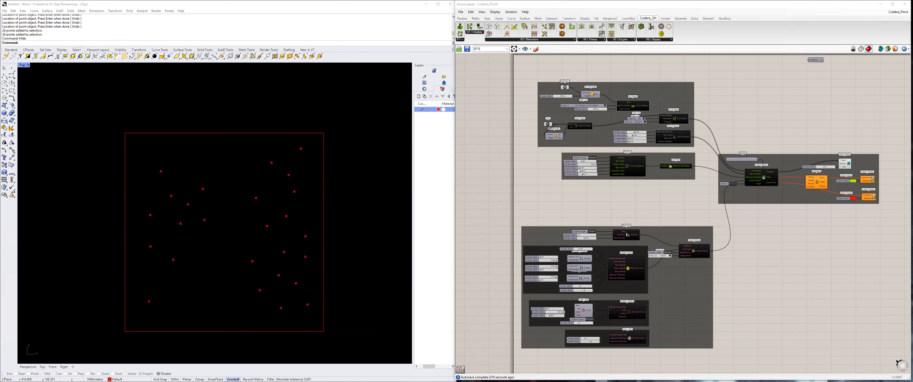
key(Return)
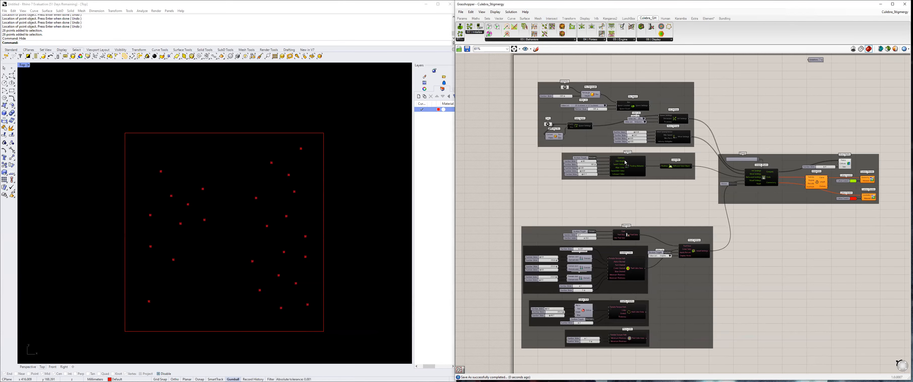
Add a Culebra Stigmergy behavior component in the free space below the flocking group.
scroll(625, 162, up, 3)
click(530, 39)
drag(514, 96, 625, 209)
scroll(629, 214, up, 1)
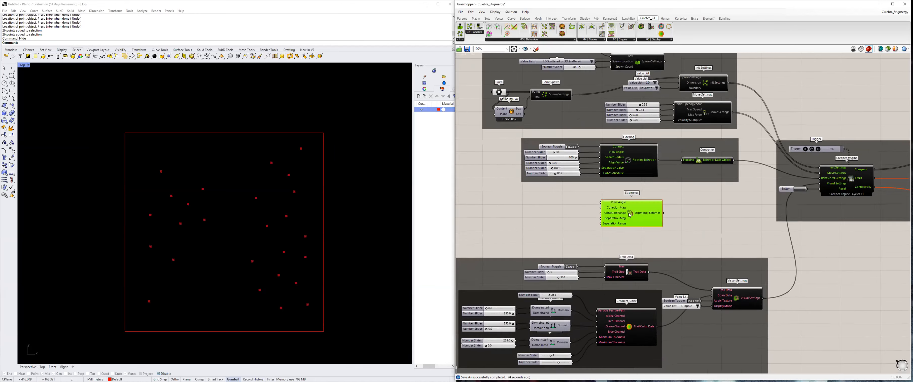
scroll(630, 214, up, 1)
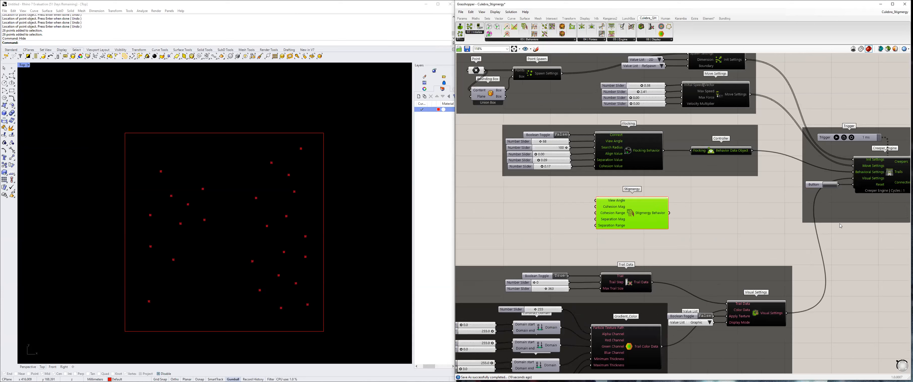
drag(640, 215, 651, 216)
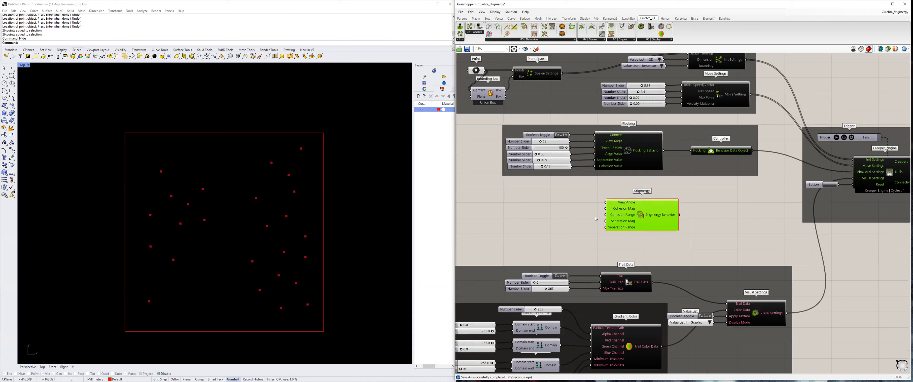
click(563, 212)
scroll(567, 211, up, 2)
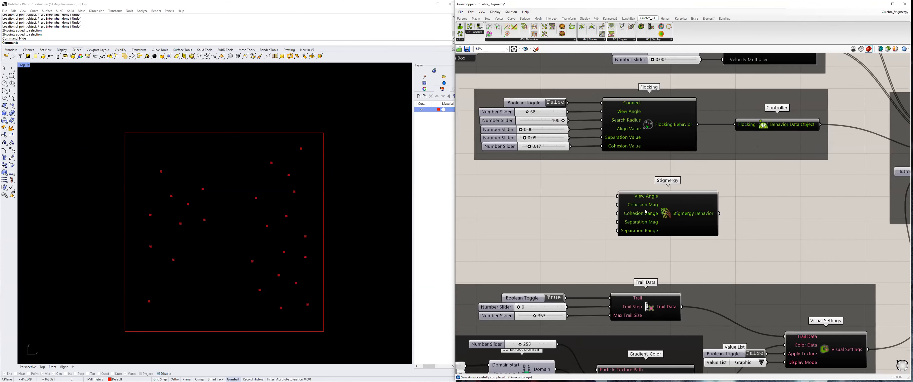
mouse_move(656, 215)
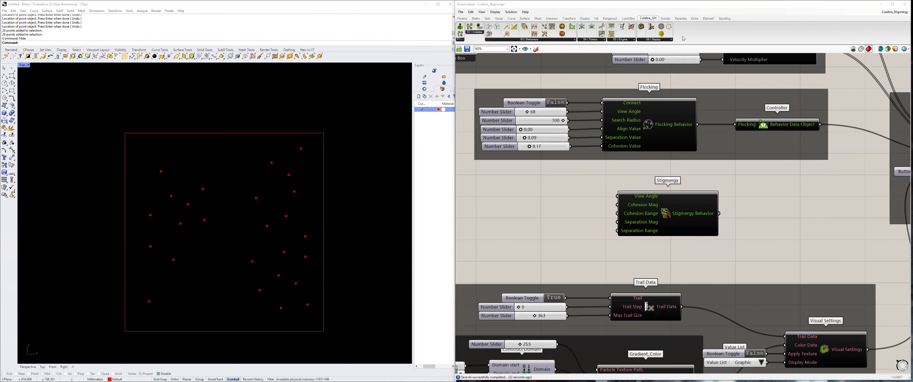
Switch to the Culebra user guide in the browser and read its Stigmergy section before returning to the definition.
key(alt+Tab)
scroll(607, 189, up, 2)
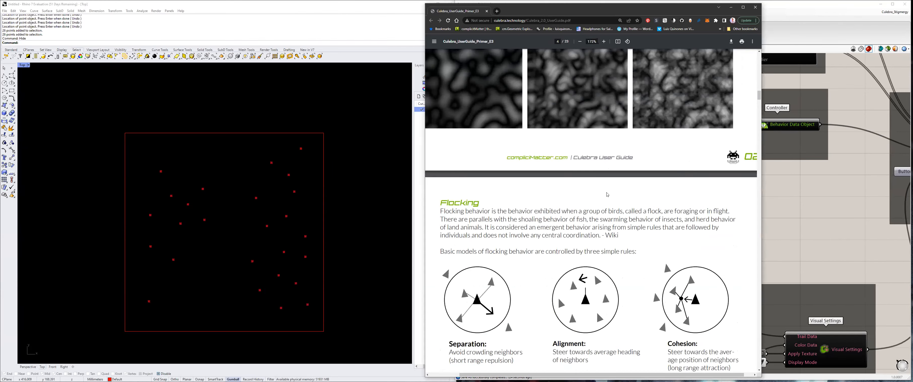
scroll(607, 188, down, 1)
scroll(607, 189, down, 5)
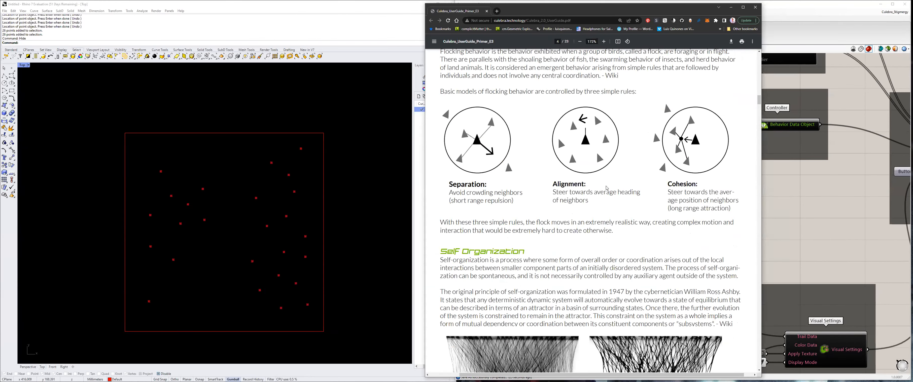
scroll(607, 188, down, 15)
scroll(631, 194, down, 4)
scroll(573, 131, up, 3)
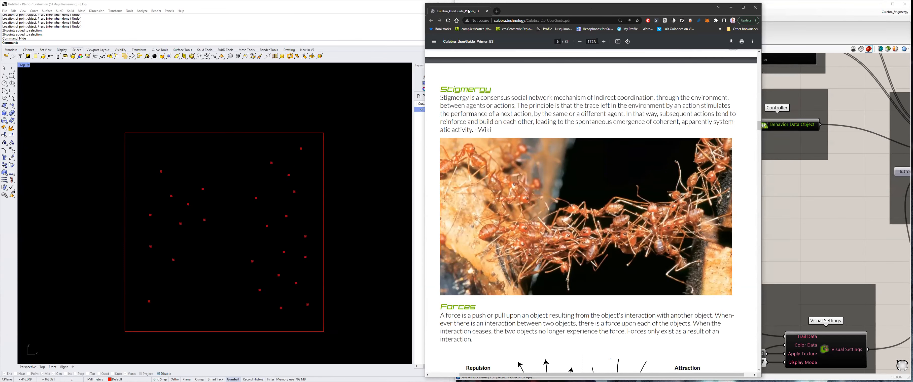
click(731, 7)
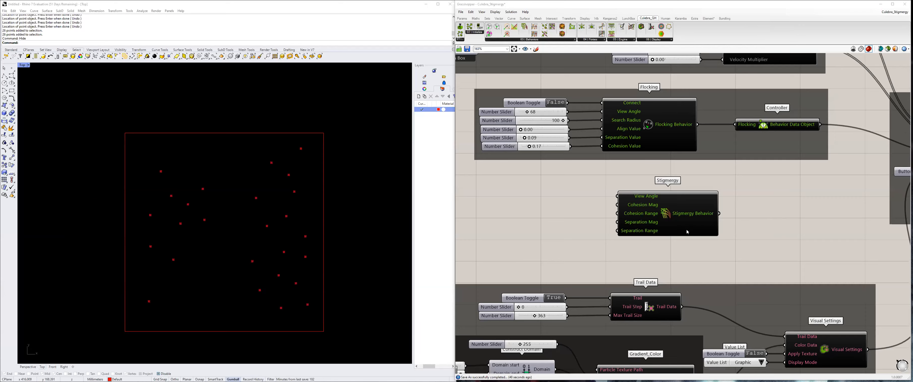
Set the Trail Data component's Max Trail Size to 62.
scroll(614, 242, down, 3)
right_drag(651, 247, 682, 200)
scroll(587, 261, up, 1)
drag(584, 259, 571, 260)
Delete the Point, Bounding Box and Point Spawn components, and connect Box Spawn's Spawn Settings to Init Settings.
scroll(577, 259, down, 3)
right_drag(545, 74, 558, 142)
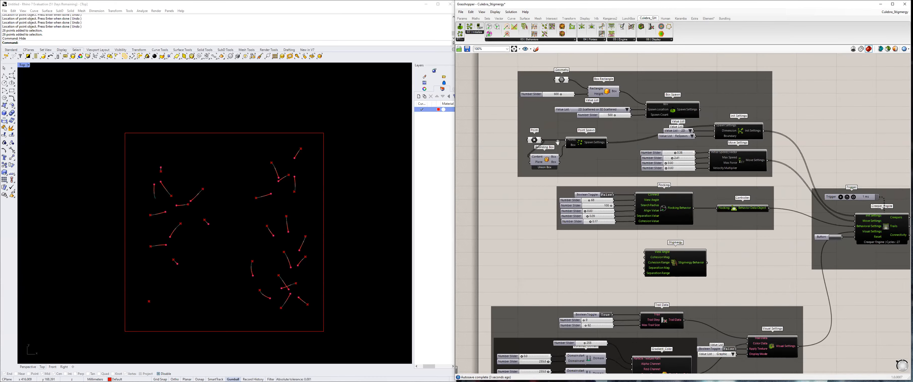
scroll(599, 139, up, 2)
drag(473, 166, 653, 246)
key(Delete)
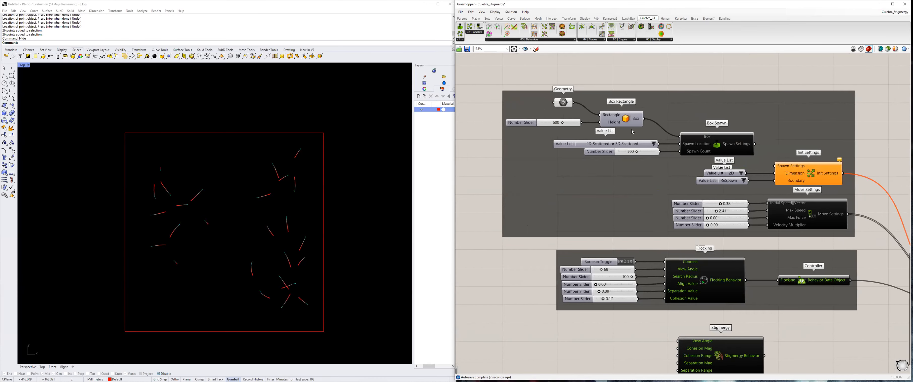
right_drag(633, 132, 579, 130)
drag(702, 141, 721, 163)
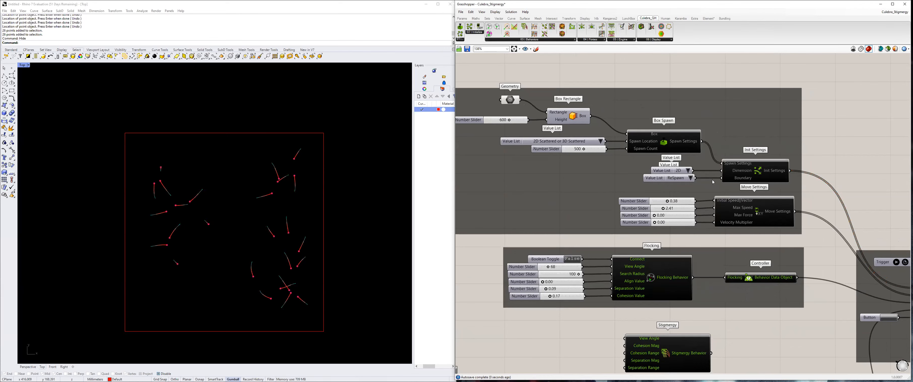
Set the Init Settings dimension to 3D and reset the Creeper Engine, viewing the agents in Rhino's Perspective viewport.
scroll(713, 182, down, 1)
right_drag(696, 177, 623, 149)
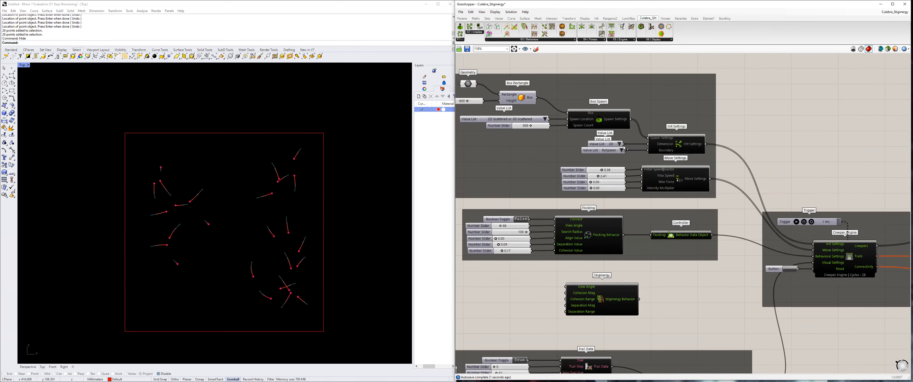
scroll(626, 152, up, 1)
scroll(628, 153, down, 2)
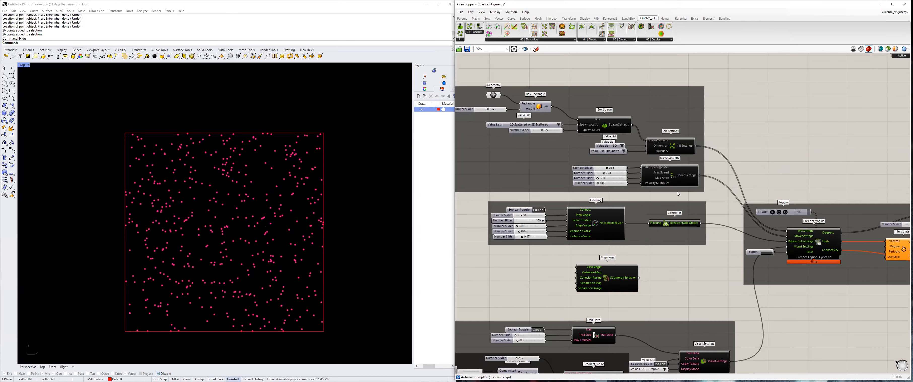
click(766, 253)
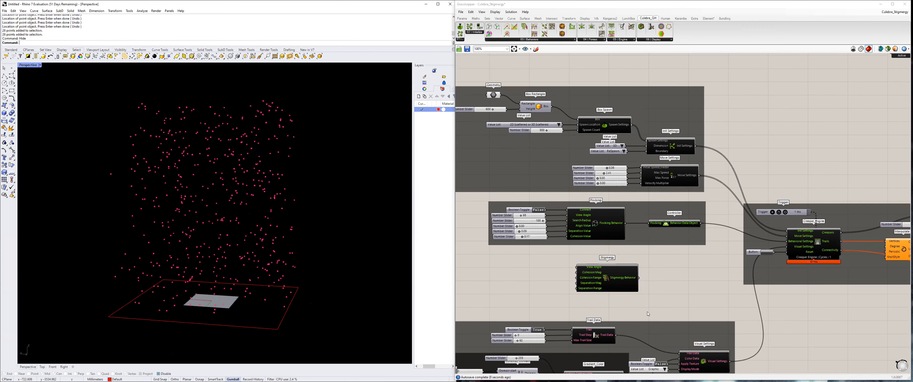
Add number sliders of 116 for Stigmergy's View Angle and 2.4 for its Cohesion Mag.
scroll(581, 269, up, 2)
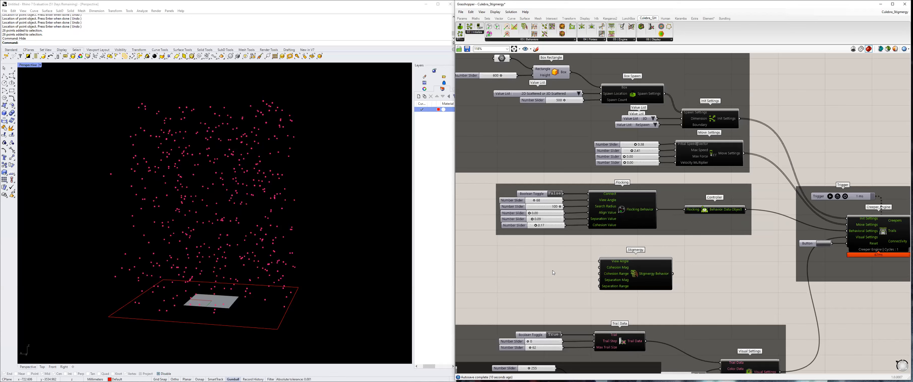
double_click(546, 268)
text(11)
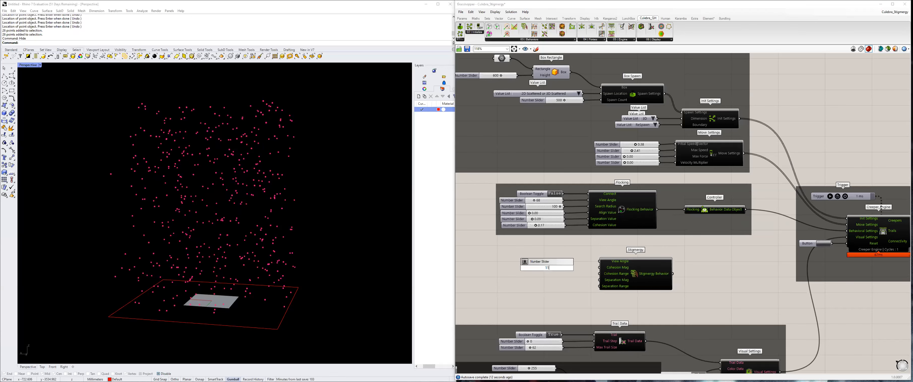
key(Return)
scroll(584, 269, up, 2)
mouse_move(579, 268)
mouse_down()
mouse_move(604, 260)
mouse_move(564, 263)
mouse_up()
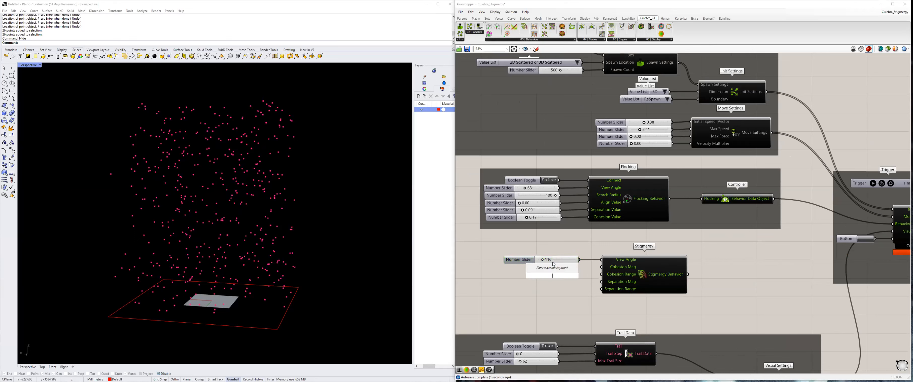
double_click(552, 275)
text(2)
key(Return)
mouse_move(578, 272)
mouse_down()
mouse_move(564, 271)
mouse_move(577, 268)
mouse_up()
Add number sliders of 80 for Stigmergy's Cohesion Range and 0 for its Separation Mag.
double_click(536, 286)
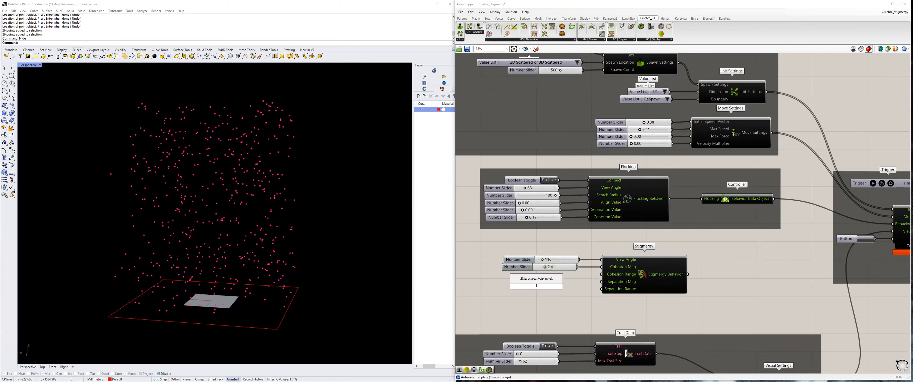
text(9)
key(BackSpace)
text(0)
key(Return)
mouse_move(569, 286)
mouse_down()
mouse_move(573, 276)
mouse_move(596, 275)
mouse_move(578, 276)
mouse_up()
double_click(553, 291)
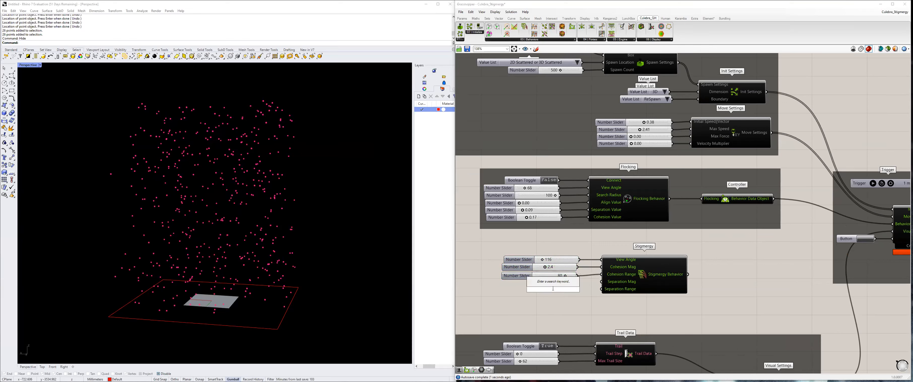
text(0)
key(Return)
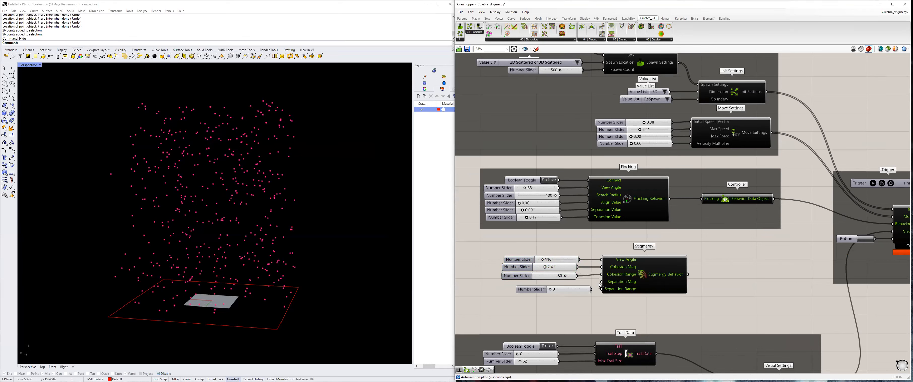
drag(600, 284, 569, 284)
Add a number slider of 5.0 and connect it to Stigmergy's Separation Range.
double_click(564, 294)
text(5.0)
key(Return)
mouse_move(590, 296)
mouse_down()
mouse_move(564, 290)
mouse_move(601, 290)
mouse_up()
click(548, 276)
click(547, 282)
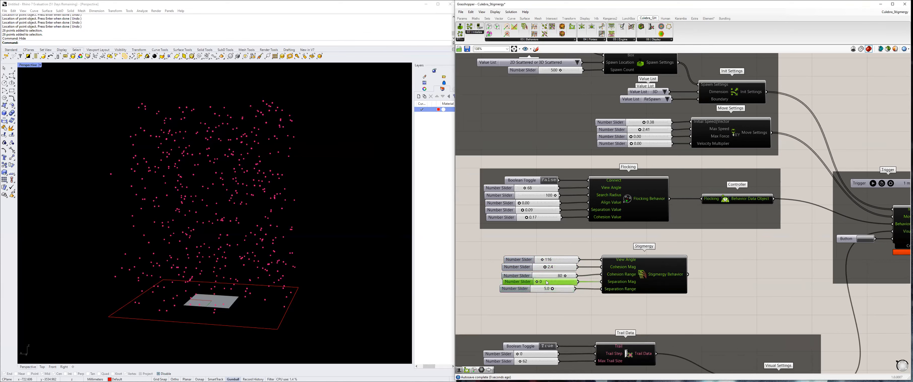
Switch the Separation Mag, Cohesion Range and View Angle sliders to floating-point rounding with three decimals.
double_click(517, 281)
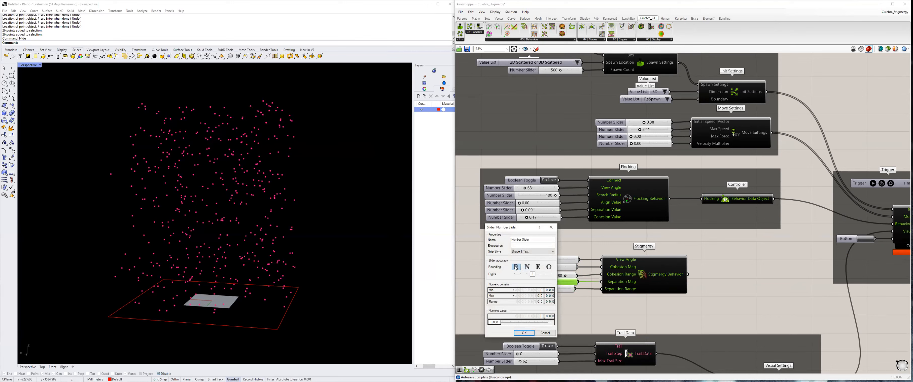
click(523, 332)
double_click(520, 275)
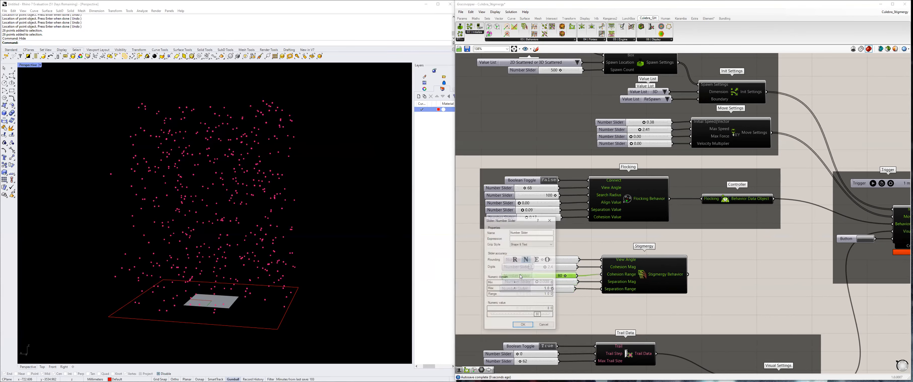
click(514, 259)
click(523, 325)
click(518, 267)
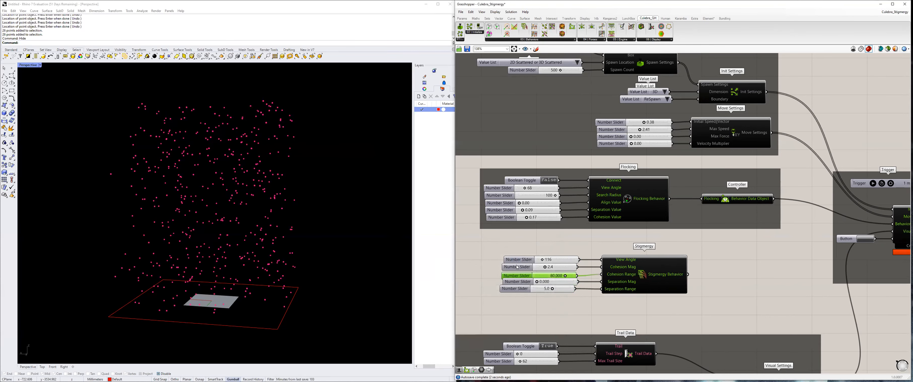
double_click(517, 267)
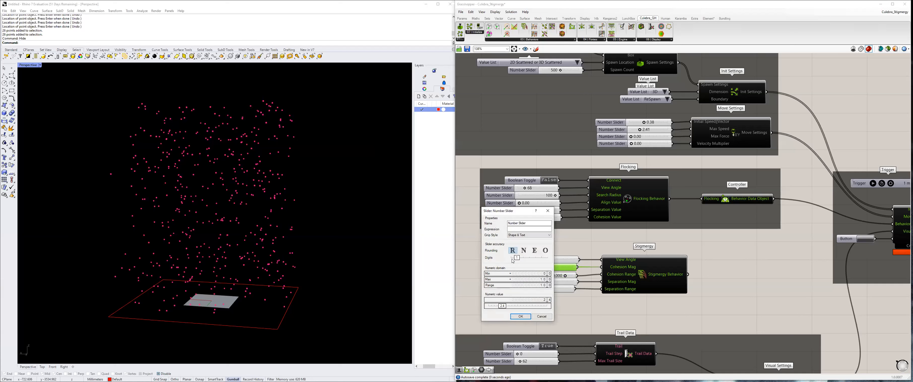
click(520, 316)
double_click(523, 261)
click(521, 244)
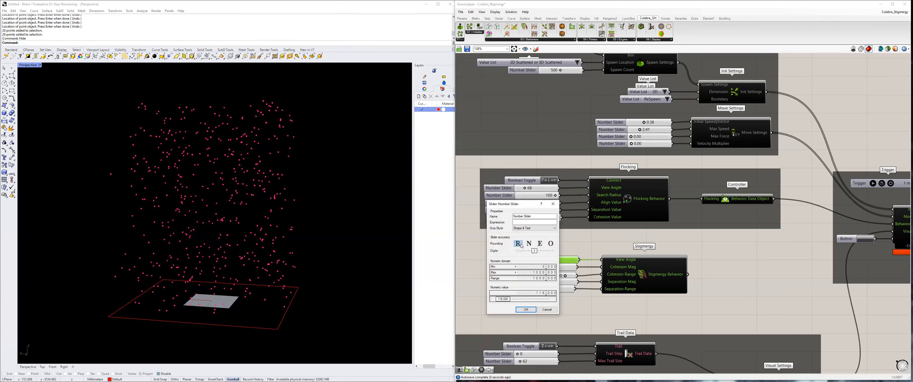
click(525, 310)
Align the five Stigmergy input sliders into an evenly spaced column beside the component.
drag(571, 300, 496, 227)
drag(558, 304, 548, 249)
click(542, 295)
click(573, 307)
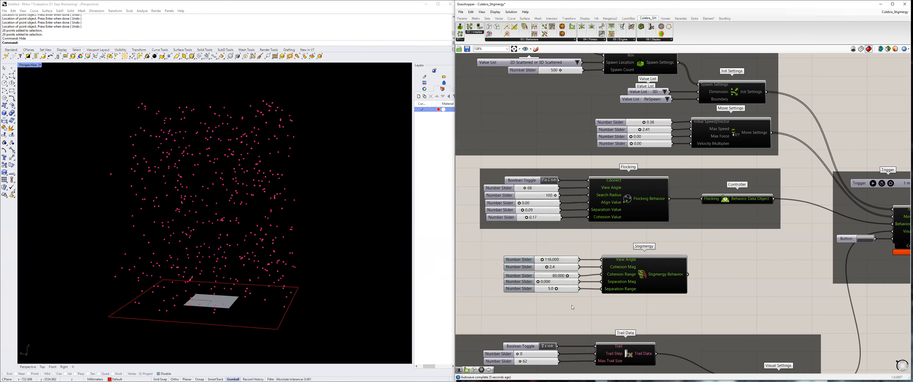
drag(574, 278, 575, 276)
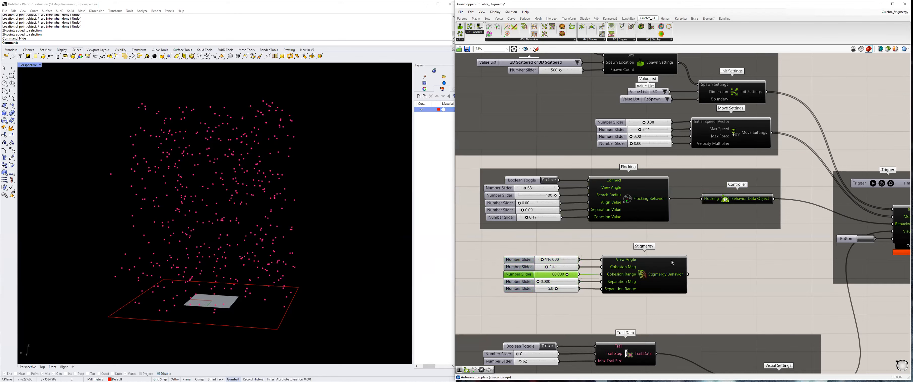
right_drag(700, 251, 682, 155)
scroll(682, 154, down, 1)
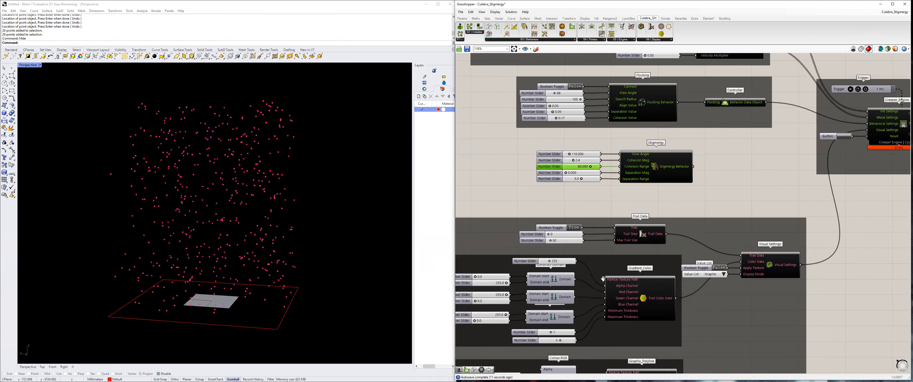
right_drag(602, 279, 609, 268)
scroll(574, 287, up, 1)
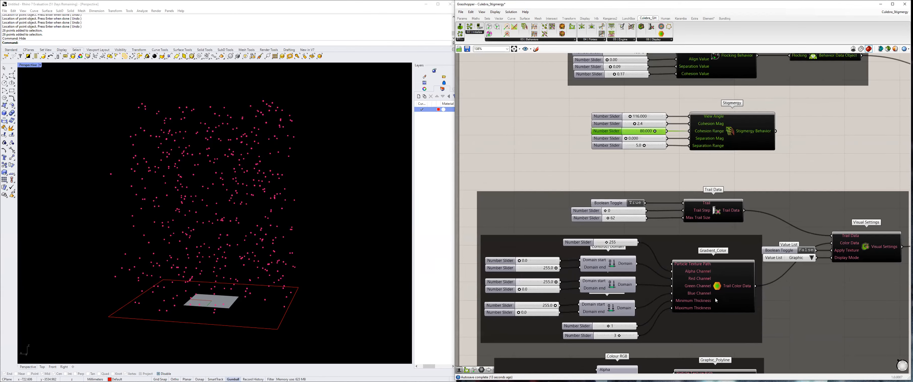
Connect the Stigmergy Behavior output to the Controller's input in place of the Flocking Behavior.
scroll(715, 301, down, 2)
right_drag(749, 362, 664, 299)
scroll(664, 300, up, 1)
drag(660, 299, 723, 178)
right_drag(666, 197, 650, 294)
right_drag(652, 228, 632, 281)
scroll(659, 172, up, 4)
drag(621, 288, 643, 165)
scroll(688, 246, down, 1)
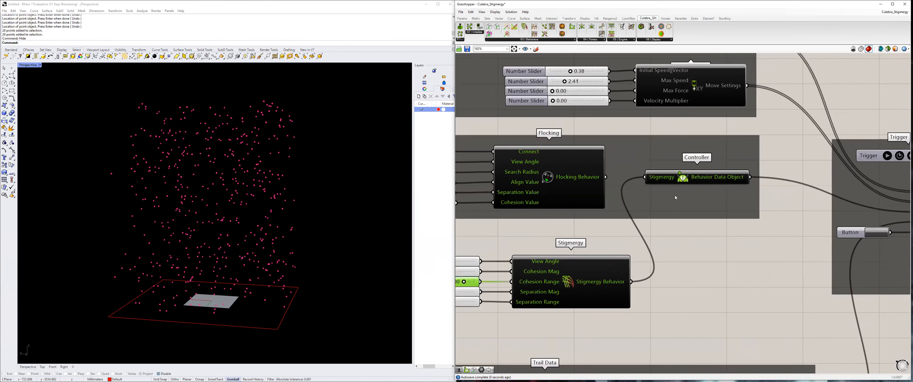
scroll(676, 197, down, 1)
click(700, 213)
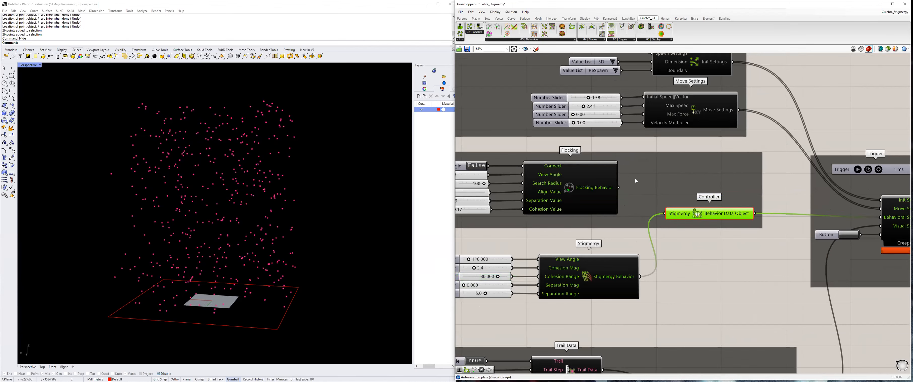
Move the group containing Trail Data, the color components and Visual Settings farther down the canvas.
scroll(635, 179, down, 4)
right_drag(697, 330, 691, 170)
scroll(694, 277, down, 2)
drag(693, 275, 692, 328)
scroll(668, 178, up, 3)
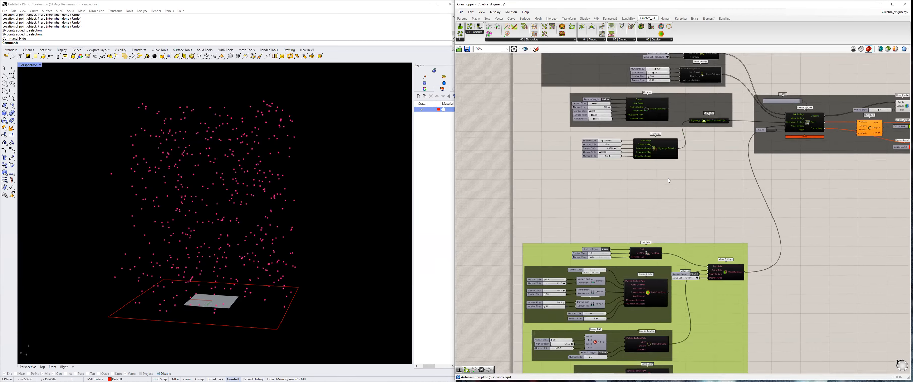
Move the Stigmergy component together with its five sliders to just below the Flocking group.
scroll(668, 179, up, 1)
drag(565, 176, 672, 236)
drag(677, 213, 658, 203)
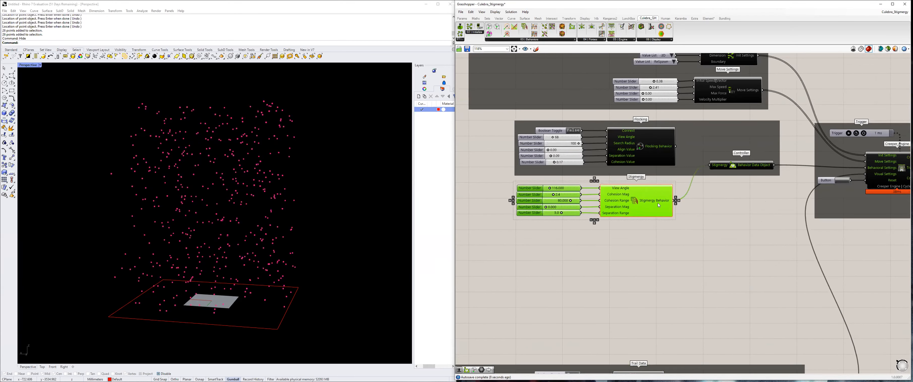
Run the Creeper Engine's Trigger to start the stigmergy simulation.
right_drag(859, 186, 816, 208)
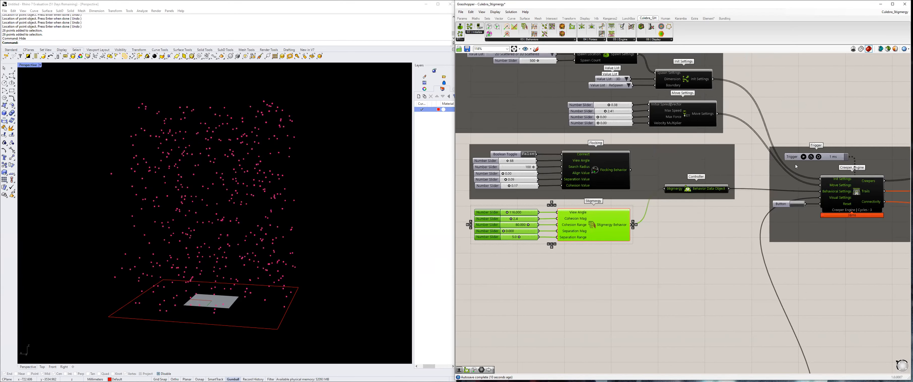
click(804, 158)
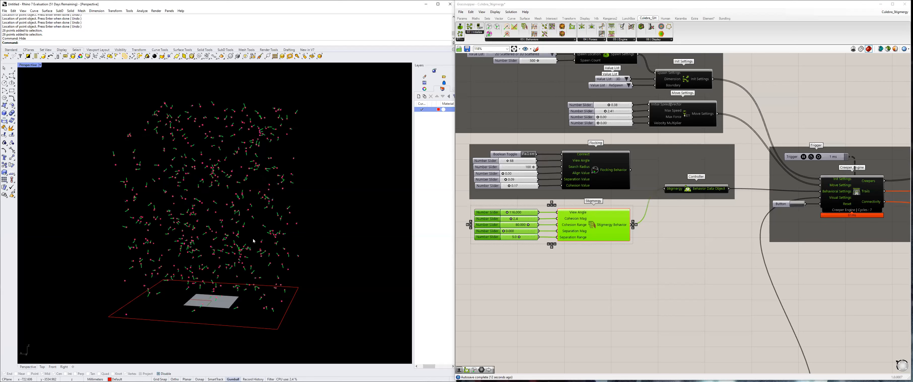
scroll(275, 208, up, 1)
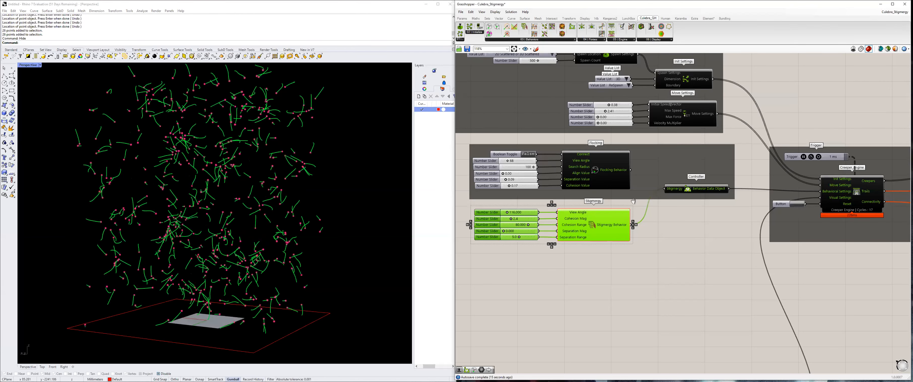
Flip the Boolean Toggle that drives the Dotted input of the Graphic_Polyline component.
right_drag(686, 282, 644, 195)
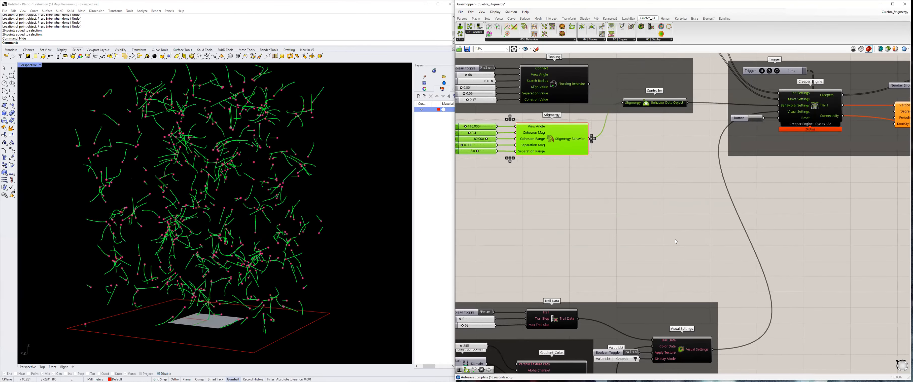
right_drag(675, 239, 679, 201)
click(607, 204)
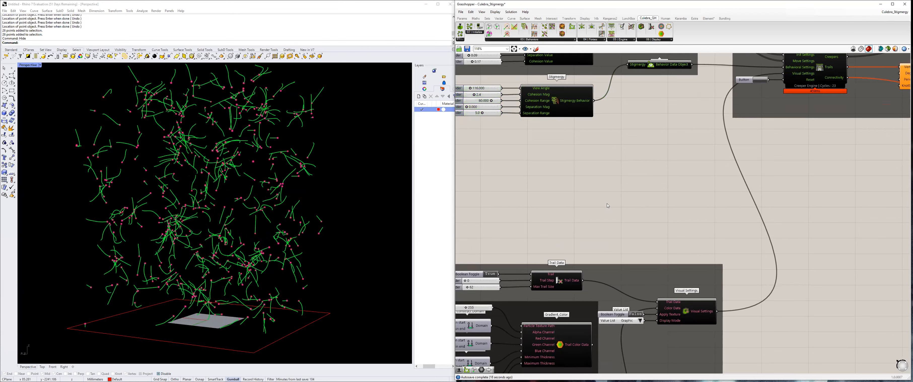
right_drag(610, 294, 732, 173)
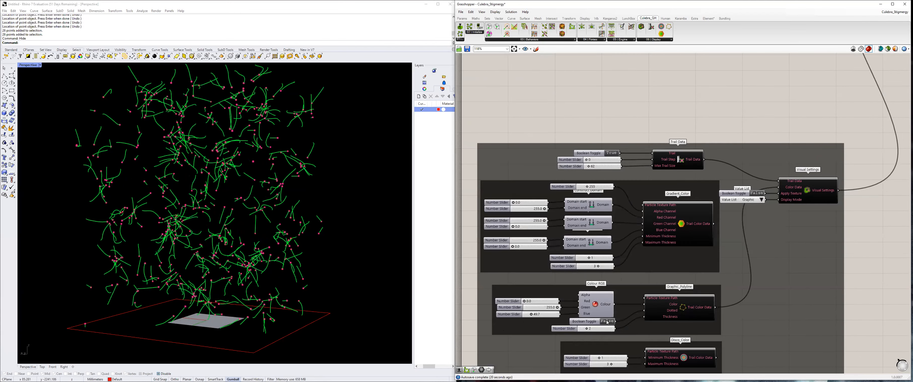
click(606, 321)
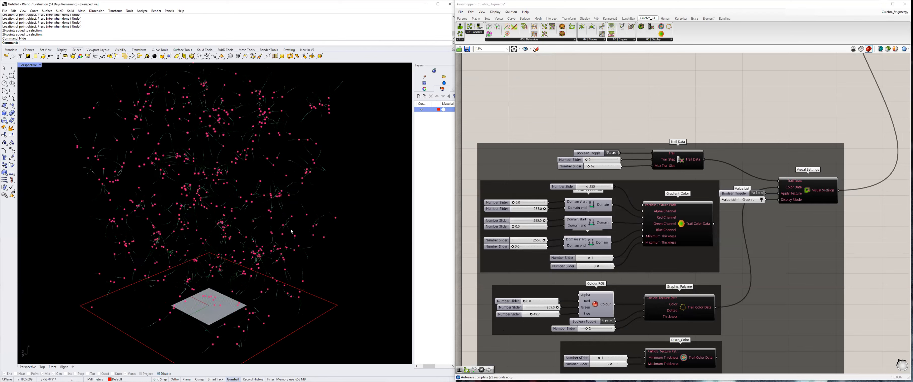
Connect Gradient_Color's Trail Color Data to the Color Data input of Visual Settings in place of Graphic_Polyline.
scroll(748, 124, down, 4)
right_drag(810, 122, 752, 165)
right_drag(756, 60, 740, 183)
scroll(740, 183, up, 6)
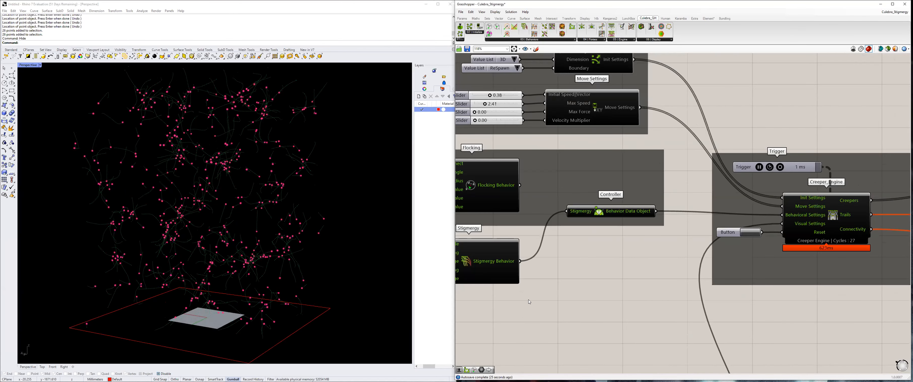
scroll(530, 299, down, 2)
right_drag(590, 288, 617, 281)
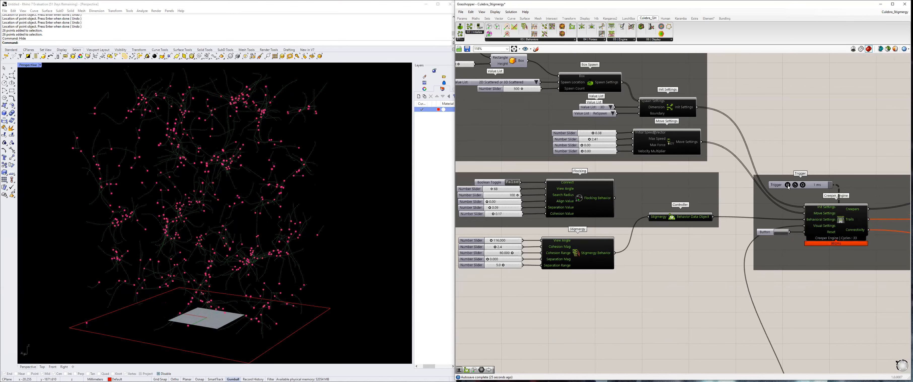
scroll(593, 284, down, 3)
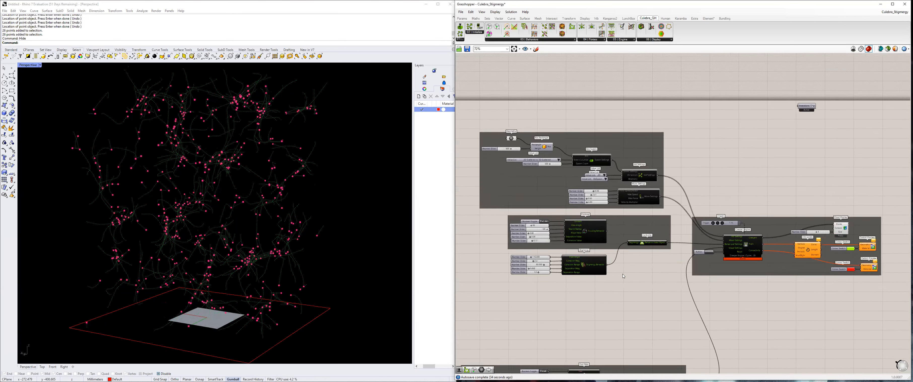
right_drag(623, 274, 627, 191)
right_drag(614, 311, 611, 258)
scroll(611, 259, up, 2)
drag(660, 254, 604, 283)
right_drag(221, 173, 170, 167)
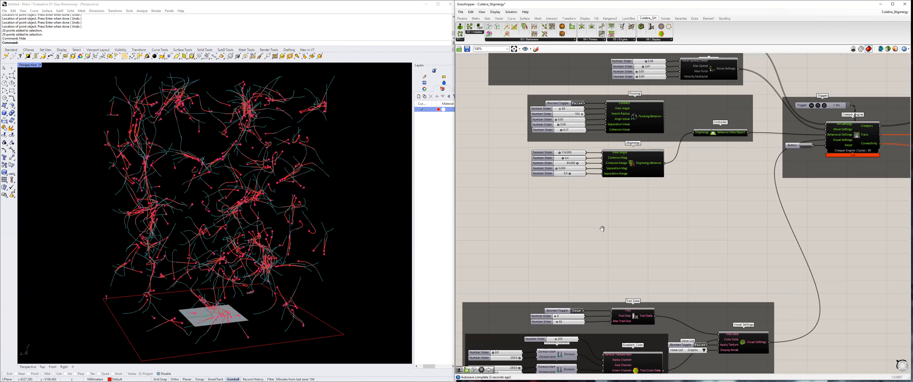
Set the Trail Data component's Trail Step slider to 4 and enter 62 for its Max Trail Size.
right_drag(571, 320, 577, 283)
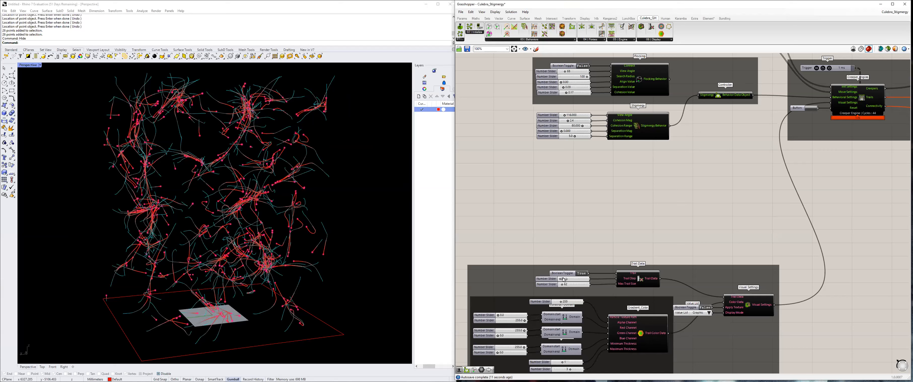
drag(564, 279, 572, 279)
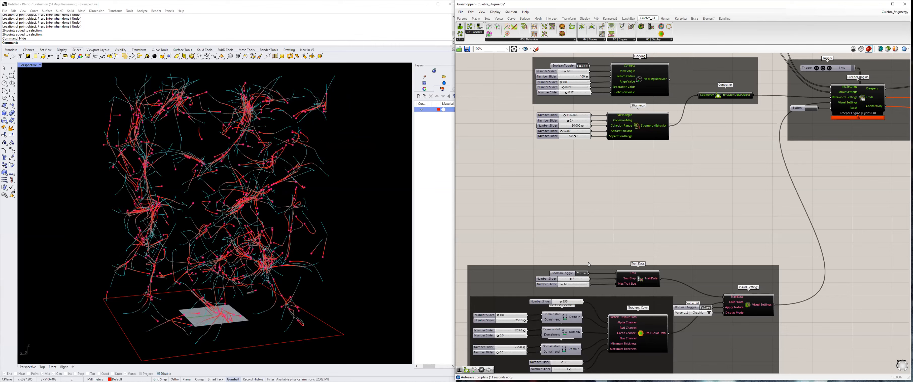
scroll(632, 220, up, 2)
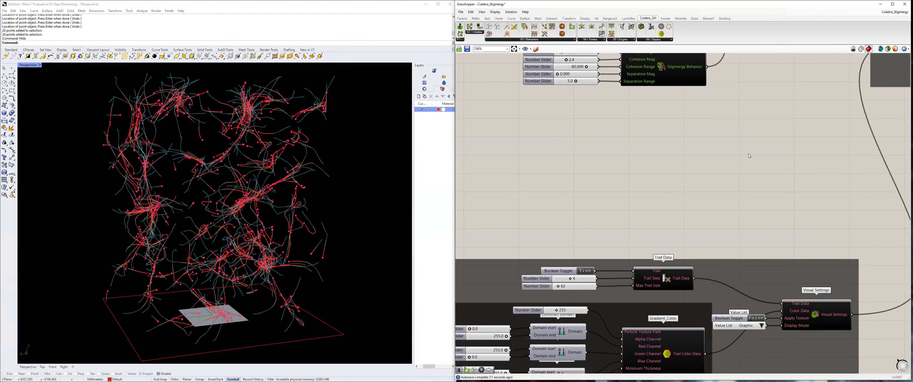
scroll(748, 154, down, 2)
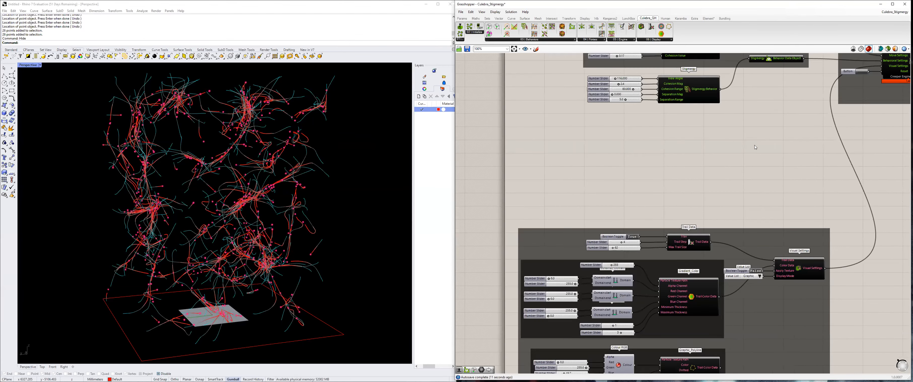
click(619, 249)
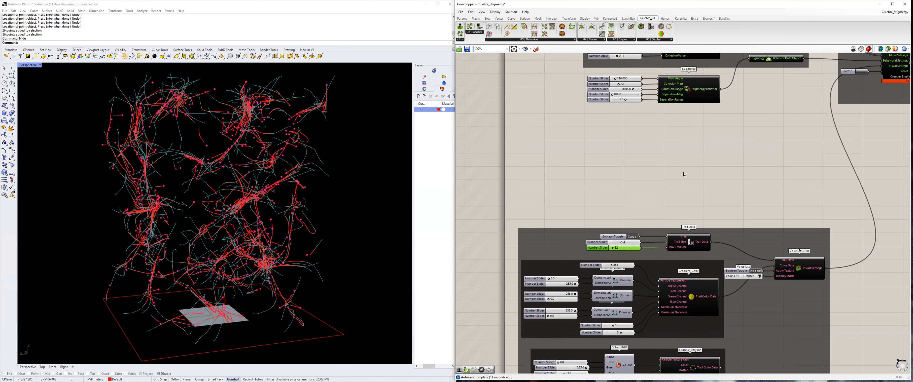
key(Return)
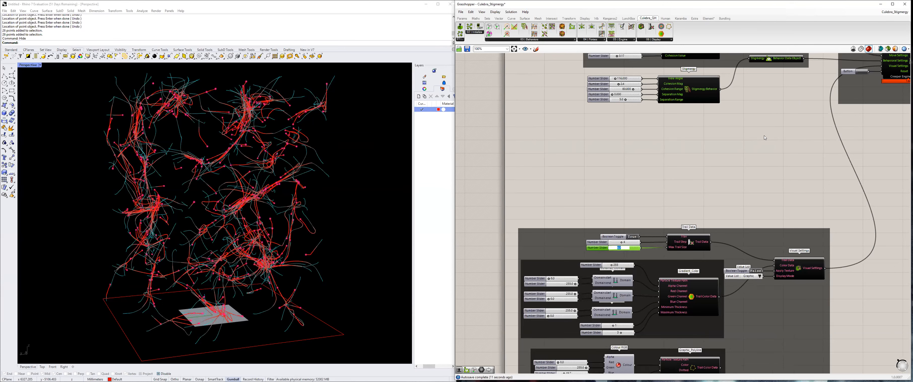
text(62)
key(Return)
Pause the running Trigger of the Creeper Engine.
right_drag(772, 130, 735, 155)
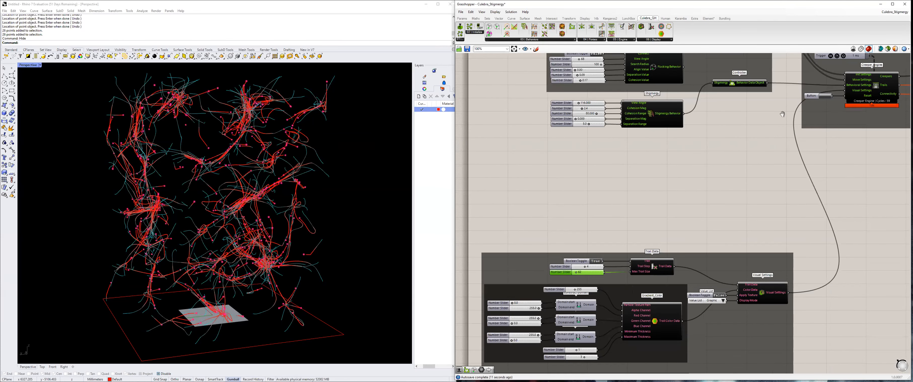
click(829, 58)
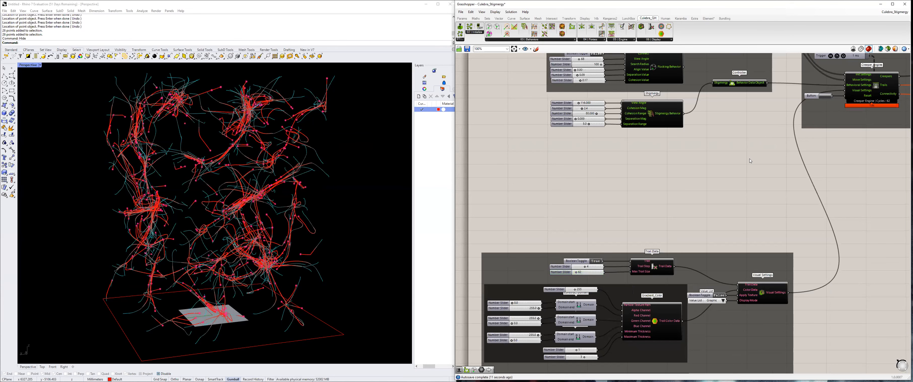
right_drag(819, 73, 802, 92)
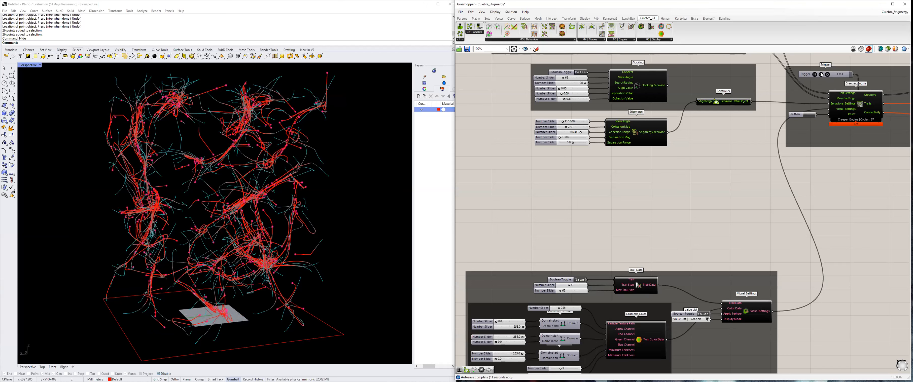
right_drag(821, 75, 810, 93)
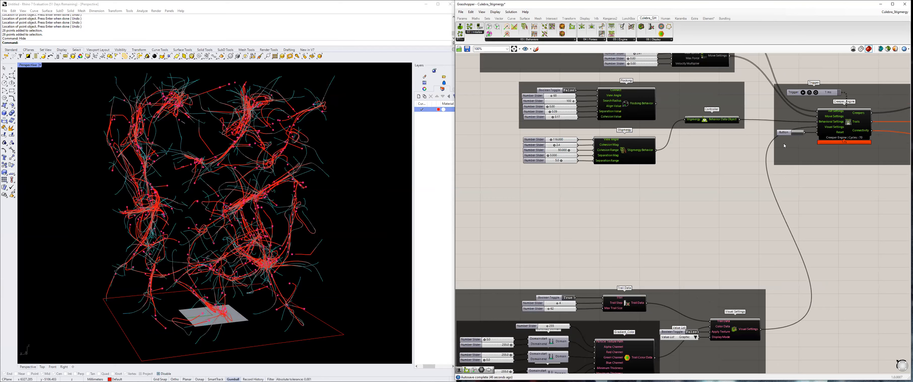
right_drag(697, 191, 717, 166)
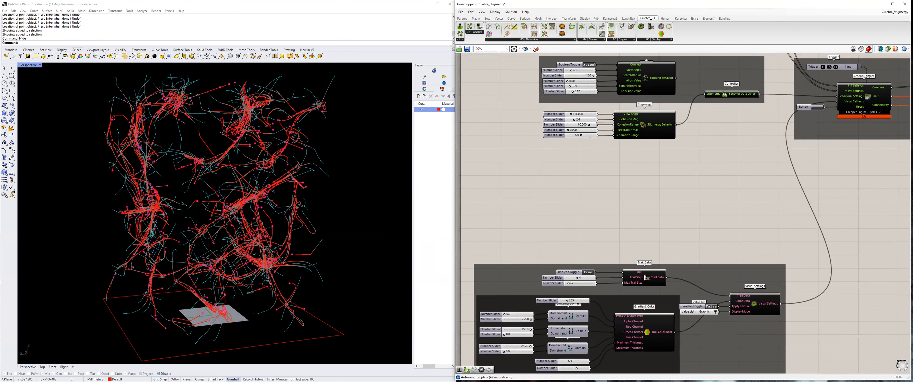
Set the Trail Data component's Max Trail Size slider to 40 and its Trail Step slider to 5.
right_drag(581, 225, 543, 230)
right_drag(619, 192, 636, 152)
scroll(547, 249, up, 2)
drag(547, 249, 563, 240)
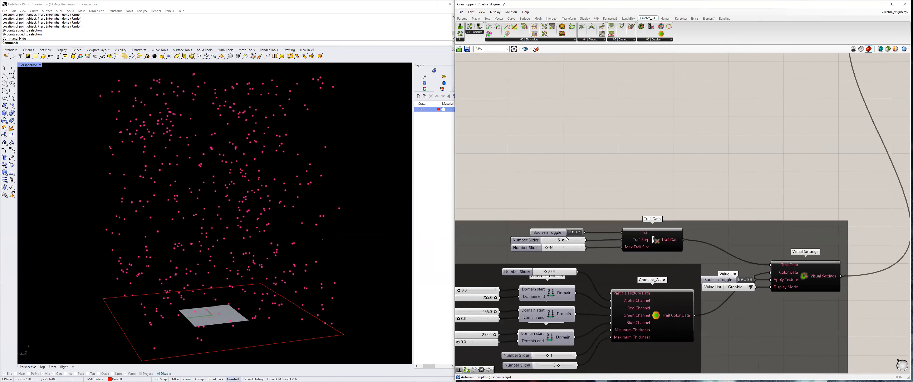
Reset the Creeper Engine and run the Trigger again, examining the growing trails from several angles.
scroll(649, 186, down, 3)
right_drag(791, 179, 755, 351)
scroll(755, 351, up, 2)
click(761, 213)
click(764, 169)
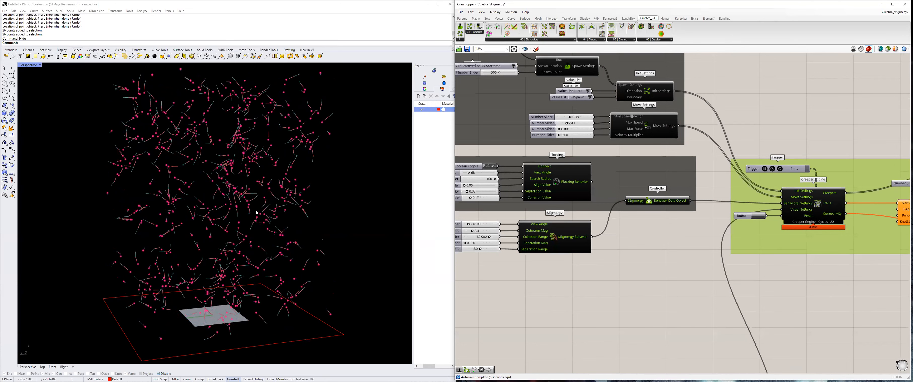
right_drag(239, 183, 331, 209)
right_drag(193, 233, 327, 188)
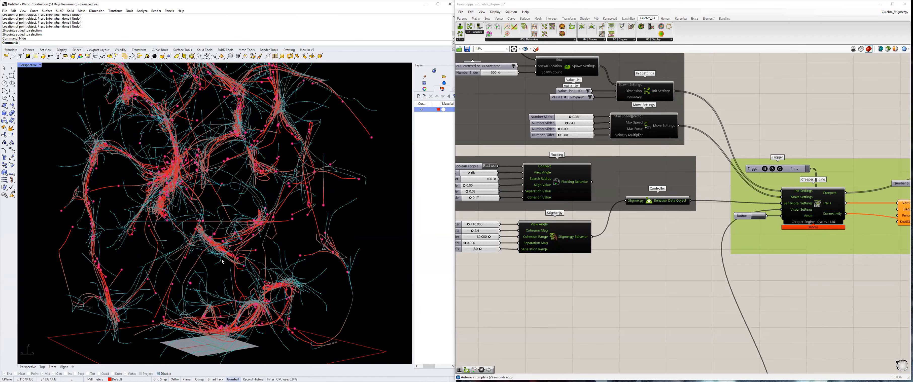
right_drag(211, 162, 229, 183)
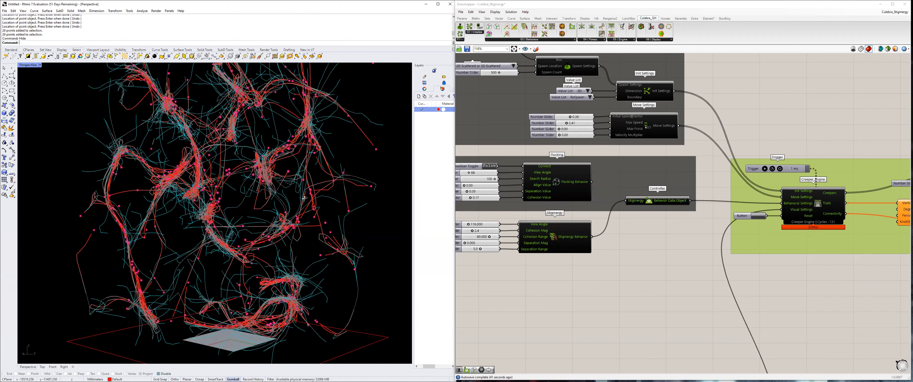
right_drag(217, 197, 214, 207)
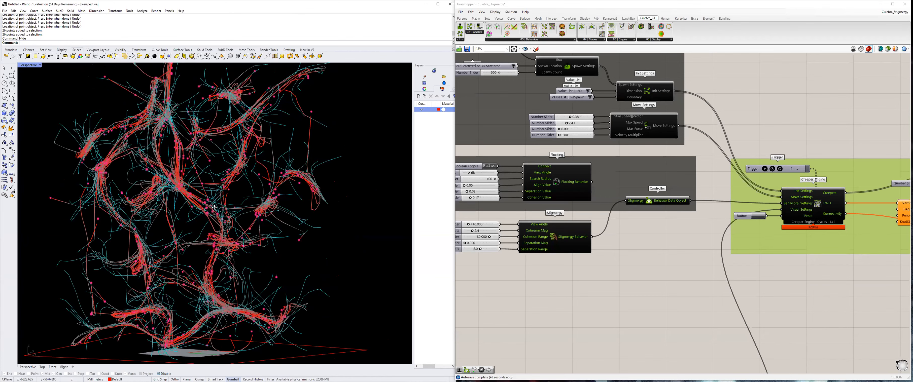
right_drag(525, 190, 527, 188)
scroll(527, 188, up, 4)
click(529, 189)
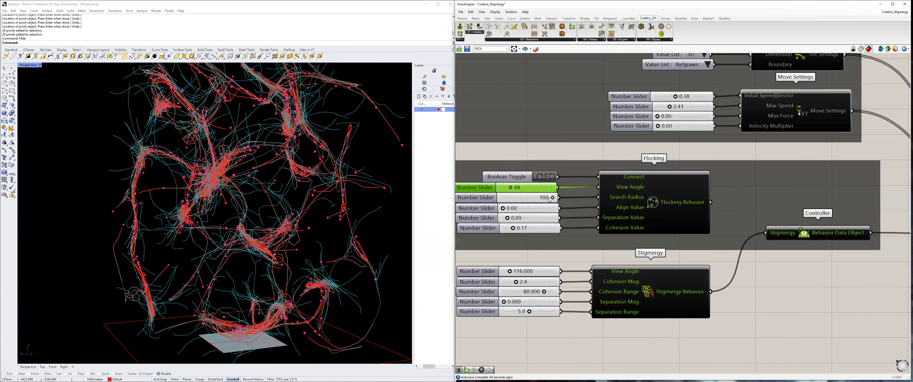
click(541, 178)
right_drag(541, 178, 525, 188)
click(525, 188)
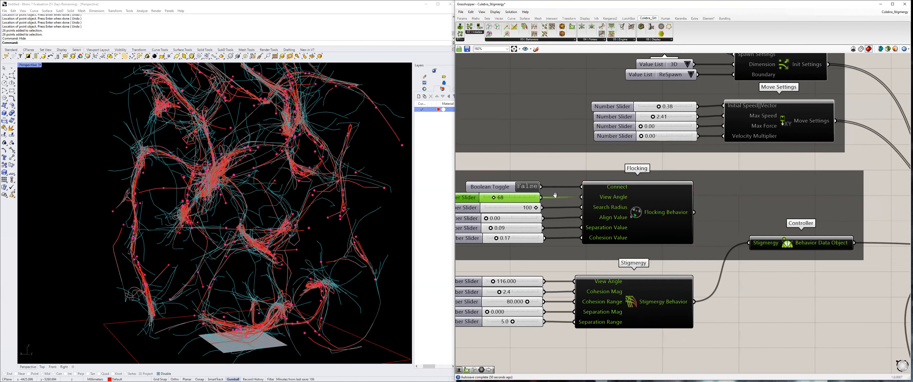
Move the Stigmergy component and its sliders farther down, away from the Flocking group.
right_drag(590, 351, 616, 311)
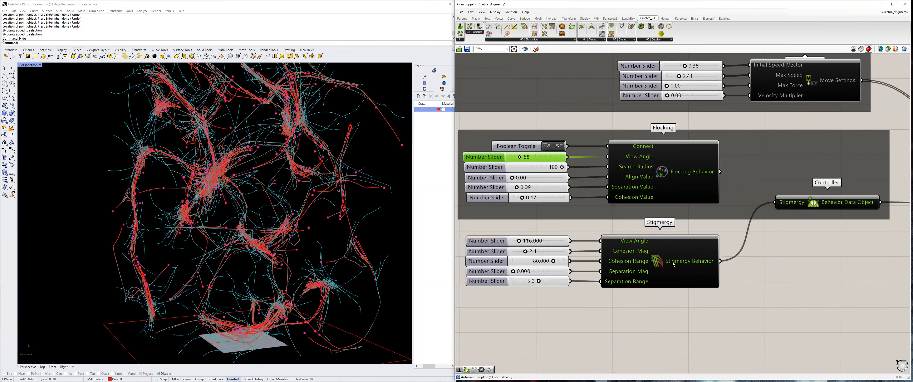
drag(732, 303, 542, 234)
drag(645, 236, 645, 266)
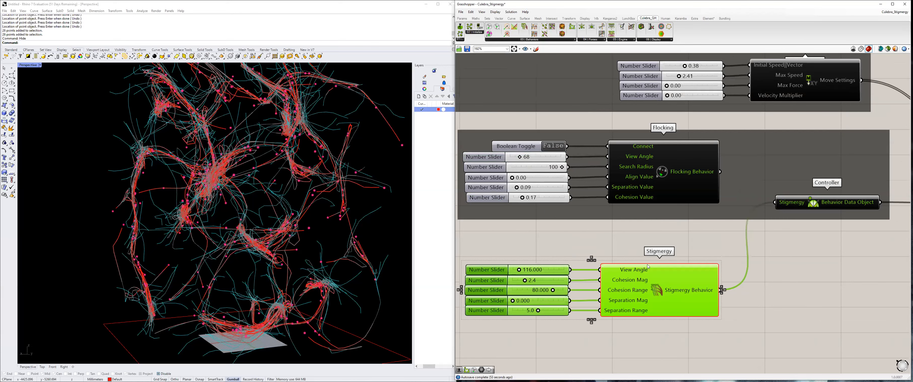
Set the Stigmergy component's Cohesion Range slider to 60.
click(625, 255)
right_drag(623, 282, 649, 265)
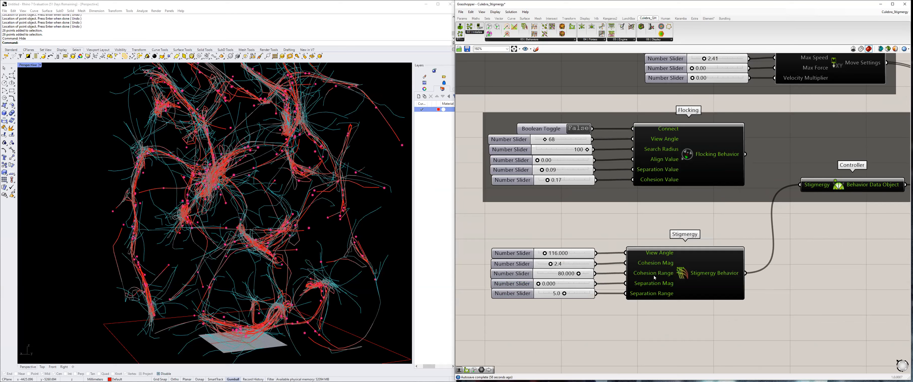
double_click(562, 276)
text(60)
key(Return)
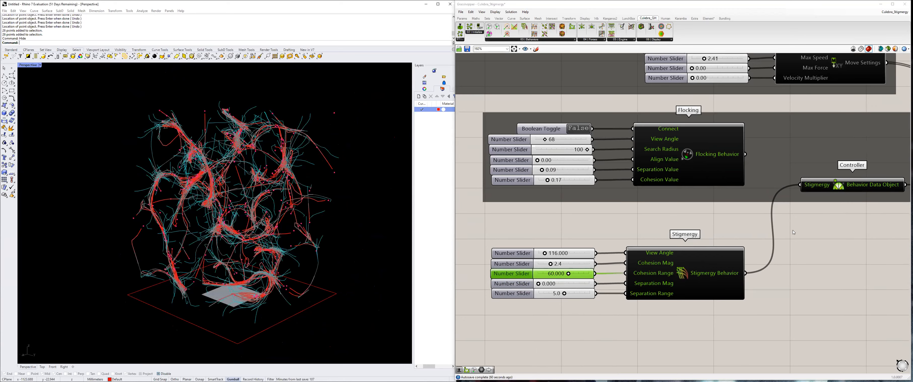
Restart the Creeper Engine simulation with the Trigger running and examine the new trails from different angles.
scroll(797, 181, down, 2)
click(799, 177)
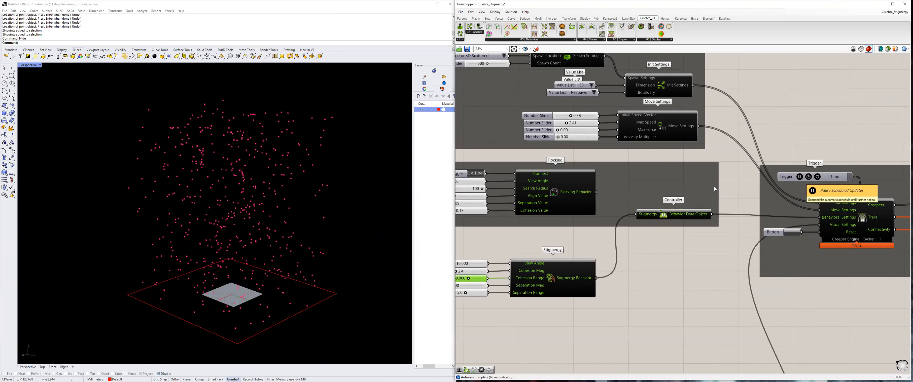
right_drag(223, 222, 106, 211)
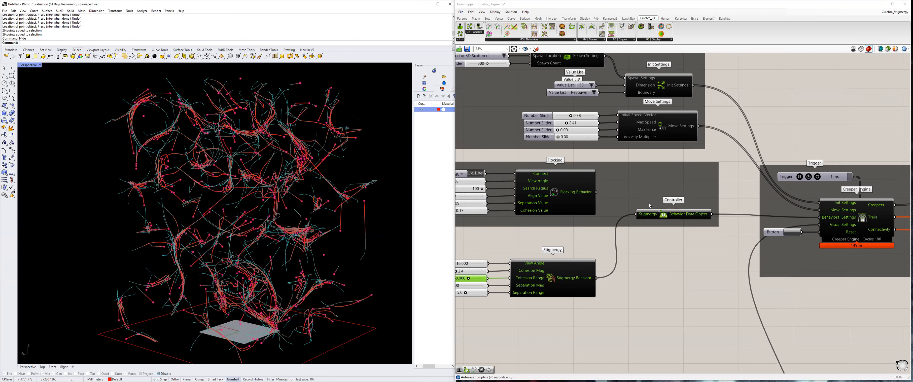
right_drag(277, 210, 314, 217)
Try a higher Separation Mag value on the Stigmergy component and return the slider to 0.000.
right_drag(457, 286, 482, 283)
drag(475, 284, 472, 284)
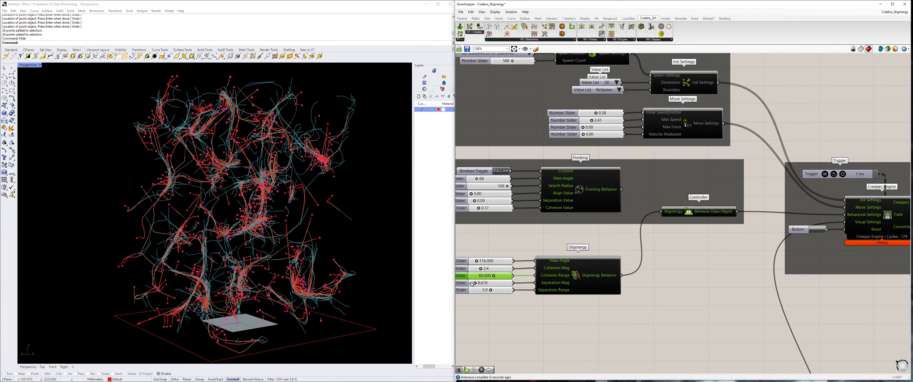
right_drag(284, 269, 241, 269)
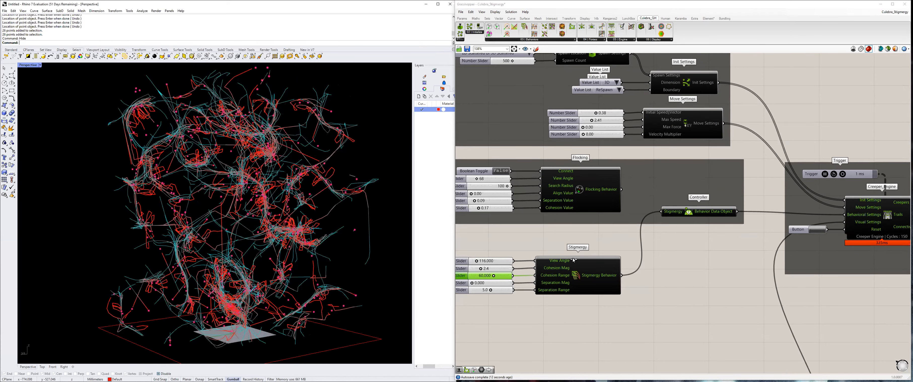
Reset the Creeper Engine and examine the regrowing trails up close and from several angles.
click(817, 229)
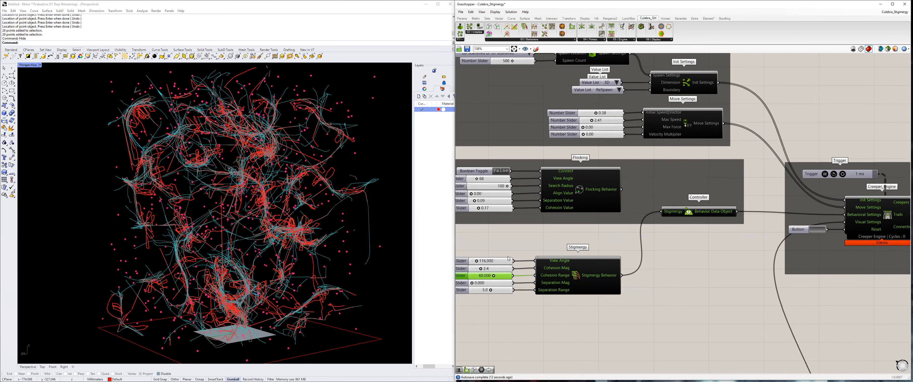
right_drag(230, 216, 323, 194)
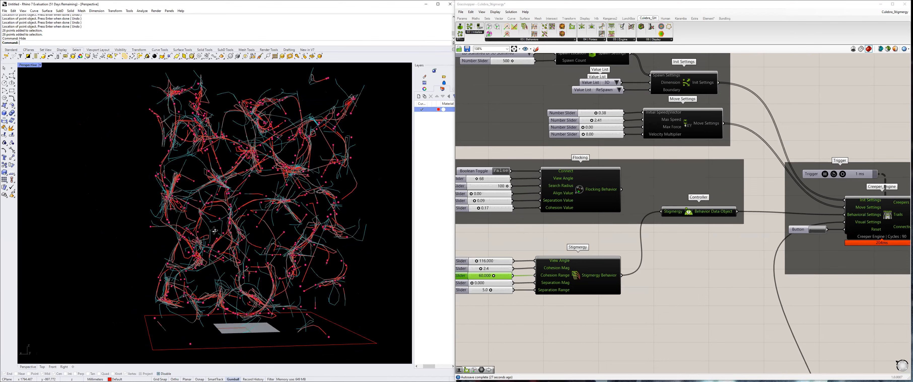
scroll(226, 232, up, 3)
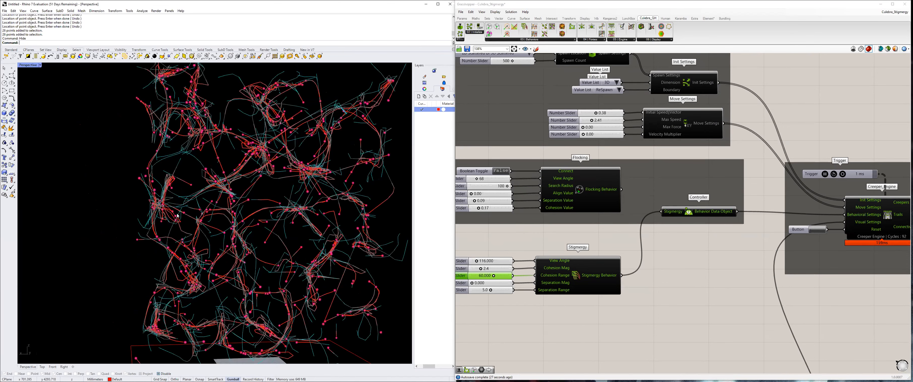
scroll(216, 202, down, 3)
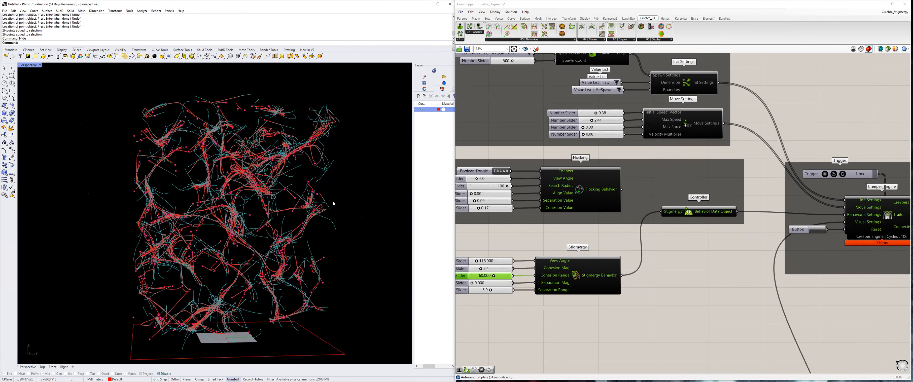
right_drag(333, 203, 360, 196)
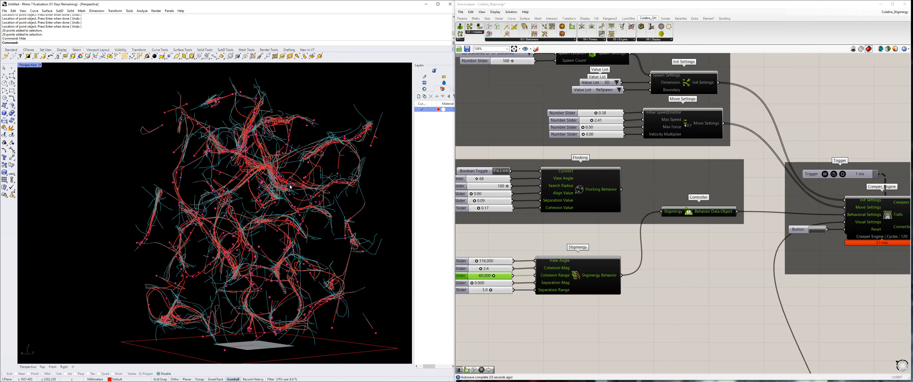
right_drag(272, 195, 206, 211)
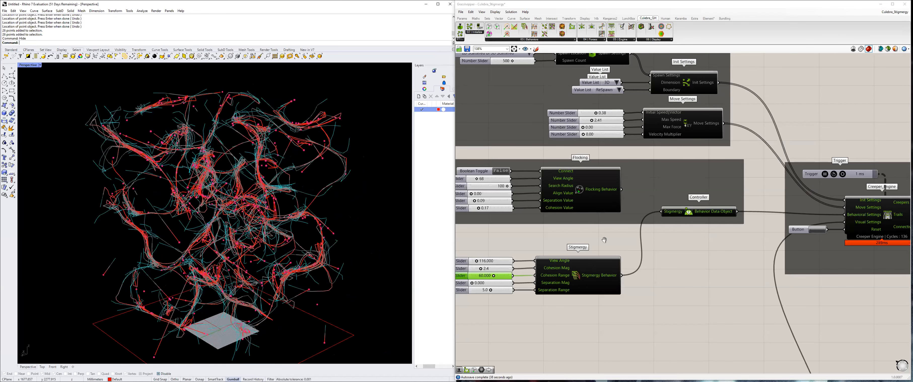
Move the Stigmergy component with its sliders up to just below the Flocking group.
scroll(616, 248, down, 2)
scroll(611, 266, up, 1)
right_drag(590, 284, 619, 264)
drag(613, 280, 511, 226)
drag(628, 250, 630, 232)
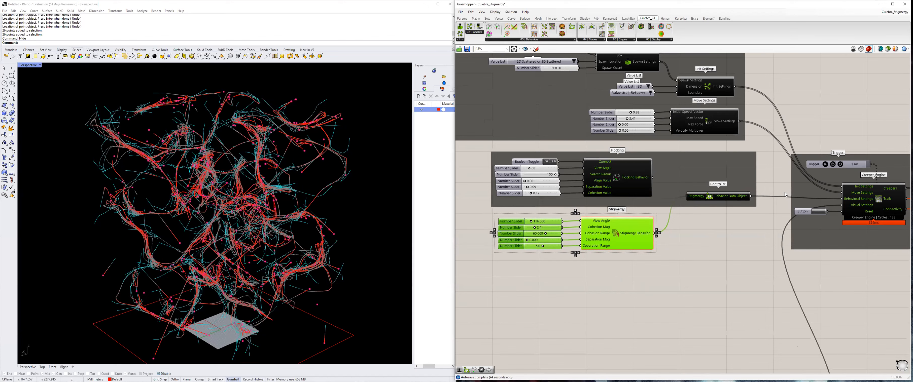
right_drag(284, 190, 194, 188)
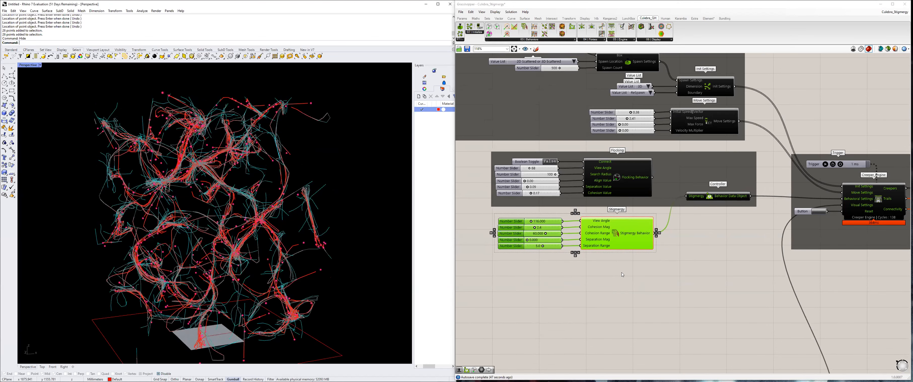
Reposition the large group holding the trail and visual settings, leaving free space between it and the Stigmergy component.
scroll(460, 253, down, 2)
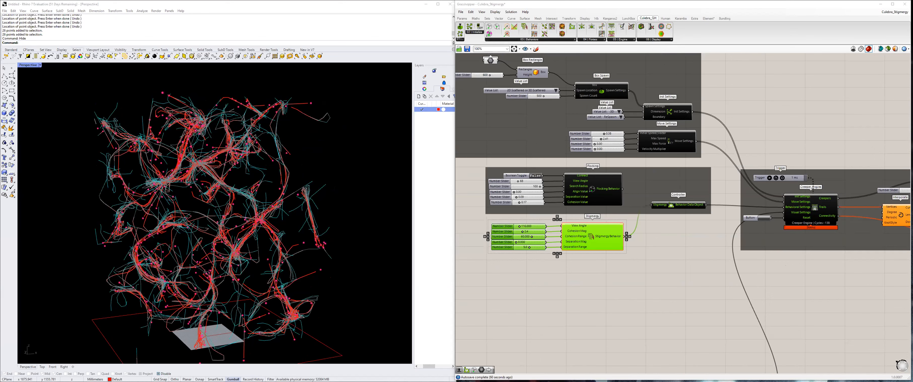
mouse_move(304, 209)
right_down()
mouse_move(291, 202)
mouse_move(297, 206)
right_up()
scroll(646, 229, down, 4)
scroll(647, 229, down, 2)
right_drag(646, 297, 669, 216)
drag(670, 261, 674, 215)
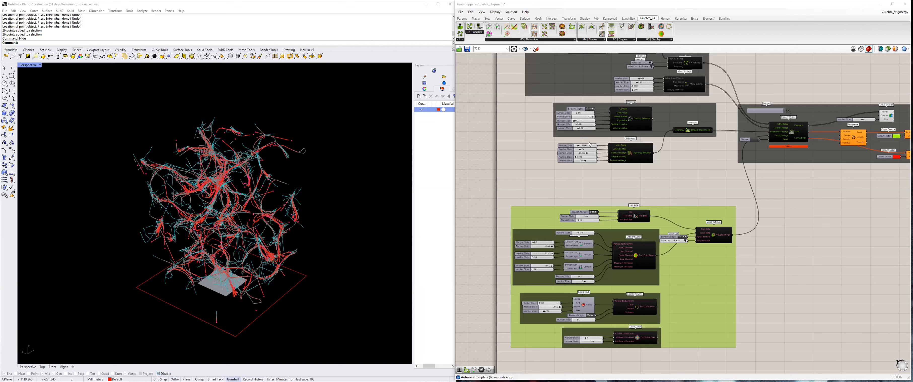
click(529, 190)
right_drag(542, 164, 537, 180)
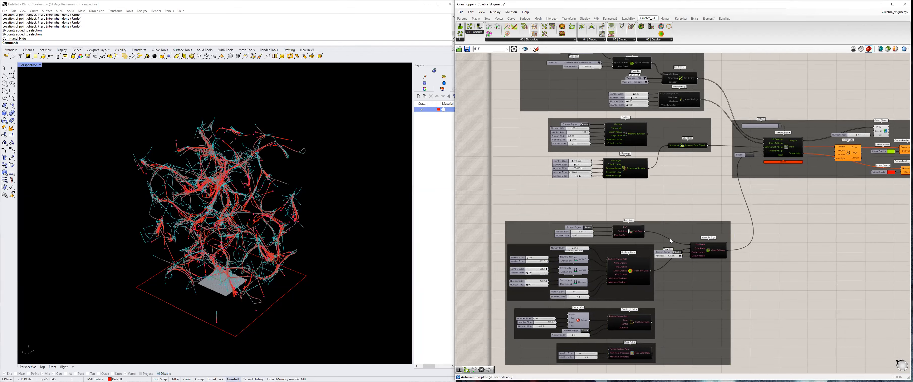
right_drag(670, 239, 661, 251)
drag(662, 252, 666, 270)
click(669, 220)
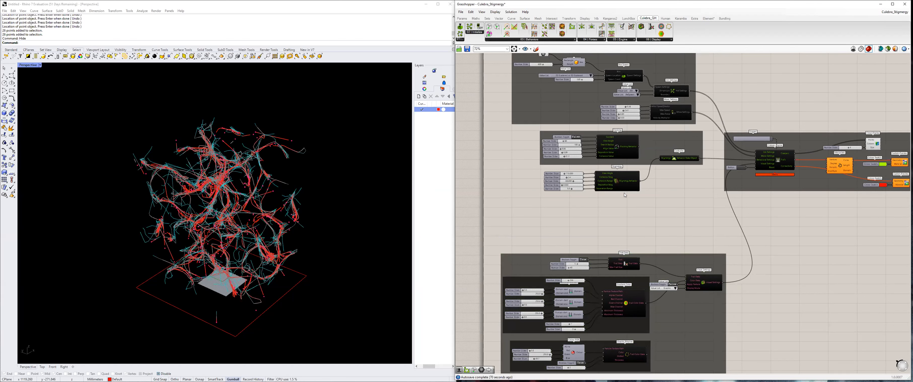
Wire Flocking Behavior into the Controller in place of Stigmergy, and nudge the Stigmergy component and its sliders closer to the Flocking group.
scroll(624, 194, up, 5)
drag(678, 174, 647, 156)
drag(627, 248, 489, 191)
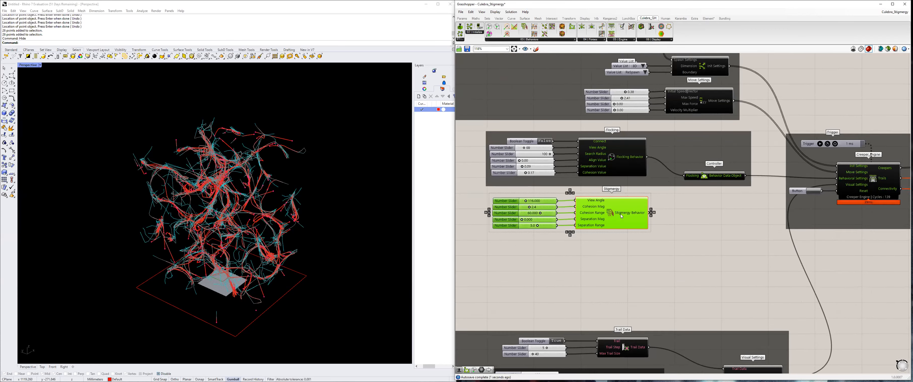
drag(617, 211, 617, 205)
click(670, 184)
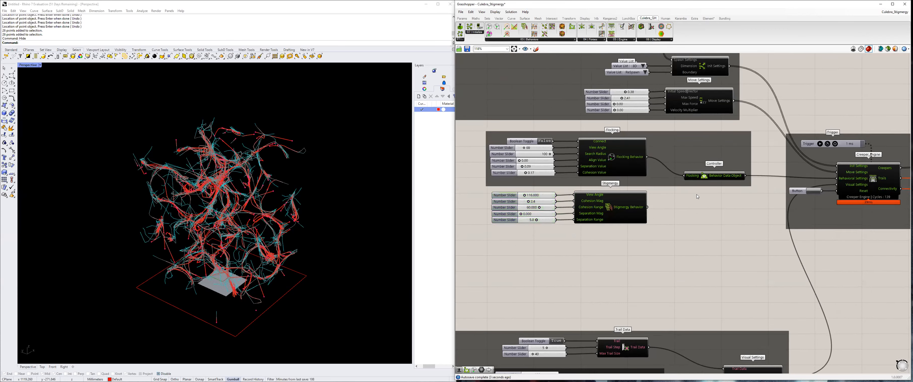
Save the definition as a new file named Culebra_Wandering.
scroll(696, 194, down, 3)
right_drag(661, 246, 677, 210)
key(ctrl+s)
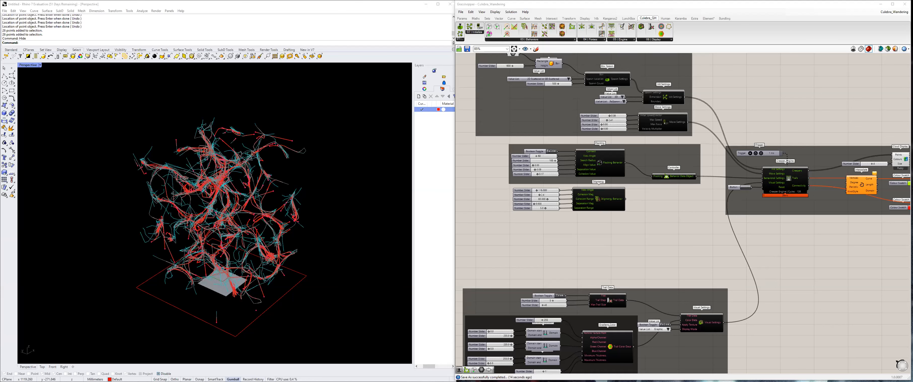
Place a Culebra Wandering behavior component on the canvas below the Stigmergy component.
scroll(590, 200, up, 2)
click(546, 39)
drag(501, 73, 595, 251)
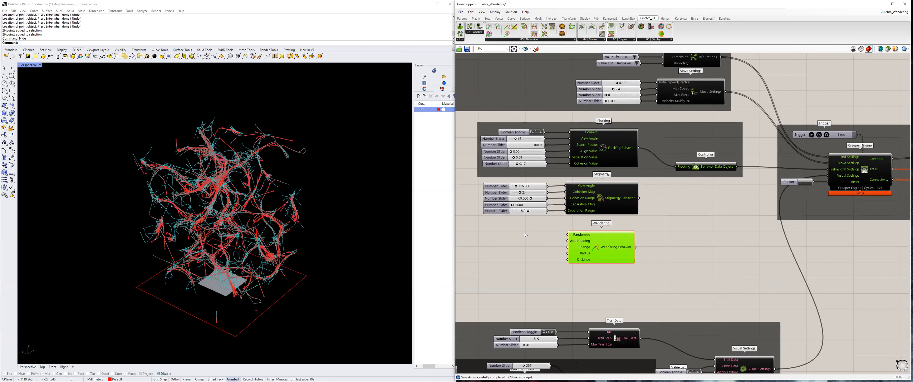
Set the Init Settings dimension value list to 2D and reset the Creeper Engine.
right_drag(614, 168, 642, 235)
right_drag(606, 122, 622, 167)
click(680, 168)
click(689, 171)
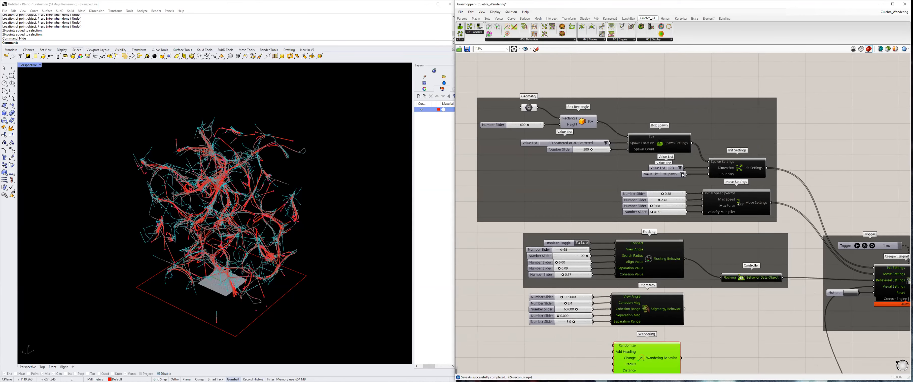
right_drag(854, 293, 742, 254)
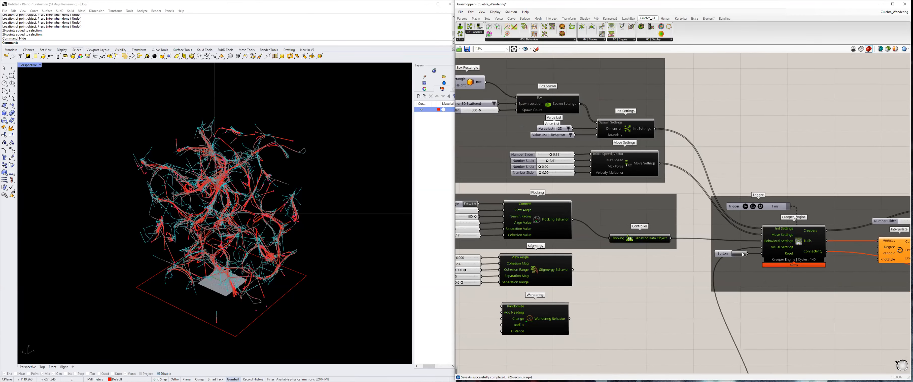
click(739, 253)
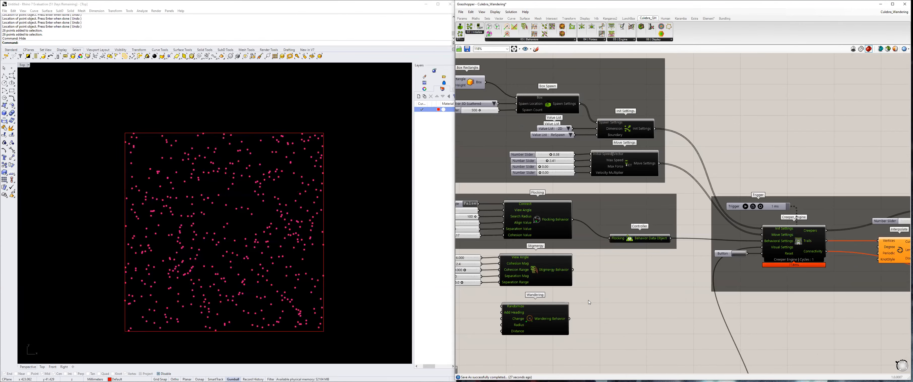
Switch to the Culebra user guide PDF in the browser, examine its Wandering section and diagrams, and return to Grasshopper.
right_drag(588, 300, 686, 287)
scroll(656, 280, up, 2)
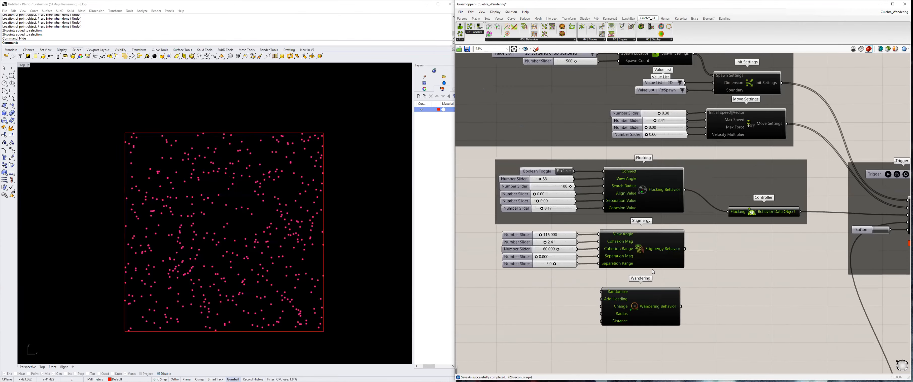
right_drag(564, 292, 574, 259)
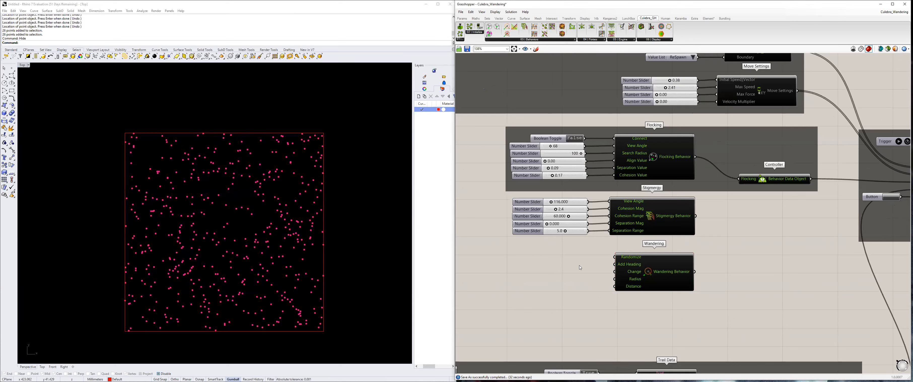
key(alt+Tab)
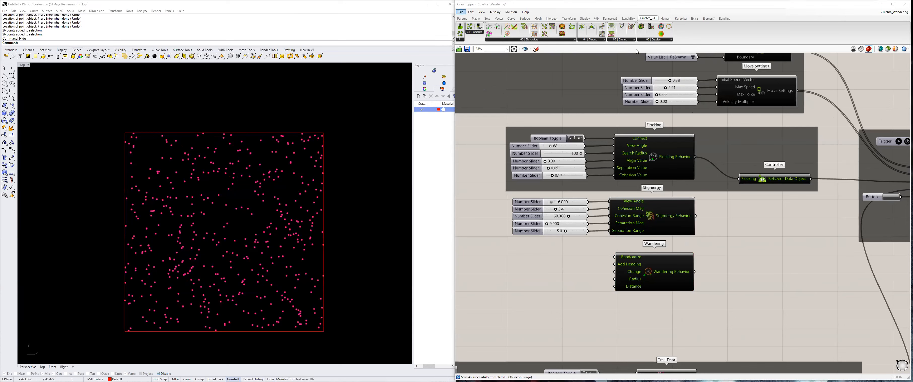
key(alt+Tab)
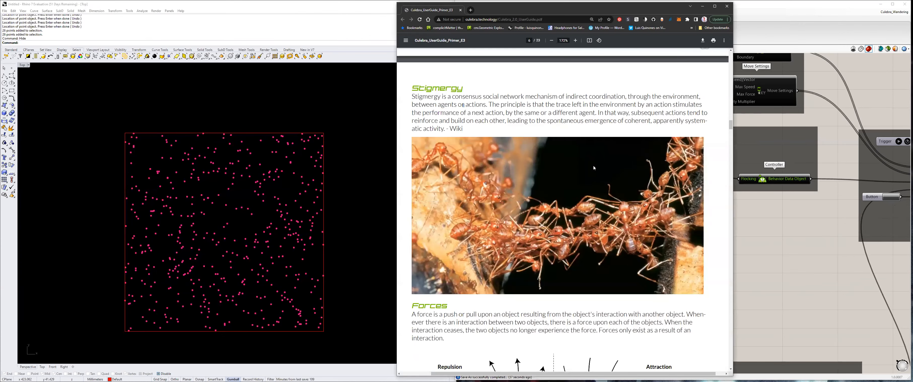
scroll(593, 164, down, 5)
scroll(594, 164, up, 5)
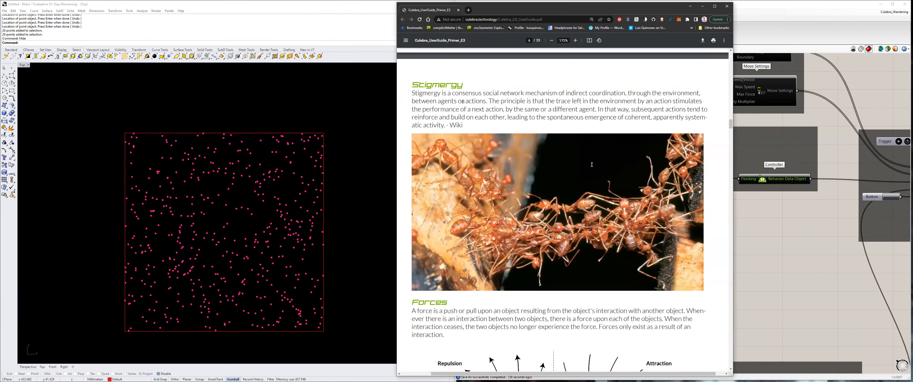
scroll(591, 165, up, 7)
scroll(605, 169, up, 5)
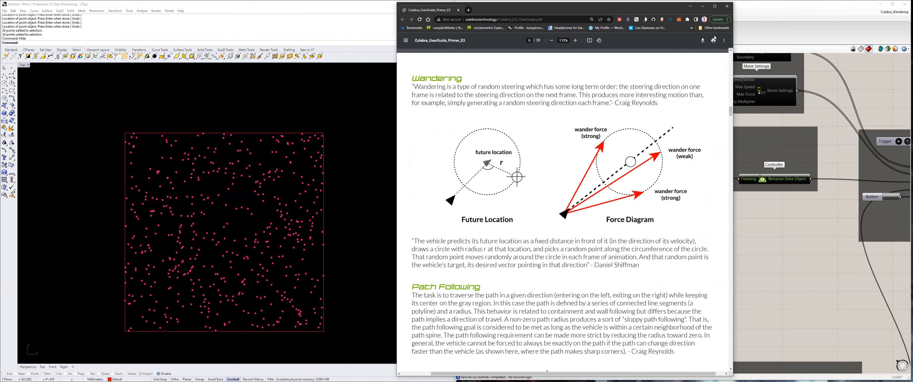
drag(660, 8, 713, 7)
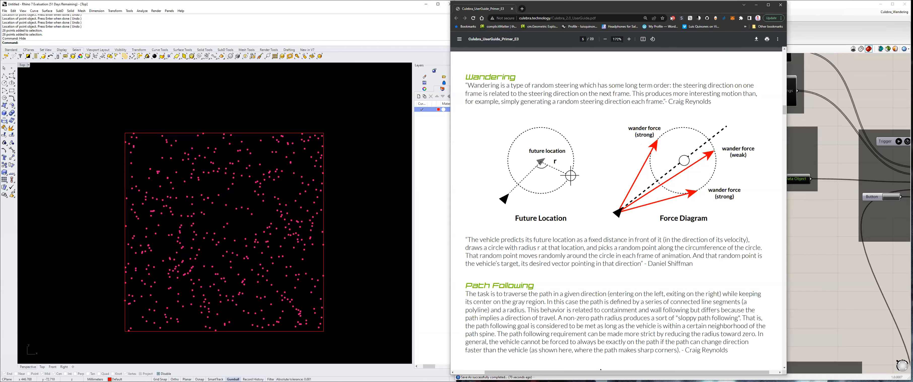
drag(483, 10, 488, 0)
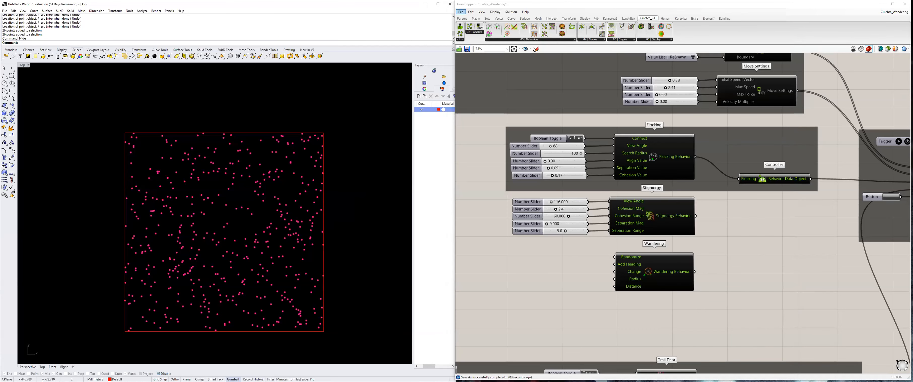
Add a Boolean Toggle beside the inputs of the Wandering component.
scroll(543, 264, up, 4)
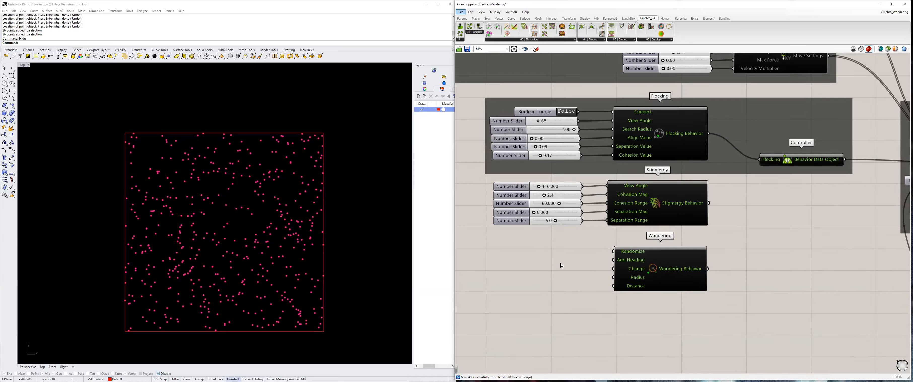
double_click(543, 263)
text(bool)
key(Return)
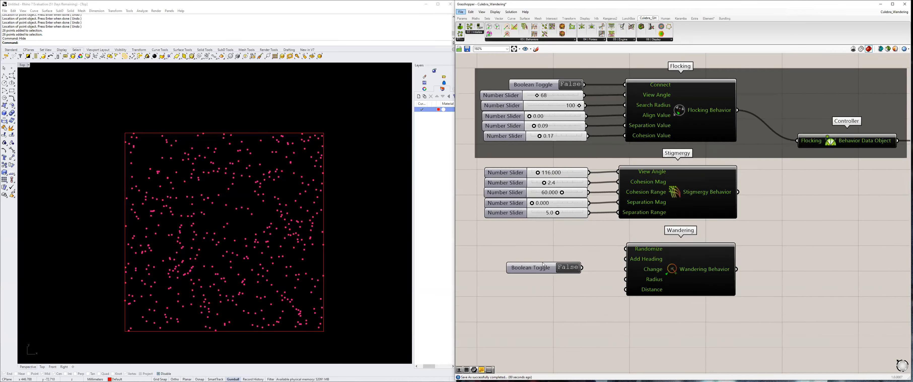
Connect two Boolean Toggles set to True to the Wandering component's Randomize and Add Heading inputs.
drag(546, 271, 605, 249)
double_click(549, 251)
mouse_move(545, 250)
mouse_down()
mouse_move(564, 260)
mouse_move(556, 262)
mouse_up()
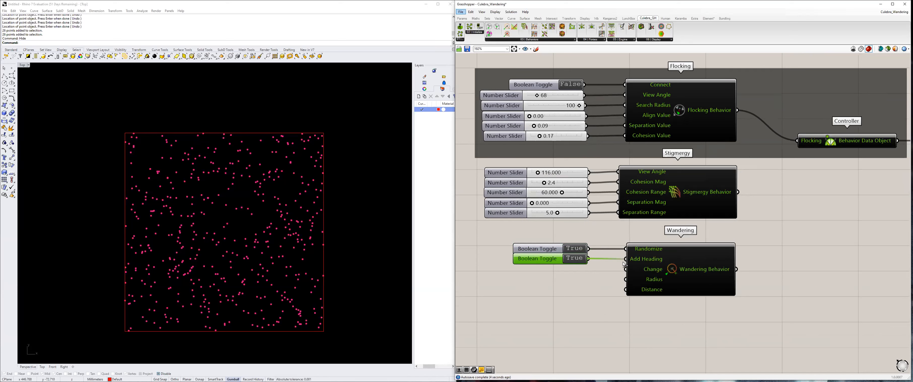
Add a number slider set to 100.0 and connect it to the Wandering component's Change input.
double_click(548, 282)
text(100)
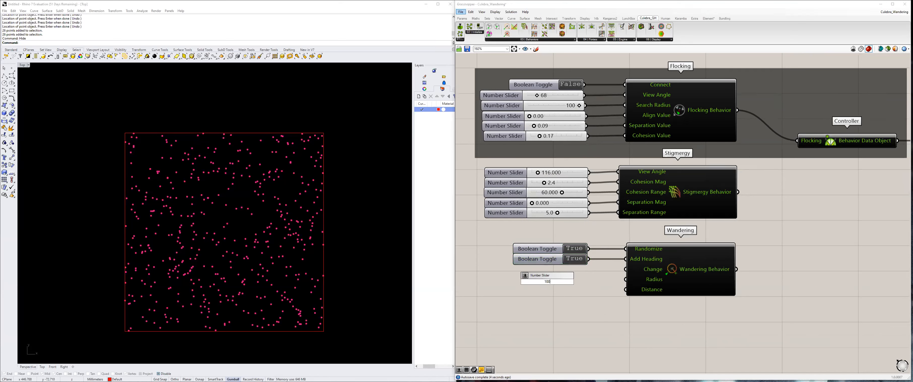
text(.0)
key(Return)
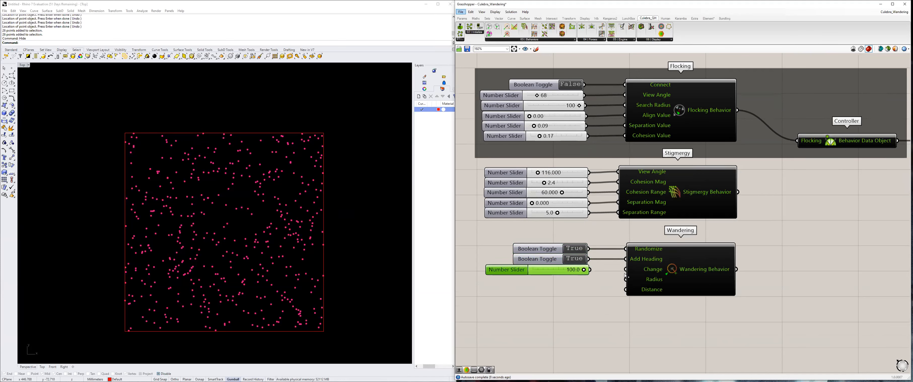
drag(629, 272, 557, 274)
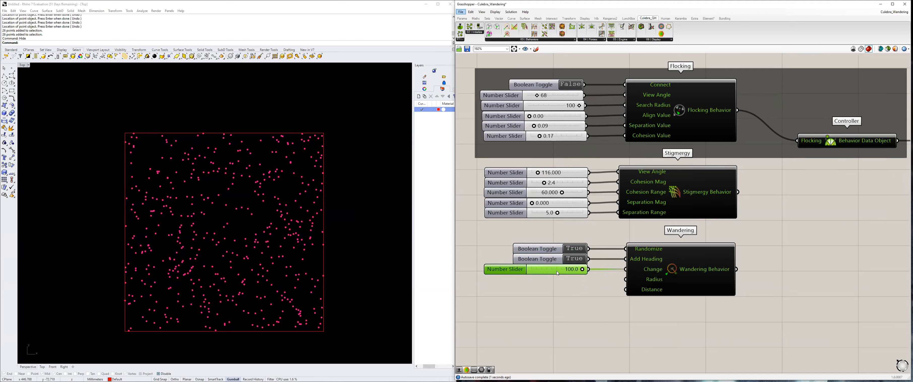
Add a number slider set to 20.0 and connect it to the Wandering component's Radius input.
double_click(554, 286)
text(20)
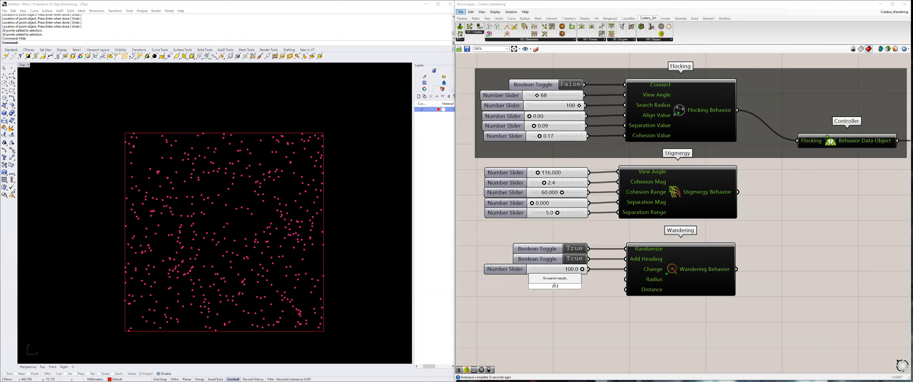
key(Return)
drag(589, 289, 625, 278)
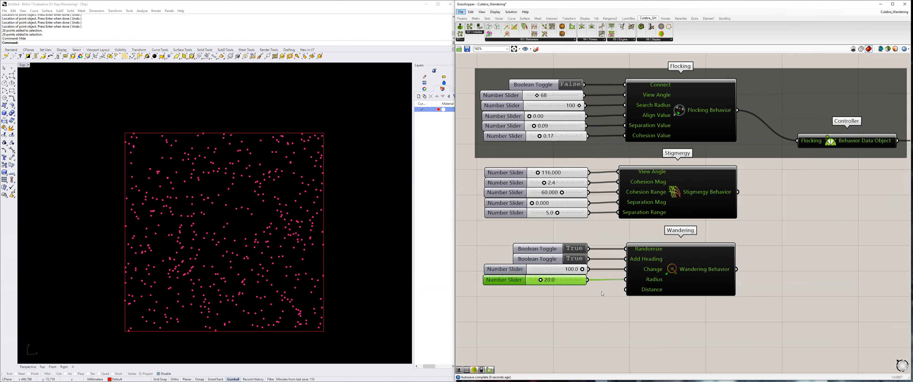
key(ctrl+c)
key(ctrl+v)
mouse_move(573, 288)
mouse_down()
mouse_move(541, 290)
mouse_move(576, 290)
mouse_move(566, 291)
mouse_up()
click(531, 309)
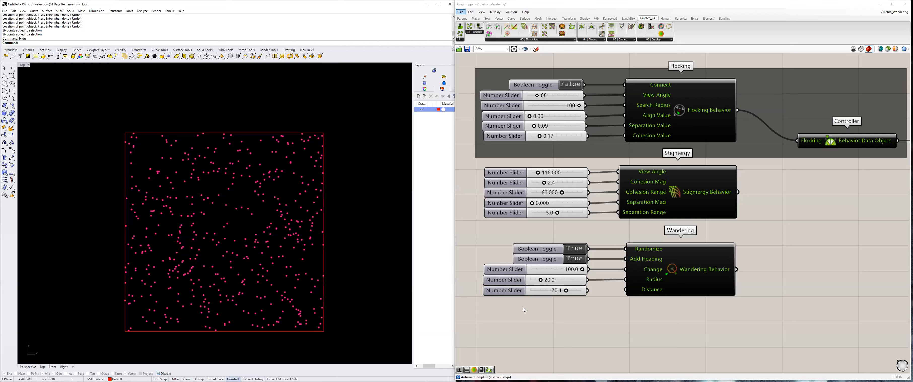
click(541, 293)
double_click(540, 293)
double_click(518, 290)
click(544, 340)
click(551, 330)
drag(548, 293, 541, 287)
key(Delete)
Add a number slider set to 80.5 and connect it to the Wandering component's Distance input.
double_click(545, 299)
text(80.5)
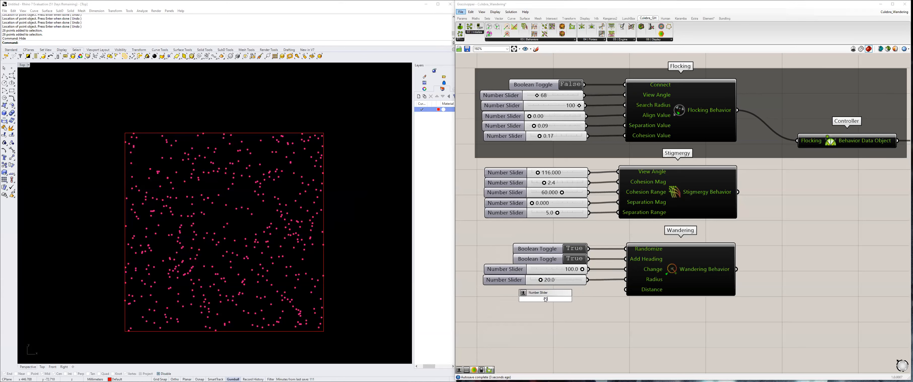
key(Return)
drag(575, 299, 568, 292)
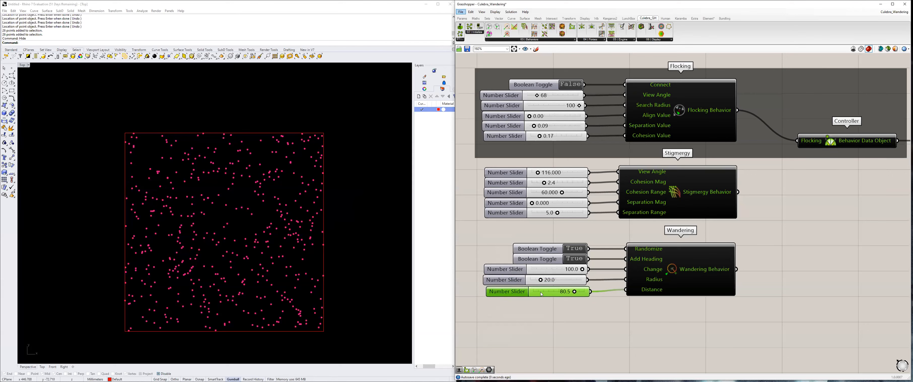
Connect the Wandering Behavior output to the controller in place of Flocking, reset the Creeper Engine, and run the simulation before pausing it.
scroll(685, 280, down, 3)
scroll(879, 180, up, 2)
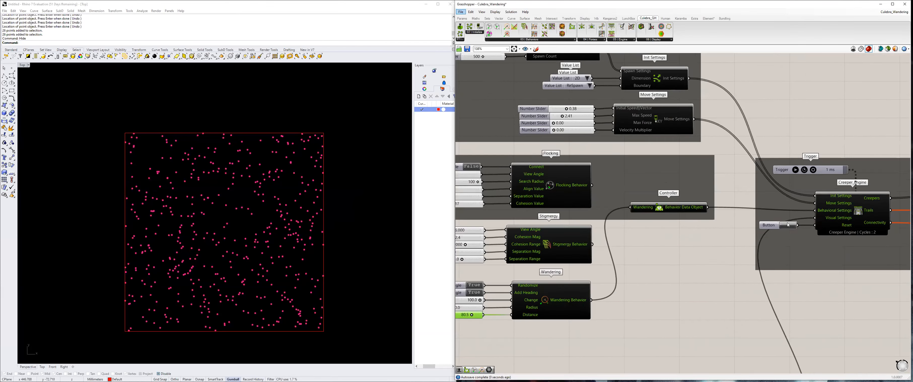
click(795, 170)
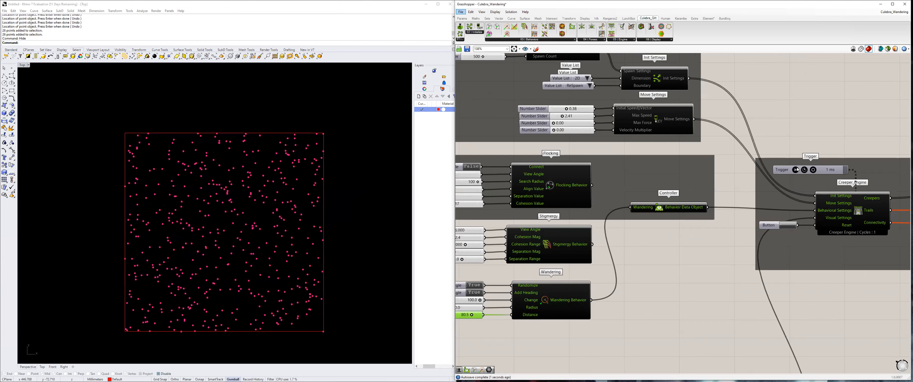
click(796, 170)
click(238, 271)
scroll(239, 271, up, 6)
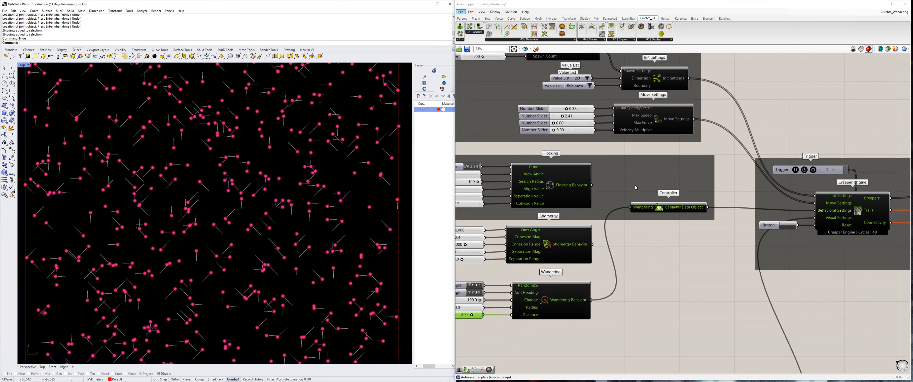
click(794, 171)
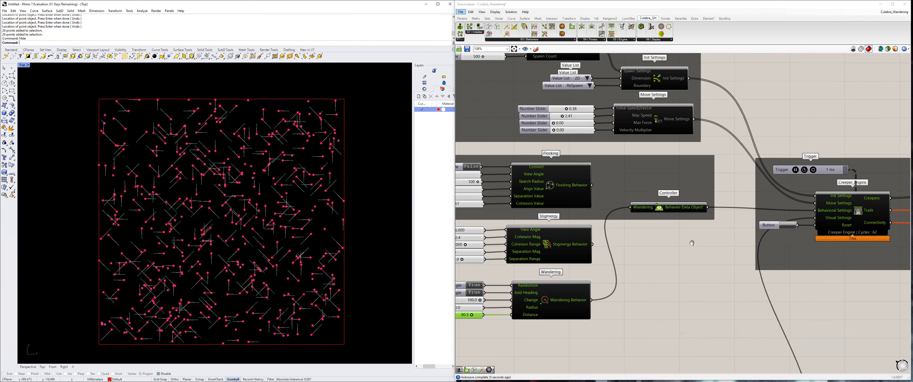
Reset the Creeper Engine and run the wandering simulation again from the start.
scroll(622, 283, down, 4)
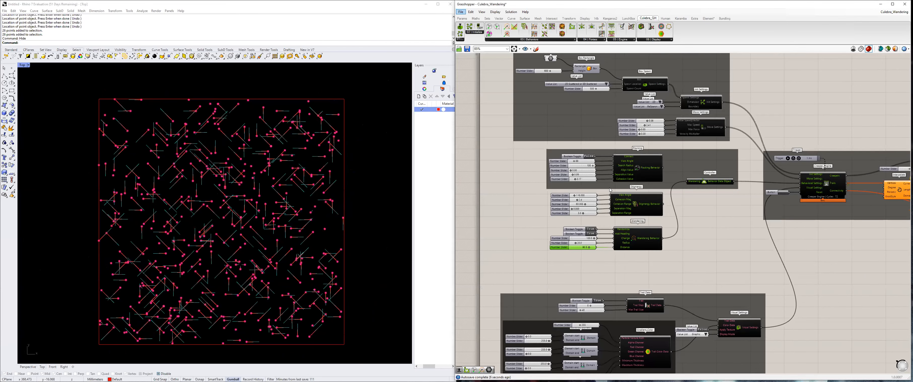
scroll(610, 190, up, 2)
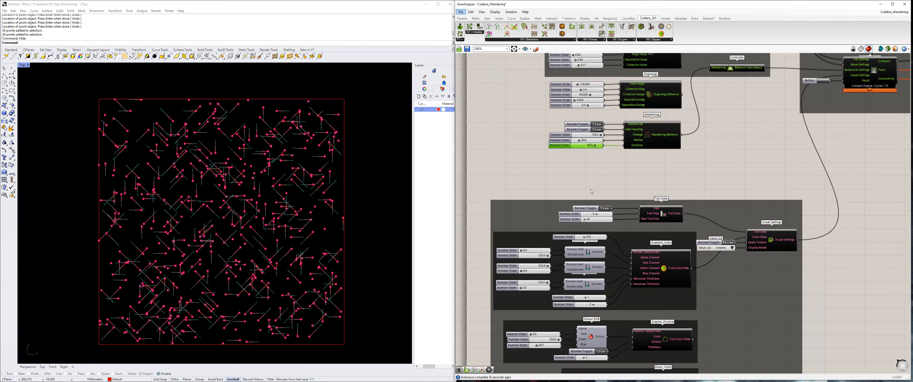
scroll(590, 190, up, 2)
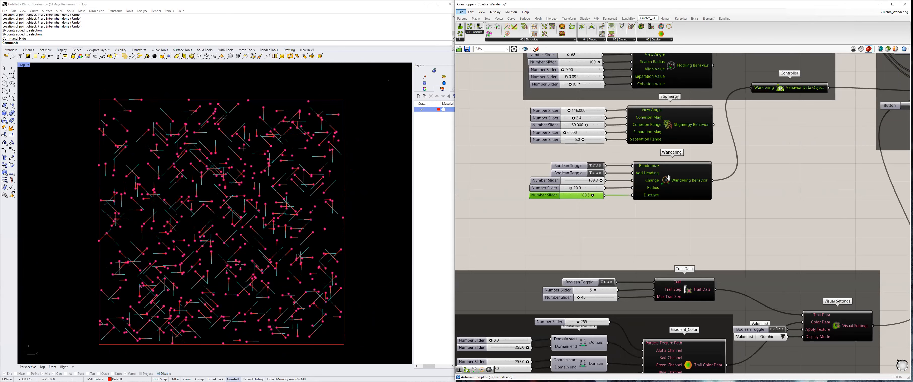
right_drag(668, 178, 667, 183)
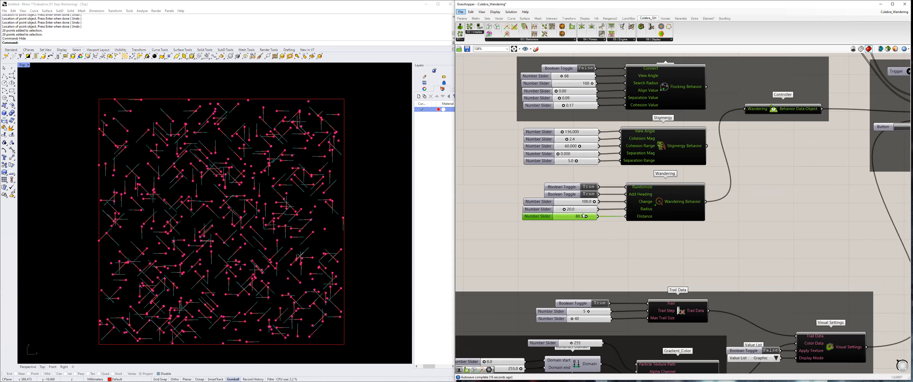
right_drag(665, 192, 507, 263)
right_drag(663, 198, 707, 261)
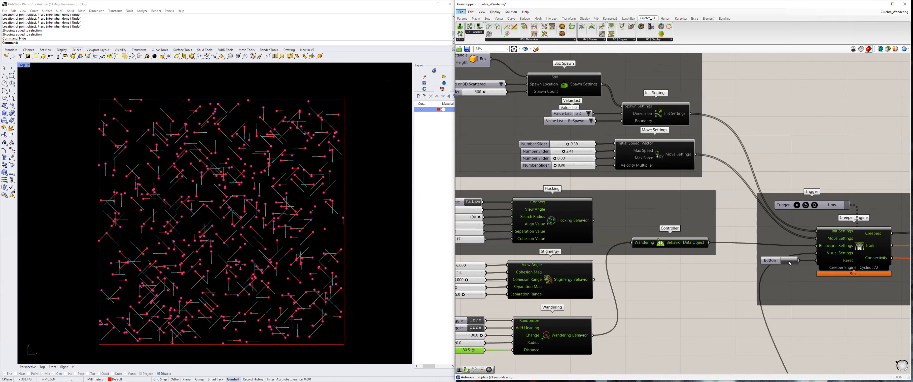
click(797, 205)
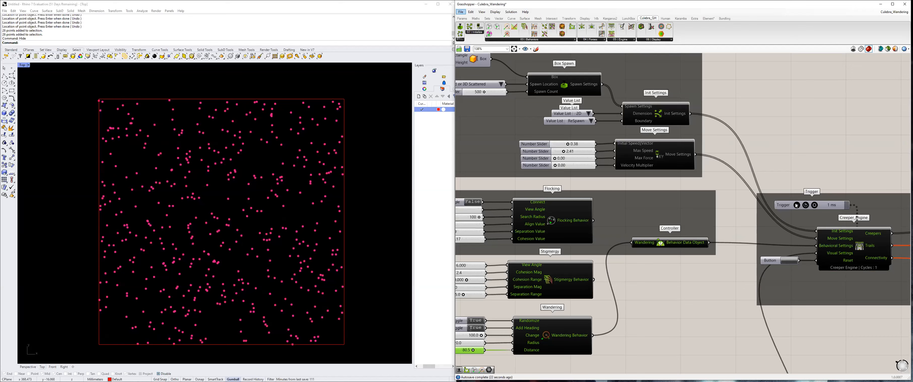
click(796, 205)
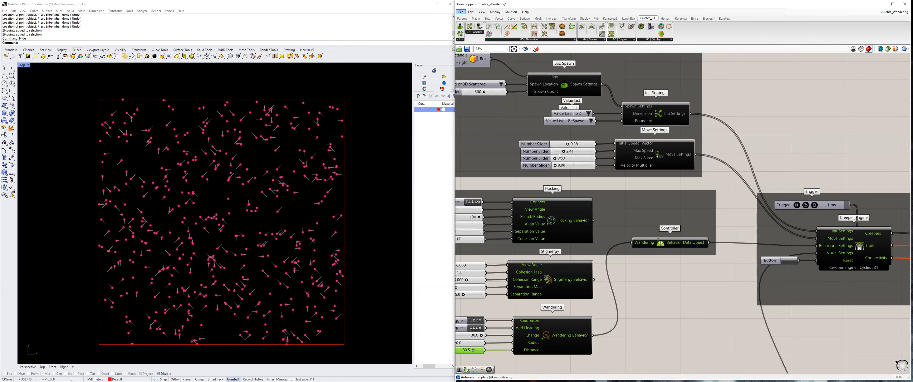
Try a Max Force of 0.98 in the Move Settings while the simulation runs, and pause and reset the Creeper Engine.
scroll(549, 167, up, 2)
drag(555, 158, 559, 158)
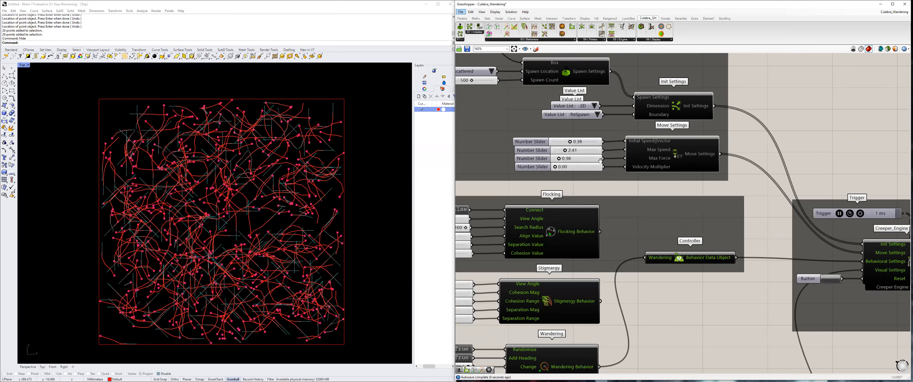
scroll(600, 177, down, 2)
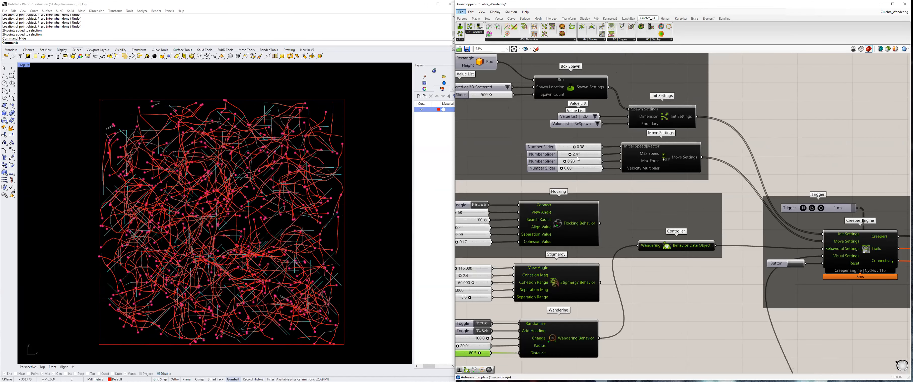
click(803, 208)
right_drag(797, 234, 812, 231)
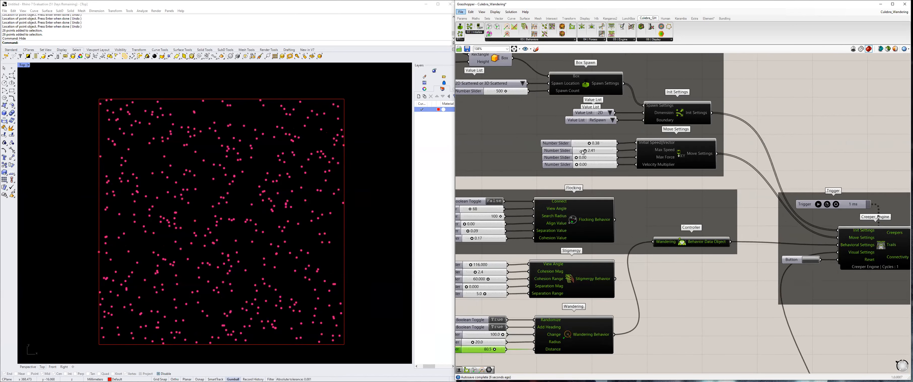
Set the Move Settings' Max Speed to 1.76, restart the simulation, raise Max Force to 0.61, and pause it.
drag(583, 152, 583, 152)
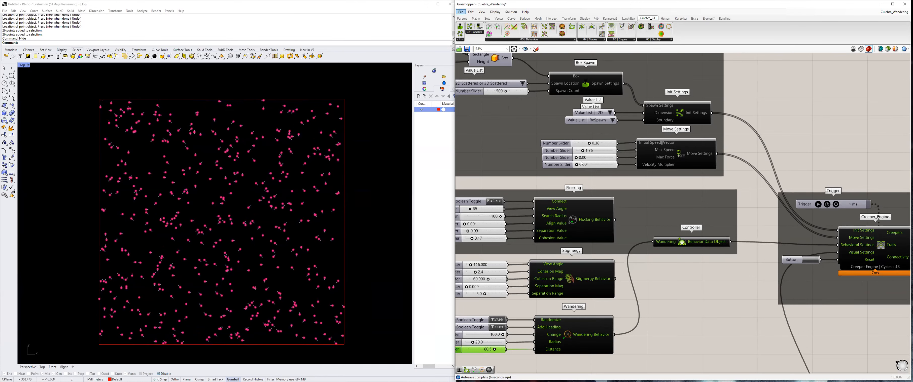
scroll(634, 213, up, 2)
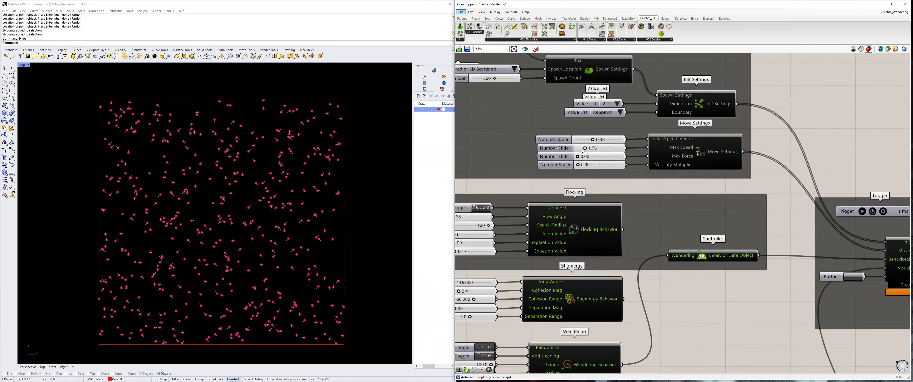
click(839, 198)
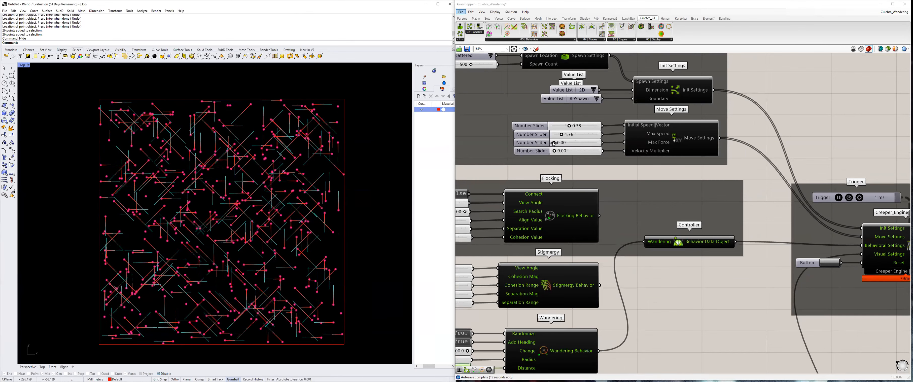
drag(554, 143, 558, 143)
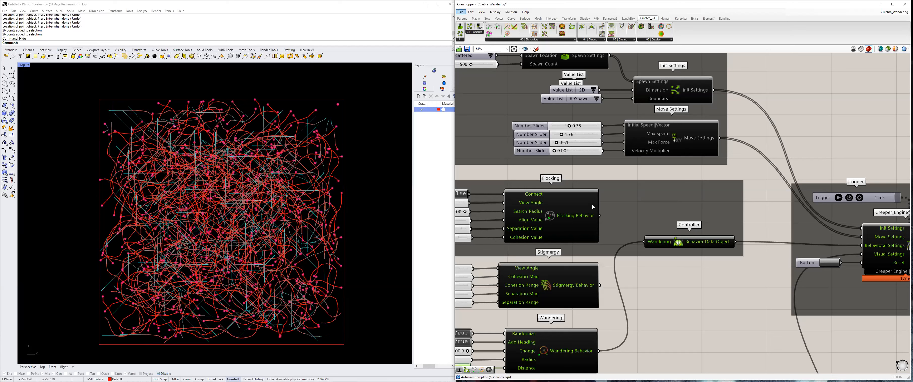
Set the Trail Data component's Trail Step to 0 and Max Trail Size to 221.
right_drag(592, 205, 684, 131)
scroll(547, 203, down, 3)
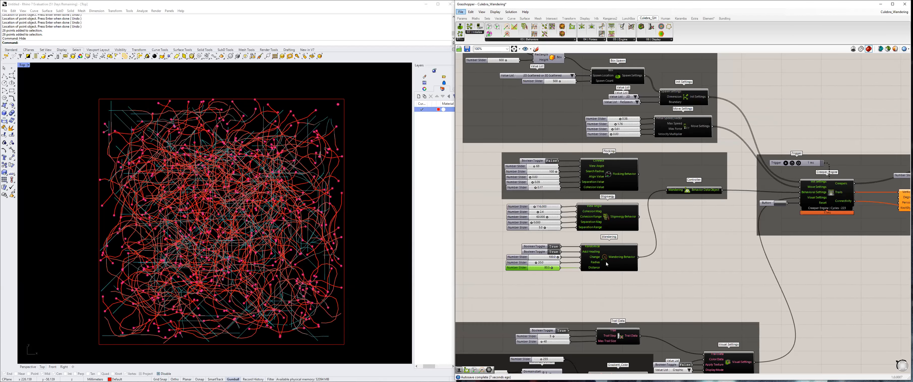
right_drag(549, 337, 601, 255)
scroll(602, 255, up, 1)
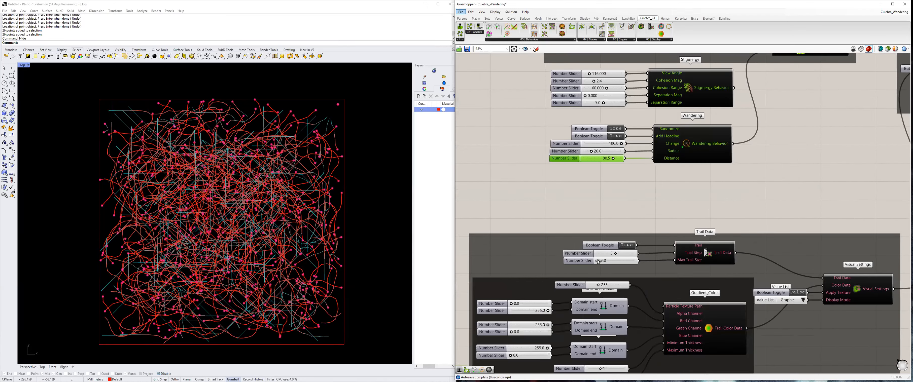
drag(605, 262, 612, 262)
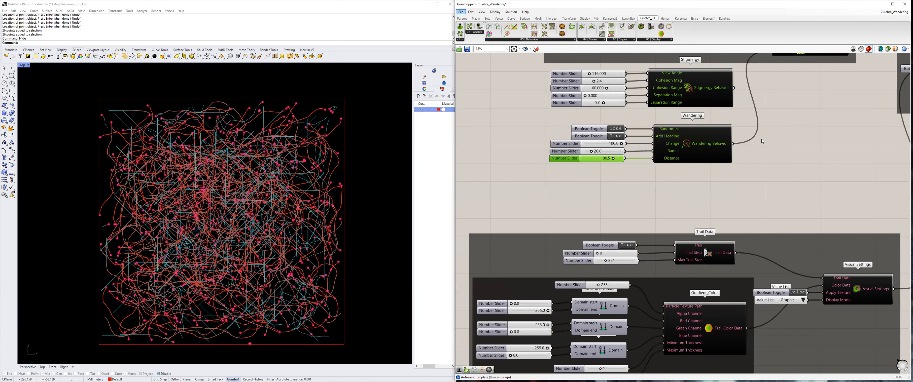
Reduce the Box Spawn's Spawn Count to 50, rerun the simulation, and inspect the wandering trails in the Rhino viewport.
scroll(762, 140, down, 3)
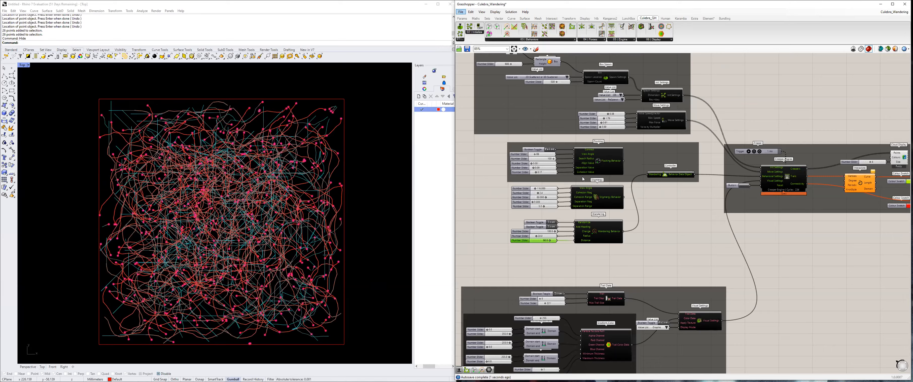
scroll(584, 179, up, 2)
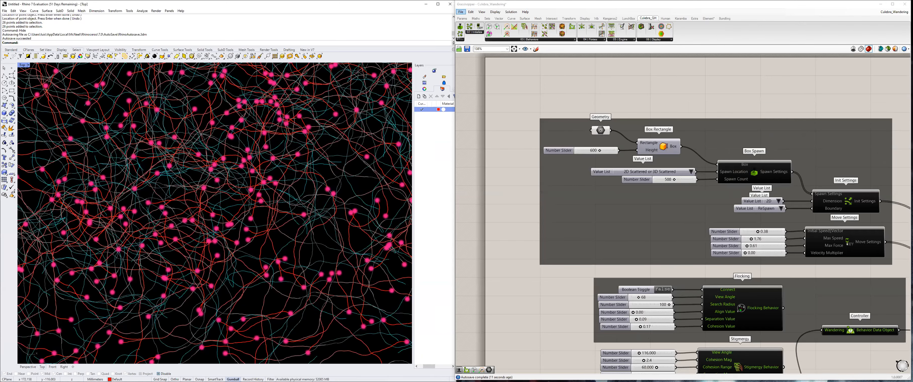
double_click(668, 180)
right_drag(792, 293, 749, 273)
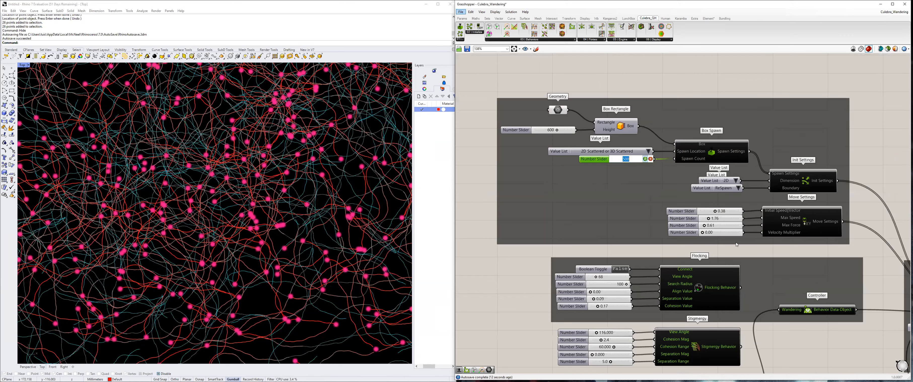
text(50)
key(Return)
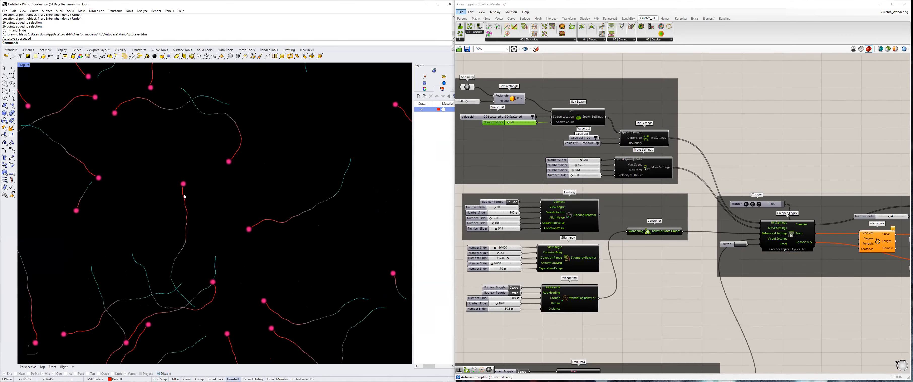
scroll(224, 205, down, 3)
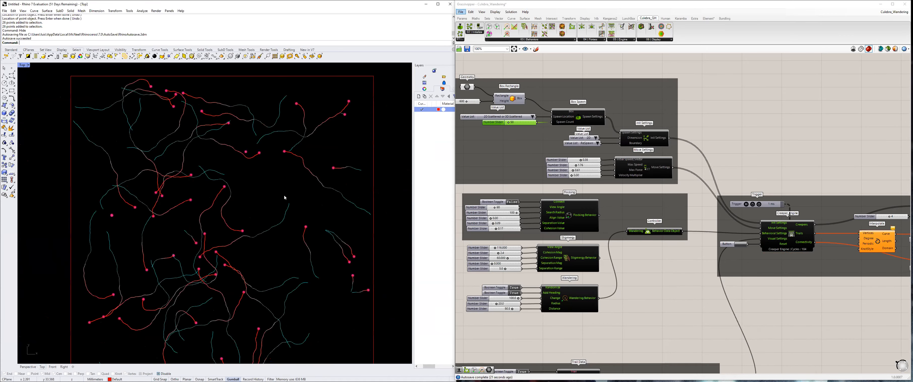
Raise the Move Settings' Max Force to 4.01 and reduce the Trail Data component's Max Trail Size.
right_drag(271, 180, 272, 156)
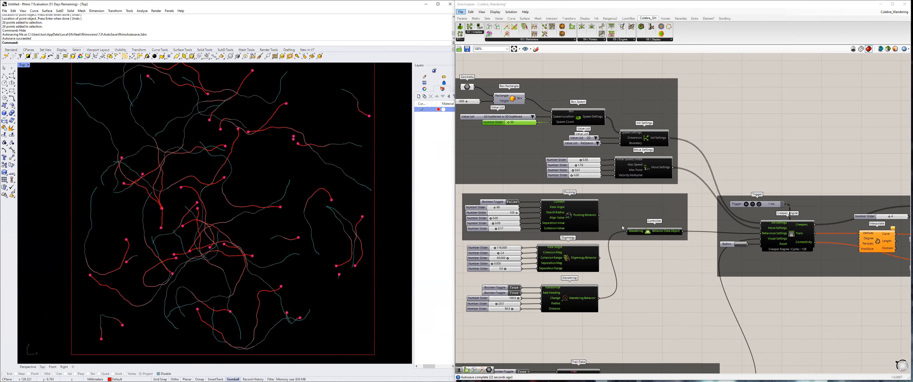
scroll(528, 326, up, 1)
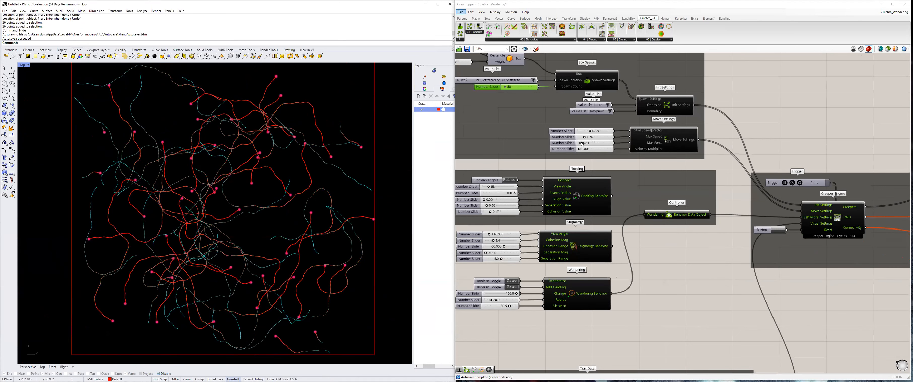
drag(587, 143, 592, 142)
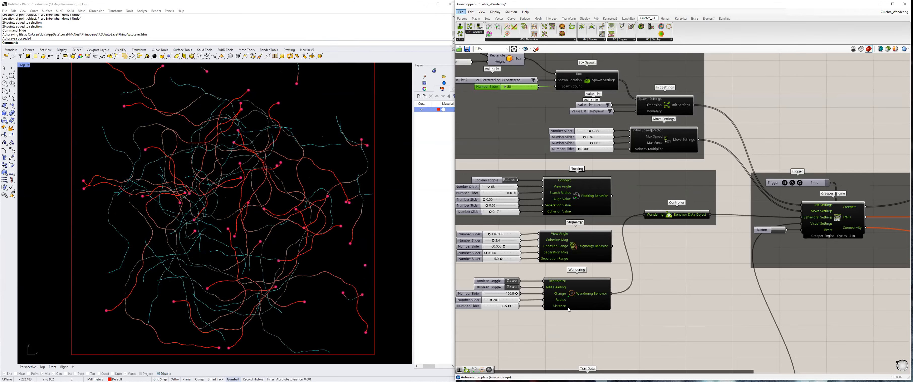
right_drag(568, 310, 630, 207)
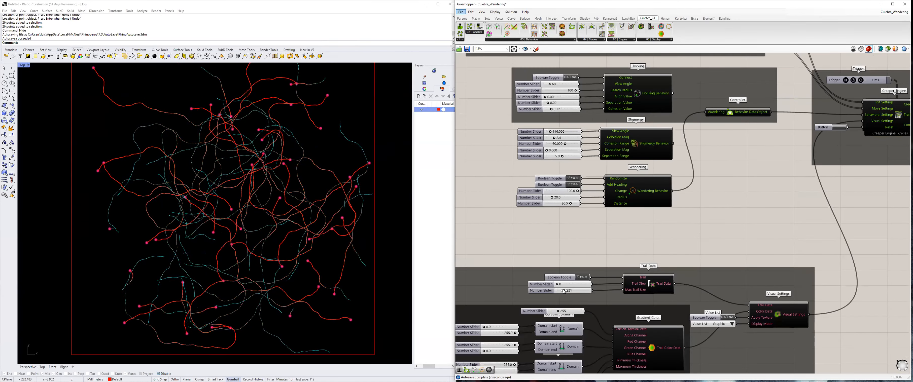
drag(563, 290, 561, 295)
Set the Wandering component's Distance to 29.9 and inspect the trails in the Rhino viewport.
right_drag(583, 227, 580, 310)
scroll(580, 294, up, 1)
drag(566, 293, 547, 293)
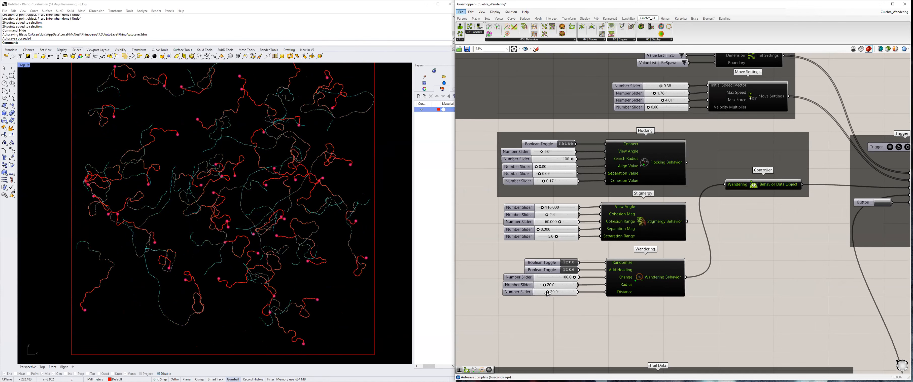
scroll(192, 247, up, 3)
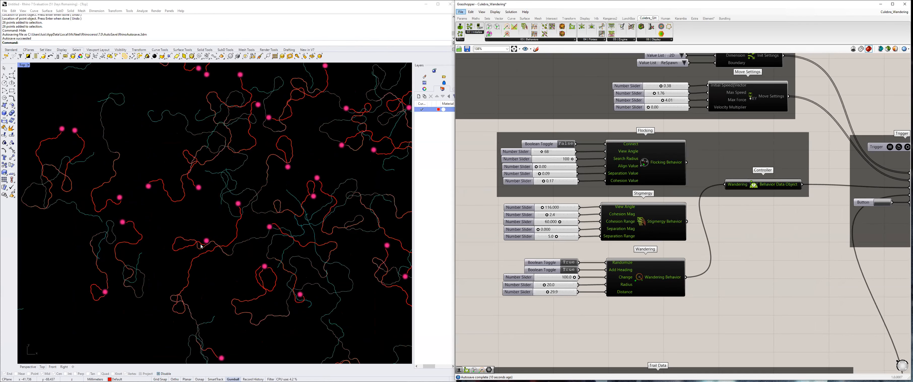
scroll(238, 205, down, 4)
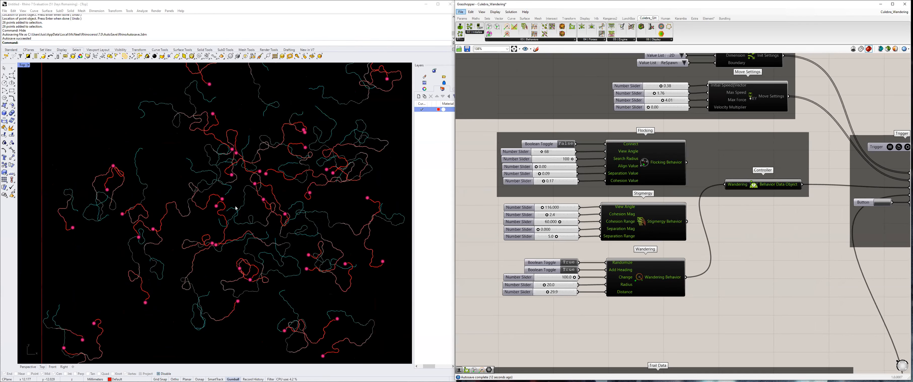
scroll(279, 211, down, 3)
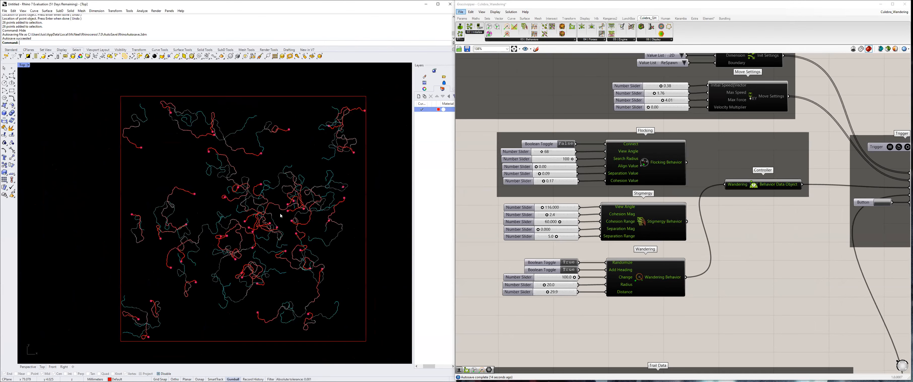
scroll(280, 209, up, 2)
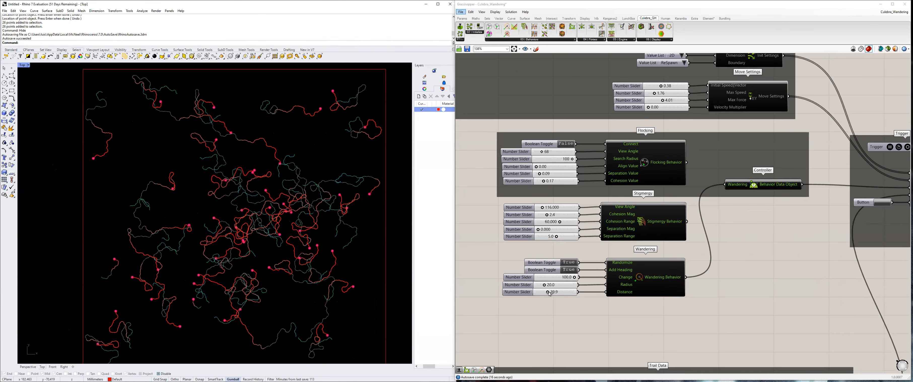
Set the Wandering component's Radius to 16.4 and examine the wandering trails within the boundary.
mouse_move(546, 287)
mouse_down()
mouse_move(553, 285)
mouse_move(543, 288)
mouse_up()
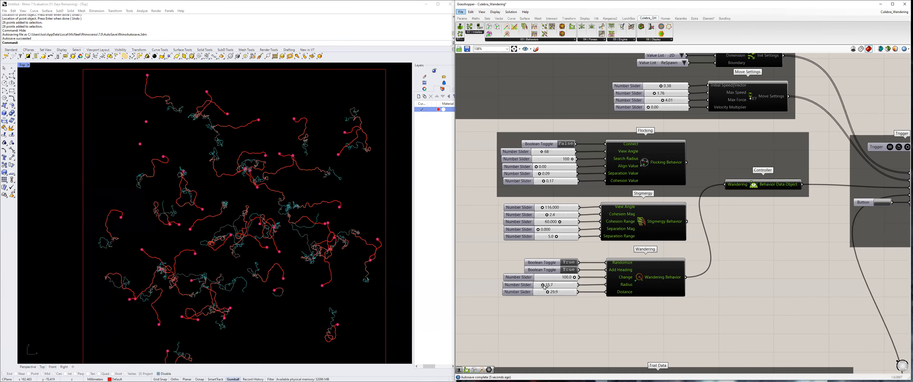
drag(543, 287, 543, 288)
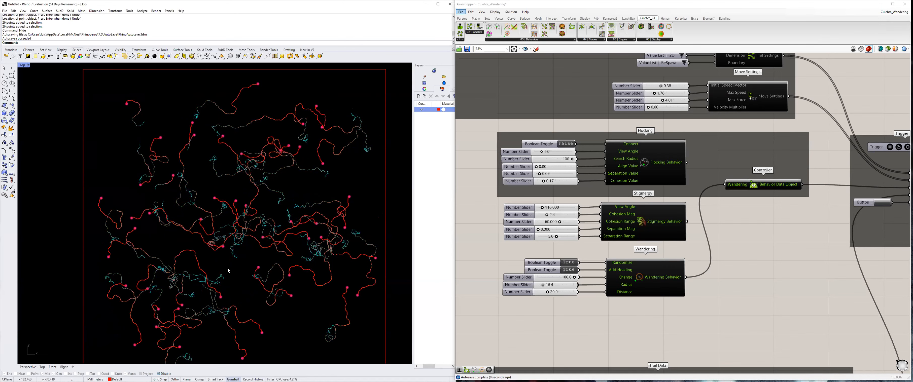
right_drag(249, 250, 245, 222)
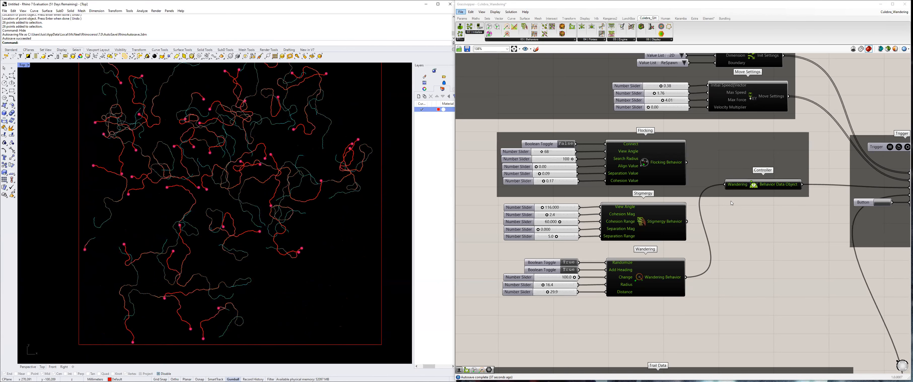
scroll(252, 234, down, 3)
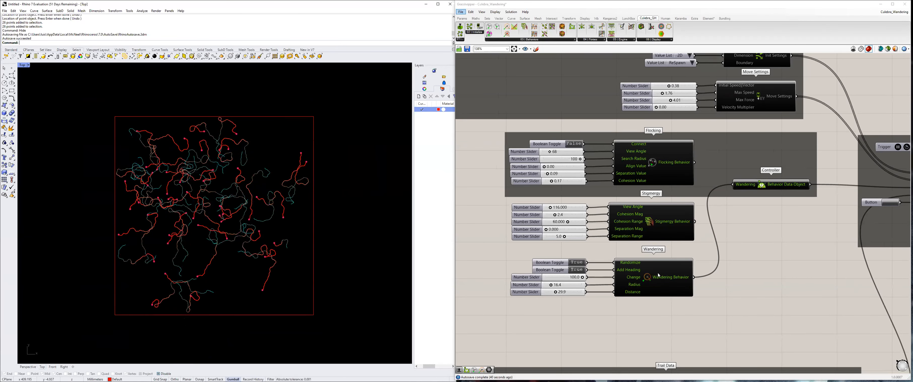
scroll(223, 240, up, 2)
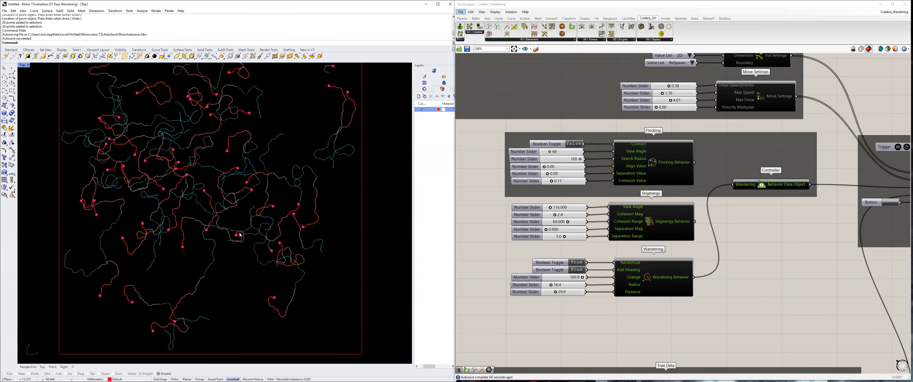
scroll(390, 192, down, 1)
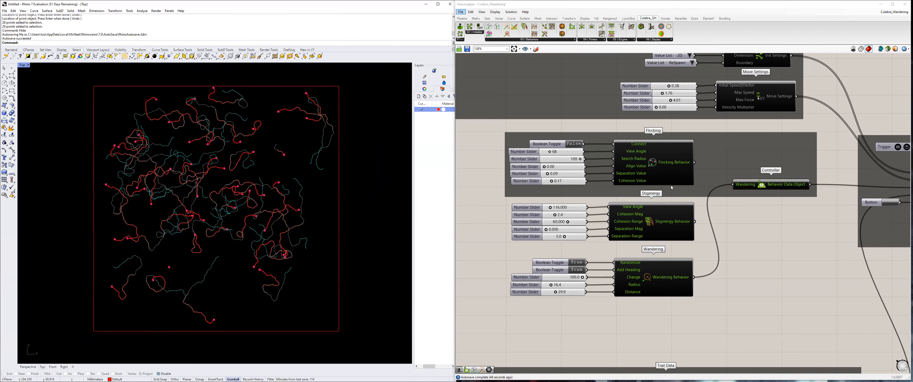
Pause the Creeper Engine's trigger, reset the engine, and start the simulation again.
right_drag(771, 238, 715, 243)
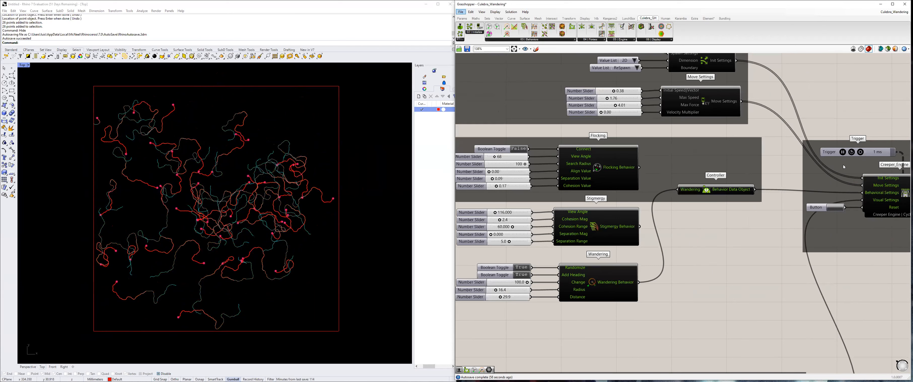
click(843, 152)
click(253, 280)
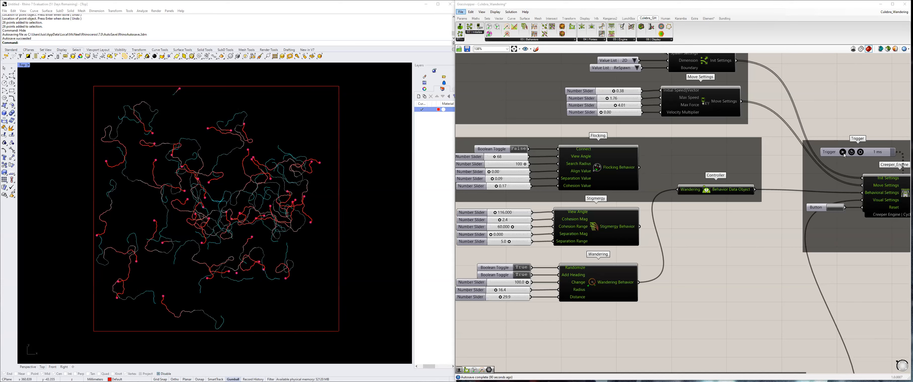
click(835, 207)
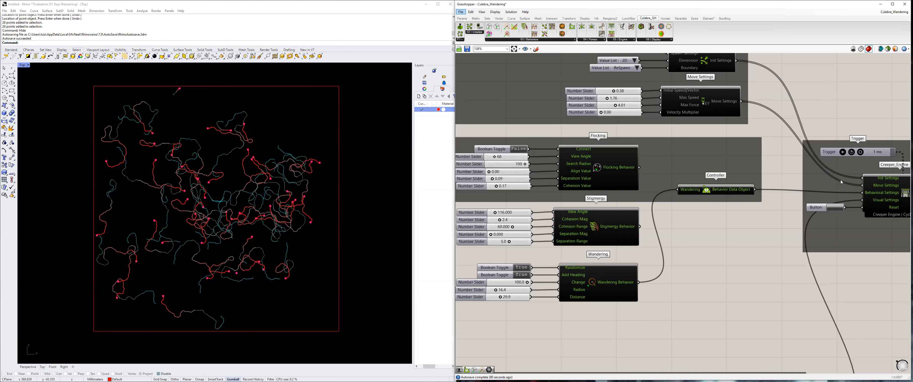
click(843, 152)
Try a Max Trail Size of 0 in the Trail Data component, raise it close to the slider's upper end, and reset the simulation.
right_drag(653, 313, 797, 277)
right_drag(557, 259, 450, 152)
right_drag(640, 240, 640, 237)
scroll(551, 254, up, 1)
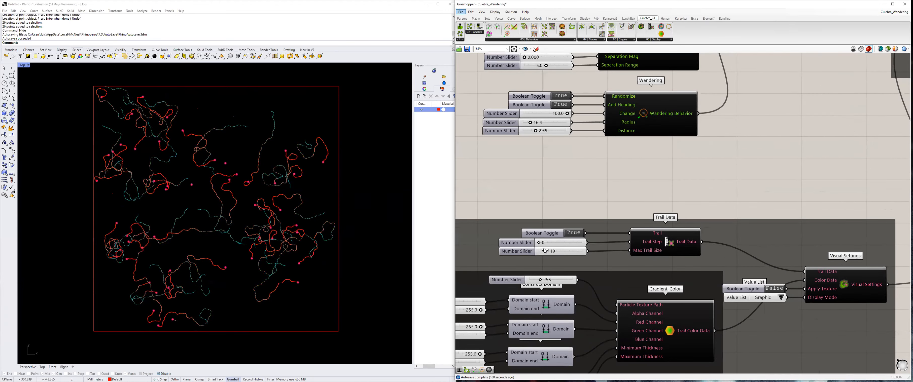
drag(545, 251, 537, 252)
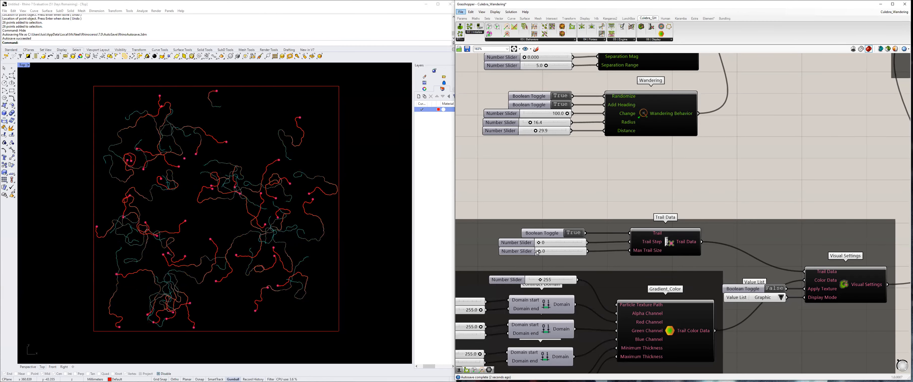
drag(541, 252, 567, 253)
scroll(606, 228, down, 4)
scroll(719, 173, up, 2)
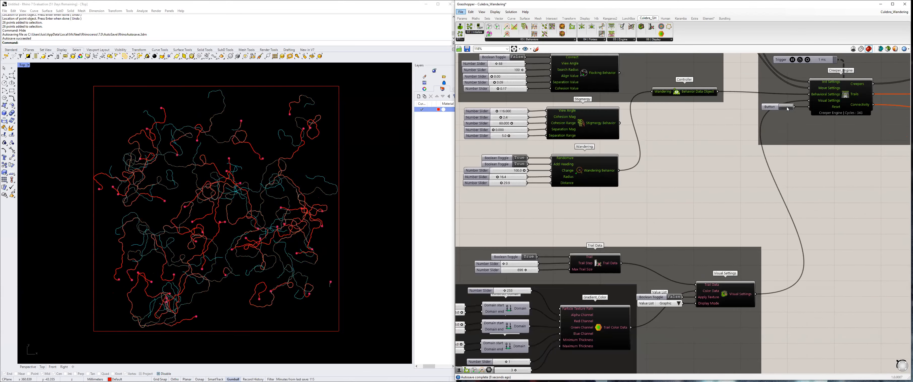
click(787, 107)
Raise the Box Spawn's Spawn Count to 1000 and reset the Creeper Engine to respawn the agents.
scroll(567, 204, down, 2)
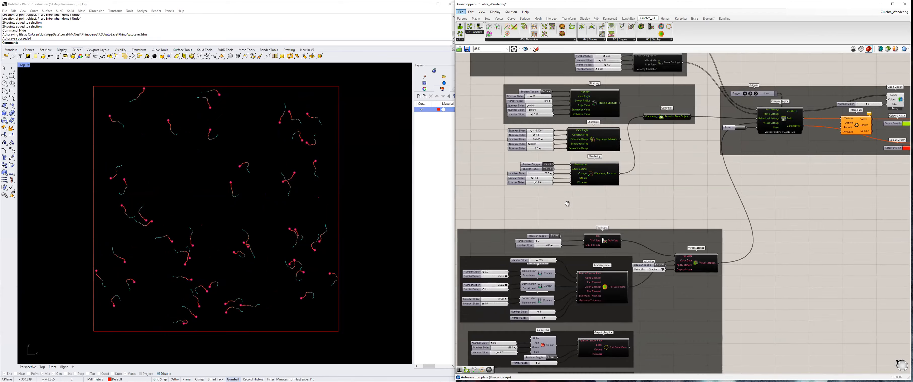
right_drag(567, 204, 592, 245)
scroll(616, 184, up, 3)
drag(617, 175, 713, 249)
scroll(761, 239, down, 2)
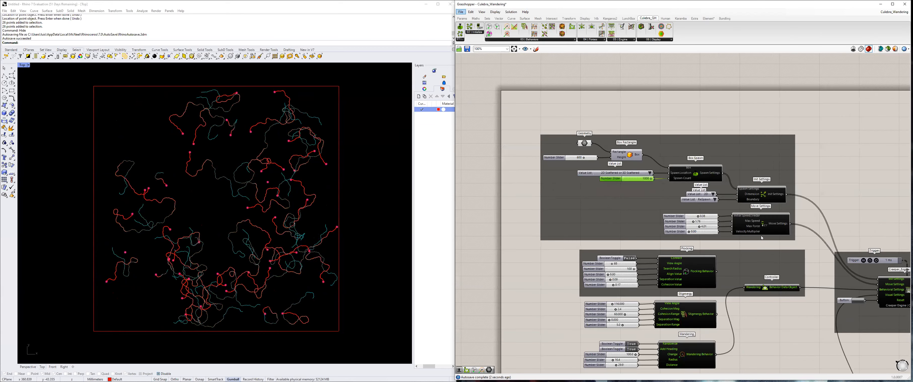
scroll(761, 235, down, 3)
click(761, 237)
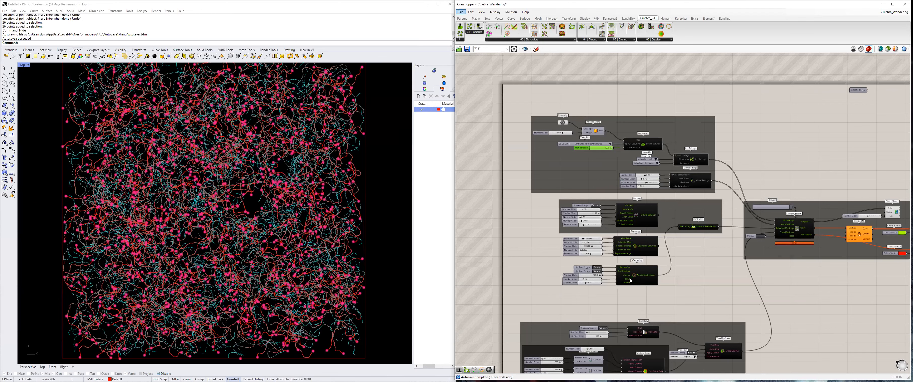
Examine the dense wandering trails and set the Trail Data component's Max Trail Size to 0.
scroll(633, 277, up, 3)
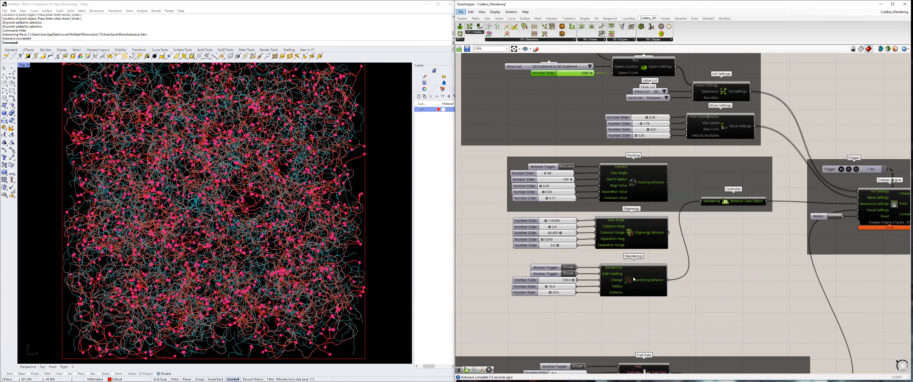
scroll(638, 276, down, 1)
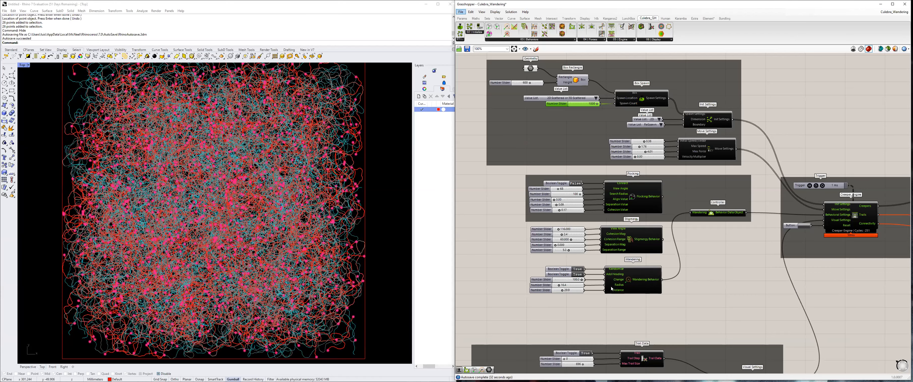
scroll(570, 239, down, 1)
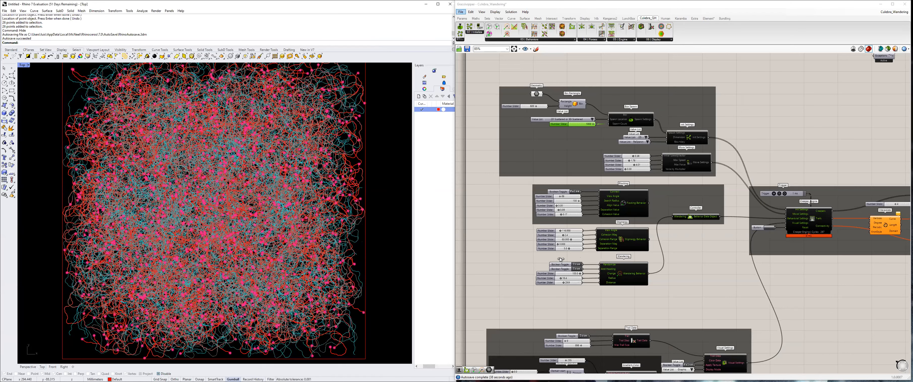
scroll(549, 260, up, 4)
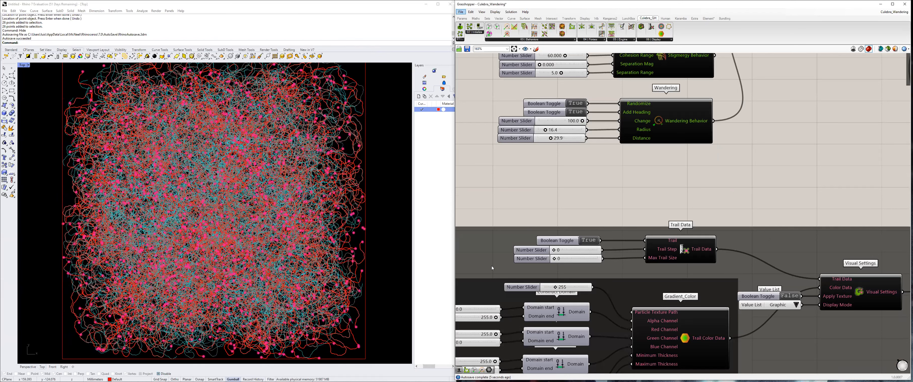
scroll(473, 221, down, 3)
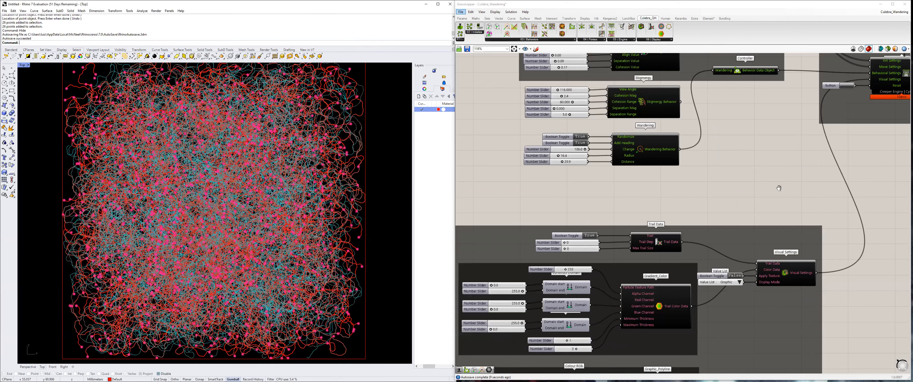
Change the Init Settings' Boundary option from ReSpawn to Bounce and reset the Creeper Engine.
scroll(243, 156, down, 2)
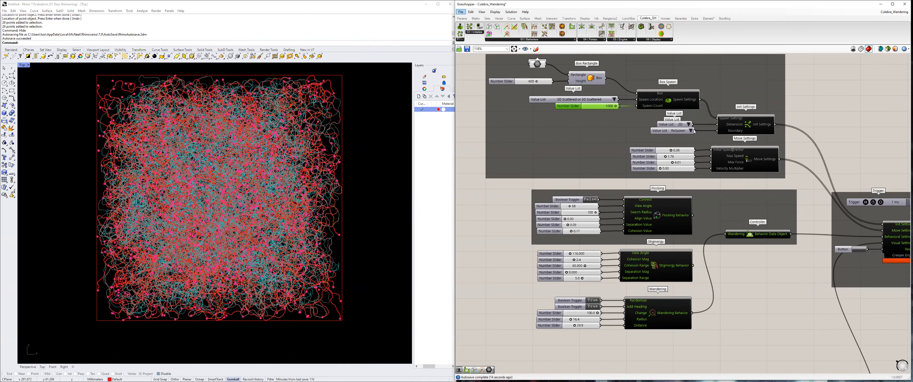
click(690, 131)
click(701, 133)
click(855, 250)
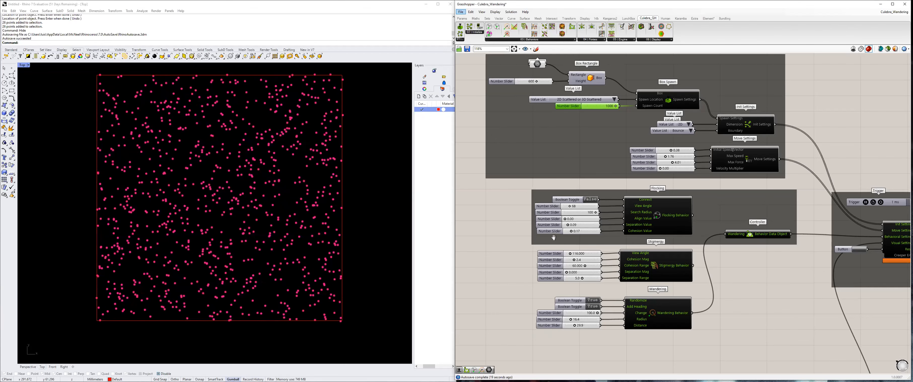
Hold the Trail Data component's Max Trail Size at 0 and set its Trail Step to 2.
right_drag(611, 321, 645, 226)
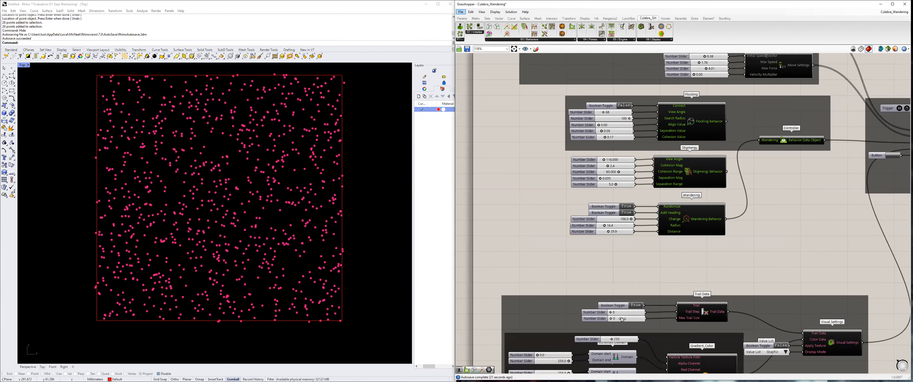
drag(611, 319, 590, 320)
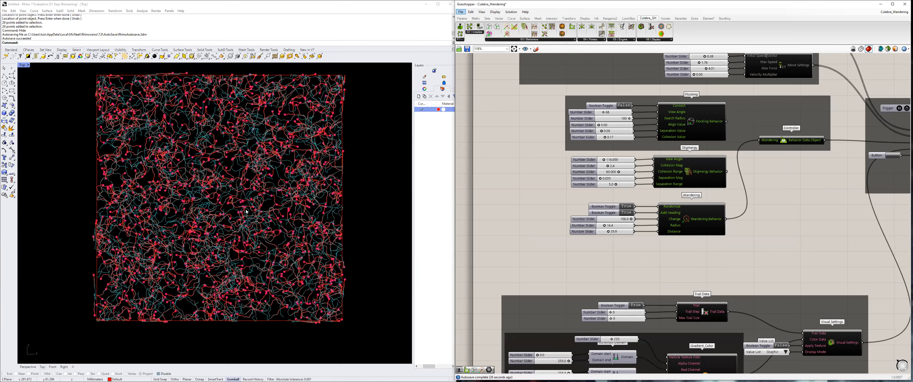
scroll(251, 263, up, 2)
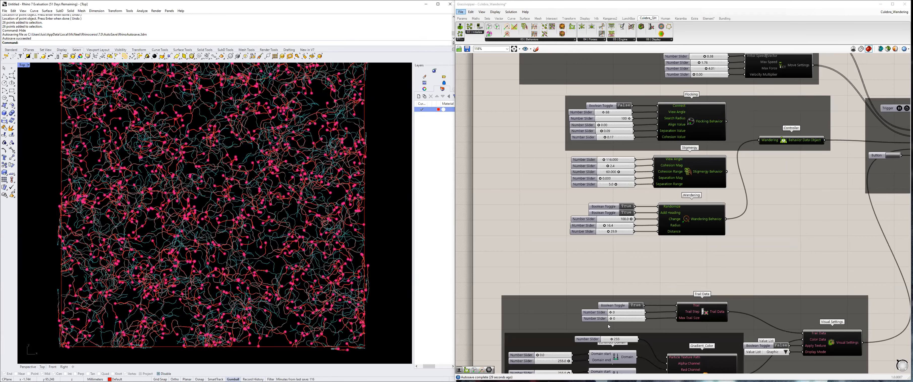
drag(614, 315, 617, 316)
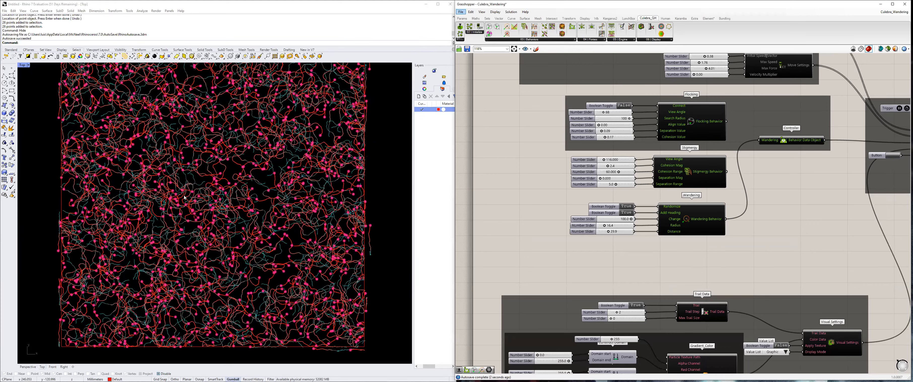
Set the Trail Data component's Trail Step to 0, raise its Max Trail Size, and reset the Creeper Engine to respawn the agents.
mouse_move(618, 313)
mouse_down()
mouse_move(602, 315)
mouse_move(617, 320)
mouse_up()
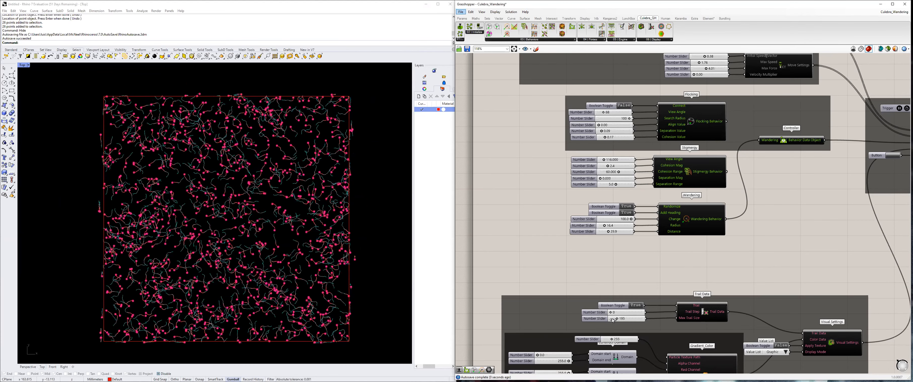
scroll(305, 266, up, 1)
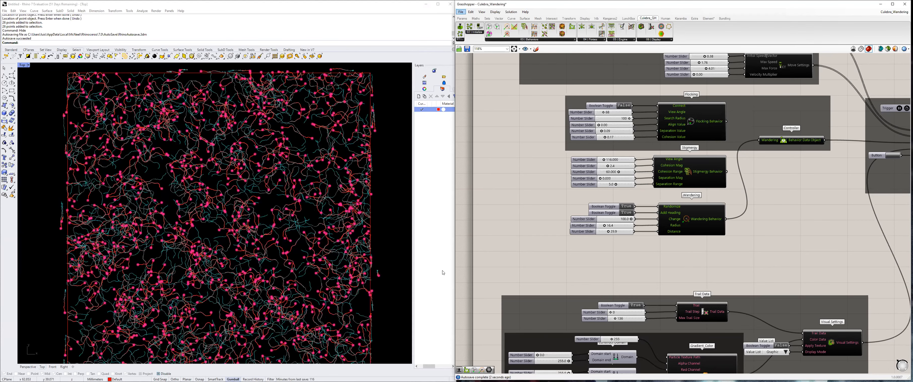
scroll(262, 241, down, 1)
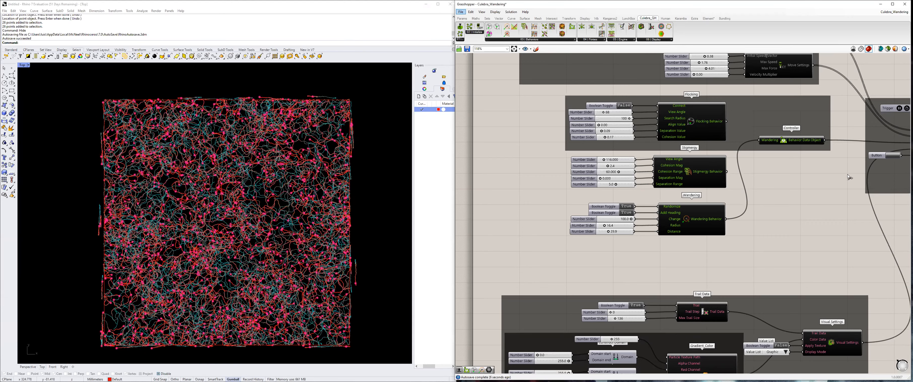
scroll(830, 188, down, 1)
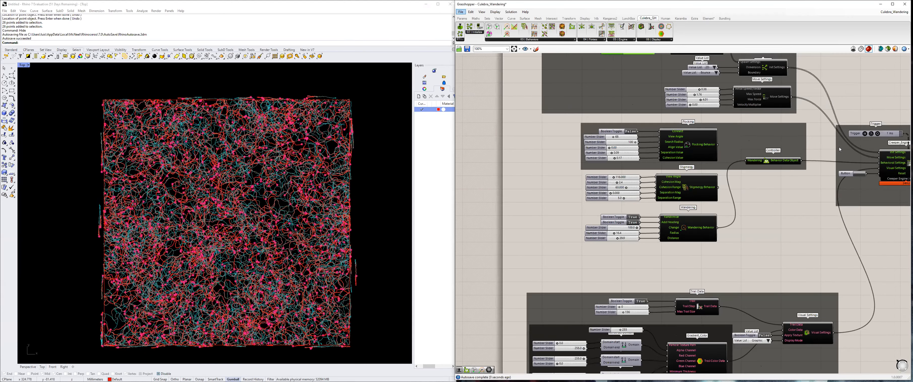
right_drag(839, 147, 811, 162)
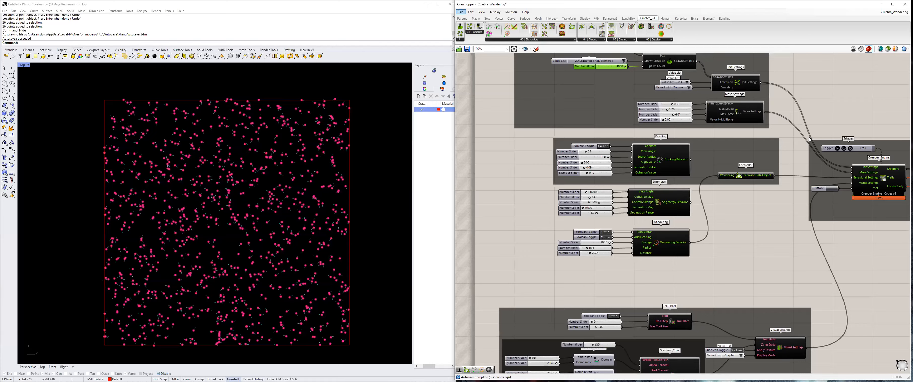
right_drag(809, 139, 773, 152)
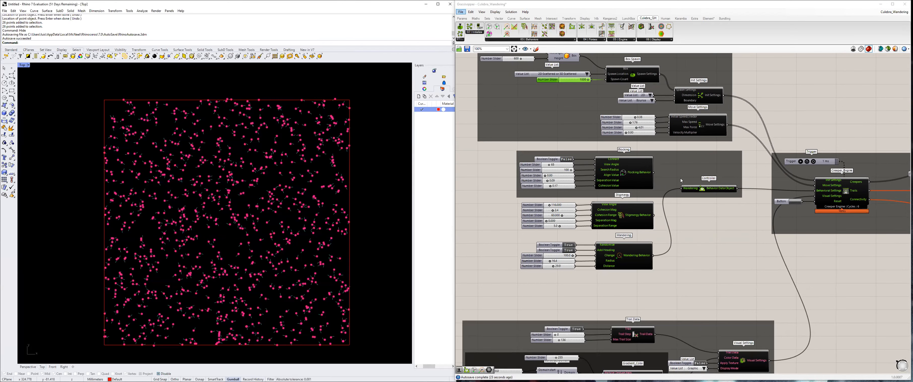
Try the Flocking Behavior on a second Controller input alongside Wandering, and remove that Flocking input again.
scroll(681, 194, up, 6)
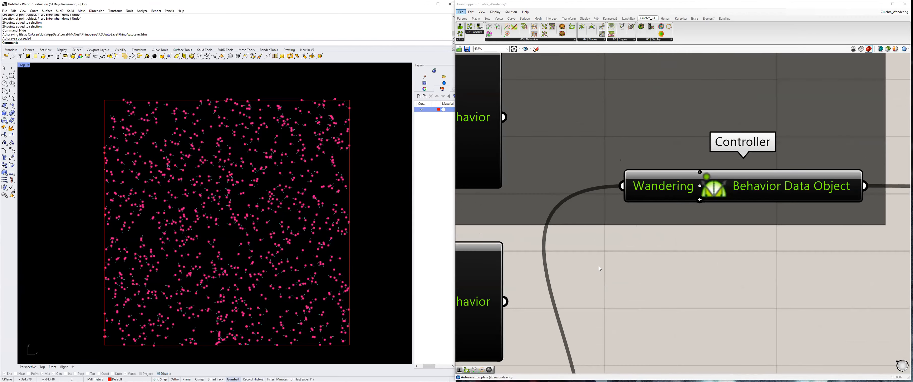
scroll(660, 224, down, 4)
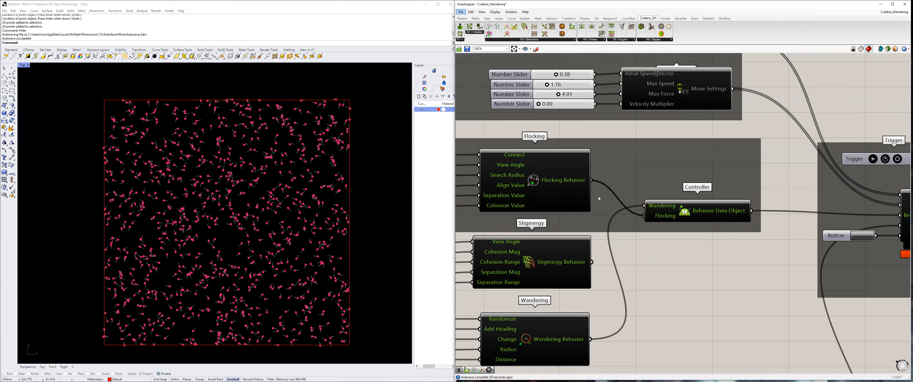
scroll(701, 226, up, 5)
click(692, 223)
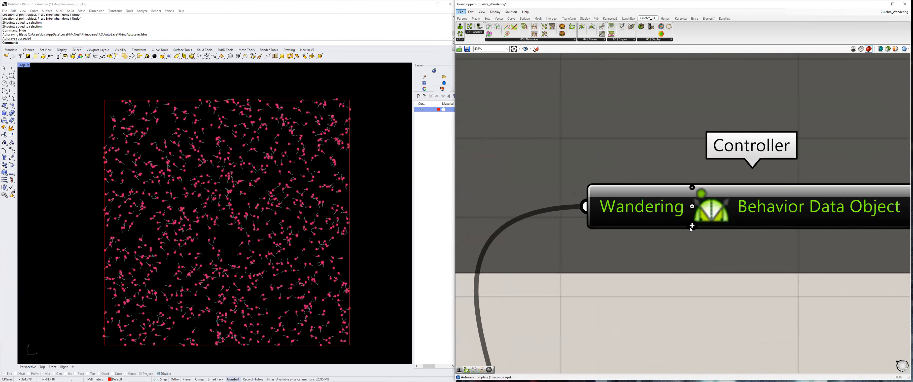
Add an input above Wandering on the Controller and wire the Flocking Behavior output into it.
scroll(691, 226, down, 2)
scroll(692, 227, up, 1)
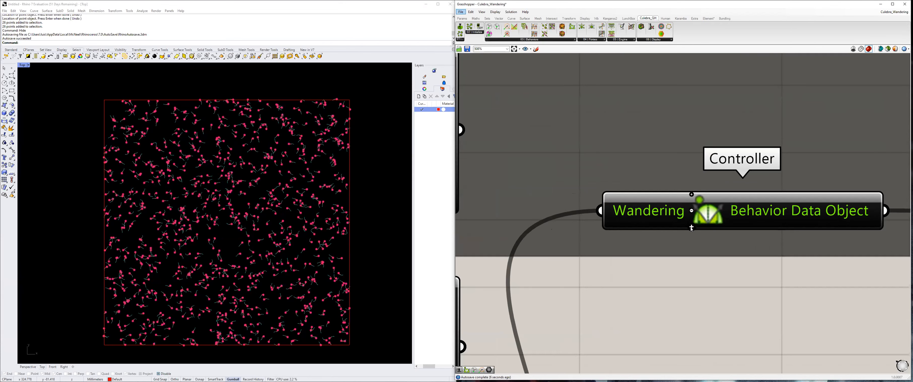
click(691, 193)
scroll(685, 221, down, 4)
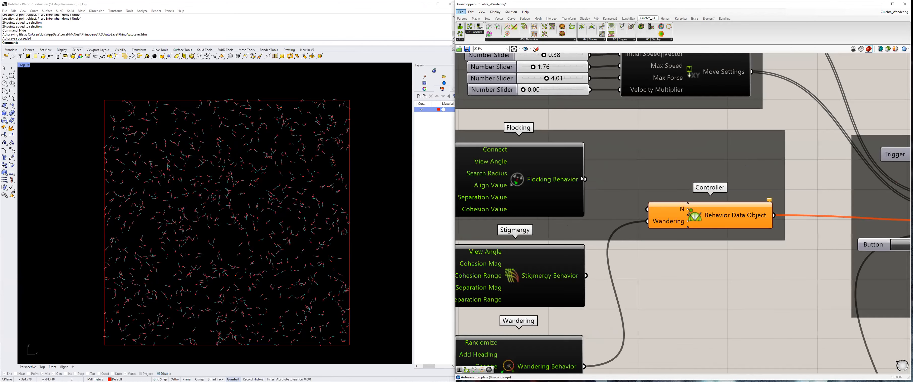
drag(639, 204, 648, 208)
Set the Spawn Count slider feeding the Box Spawn component to 300.
scroll(709, 211, down, 2)
right_drag(710, 182, 641, 182)
right_drag(460, 94, 612, 193)
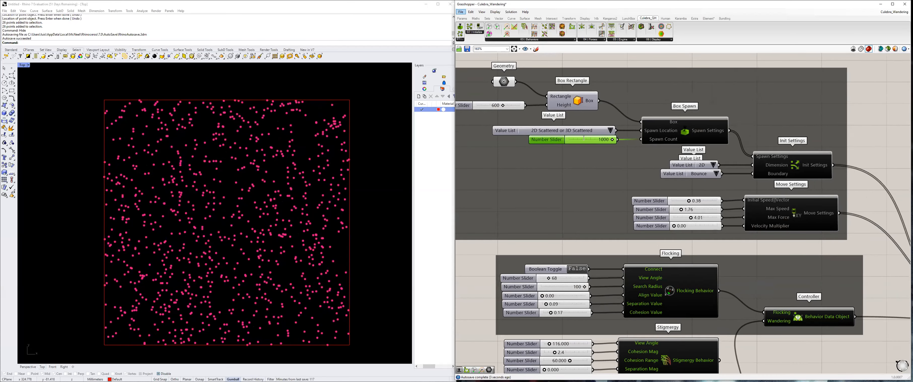
double_click(584, 139)
text(30)
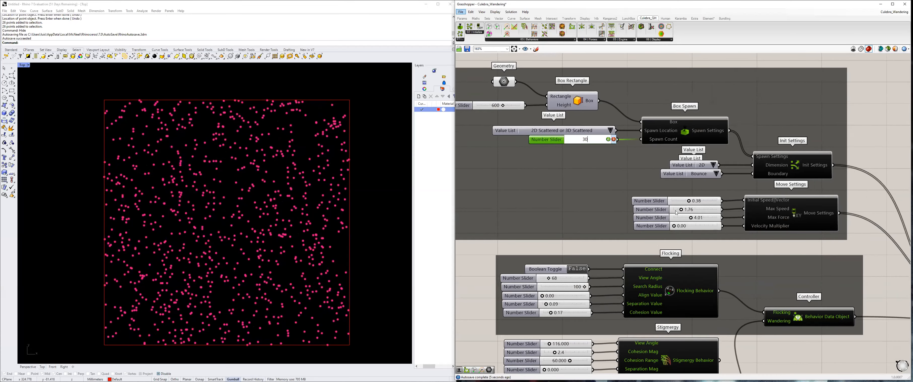
text(0)
key(Return)
Reset the Creeper Engine and start its trigger to run the simulation with the new agent count.
scroll(692, 213, down, 2)
right_drag(744, 236, 600, 185)
click(738, 248)
click(746, 200)
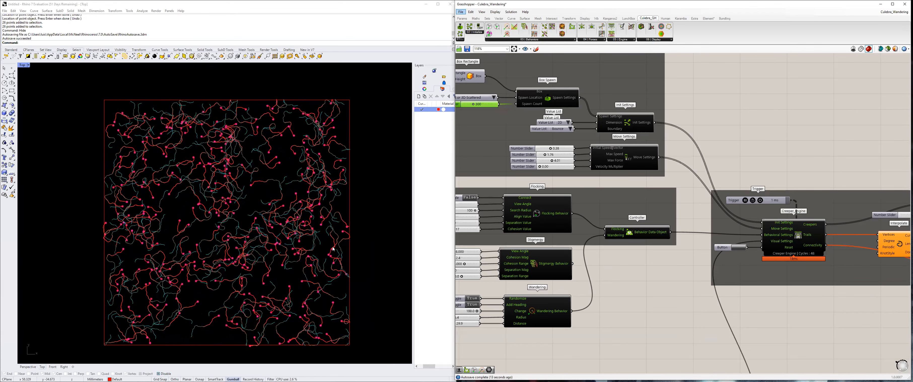
scroll(333, 249, up, 2)
right_drag(511, 195, 557, 188)
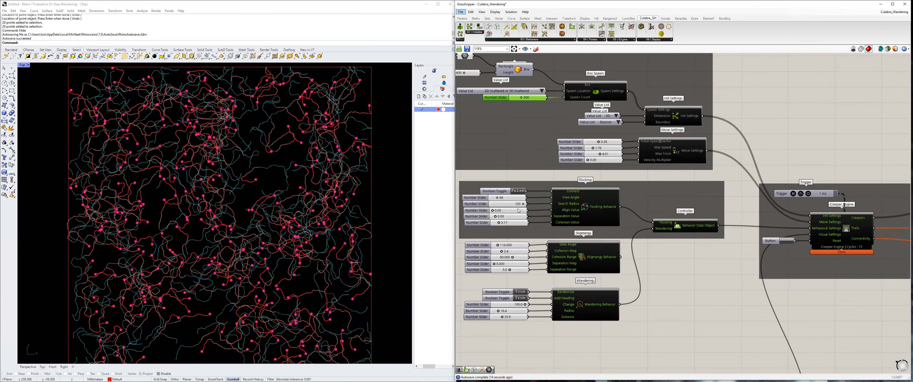
Add an input below Wandering on the Controller and wire the Flocking Behavior into it as well.
scroll(671, 224, up, 2)
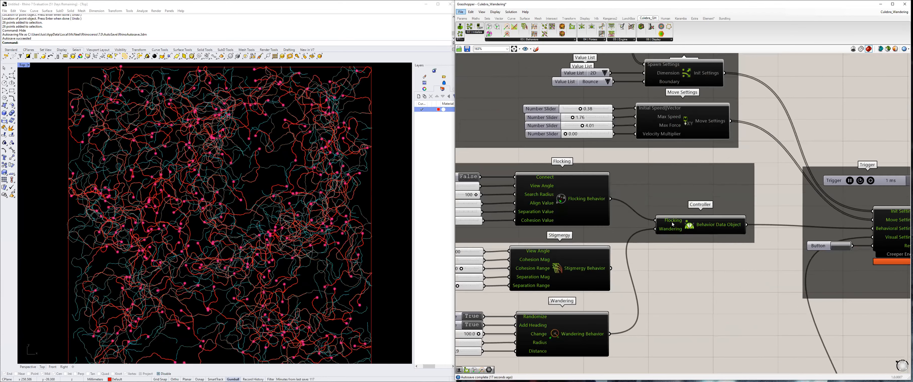
scroll(695, 229, up, 2)
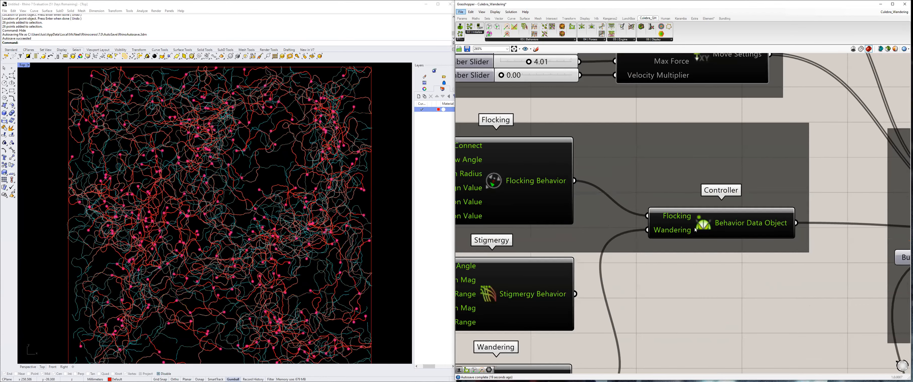
scroll(696, 243, up, 5)
click(694, 231)
scroll(694, 230, down, 5)
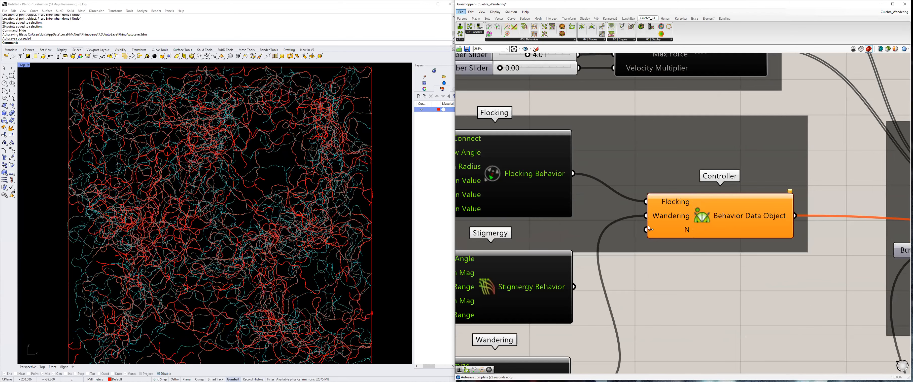
Remove the Flocking input above Wandering so the Controller takes Wandering first and Flocking second.
scroll(700, 188, up, 3)
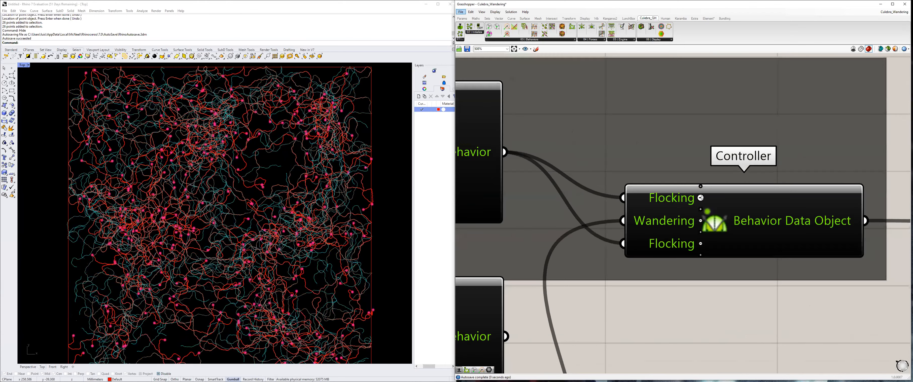
scroll(701, 199, up, 1)
click(700, 198)
scroll(679, 244, down, 4)
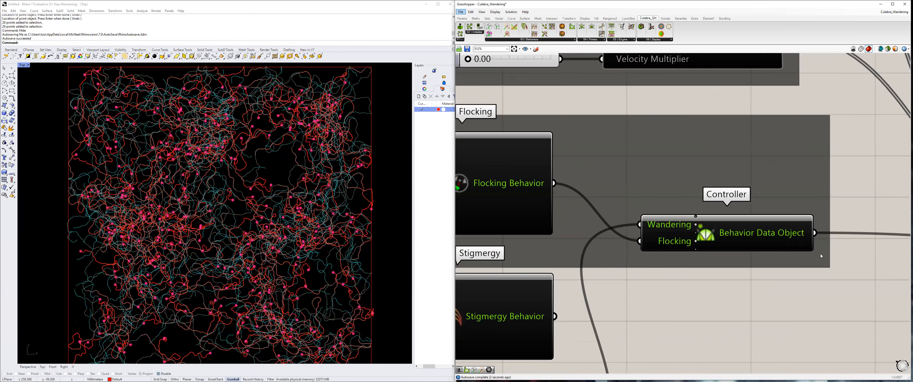
scroll(817, 257, down, 4)
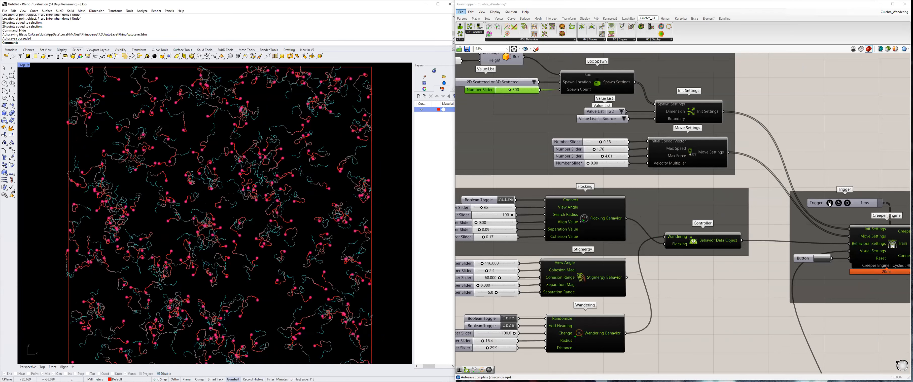
Locate the Trail Step slider and examine the agents' trails up close in the Rhino viewport.
scroll(578, 243, down, 1)
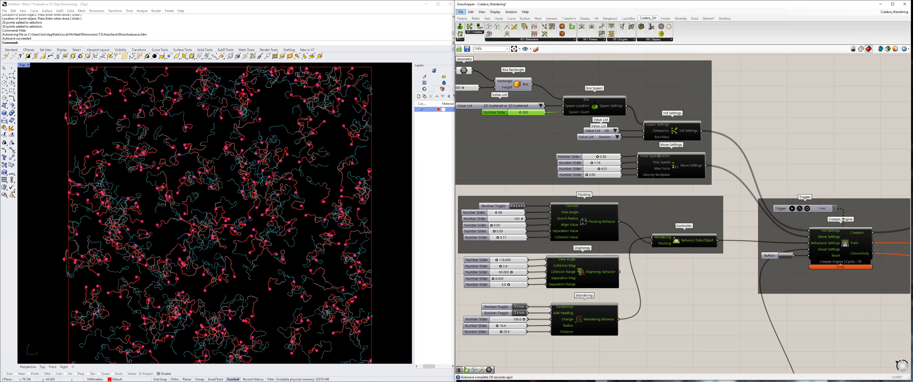
right_drag(582, 294, 621, 231)
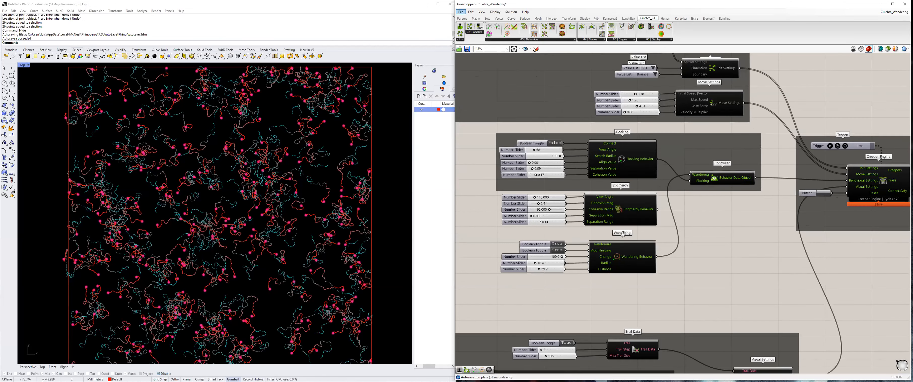
click(551, 276)
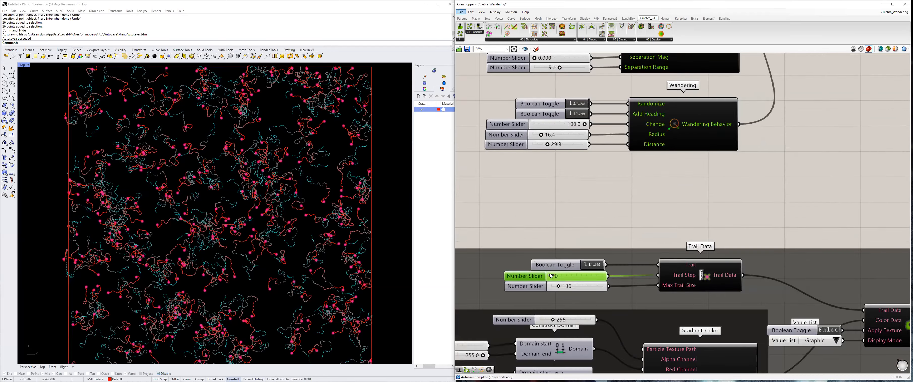
scroll(328, 265, up, 5)
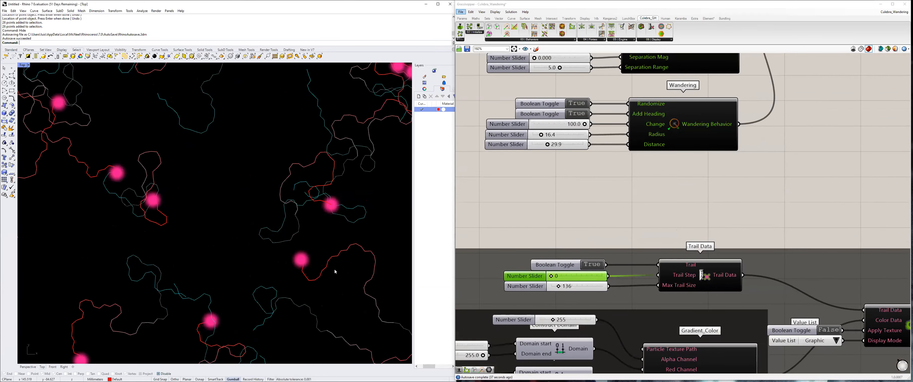
scroll(322, 265, down, 3)
scroll(322, 265, up, 3)
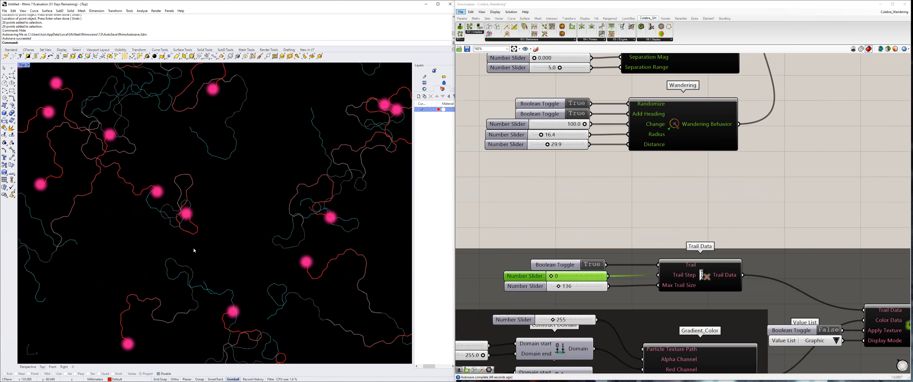
scroll(653, 277, down, 4)
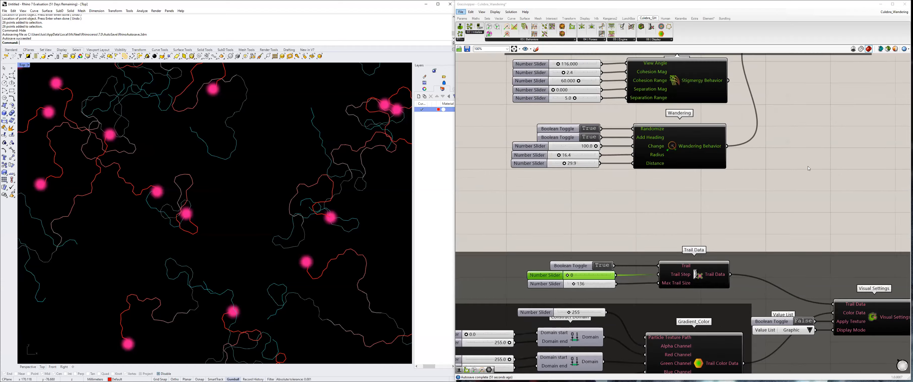
Remove the Flocking input from the Controller, leaving only Wandering, and run the simulation with the trigger.
scroll(730, 141, up, 5)
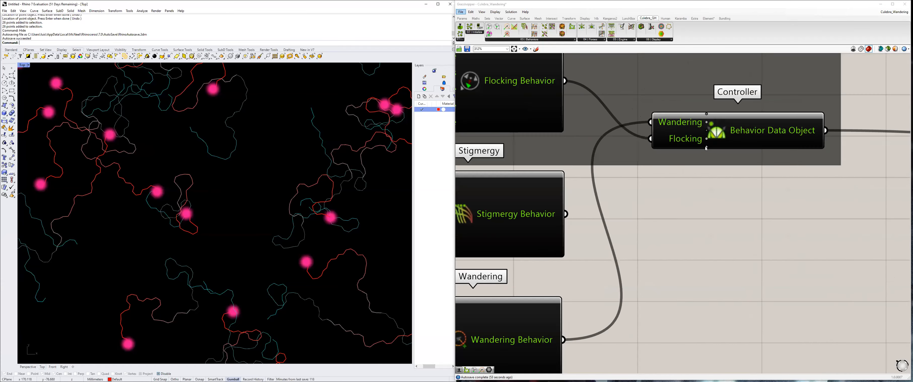
scroll(779, 175, down, 4)
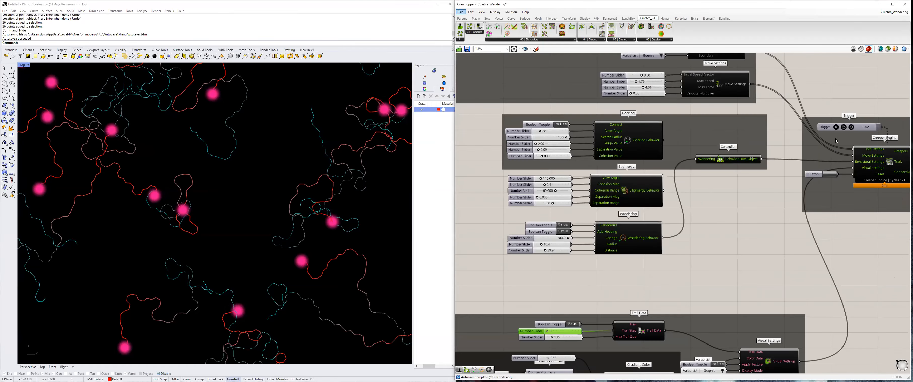
click(837, 127)
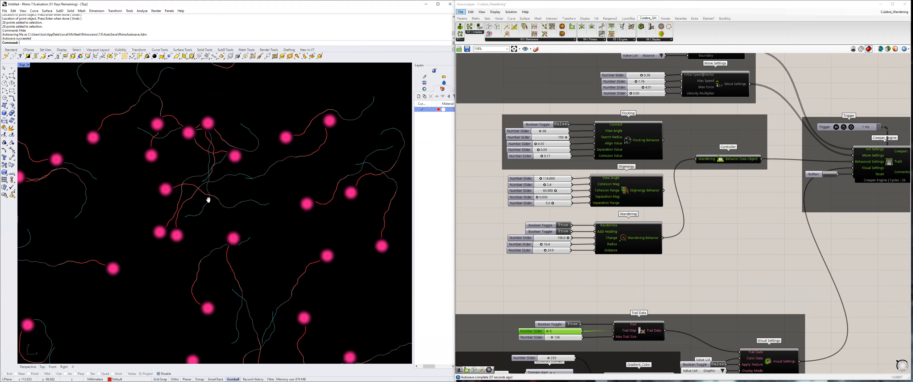
Set the Trail Step slider of Trail Data to 4, reset the simulation and check the trails across the whole boundary.
scroll(583, 284, up, 5)
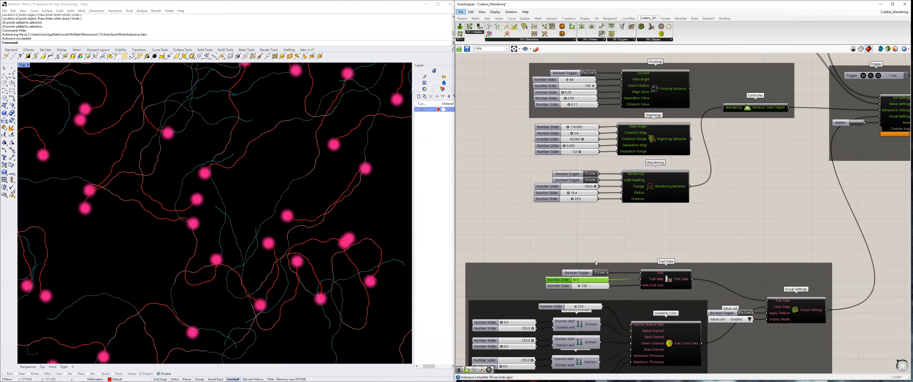
drag(614, 266, 624, 266)
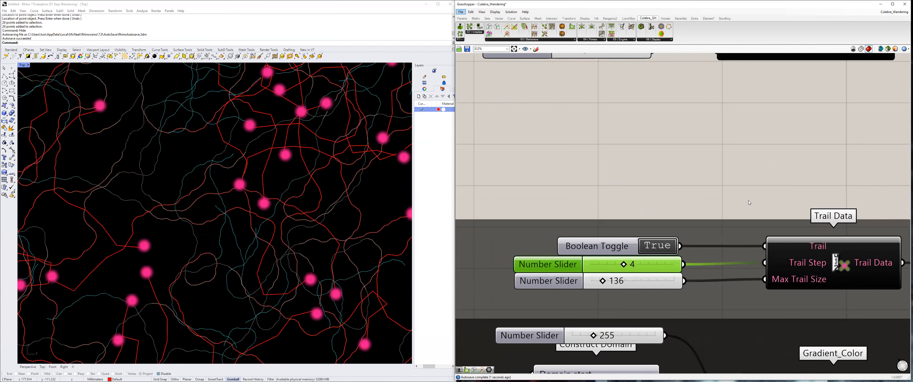
scroll(618, 260, down, 3)
scroll(811, 140, down, 3)
click(849, 124)
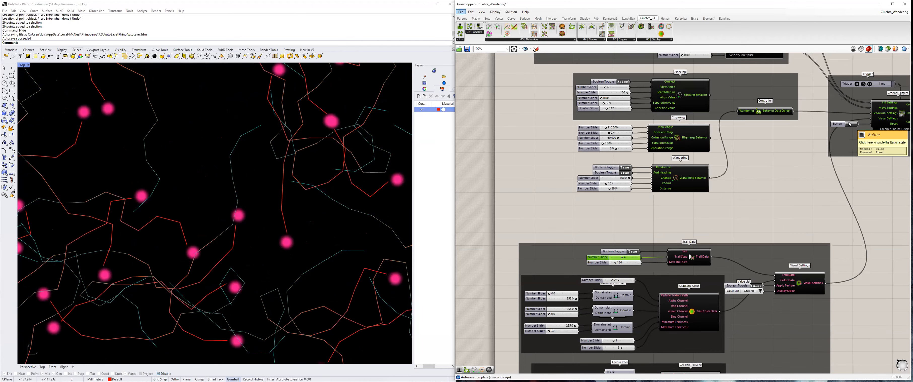
click(850, 124)
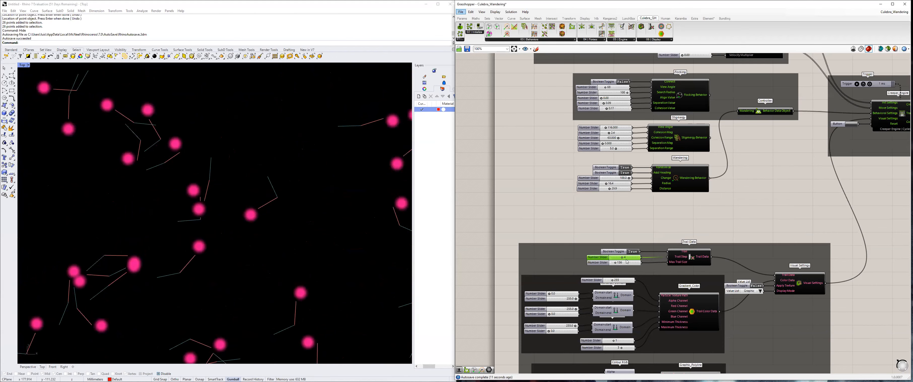
scroll(622, 255, up, 3)
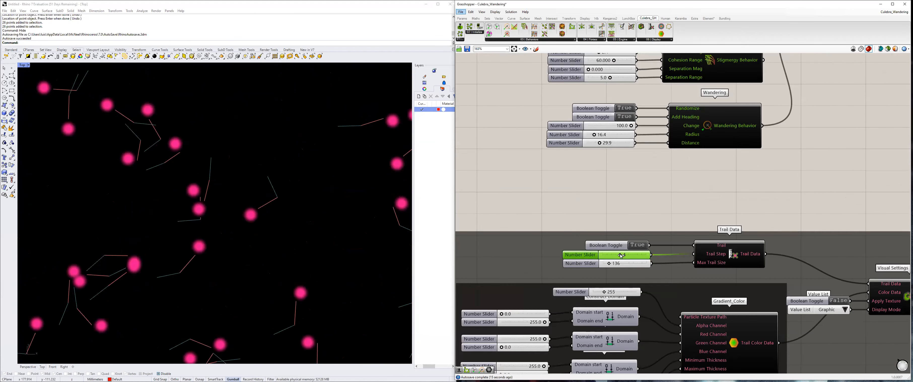
scroll(257, 280, down, 8)
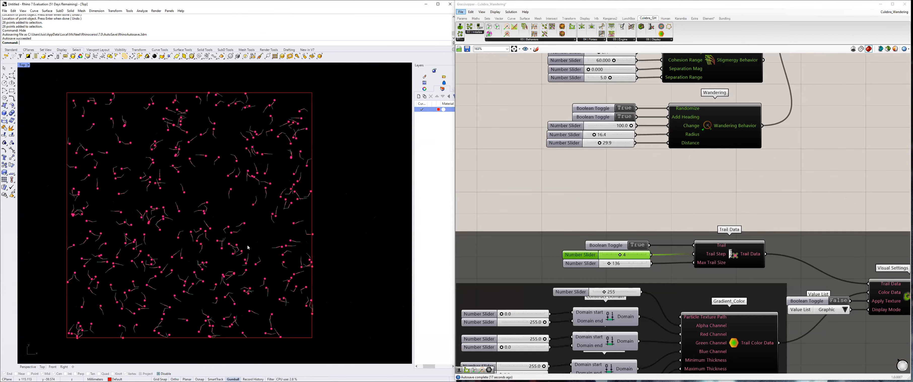
right_drag(214, 266, 227, 266)
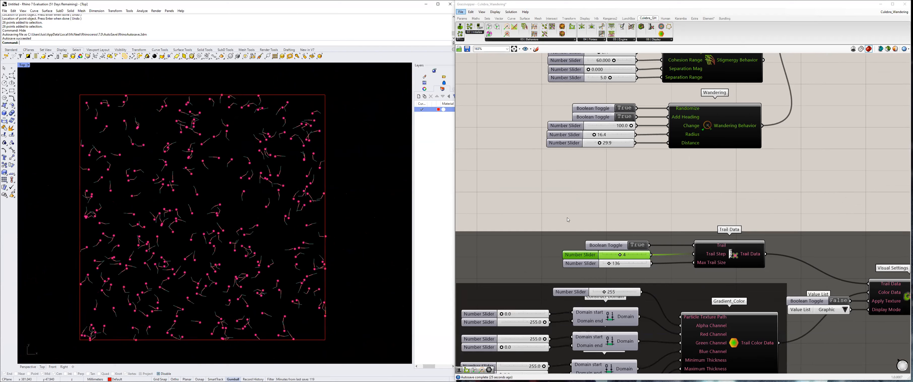
Move the whole Trail Data, color and Visual Settings group farther below the behavior components and save the definition.
scroll(625, 193, down, 3)
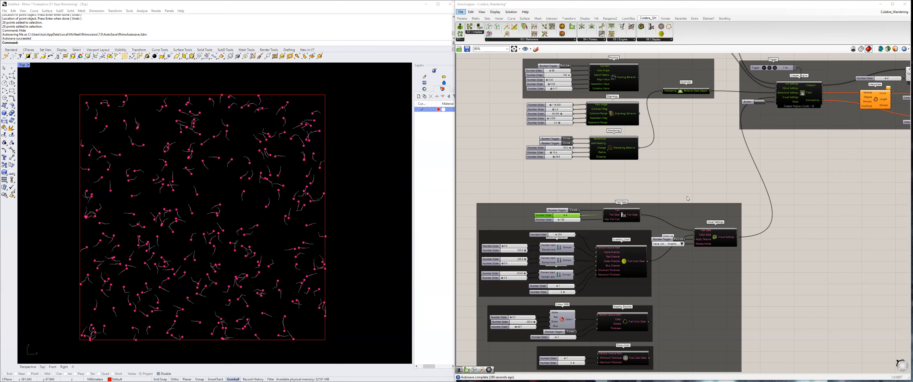
scroll(658, 156, down, 3)
right_drag(746, 347, 765, 317)
drag(514, 157, 751, 303)
drag(693, 251, 687, 301)
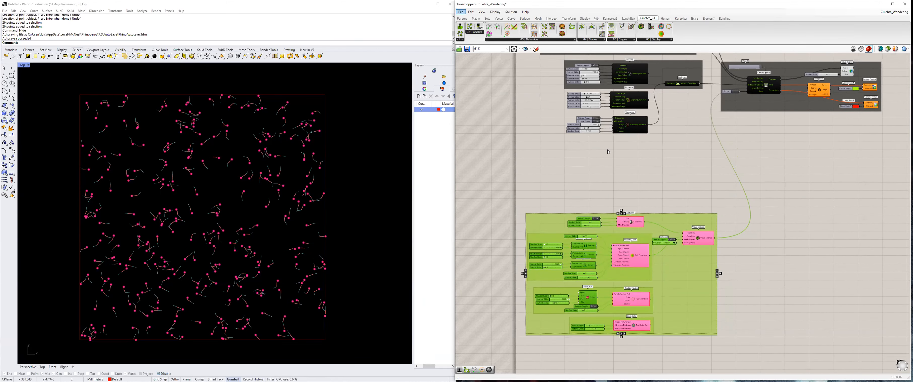
click(653, 170)
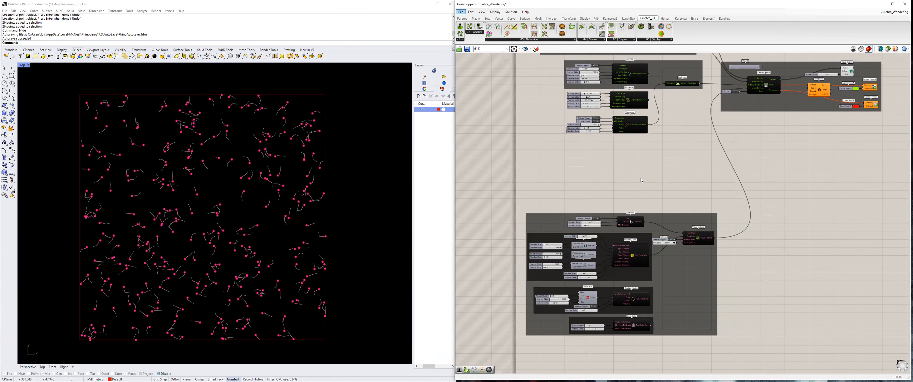
scroll(640, 181, up, 2)
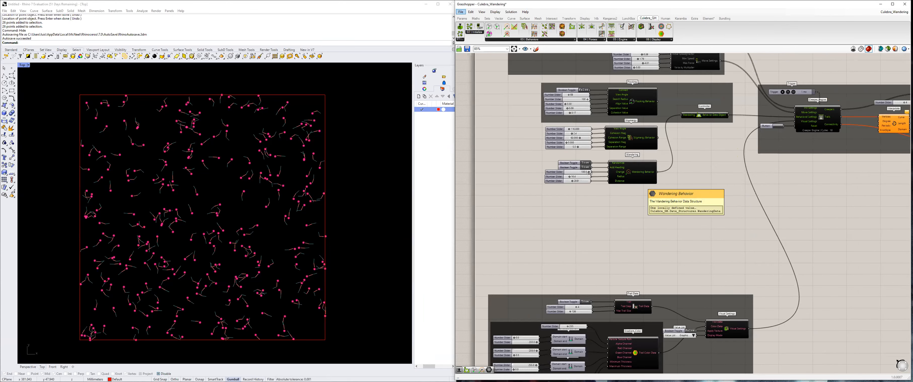
key(ctrl+s)
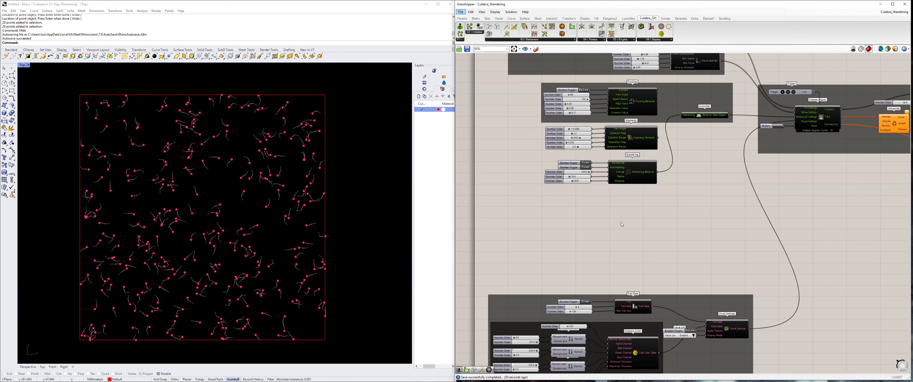
right_drag(648, 187, 661, 192)
right_drag(298, 204, 315, 203)
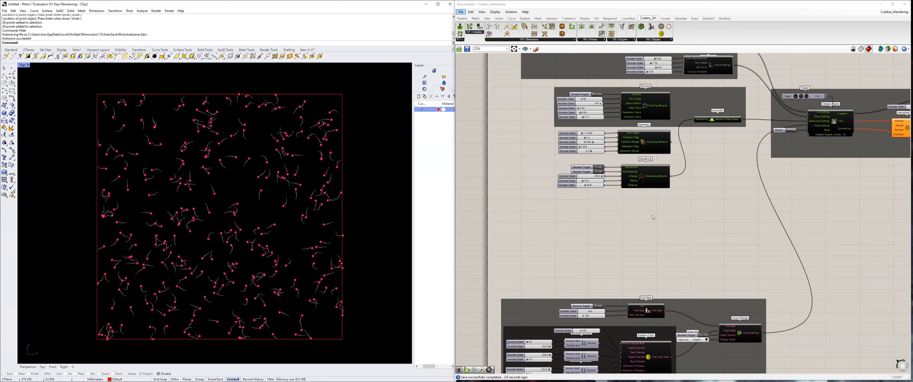
scroll(652, 214, down, 1)
right_drag(687, 264, 681, 227)
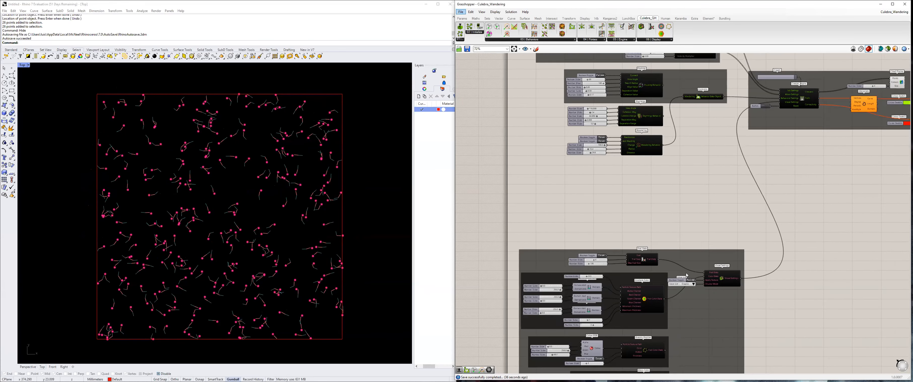
Show the construction-plane grid in Rhino's Top viewport around the agent boundary.
click(667, 201)
scroll(314, 202, down, 6)
right_drag(295, 202, 243, 204)
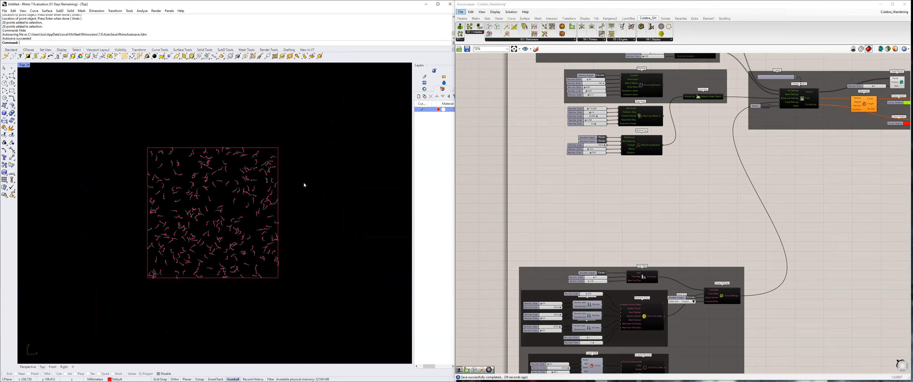
text(grid)
key(Return)
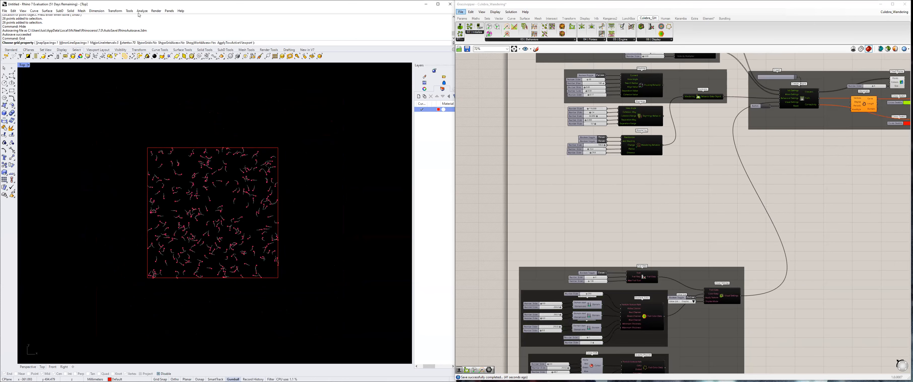
click(146, 42)
right_drag(230, 204, 244, 236)
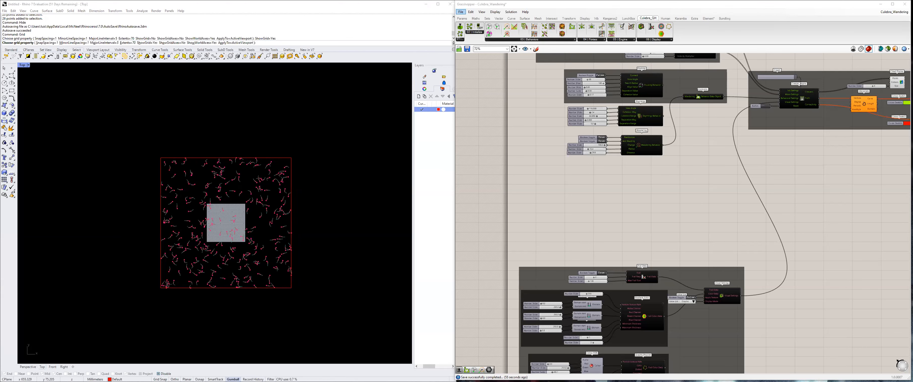
right_drag(336, 145, 304, 150)
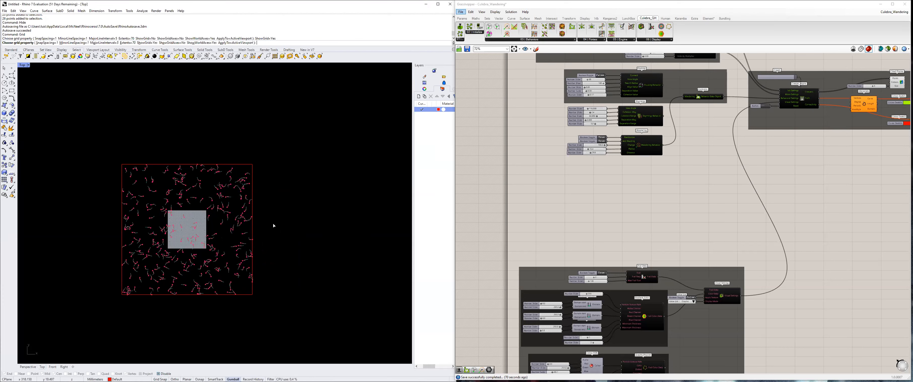
right_drag(273, 224, 283, 204)
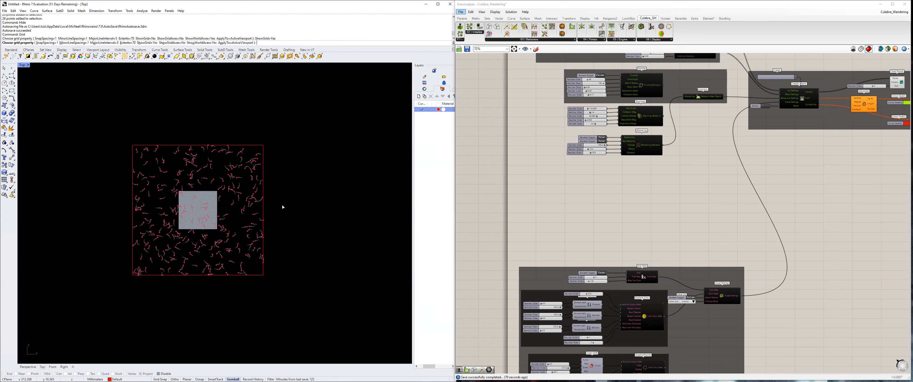
right_drag(282, 207, 315, 213)
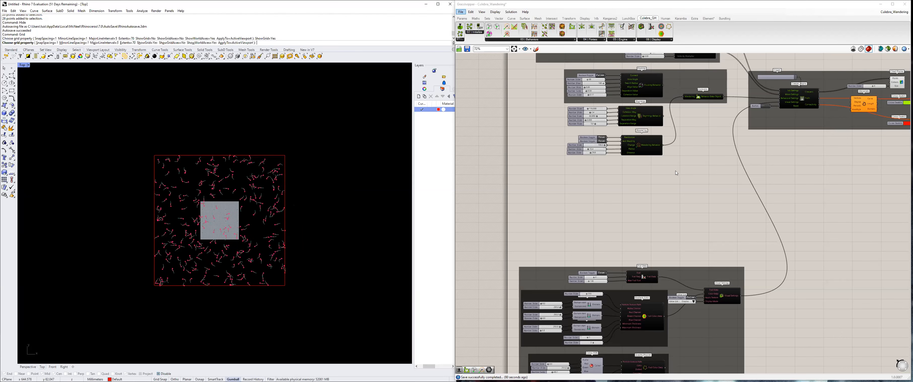
Leave the grid settings and start a Rhino curve with its degree set to 1 for straight segments.
click(322, 231)
text(curv)
key(BackSpace)
key(BackSpace)
key(BackSpace)
key(BackSpace)
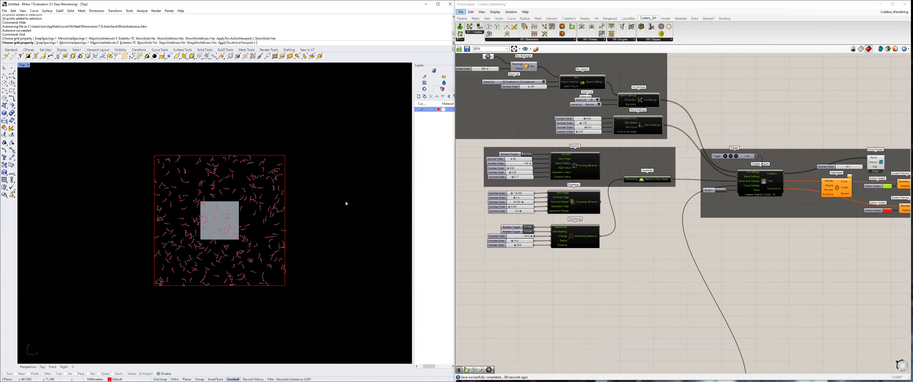
key(Escape)
text(cur)
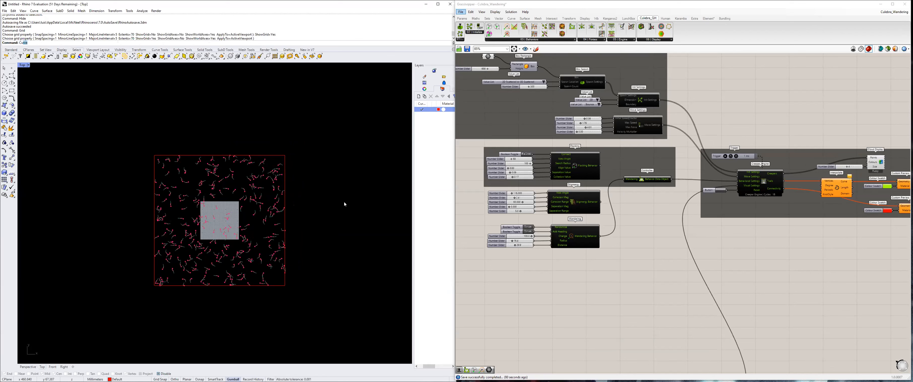
key(Return)
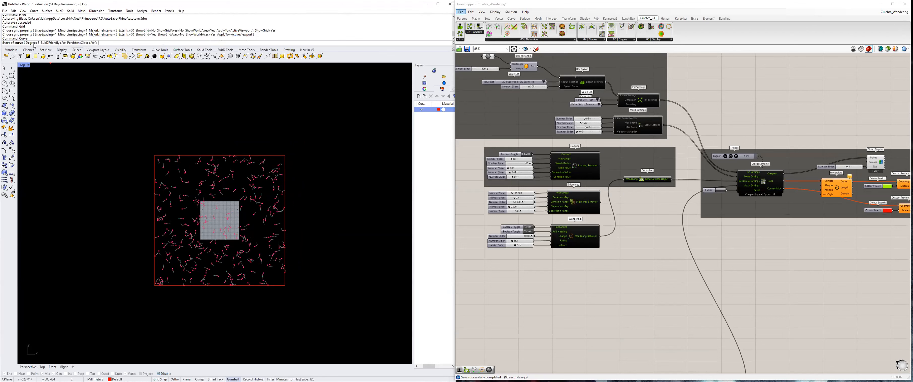
text(d)
key(Return)
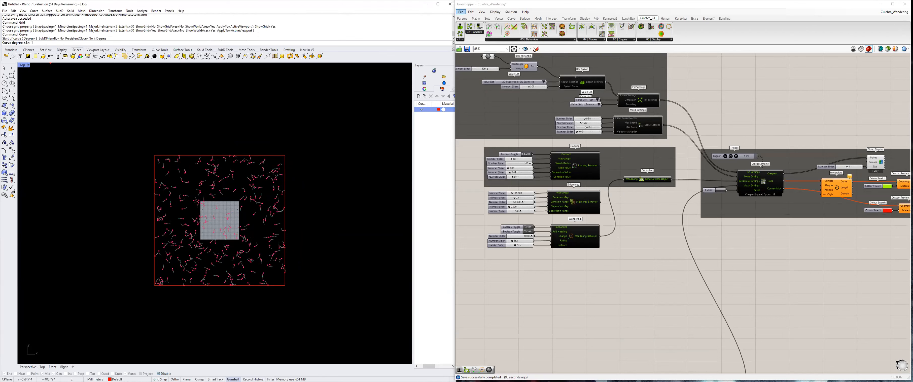
text(1)
key(Return)
Draw a six-point path about 1060 mm from end to end, diagonally across the boundary from its lower-left to its upper-right side.
click(87, 299)
click(137, 278)
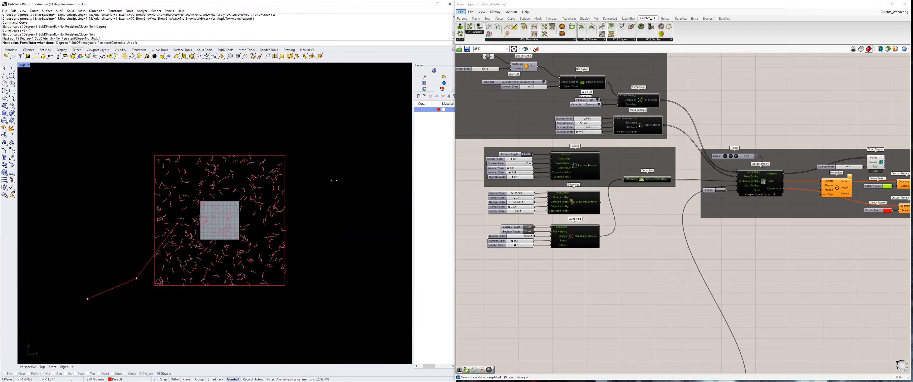
click(176, 224)
click(220, 185)
click(303, 200)
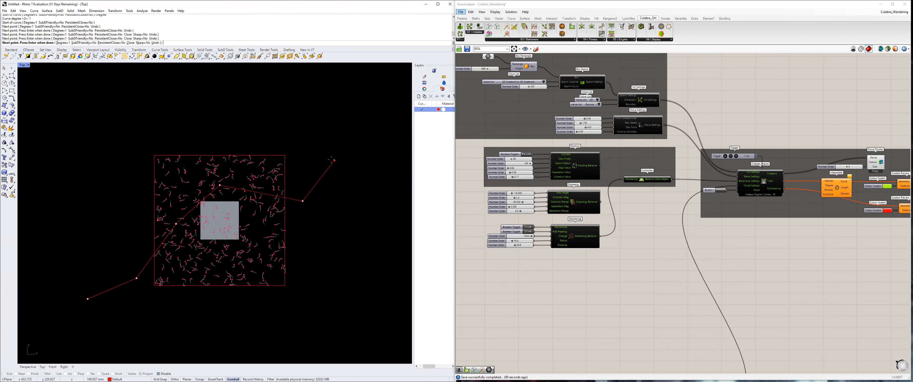
key(ctrl+z)
click(266, 178)
click(332, 159)
key(ctrl+z)
click(326, 138)
key(Return)
Measure the distance between the two endpoints of the diagonal path, using endpoint snapping.
scroll(219, 261, down, 2)
text(Distance)
key(Return)
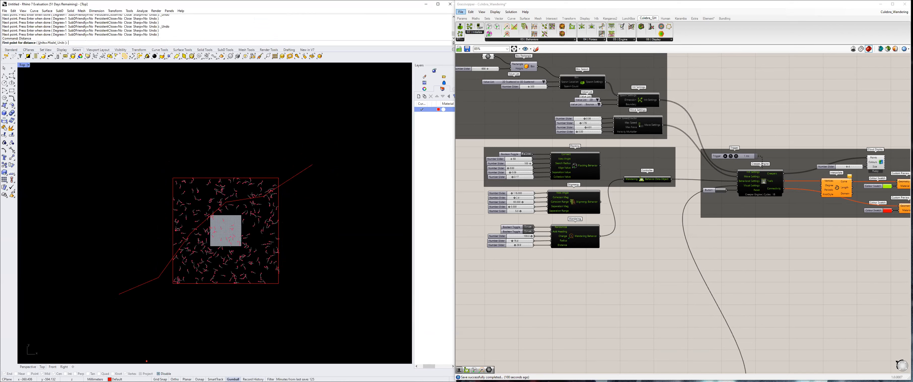
key(F8)
click(4, 374)
key(F8)
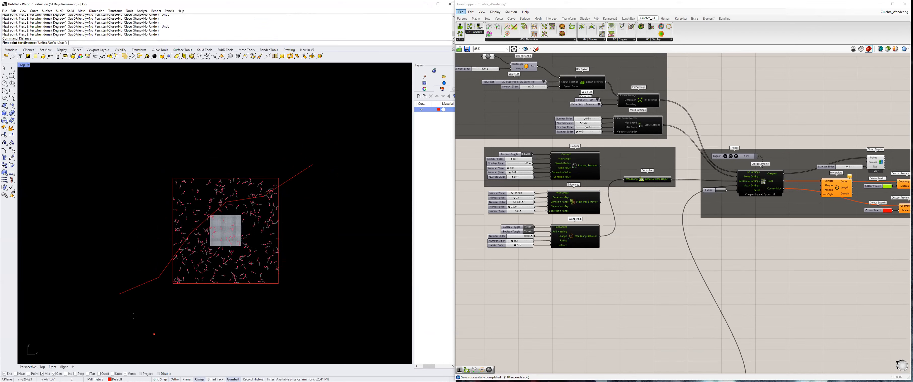
click(119, 294)
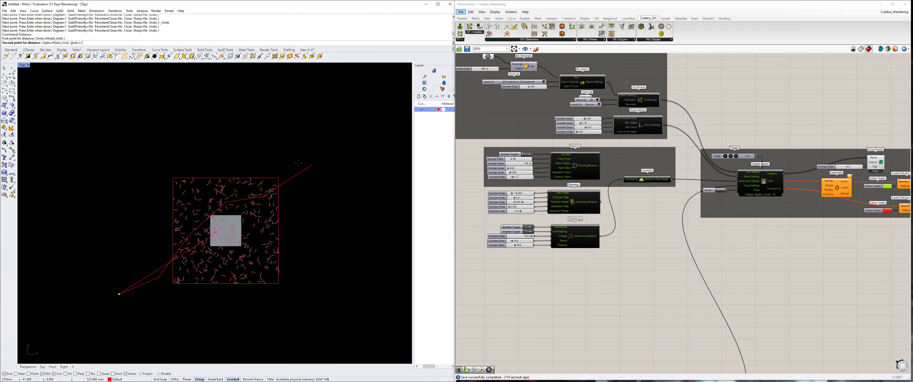
click(312, 166)
Delete the square boundary curve around the agents in Rhino.
right_drag(299, 196, 304, 172)
click(282, 192)
key(Delete)
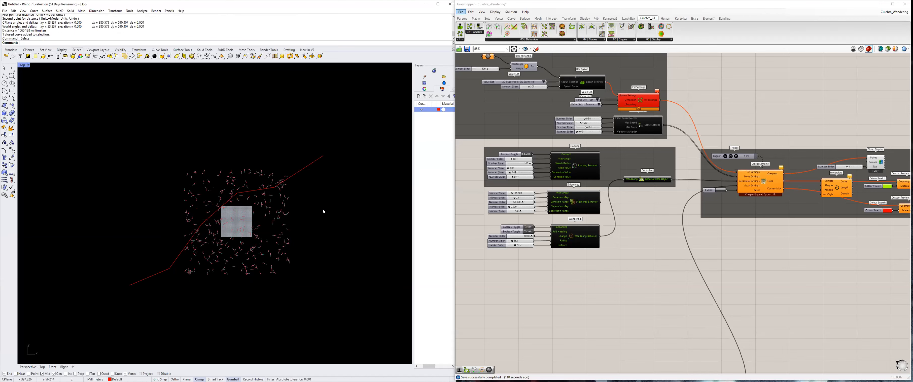
Save the Grasshopper definition under the new name Culebra_PathFollowing.
scroll(623, 229, down, 3)
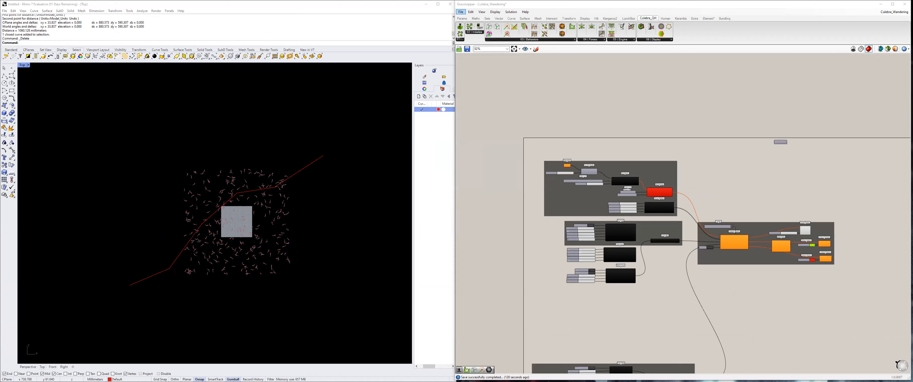
key(Return)
Draw a second six-point degree-1 path running left to right through the middle of the agent area.
right_drag(213, 227, 235, 224)
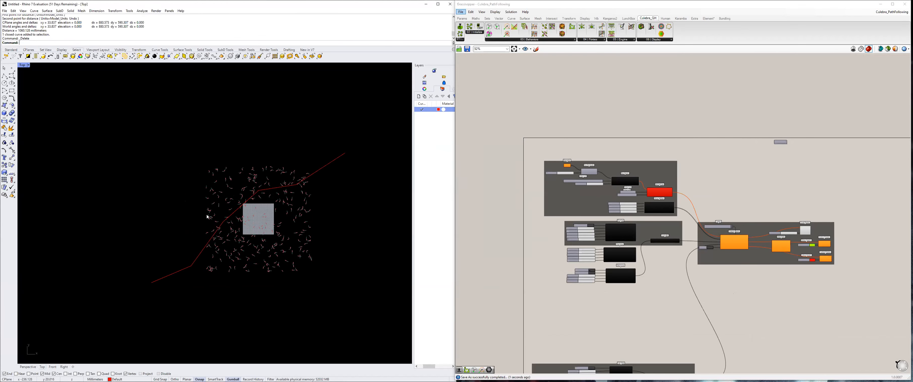
text(curve)
key(Return)
click(135, 233)
click(196, 213)
click(243, 219)
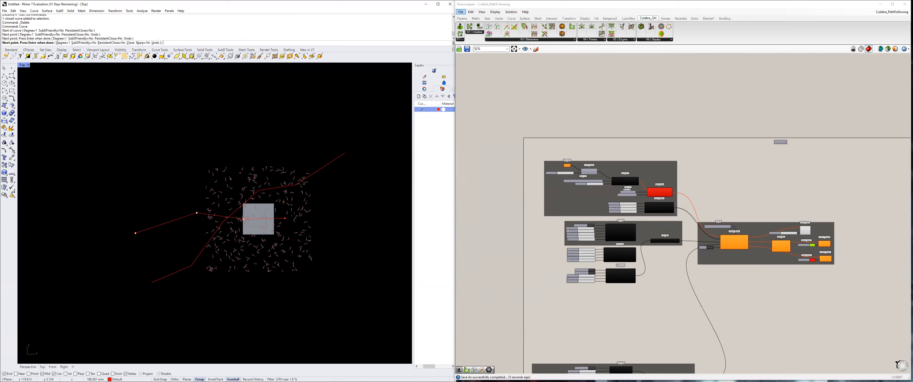
click(282, 209)
click(336, 227)
click(364, 227)
key(Return)
Draw a third degree-1 path with five points, running left to right across the upper part of the agent area.
key(Return)
click(161, 179)
click(215, 177)
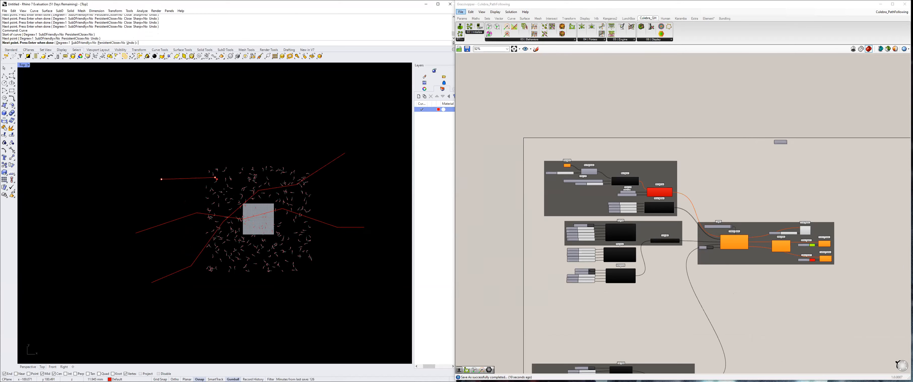
click(237, 193)
click(290, 198)
click(342, 192)
key(Return)
Reset the Culebra simulation to clear the agents, leaving the drawn paths in the Rhino viewport.
right_drag(257, 245, 241, 250)
click(636, 145)
scroll(636, 145, up, 5)
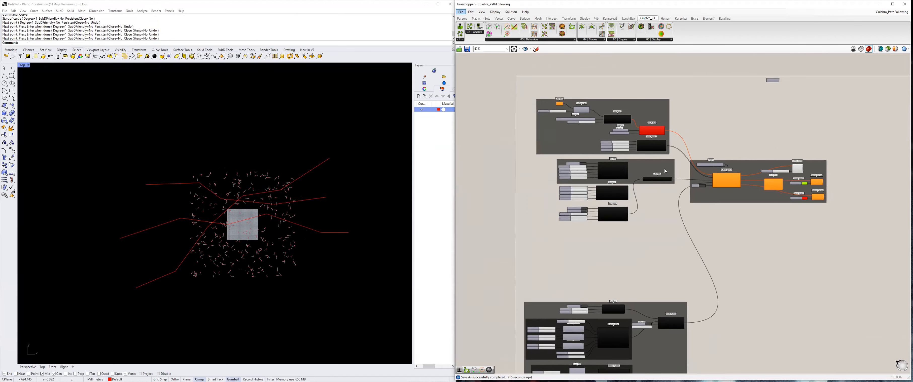
scroll(706, 231, down, 3)
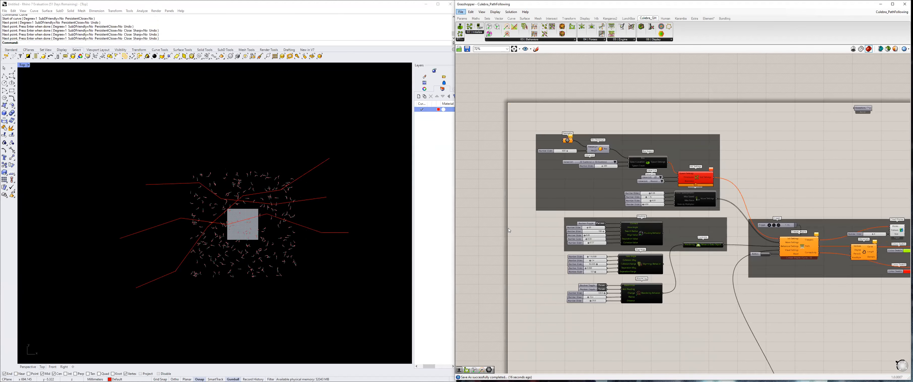
right_drag(802, 247, 781, 239)
scroll(259, 227, up, 4)
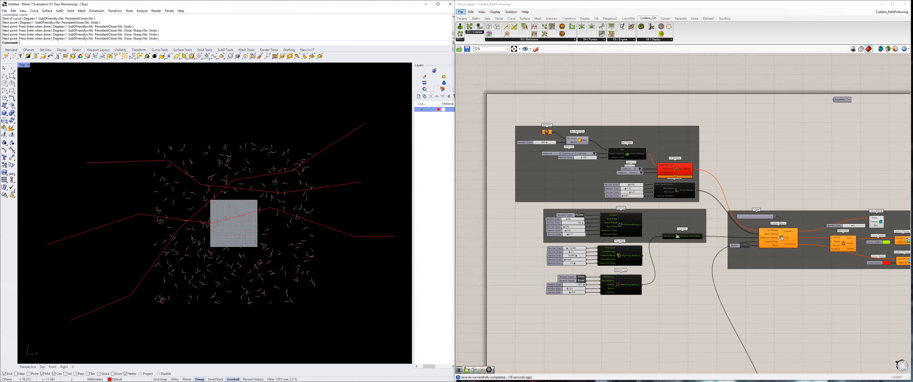
click(744, 246)
right_drag(222, 202, 233, 233)
scroll(215, 176, down, 4)
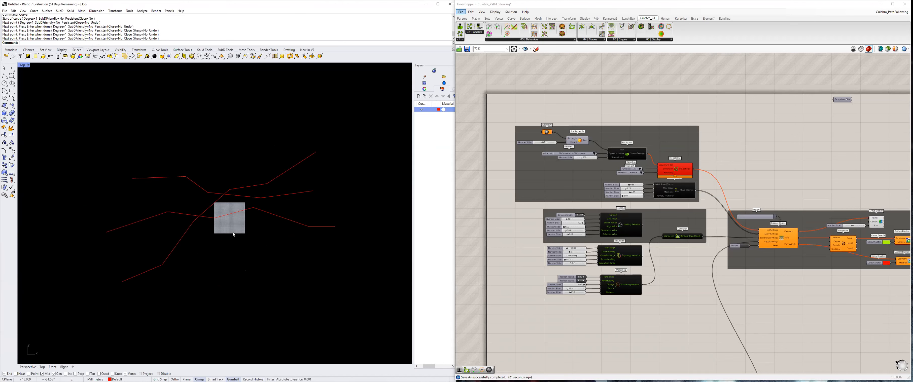
right_click(235, 261)
click(310, 275)
click(236, 253)
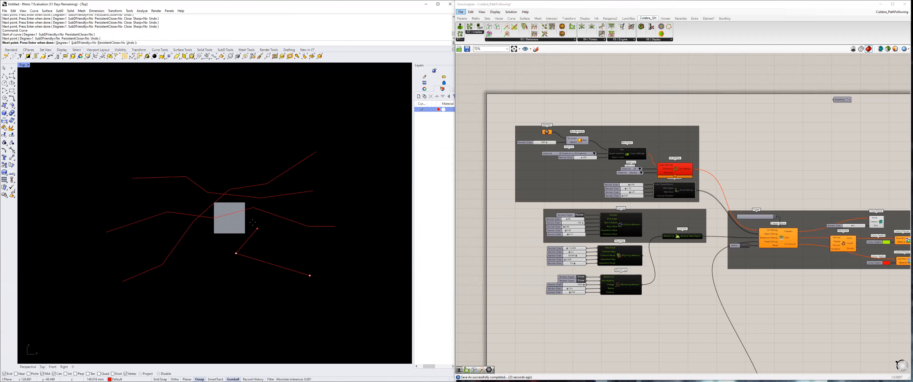
key(Escape)
right_click(286, 268)
click(319, 288)
click(276, 253)
click(253, 227)
click(197, 235)
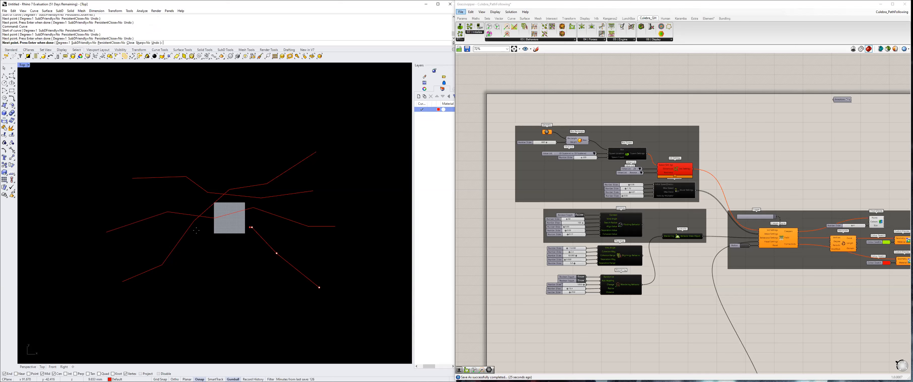
key(Escape)
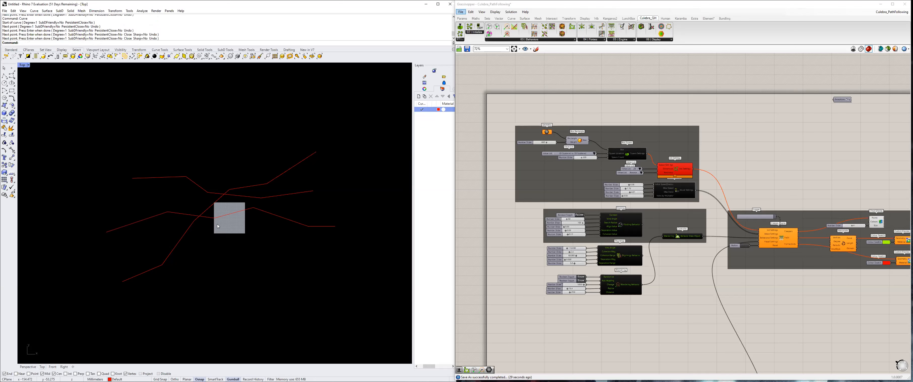
right_drag(217, 224, 231, 220)
key(Return)
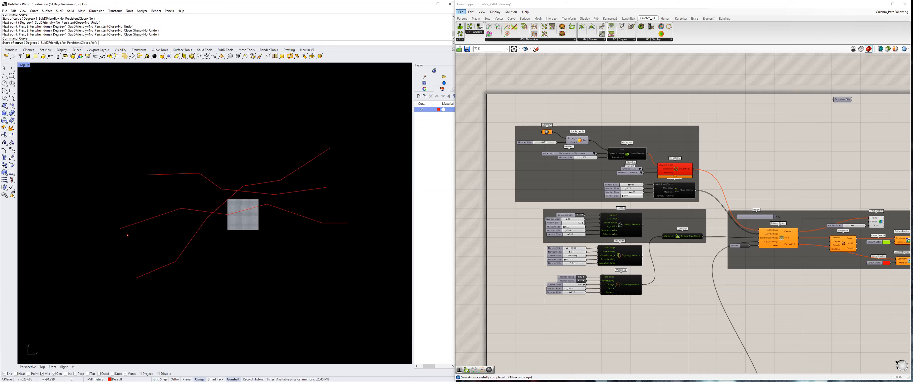
click(165, 238)
click(213, 223)
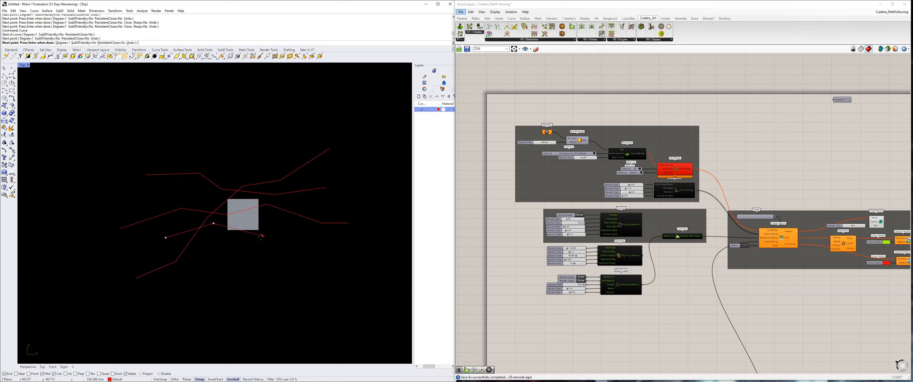
click(258, 223)
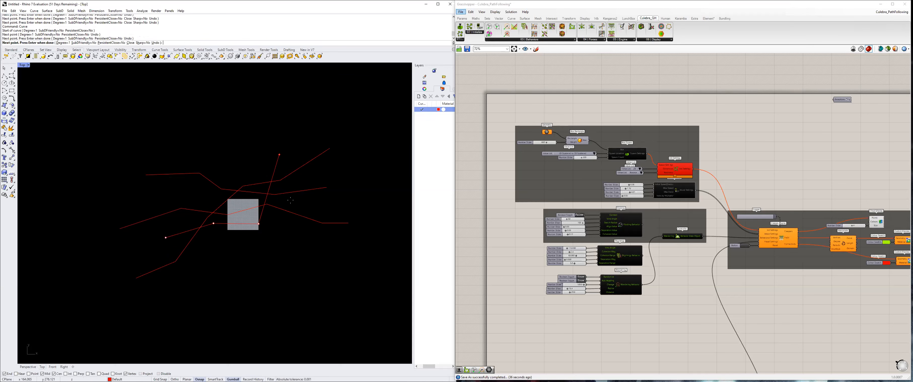
key(Escape)
key(Return)
click(162, 243)
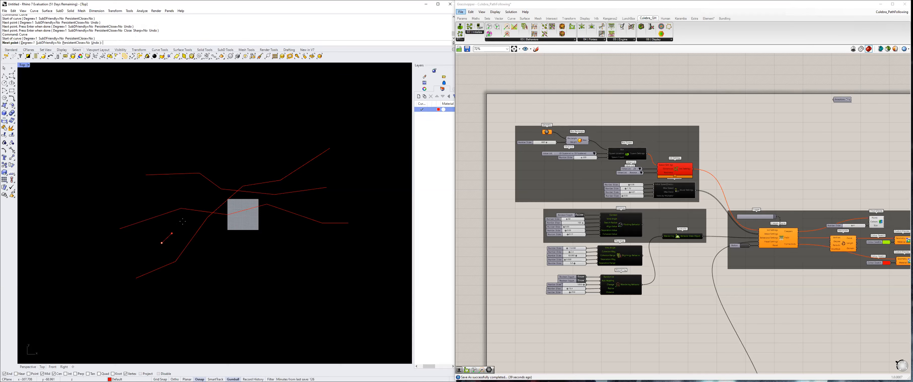
click(188, 224)
click(220, 222)
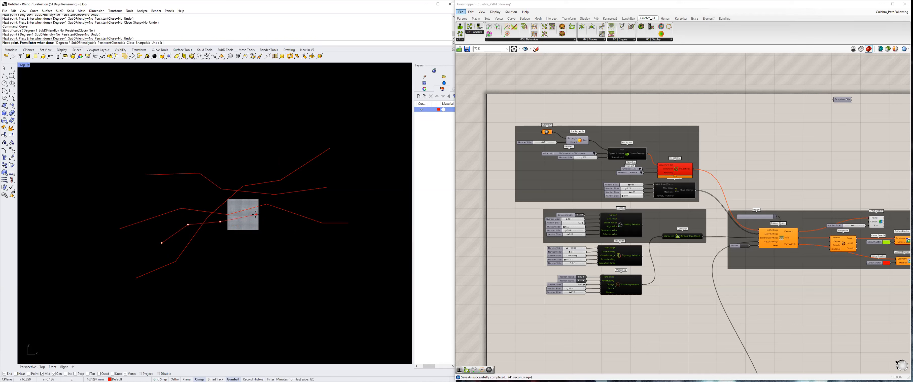
click(256, 215)
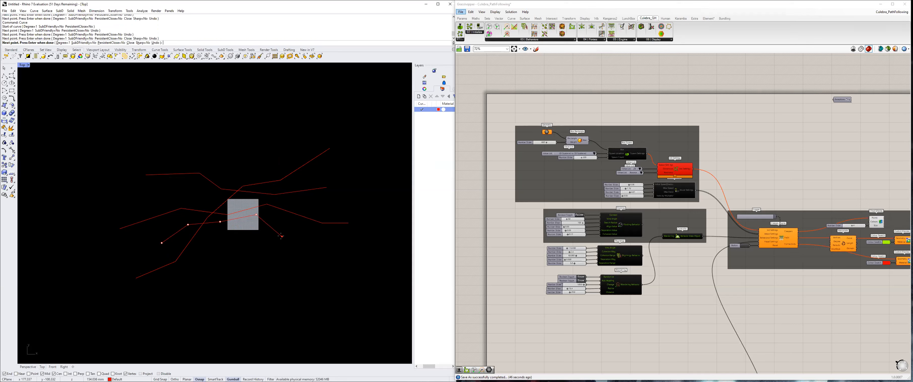
key(Escape)
Draw a fourth degree-1 path with four points, from just below the upper path's left part diagonally down past the grid square.
key(Return)
click(162, 188)
click(199, 191)
click(263, 219)
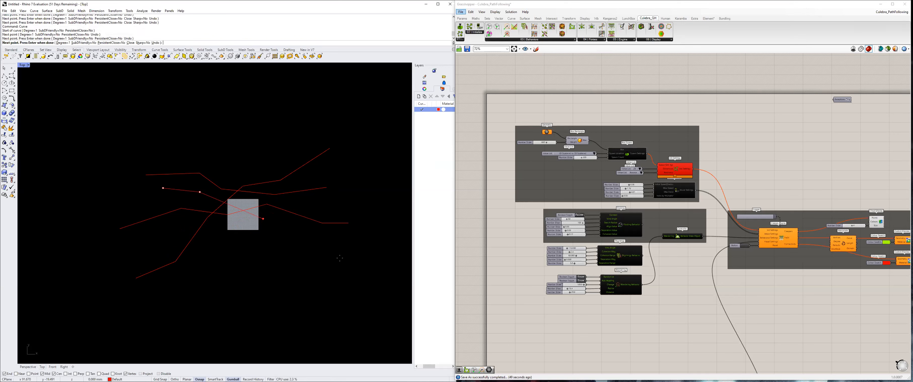
click(298, 258)
key(Return)
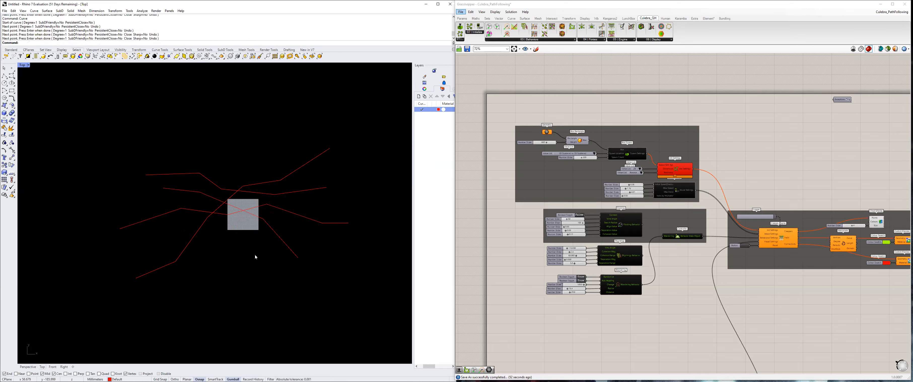
Undo the last drawn path and replace it with a six-point degree-1 path running from the left through the grid square to the lower right.
key(ctrl+z)
key(Return)
click(146, 200)
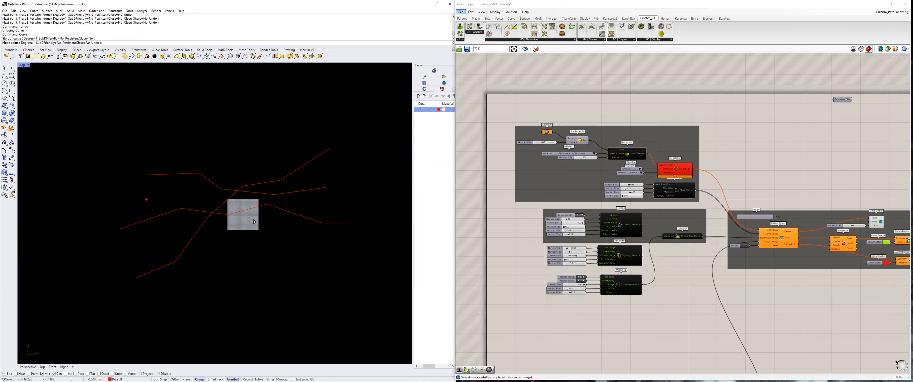
click(187, 192)
click(214, 198)
click(256, 219)
click(290, 253)
click(339, 263)
key(Return)
Place a Curve parameter in the empty canvas area below the Wandering component.
right_drag(255, 260, 253, 270)
drag(272, 249, 231, 184)
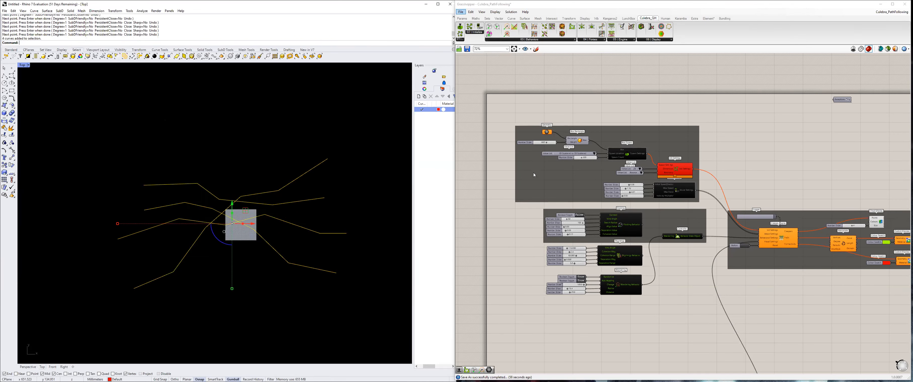
right_drag(649, 176, 650, 147)
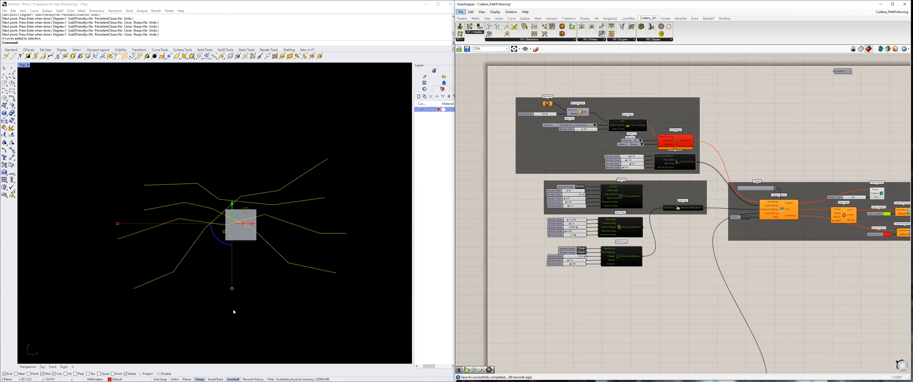
click(206, 253)
right_drag(560, 269, 569, 192)
scroll(581, 230, down, 1)
double_click(553, 223)
text(curve)
click(549, 218)
Reference the four drawn Rhino paths as multiple curves in the Curve parameter and shift the parameter slightly left.
right_click(556, 223)
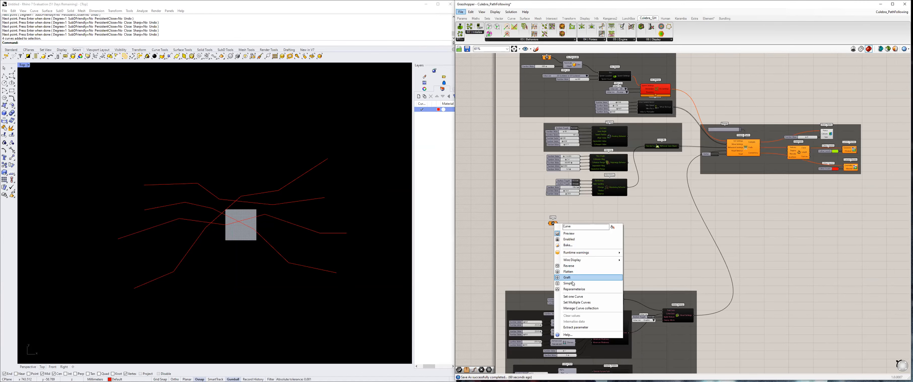
click(577, 303)
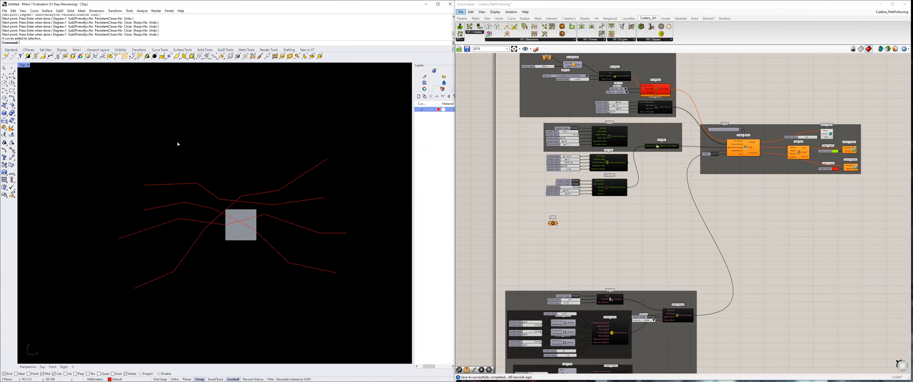
drag(177, 142, 126, 300)
scroll(550, 232, up, 3)
right_click(300, 196)
drag(554, 218, 532, 217)
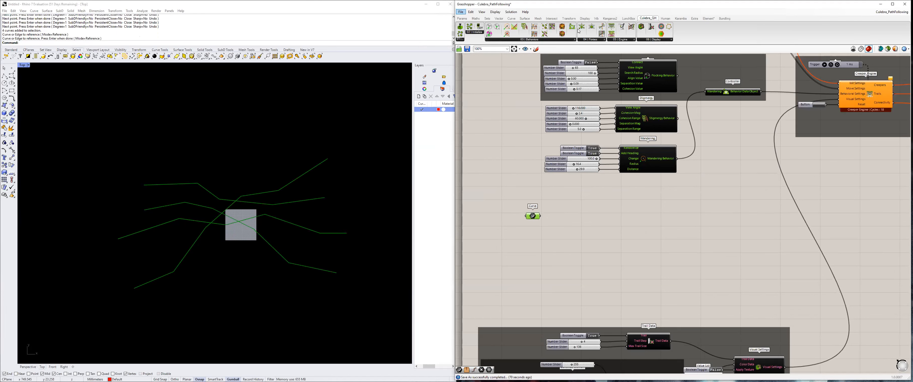
Add a Multi Path Tracking behavior component beside the Curve parameter and connect the curves to its Polylines input.
click(560, 40)
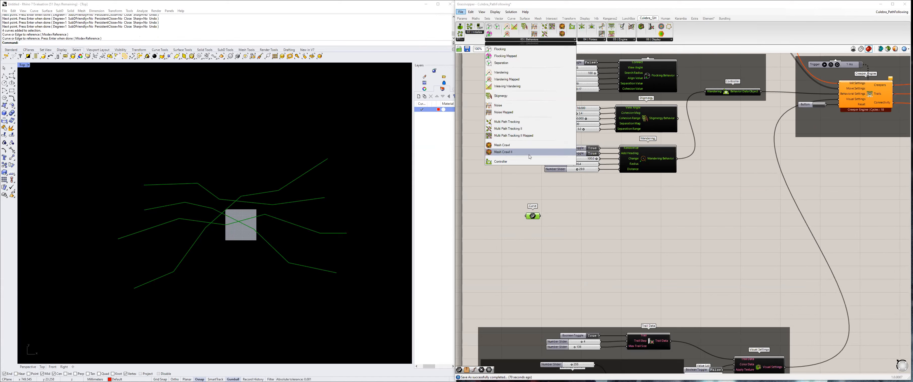
drag(520, 137, 569, 225)
scroll(568, 232, up, 3)
right_drag(600, 230, 633, 216)
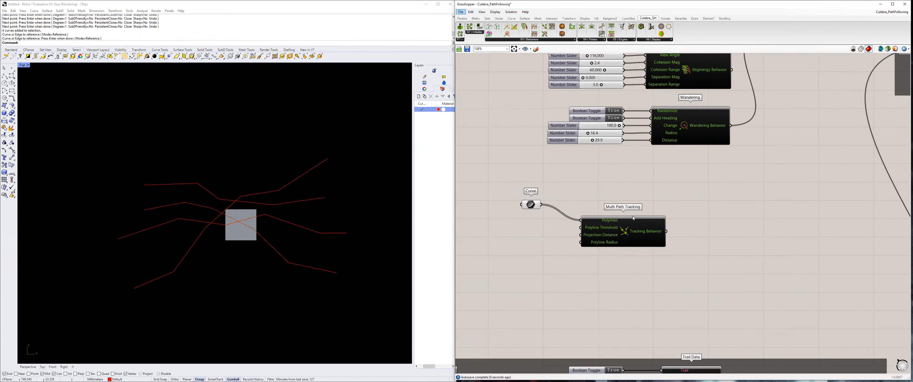
drag(633, 216, 637, 215)
Check the Polyline Threshold input, then consult the Path Following section of the Culebra user guide PDF in the browser.
right_drag(391, 214, 378, 197)
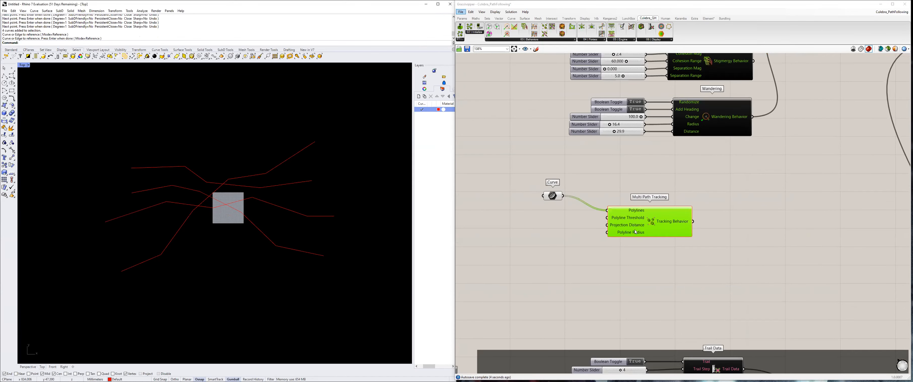
scroll(638, 223, up, 2)
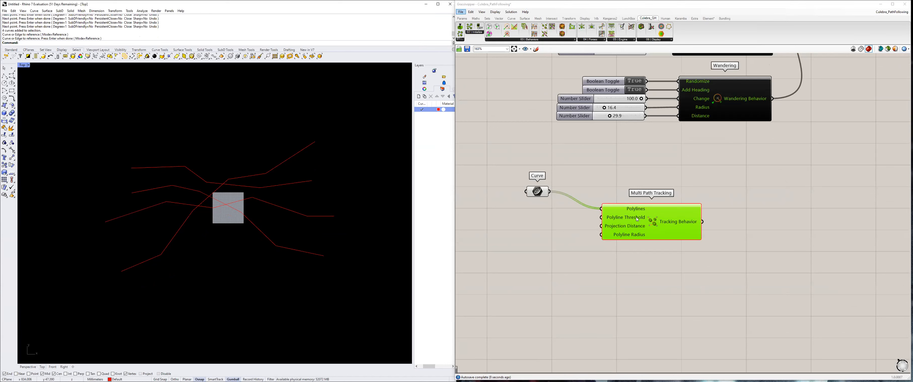
mouse_move(636, 219)
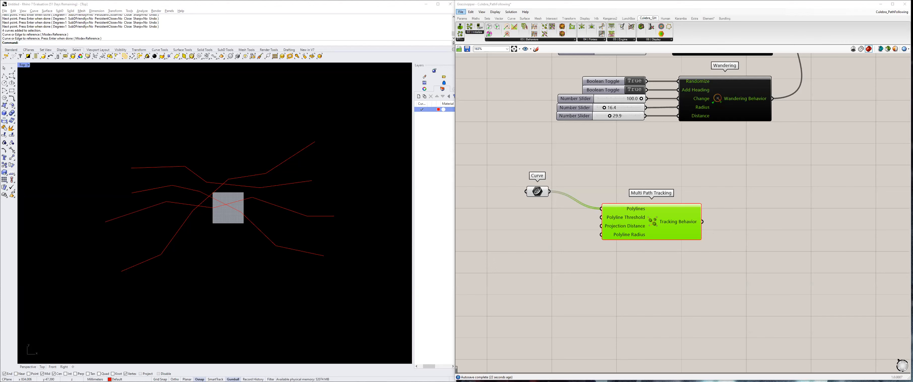
key(alt+Tab)
scroll(657, 211, down, 7)
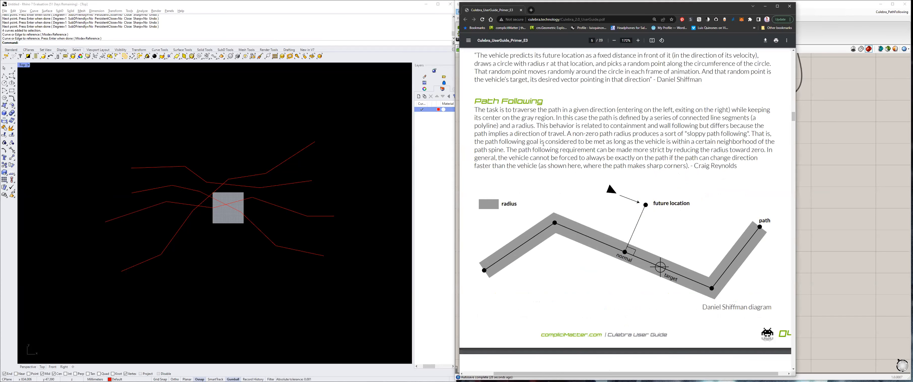
click(520, 9)
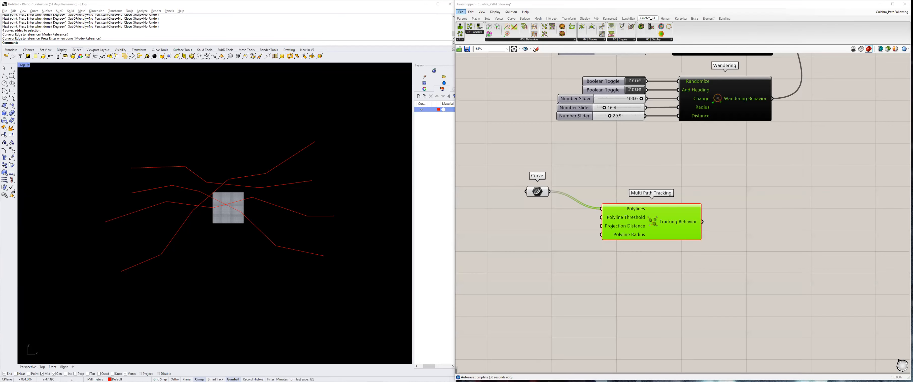
Create a number slider set to 260.60 and connect it to the Polyline Threshold input of Multi Path Tracking.
scroll(632, 169, down, 2)
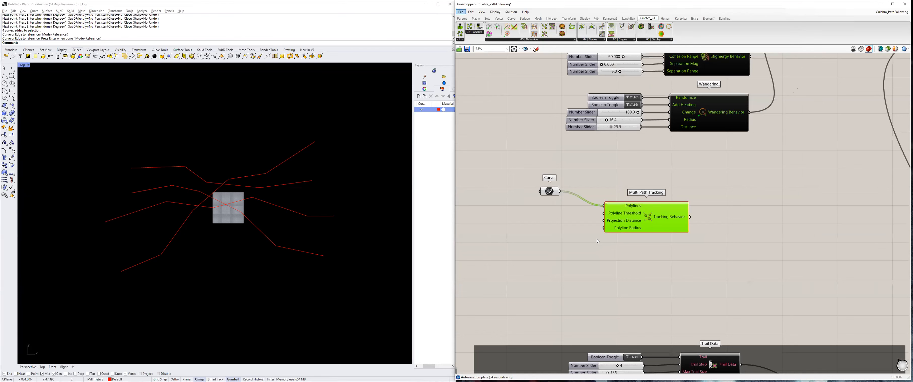
double_click(532, 218)
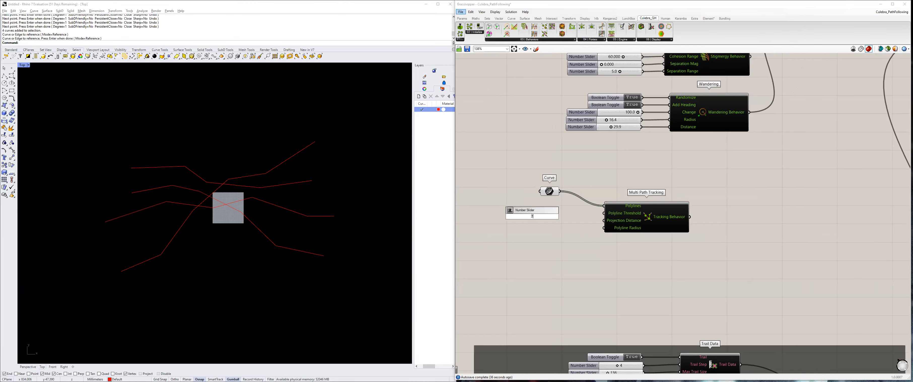
text(260)
key(Return)
scroll(538, 217, up, 1)
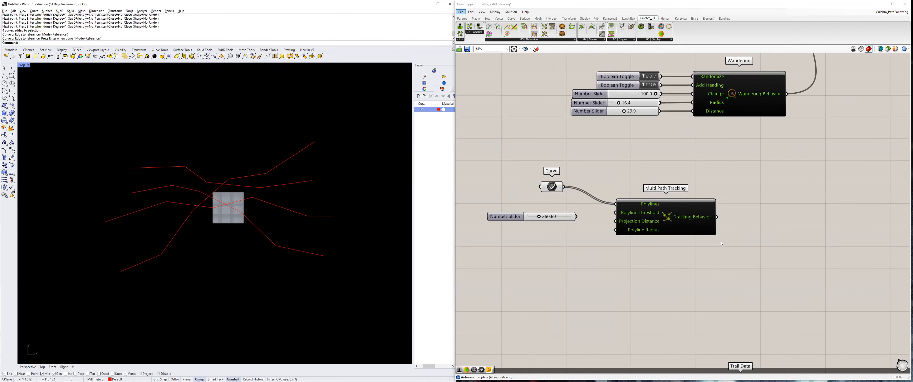
drag(666, 224, 688, 227)
drag(637, 217, 577, 217)
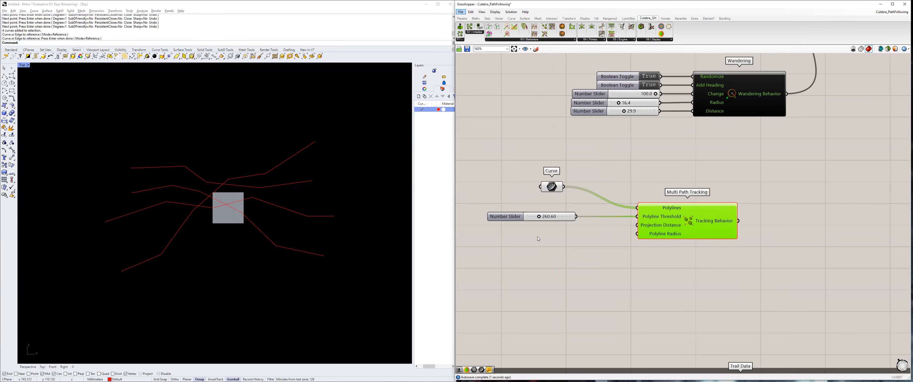
Create a number slider set to 30.0 and connect it to the Projection Distance input of Multi Path Tracking.
mouse_move(651, 226)
double_click(557, 237)
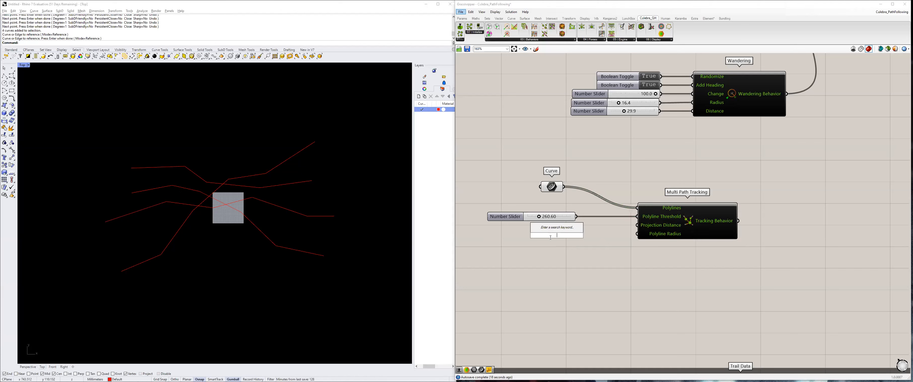
text(30)
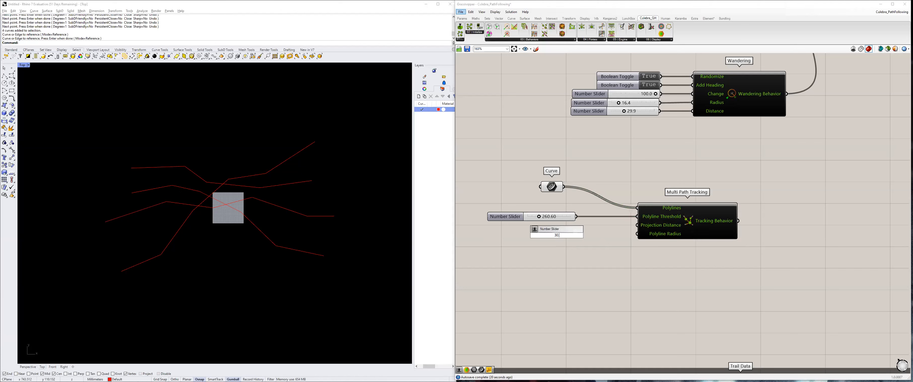
text(.0)
key(Return)
drag(638, 226, 545, 223)
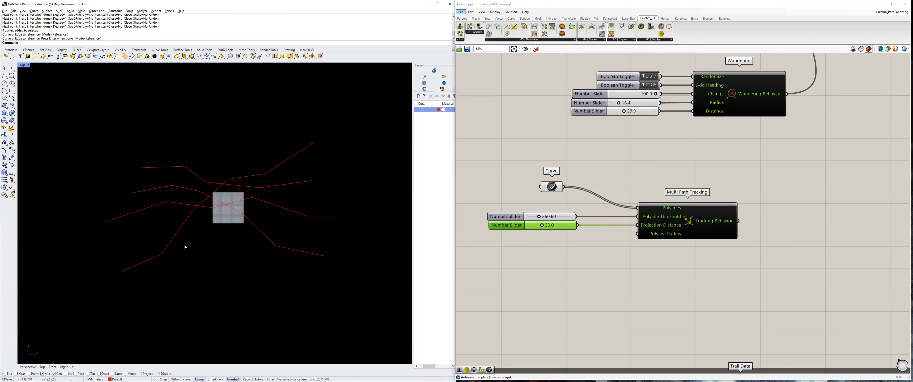
Create a number slider set to 15.00, connect it to the Polyline Radius input, and align it under the other two sliders.
scroll(184, 244, up, 3)
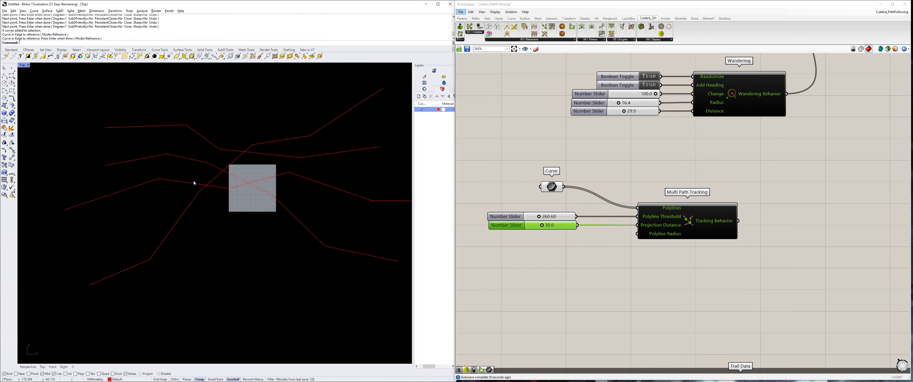
right_drag(540, 219, 554, 207)
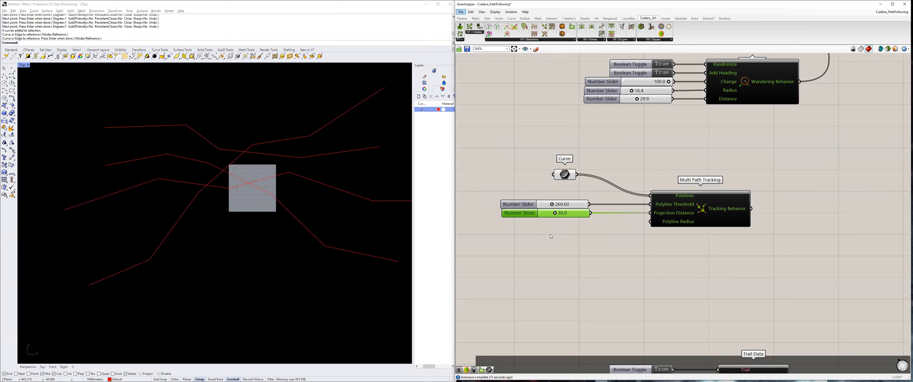
double_click(569, 233)
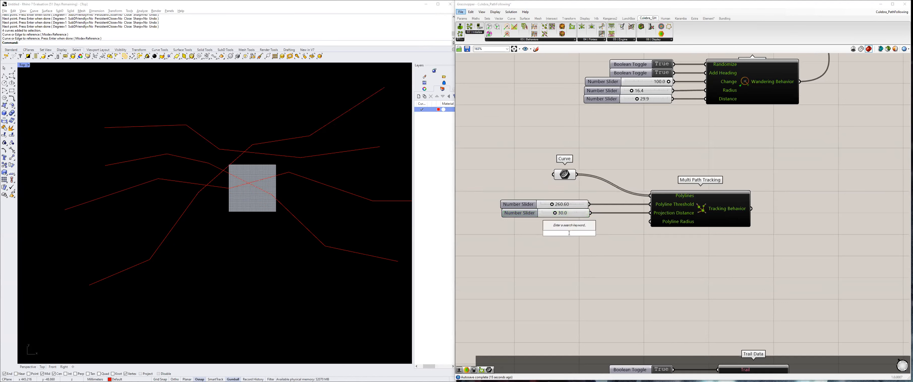
text(15)
key(Return)
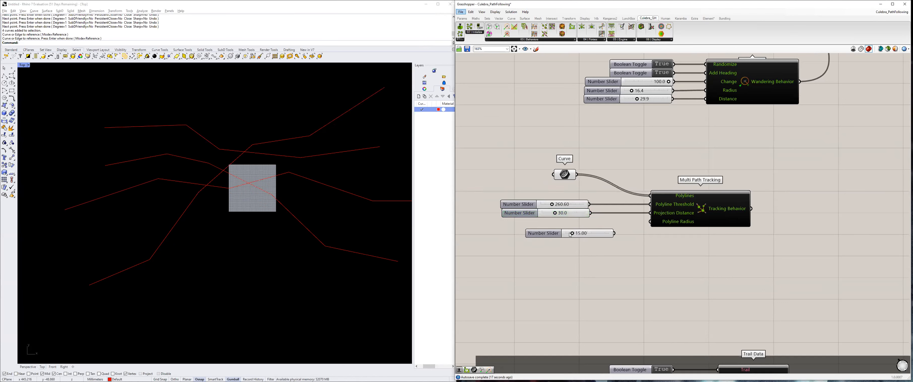
drag(650, 221, 614, 234)
drag(543, 234, 518, 221)
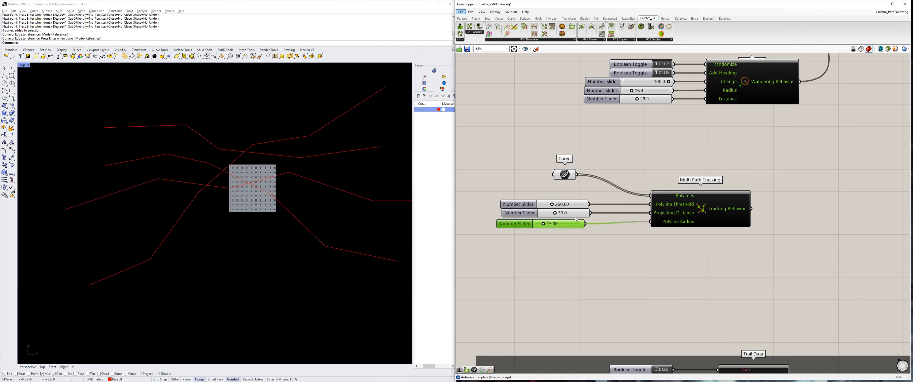
Move the Curve parameter, its three sliders and Multi Path Tracking together to directly below the Wandering setup.
scroll(662, 237, down, 3)
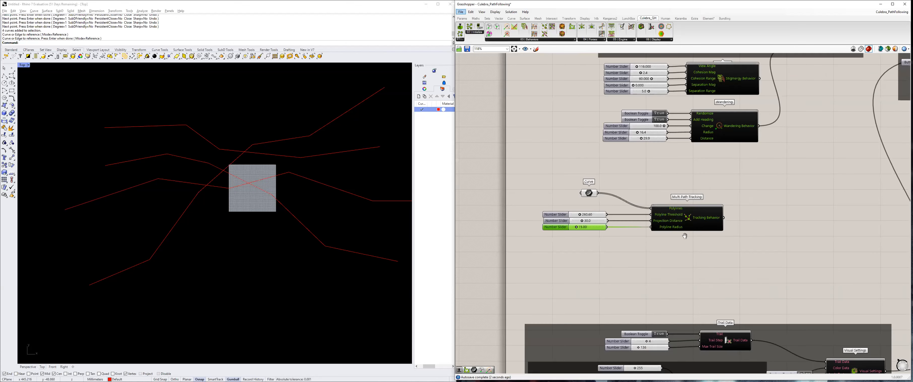
drag(659, 297, 495, 231)
drag(654, 272, 689, 238)
right_drag(659, 163, 658, 171)
scroll(658, 170, up, 2)
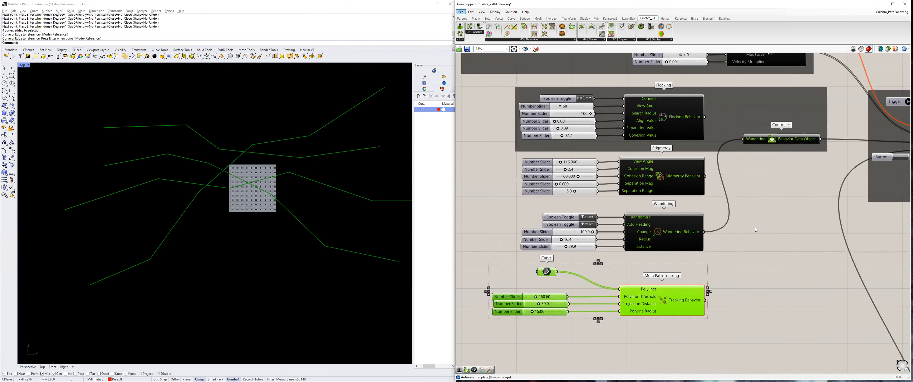
Shift the Geometry parameter feeding Box Rectangle slightly upward in the spawn settings group.
scroll(278, 205, down, 3)
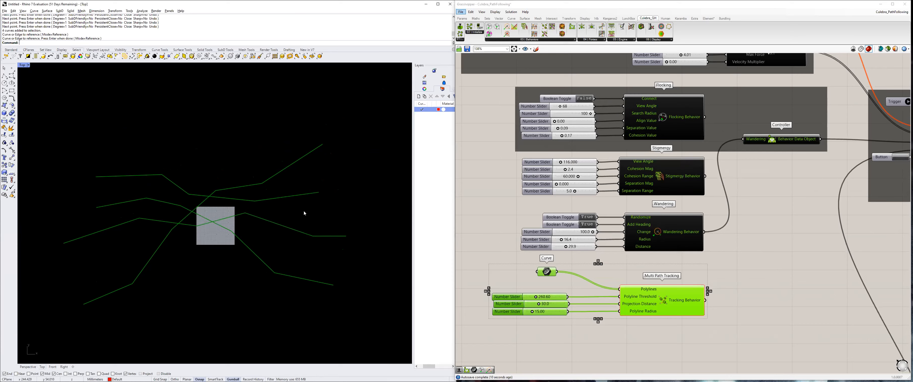
scroll(631, 255, down, 2)
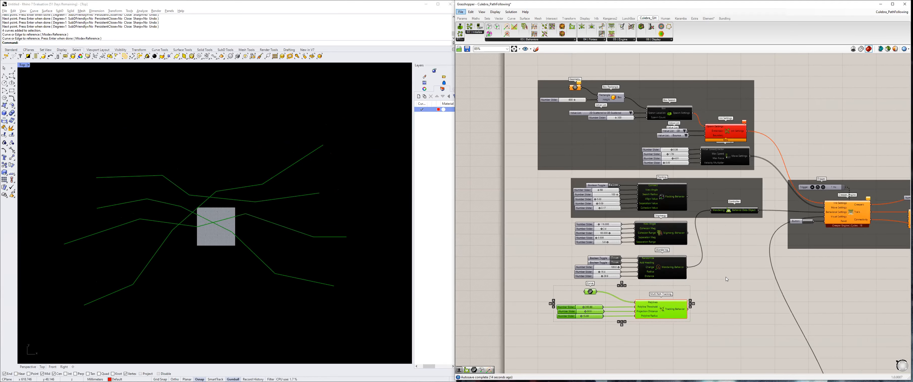
scroll(576, 86, up, 1)
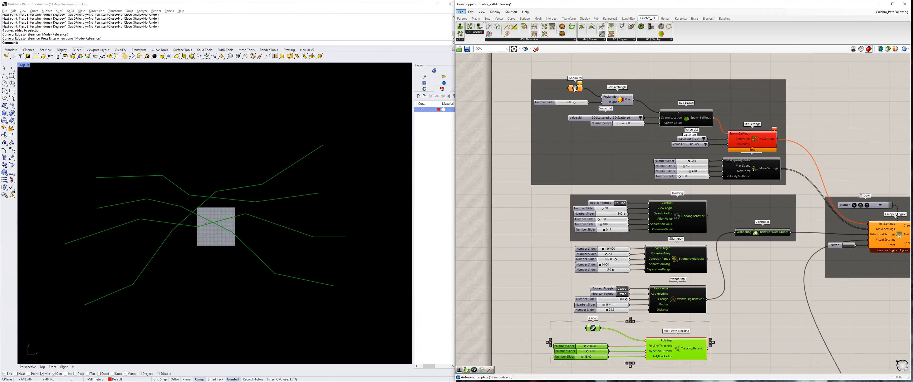
scroll(576, 88, up, 1)
click(583, 89)
click(320, 170)
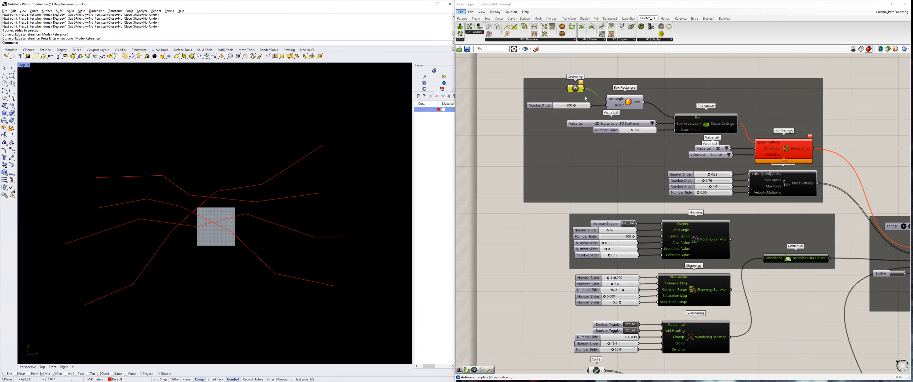
drag(575, 89, 578, 80)
Add a Bounding Box component, set it to Union Box, and connect the Curve parameter to its Content input.
scroll(594, 295, down, 1)
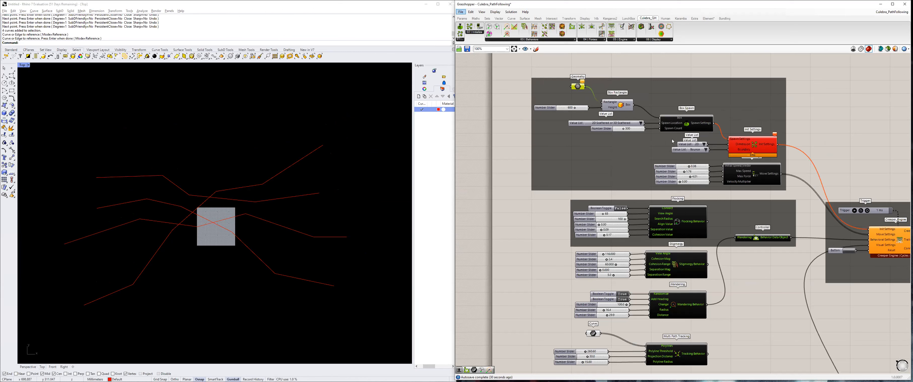
double_click(521, 252)
text(bn)
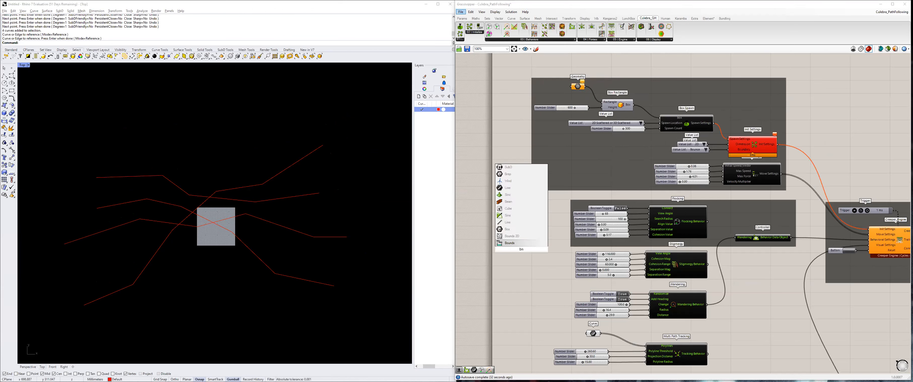
key(BackSpace)
text(ound)
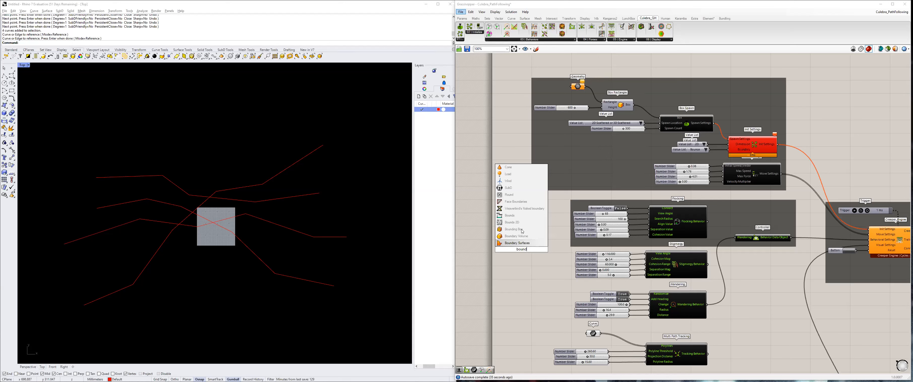
click(517, 229)
right_click(523, 248)
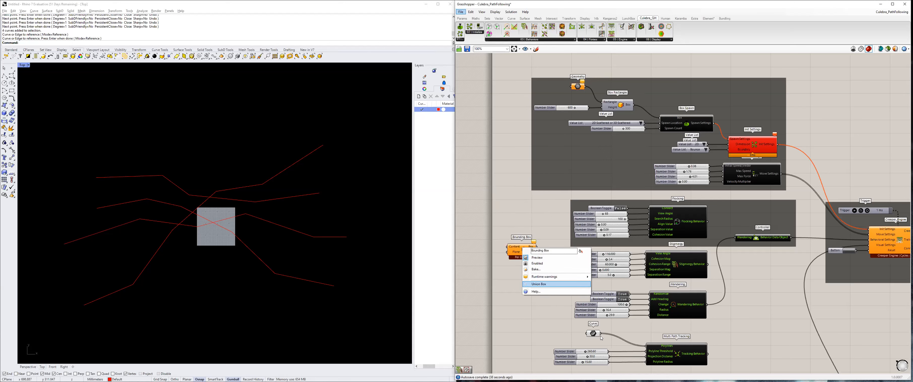
drag(600, 334, 507, 246)
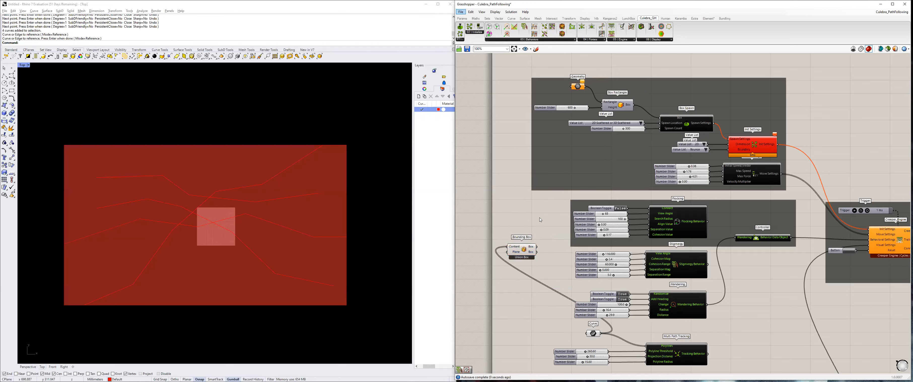
right_drag(91, 208, 107, 182)
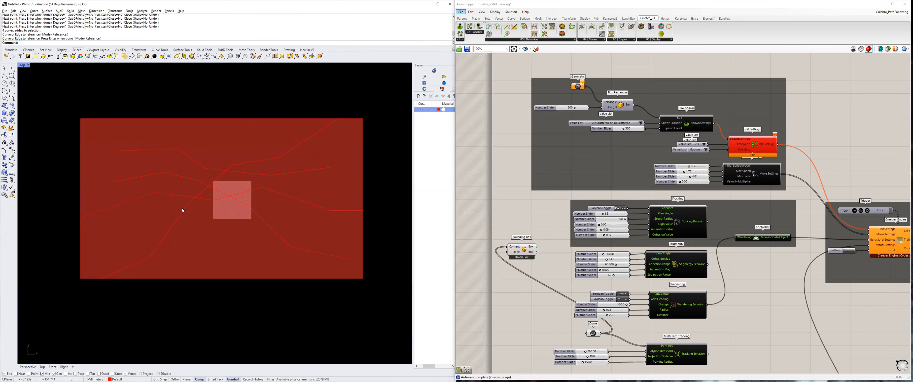
Delete the Geometry, Box Rectangle and height slider from the spawn settings, and connect the Bounding Box above the group to Box Spawn's Box input.
drag(528, 252, 621, 147)
right_drag(503, 68, 507, 80)
drag(505, 77, 647, 129)
key(Delete)
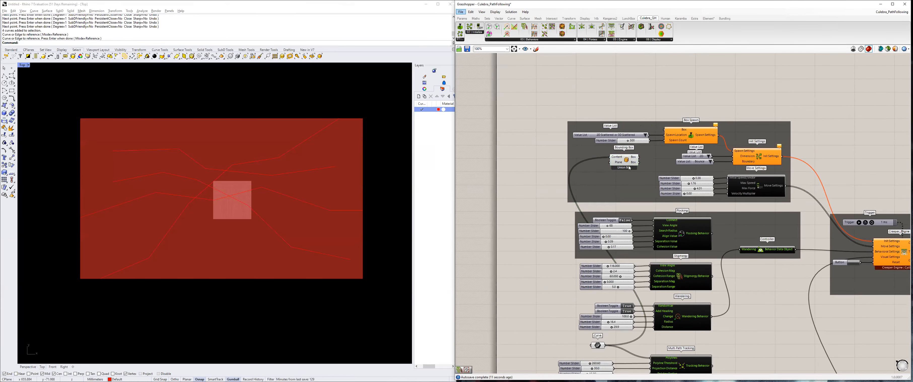
drag(626, 159, 664, 130)
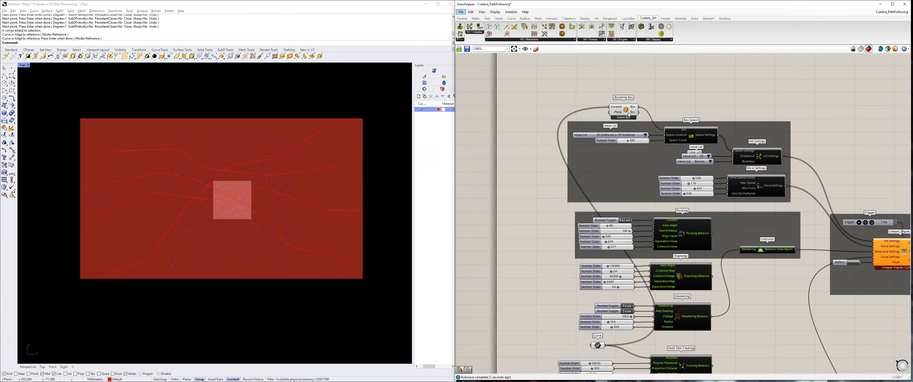
Turn off the preview of the Bounding Box component.
scroll(627, 159, down, 1)
scroll(625, 122, up, 2)
right_click(626, 115)
click(638, 125)
scroll(674, 173, down, 1)
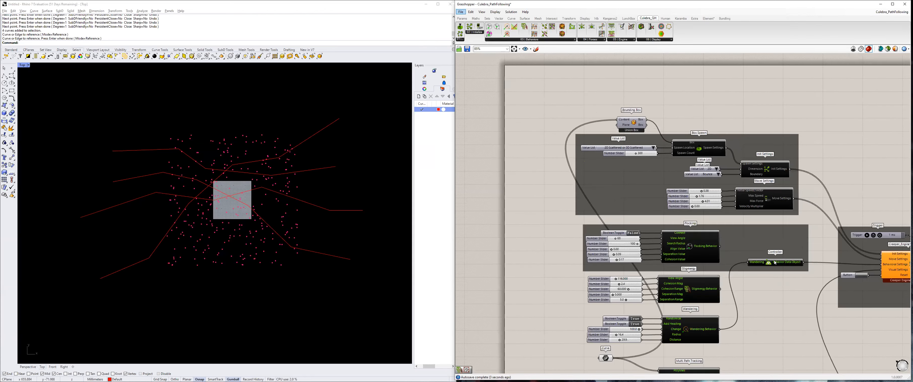
scroll(775, 262, down, 1)
click(215, 121)
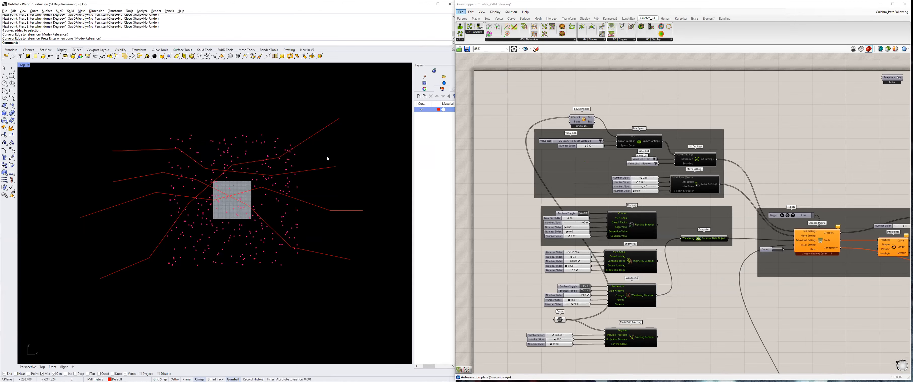
Raise the maximum of the number slider feeding Spawn Count and increase the spawn count beyond 1000.
scroll(595, 153, up, 1)
double_click(556, 142)
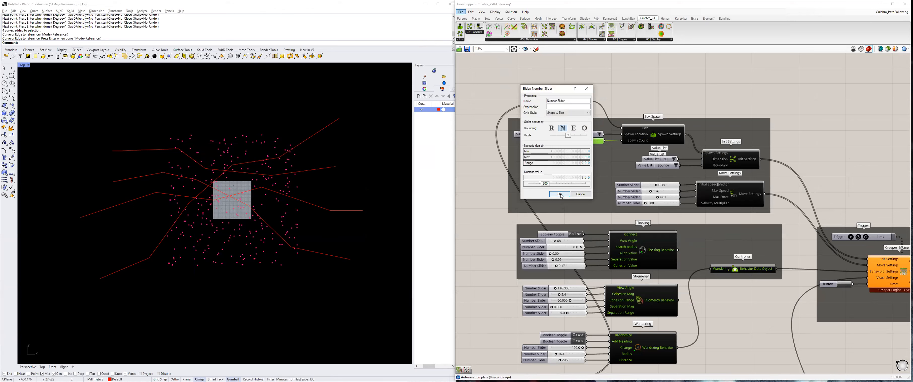
double_click(571, 157)
text(500)
key(Return)
key(Return)
drag(571, 140, 579, 141)
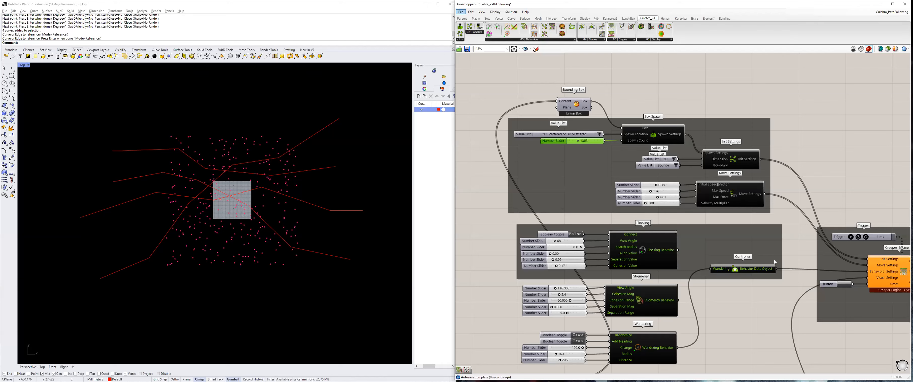
scroll(774, 260, down, 2)
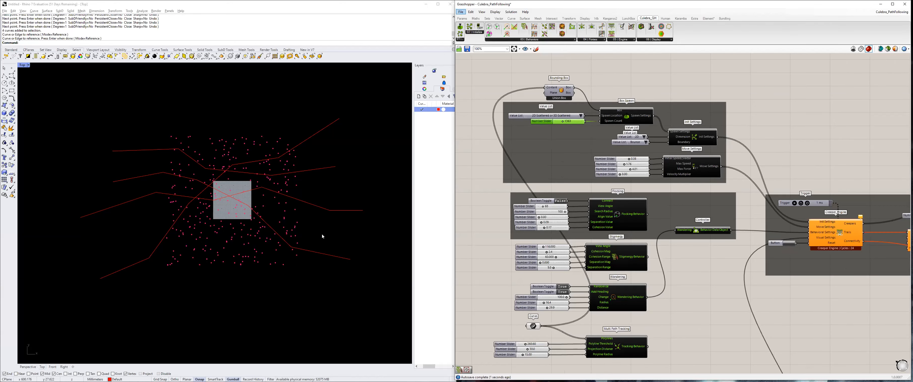
Switch to Rhino and hide the construction grid in the Top viewport with the Grid command.
click(230, 156)
text(Grid)
key(Return)
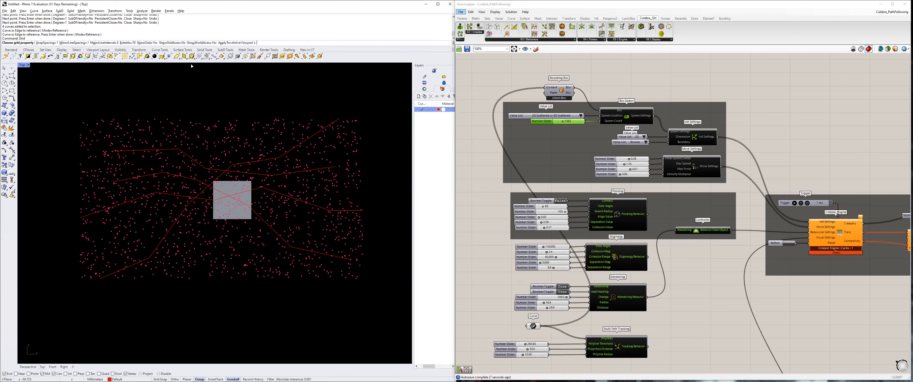
click(149, 42)
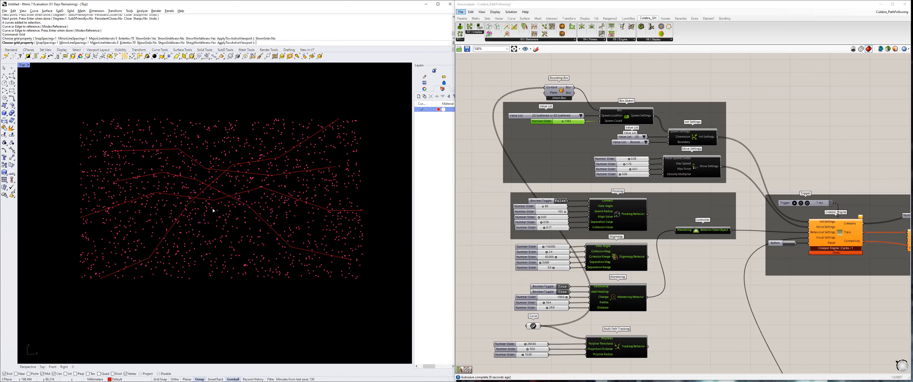
Reduce the spawn count to 961 in Grasshopper and start the trigger to run the simulation.
scroll(561, 123, up, 1)
drag(560, 122, 558, 123)
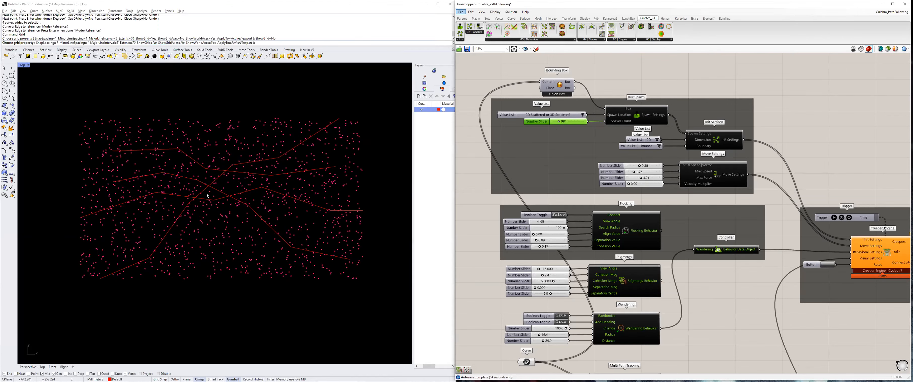
click(834, 218)
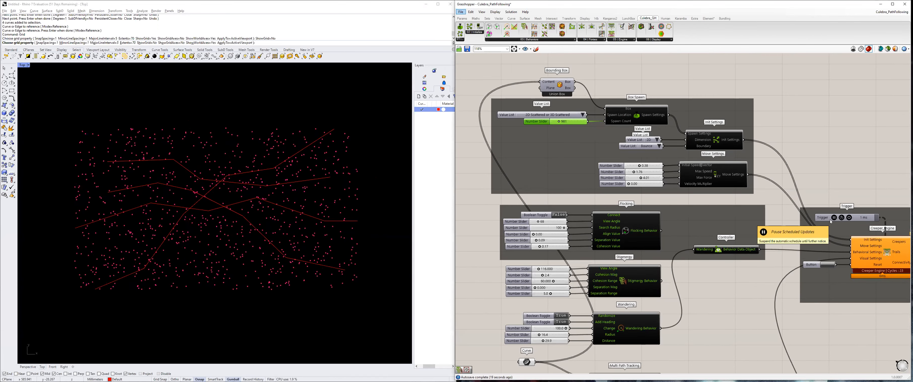
Lower the Trail Step slider of Trail Data and move the whole visual settings group up to directly below Multi Path Tracking.
right_drag(709, 207, 658, 30)
right_drag(627, 246, 700, 153)
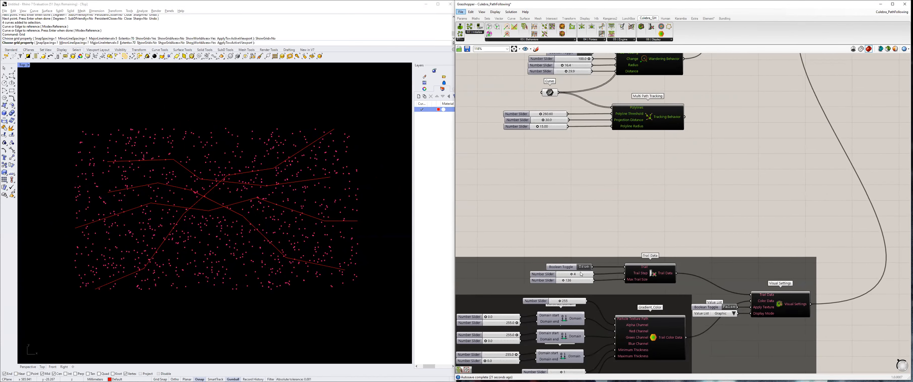
drag(572, 274, 566, 277)
scroll(610, 238, down, 5)
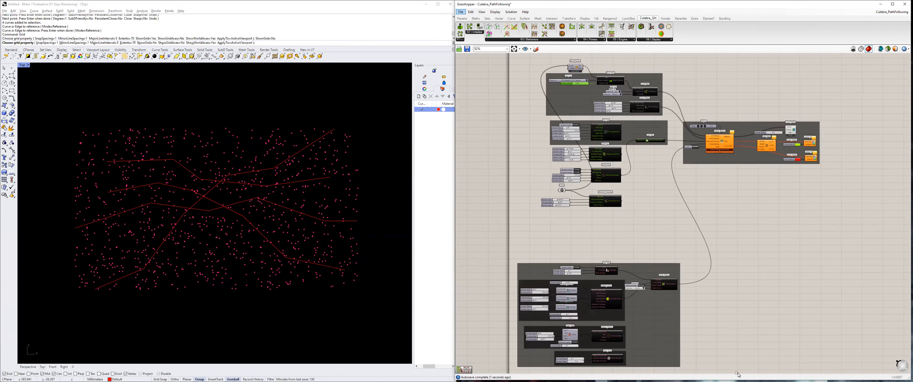
click(685, 277)
drag(685, 276, 686, 225)
click(552, 187)
Reduce the Trail Step slider of Trail Data further.
scroll(567, 205, up, 4)
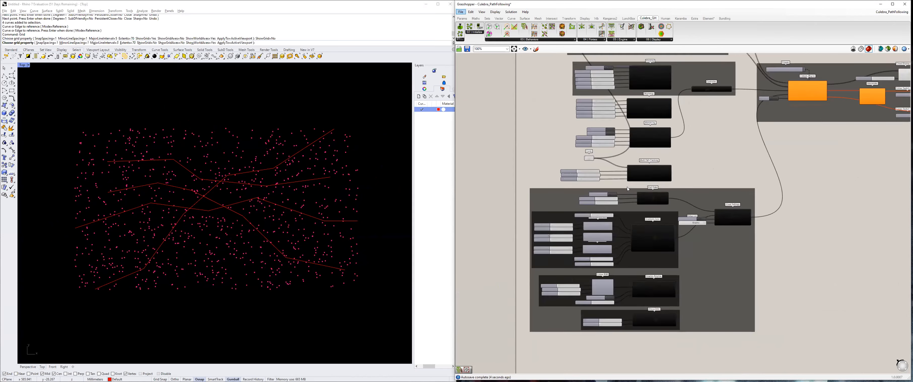
scroll(609, 200, up, 2)
drag(607, 199, 596, 199)
scroll(656, 175, down, 3)
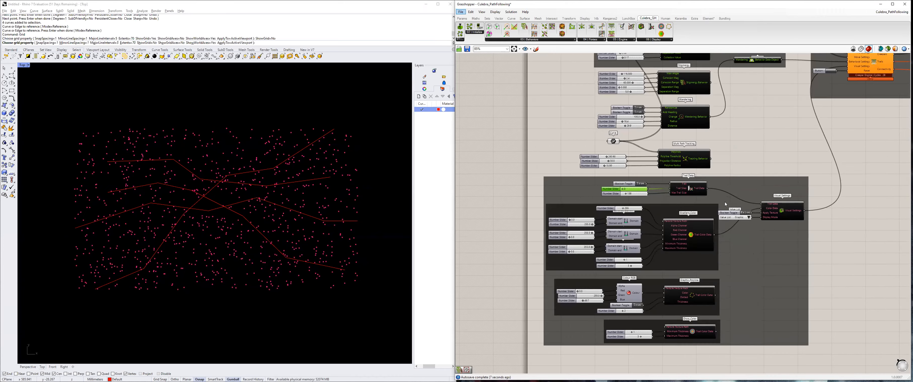
Move the Curve parameter, its three sliders and Multi Path Tracking slightly up, closer to the Wandering setup.
right_drag(687, 175, 628, 308)
scroll(628, 308, up, 2)
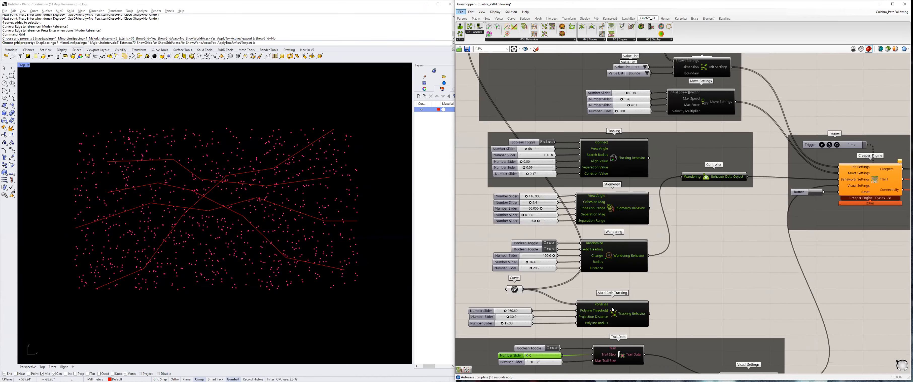
right_drag(689, 276, 720, 257)
drag(703, 310, 504, 269)
drag(641, 291, 642, 282)
click(730, 191)
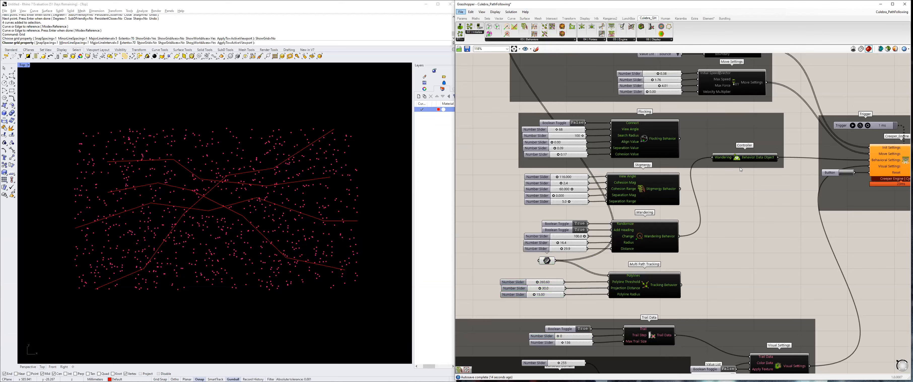
Add an input above Wandering on the Controller and connect the Tracking Behavior output of Multi Path Tracking to it.
scroll(731, 154, up, 9)
click(717, 148)
scroll(684, 224, down, 5)
scroll(639, 233, down, 1)
right_drag(646, 231, 638, 150)
drag(617, 318, 722, 112)
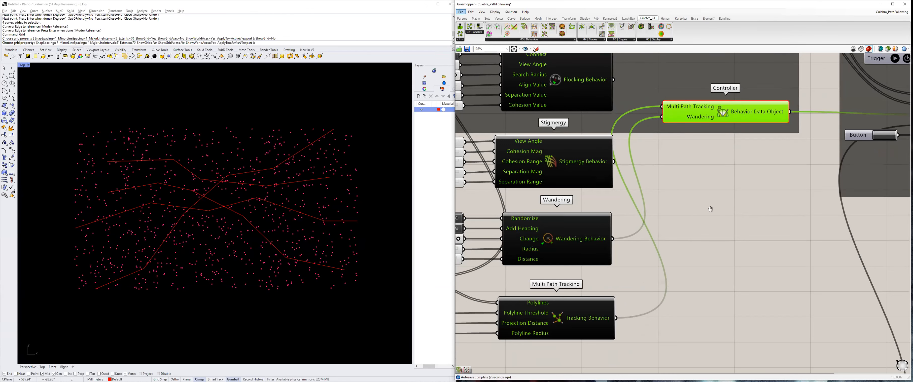
Run the path-tracking simulation briefly with the trigger, then pause it.
right_drag(709, 208, 678, 297)
scroll(815, 158, down, 1)
right_drag(815, 158, 747, 137)
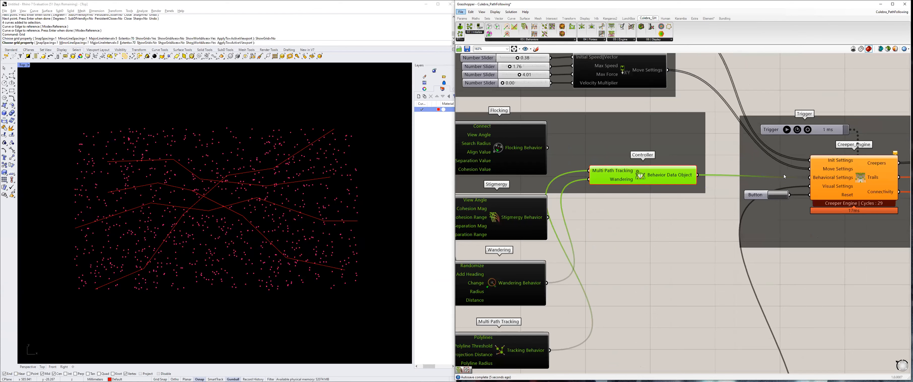
click(786, 129)
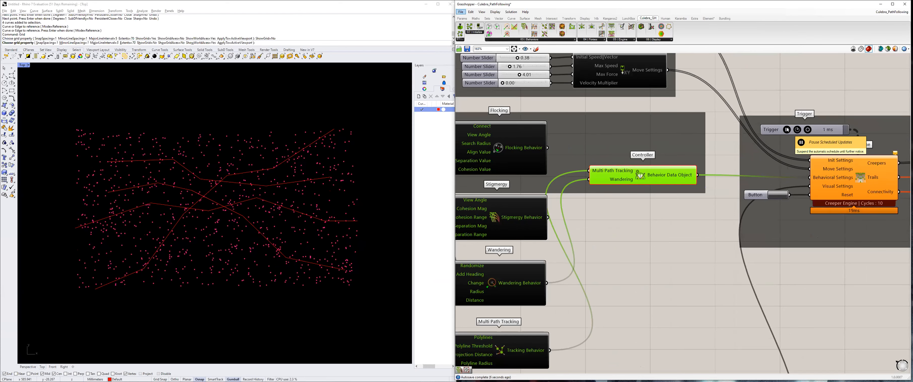
click(787, 130)
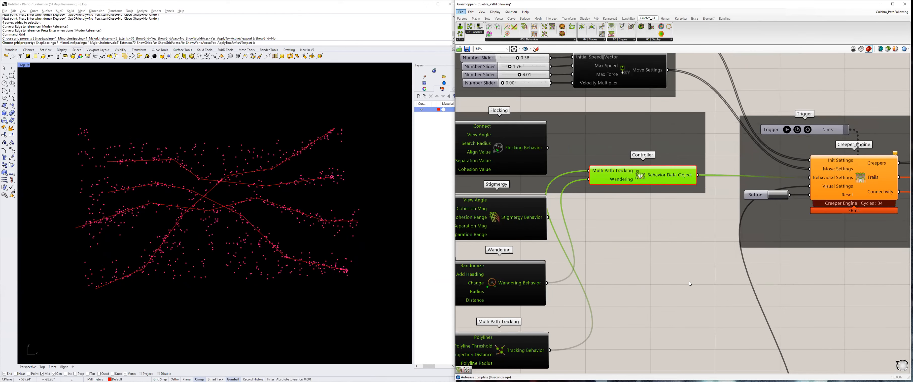
Examine the component chain into Creeper_Engine and read that component's runtime warnings.
scroll(670, 203, down, 4)
right_drag(606, 212, 639, 265)
right_drag(618, 158, 629, 173)
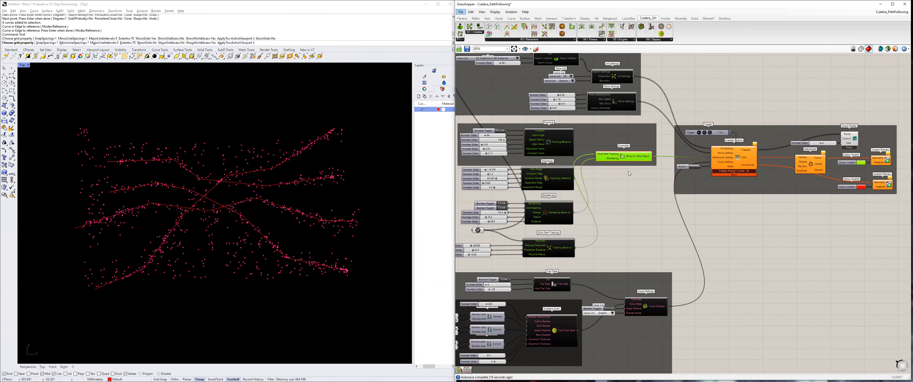
right_drag(688, 154, 761, 56)
right_drag(755, 148, 737, 187)
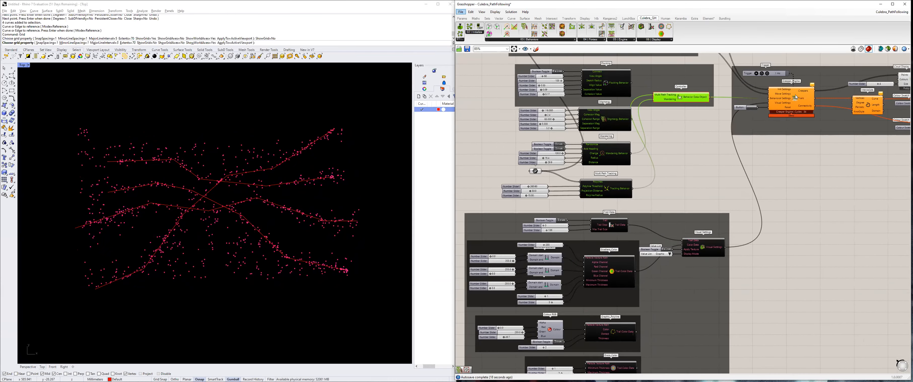
right_click(809, 126)
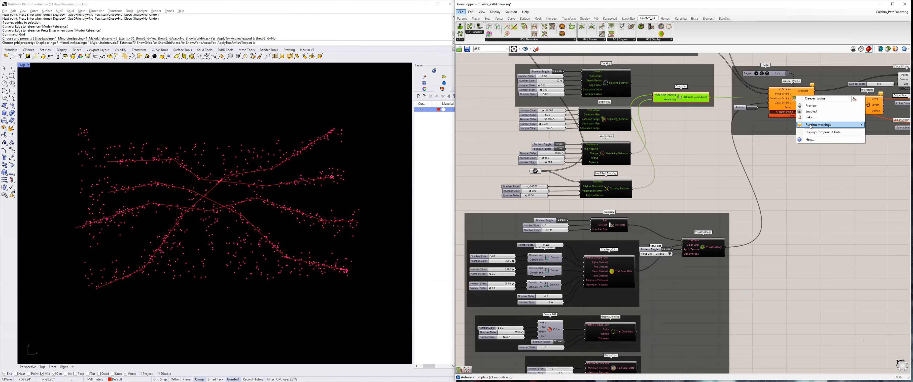
click(703, 172)
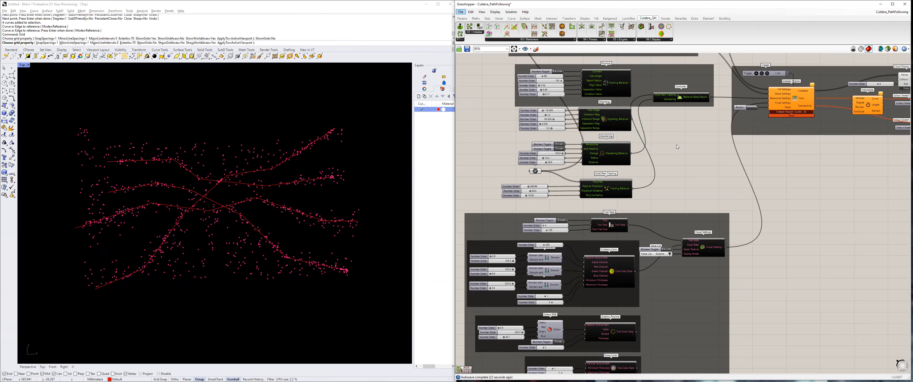
right_drag(795, 98, 690, 154)
scroll(690, 155, up, 3)
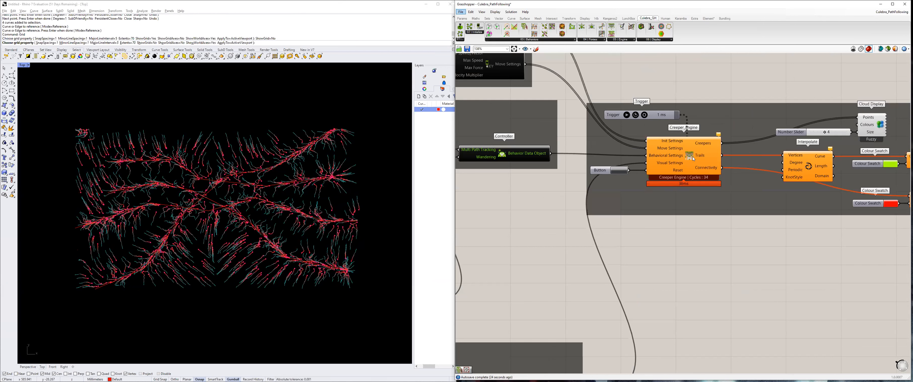
right_drag(649, 166, 561, 151)
right_click(621, 153)
click(638, 185)
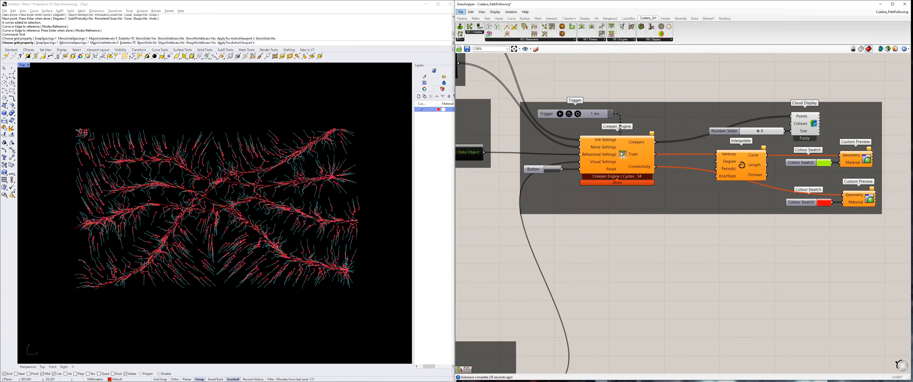
right_click(638, 184)
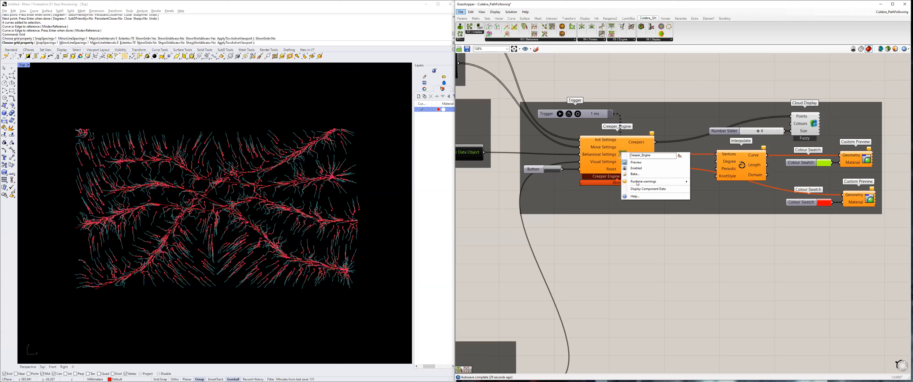
mouse_move(637, 184)
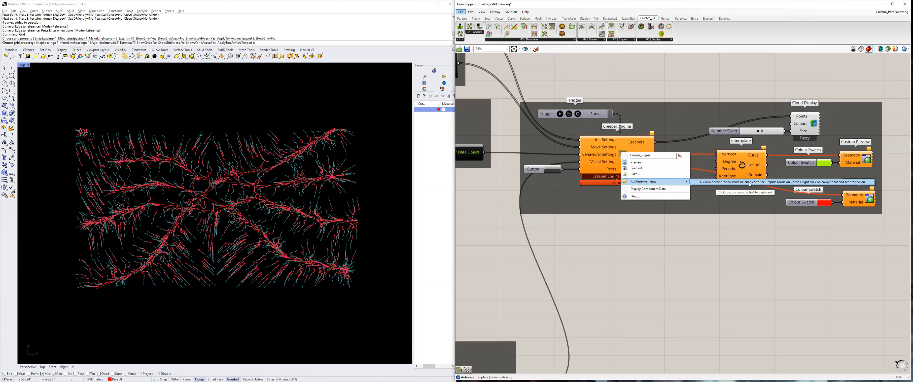
Turn on the preview of the Creeper_Engine component so its graphic mode can draw the trails.
click(566, 178)
right_drag(566, 178, 610, 197)
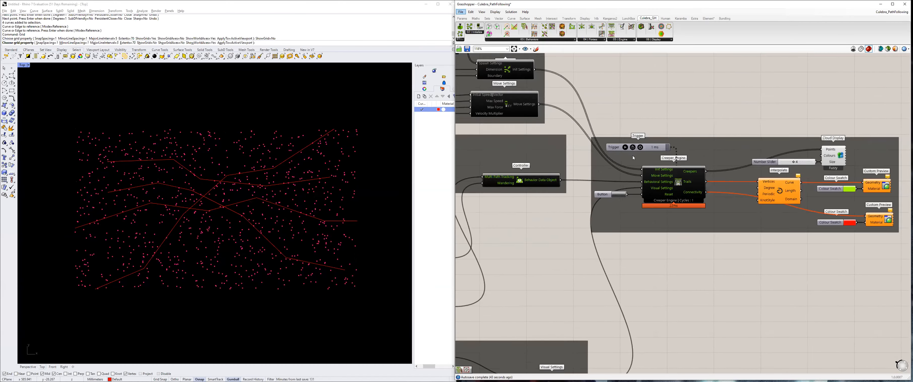
right_click(689, 186)
click(656, 244)
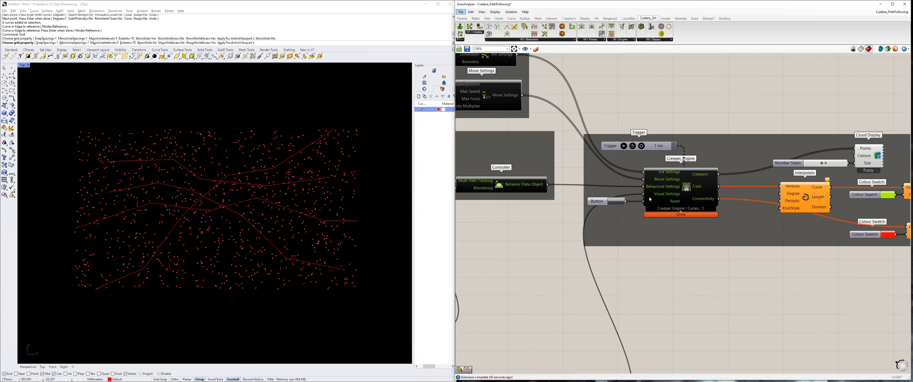
Run the simulation with the trigger, examine the agent trails around the guide paths in Rhino, and pause it.
click(623, 146)
click(123, 255)
scroll(315, 208, up, 2)
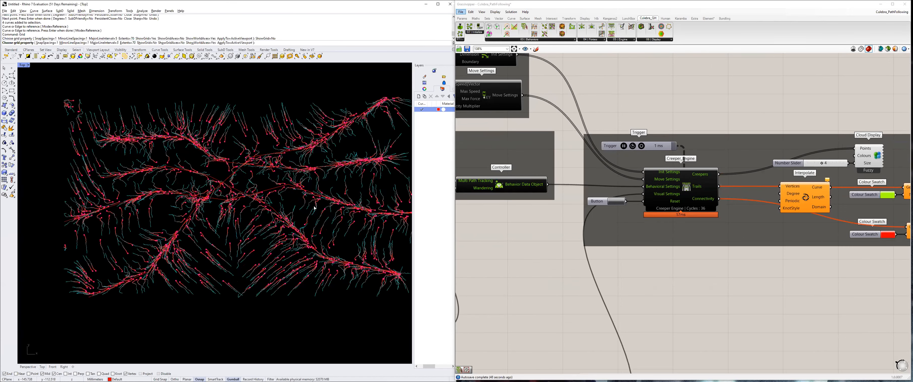
right_drag(246, 225, 232, 241)
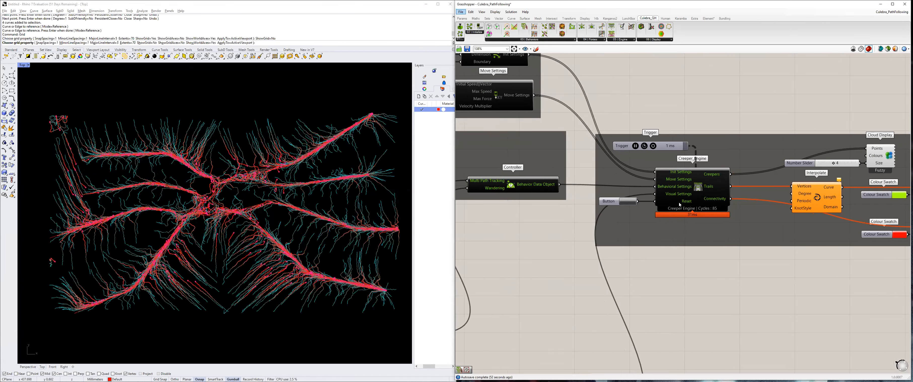
scroll(752, 163, down, 3)
click(763, 157)
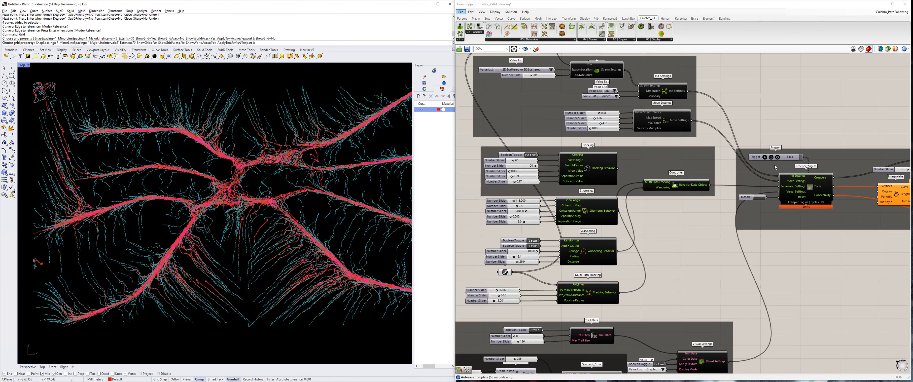
click(765, 157)
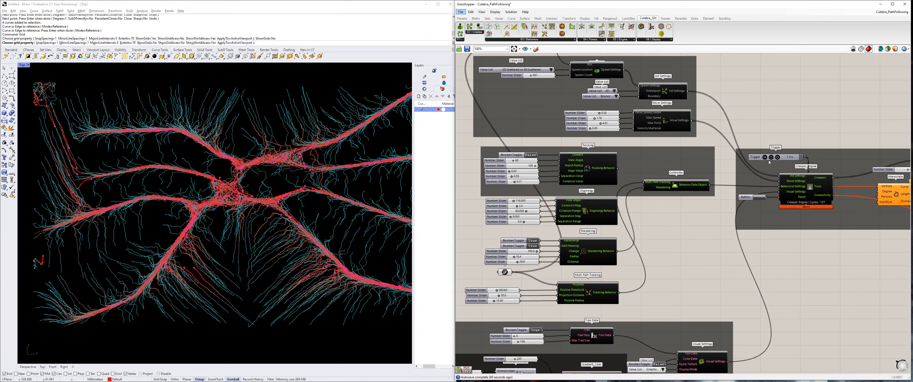
scroll(227, 206, down, 6)
scroll(198, 191, up, 2)
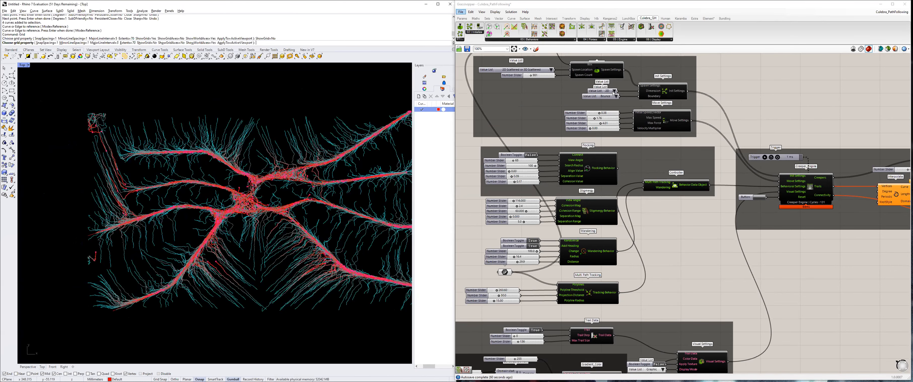
Set the Boundary option feeding Init Settings to ReSpawn.
click(626, 104)
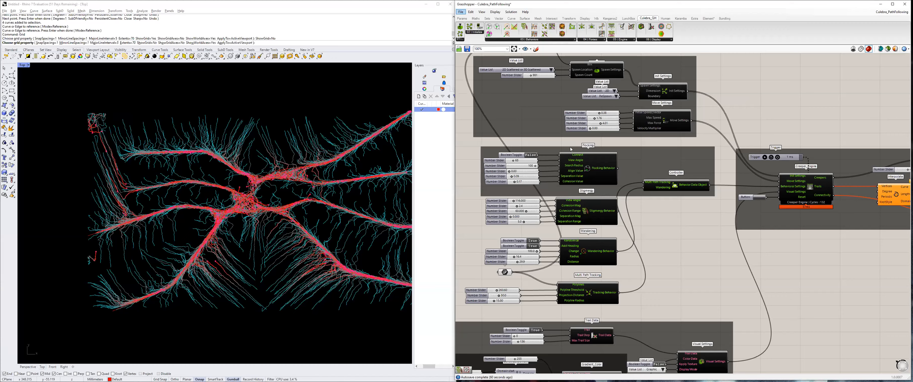
scroll(548, 279, down, 4)
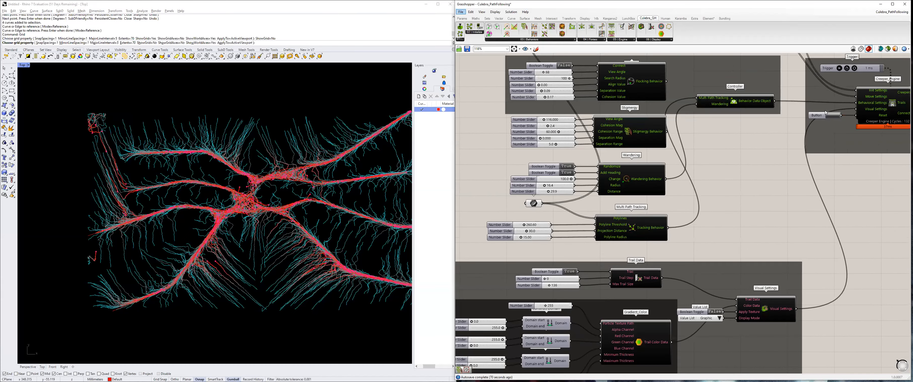
scroll(673, 169, up, 2)
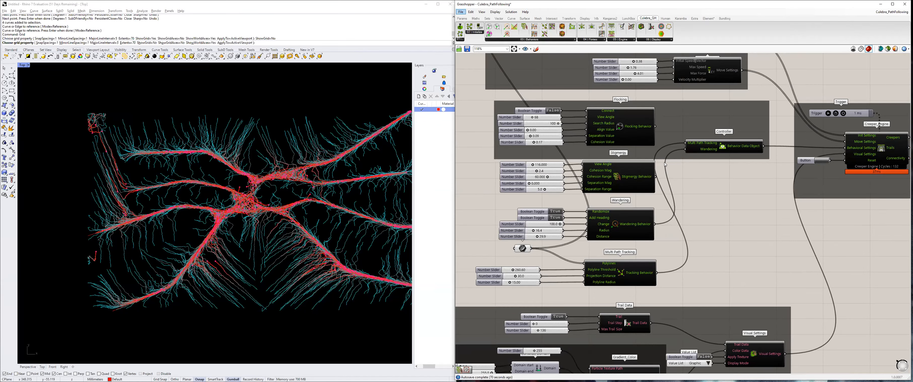
Disconnect Wandering Behavior from the Controller and remove its Wandering input, keeping only Multi Path Tracking.
scroll(660, 175, up, 3)
drag(653, 243, 703, 165)
drag(739, 142, 737, 141)
scroll(747, 178, up, 3)
scroll(746, 178, down, 3)
right_drag(820, 169, 779, 122)
Run the simulation with Multi Path Tracking alone and examine how the agents converge on the guide paths in Rhino.
click(788, 108)
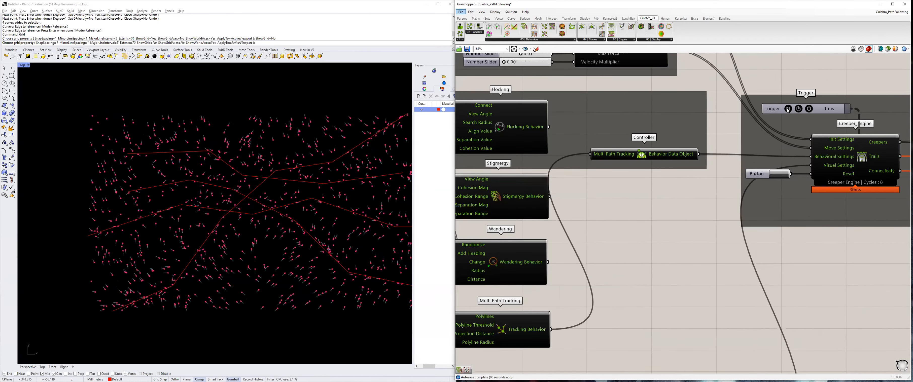
scroll(173, 170, up, 3)
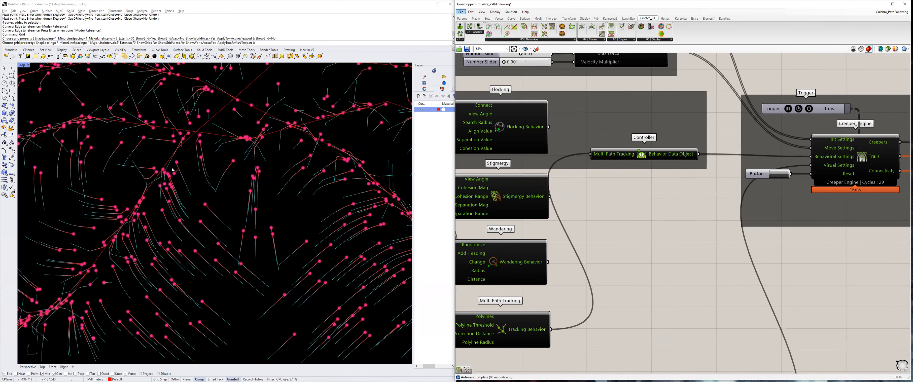
scroll(200, 272, down, 3)
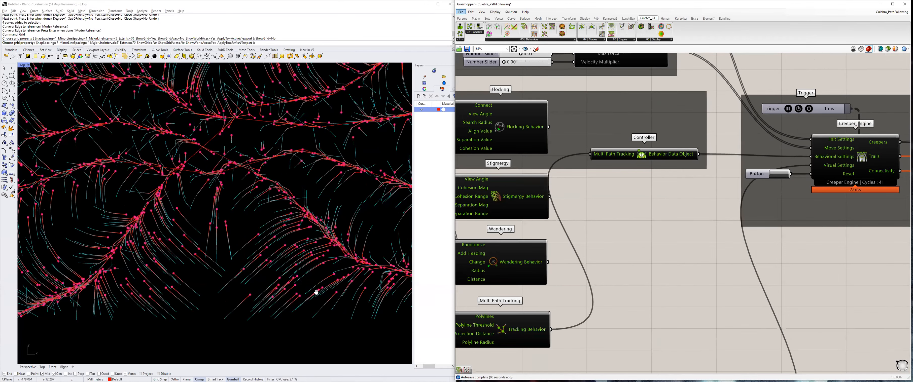
right_drag(324, 296, 332, 284)
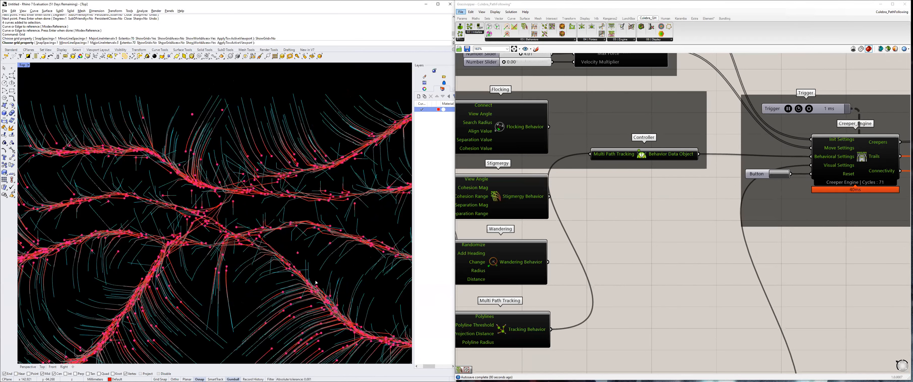
scroll(131, 243, down, 2)
scroll(227, 238, up, 3)
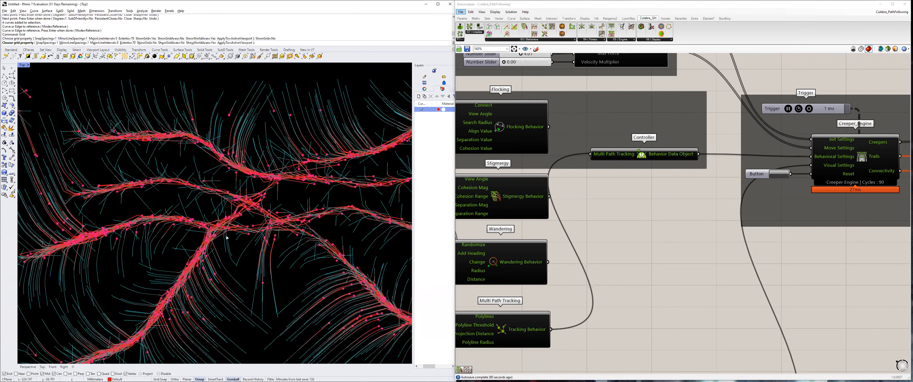
scroll(259, 223, down, 1)
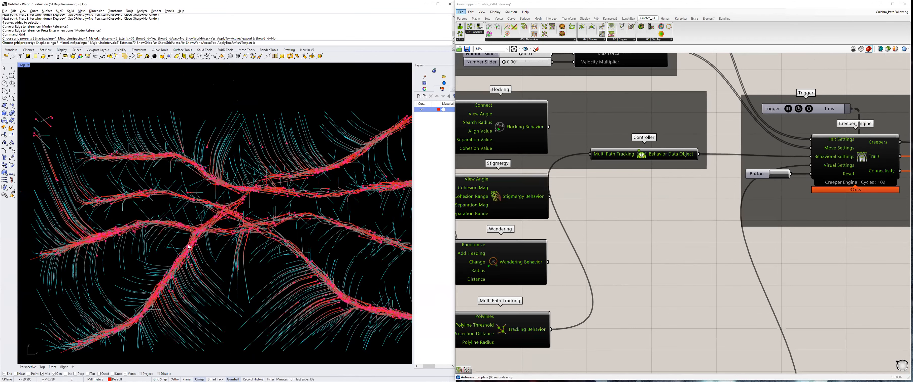
scroll(188, 247, down, 2)
scroll(112, 249, up, 3)
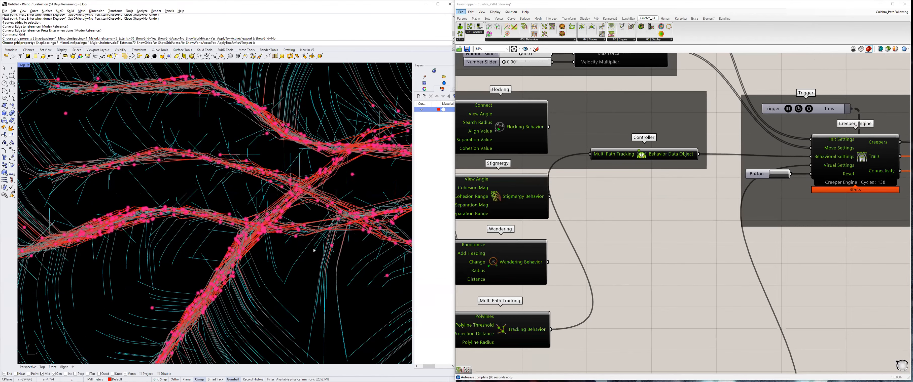
scroll(314, 251, down, 3)
Set the Max Trail Size of the Trail Data component to 320.
right_drag(548, 298, 641, 209)
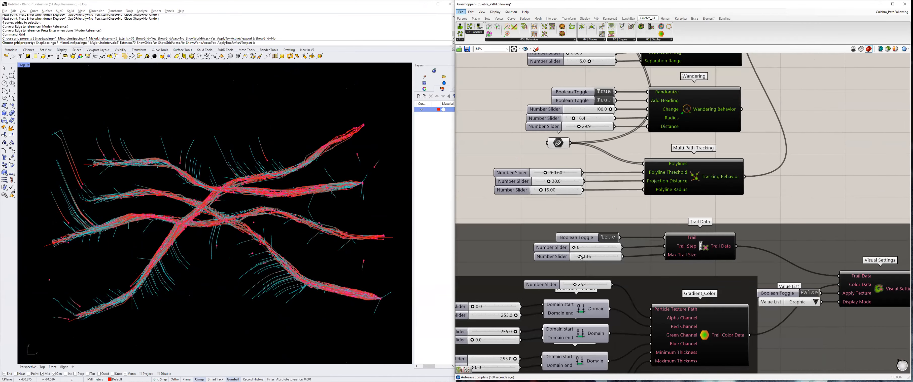
drag(581, 258, 588, 257)
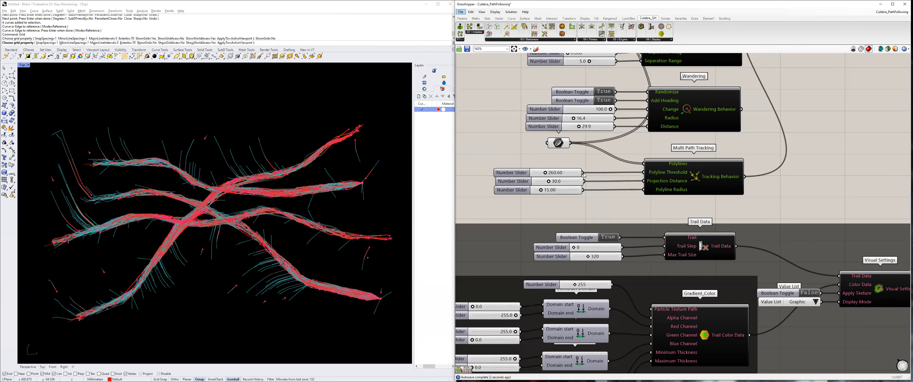
Set the Boundary option feeding Init Settings to Bounce and reset the running simulation.
scroll(584, 176, down, 3)
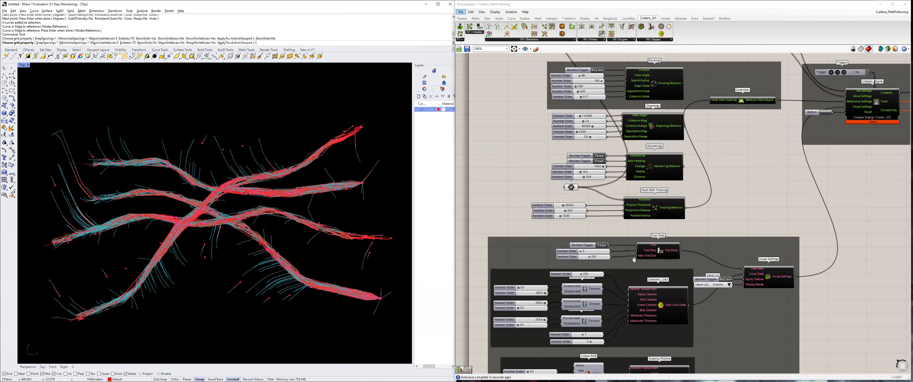
right_drag(634, 259, 586, 359)
click(635, 111)
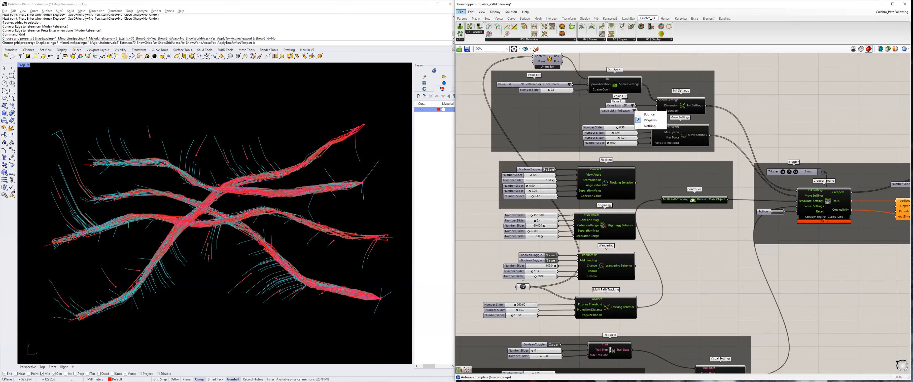
click(649, 114)
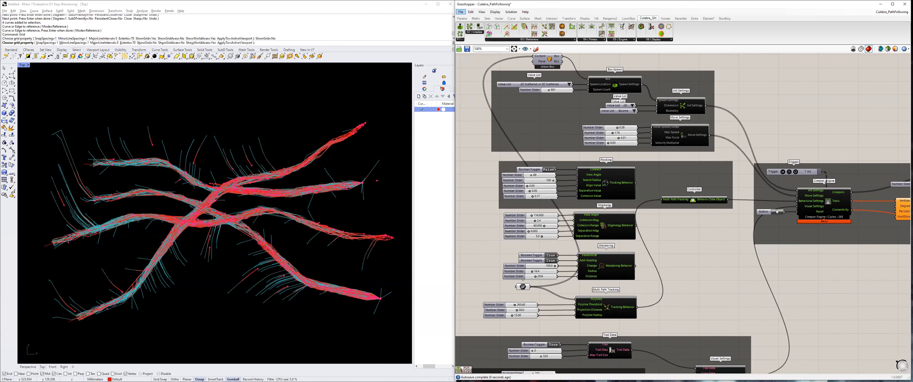
click(775, 213)
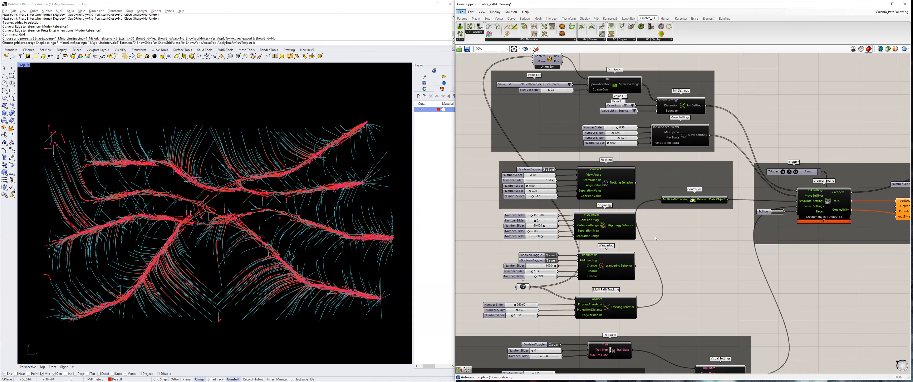
Add a Wandering input below Multi Path Tracking on the Controller, connect Wandering Behavior to it, and inspect the trails.
scroll(641, 260, up, 2)
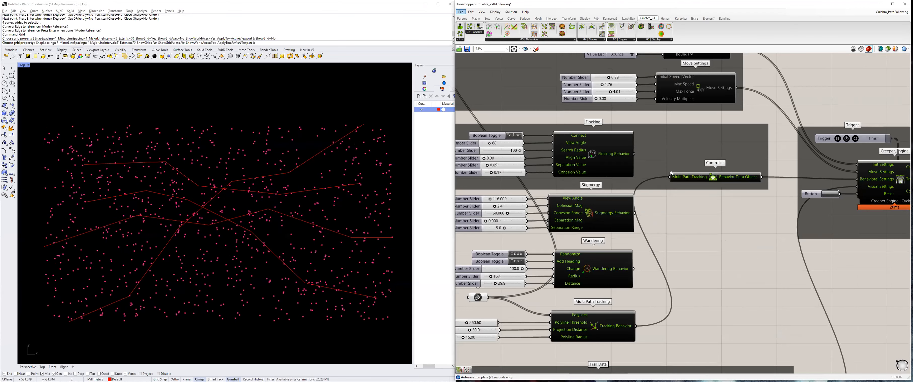
scroll(653, 182, up, 3)
scroll(741, 194, up, 4)
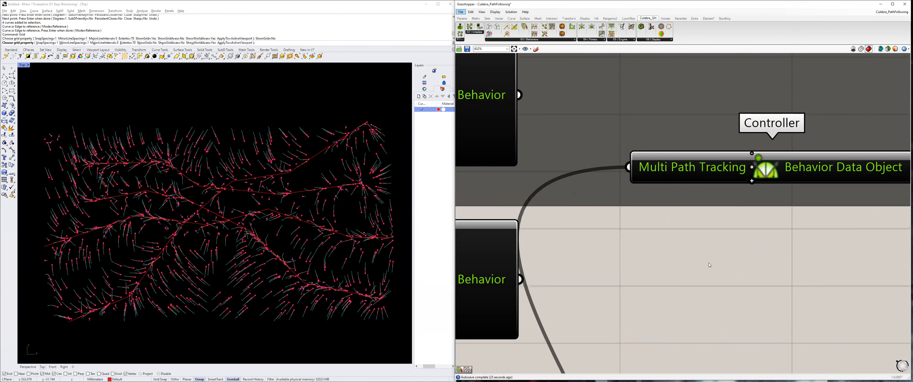
scroll(648, 255, down, 5)
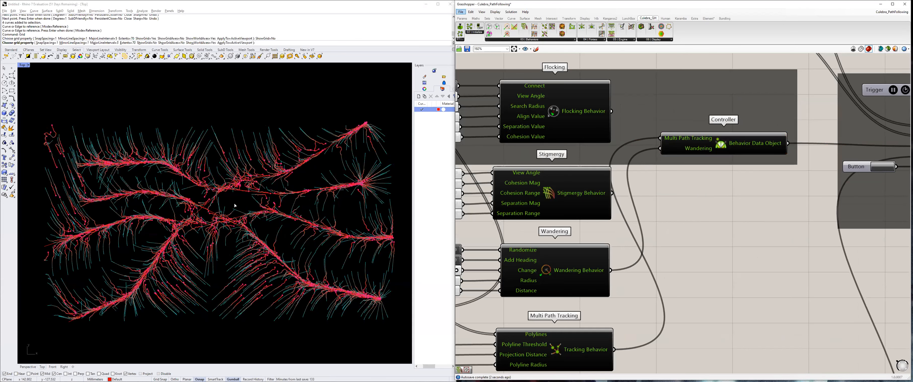
scroll(276, 178, up, 2)
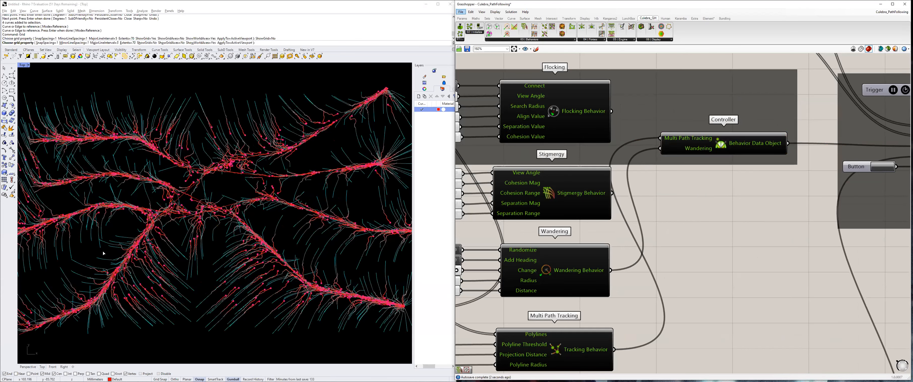
scroll(120, 276, up, 2)
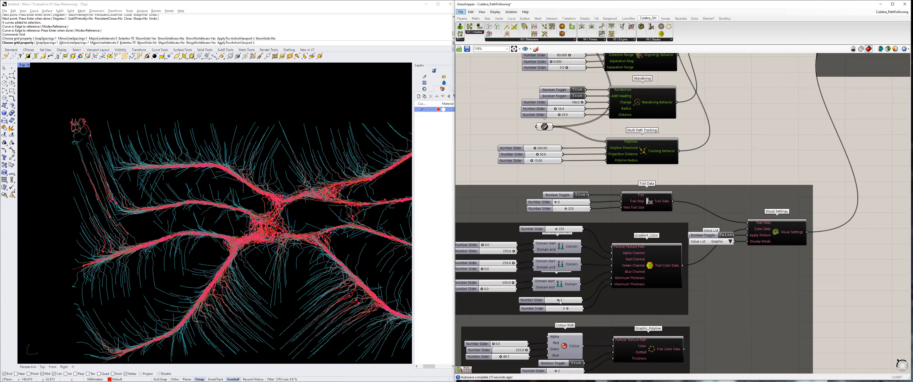
Set the Max Force of Move Settings to 1.71 and the Projection Distance of Multi Path Tracking to 9.6.
scroll(779, 150, down, 1)
right_drag(779, 150, 684, 243)
scroll(749, 151, up, 1)
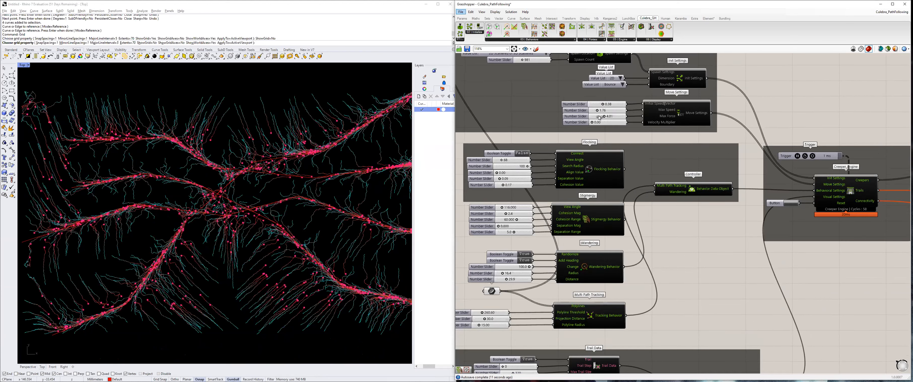
drag(599, 117, 597, 117)
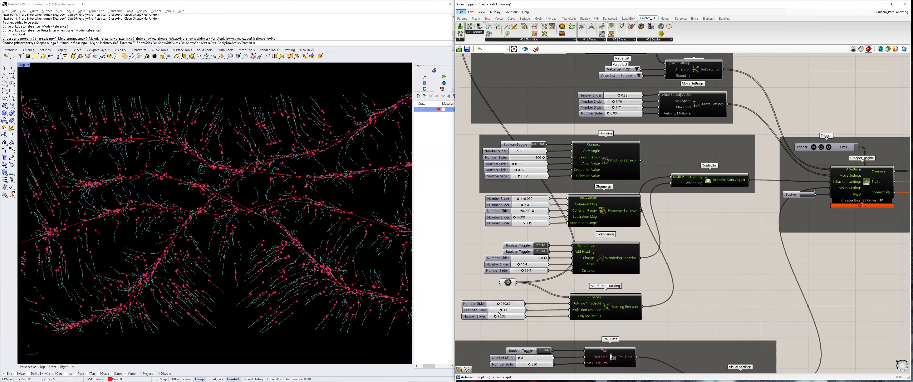
drag(502, 310, 494, 312)
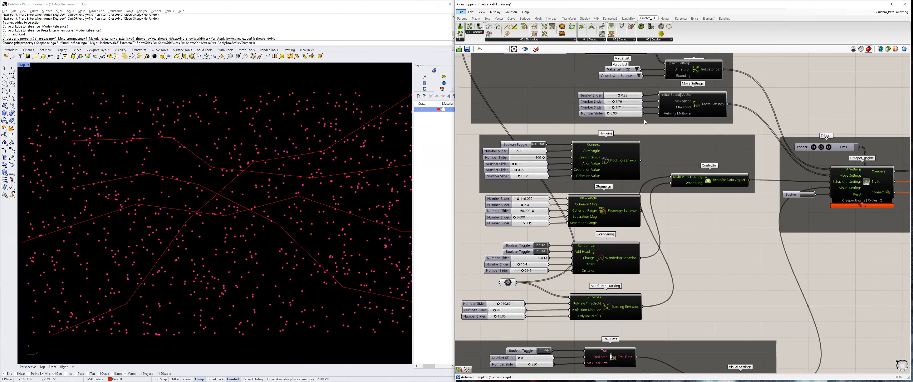
Set the Spawn Count of Box Spawn to 50.
double_click(645, 120)
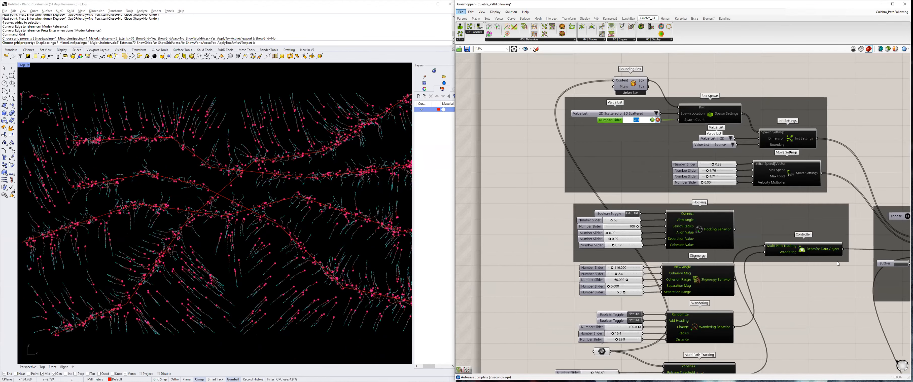
text(50)
key(Return)
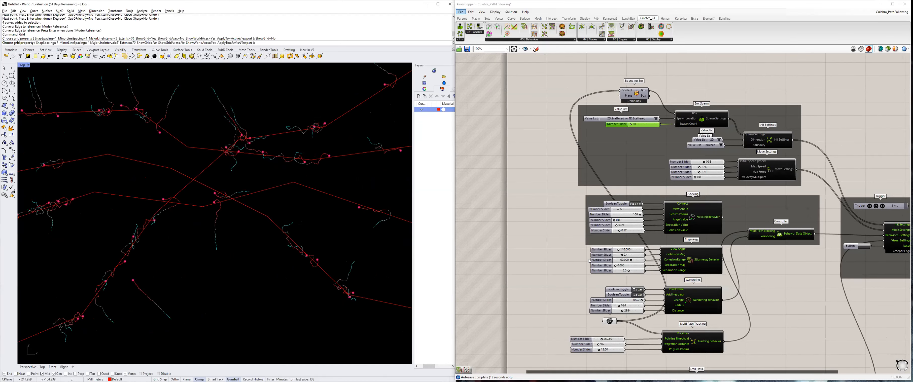
right_drag(698, 200, 677, 169)
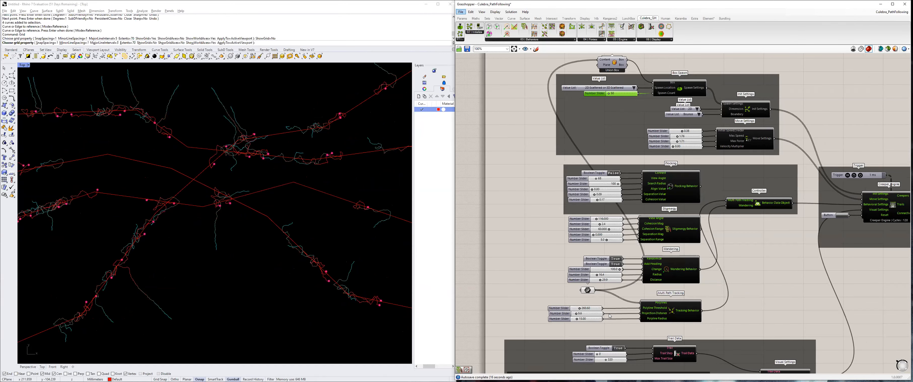
scroll(603, 327, up, 2)
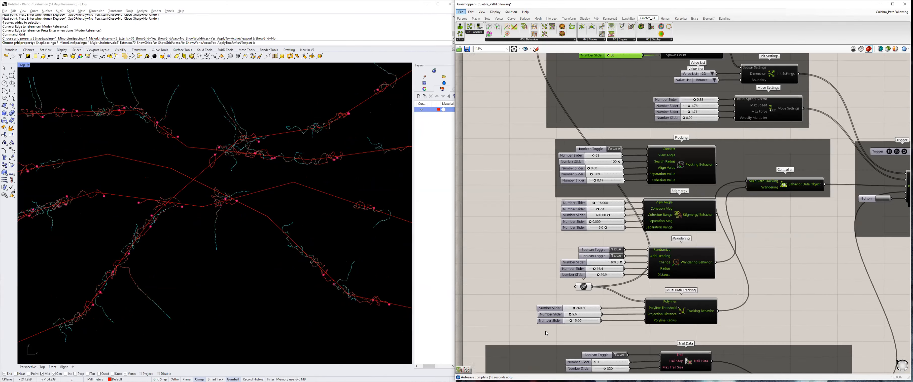
Set the Projection Distance of Multi Path Tracking to 84.5.
right_drag(571, 306, 547, 308)
scroll(548, 309, up, 2)
drag(546, 315, 579, 309)
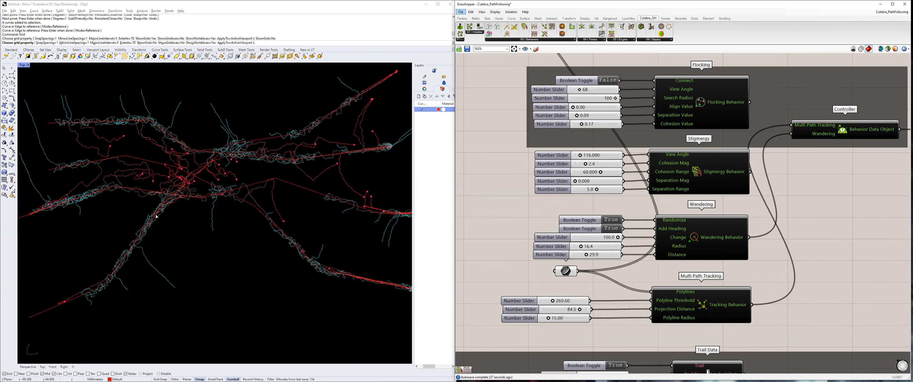
scroll(156, 216, down, 3)
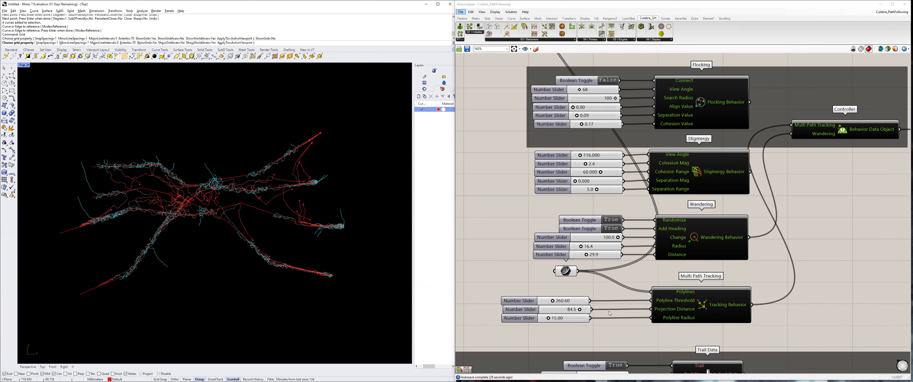
Raise the upper limit of the Max Trail Size slider to 5000 and set its value to 2190.
scroll(611, 298, down, 2)
double_click(583, 299)
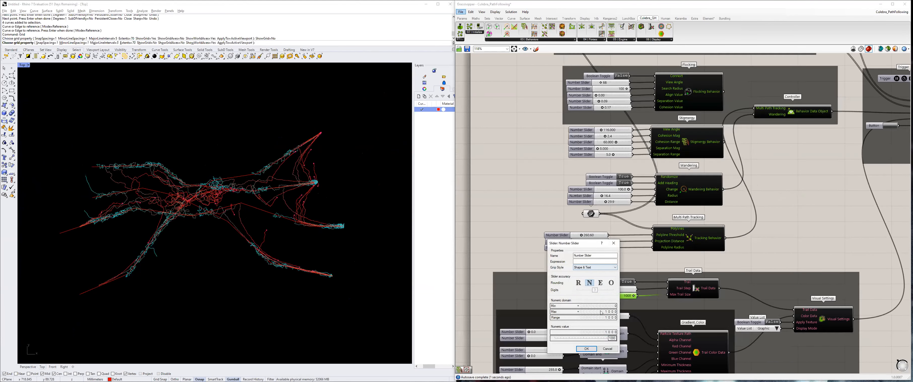
double_click(599, 311)
text(5000)
key(Return)
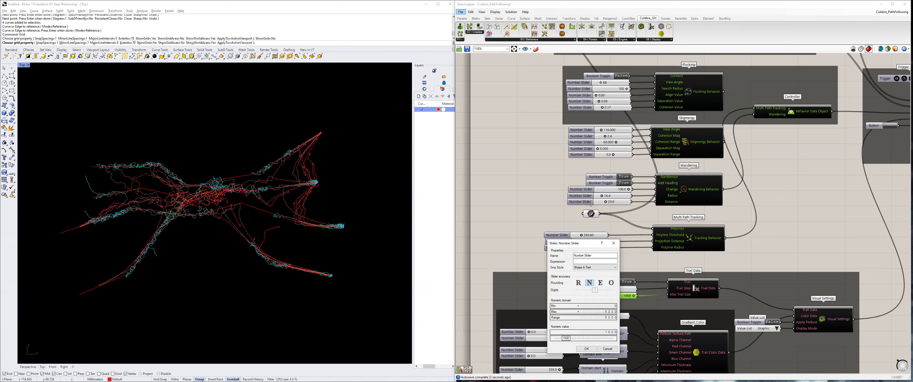
click(586, 350)
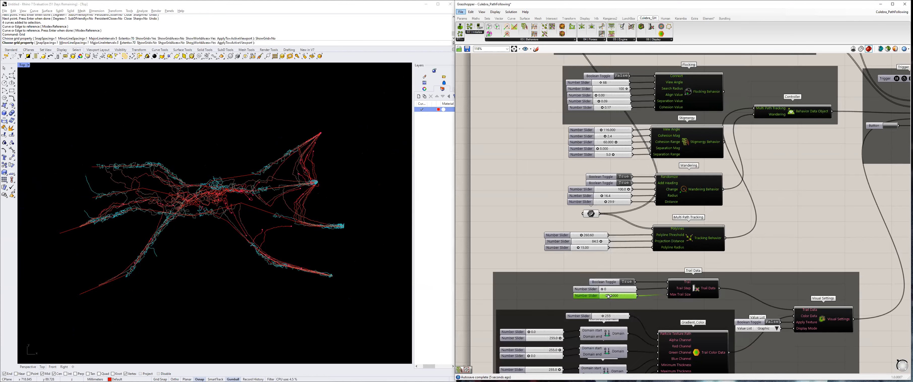
drag(615, 296, 620, 296)
Remove the Wandering input from the Controller and reset the simulation.
scroll(754, 146, up, 4)
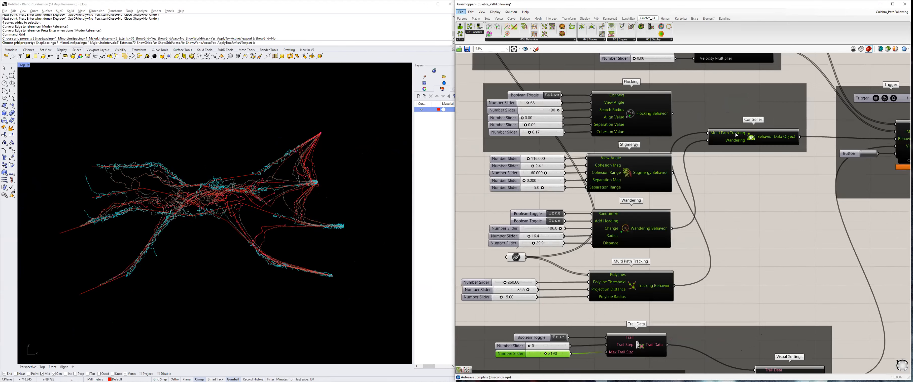
scroll(754, 146, down, 4)
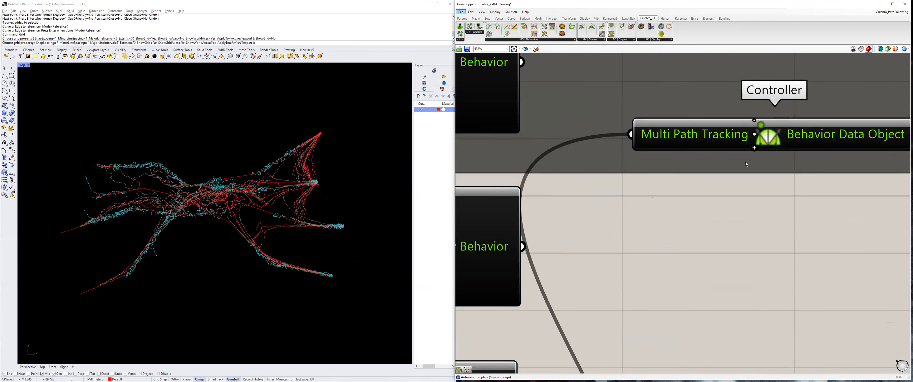
right_drag(777, 175, 690, 175)
click(778, 176)
scroll(221, 217, up, 4)
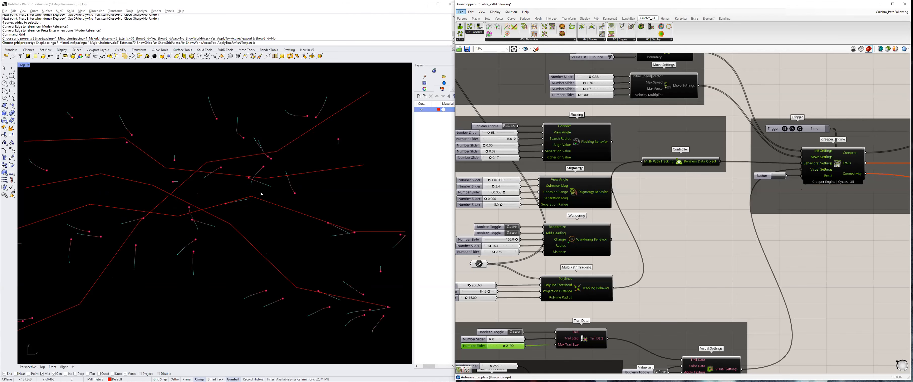
Set the Projection Distance of Multi Path Tracking to 29.6 and restart the simulation.
right_drag(478, 297, 528, 261)
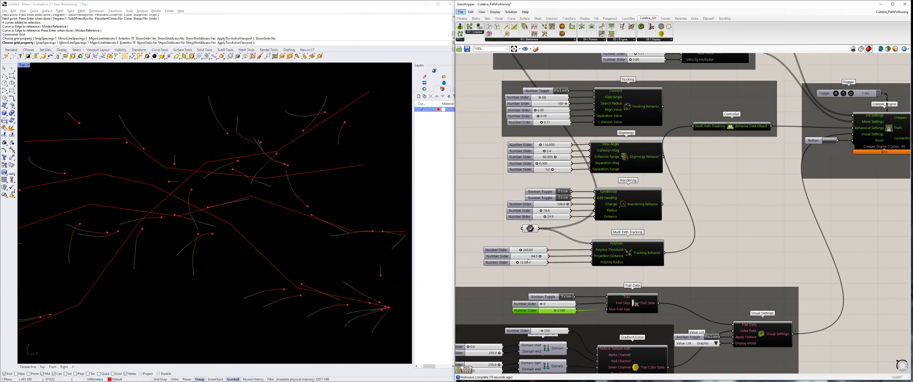
scroll(542, 258, up, 2)
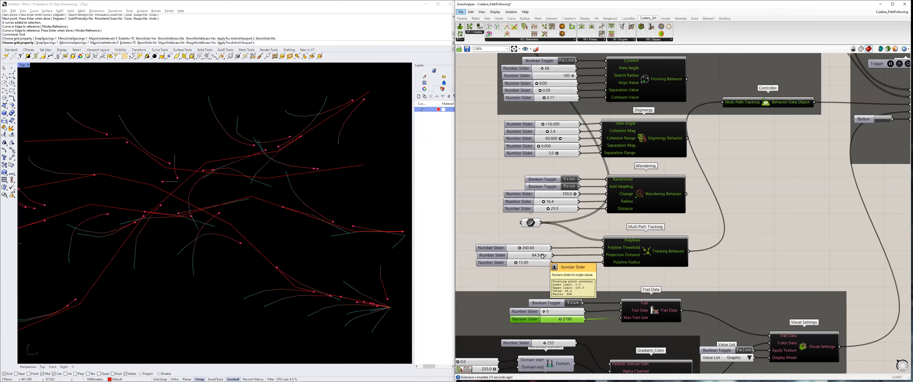
drag(542, 256, 522, 256)
click(879, 121)
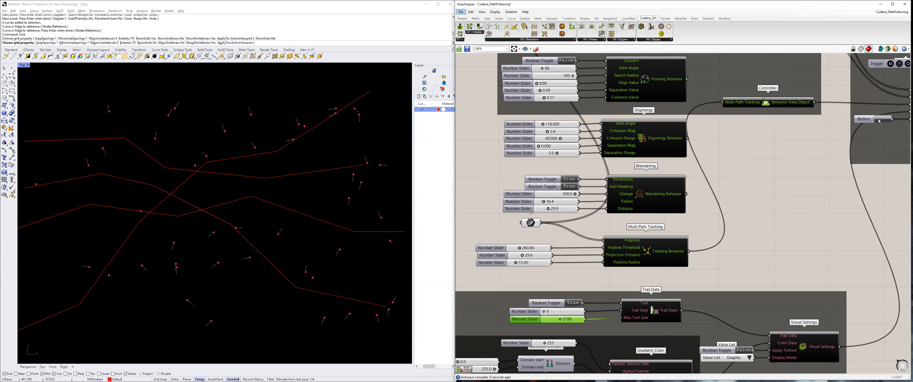
Set the Polyline Radius of Multi Path Tracking to 20.08.
click(312, 147)
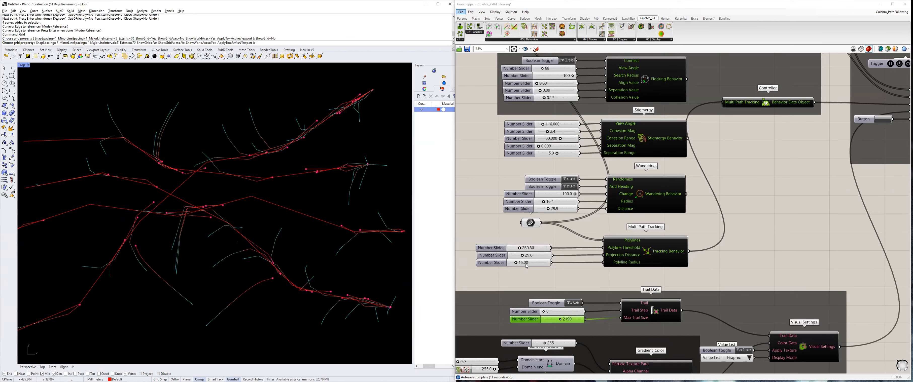
drag(515, 263, 517, 264)
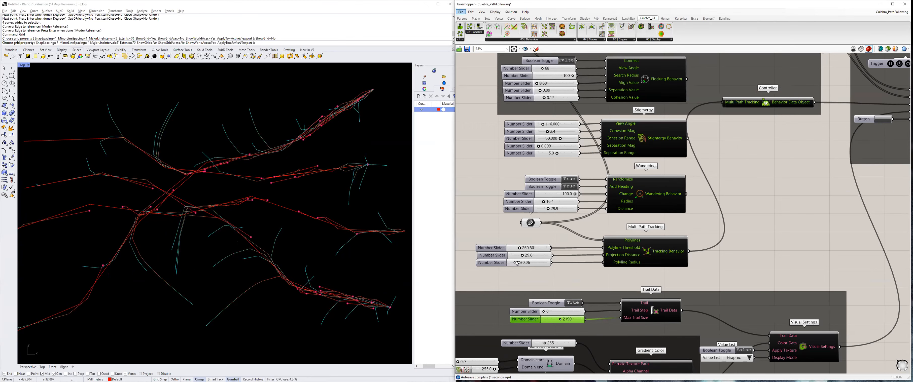
scroll(669, 253, down, 3)
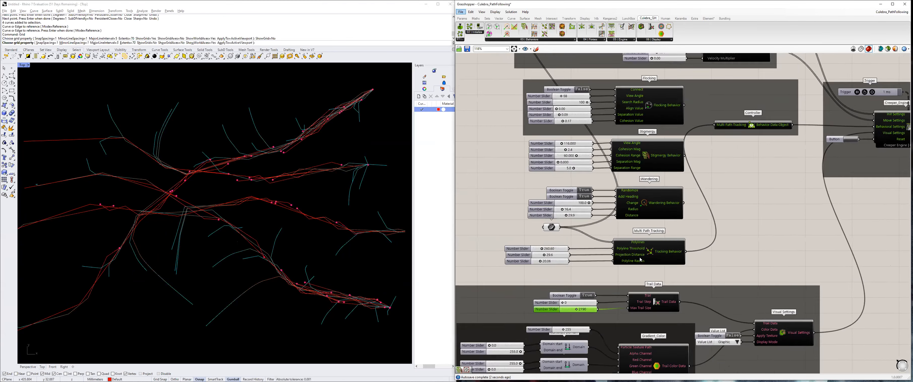
Measure two distances across the trails beside the lower branching path in the Rhino Top view.
scroll(213, 249, up, 3)
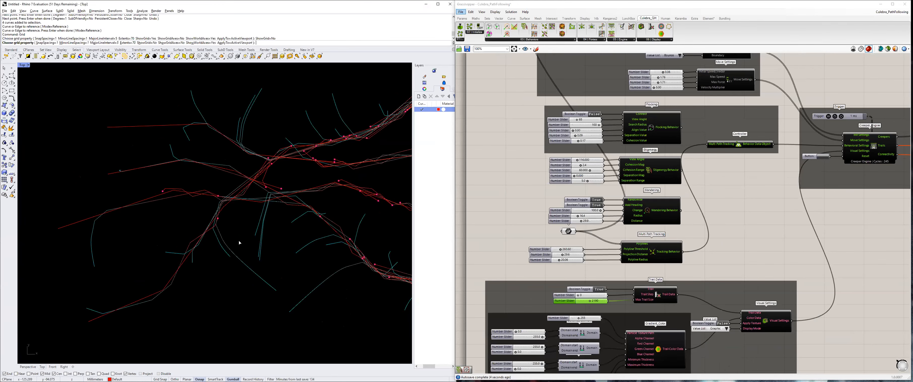
text(dis)
key(Return)
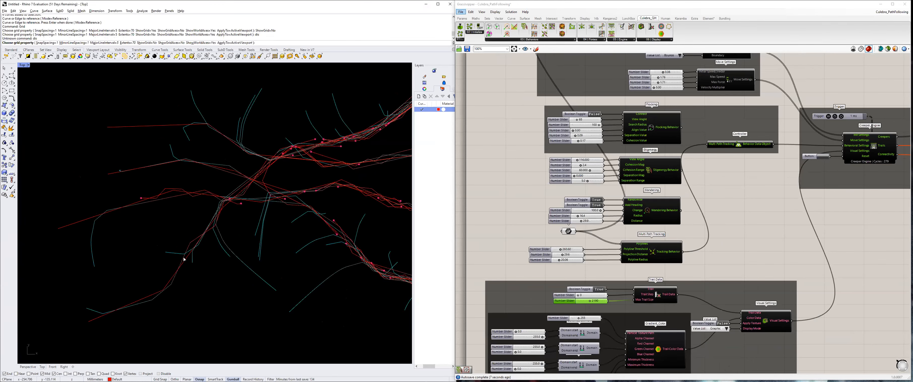
key(Escape)
text(dis)
key(Return)
click(183, 263)
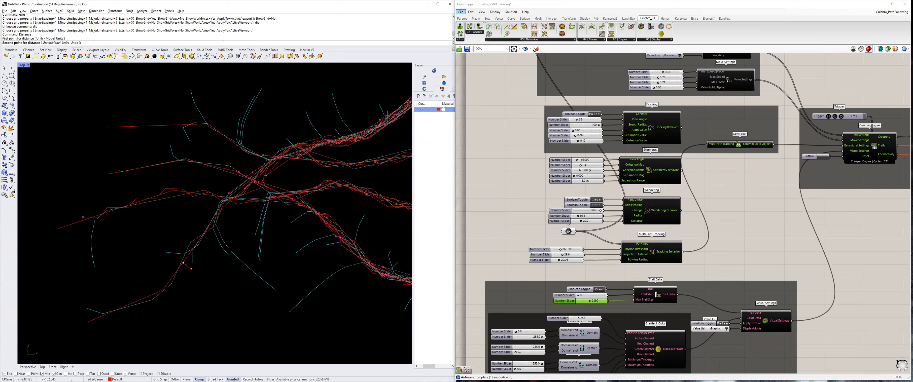
click(190, 269)
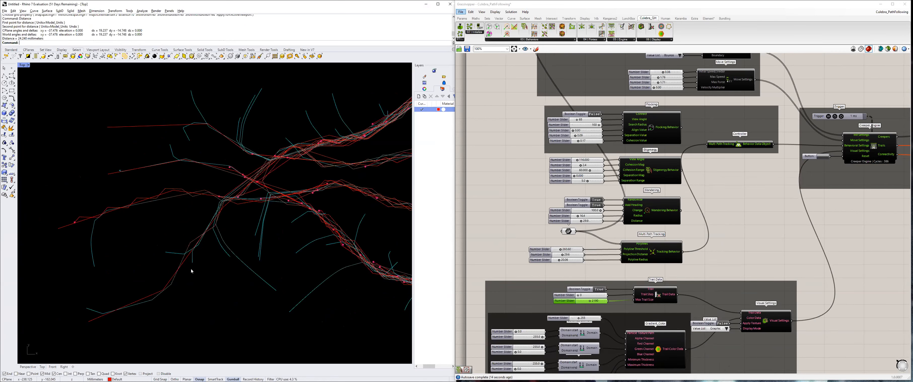
key(Return)
click(177, 263)
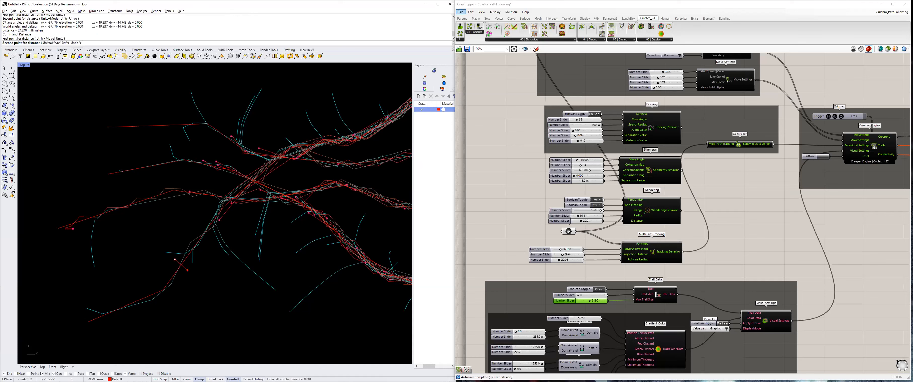
click(188, 272)
Set the Polyline Radius of Multi Path Tracking to 43.90.
scroll(193, 265, down, 3)
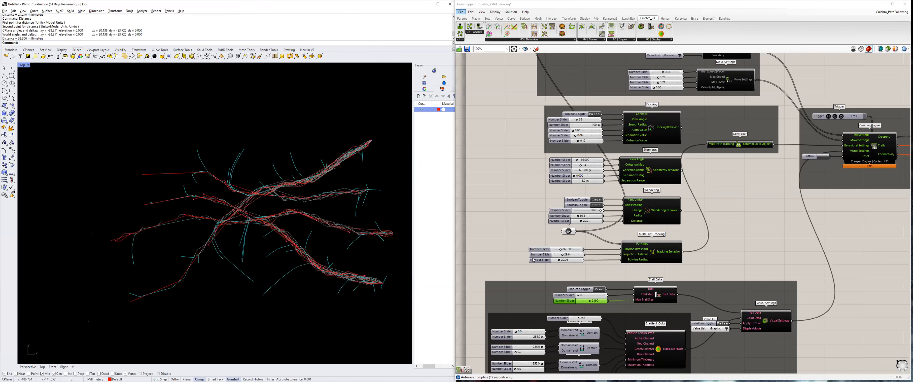
scroll(566, 260, up, 2)
drag(566, 260, 575, 260)
Set the Spawn Count of Box Spawn to 1025 and reset the simulation to respawn the agents.
right_drag(603, 122, 598, 237)
drag(602, 162, 608, 162)
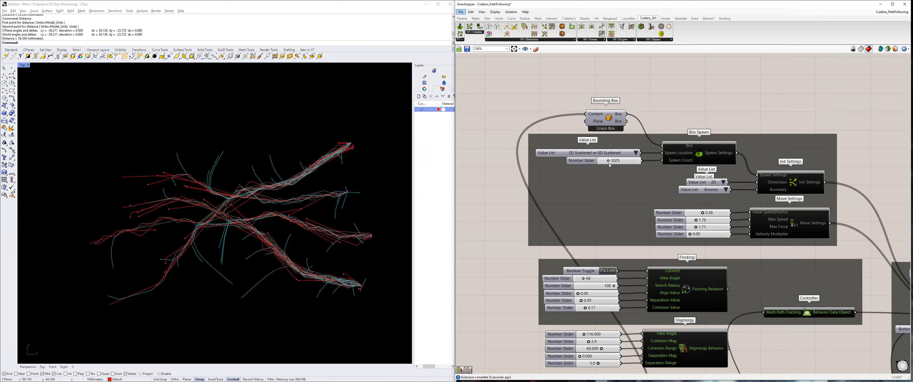
scroll(623, 188, down, 2)
scroll(775, 276, down, 1)
right_drag(862, 304, 775, 268)
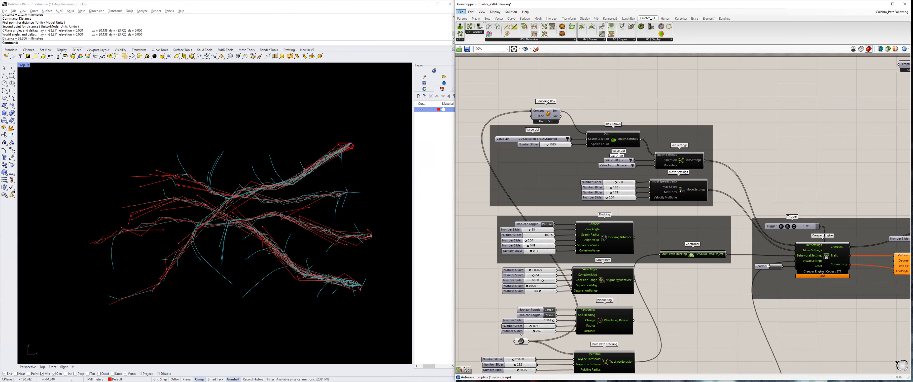
click(769, 266)
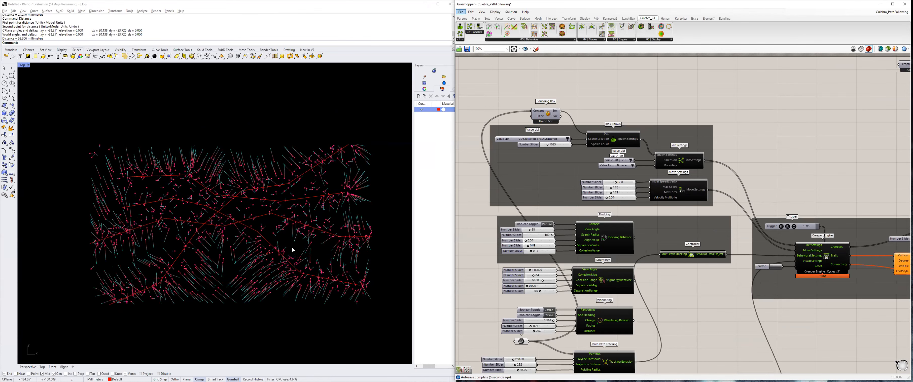
scroll(686, 282, up, 2)
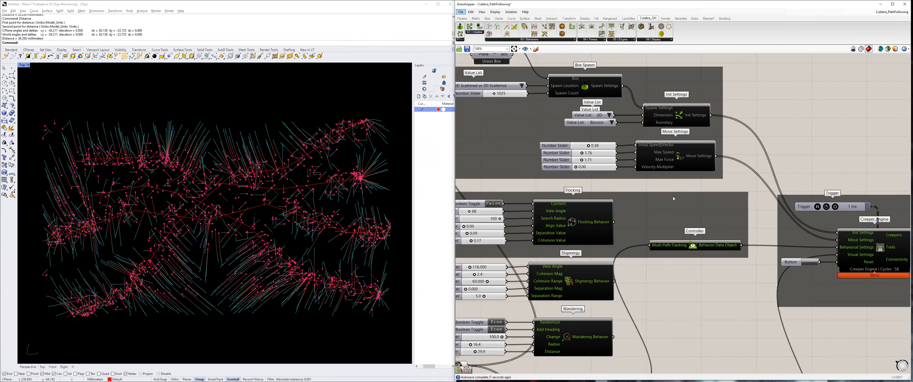
Add a Wandering input back to the Controller, connect Wandering Behavior to it, and reset the simulation.
scroll(665, 184, up, 2)
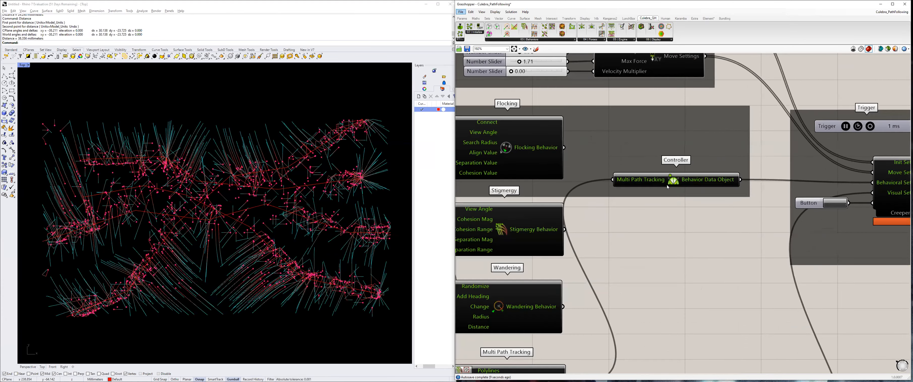
scroll(670, 188, up, 2)
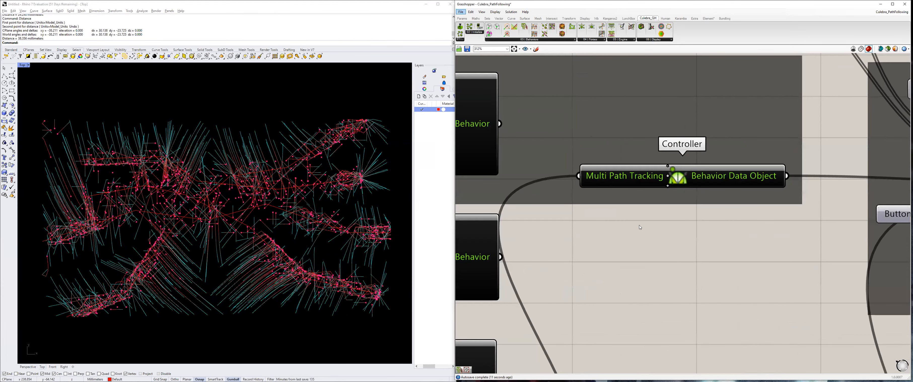
scroll(571, 299, down, 4)
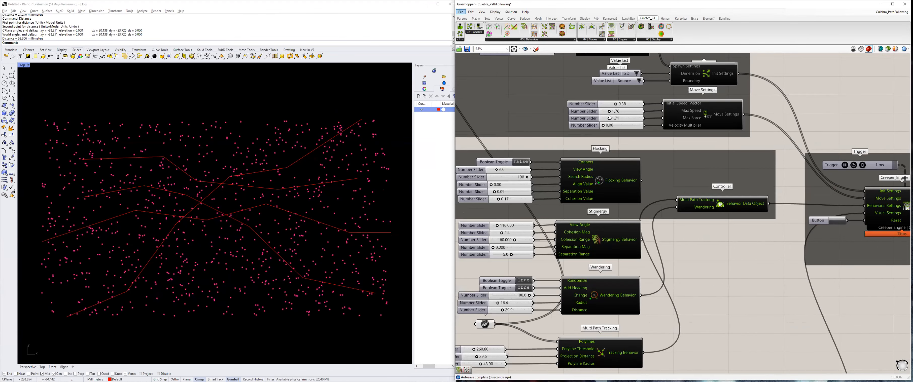
Set the Max Force of Move Settings to 0.84, and the Wandering Radius to 12.1 and Distance to 19.6.
drag(609, 118, 607, 119)
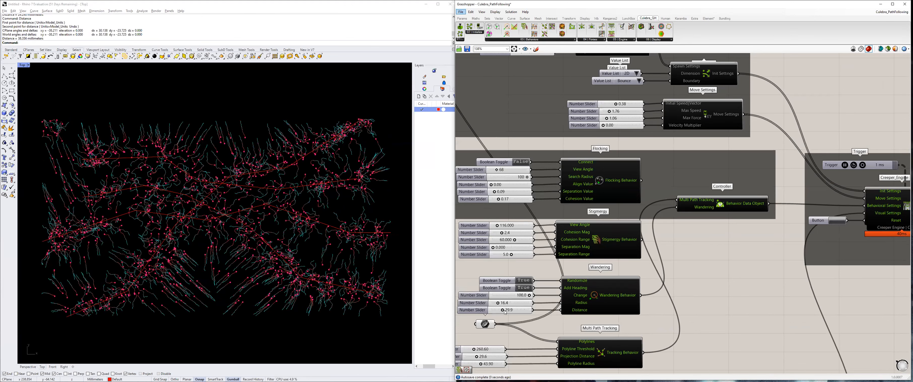
drag(505, 312, 496, 304)
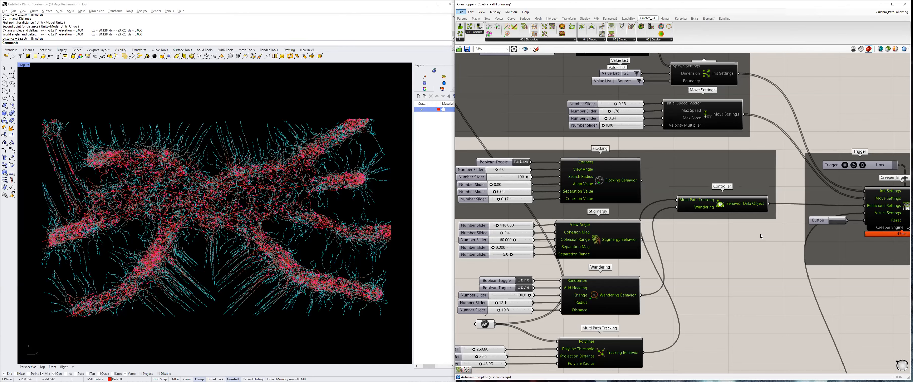
scroll(581, 276, down, 3)
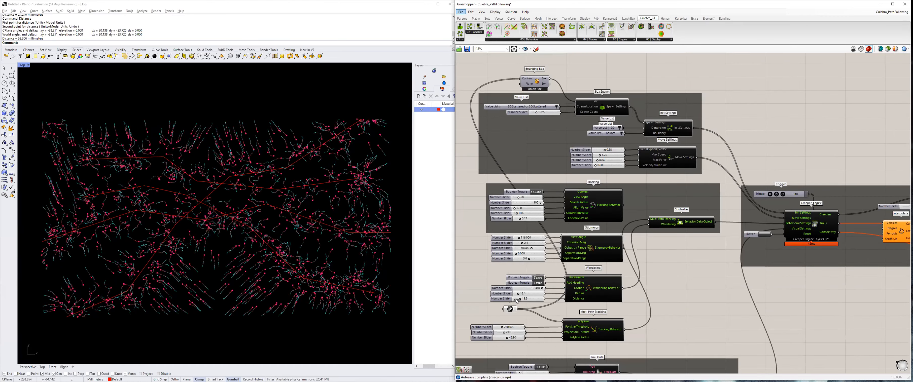
Set the Distance of the Wandering behavior to 56.6 and reset the simulation.
scroll(517, 300, up, 1)
drag(516, 300, 525, 301)
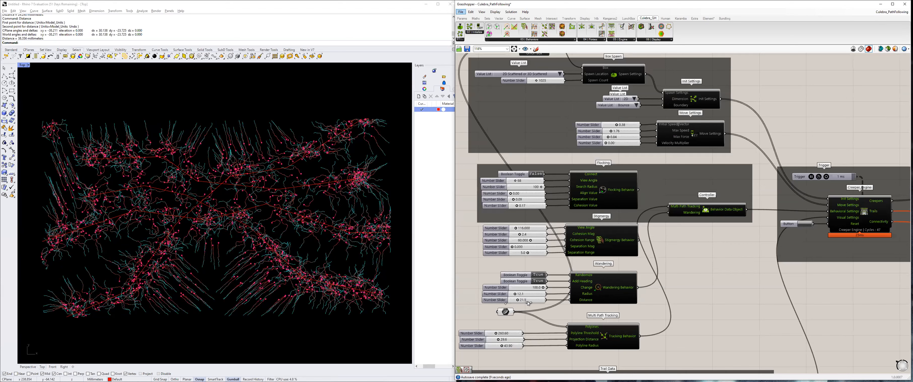
drag(526, 301, 528, 300)
click(804, 224)
Set the Polyline Radius of Multi Path Tracking to 13.30 and inspect the trails along the curves.
drag(501, 348, 490, 347)
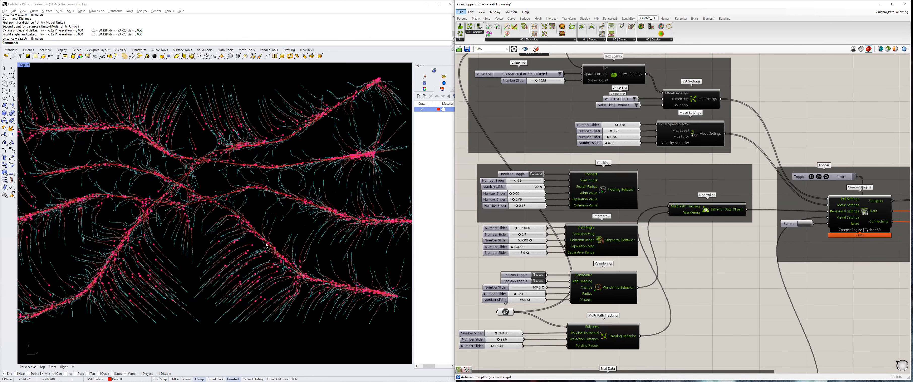
scroll(269, 250, up, 4)
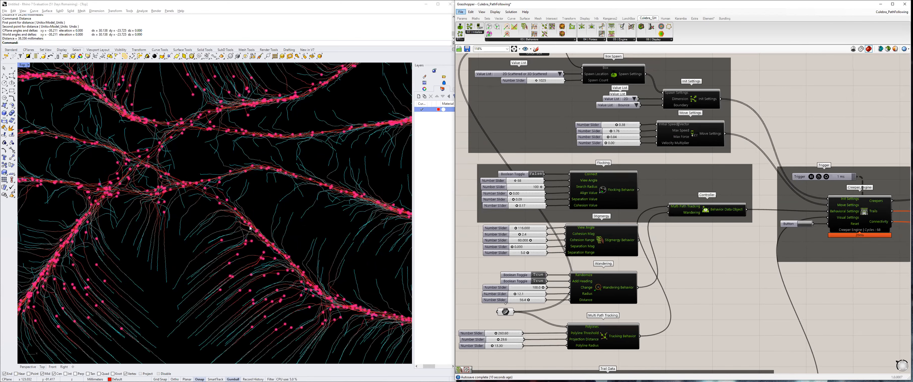
scroll(250, 228, down, 5)
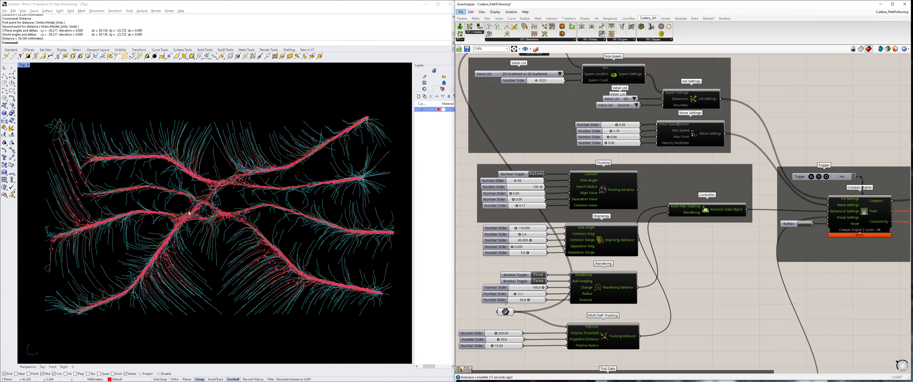
right_drag(291, 205, 312, 197)
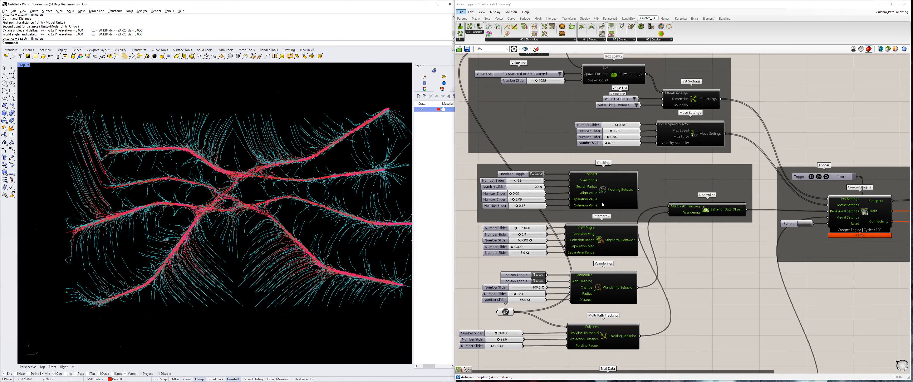
Drop the Max Trail Size of Trail Data to 0 to clear the trails, and raise it to 5000.
click(554, 321)
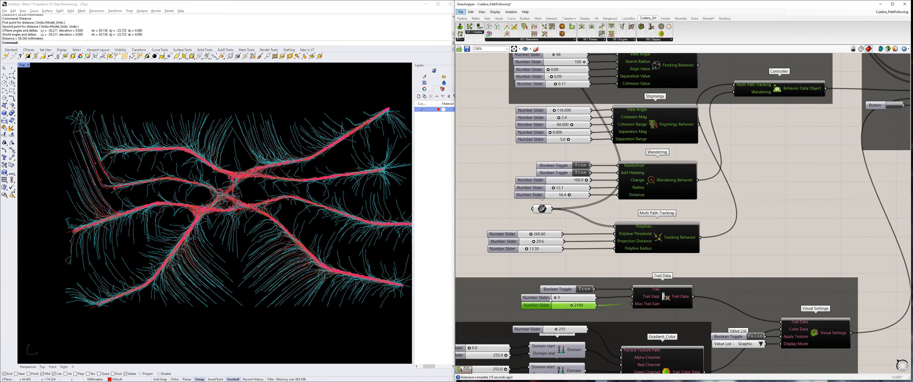
scroll(550, 300, up, 1)
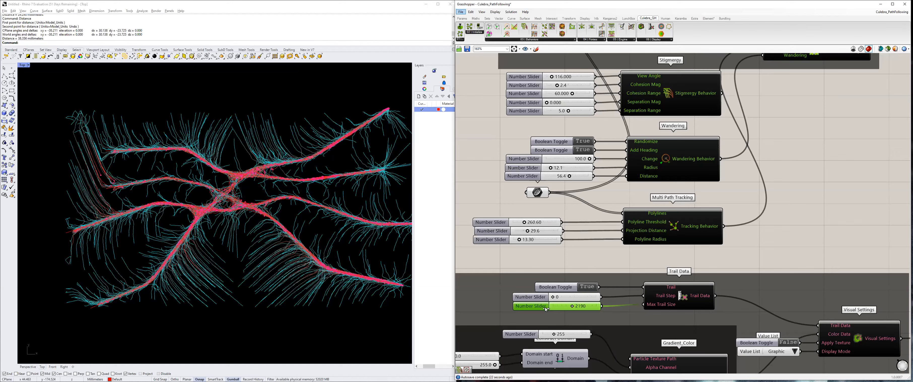
drag(572, 307, 546, 309)
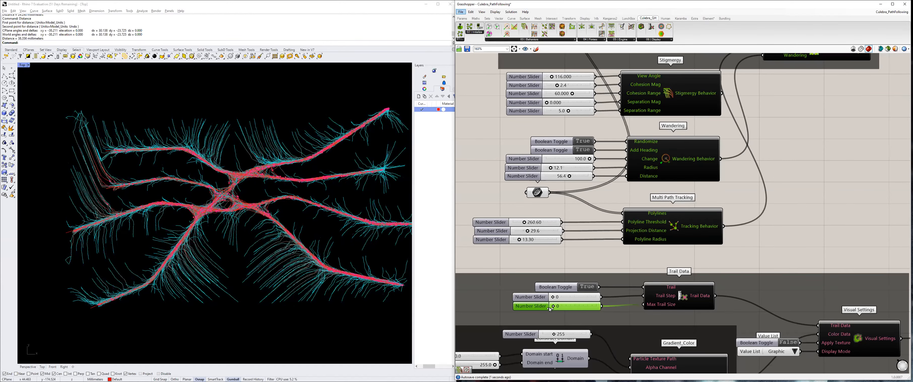
drag(576, 308, 600, 307)
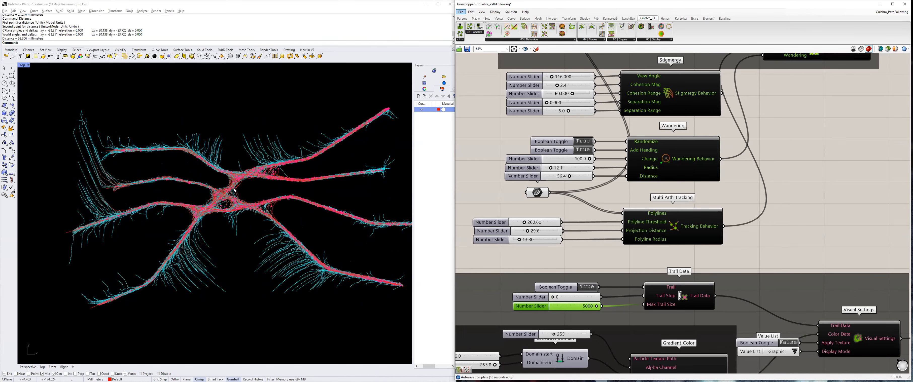
Examine the trails at the central junction and along the branches in the Top view.
scroll(234, 190, up, 1)
right_drag(195, 223, 181, 229)
scroll(181, 231, up, 3)
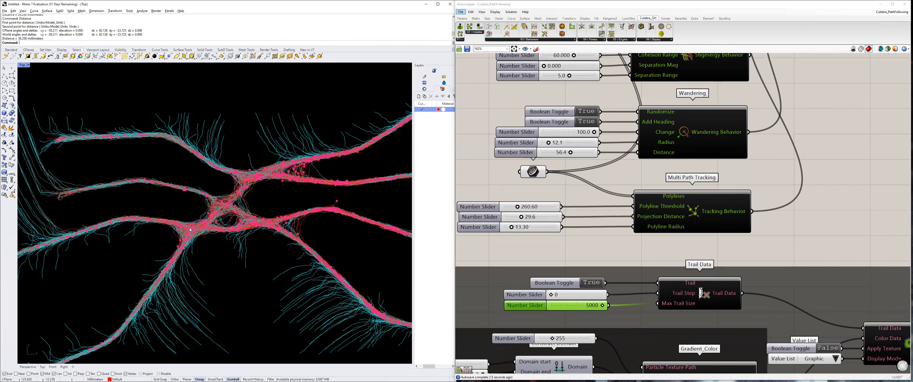
scroll(181, 231, down, 3)
scroll(717, 197, down, 1)
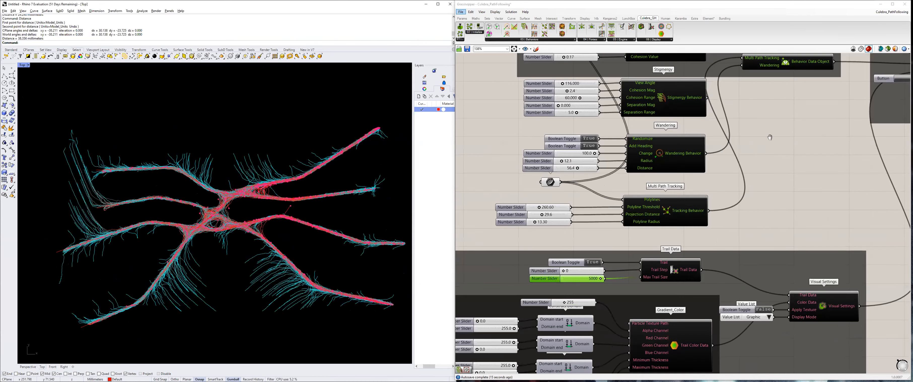
scroll(717, 197, down, 1)
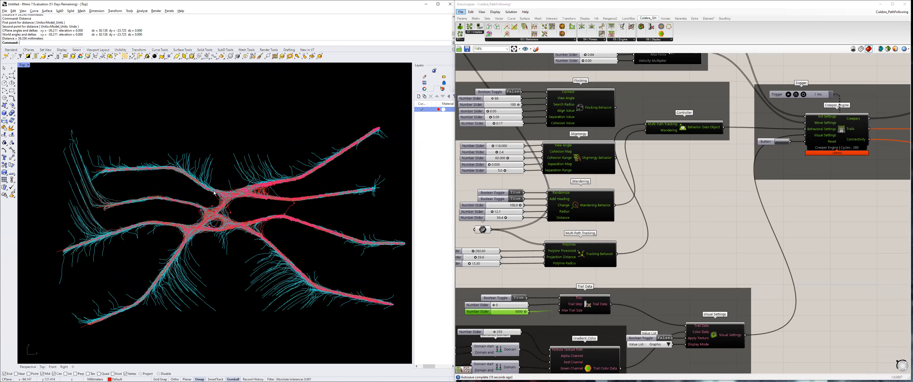
scroll(228, 217, up, 3)
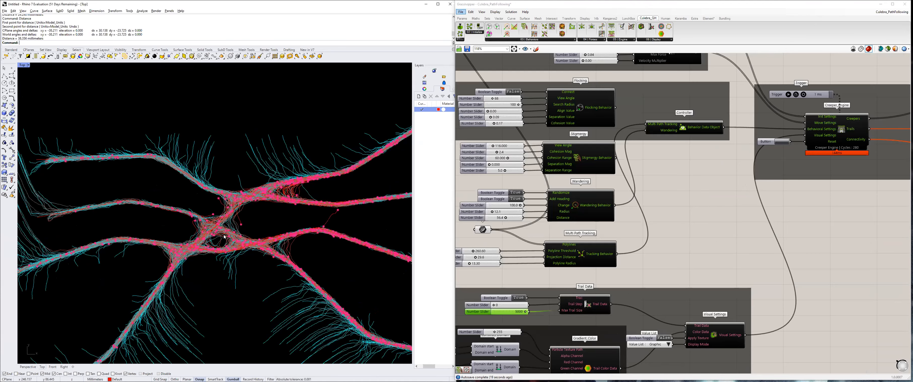
scroll(245, 224, down, 3)
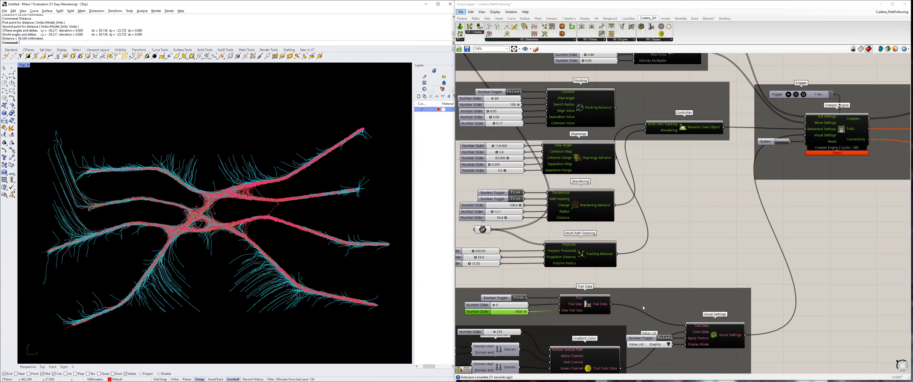
Pause the simulation and switch the Display Mode of Visual Settings to Geometry so Interpolate builds the trail curves.
scroll(648, 300, down, 2)
scroll(650, 307, up, 2)
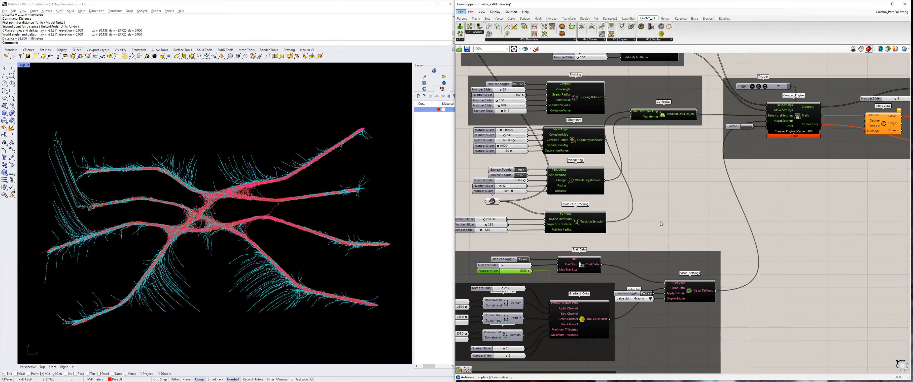
right_drag(665, 194, 636, 200)
right_drag(851, 141, 646, 156)
scroll(646, 157, down, 2)
scroll(647, 158, up, 2)
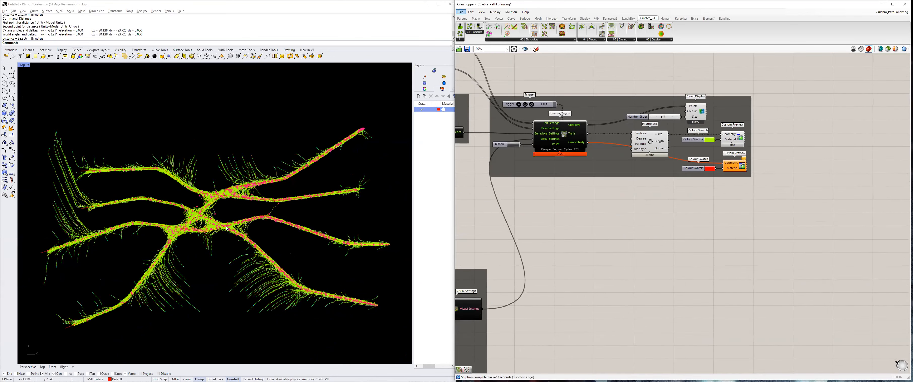
scroll(640, 146, up, 2)
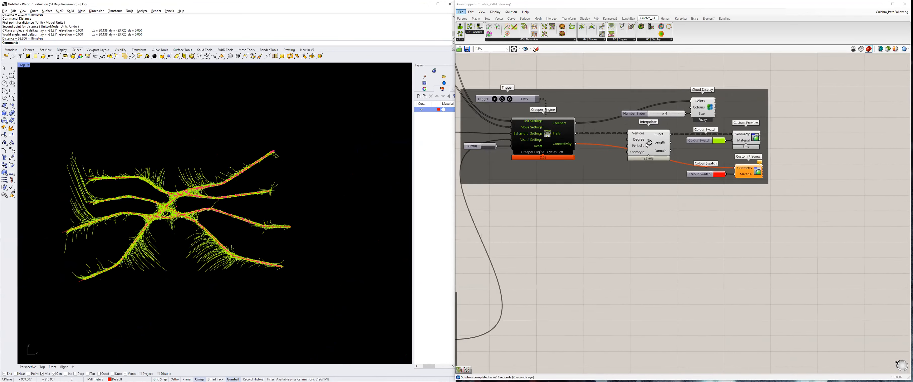
Create a Rhino layer named SetA and give it a blue layer colour.
right_click(418, 136)
click(434, 132)
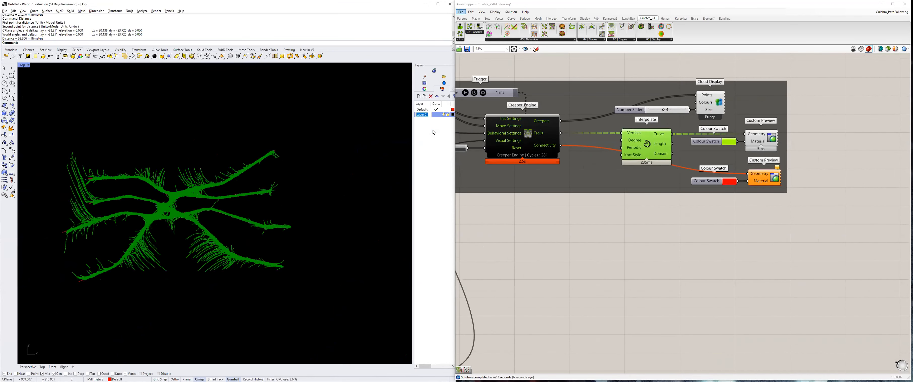
text(SetA)
key(Return)
click(452, 115)
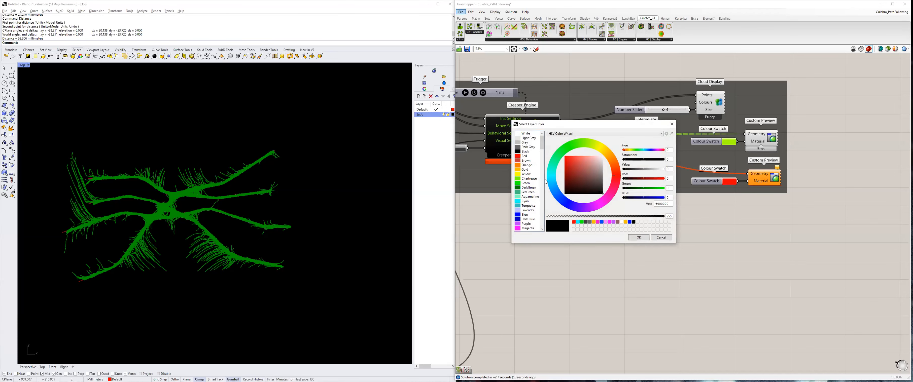
click(566, 203)
click(638, 237)
Bake the curves of the Interpolate component to the SetA layer, coloured by layer.
right_click(641, 136)
click(646, 133)
right_click(646, 143)
click(663, 168)
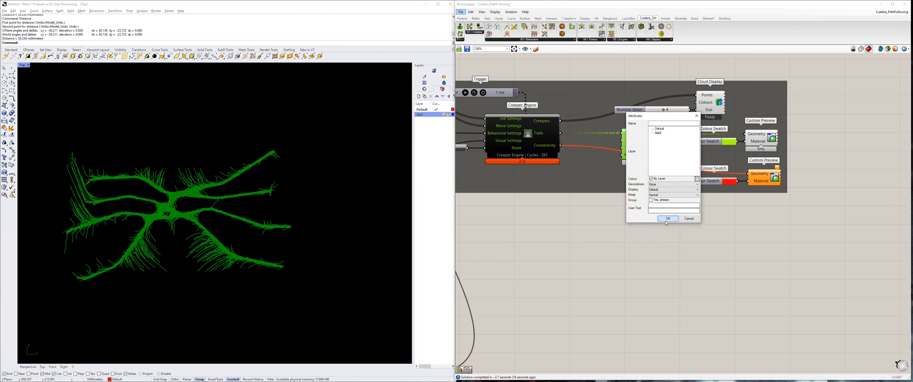
click(666, 220)
Select the newly baked curves in Rhino with SelLast.
scroll(223, 240, down, 4)
right_drag(185, 198, 199, 180)
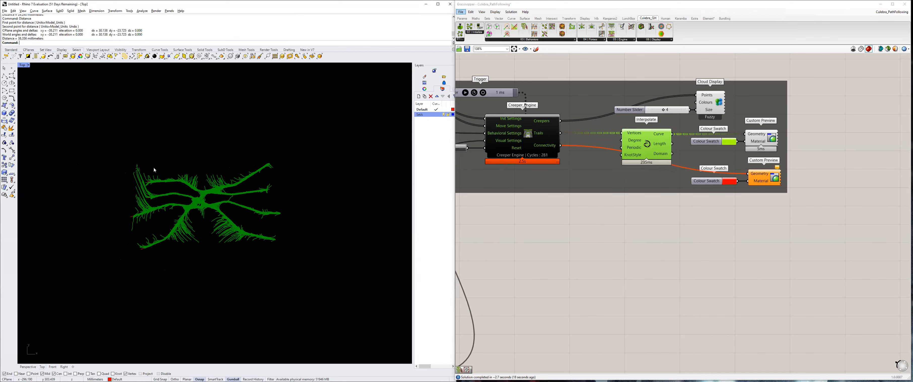
right_drag(679, 209, 794, 219)
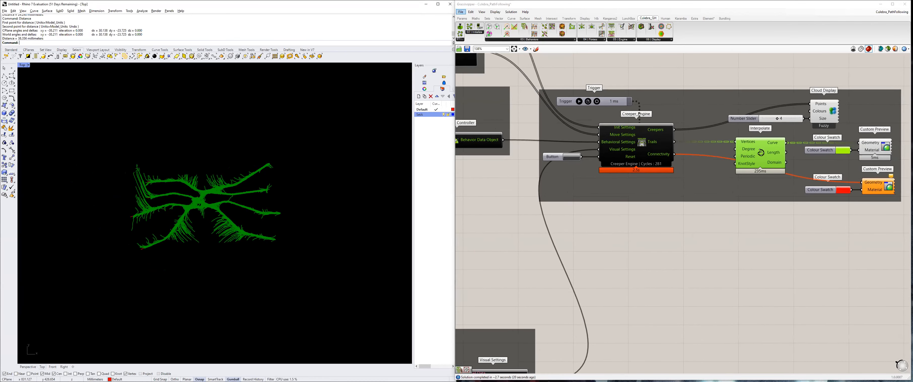
text(SelLast)
key(Return)
right_drag(262, 183, 166, 180)
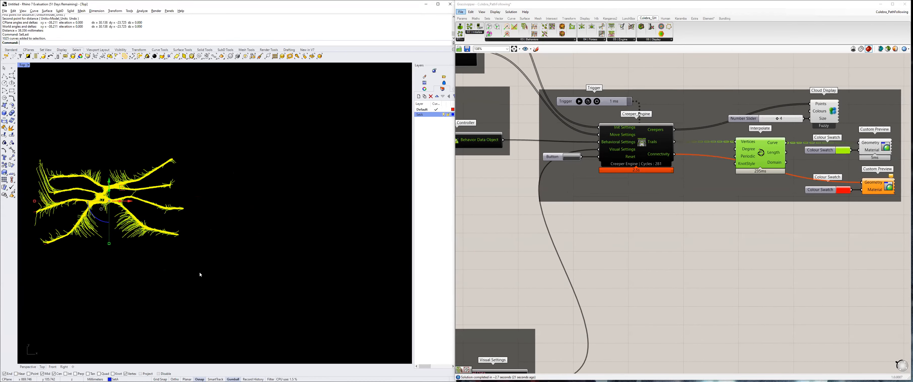
text(M)
key(Return)
scroll(264, 156, down, 2)
click(279, 177)
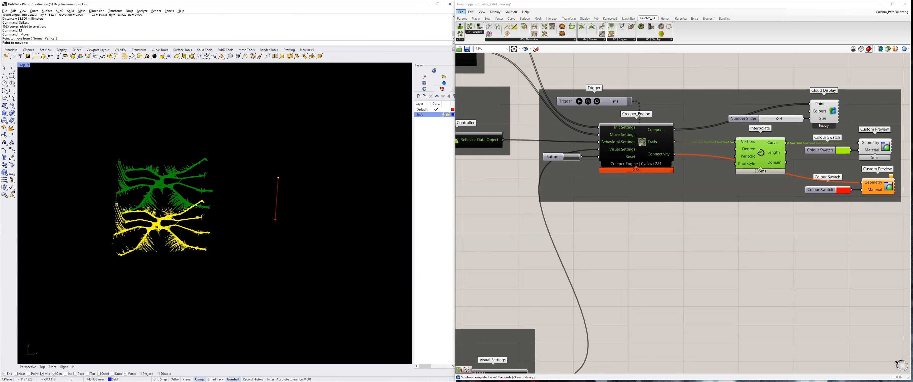
text(500)
key(Return)
key(Escape)
text(M)
key(Return)
click(260, 169)
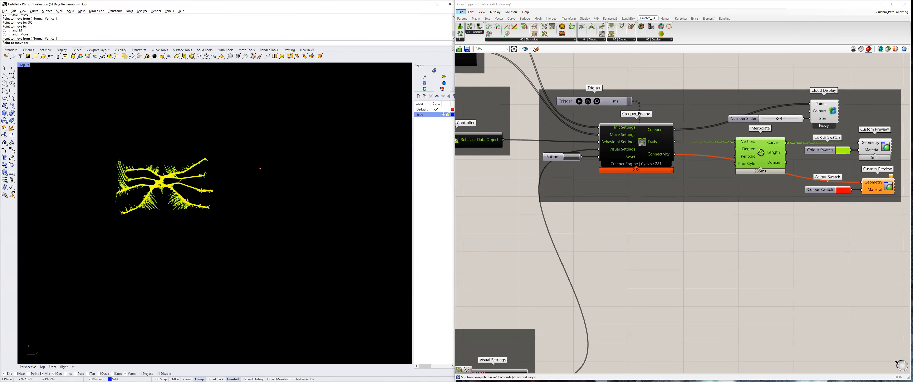
text(100)
key(Return)
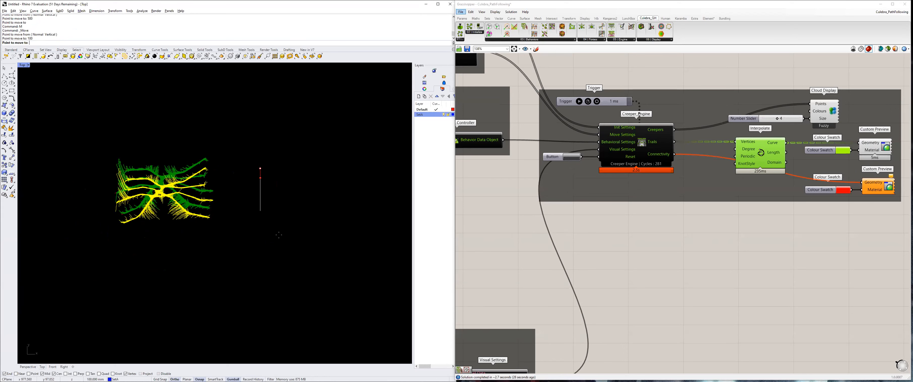
key(Escape)
Move the selected baked curves 1000 mm straight down, clear of the live preview.
text(M)
key(Return)
click(263, 188)
text(1000)
key(Return)
click(264, 284)
Examine the baked curves up close in Wireframe display and return the viewport to Shaded.
right_drag(165, 237, 205, 197)
scroll(243, 174, up, 4)
right_drag(198, 274, 224, 194)
scroll(225, 194, up, 6)
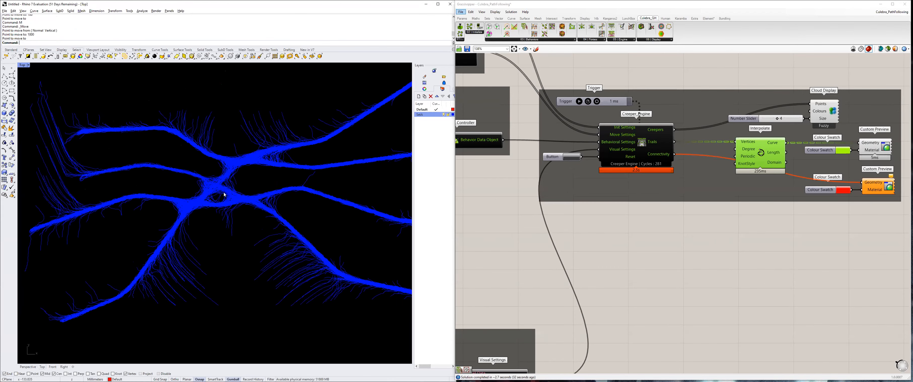
scroll(287, 202, up, 3)
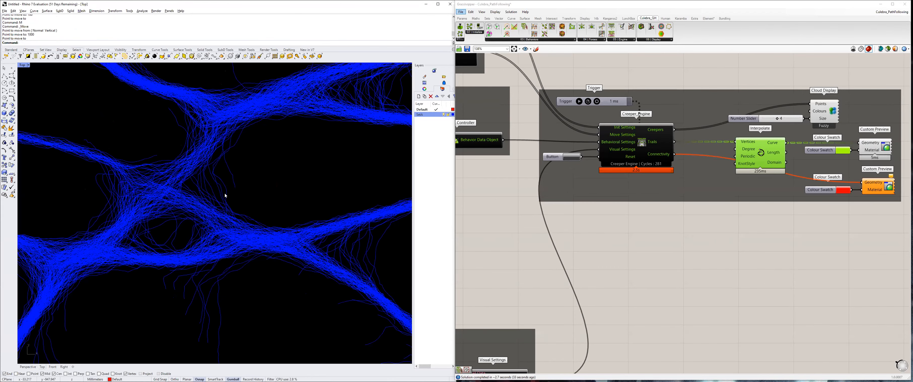
scroll(228, 191, down, 1)
key(ctrl+alt+w)
scroll(234, 191, down, 3)
scroll(296, 210, up, 3)
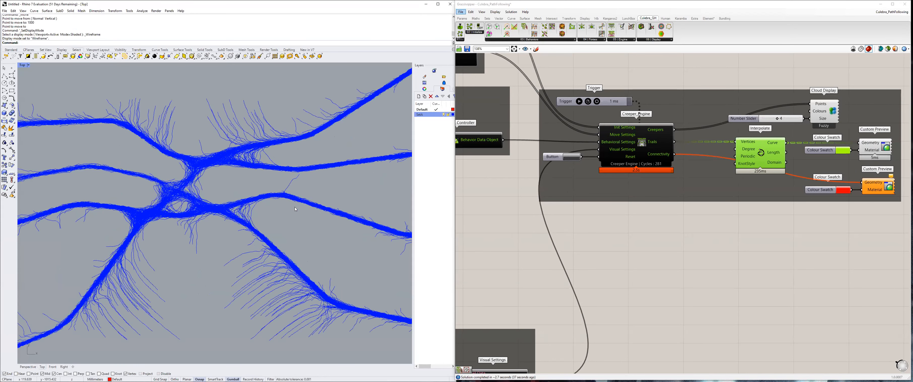
scroll(240, 220, up, 3)
scroll(241, 218, down, 4)
scroll(213, 220, up, 3)
scroll(188, 223, down, 4)
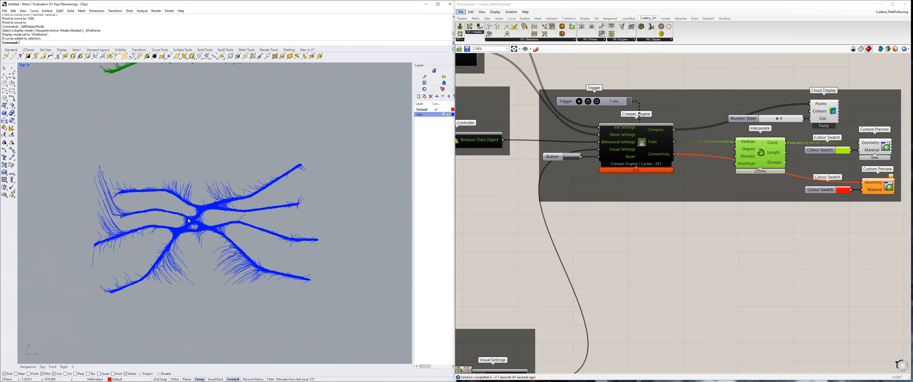
scroll(189, 220, down, 3)
key(ctrl+alt+s)
scroll(196, 208, up, 3)
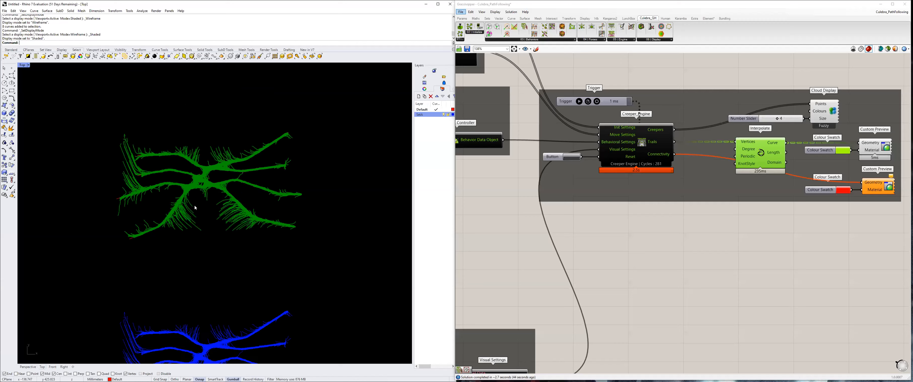
scroll(195, 208, up, 2)
Set the Display Mode of Visual Settings back to Graphic.
scroll(587, 223, down, 4)
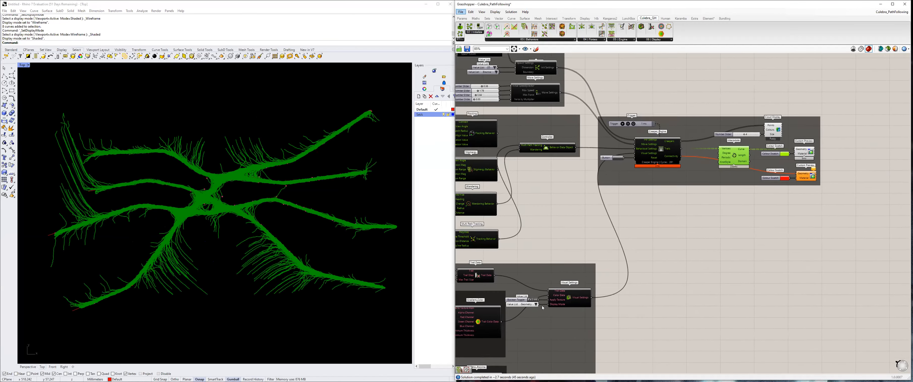
scroll(542, 308, up, 2)
click(540, 304)
click(553, 313)
mouse_move(229, 217)
right_down()
mouse_move(250, 219)
mouse_move(229, 223)
right_up()
Reset the Creeper Engine simulation and run it again from newly spawned agents.
right_drag(548, 174, 762, 194)
right_drag(546, 271, 486, 328)
scroll(798, 169, up, 1)
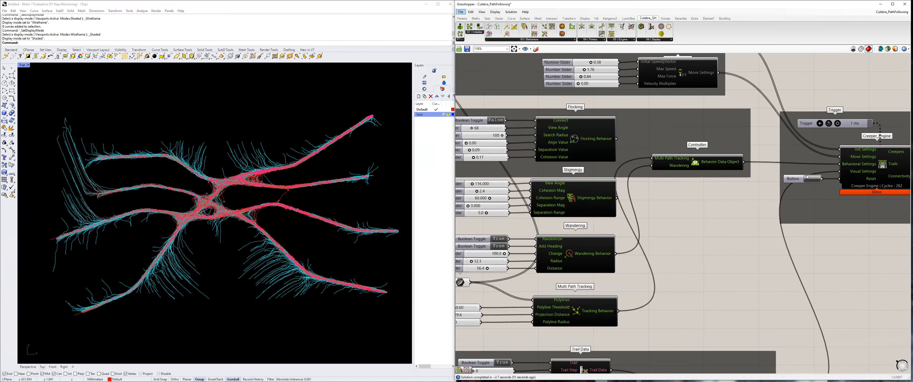
scroll(807, 177, down, 1)
click(809, 174)
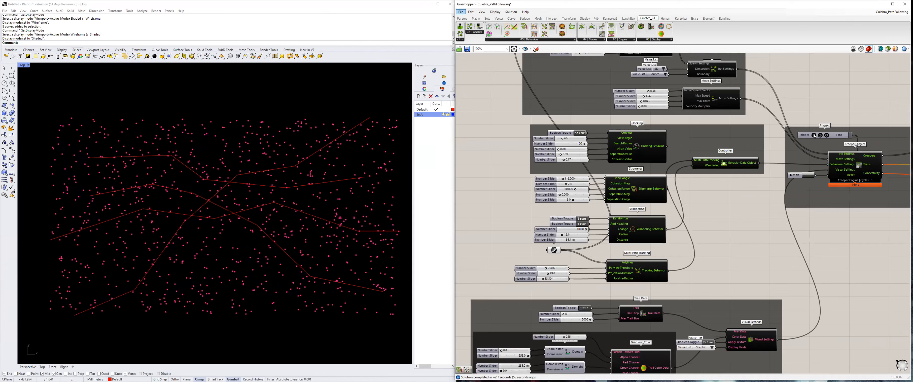
Try a Polyline Radius of 38.36 for Multi Path Tracking, and lower it to about 28.4.
right_drag(535, 255, 525, 241)
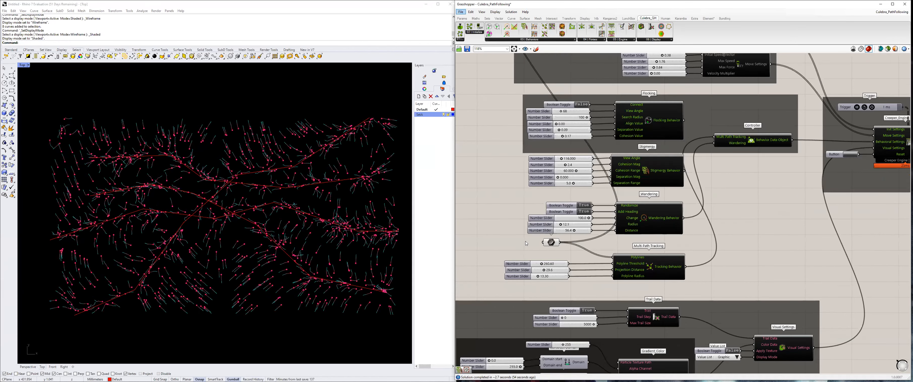
scroll(533, 245, up, 2)
scroll(524, 242, up, 2)
drag(529, 243, 543, 243)
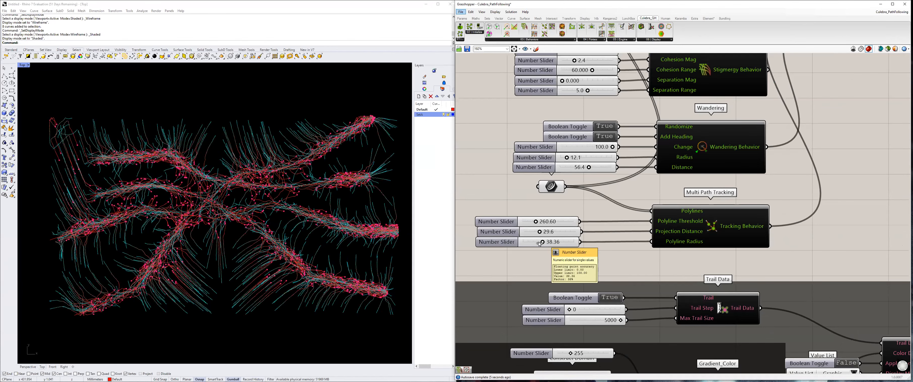
drag(539, 243, 535, 242)
Clear the accumulated trails by setting Max Trail Size to 0, and restore it to 5000.
scroll(802, 139, down, 4)
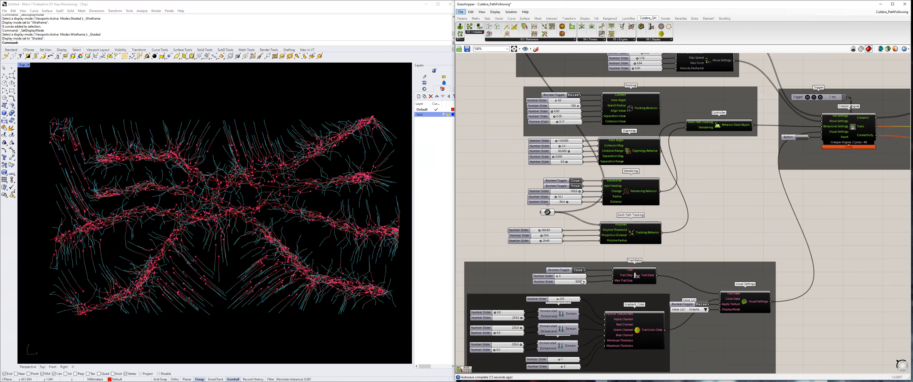
drag(584, 282, 515, 283)
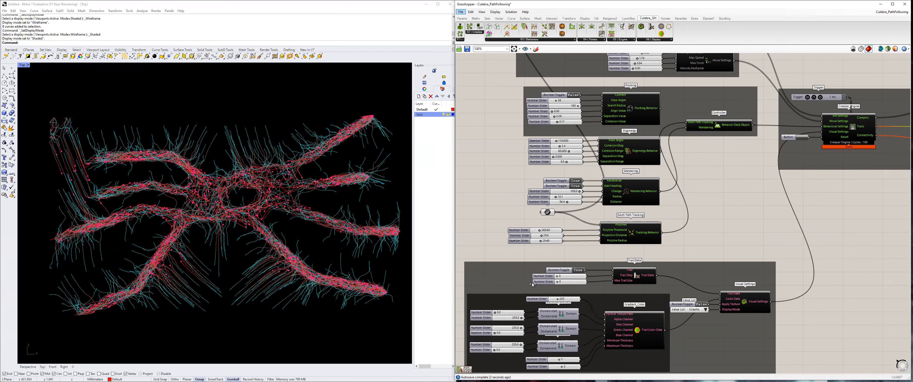
drag(595, 284, 523, 285)
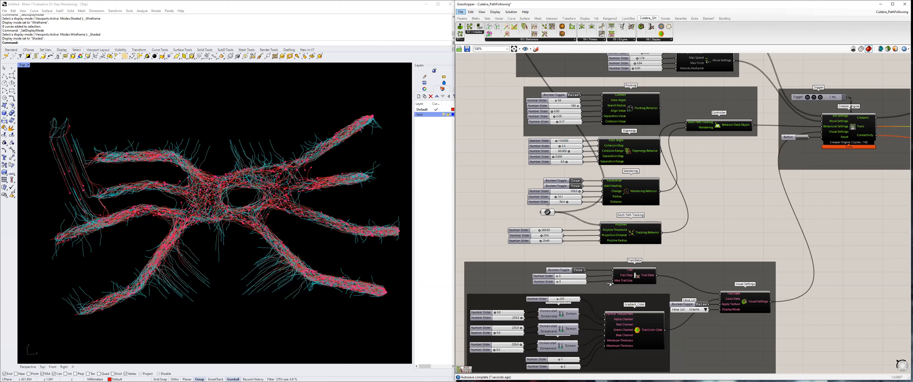
drag(552, 286, 591, 287)
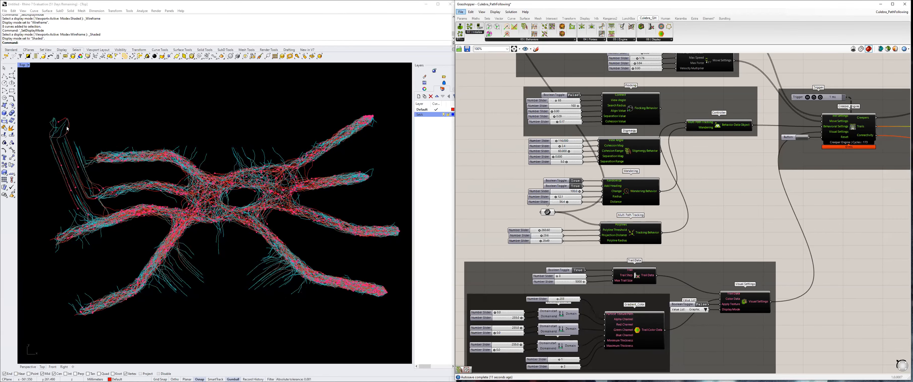
Set the Polyline Threshold of Multi Path Tracking to about 600.18 while the simulation runs.
scroll(56, 129, up, 3)
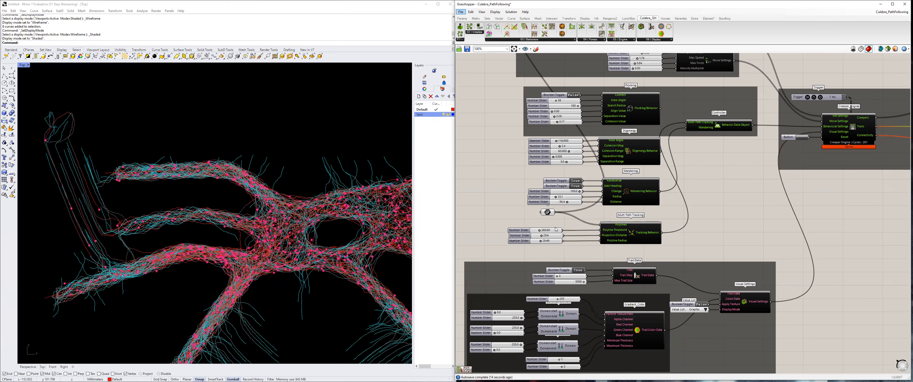
scroll(556, 230, up, 3)
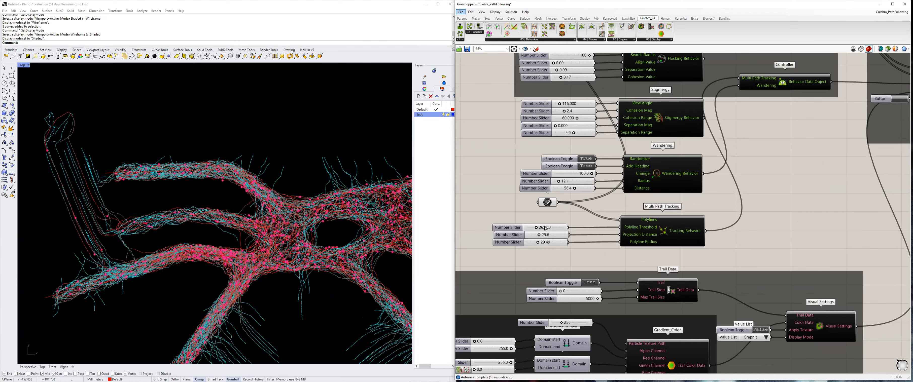
drag(536, 228, 550, 228)
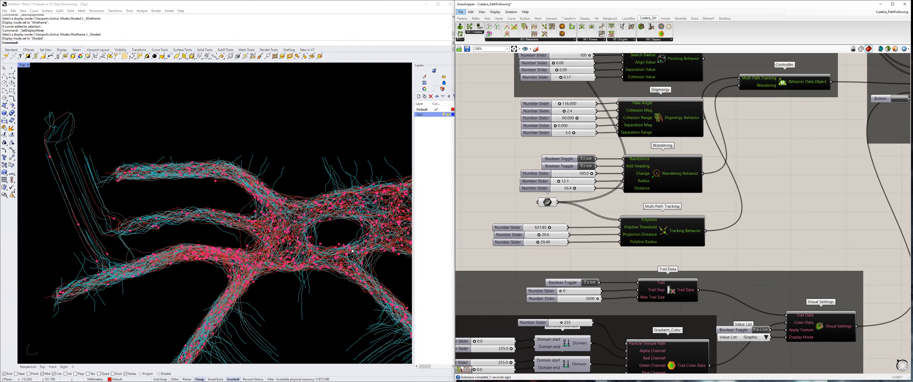
scroll(203, 224, down, 2)
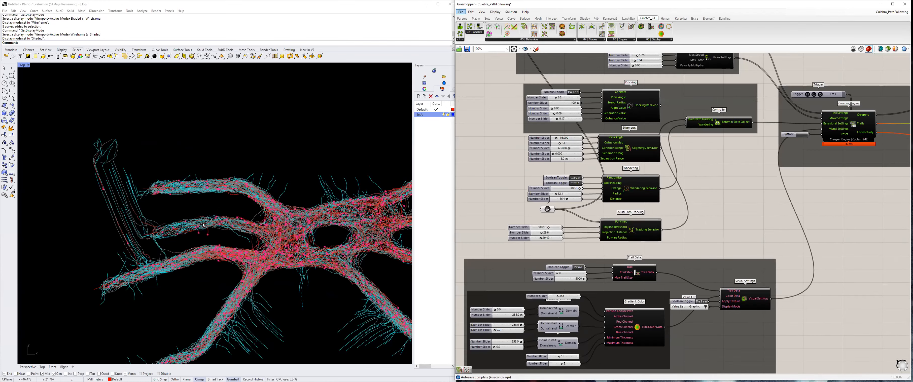
scroll(203, 223, down, 3)
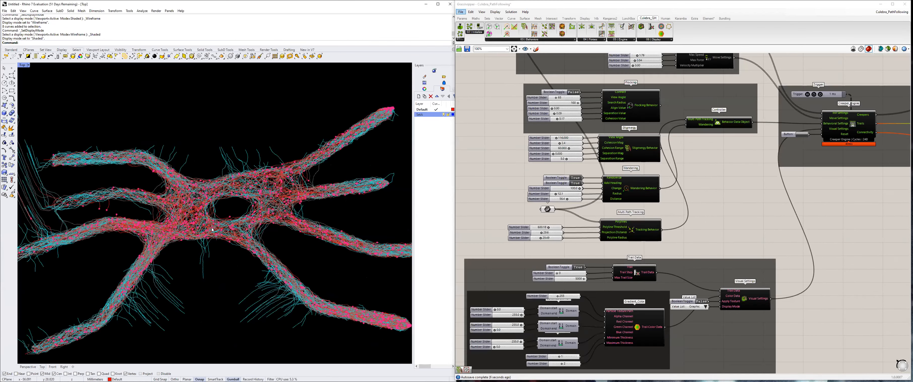
Pause the simulation trigger and compare the current trails with the blue baked curves.
click(808, 95)
scroll(244, 240, down, 6)
right_drag(232, 175, 233, 104)
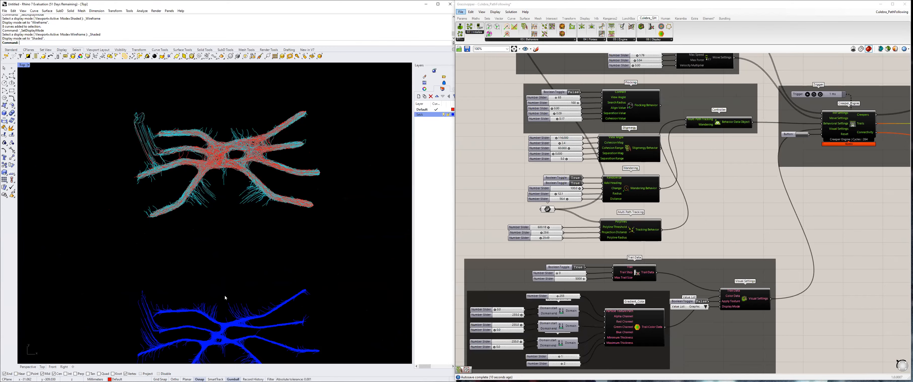
right_drag(224, 295, 227, 250)
scroll(210, 179, up, 4)
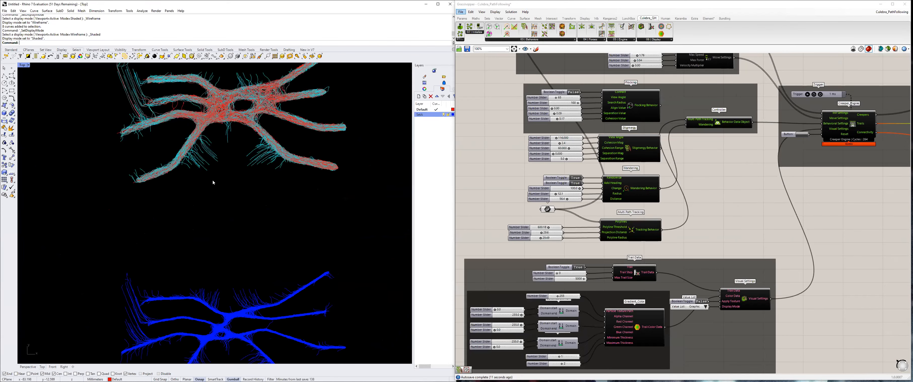
scroll(533, 236, up, 5)
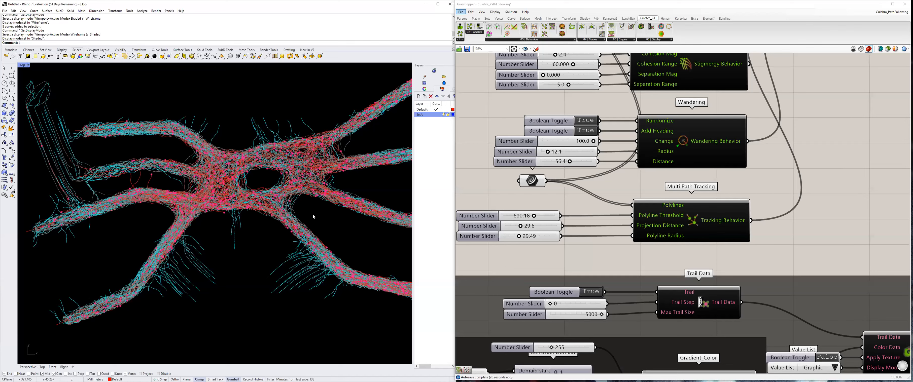
Place a Point Spawn component beside the spawn settings group and delete it again.
scroll(520, 167, down, 5)
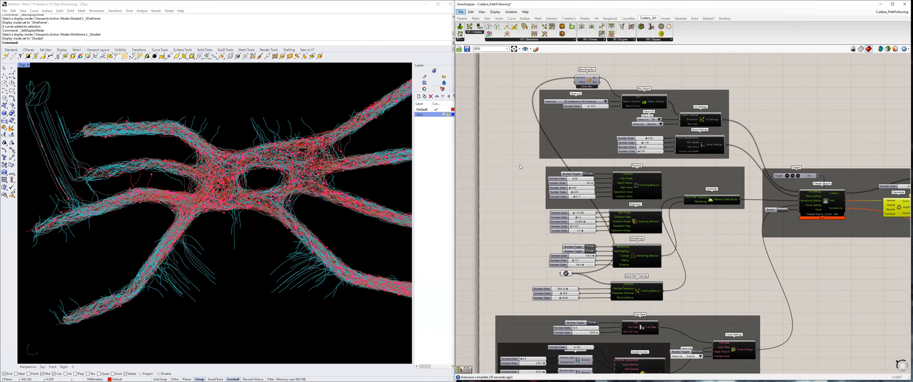
scroll(478, 60, up, 1)
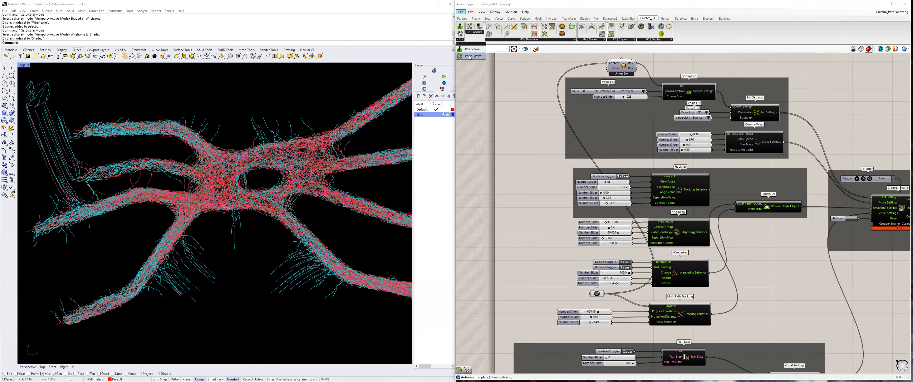
drag(460, 33, 508, 136)
scroll(524, 155, up, 1)
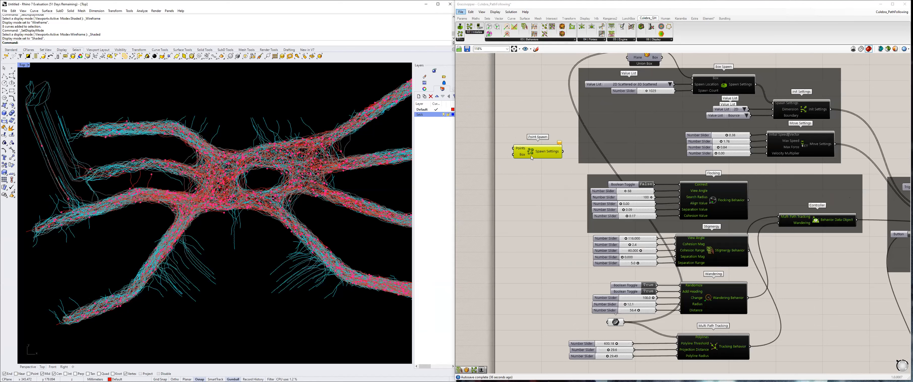
drag(537, 153, 537, 153)
key(Delete)
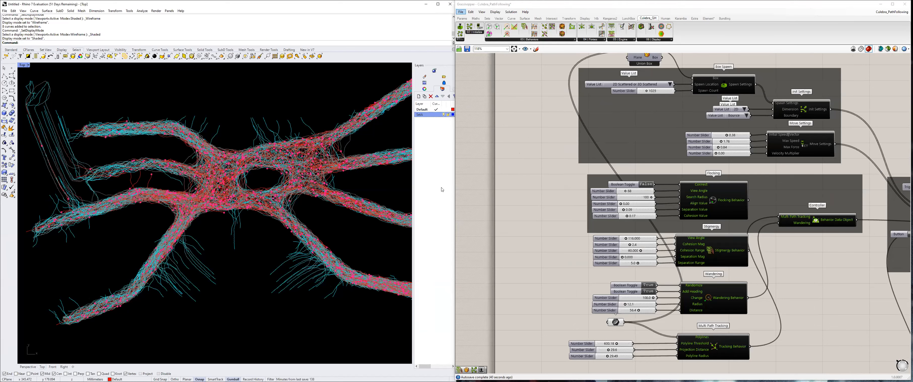
Examine the Box Spawn, movement and behavior settings alongside the paused trails in the viewport.
scroll(586, 128, down, 2)
scroll(716, 107, up, 3)
right_drag(716, 107, 662, 116)
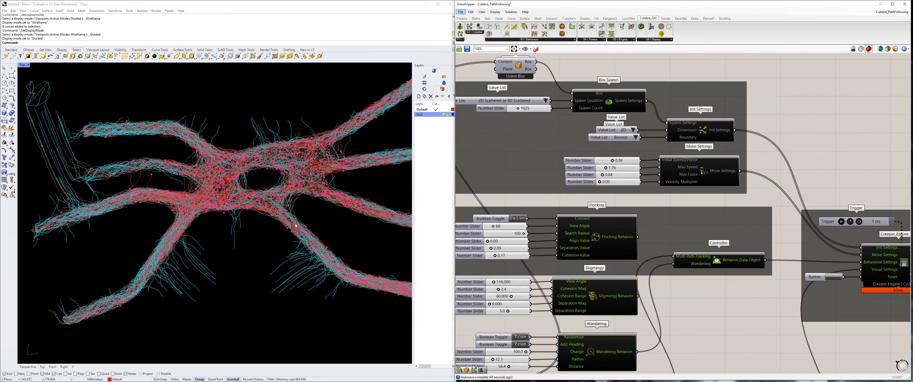
scroll(200, 221, down, 3)
scroll(193, 215, up, 3)
scroll(205, 210, down, 3)
scroll(206, 210, up, 3)
scroll(554, 188, down, 4)
Switch the Display Mode of Visual Settings away from Graphic to feed the trails into the Interpolate component.
right_drag(830, 270, 675, 158)
scroll(584, 208, up, 1)
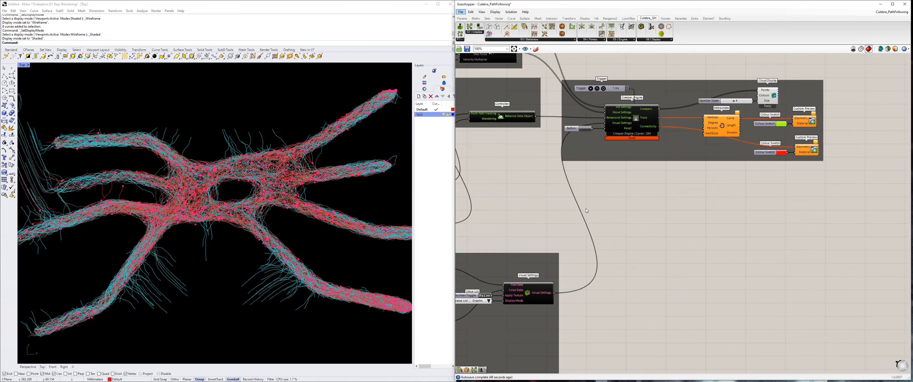
right_drag(592, 217, 667, 185)
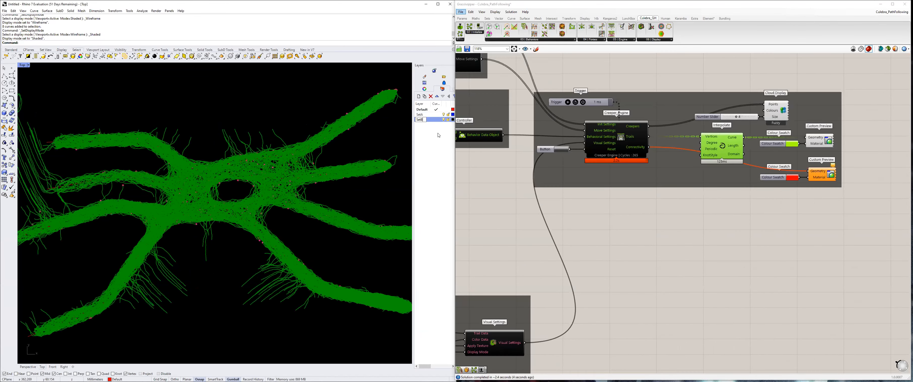
Name the new Rhino layer SetB and set its layer colour to orange.
key(Return)
click(452, 115)
click(576, 149)
drag(570, 169, 603, 166)
click(613, 165)
drag(604, 194, 567, 156)
click(638, 238)
Bake the Interpolate curves to the SetB layer with the colour set by layer.
right_click(721, 145)
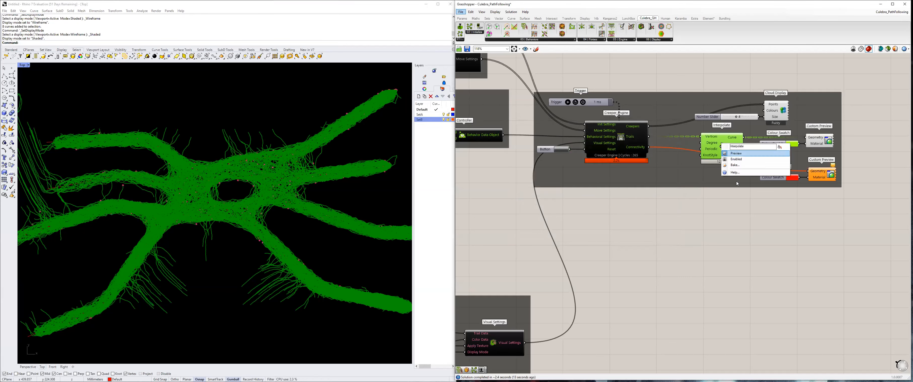
click(737, 173)
click(733, 133)
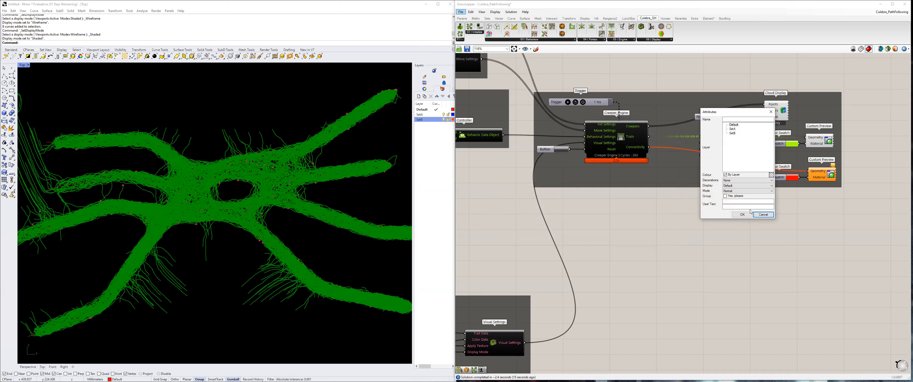
click(741, 215)
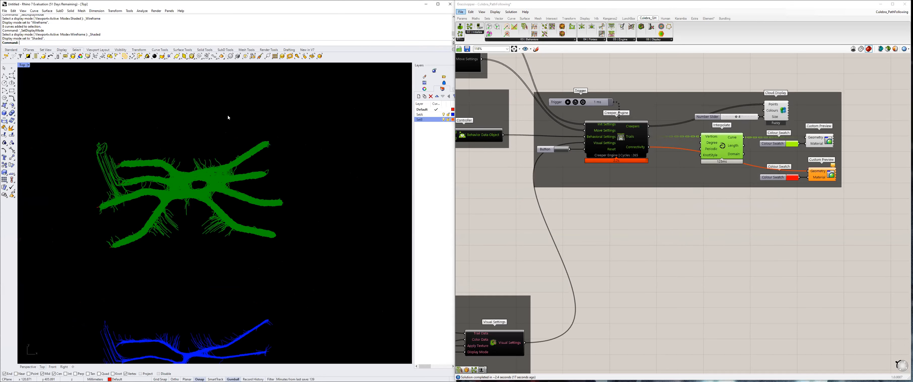
Select the last baked curves with SelLast and move them straight down below the blue set.
text(SelLast)
key(Return)
scroll(263, 172, down, 4)
text(M)
key(Return)
click(322, 180)
text(1)
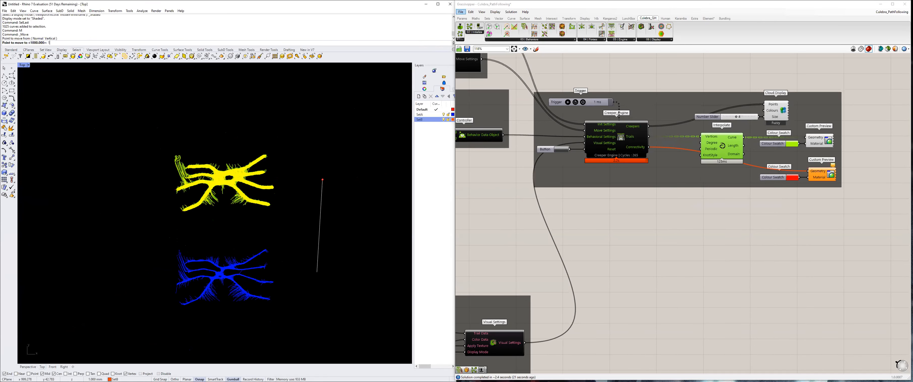
key(BackSpace)
shift+right_drag(330, 275, 318, 228)
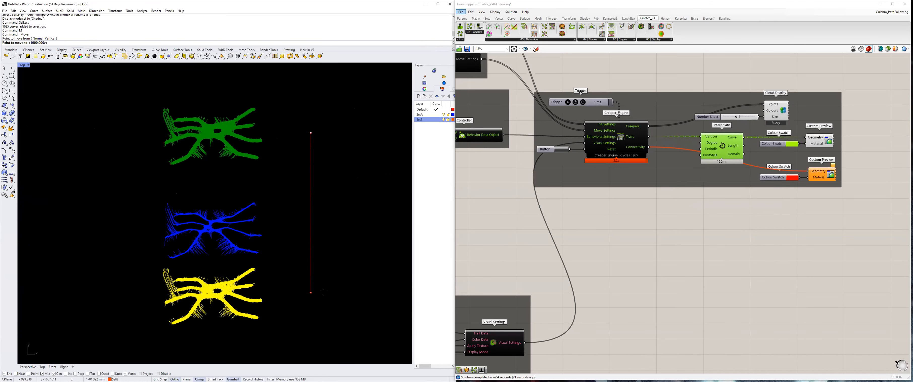
click(324, 292)
key(Escape)
Compare the orange baked trail network with the blue one in the top view.
scroll(213, 294, up, 3)
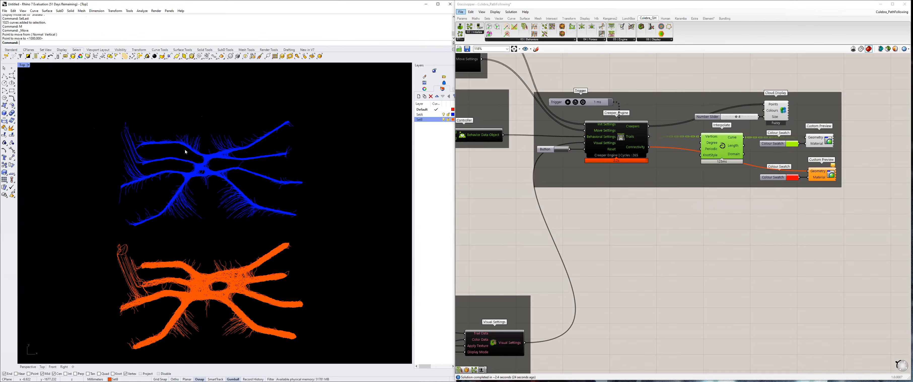
scroll(196, 184, up, 4)
right_drag(197, 200, 130, 254)
scroll(197, 200, down, 4)
scroll(204, 160, down, 7)
scroll(211, 198, up, 5)
scroll(196, 216, up, 4)
Set the Display Mode of Visual Settings to Graphic.
right_drag(660, 210, 663, 248)
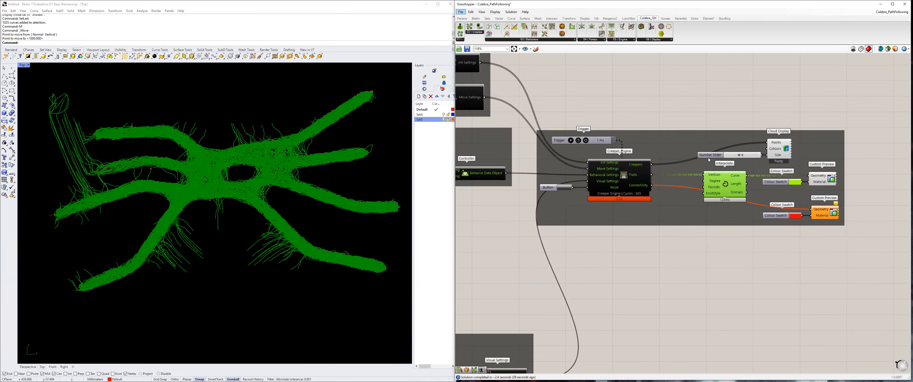
right_drag(504, 340, 627, 219)
scroll(576, 278, up, 1)
click(567, 271)
click(581, 281)
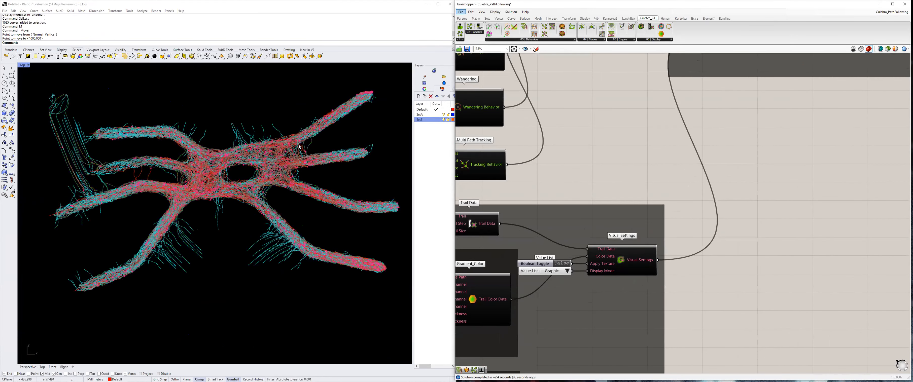
Reset the Creeper Engine to respawn the agents around the guide curves.
scroll(257, 215, down, 3)
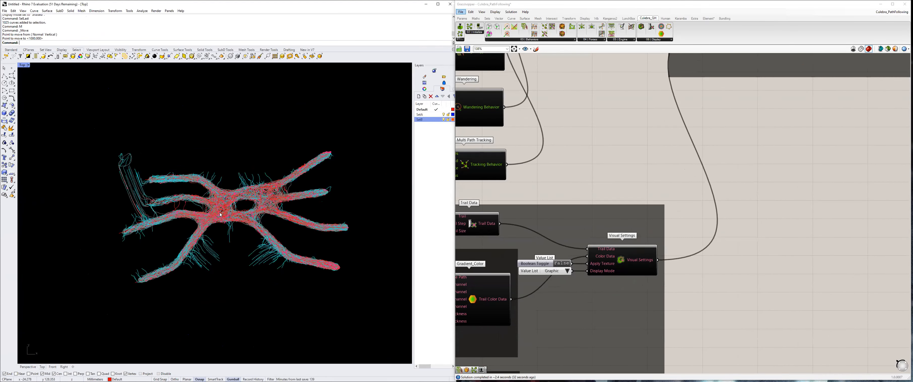
scroll(220, 215, up, 7)
scroll(220, 212, down, 5)
right_drag(700, 88, 743, 185)
scroll(742, 171, down, 1)
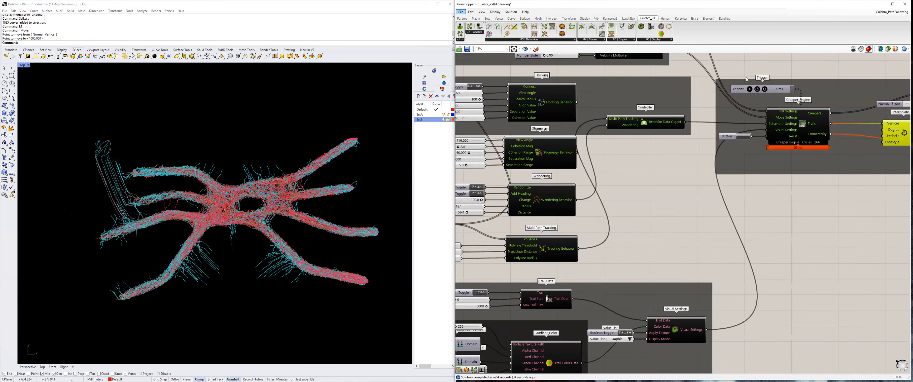
scroll(750, 127, up, 2)
click(741, 140)
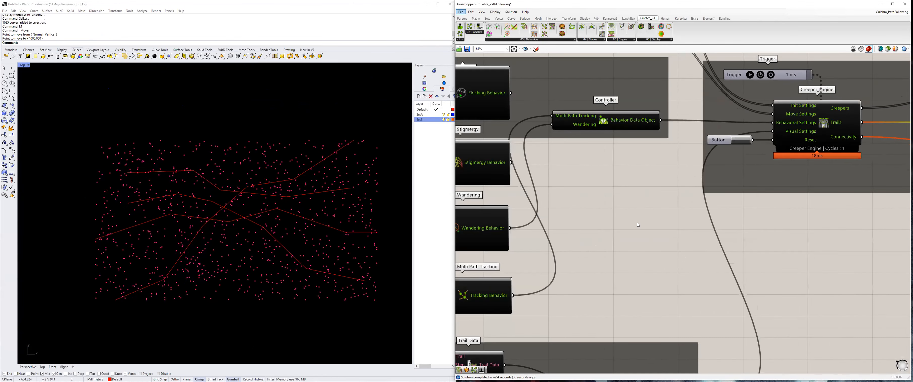
right_drag(637, 223, 760, 206)
scroll(227, 222, down, 3)
scroll(211, 235, down, 1)
right_drag(210, 237, 200, 242)
scroll(680, 194, down, 4)
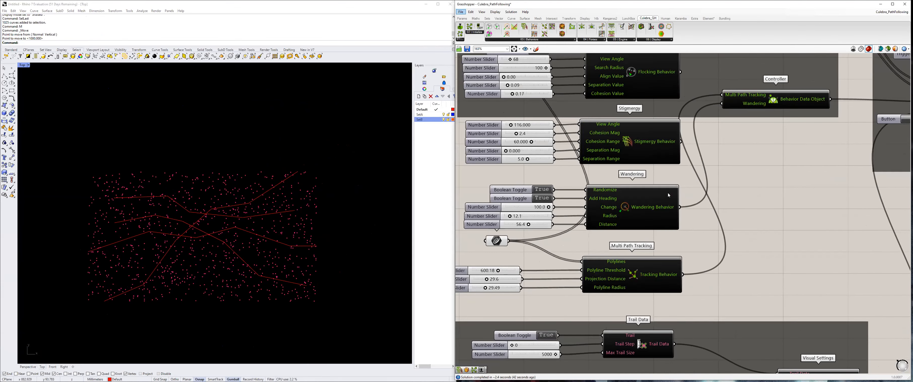
Move the visual settings group down to free space below Multi Path Tracking, and save the definition.
scroll(626, 224, up, 3)
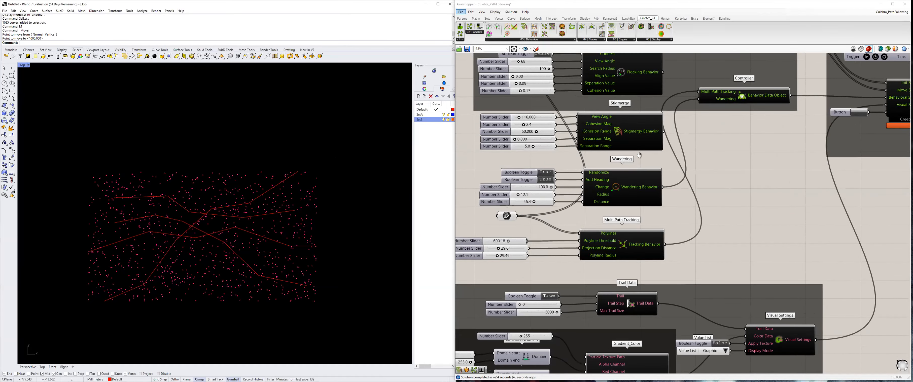
scroll(622, 189, down, 3)
scroll(624, 183, down, 3)
click(675, 254)
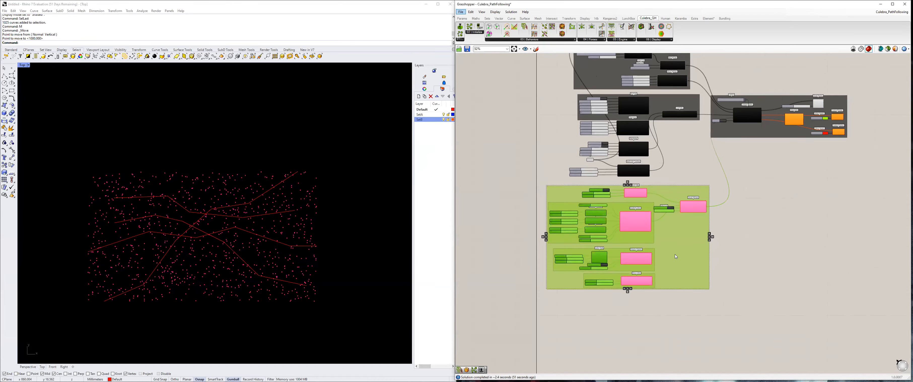
drag(675, 254, 671, 281)
click(647, 185)
scroll(630, 179, up, 3)
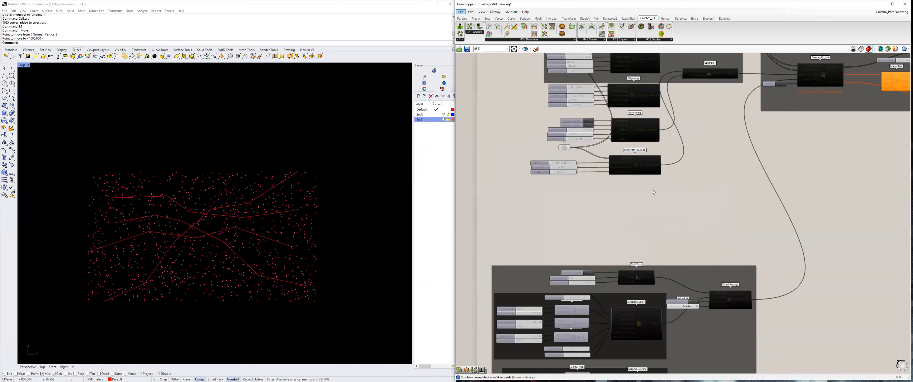
key(ctrl+s)
Add a Weaving Wandering behavior component and align it directly below Multi Path Tracking.
click(570, 40)
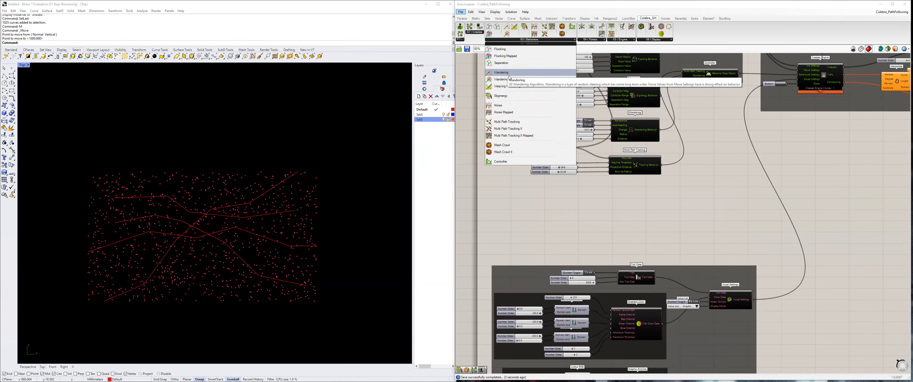
drag(498, 87, 609, 203)
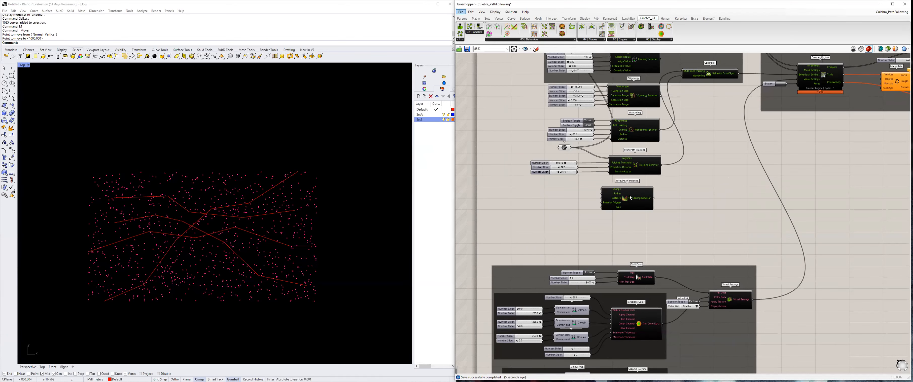
scroll(632, 207, up, 3)
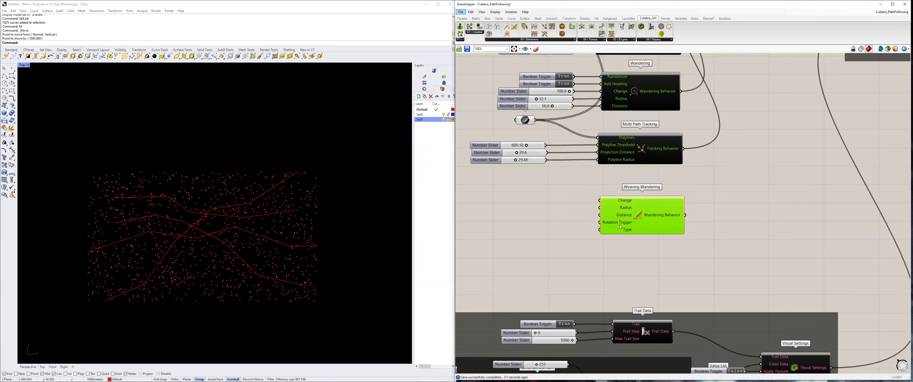
mouse_move(619, 224)
drag(640, 210, 639, 200)
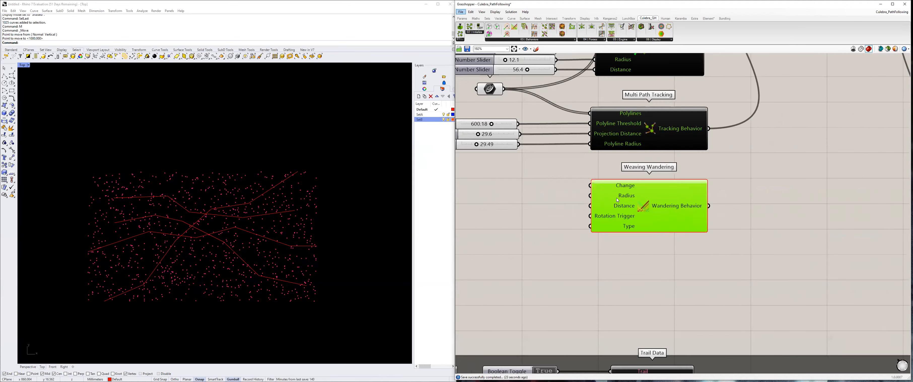
scroll(195, 236, up, 4)
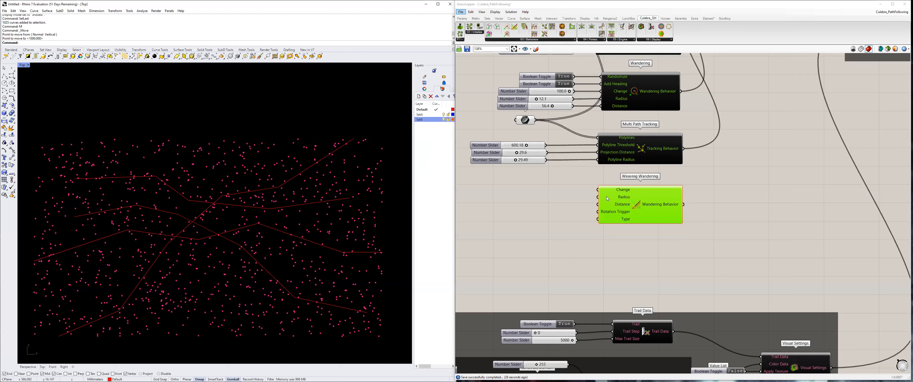
Feed the Weaving Wandering component's Change input from a 100.0 number slider and its Radius input from a 20.0 slider.
double_click(548, 191)
text(100.0)
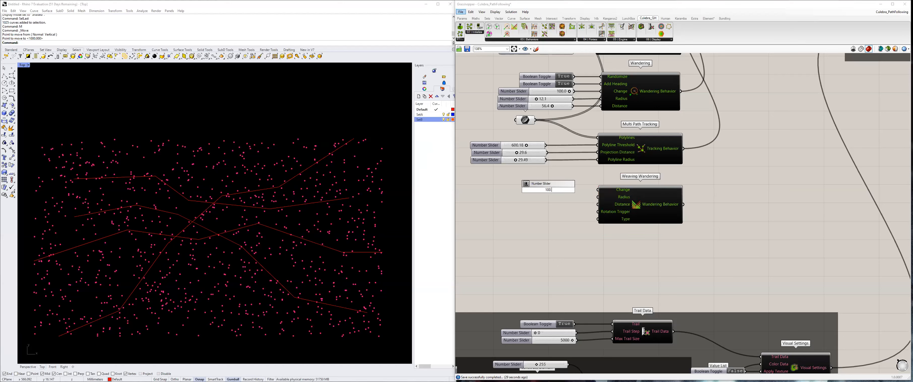
key(Return)
drag(599, 190, 587, 190)
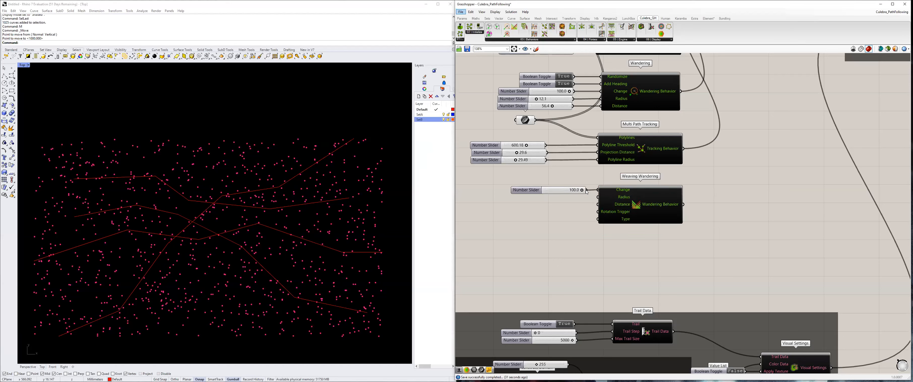
double_click(563, 204)
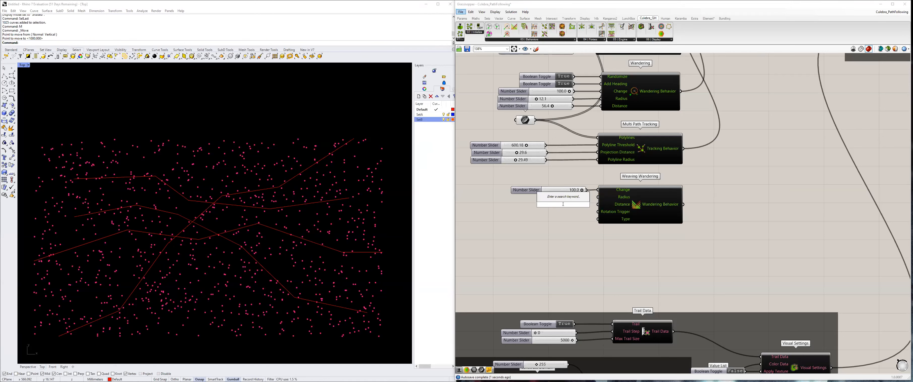
text(20.0)
key(Return)
drag(544, 204, 534, 197)
drag(599, 198, 588, 197)
click(612, 203)
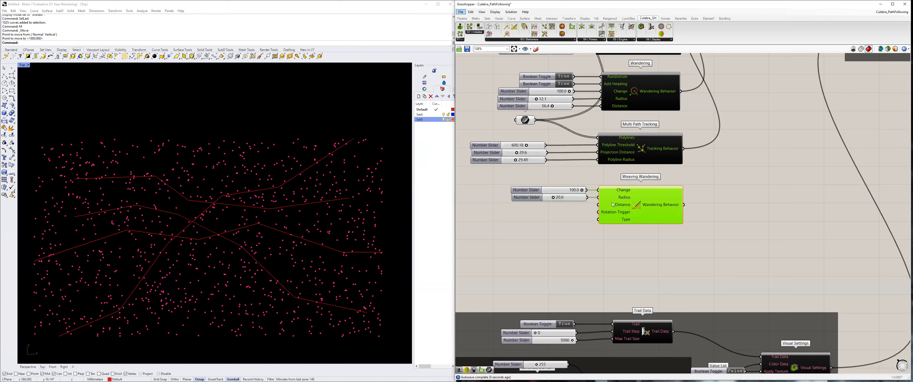
Feed the Weaving Wandering component's Distance input from a 15.0 number slider and its Rotation Trigger input from a 6.00 slider.
double_click(552, 219)
text(15.)
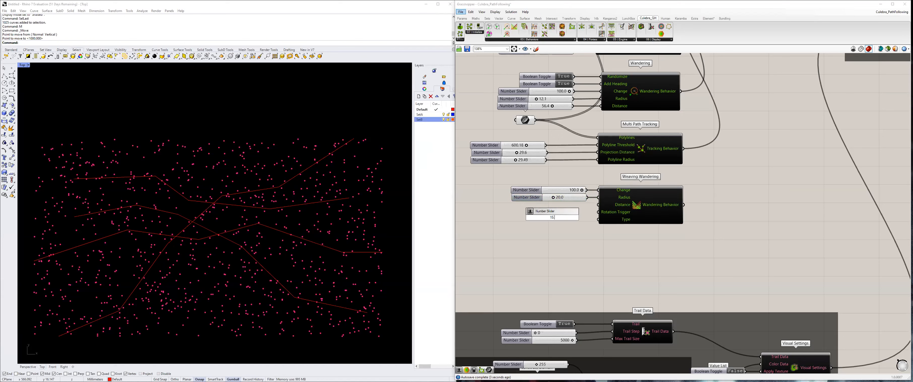
text(0)
key(Return)
drag(577, 215, 598, 205)
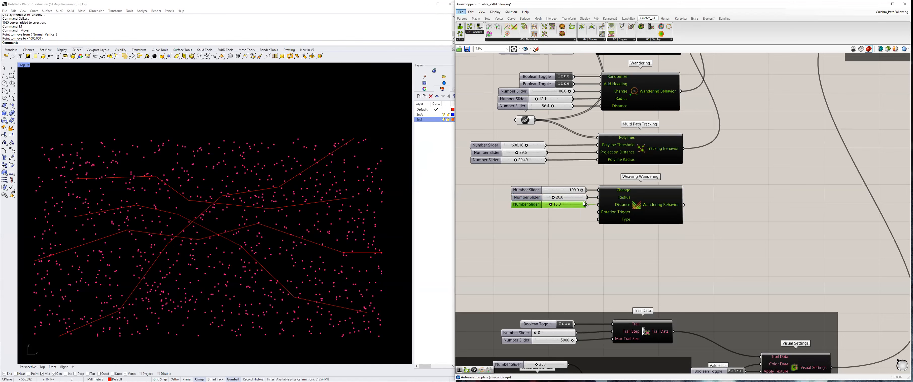
double_click(560, 217)
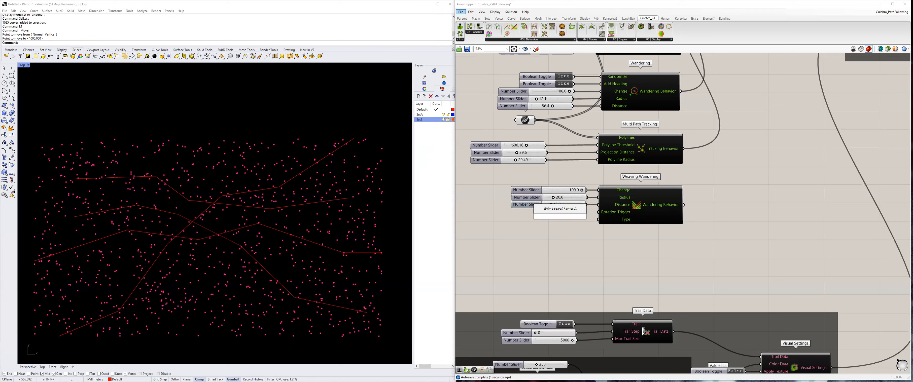
text(6.0)
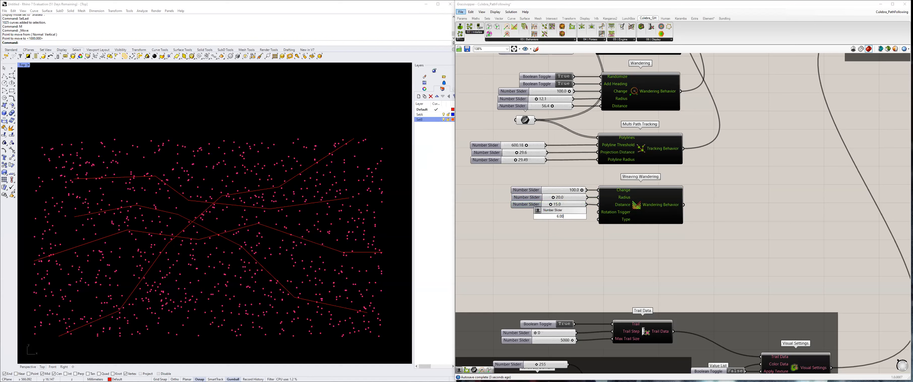
key(Return)
mouse_move(589, 217)
mouse_down()
mouse_move(578, 214)
mouse_move(599, 212)
mouse_up()
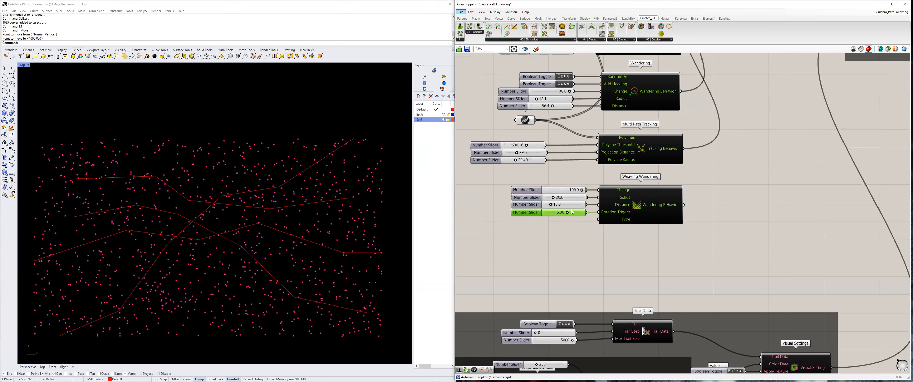
Add a Value List component below the Weaving Wandering sliders.
scroll(572, 215, up, 1)
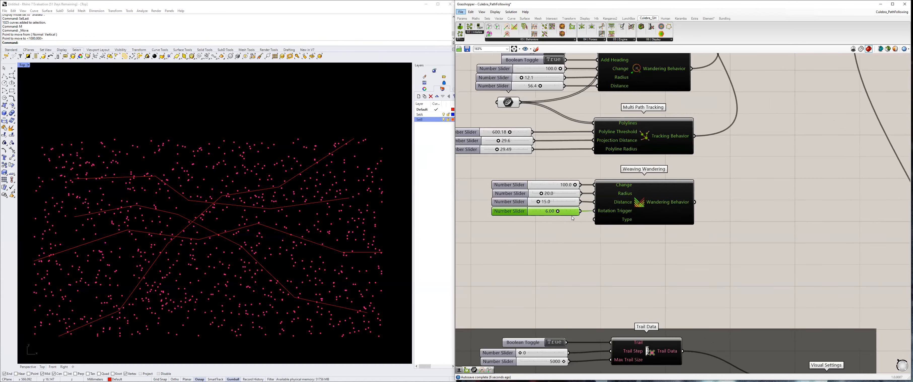
right_drag(628, 213, 649, 212)
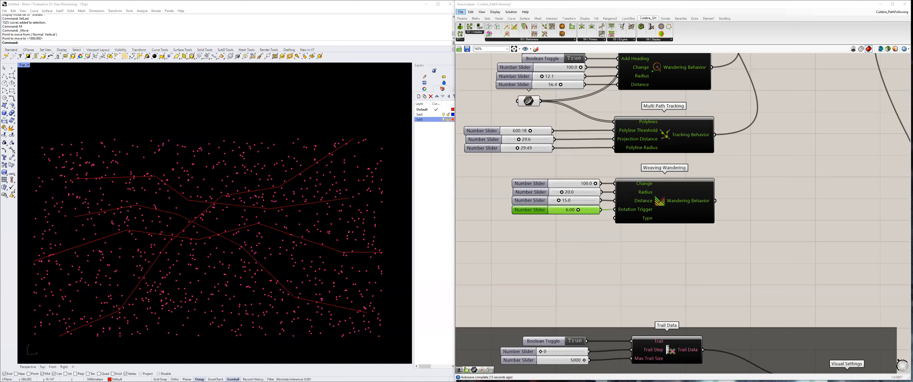
click(563, 235)
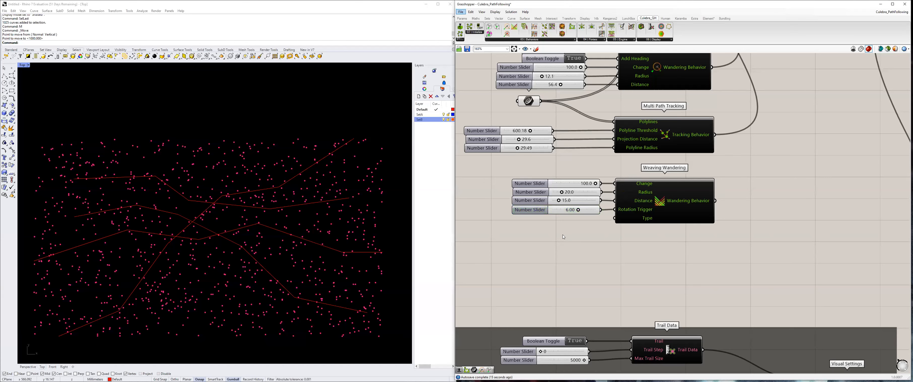
double_click(564, 237)
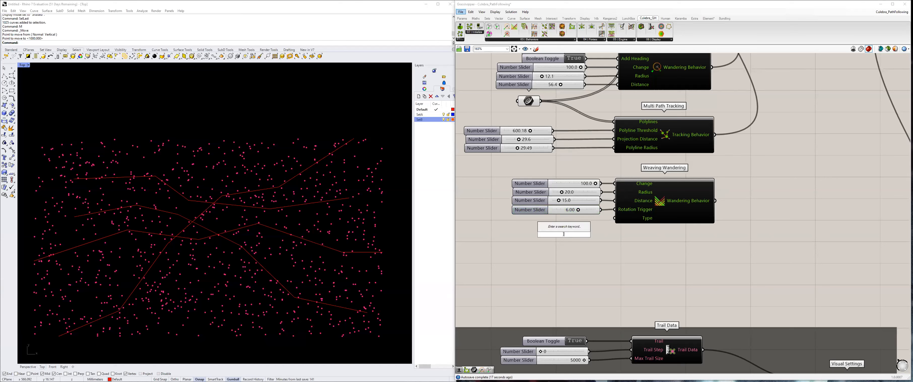
text(value)
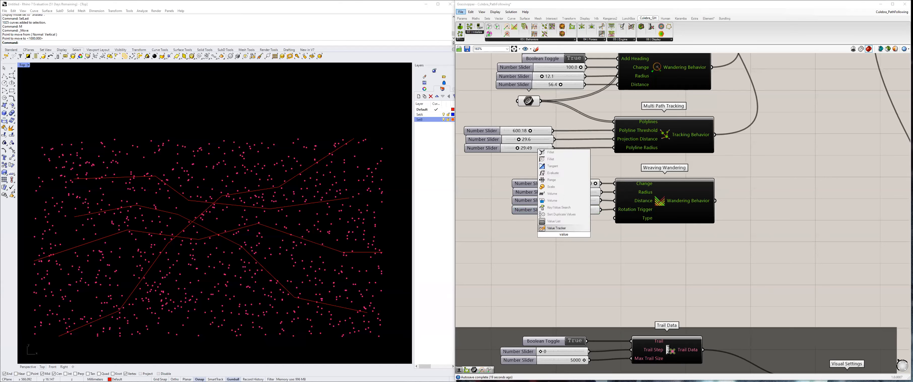
key(Up)
key(Return)
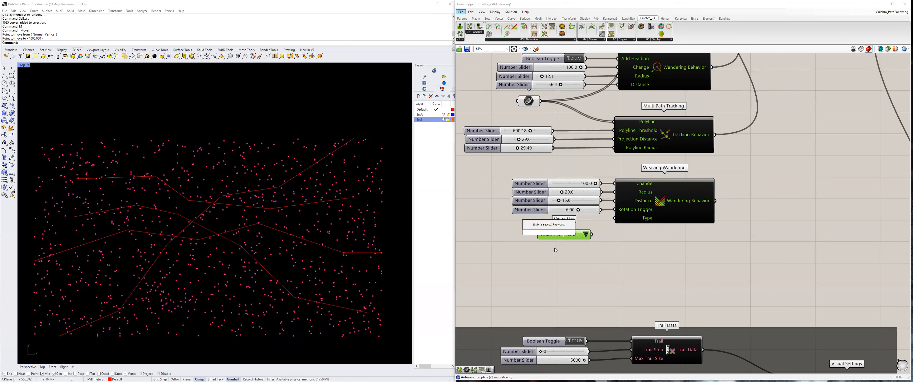
Open the new Value List's constants for editing and define the first entry as "Type A 2D/3D" = 0.
double_click(549, 234)
double_click(512, 206)
text(2   = 1)
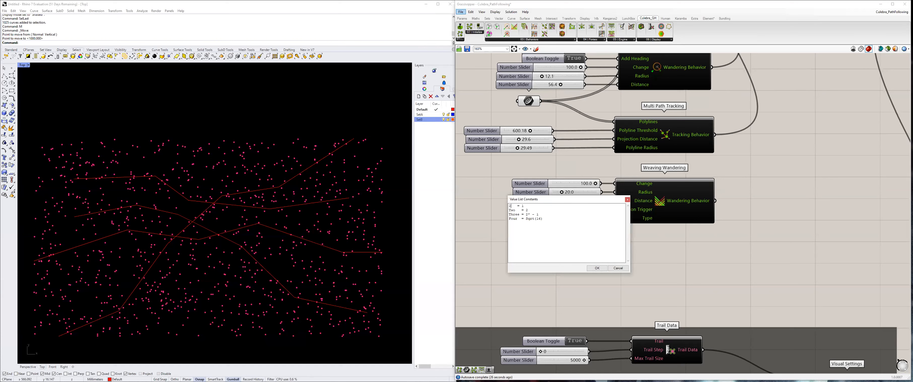
text(D)
key(BackSpace)
text(/3D)
double_click(529, 210)
text(1)
key(BackSpace)
key(shift+Home)
key(BackSpace)
Define the remaining Value List entries as "Type B 3D" = 1 and "Type C 3D" = 2, and connect the list to the Weaving Wandering Type input.
double_click(511, 210)
text(Type A 2D/3D)
double_click(513, 214)
text(Type A 2D/3D)
click(521, 210)
key(BackSpace)
text(B)
click(521, 214)
key(BackSpace)
text(C)
drag(530, 214, 525, 210)
key(BackSpace)
key(BackSpace)
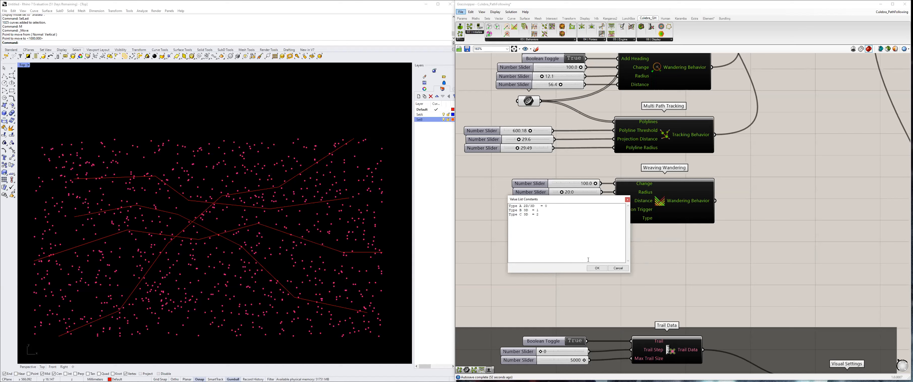
click(597, 268)
drag(571, 234, 615, 218)
click(600, 227)
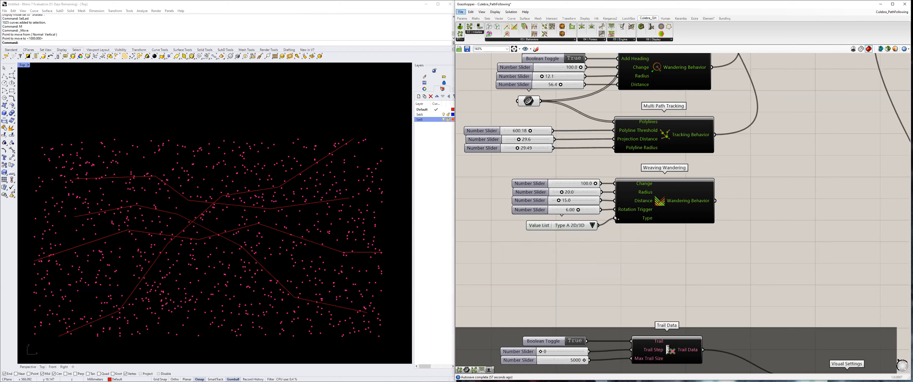
Replace the Wandering input on the Controller with a new one wired from the Weaving Wandering behavior.
scroll(626, 255, down, 4)
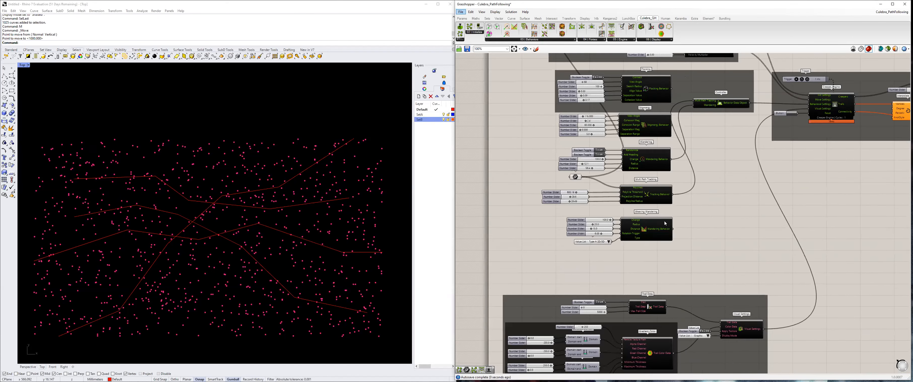
scroll(683, 103, up, 5)
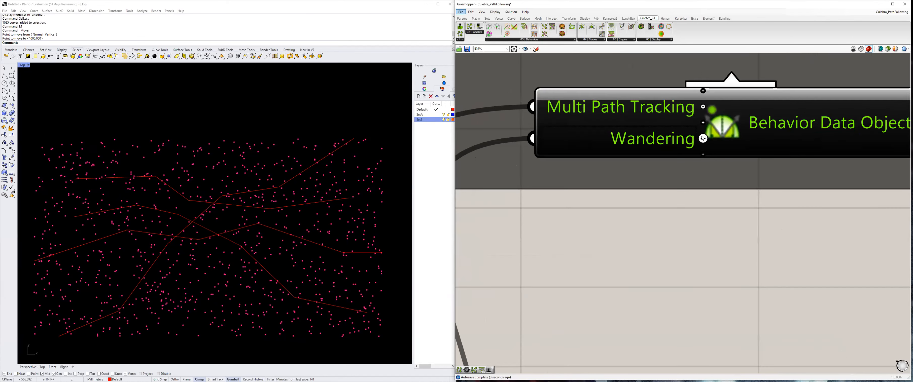
scroll(704, 153, up, 4)
click(706, 154)
scroll(702, 162, down, 9)
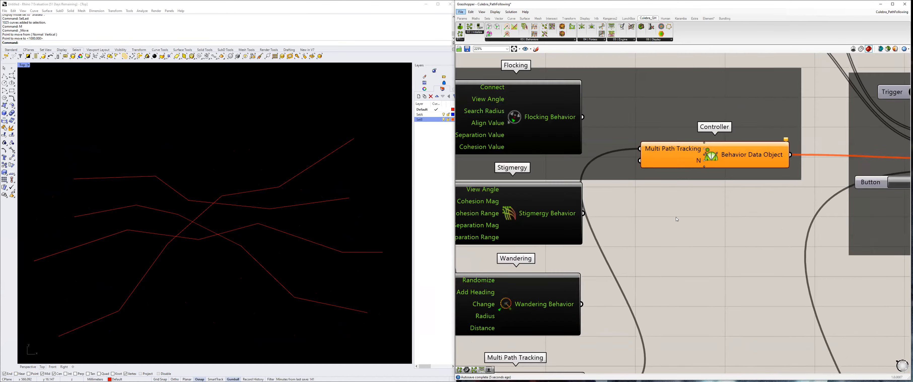
right_drag(632, 349, 640, 291)
drag(635, 302, 662, 131)
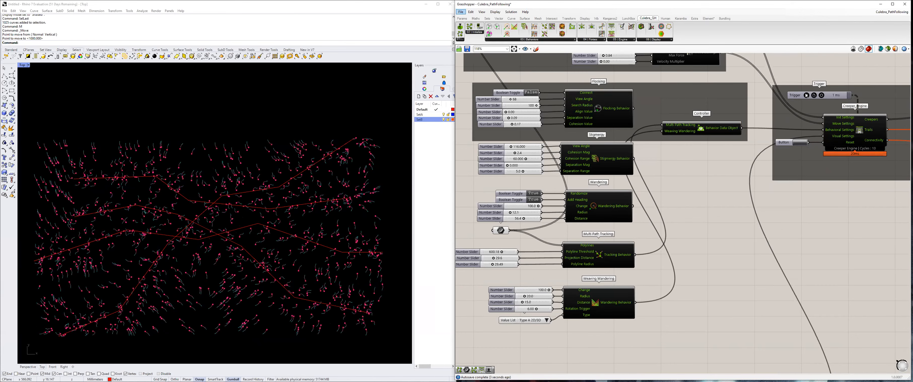
Clear the trails by setting the Max Trail Size of Trail Data to 0 and back to 5000.
scroll(255, 183, up, 6)
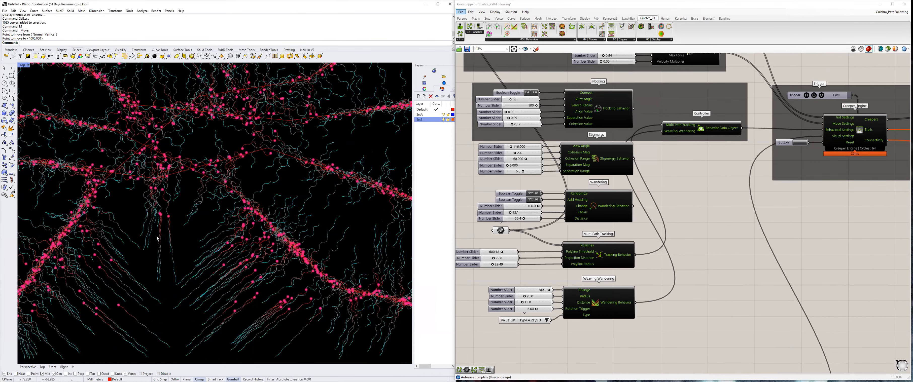
scroll(237, 279, down, 5)
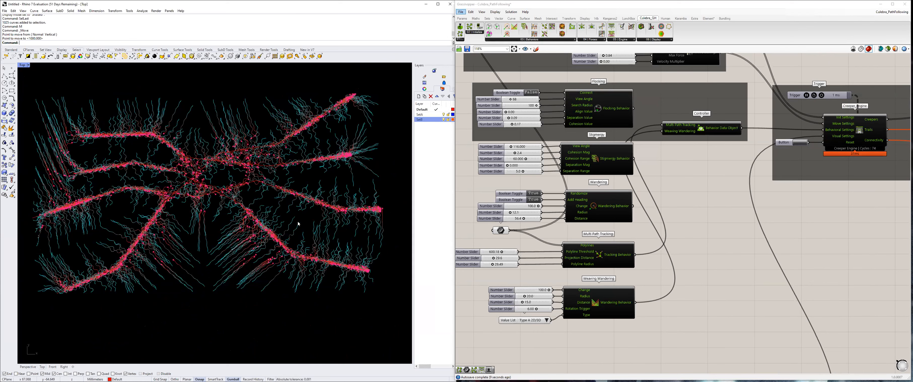
scroll(227, 210, up, 2)
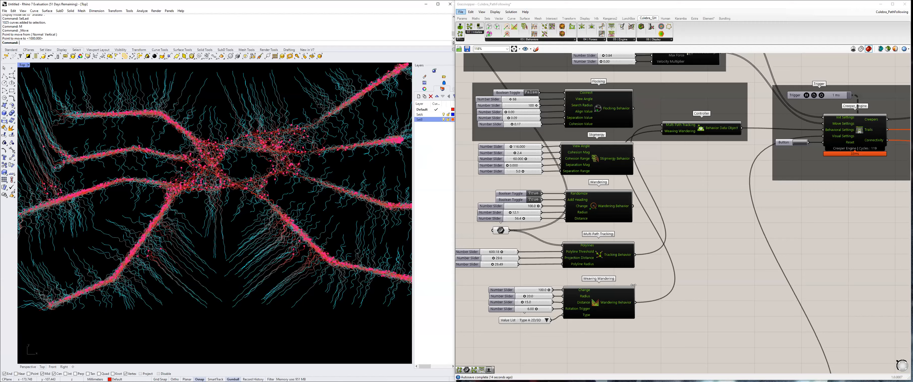
scroll(608, 289, down, 2)
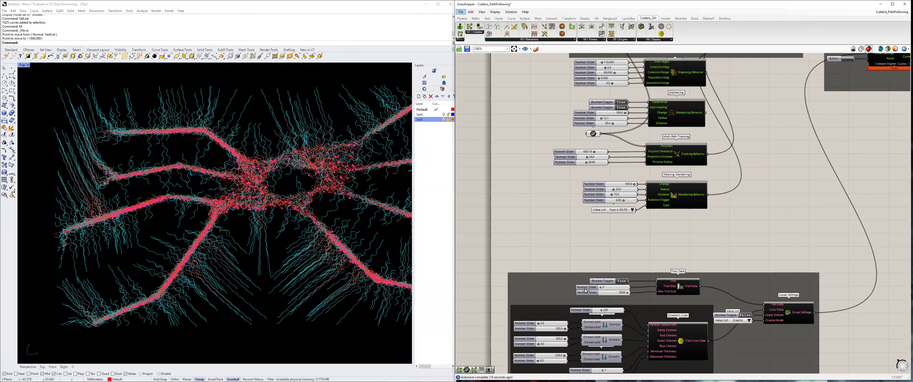
scroll(585, 290, up, 2)
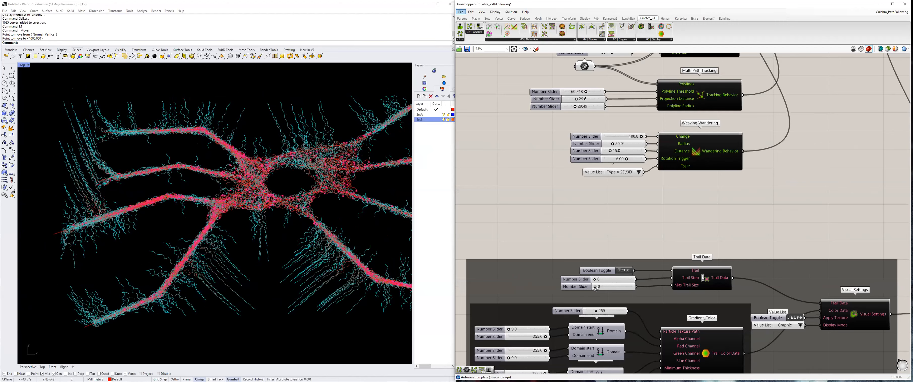
drag(595, 286, 632, 286)
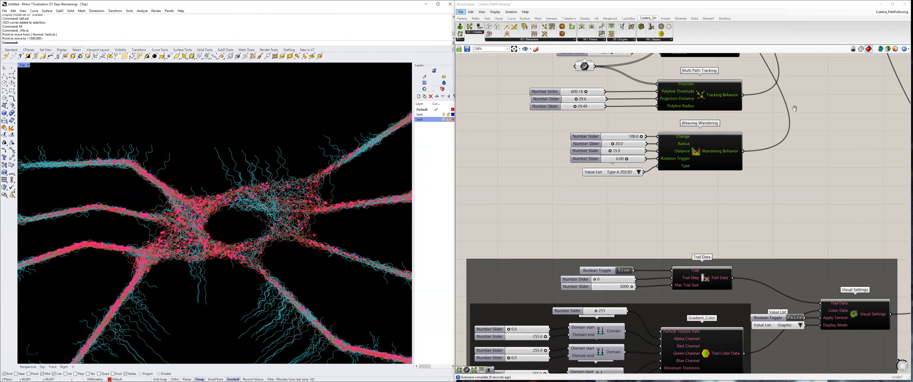
Examine how the weaving trails form along the guide curves and around their central crossing in the Top viewport.
scroll(798, 111, down, 3)
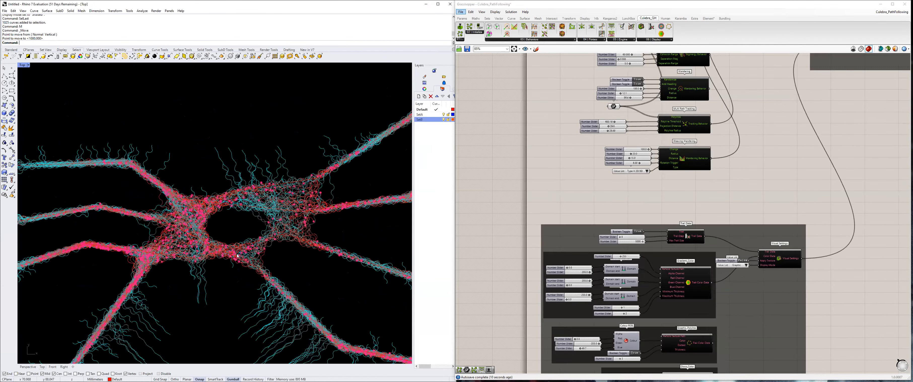
scroll(197, 229, up, 2)
right_drag(197, 229, 218, 216)
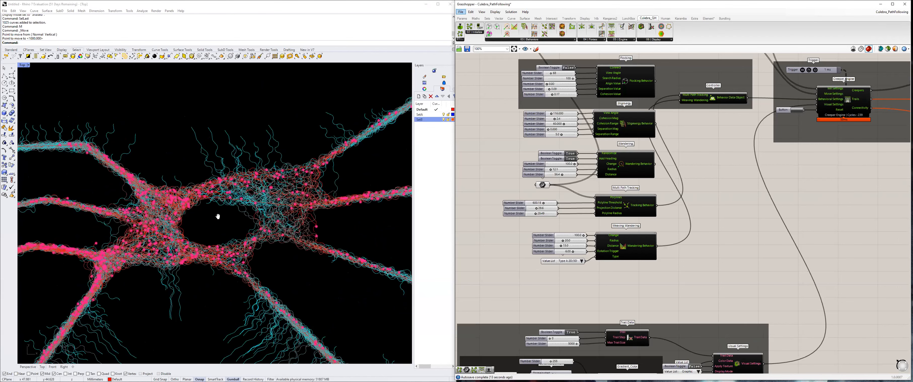
scroll(209, 219, down, 2)
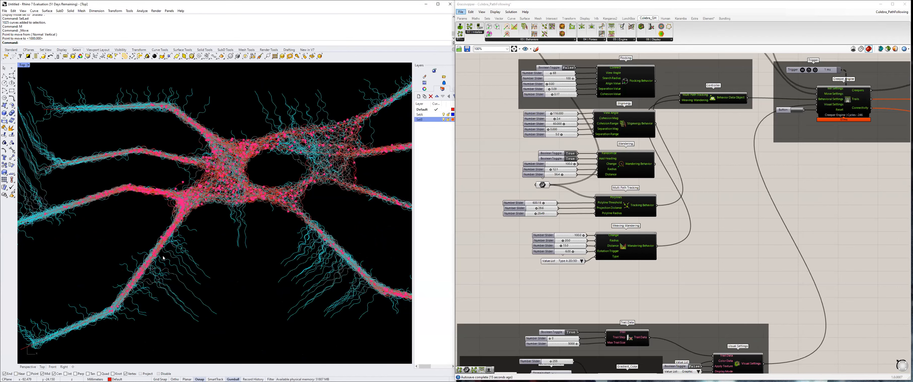
scroll(173, 254, down, 1)
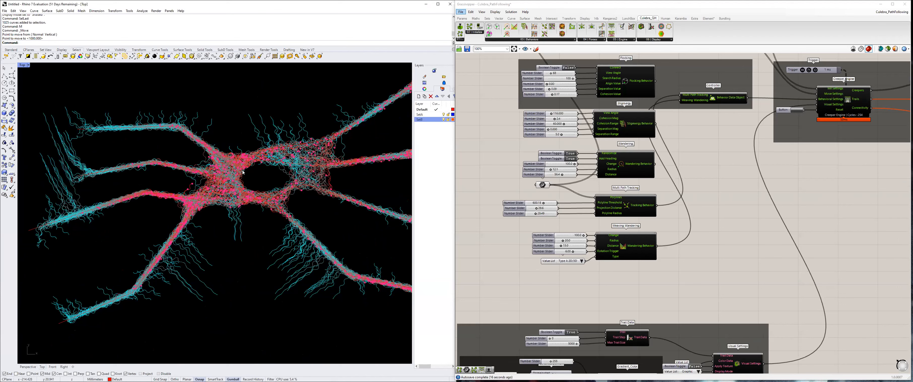
scroll(264, 204, up, 3)
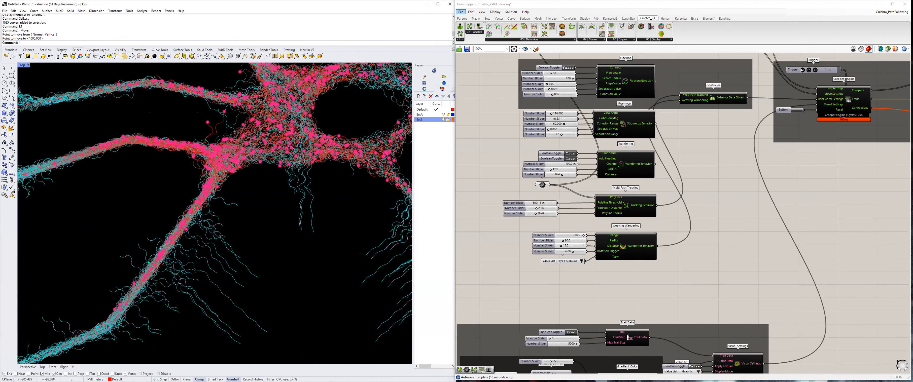
scroll(321, 179, down, 2)
scroll(264, 224, up, 2)
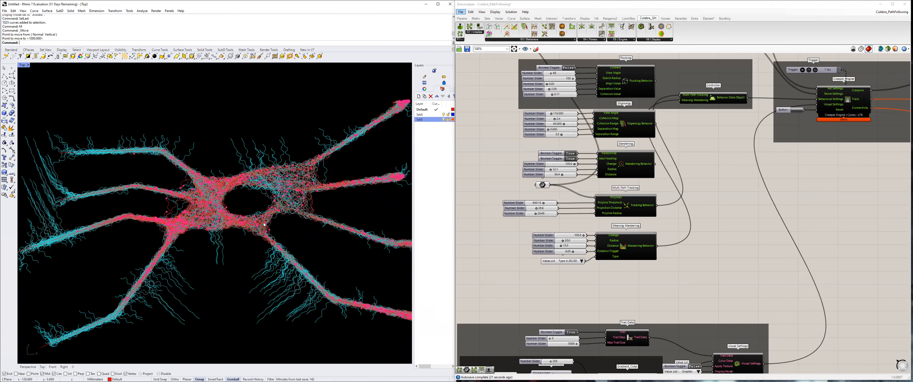
scroll(220, 197, down, 1)
scroll(222, 196, up, 1)
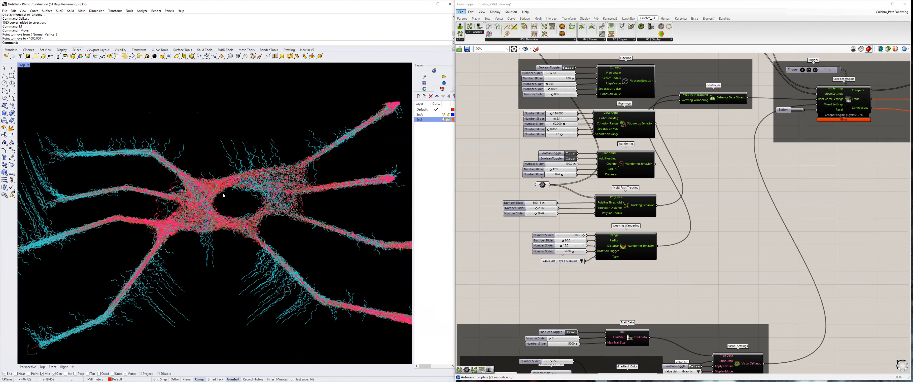
Move the Weaving Wandering component with its inputs closer beneath the Multi Path Tracking component.
scroll(224, 193, up, 1)
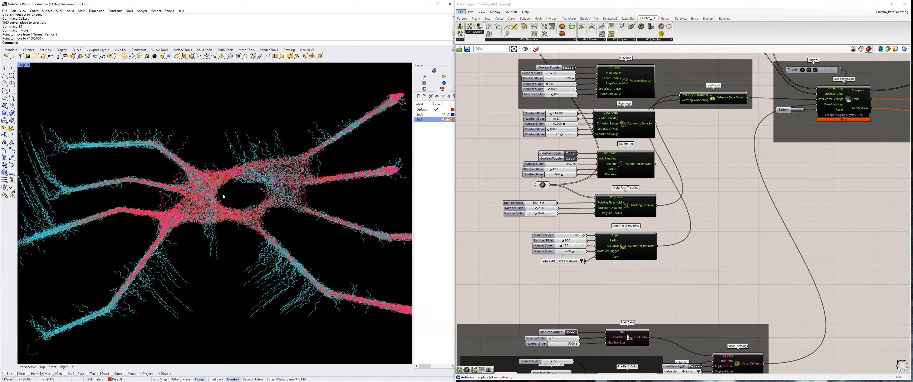
scroll(566, 259, up, 2)
click(567, 257)
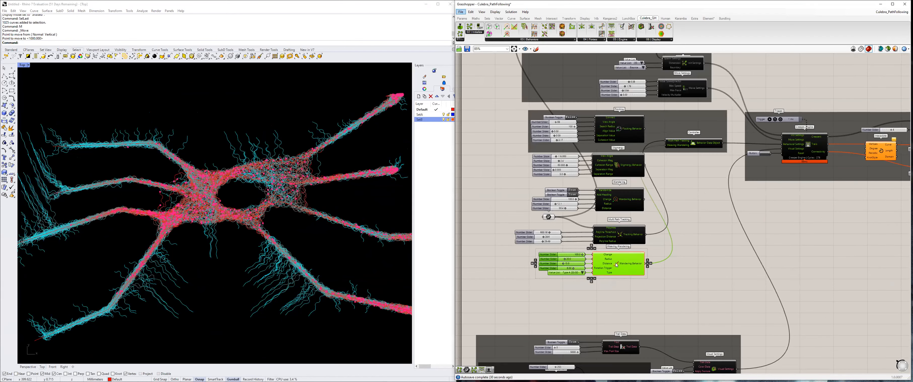
click(719, 204)
click(204, 253)
scroll(186, 217, down, 2)
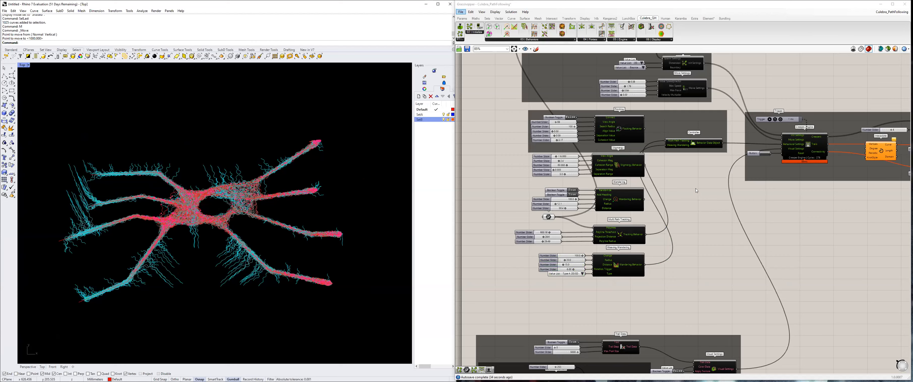
Replace the Weaving Wandering input on the Controller with a new one wired from the Wandering behavior.
scroll(696, 189, up, 3)
scroll(713, 138, up, 2)
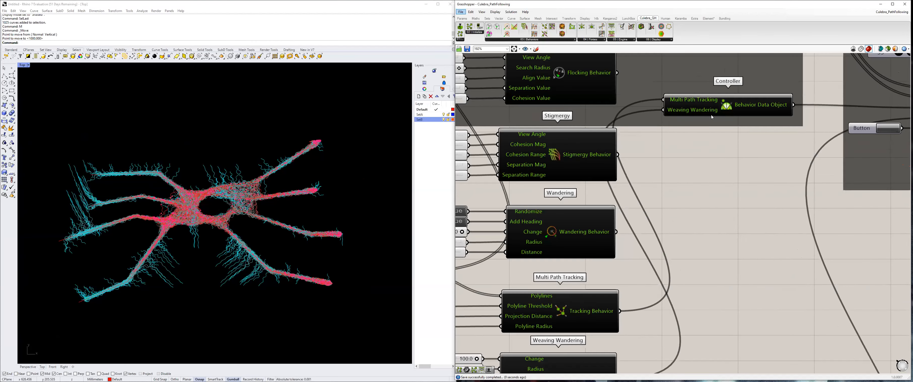
scroll(716, 114, up, 4)
click(715, 114)
scroll(688, 167, down, 6)
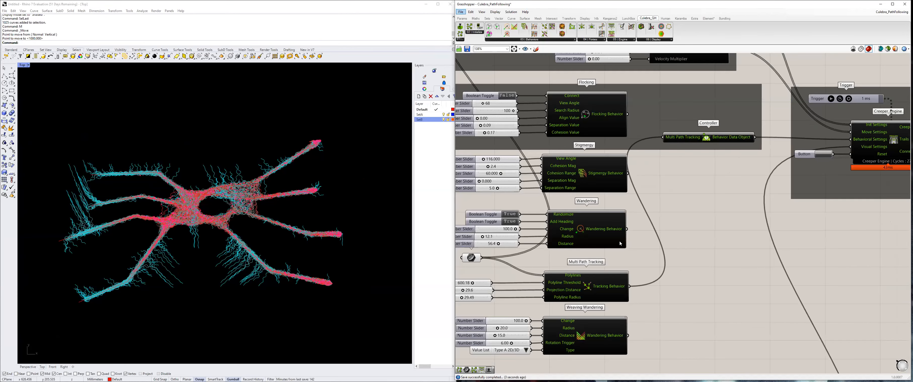
scroll(690, 163, up, 8)
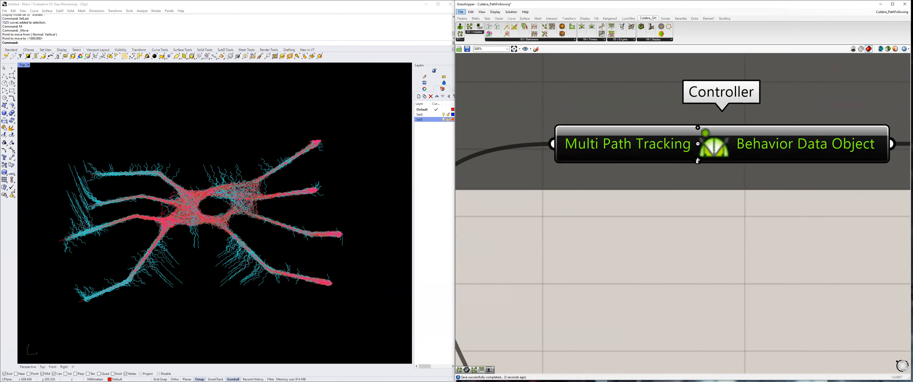
click(698, 170)
scroll(594, 266, down, 5)
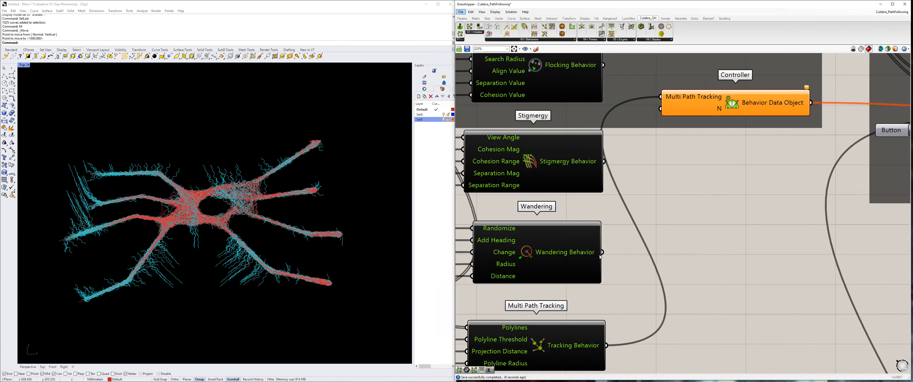
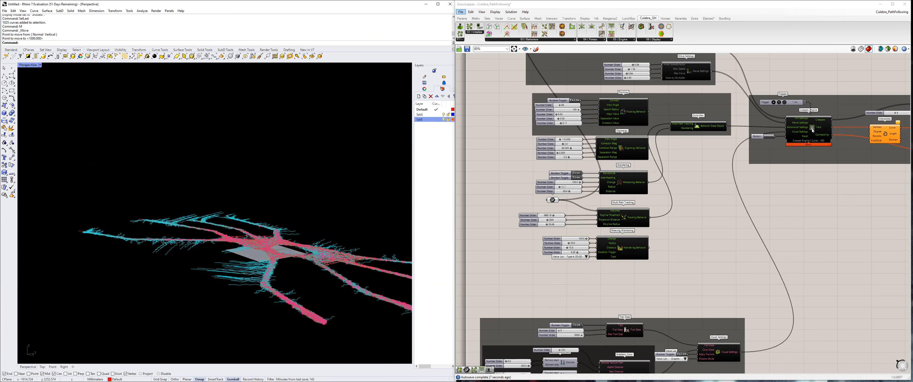
Turn off the Creeper Engine preview and raise the four guide curves above the base plane.
right_click(812, 130)
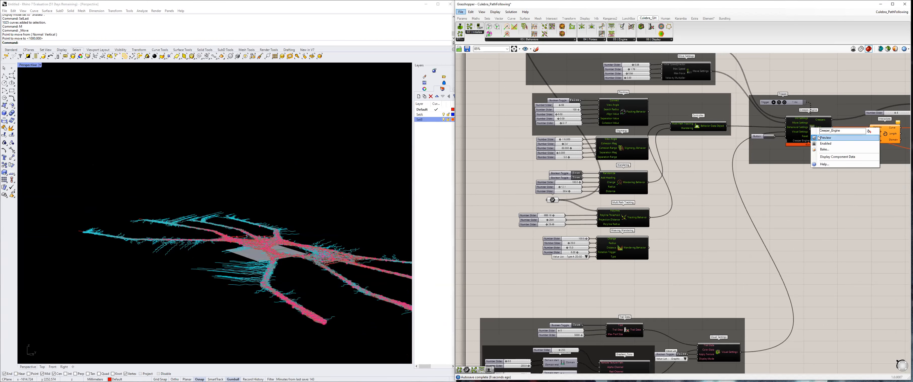
click(823, 138)
right_drag(276, 191, 215, 231)
click(167, 215)
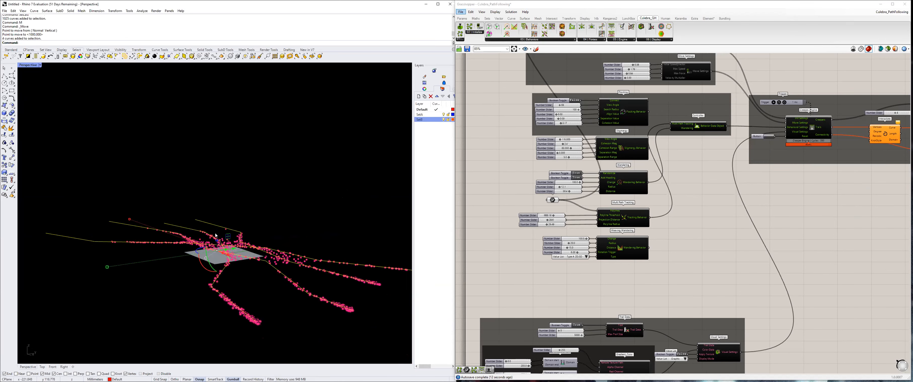
drag(215, 205, 215, 207)
right_drag(284, 184, 274, 191)
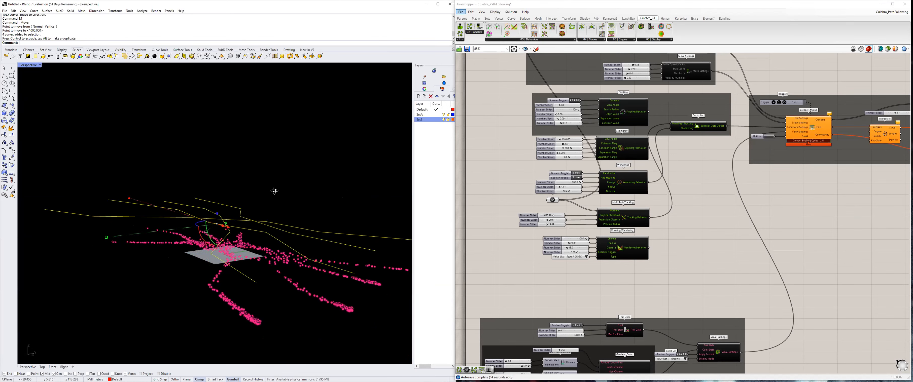
Show the control points of the four guide curves and raise a group of points near one end.
key(F10)
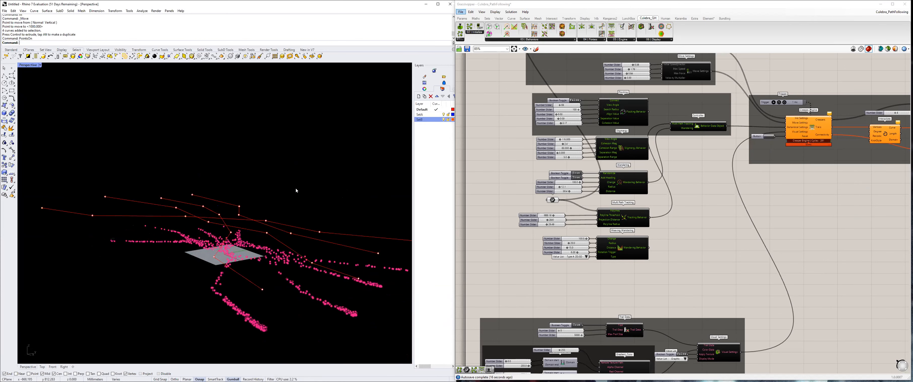
right_drag(254, 209, 239, 196)
scroll(239, 196, down, 2)
drag(271, 163, 351, 239)
drag(317, 192, 316, 167)
click(304, 194)
scroll(304, 195, up, 3)
Raise individual control points along the guide curves to vary their elevation.
right_drag(220, 195, 207, 215)
click(215, 222)
drag(215, 201, 215, 176)
right_drag(261, 186, 258, 182)
drag(253, 232, 254, 232)
drag(248, 203, 248, 174)
right_drag(224, 174, 107, 203)
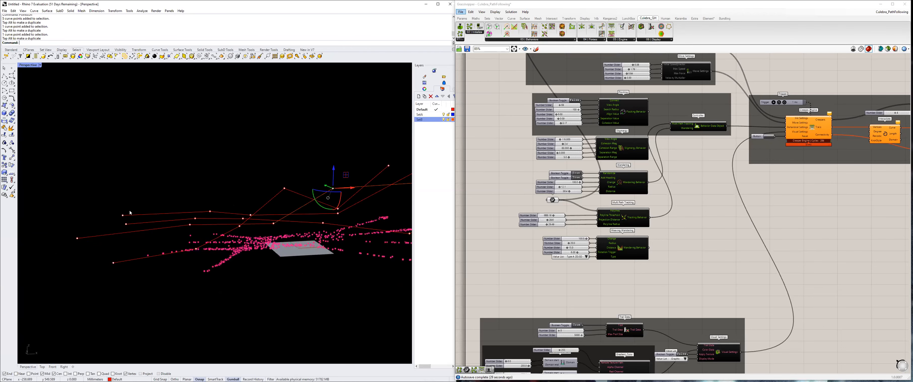
Adjust the heights of the end control points on the opposite side of the guide curves.
drag(82, 213, 137, 230)
right_drag(137, 227, 129, 210)
drag(126, 186, 127, 168)
right_drag(127, 174, 121, 192)
drag(121, 192, 138, 206)
drag(131, 180, 132, 188)
drag(85, 259, 122, 284)
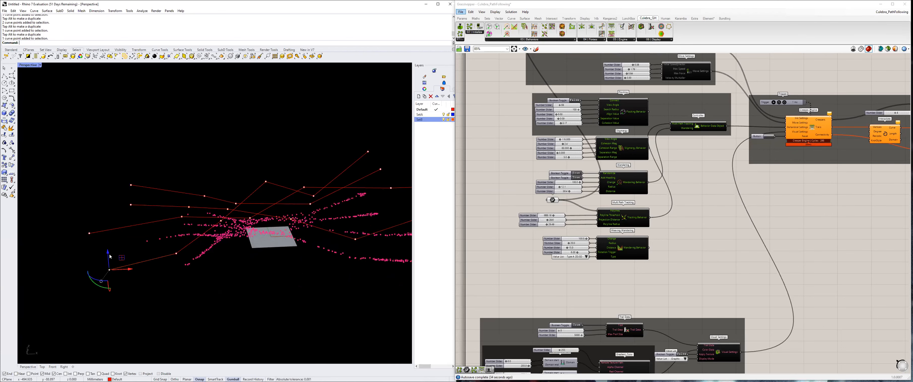
drag(104, 220, 104, 226)
Lower a middle control point of one guide curve near the central crossing.
right_drag(216, 217, 213, 210)
drag(214, 211, 234, 182)
right_drag(312, 217, 226, 218)
click(234, 238)
scroll(226, 221, up, 5)
click(226, 222)
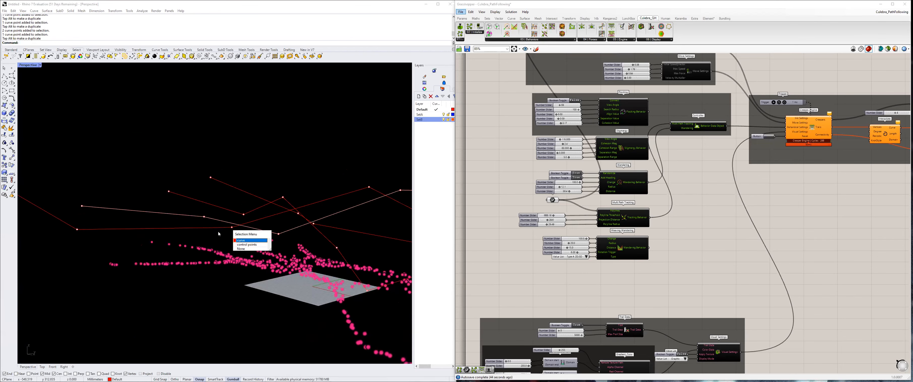
right_drag(177, 247, 225, 209)
click(223, 237)
drag(227, 240, 227, 237)
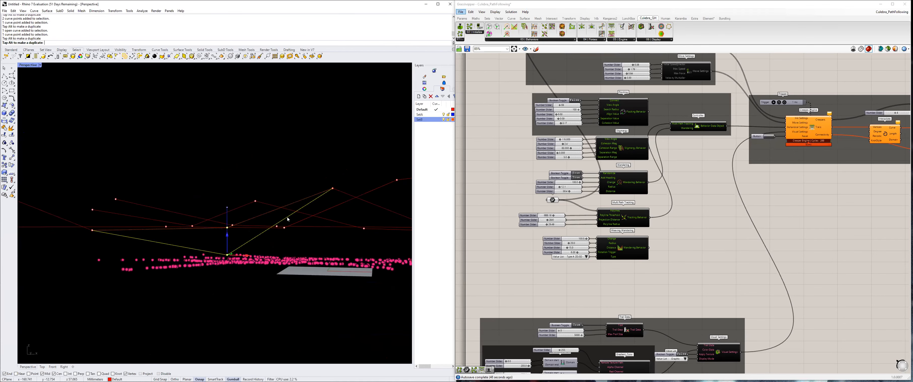
Lower the control point beside the outer end of another guide curve.
scroll(246, 222, down, 6)
right_drag(263, 227, 317, 196)
click(316, 213)
drag(316, 199, 316, 217)
mouse_move(312, 217)
right_down()
mouse_move(275, 204)
mouse_move(306, 218)
right_up()
drag(302, 198, 302, 196)
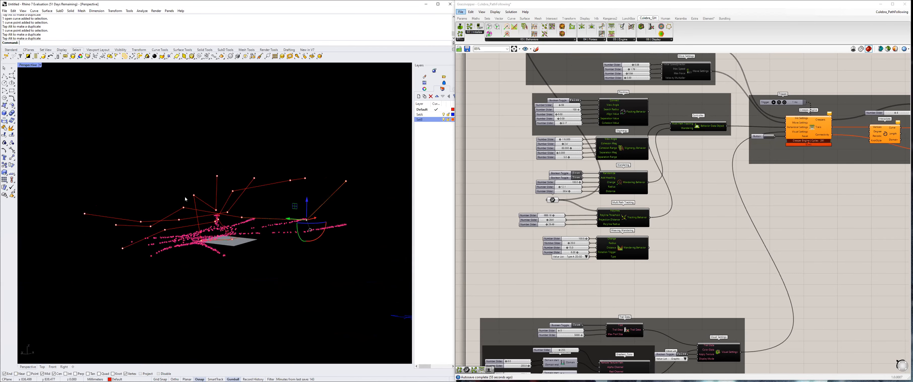
right_drag(297, 214, 241, 225)
Hide the preview of the point display component wired from the Creeper Engine.
right_drag(792, 137, 677, 162)
right_click(815, 131)
click(824, 139)
right_drag(316, 205, 338, 210)
Lower several outer control points of the guide curves to stagger their heights.
click(257, 228)
drag(178, 193, 203, 203)
right_drag(232, 150, 142, 227)
scroll(231, 221, down, 5)
drag(103, 194, 126, 212)
drag(113, 182, 114, 210)
right_drag(125, 184, 107, 199)
drag(129, 188, 147, 190)
mouse_move(152, 217)
right_down()
mouse_move(173, 212)
mouse_move(159, 227)
right_up()
drag(178, 215, 194, 230)
drag(185, 202, 184, 213)
Turn off the guide curves' control points and switch to the Top viewport.
right_drag(194, 188, 217, 195)
click(227, 190)
click(226, 208)
drag(205, 208, 247, 177)
key(Escape)
key(Escape)
right_drag(227, 231, 200, 247)
key(ctrl+F1)
scroll(200, 247, up, 2)
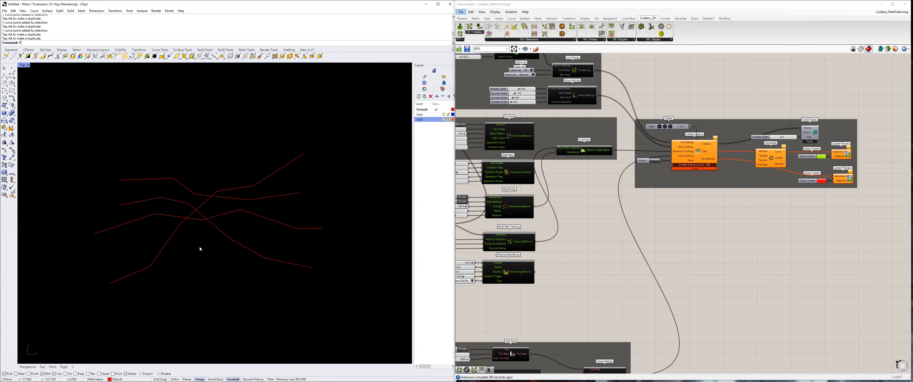
text(Curve)
key(Return)
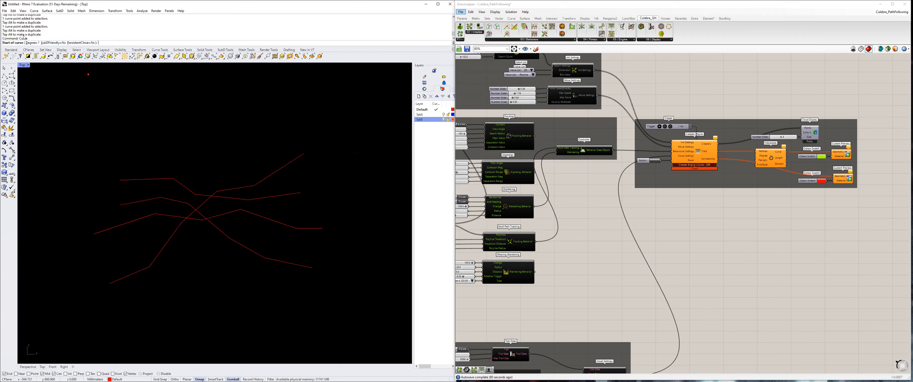
right_drag(138, 165, 112, 160)
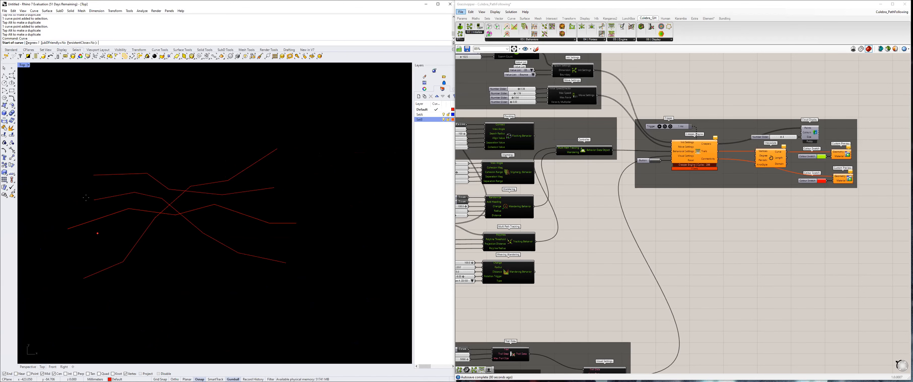
click(92, 186)
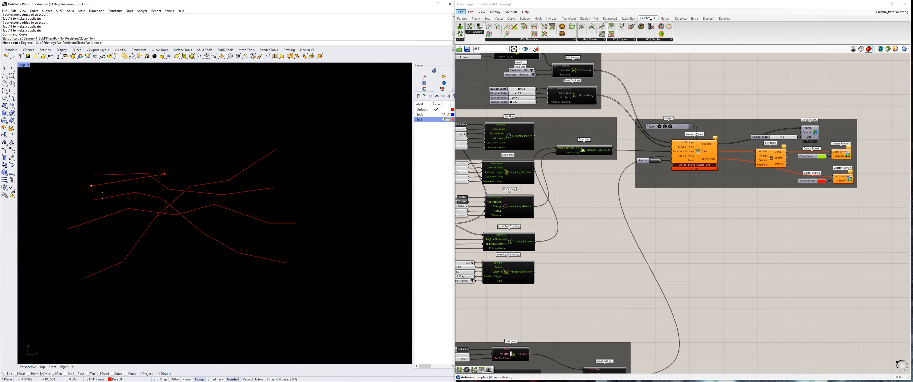
click(130, 183)
click(193, 156)
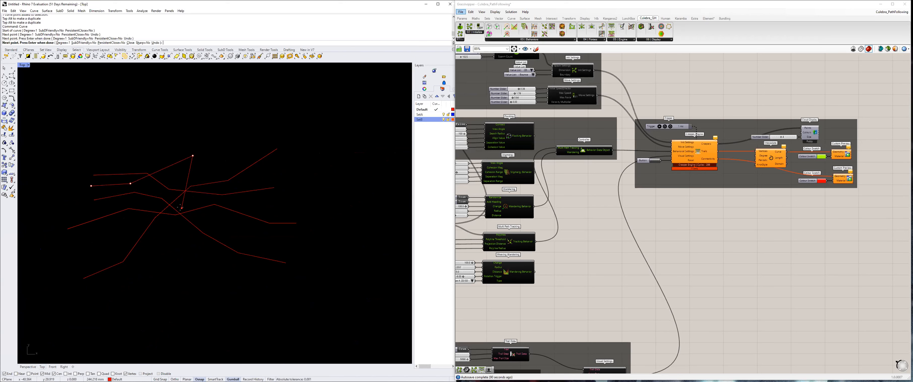
key(ctrl+z)
click(154, 190)
key(ctrl+z)
key(Escape)
Draw a fifth guide curve of degree 1 with seven points across the existing curves in the Top viewport.
key(space)
click(96, 243)
click(137, 230)
click(166, 236)
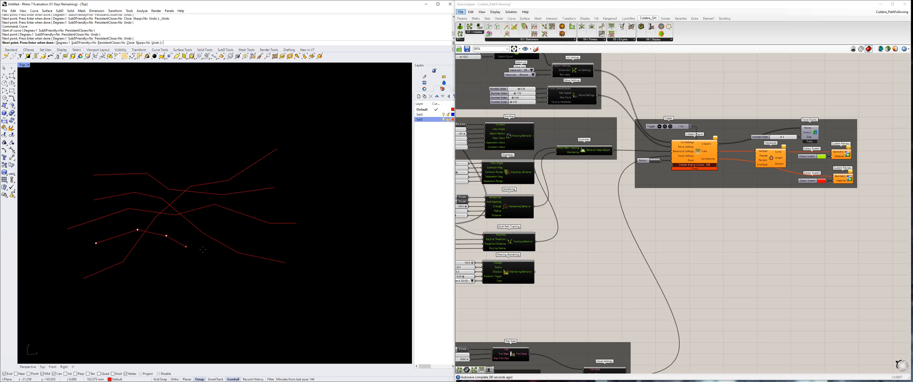
click(207, 221)
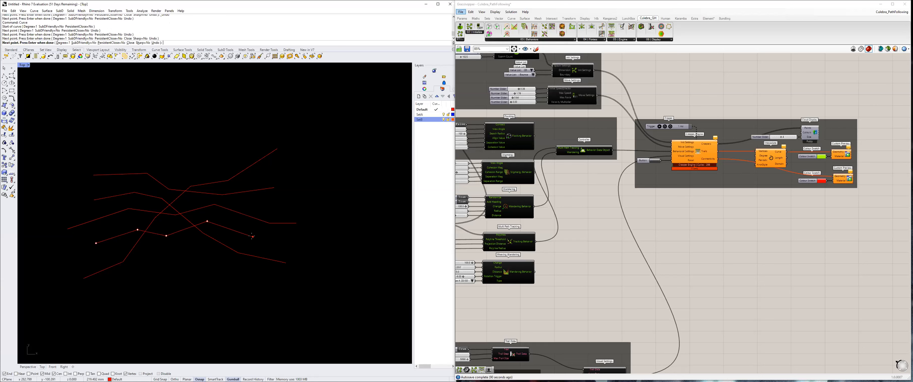
click(240, 202)
click(252, 179)
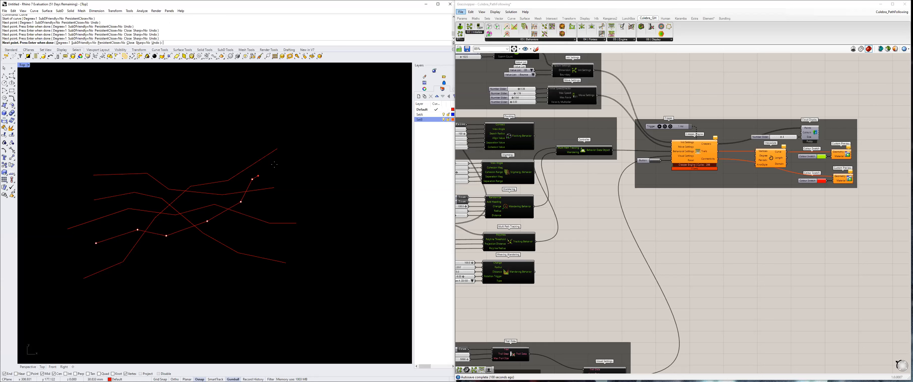
click(306, 161)
key(Return)
Show the new curve's control points in the Perspective viewport and raise the curve above the base plane.
click(302, 162)
key(ctrl+Tab)
key(ctrl+Tab)
key(ctrl+Tab)
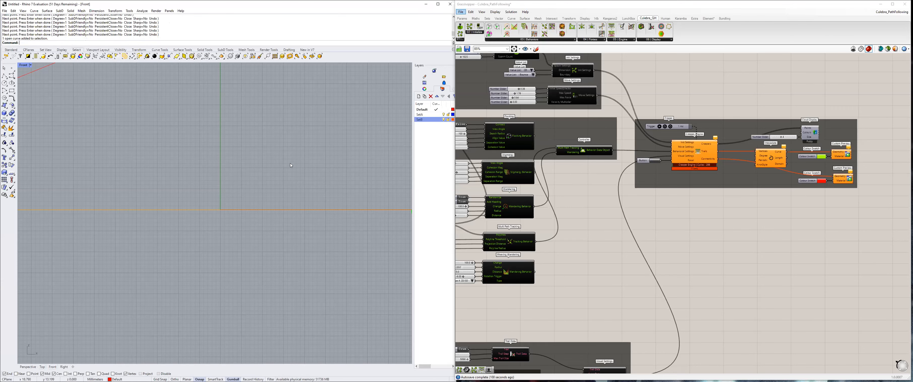
right_drag(277, 188, 248, 206)
drag(230, 210, 254, 223)
mouse_move(257, 224)
right_down()
mouse_move(234, 210)
mouse_move(258, 211)
right_up()
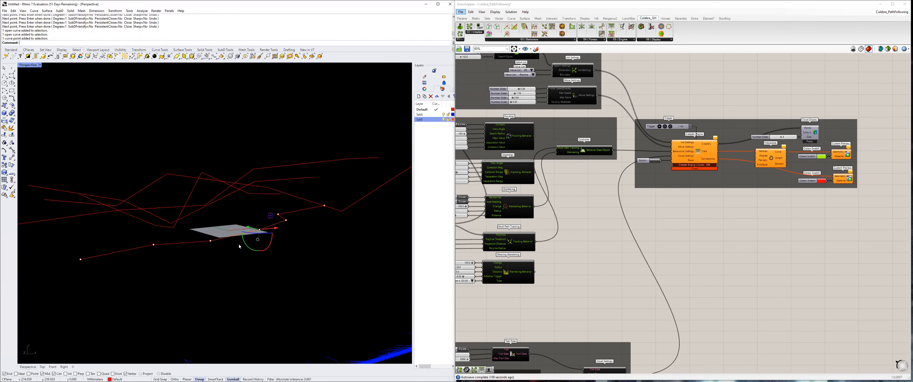
right_drag(239, 246, 226, 244)
scroll(234, 239, down, 3)
click(240, 228)
drag(248, 202, 247, 187)
right_drag(236, 197, 271, 206)
Raise two inner control points of the new guide curve individually.
click(253, 207)
click(239, 204)
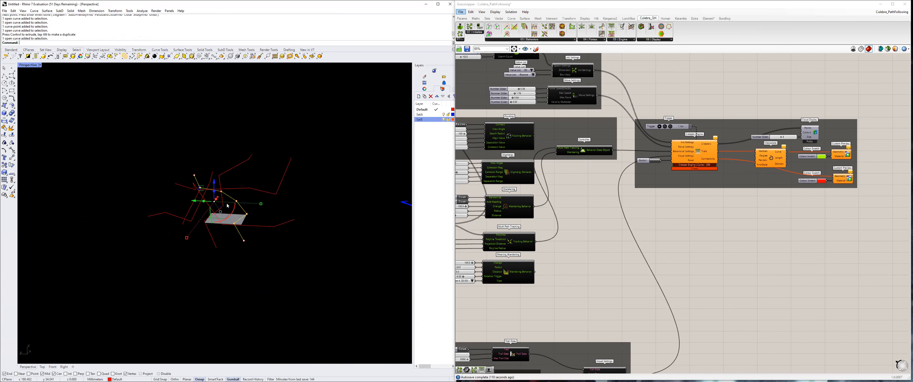
scroll(236, 204, up, 5)
click(245, 197)
drag(247, 180, 248, 158)
right_drag(248, 158, 299, 232)
click(289, 229)
drag(294, 210, 294, 204)
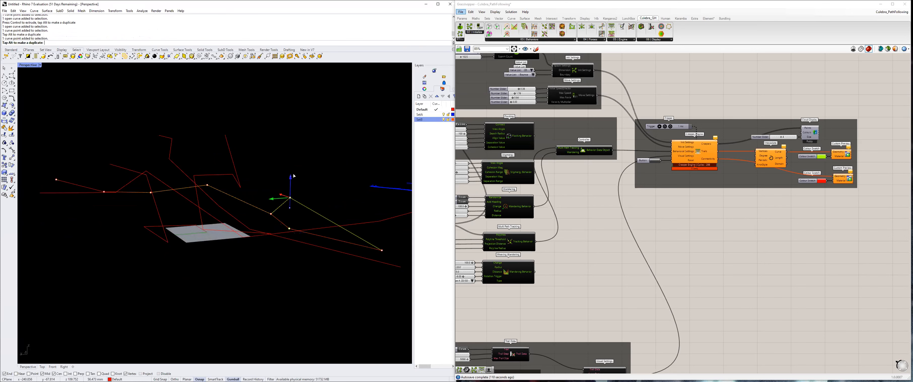
right_drag(293, 204, 321, 207)
Raise the end control point of the new guide curve and fine-tune its height.
right_drag(299, 228, 271, 268)
click(283, 259)
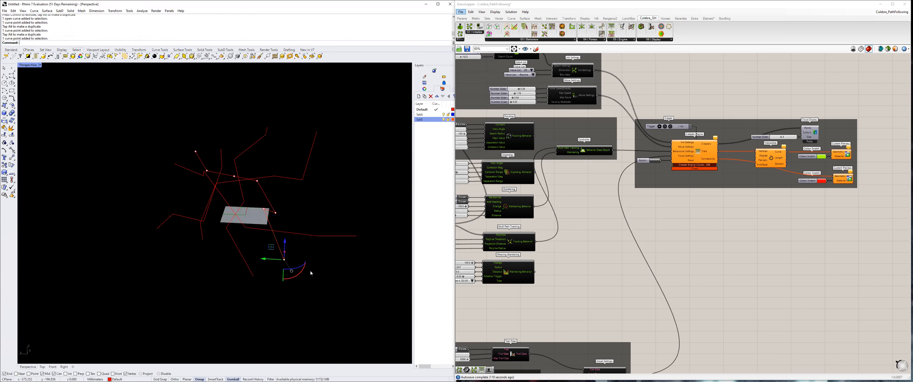
drag(289, 245, 289, 213)
right_drag(289, 213, 316, 167)
drag(314, 154, 315, 161)
right_drag(152, 166, 236, 188)
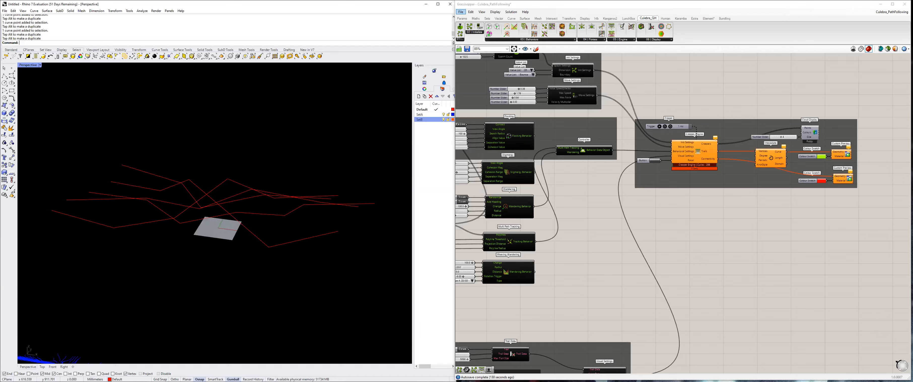
Select all five guide curves and scale them vertically to exaggerate their height differences.
right_drag(252, 168, 214, 141)
click(245, 171)
drag(244, 186, 245, 201)
click(298, 190)
right_drag(245, 192, 286, 181)
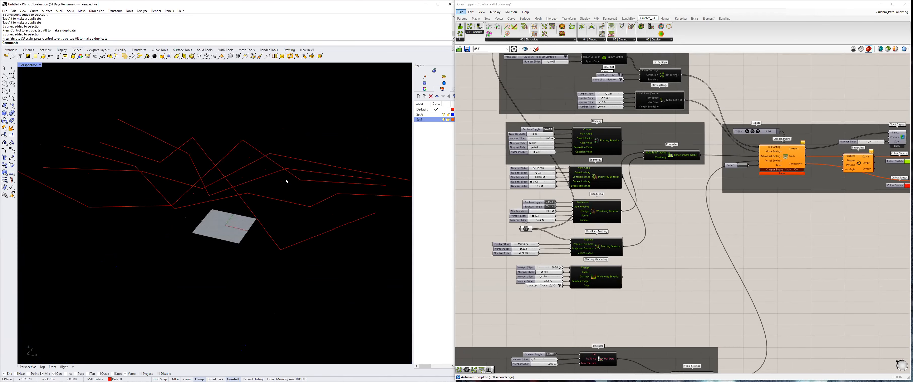
right_drag(314, 234, 257, 241)
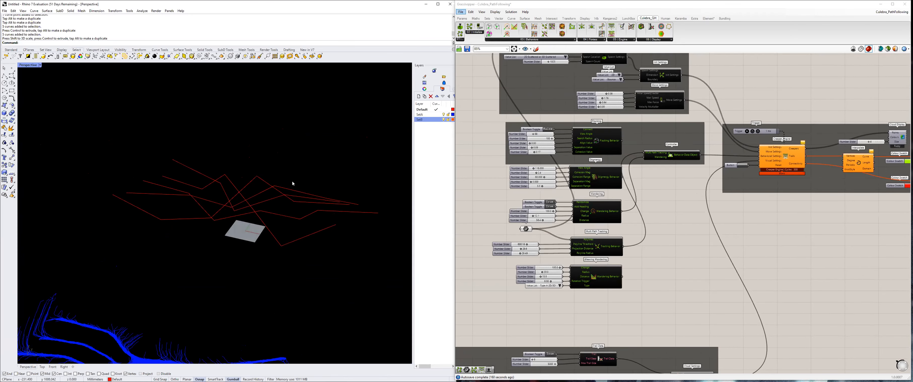
right_drag(281, 176, 245, 204)
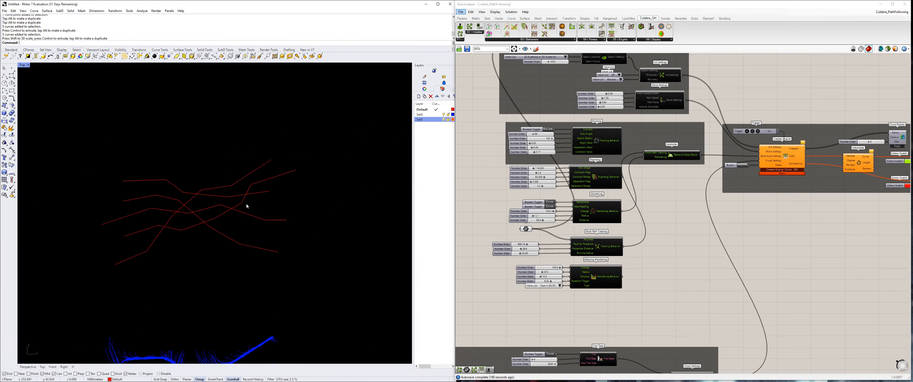
Draw an upright degree-1 zigzag curve in the Front viewport, rising from the base plane well above the existing guide curves.
key(ctrl+F2)
scroll(246, 258, down, 3)
text(curve)
key(Return)
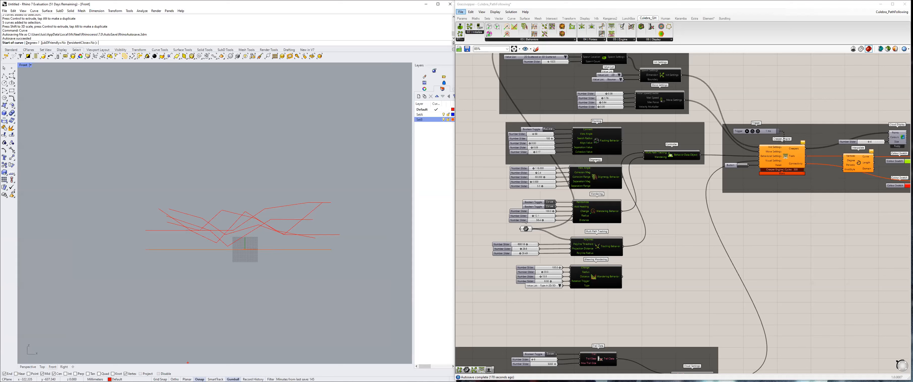
scroll(234, 244, up, 2)
click(303, 245)
click(279, 232)
click(234, 158)
scroll(278, 125, down, 4)
right_drag(267, 204, 258, 317)
click(265, 210)
click(257, 154)
right_click(258, 155)
Duplicate the upright zigzag curve sideways twice to make a set of three closely spaced curves.
drag(301, 195, 248, 208)
right_drag(282, 242, 276, 211)
drag(257, 204, 268, 209)
right_drag(288, 221, 300, 194)
drag(300, 193, 205, 198)
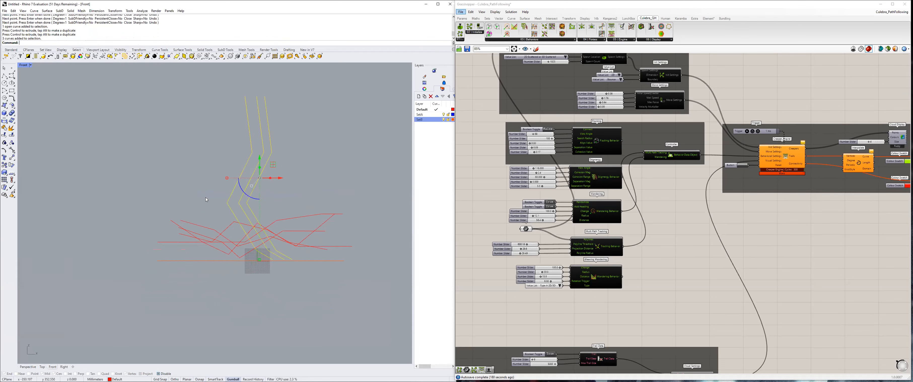
scroll(221, 208, up, 2)
right_drag(236, 200, 232, 199)
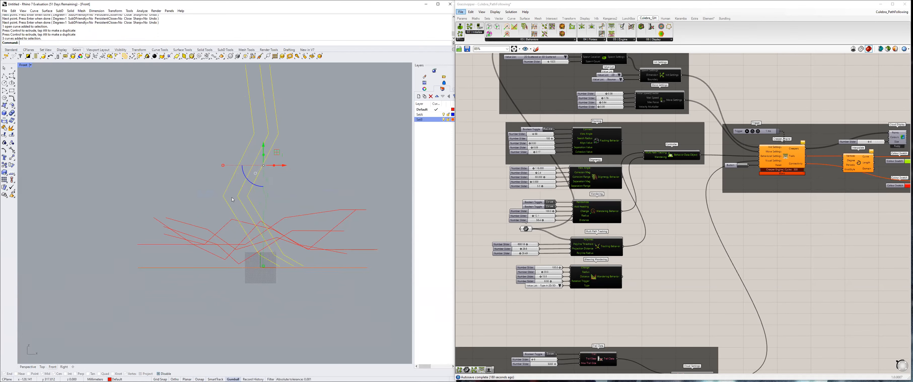
key(F10)
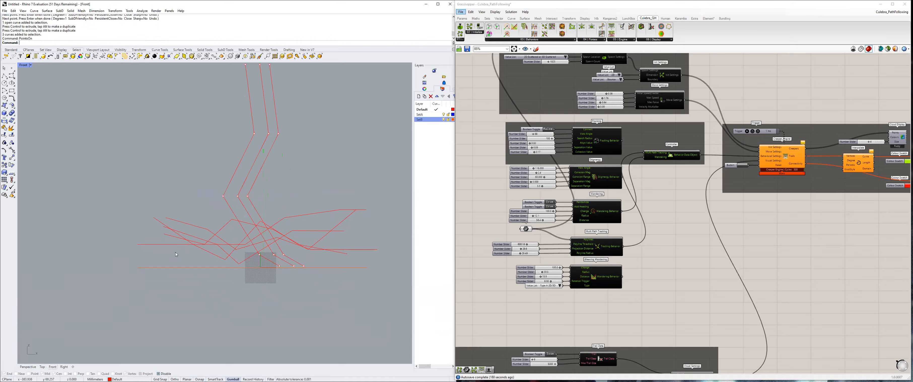
drag(341, 280, 323, 264)
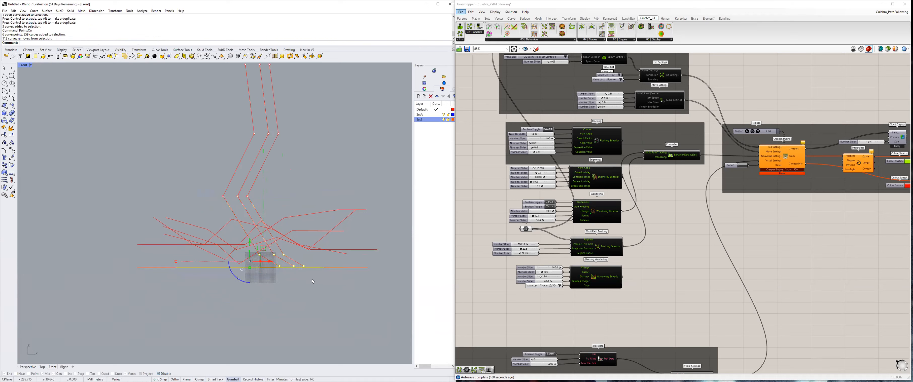
ctrl+drag(196, 265, 197, 265)
scroll(232, 266, up, 8)
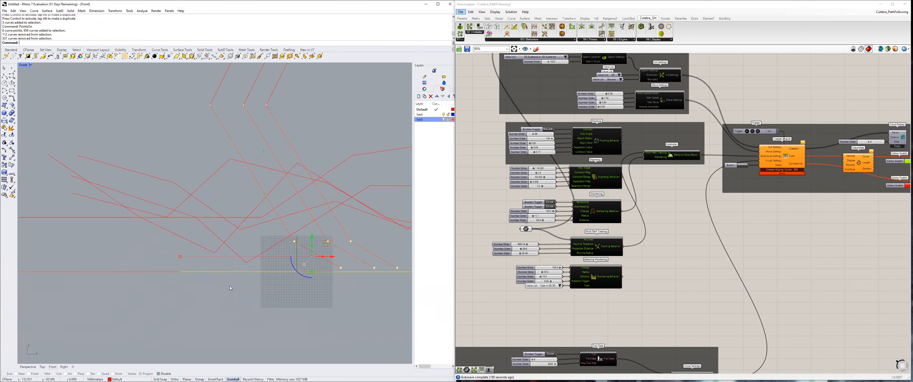
scroll(228, 273, down, 8)
key(Escape)
key(Escape)
Show the three upright curves' control points and shift their two lowest rows toward negative X in the Front viewport.
scroll(286, 257, up, 2)
scroll(287, 258, up, 2)
click(269, 272)
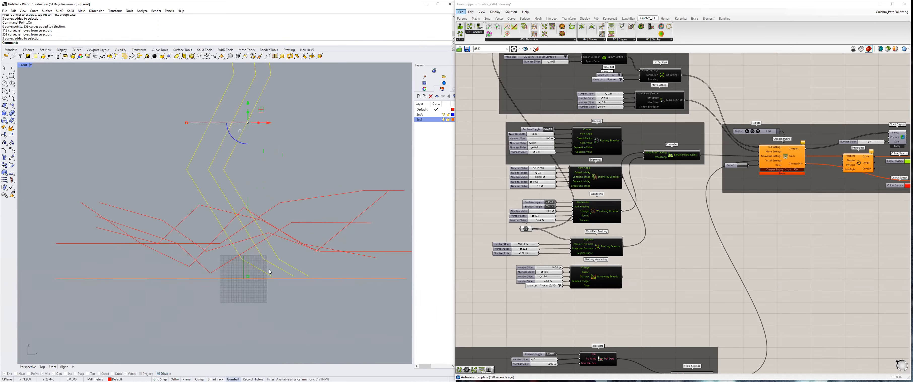
text(PointsOn)
key(Return)
scroll(242, 274, up, 1)
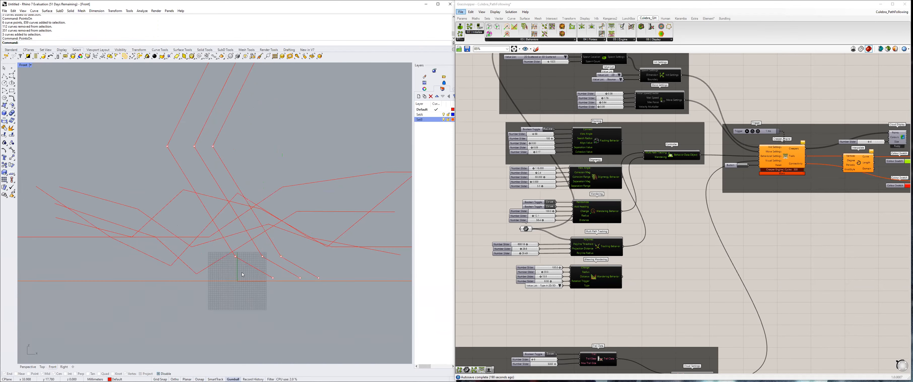
drag(340, 279, 249, 278)
scroll(338, 278, down, 8)
scroll(294, 268, up, 5)
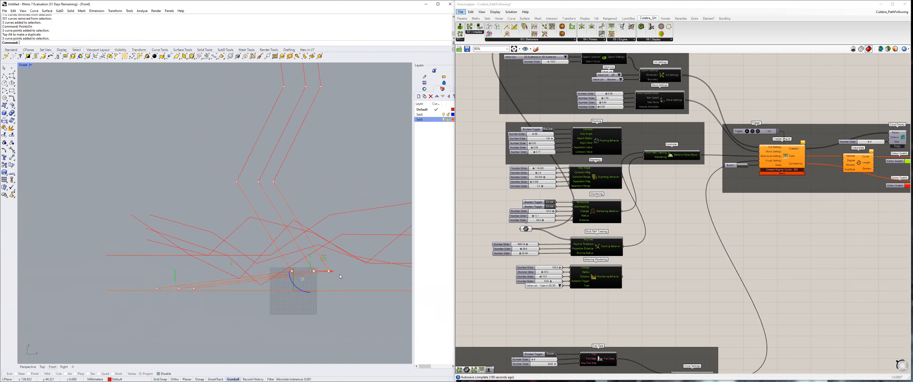
drag(306, 272, 249, 271)
Shift the upper inner control points of the three upright curves sideways and reselect the curves.
scroll(223, 176, down, 3)
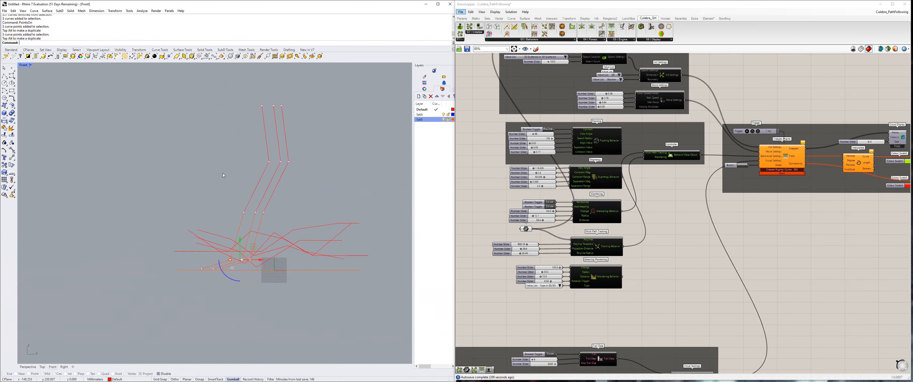
drag(280, 220, 280, 218)
drag(334, 177, 251, 149)
drag(313, 162, 246, 141)
Offset inner control points of the three upright curves in opposite directions in the Right viewport to bend them in depth.
key(ctrl+F3)
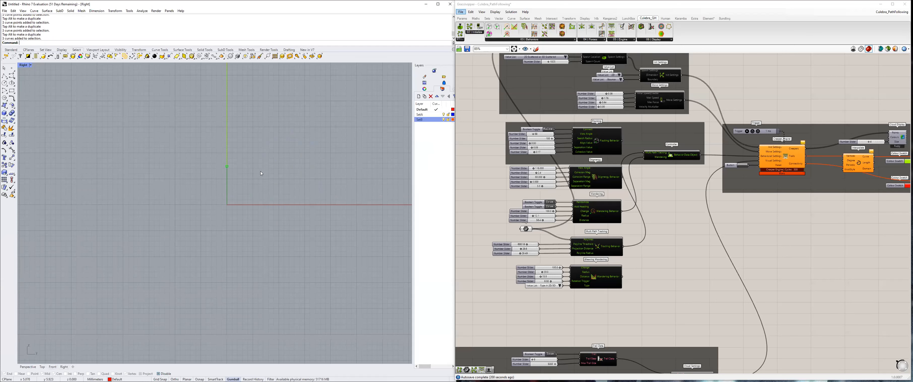
right_drag(271, 136, 270, 199)
scroll(267, 166, up, 6)
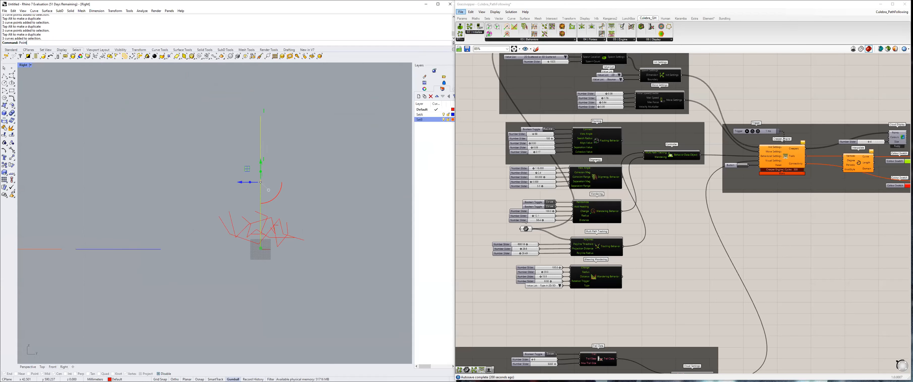
drag(237, 152, 256, 163)
drag(239, 189, 294, 203)
key(Escape)
key(Escape)
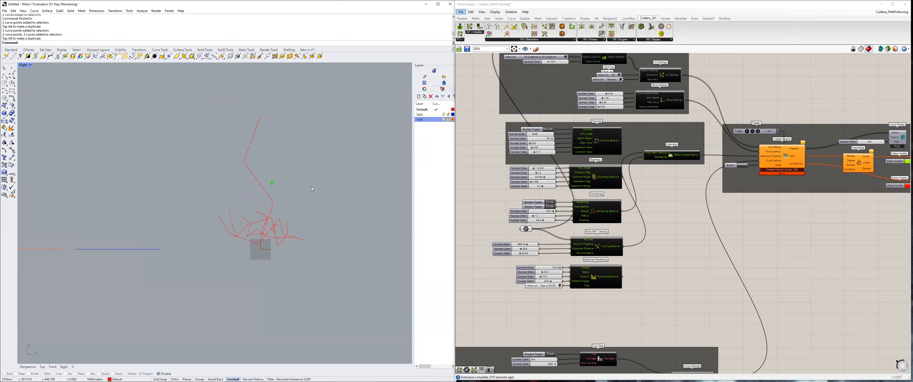
Select the three upright curves and start mirroring them in the Top viewport.
key(ctrl+F2)
key(ctrl+F4)
drag(256, 192, 198, 174)
right_drag(248, 188, 272, 196)
text(Mirror)
key(Return)
key(ctrl+F1)
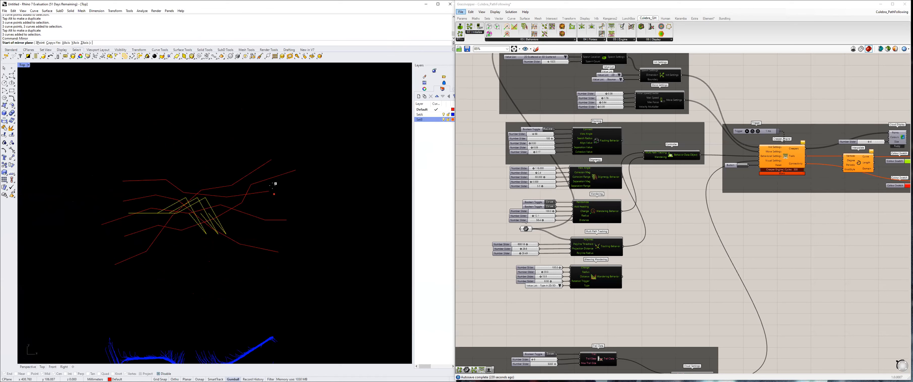
Mirror the three selected curves about a vertical plane through their centre in the Top view and reselect the last objects.
click(215, 167)
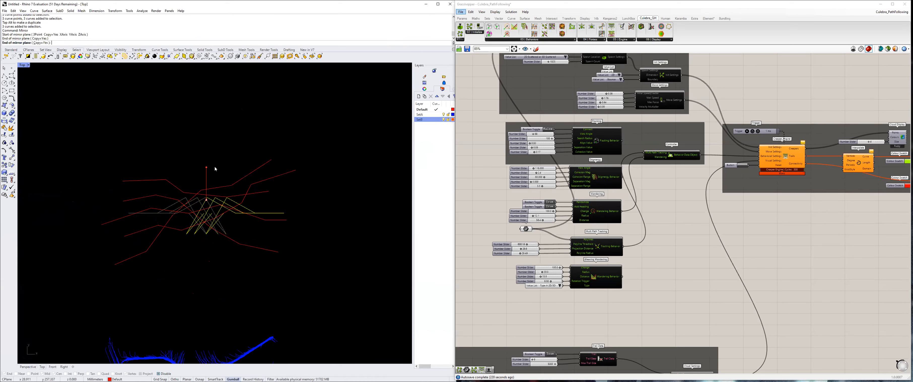
text(l)
key(Return)
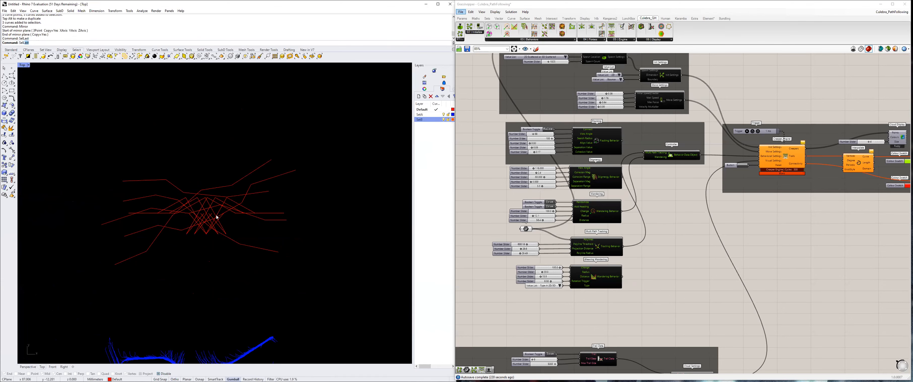
Select the column curves and mirror them front to back about a horizontal line in the Top view.
key(ctrl+F2)
scroll(250, 189, down, 6)
drag(341, 139, 214, 172)
scroll(260, 195, up, 2)
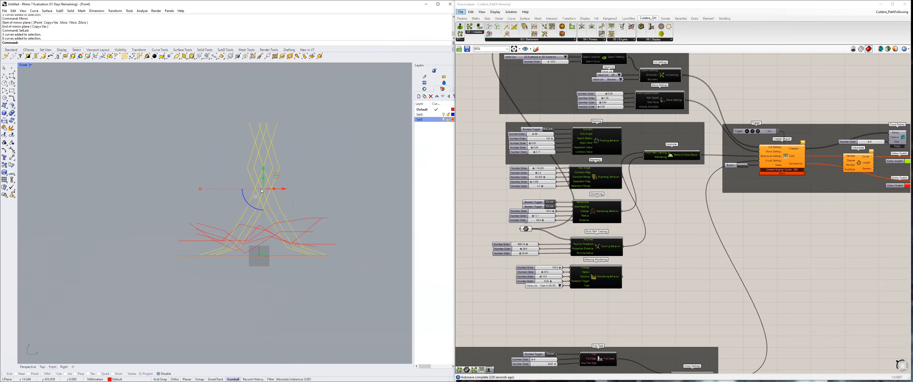
key(ctrl+F4)
right_drag(224, 210, 224, 213)
key(ctrl+F1)
key(Return)
click(226, 200)
shift+click(337, 204)
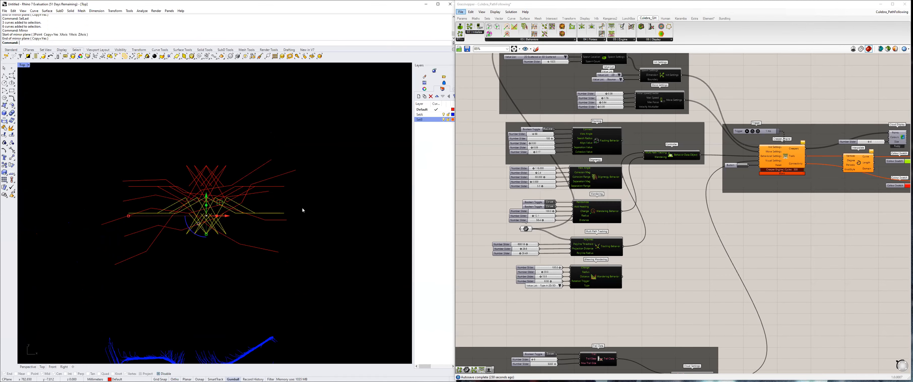
Pick column curves in the Perspective view and turn on their control points with PointsOn.
key(ctrl+F2)
drag(335, 165, 231, 180)
key(ctrl+F3)
key(ctrl+F4)
right_drag(255, 200, 167, 169)
click(216, 184)
click(214, 167)
text(PointsOn)
key(Return)
Move several control points of the column curves freehand so that their bends no longer line up.
scroll(215, 168, up, 2)
right_drag(232, 170, 211, 182)
drag(196, 171, 227, 194)
right_drag(228, 192, 245, 183)
drag(224, 175, 244, 176)
scroll(180, 164, down, 2)
right_drag(180, 165, 201, 168)
click(209, 170)
drag(232, 168, 255, 165)
right_drag(255, 166, 355, 169)
drag(244, 163, 227, 178)
drag(243, 156, 226, 151)
click(179, 164)
right_drag(179, 164, 196, 129)
mouse_move(204, 143)
mouse_down()
mouse_move(193, 132)
mouse_move(195, 138)
mouse_up()
click(205, 151)
right_drag(205, 151, 170, 100)
Select the mirrored copies of the column curves and delete them.
key(Escape)
drag(170, 144, 105, 163)
key(Delete)
right_drag(213, 169, 144, 176)
Turn on control points for all curves and shift points where the column strands run close together.
key(ctrl+a)
text(PointsOn)
key(Return)
scroll(173, 244, up, 5)
right_drag(227, 245, 198, 248)
drag(209, 264, 180, 252)
right_drag(182, 264, 190, 307)
drag(178, 219, 254, 214)
right_drag(254, 214, 174, 235)
drag(271, 222, 250, 232)
Move pairs of control points at the upper bends of the column curves freehand.
scroll(249, 233, down, 6)
right_drag(271, 225, 286, 199)
drag(278, 220, 205, 190)
right_drag(150, 146, 175, 152)
drag(183, 150, 203, 166)
right_drag(204, 165, 235, 162)
drag(221, 158, 201, 156)
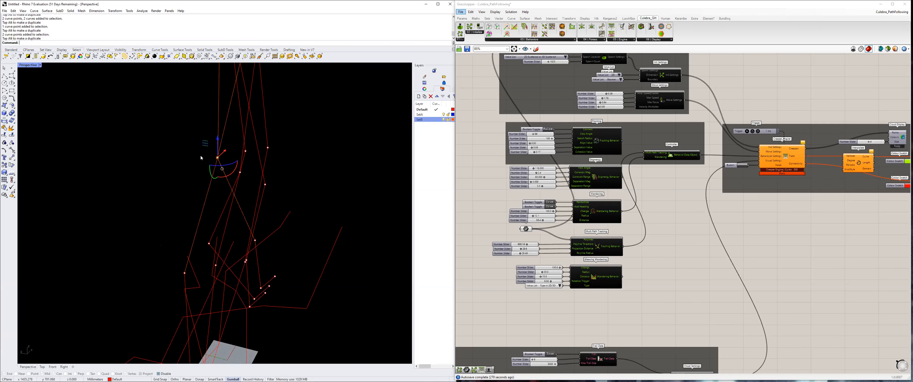
Select the single control point at a sharp bend in the upper column and reposition it.
right_drag(201, 158, 197, 159)
scroll(227, 160, up, 5)
click(248, 161)
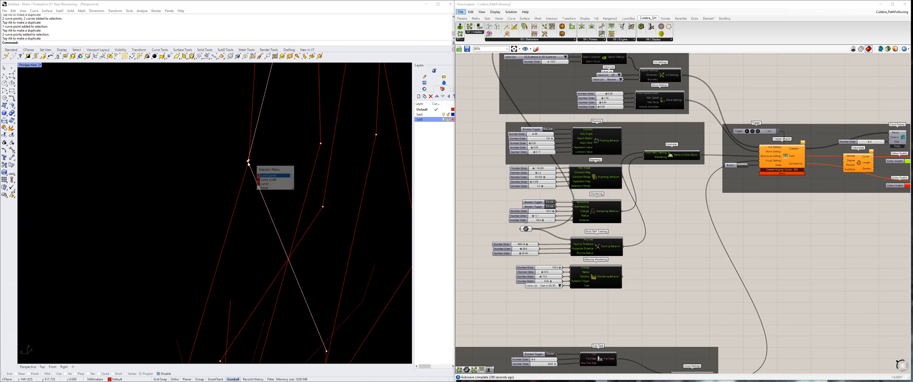
key(Return)
scroll(241, 162, down, 5)
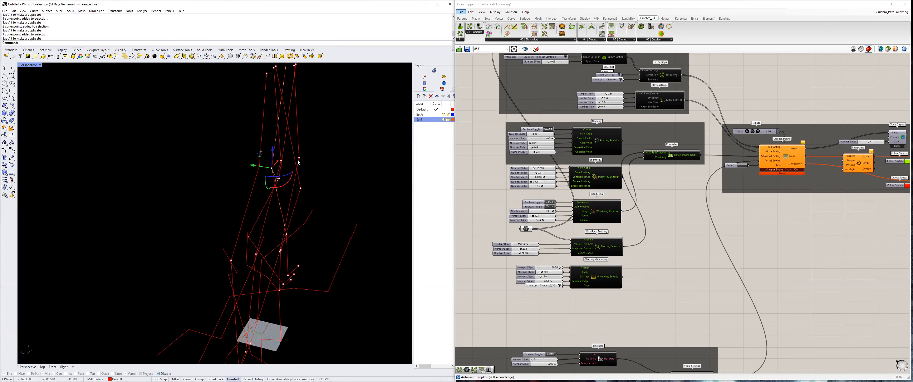
right_drag(306, 165, 237, 138)
right_drag(347, 140, 193, 171)
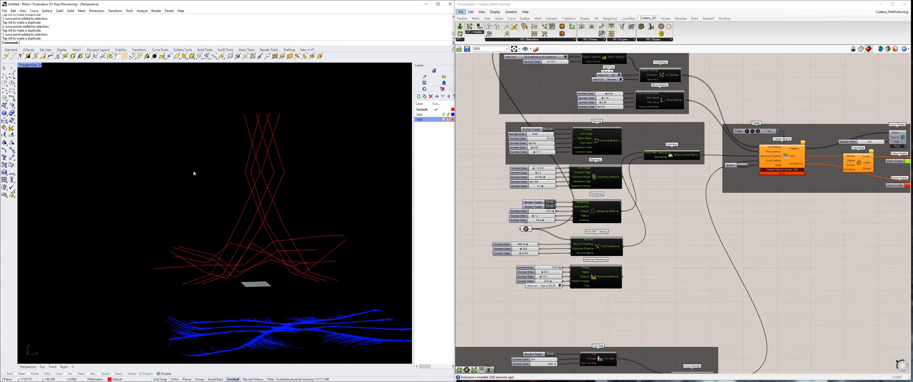
Mirror the six reshaped column curves about a horizontal line in the Top view.
drag(319, 142, 198, 169)
key(ctrl+F1)
text(Mirror)
key(Return)
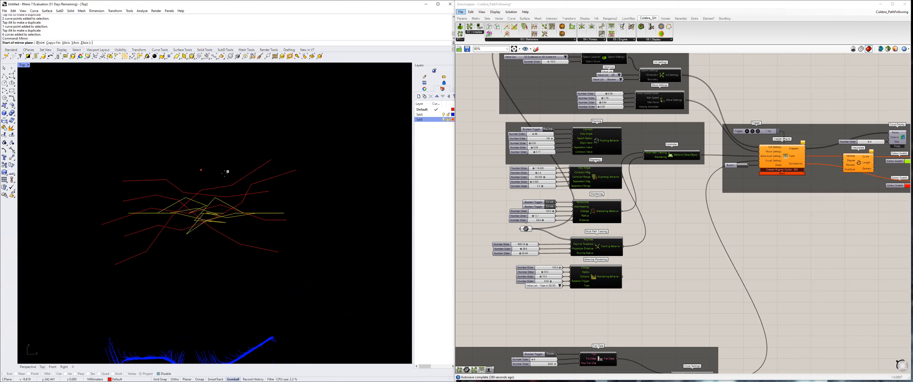
click(208, 200)
click(320, 196)
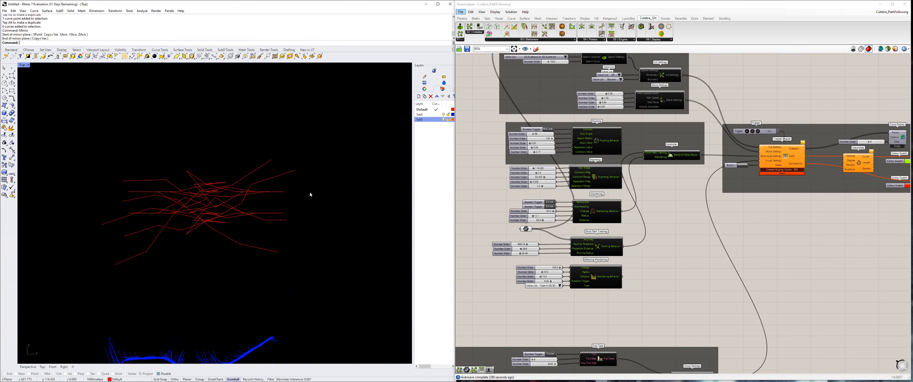
Select the twelve column curves and move them together away from the base curves.
key(ctrl+F4)
right_drag(229, 192, 308, 159)
drag(308, 159, 173, 193)
right_drag(174, 194, 195, 218)
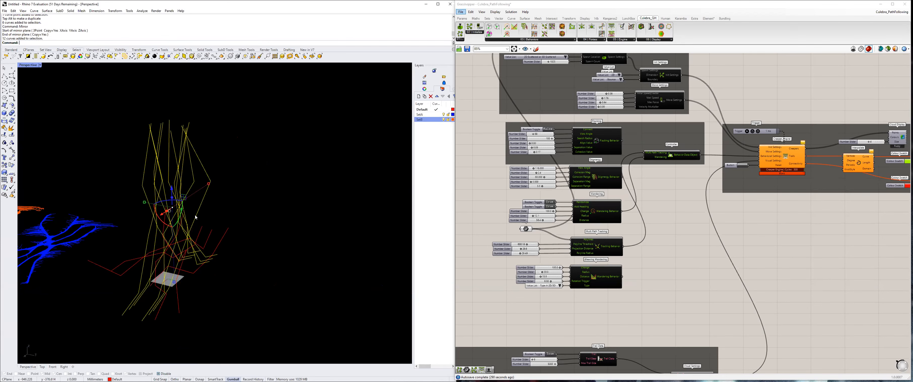
drag(312, 235, 316, 237)
click(341, 241)
Select the mirrored half of the moved column and delete it.
right_drag(268, 268, 296, 185)
drag(243, 222, 238, 227)
right_drag(241, 234, 283, 189)
key(Delete)
Select the remaining column curves and turn on their control points with PointsOn.
drag(281, 221, 188, 249)
mouse_move(188, 250)
right_down()
mouse_move(199, 249)
mouse_move(186, 244)
right_up()
drag(309, 174, 165, 235)
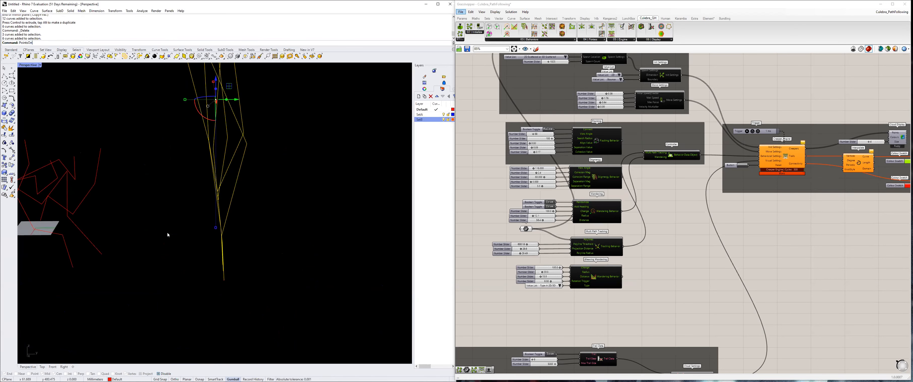
key(Return)
Move individual control points of the remaining column curves to vary their bends.
right_drag(175, 239, 159, 204)
click(150, 201)
shift+click(343, 237)
drag(247, 207, 237, 234)
right_drag(204, 195, 215, 206)
click(218, 204)
drag(297, 218, 244, 173)
right_drag(293, 197, 251, 195)
drag(251, 195, 243, 199)
right_drag(243, 199, 283, 195)
Reposition the control point at the central crossing of the column curves and finish adjusting that area.
click(245, 136)
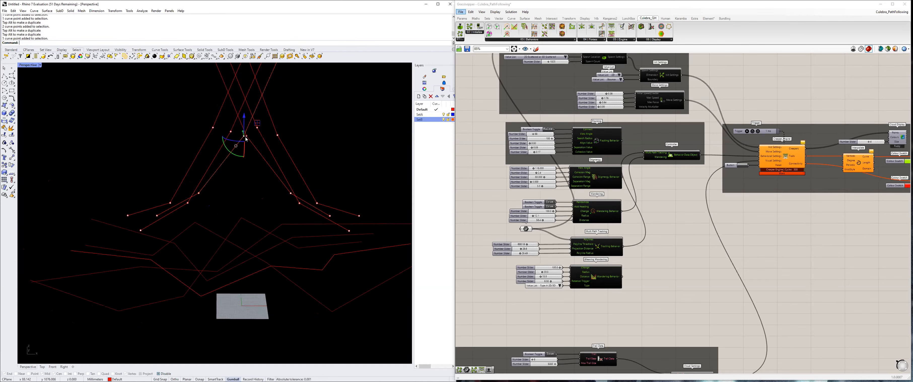
drag(238, 138, 237, 138)
click(326, 129)
right_drag(281, 125, 179, 140)
drag(176, 141, 224, 153)
key(Escape)
Move individual control points near the feet of the column curves.
right_drag(224, 198, 209, 247)
click(243, 271)
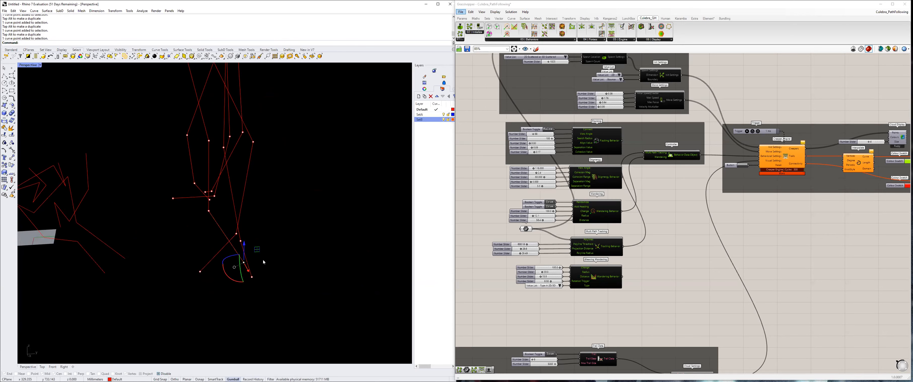
drag(190, 277, 190, 277)
click(209, 211)
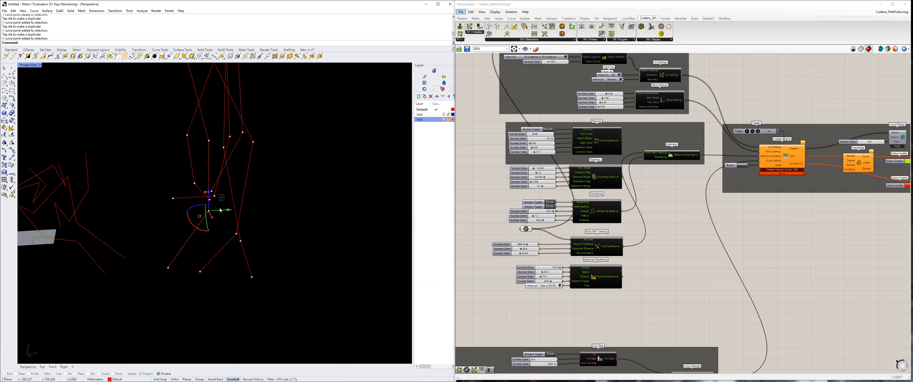
drag(202, 213, 187, 200)
Select the three curves on one side of the column and mirror them about a diagonal line in the Top view.
right_drag(188, 200, 273, 227)
drag(273, 227, 248, 257)
key(ctrl+F1)
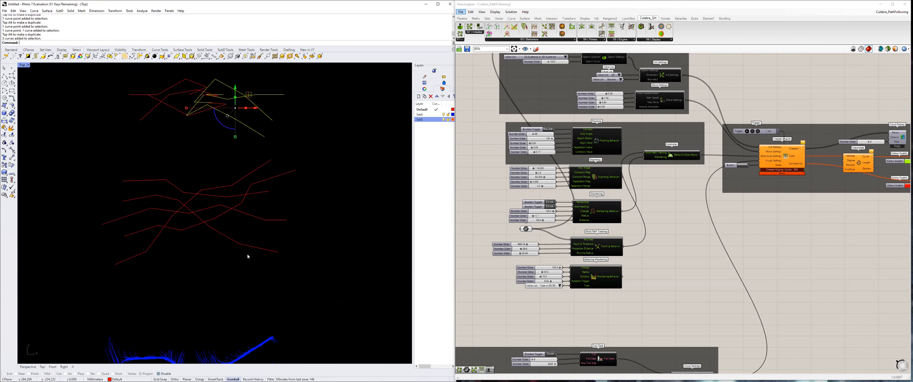
text(Mirror)
key(Return)
right_drag(221, 132, 218, 197)
click(196, 163)
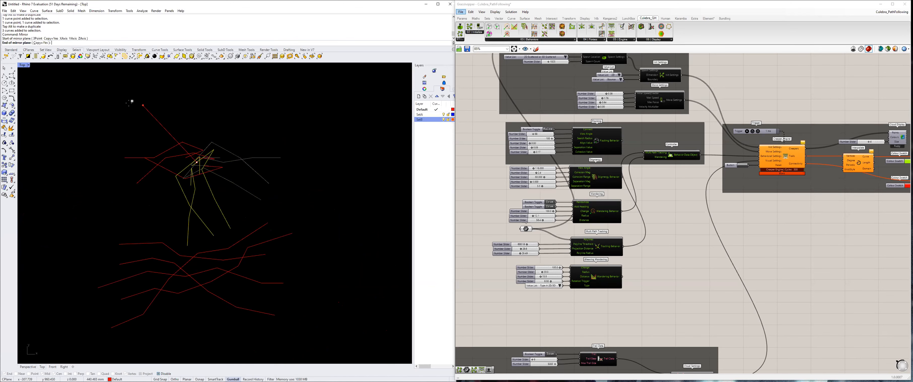
click(170, 107)
Select all nine column curves and mirror them about a roughly horizontal line in the Top view.
click(145, 183)
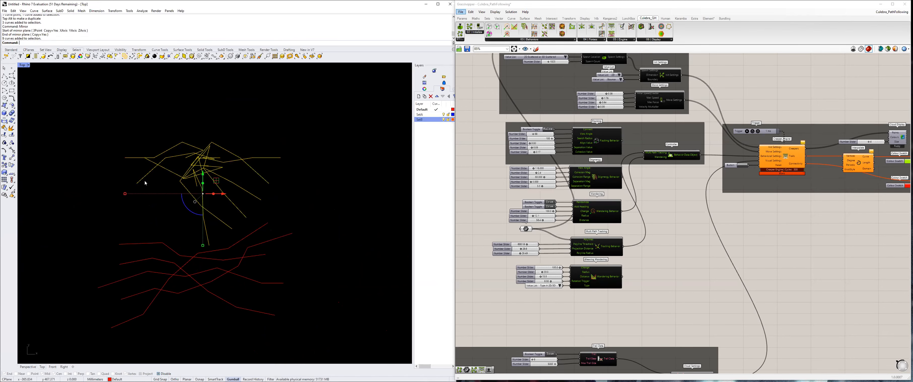
click(28, 367)
key(Escape)
right_drag(248, 186, 223, 186)
right_drag(177, 207, 120, 184)
drag(322, 139, 149, 171)
key(ctrl+Tab)
key(Return)
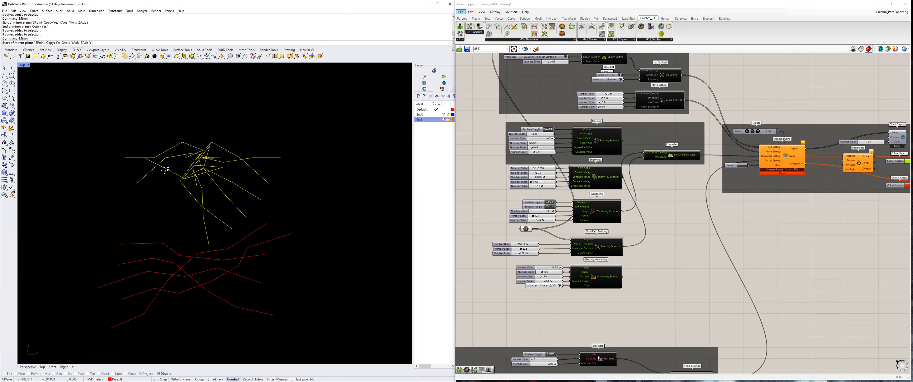
click(200, 149)
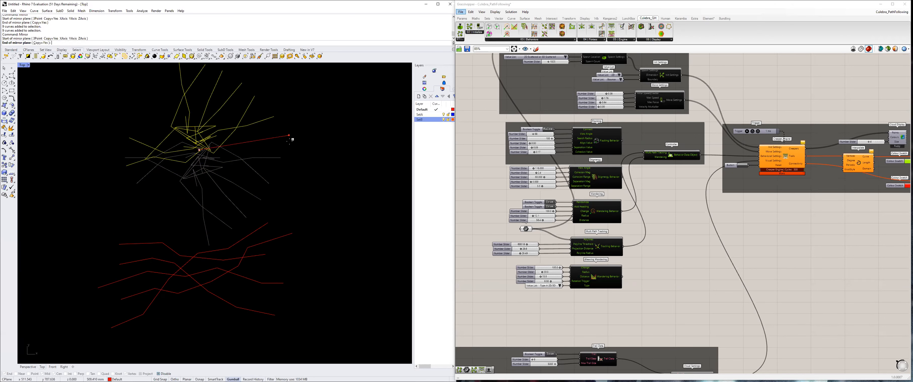
click(282, 151)
Select the eighteen column curves and move the whole cluster farther from the base curves.
key(ctrl+Tab)
key(ctrl+Tab)
key(ctrl+Tab)
key(Escape)
mouse_move(236, 179)
right_down()
mouse_move(316, 185)
mouse_move(366, 209)
mouse_move(228, 180)
mouse_move(253, 179)
right_up()
scroll(253, 179, down, 3)
drag(274, 150, 169, 184)
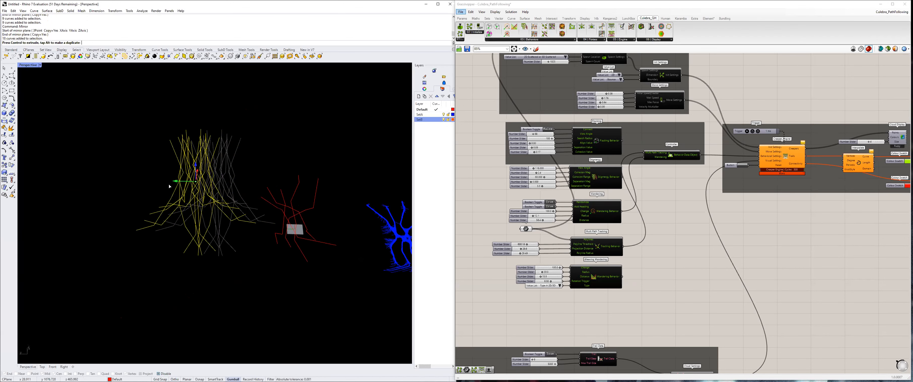
key(Escape)
scroll(93, 180, up, 4)
right_drag(93, 180, 296, 197)
right_drag(173, 176, 180, 167)
drag(179, 142, 150, 110)
Select the five base curves around the origin and assign them to the Grasshopper curve parameter feeding Multi Path Tracking.
click(250, 219)
right_drag(250, 218, 227, 303)
drag(229, 307, 187, 242)
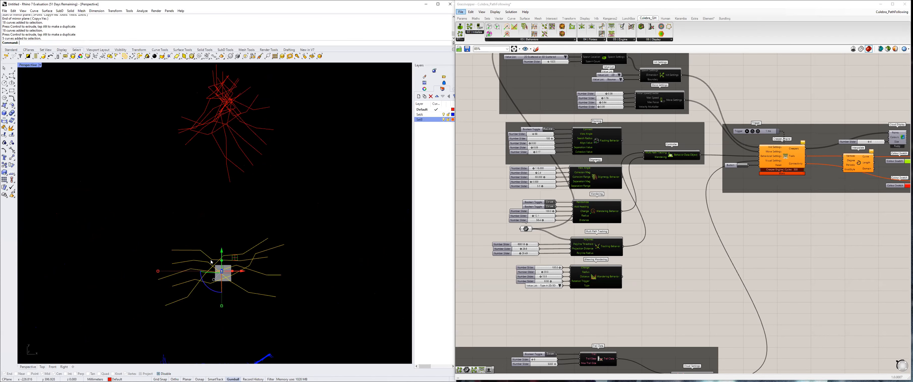
scroll(183, 234, up, 5)
right_drag(151, 204, 323, 114)
scroll(551, 212, down, 2)
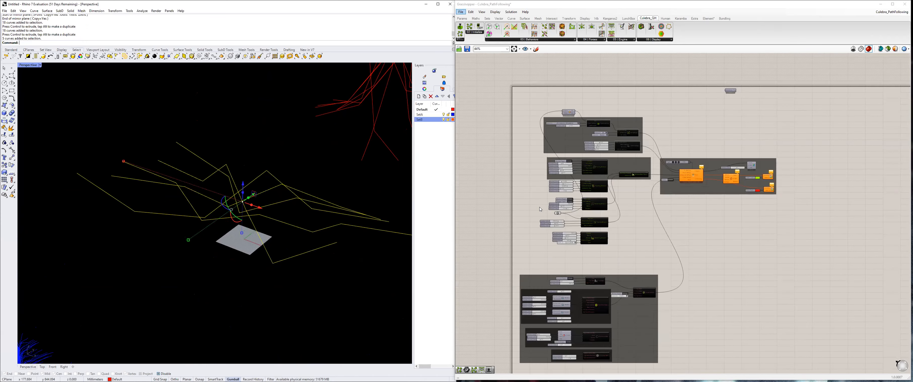
scroll(551, 213, up, 4)
right_click(540, 210)
click(546, 220)
right_drag(224, 159, 275, 178)
scroll(286, 147, down, 4)
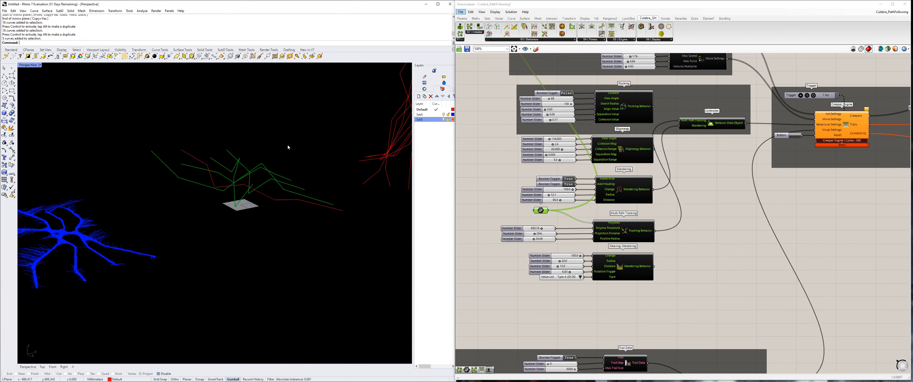
Try to bring back all hidden objects in the model with the Show command.
scroll(287, 147, up, 2)
drag(288, 147, 221, 221)
text(Shoe)
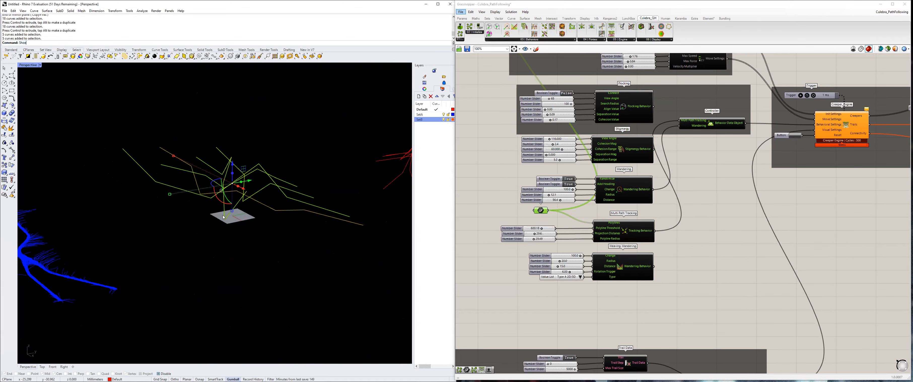
key(Return)
key(Home)
scroll(223, 216, up, 4)
click(260, 203)
key(Return)
key(ctrl+z)
Select the five base curves, clear the Grasshopper curve parameter's values, and assign these curves to it as multiple curves.
right_drag(268, 194, 124, 221)
drag(271, 123, 117, 256)
right_click(540, 211)
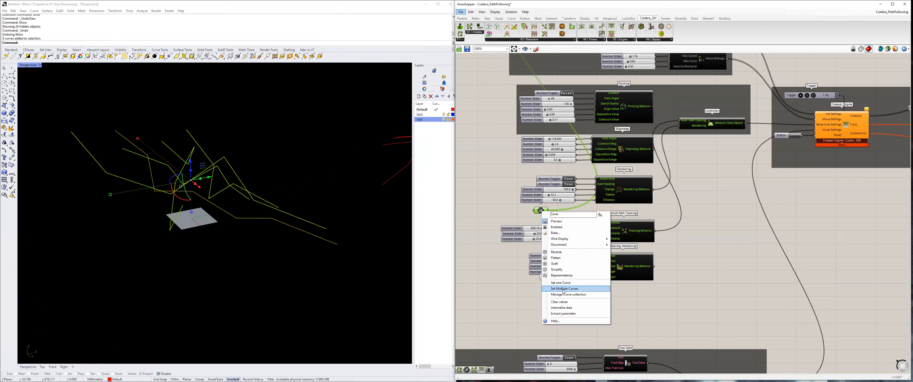
click(559, 303)
right_click(540, 211)
click(560, 297)
Turn on the preview of the point cloud display component after the Creeper Engine to show the agents as points.
right_drag(614, 123, 625, 219)
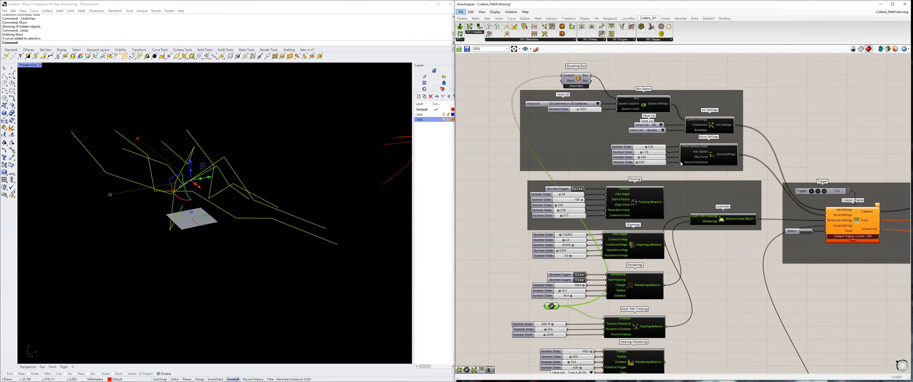
scroll(681, 164, down, 3)
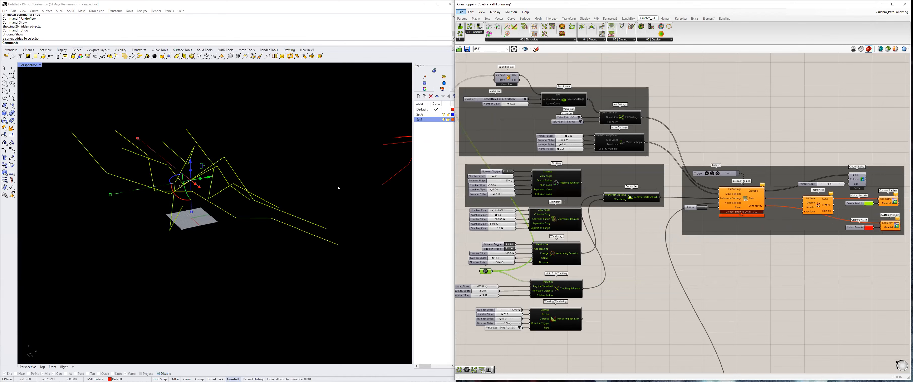
scroll(272, 187, down, 4)
right_drag(239, 172, 262, 145)
scroll(263, 145, up, 6)
scroll(263, 142, down, 4)
scroll(250, 128, up, 2)
scroll(244, 122, down, 2)
right_drag(238, 118, 262, 142)
scroll(263, 142, up, 3)
scroll(553, 105, up, 3)
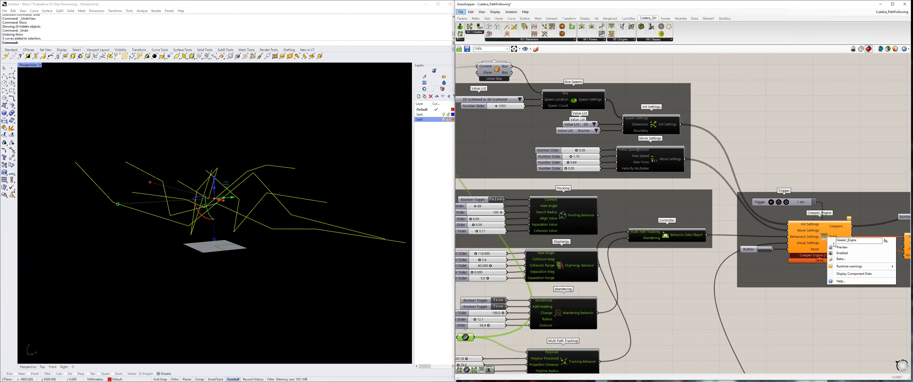
scroll(826, 227, down, 2)
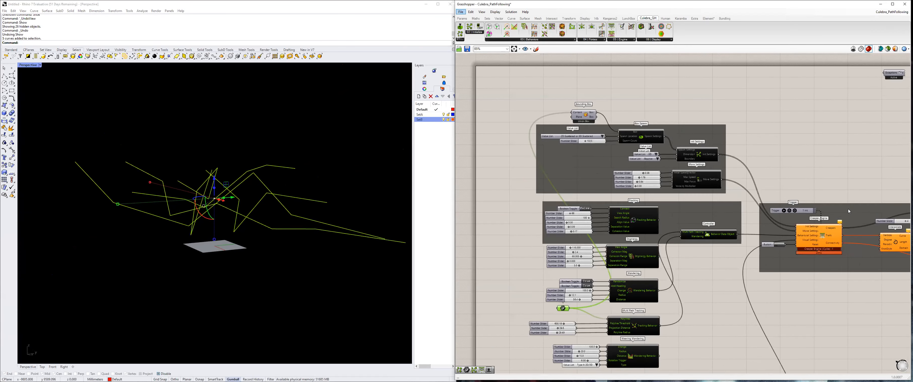
right_drag(848, 210, 759, 206)
right_click(843, 209)
click(855, 219)
Hide the construction grid and its grid axes in the Perspective viewport with the Grid command.
right_drag(240, 200, 256, 180)
click(209, 198)
text(H)
key(BackSpace)
text(Grid)
key(Return)
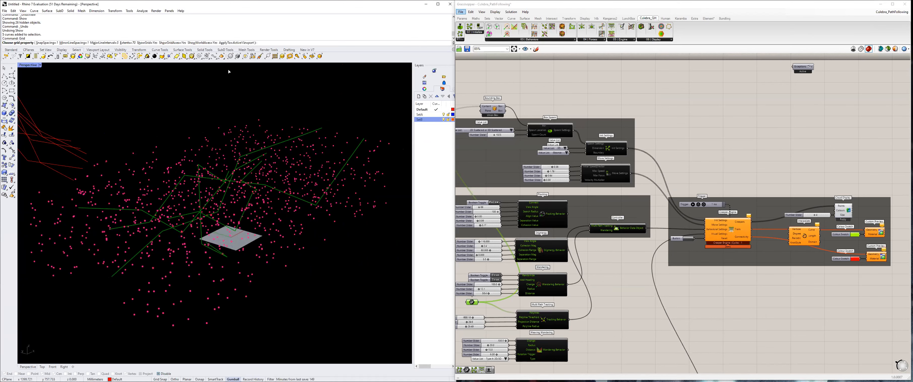
click(168, 42)
click(145, 43)
right_drag(210, 197, 141, 188)
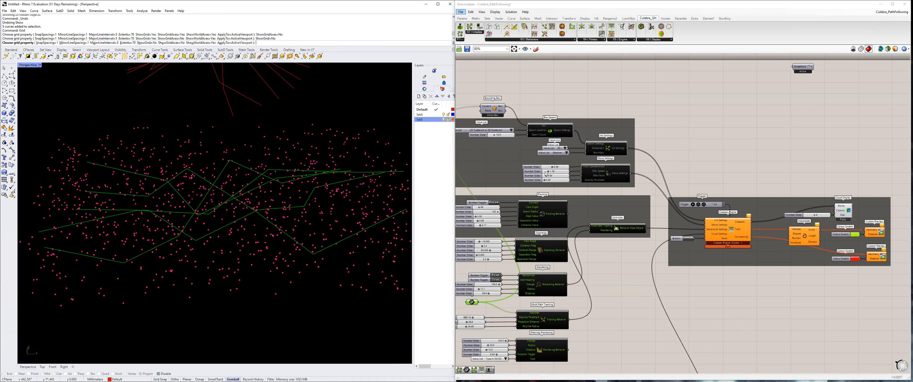
Set the Box Spawn location to 2D Aligned or 3D Scattered on Ground and inspect the agents' starting positions.
right_drag(510, 129, 590, 132)
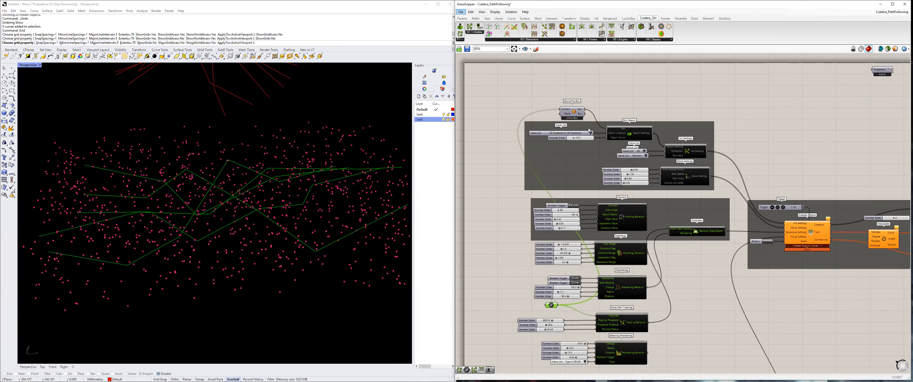
scroll(589, 131, up, 2)
click(588, 131)
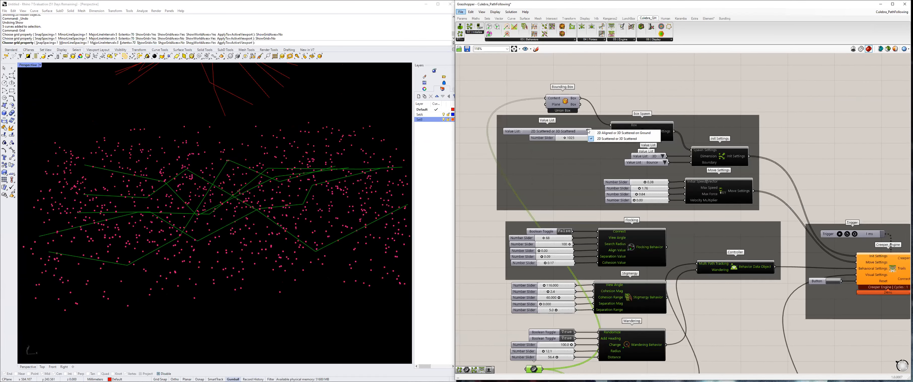
click(604, 134)
scroll(659, 175, down, 2)
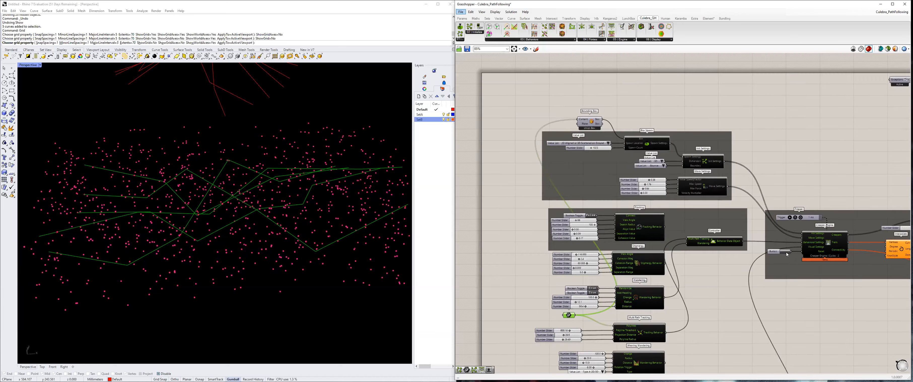
right_drag(257, 205, 213, 187)
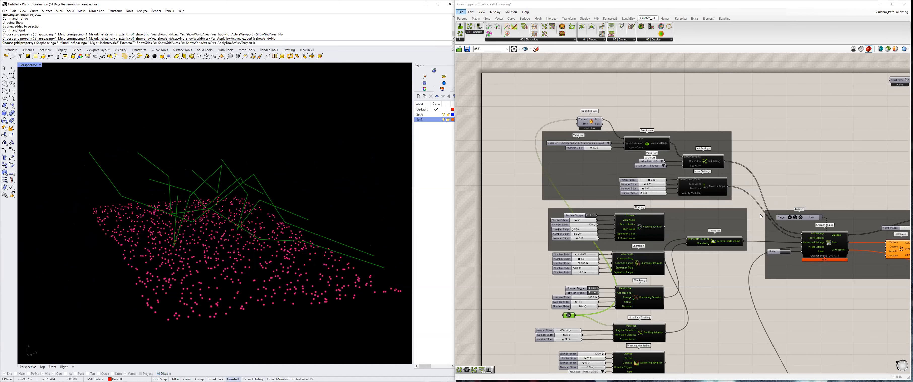
Set the Box Spawn location to 2D Scattered or 3D Scattered and reset the Creeper Engine.
right_drag(730, 196, 694, 174)
click(549, 111)
click(705, 190)
click(759, 240)
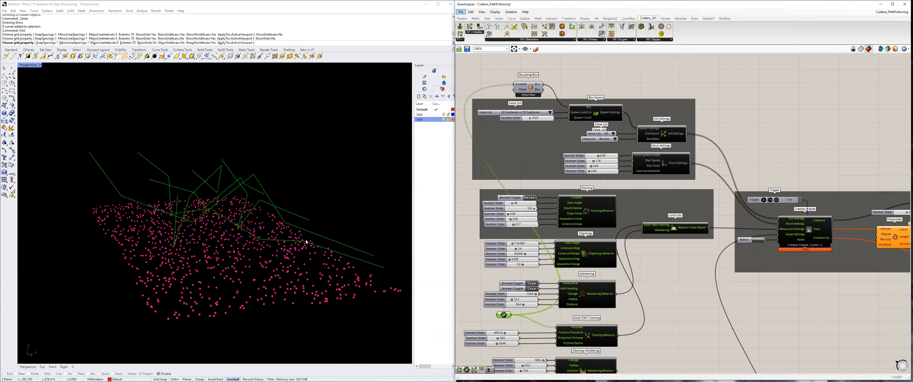
Start the trigger to run the path-following simulation and watch the agents move along the base curves.
click(763, 200)
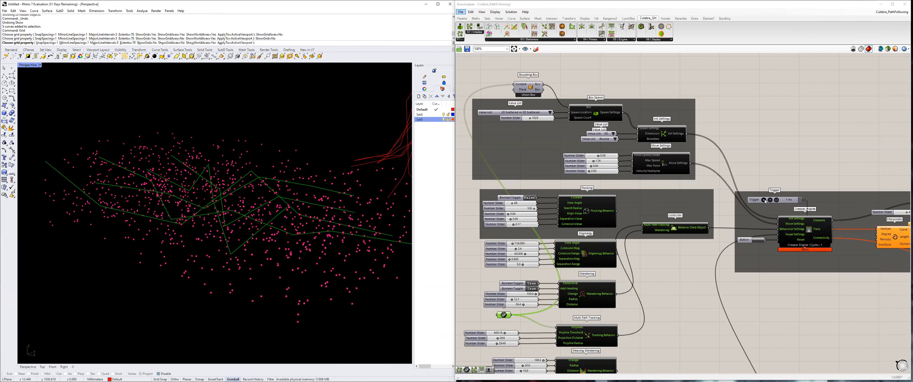
mouse_move(220, 194)
right_down()
mouse_move(250, 200)
mouse_move(232, 192)
right_up()
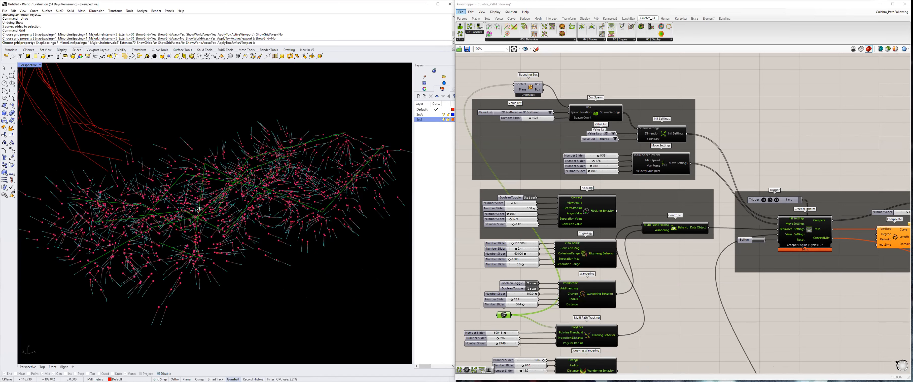
right_drag(202, 213, 270, 204)
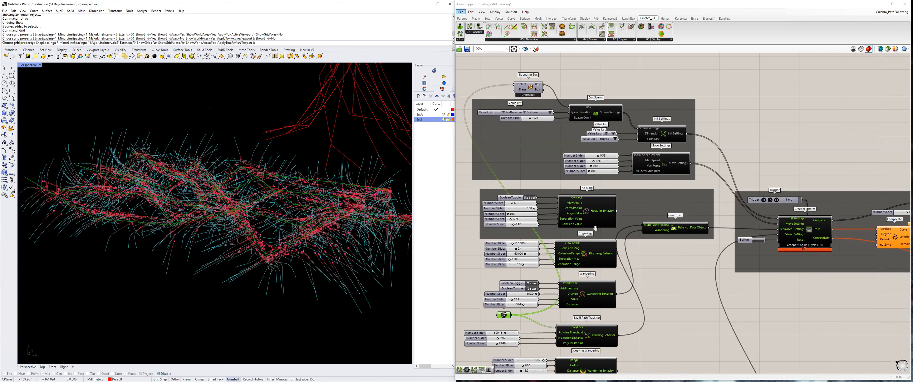
Set the maximum trail size of the Trail Data component in the visual settings group to 5000.
right_drag(599, 291, 656, 215)
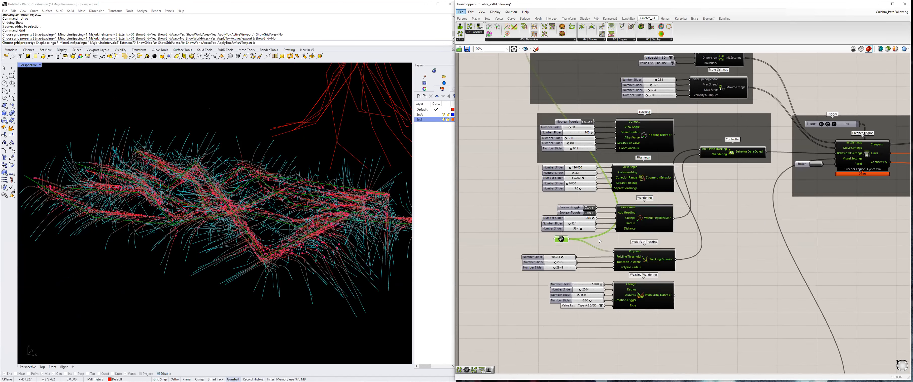
scroll(591, 178, down, 3)
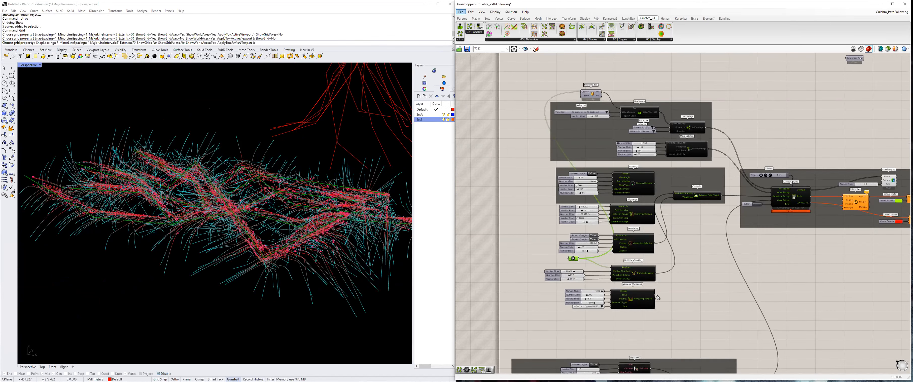
right_drag(655, 296, 633, 151)
scroll(561, 200, down, 3)
drag(565, 219, 570, 198)
scroll(570, 200, up, 2)
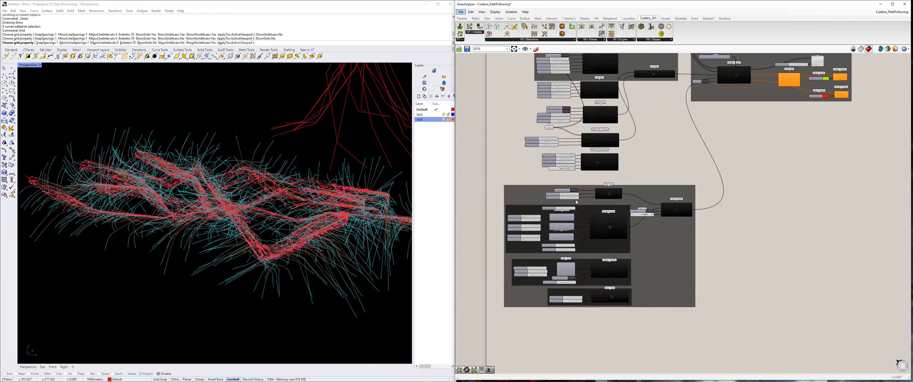
scroll(577, 194, up, 3)
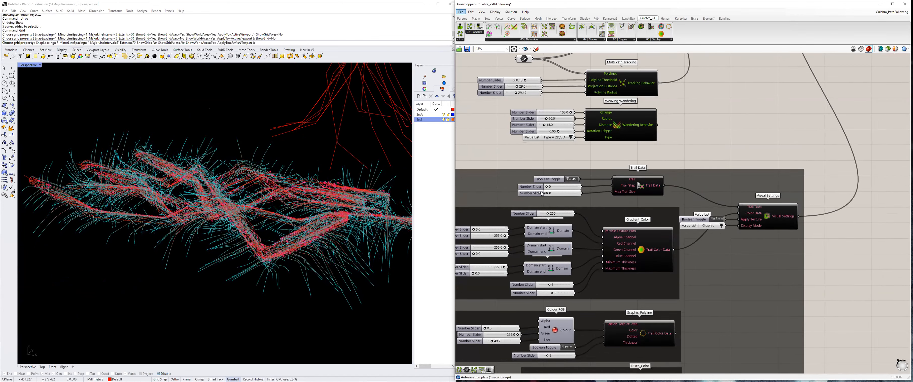
drag(542, 193, 581, 193)
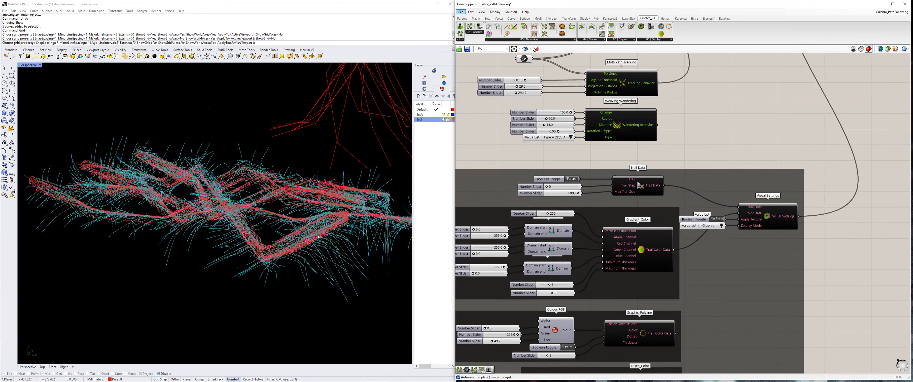
Inspect the trails around the base curves, leave the Grid command, and select all the column curves.
right_drag(239, 246, 245, 199)
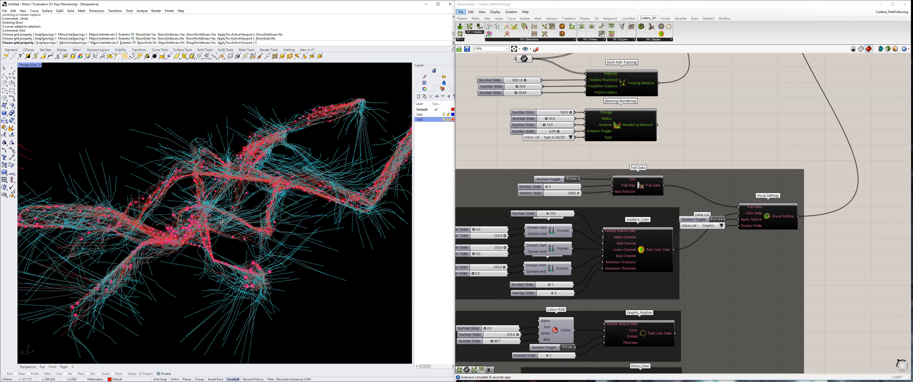
right_drag(205, 250, 132, 215)
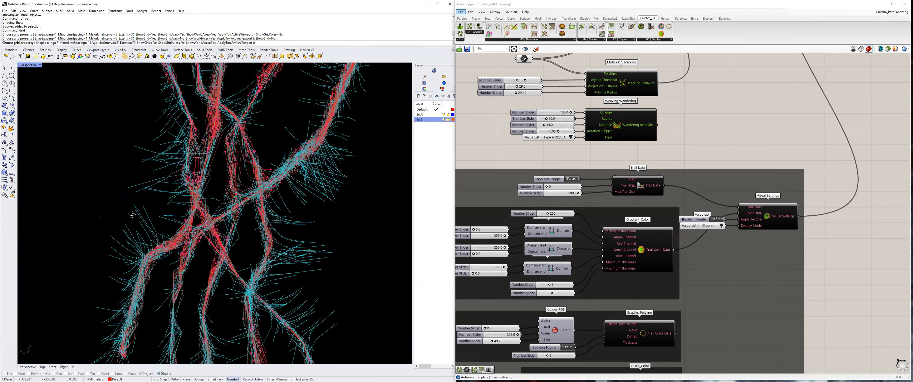
right_drag(298, 202, 276, 207)
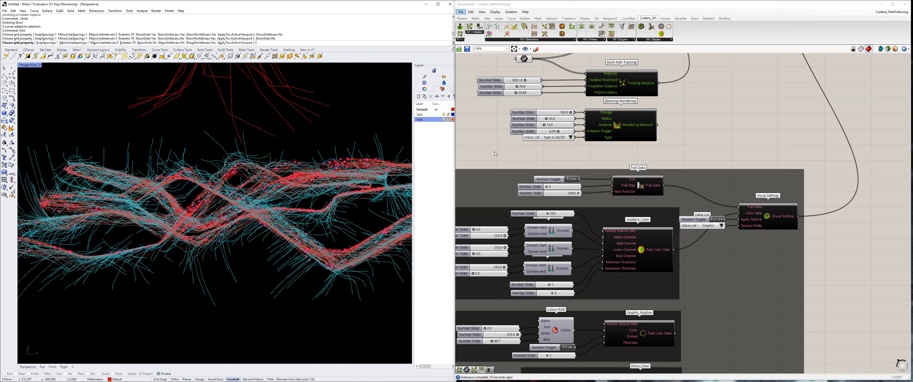
scroll(546, 202, down, 3)
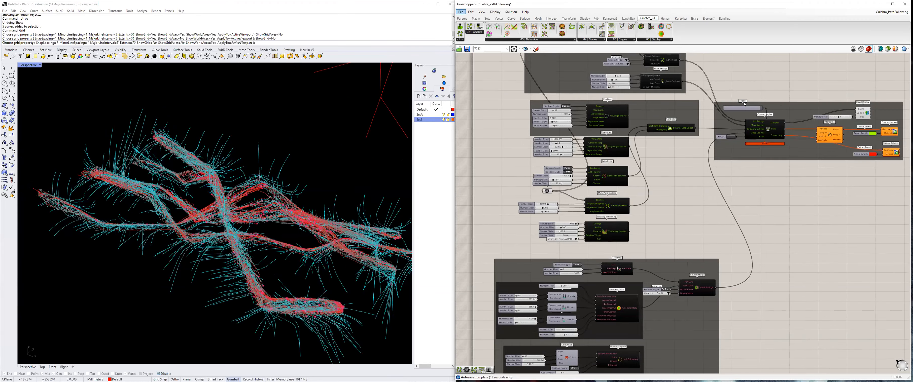
scroll(743, 107, up, 3)
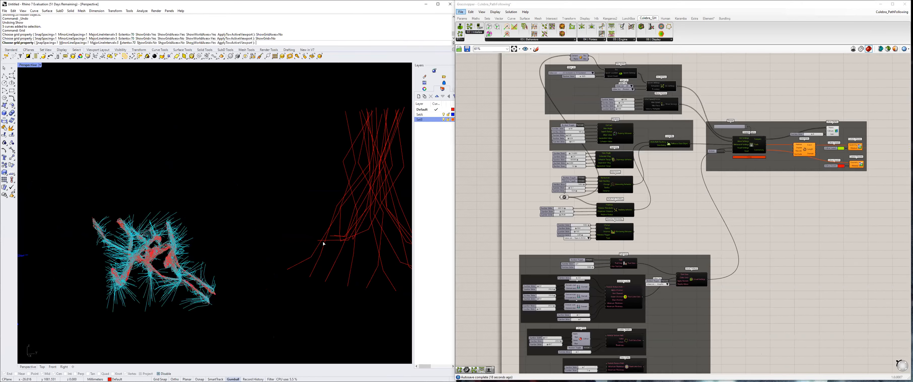
scroll(320, 241, up, 5)
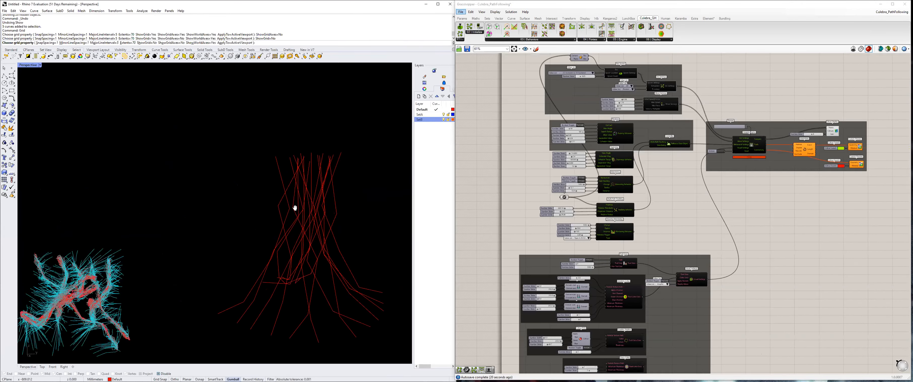
key(Return)
right_drag(232, 184, 214, 189)
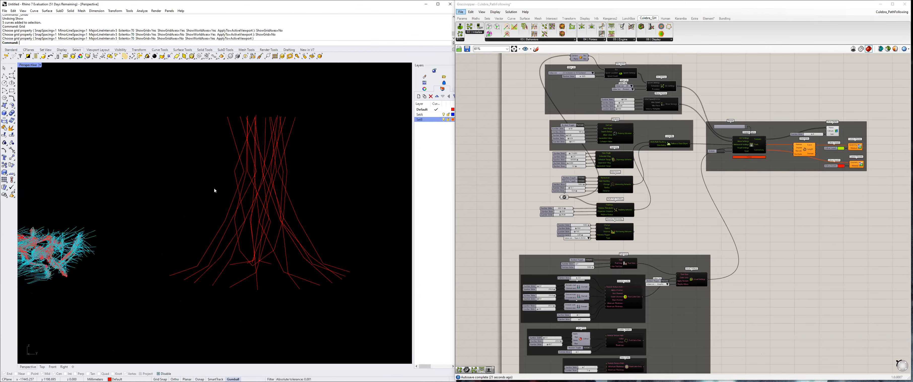
click(279, 223)
right_drag(289, 227, 404, 281)
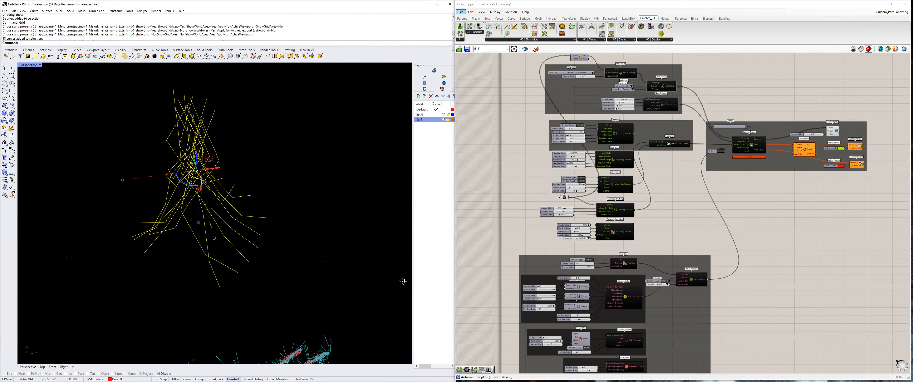
right_drag(236, 218, 319, 198)
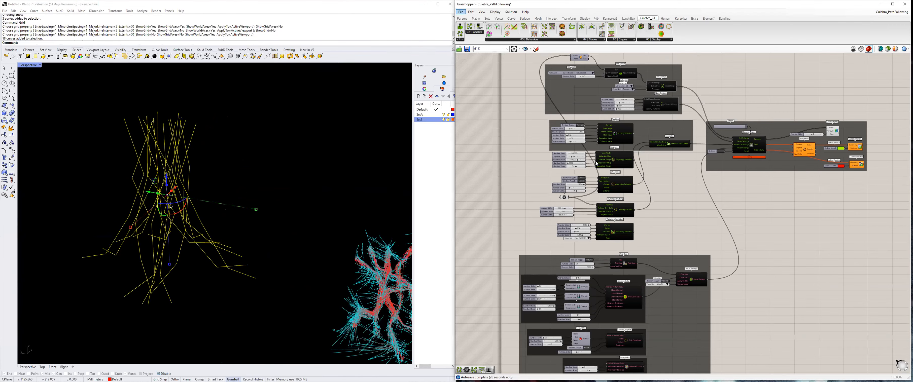
Clear the Grasshopper curve parameter's values and assign the selected column curves to it as multiple curves.
scroll(546, 209, up, 5)
right_click(597, 177)
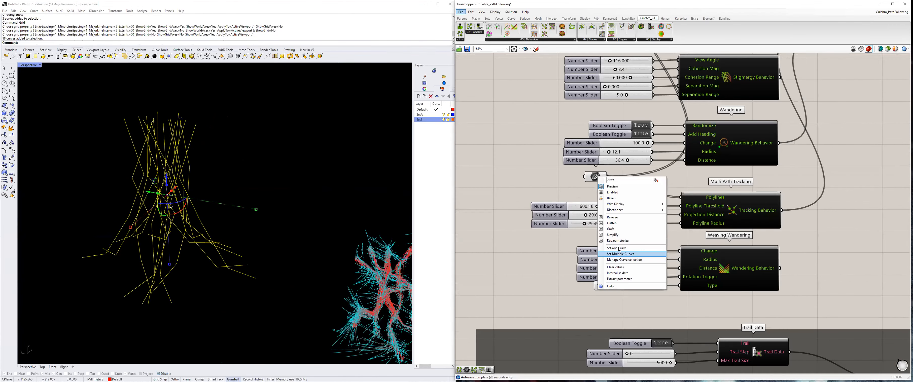
click(617, 267)
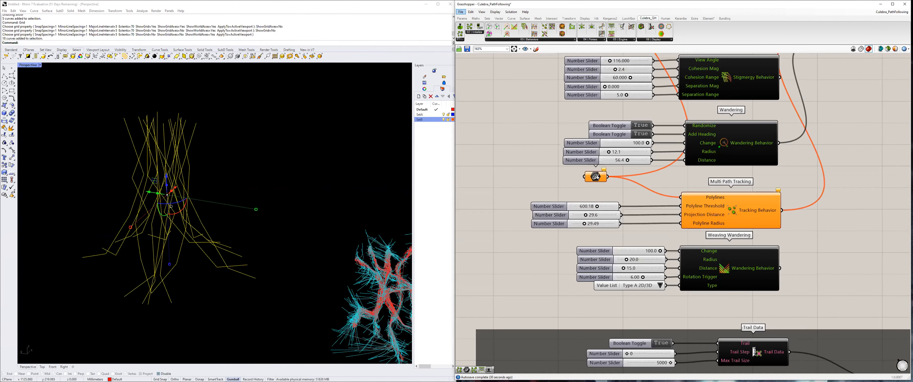
right_click(596, 177)
click(620, 263)
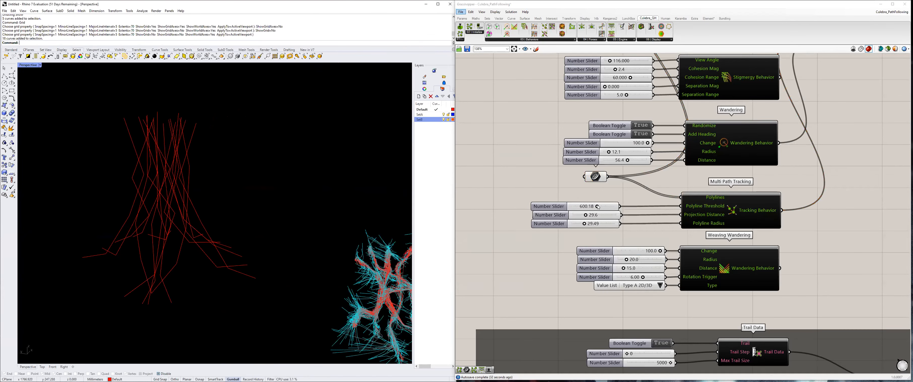
Switch the Box Spawn location to 2D Aligned or 3D Scattered on Ground and reset the Creeper Engine for the column curves.
scroll(569, 193, down, 5)
scroll(581, 89, up, 3)
click(620, 93)
click(631, 101)
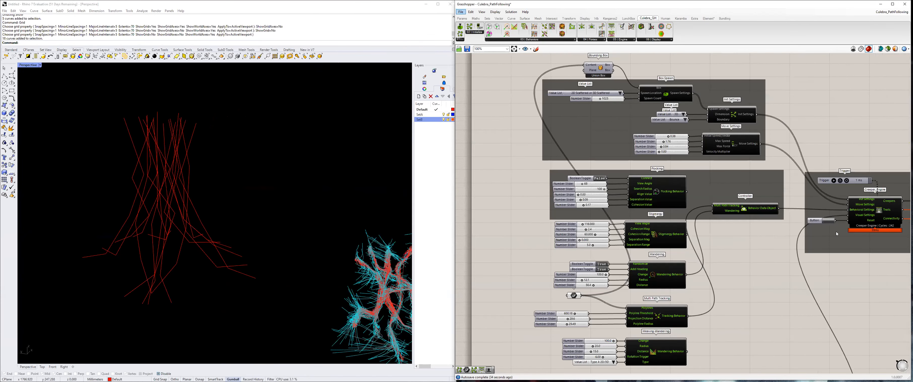
click(824, 220)
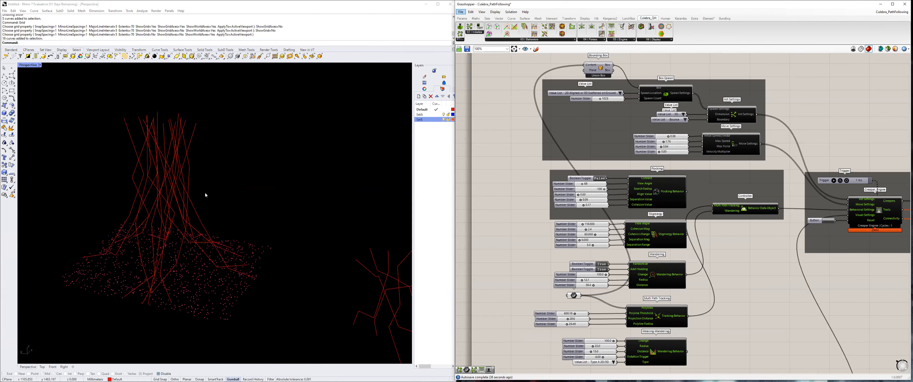
Let the creeper simulation run along the column curves and set the Move Settings max speed to 3.64.
right_drag(669, 194, 788, 173)
scroll(733, 202, up, 2)
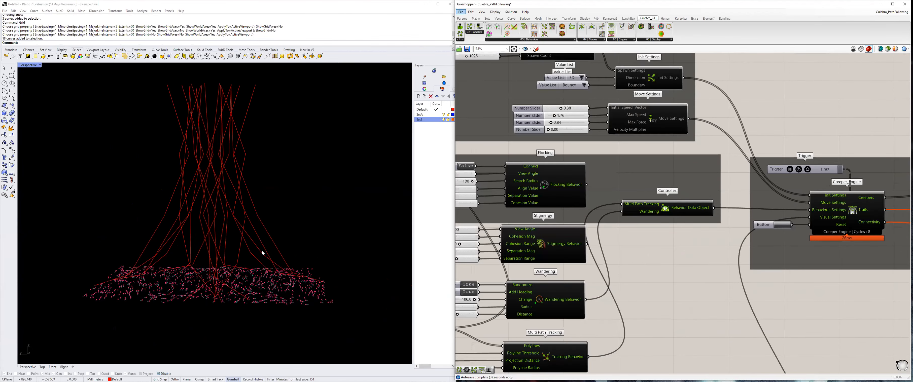
click(164, 256)
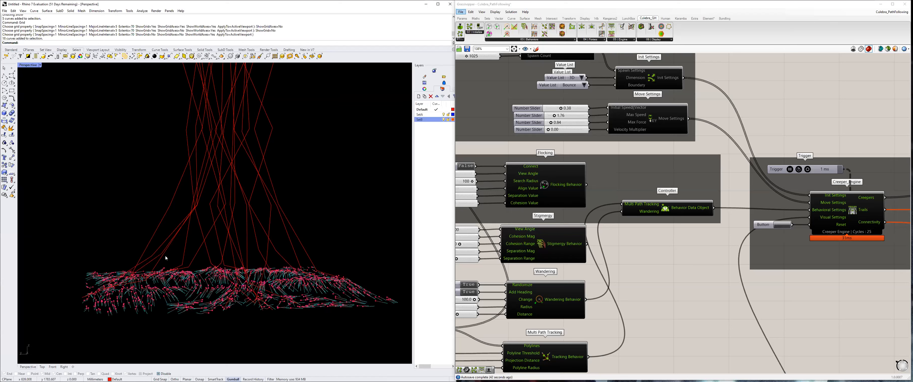
scroll(180, 251, down, 2)
shift+right_drag(204, 231, 211, 273)
scroll(204, 258, down, 1)
scroll(202, 265, up, 1)
right_drag(561, 118, 629, 120)
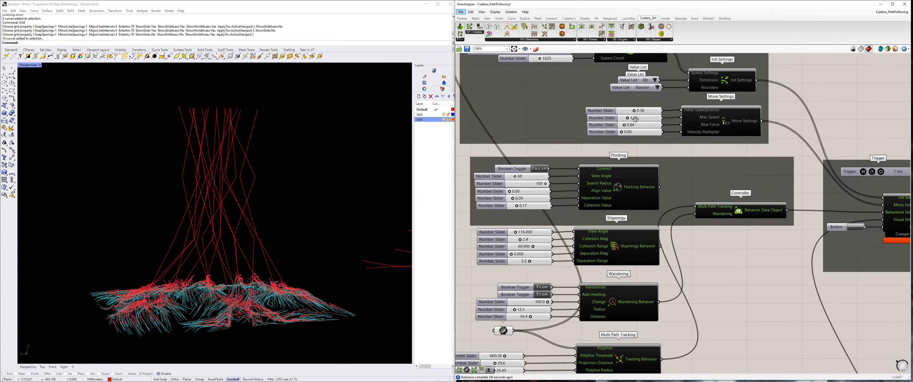
drag(638, 119, 631, 120)
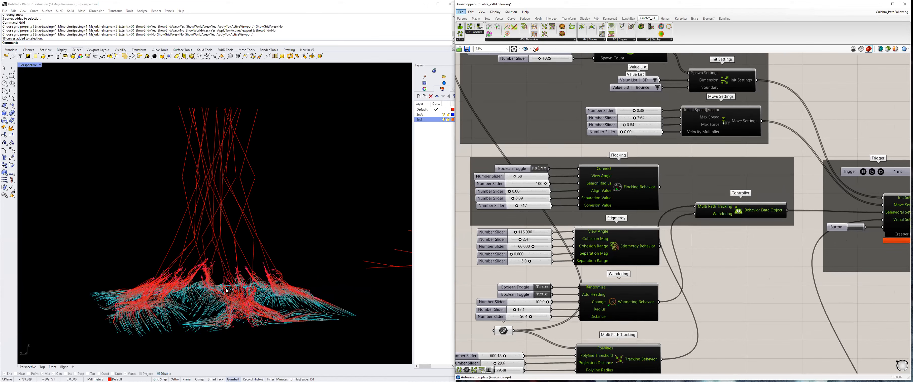
Change the Default layer's colour to green so the column curves contrast with the red trails.
right_drag(263, 271, 225, 270)
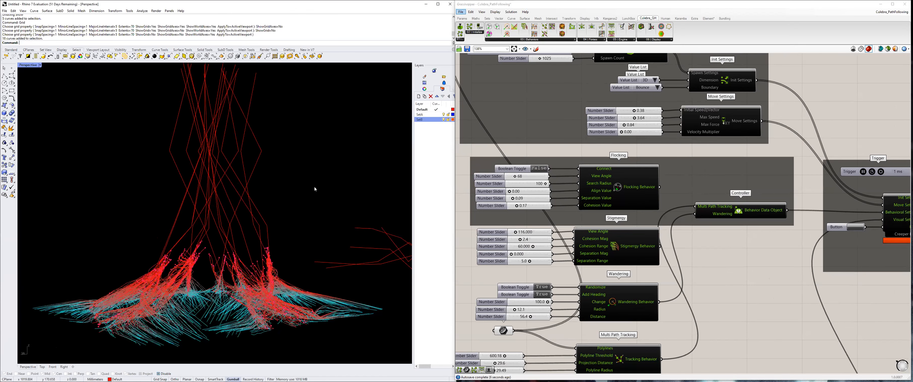
click(453, 120)
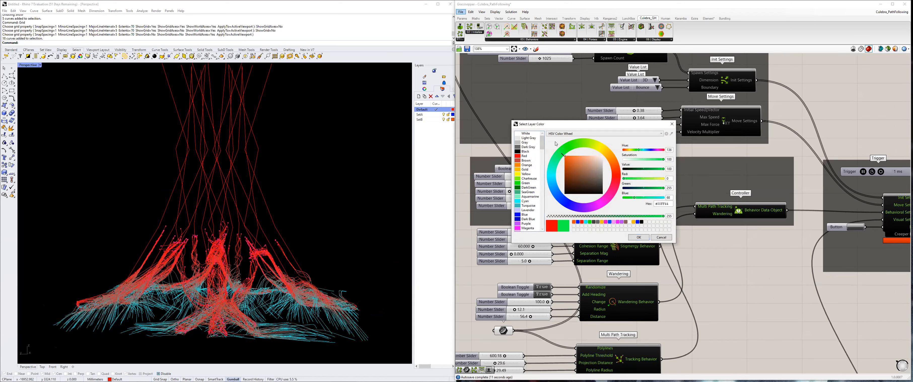
click(571, 148)
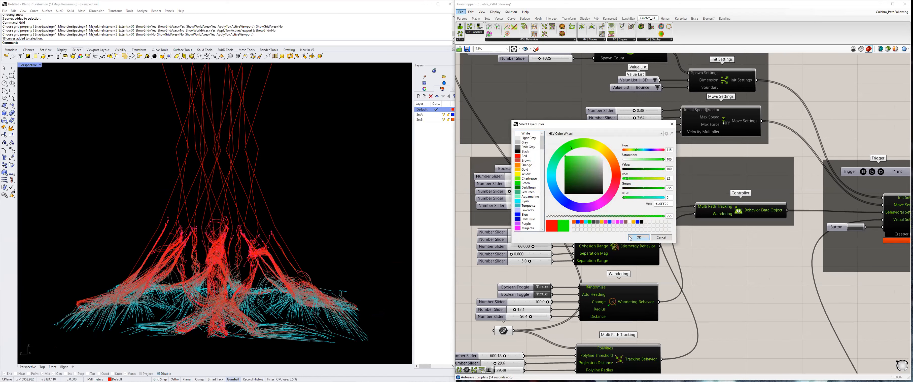
click(639, 237)
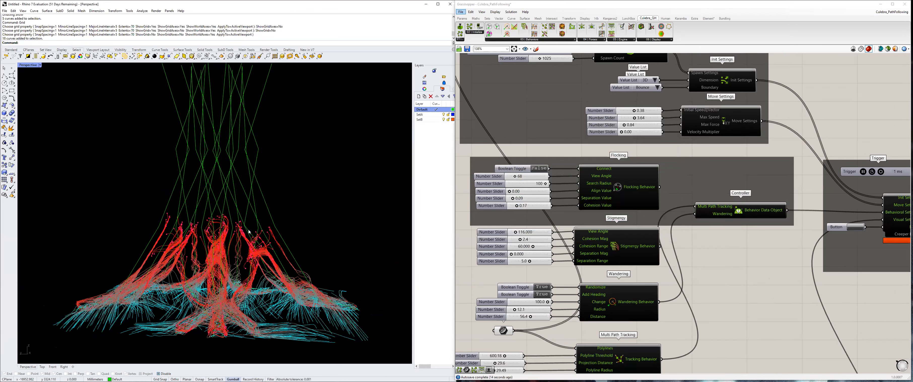
right_drag(250, 223, 231, 220)
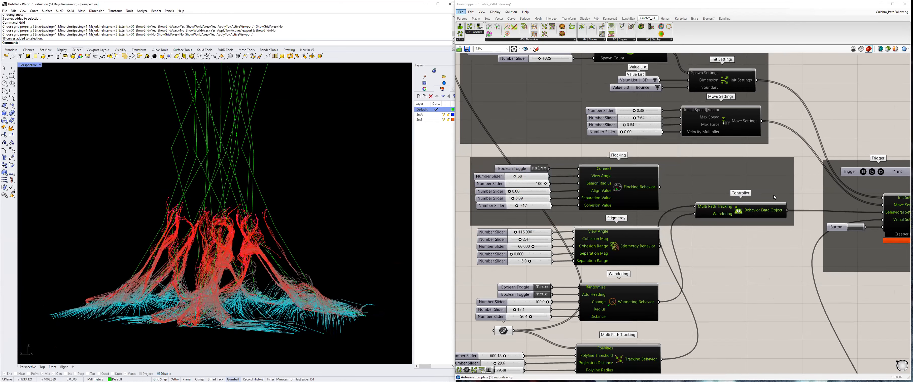
Set the polyline radius of the Multi Path Tracking behavior to 15.89 and inspect the trails around the columns.
right_drag(671, 286, 672, 240)
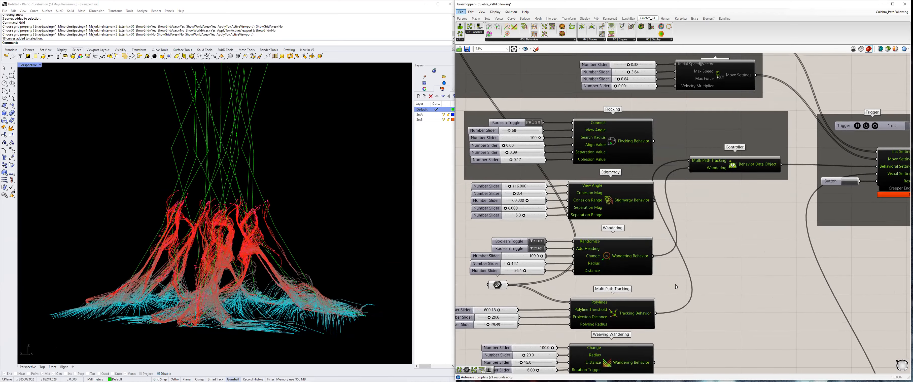
scroll(682, 234, down, 2)
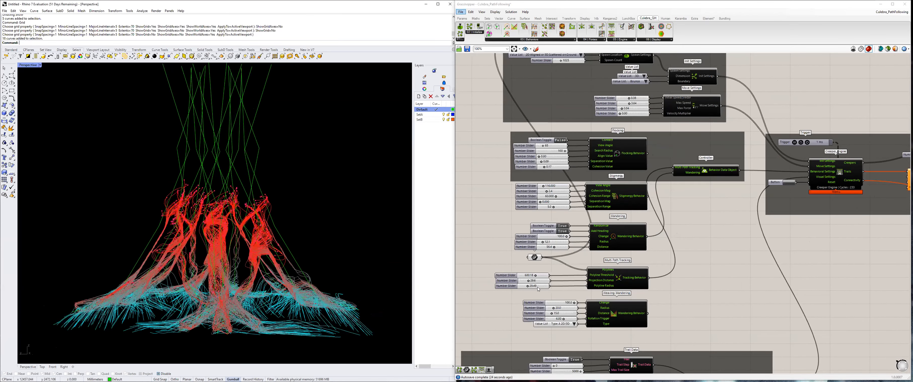
scroll(537, 288, up, 1)
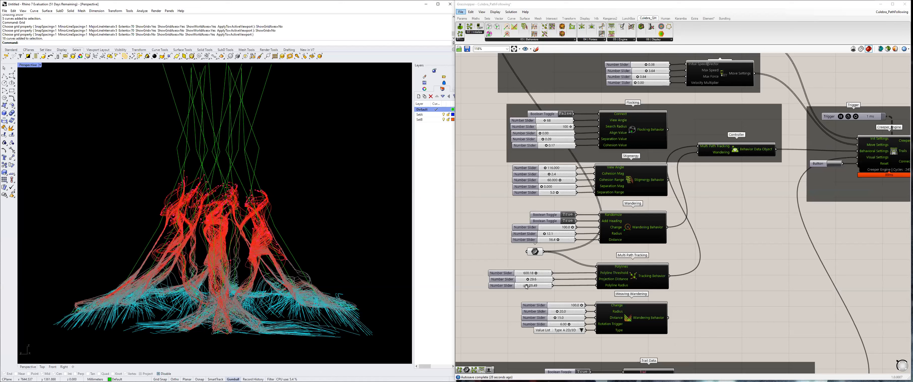
drag(524, 286, 522, 286)
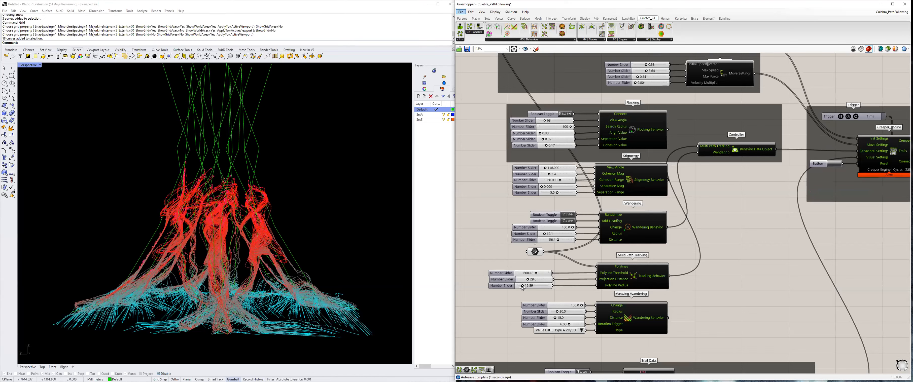
right_drag(215, 234, 383, 234)
right_drag(259, 223, 288, 203)
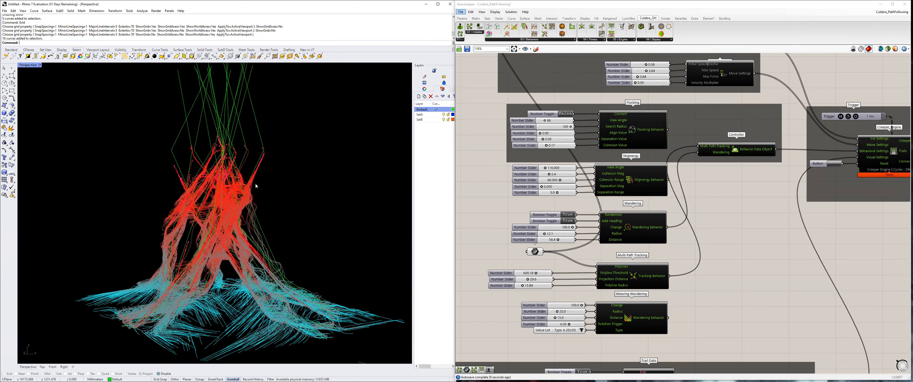
right_drag(279, 212, 267, 207)
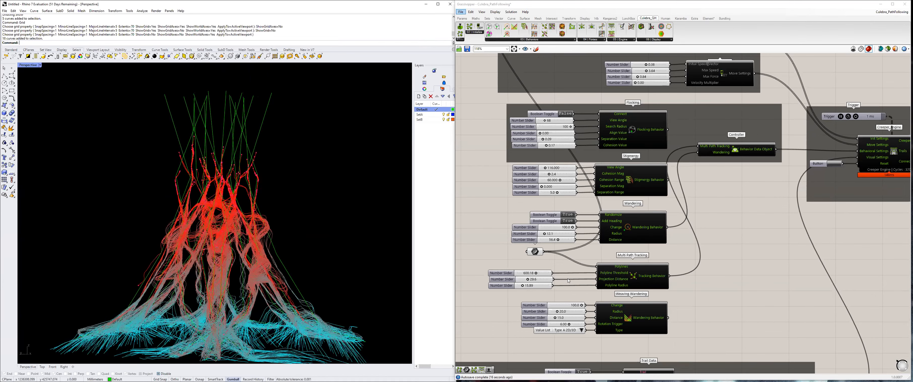
Set the Box Spawn count to 4000 and restart the creeper simulation from its initial state.
right_drag(612, 85, 656, 177)
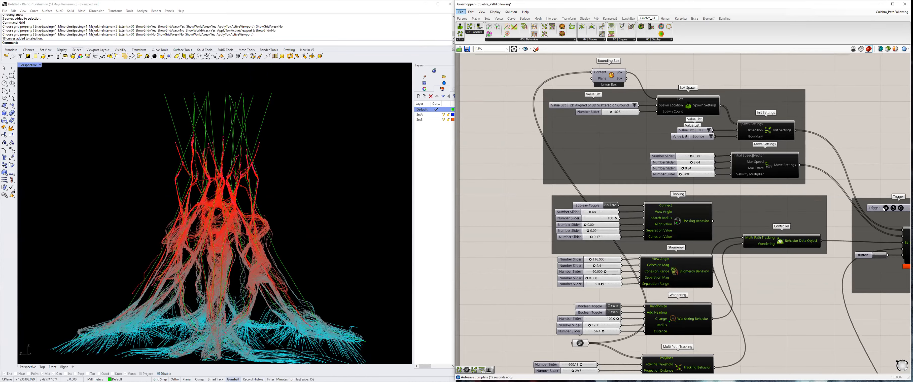
right_drag(774, 191, 749, 192)
double_click(594, 111)
text(4)
key(Return)
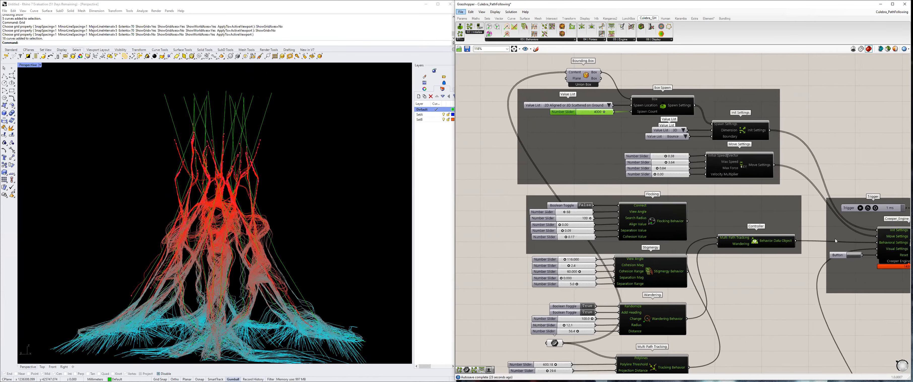
scroll(858, 258, up, 2)
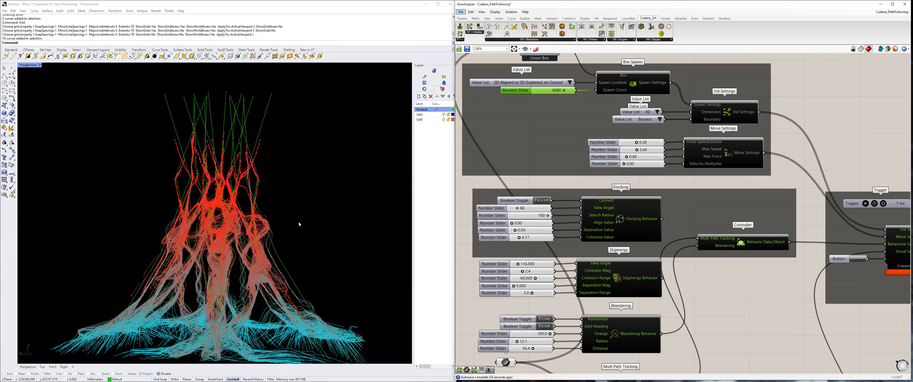
click(875, 203)
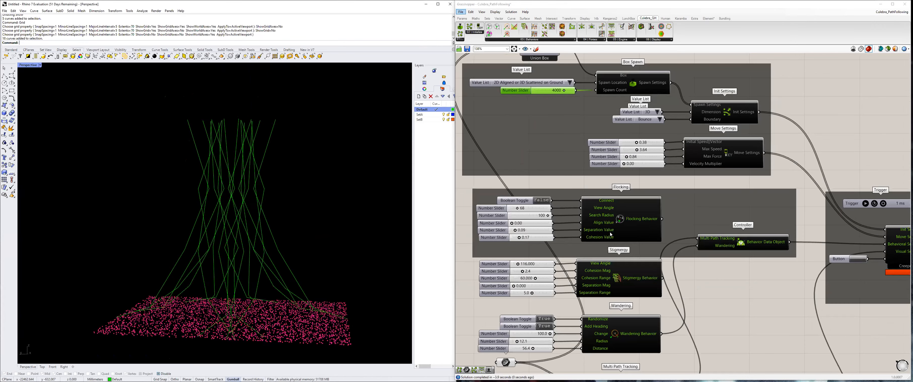
click(865, 204)
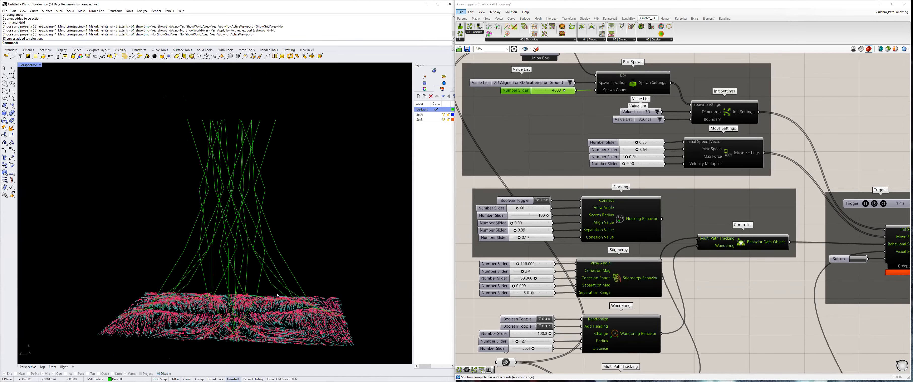
Examine the denser trails gathering at the foot of the column curves and pause the simulation.
scroll(273, 287, up, 2)
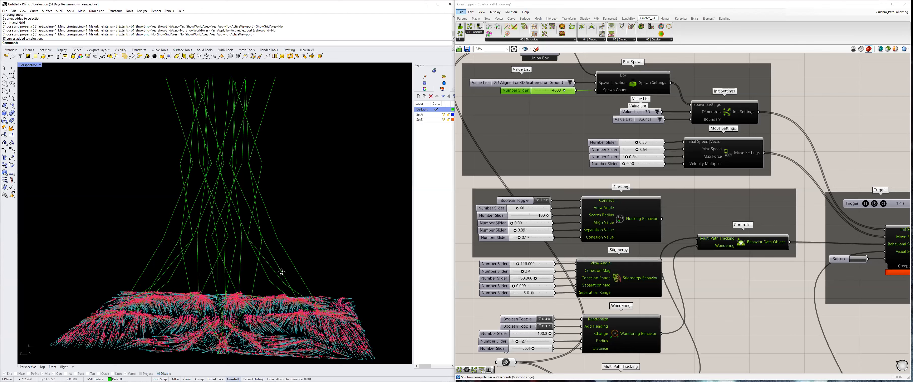
scroll(283, 264, down, 3)
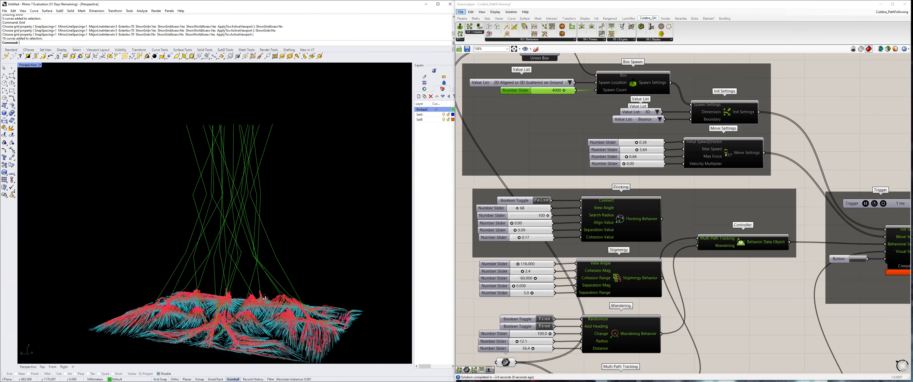
right_drag(273, 286, 276, 274)
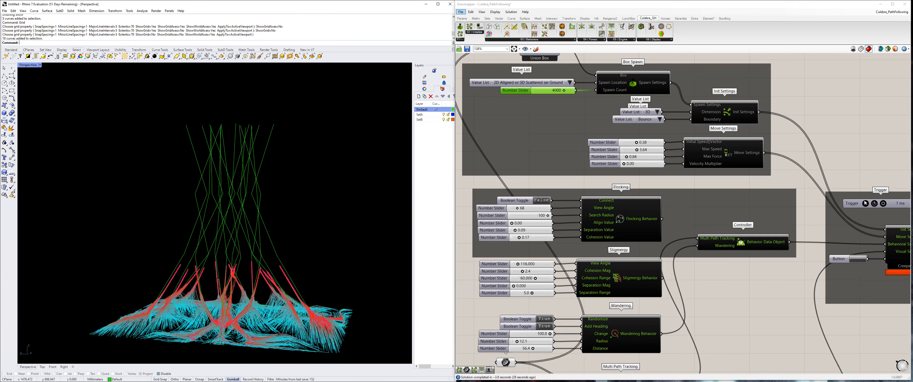
right_drag(229, 241, 266, 249)
scroll(258, 248, up, 3)
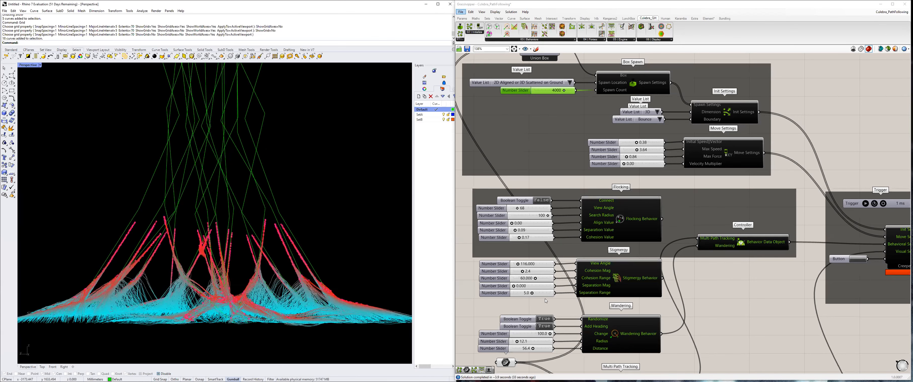
Remove the Wandering input from the Controller component, keeping only Multi Path Tracking.
scroll(699, 249, up, 5)
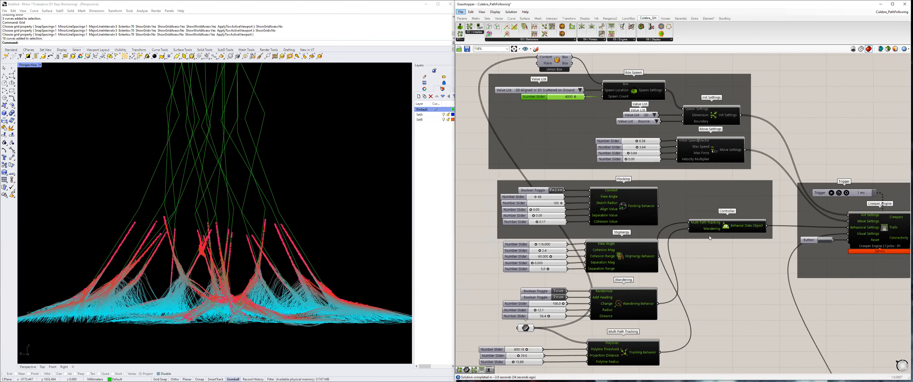
scroll(730, 226, up, 3)
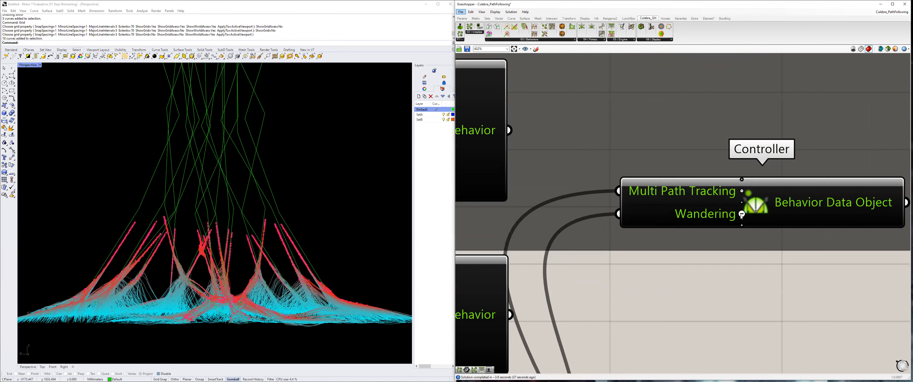
click(742, 214)
scroll(701, 250, down, 2)
scroll(659, 209, down, 4)
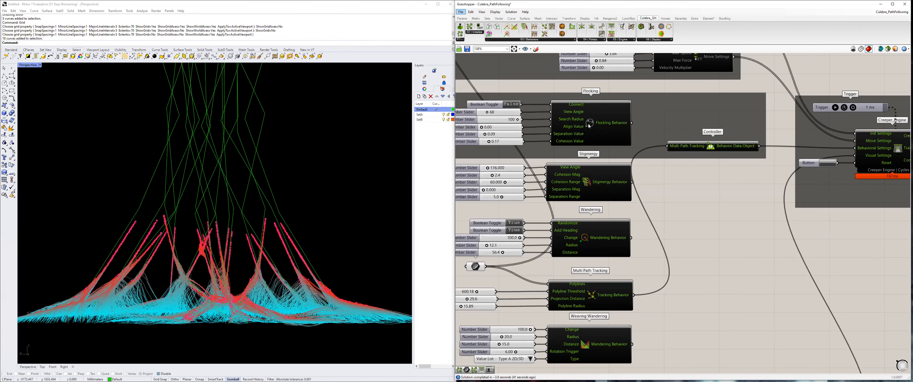
Add a second input to the Controller and connect the Weaving Wandering behavior to it.
right_drag(607, 123, 632, 127)
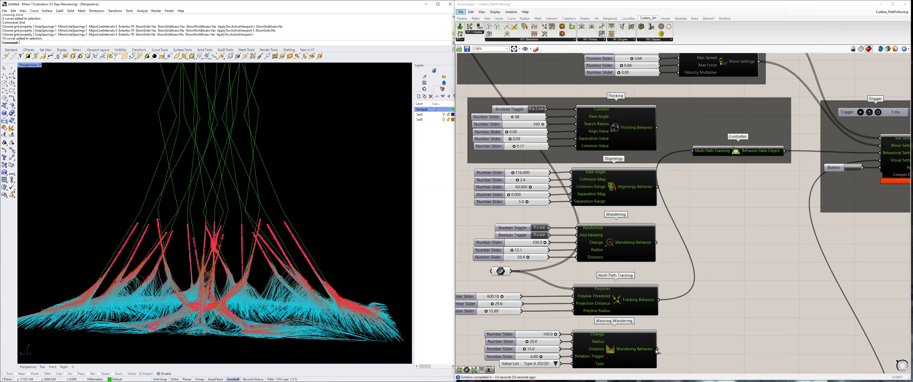
scroll(729, 165, up, 3)
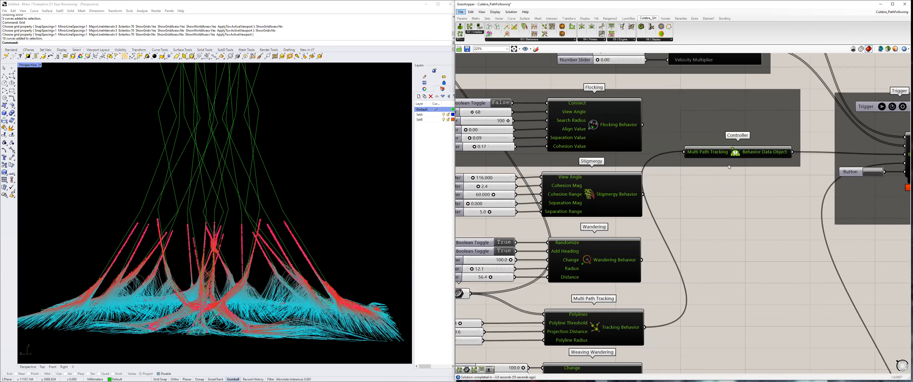
scroll(679, 249, down, 2)
scroll(679, 137, down, 2)
right_drag(576, 247, 602, 226)
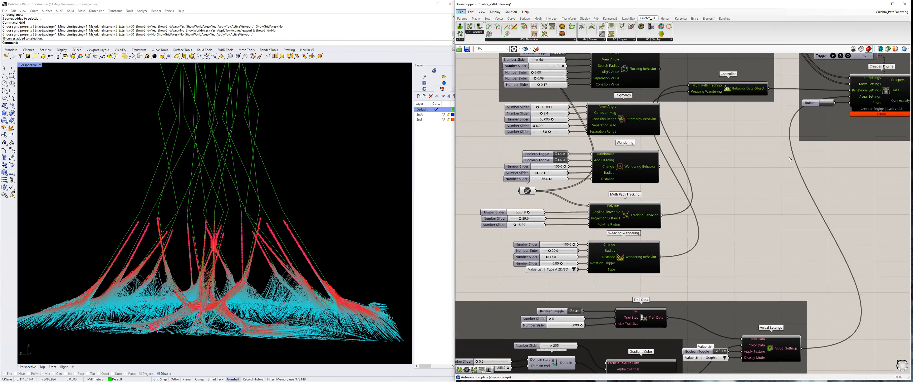
Reset the Creeper Engine and inspect the respawned creepers beneath the column curves.
right_drag(802, 133, 786, 148)
right_drag(813, 83, 789, 113)
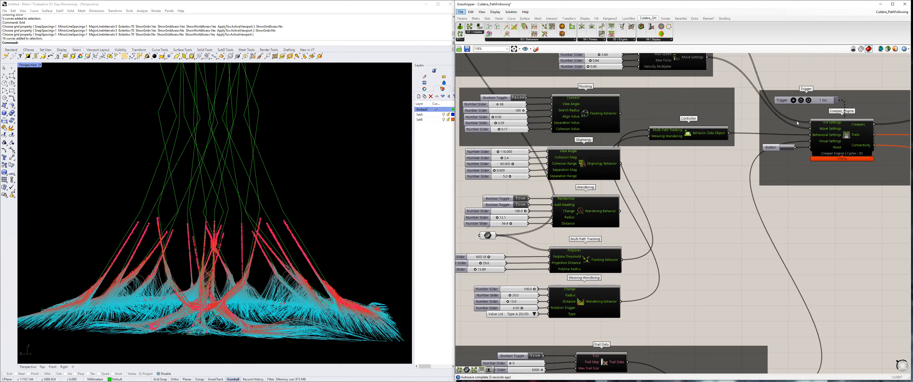
click(786, 148)
scroll(705, 144, down, 3)
right_drag(551, 107, 537, 195)
scroll(537, 195, up, 3)
right_drag(600, 268, 542, 177)
click(279, 235)
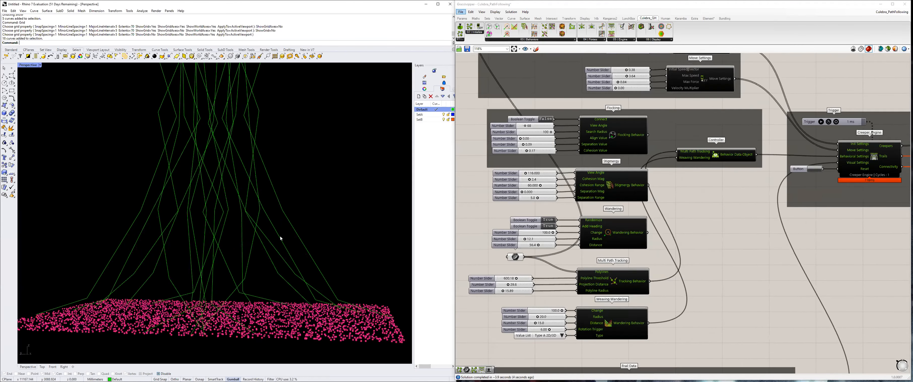
right_drag(281, 238, 284, 252)
scroll(277, 291, down, 4)
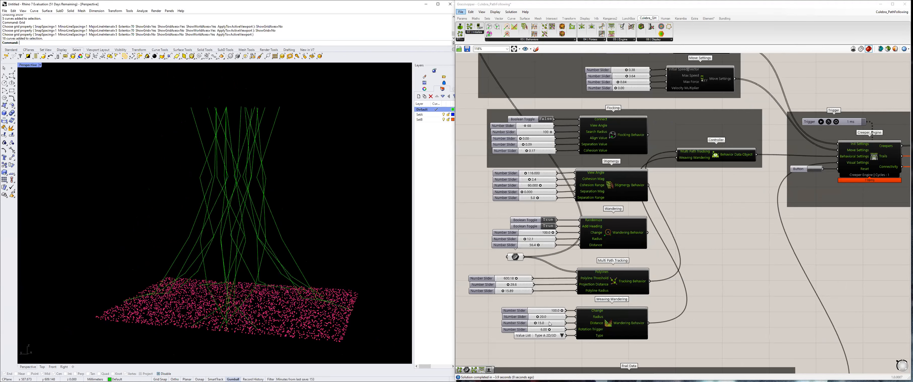
Start the simulation with weaving wandering and set the Multi Path Tracking polyline radius to 40.46.
scroll(550, 323, up, 2)
click(868, 86)
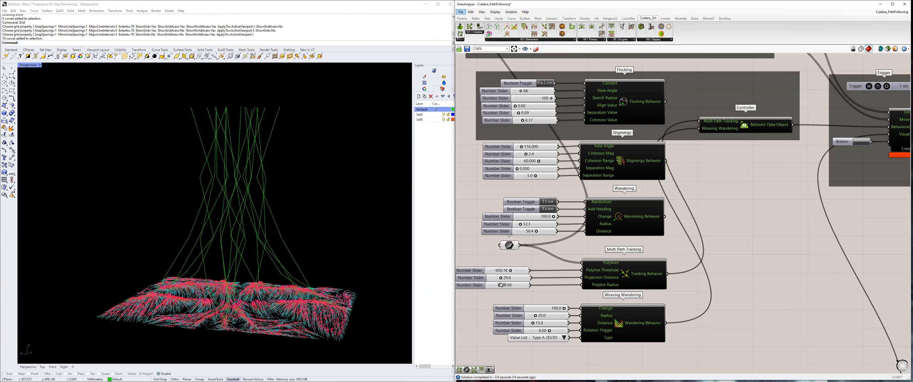
drag(500, 285, 506, 288)
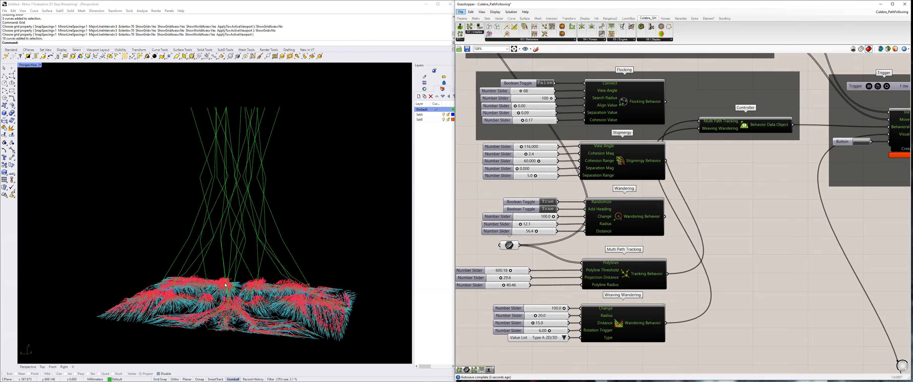
Set the Multi Path Tracking polyline radius to 31.07 while the simulation runs.
scroll(226, 282, up, 3)
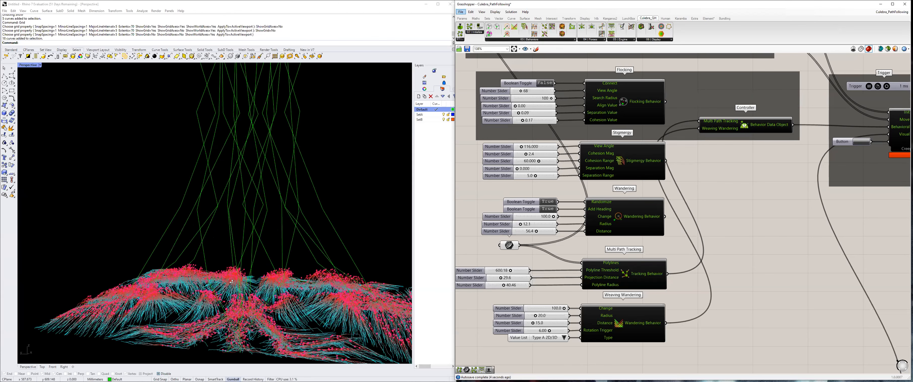
scroll(228, 281, down, 3)
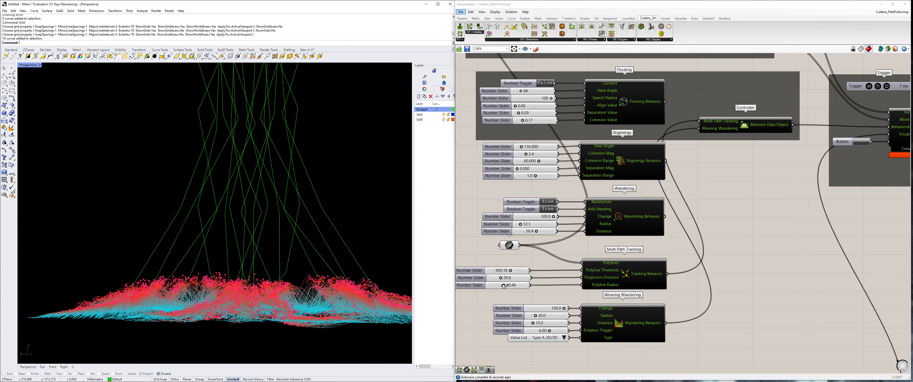
drag(502, 287, 499, 287)
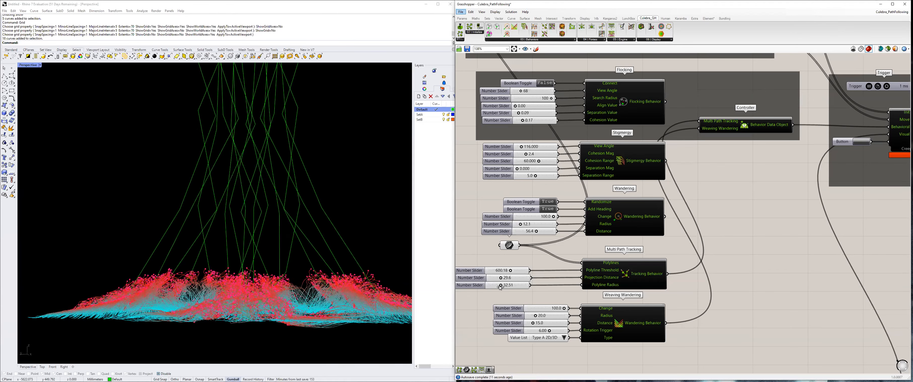
Raise the Max Speed in the Move Settings to 6.96.
scroll(707, 206, down, 2)
right_drag(705, 206, 651, 132)
right_drag(662, 83, 657, 119)
scroll(656, 114, up, 2)
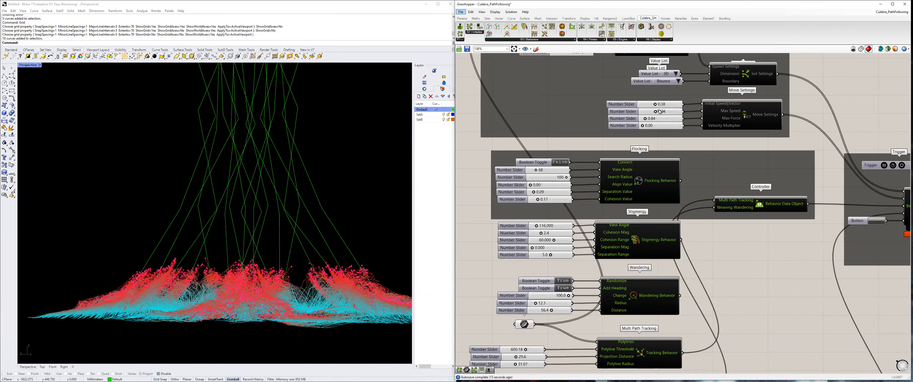
drag(666, 111, 667, 112)
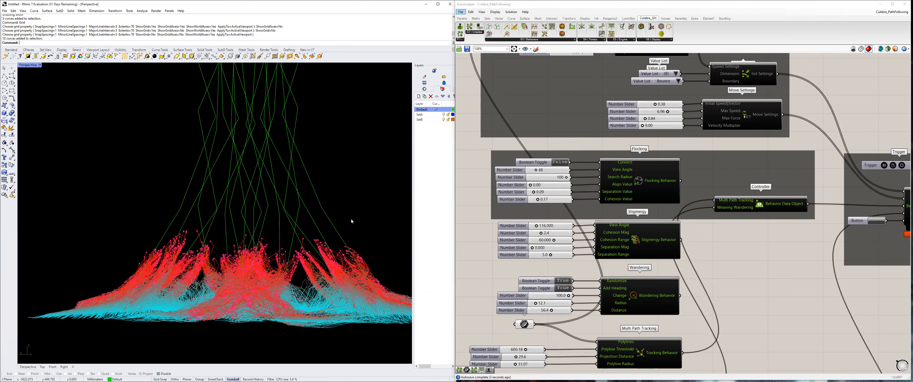
right_drag(332, 215, 303, 192)
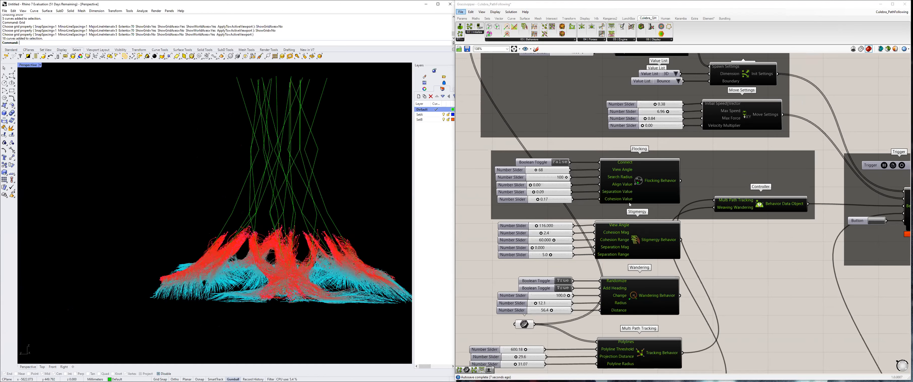
Pause the simulation and examine the creeper trails gathering around the column curves from several angles.
click(884, 166)
right_drag(252, 210, 334, 323)
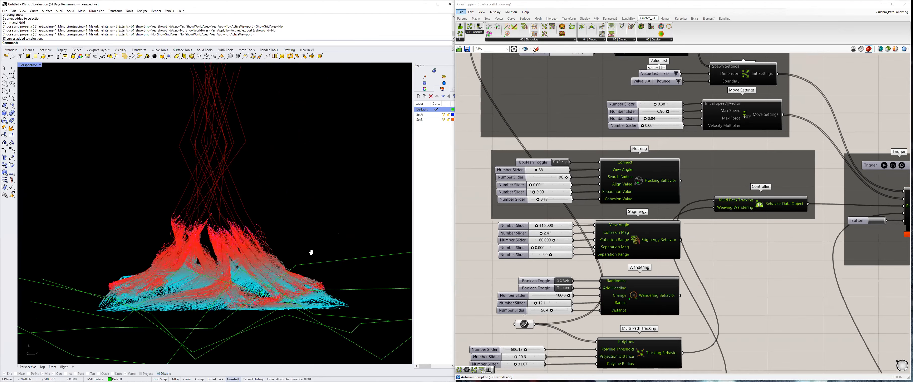
right_drag(294, 219, 293, 223)
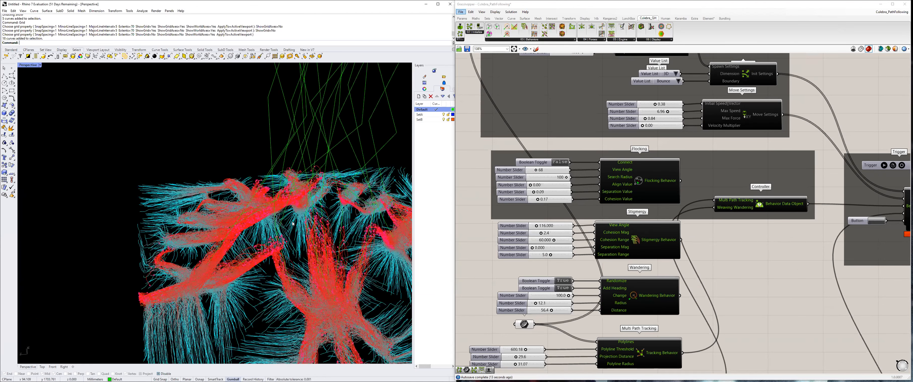
right_drag(235, 226, 246, 232)
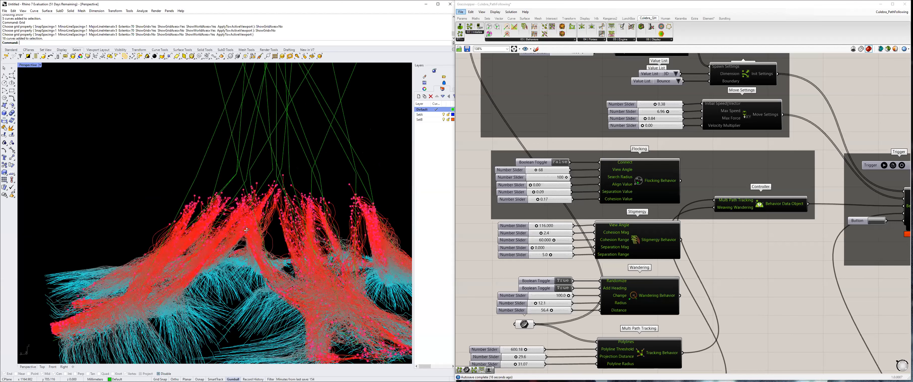
scroll(249, 227, down, 4)
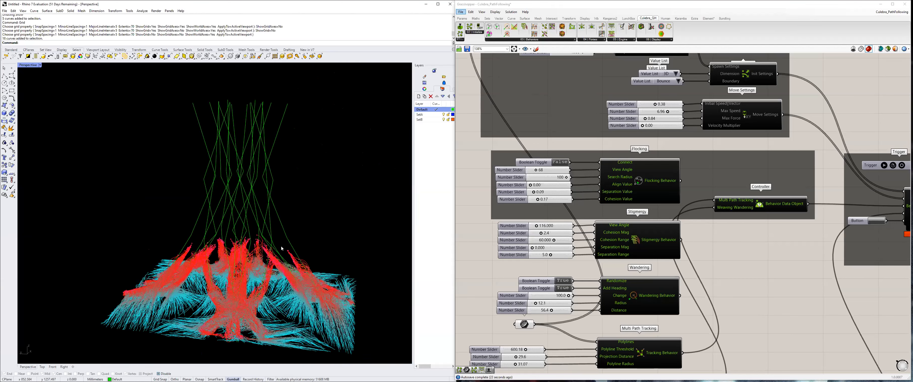
right_drag(321, 230, 248, 288)
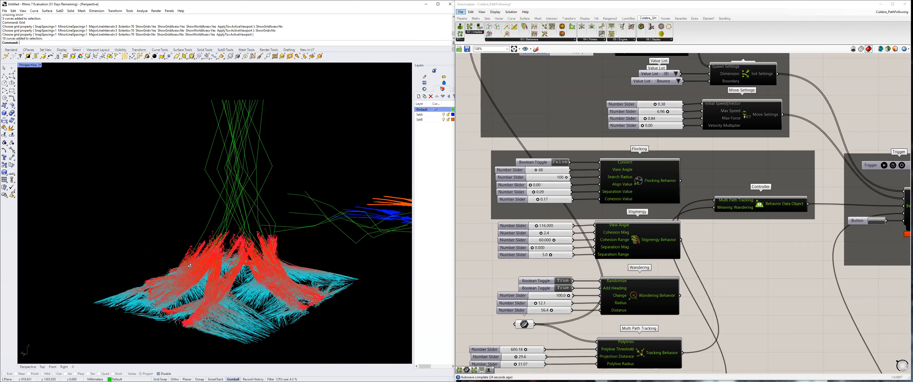
scroll(245, 260, up, 3)
right_drag(250, 244, 292, 244)
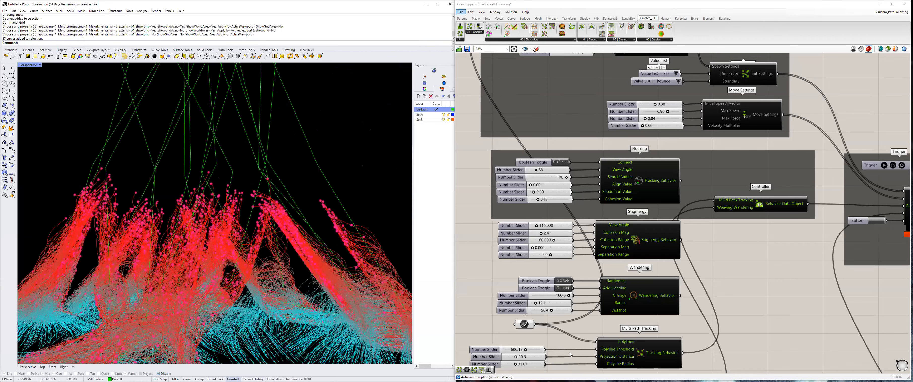
Pause the simulation and replace Weaving Wandering with the Wandering behavior in the Controller's second input.
right_drag(641, 338, 631, 306)
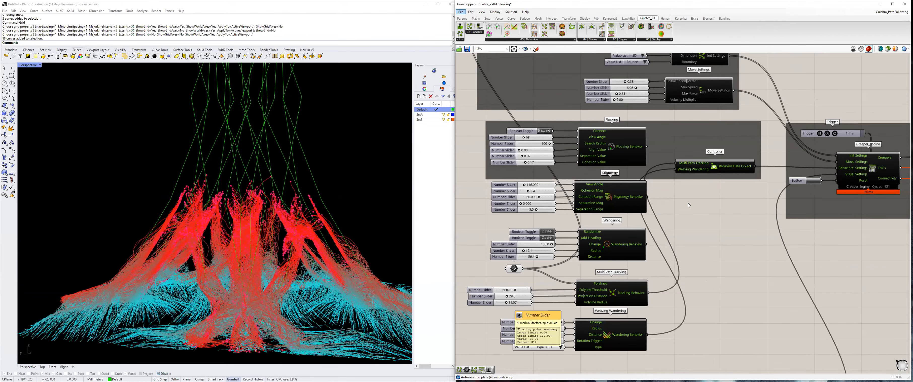
click(820, 134)
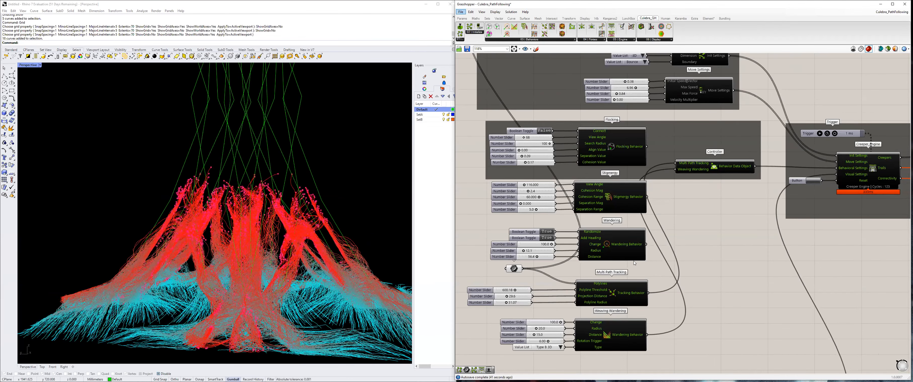
right_drag(775, 163, 766, 187)
right_drag(637, 244, 621, 260)
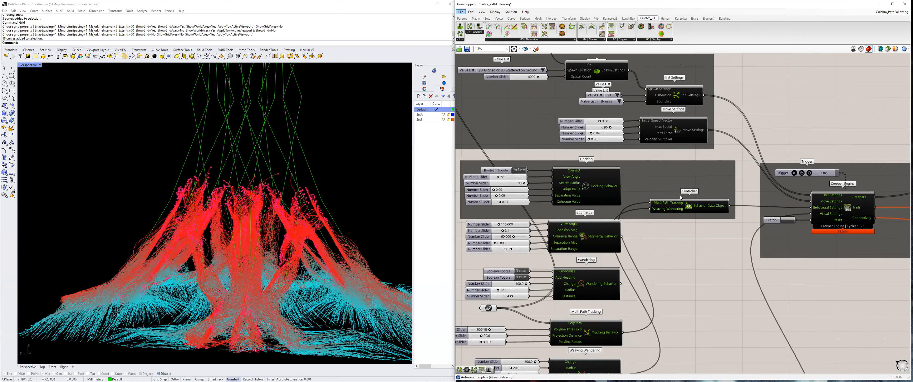
Watch the trails grow with the Wandering behavior and lower the Max Speed in the Move Settings to 5.01.
scroll(618, 290, up, 3)
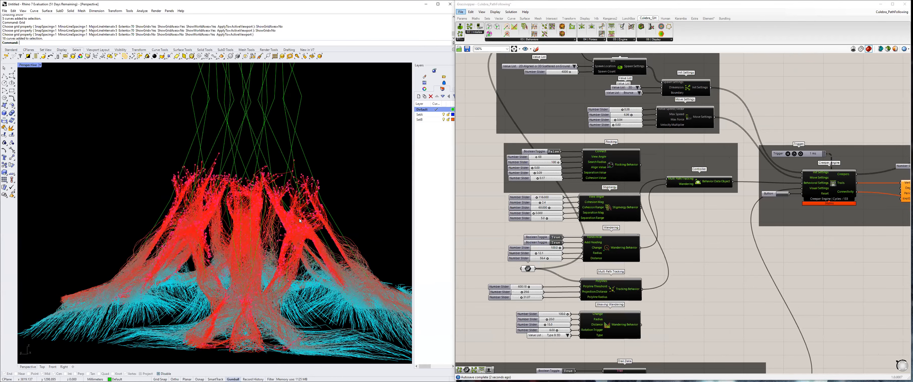
scroll(305, 200, down, 4)
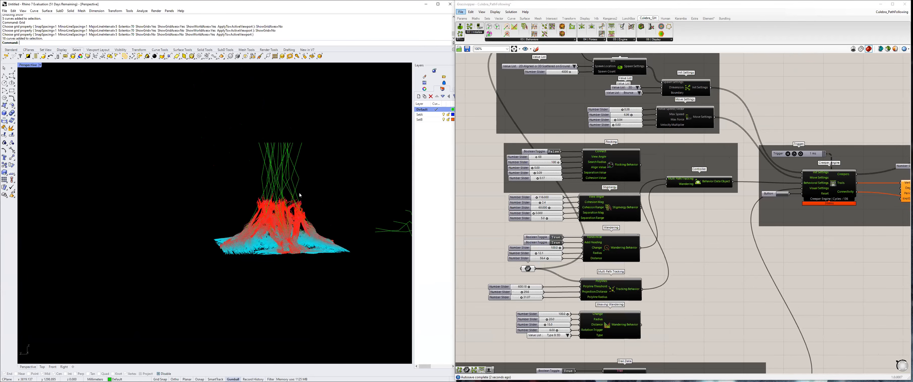
scroll(266, 217, up, 2)
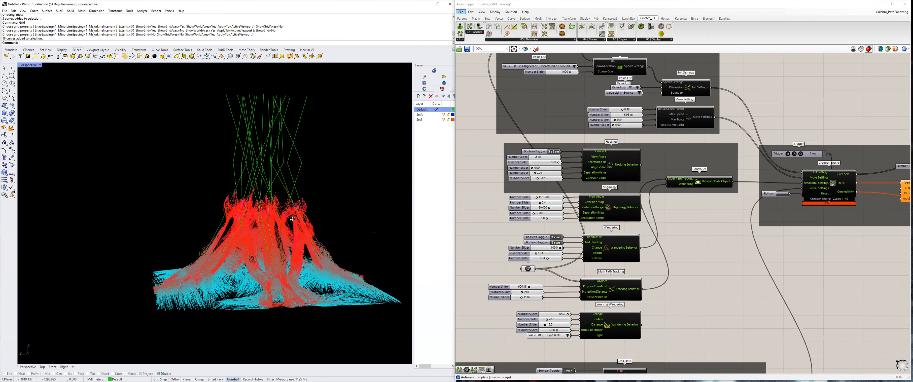
right_drag(269, 217, 287, 210)
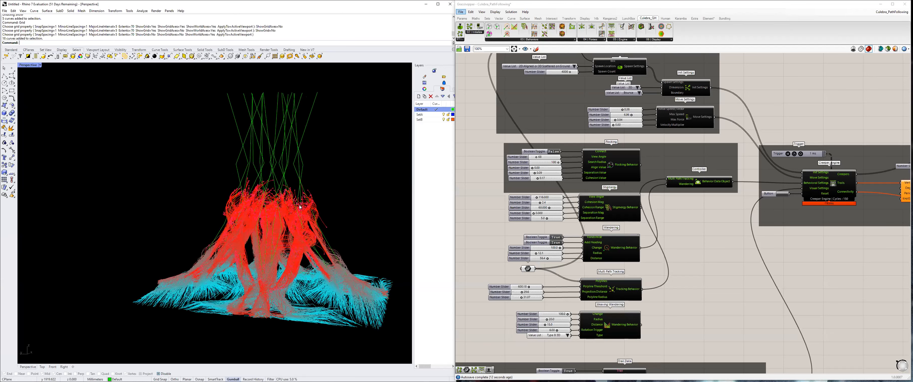
scroll(287, 210, up, 2)
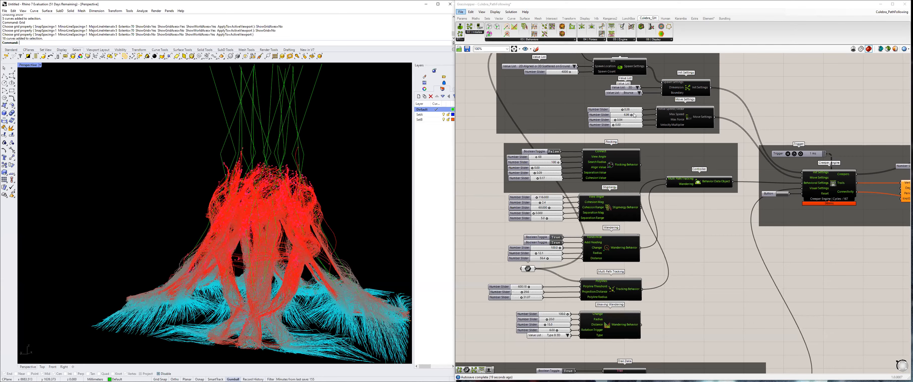
scroll(635, 115, up, 1)
drag(632, 115, 627, 116)
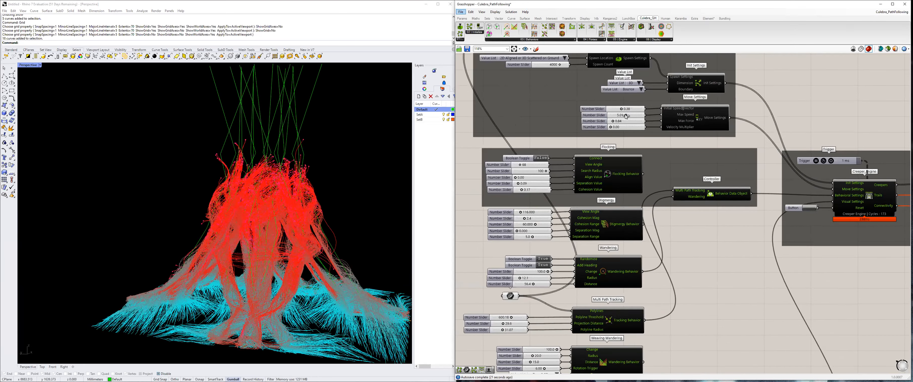
Pause the simulation and examine the branching trail structure from several angles, both close up and as a whole.
right_drag(276, 131, 205, 159)
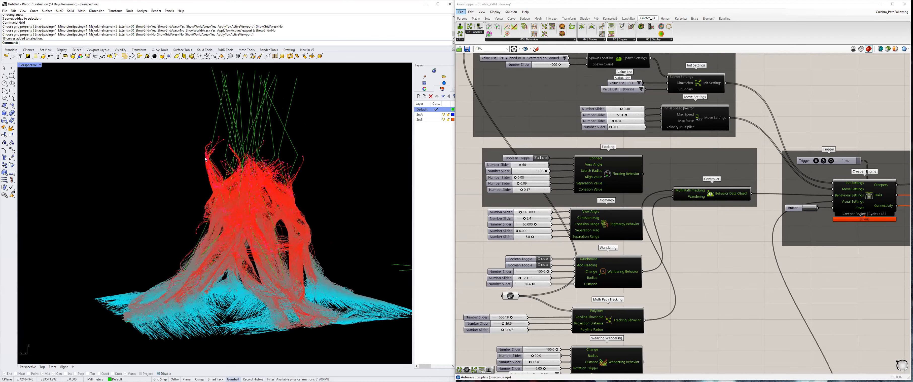
scroll(231, 155, up, 2)
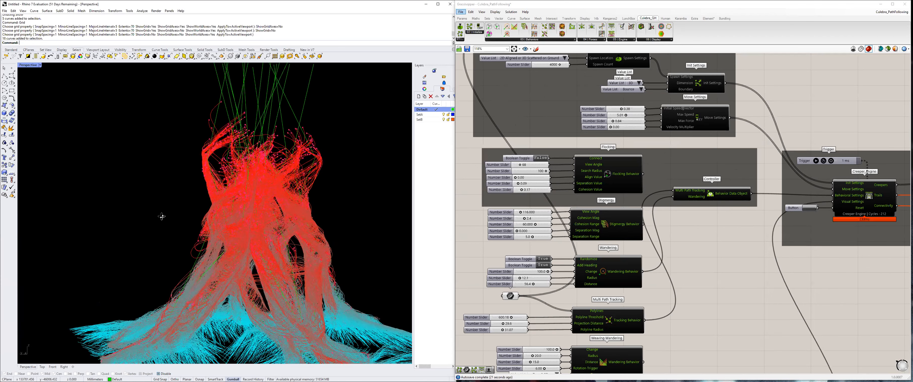
right_drag(161, 217, 298, 235)
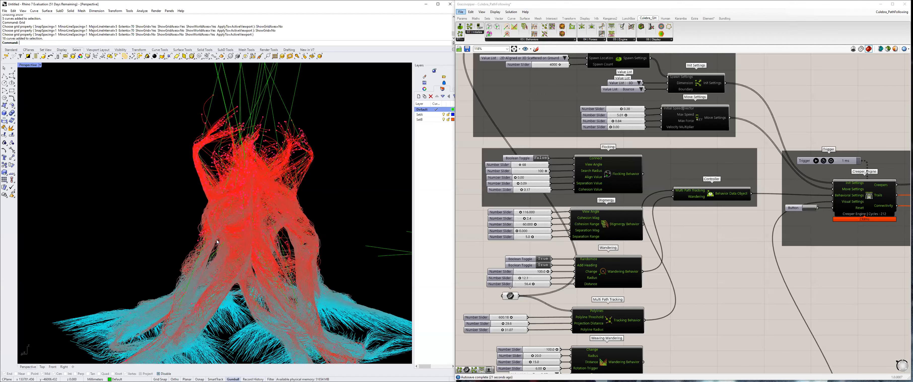
right_drag(218, 242, 247, 220)
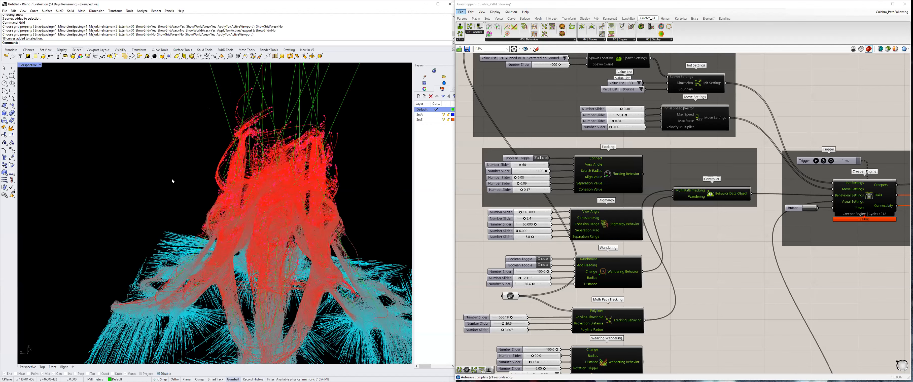
right_drag(172, 181, 192, 201)
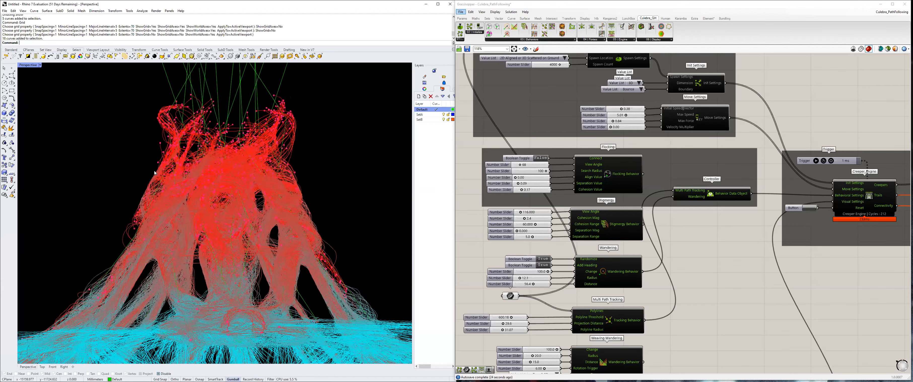
scroll(209, 181, up, 3)
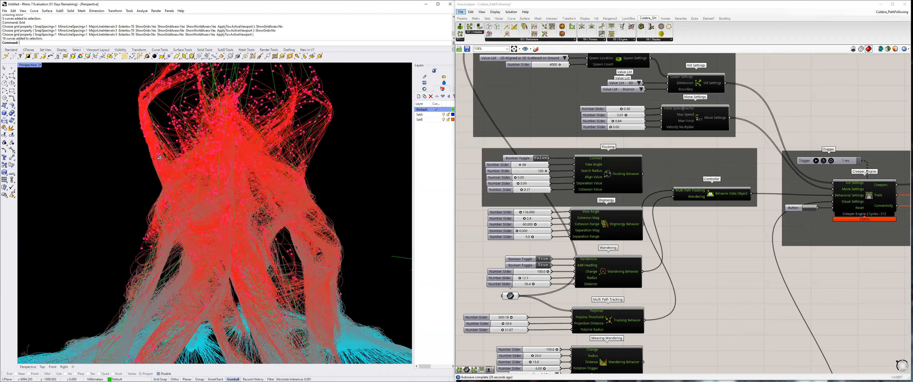
scroll(160, 158, down, 3)
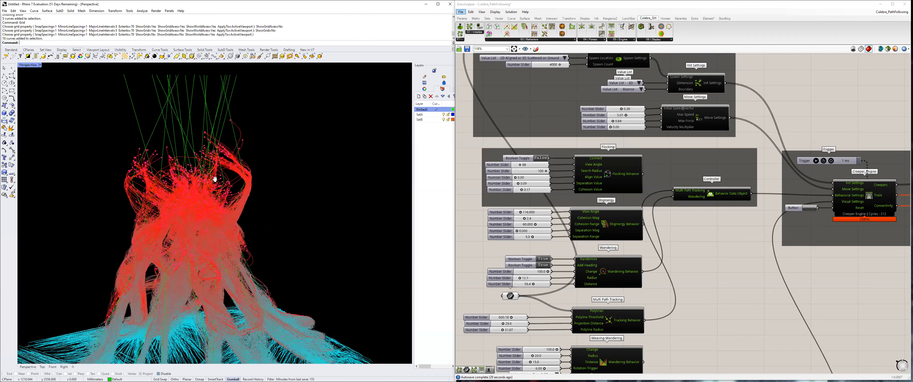
right_drag(186, 245, 206, 235)
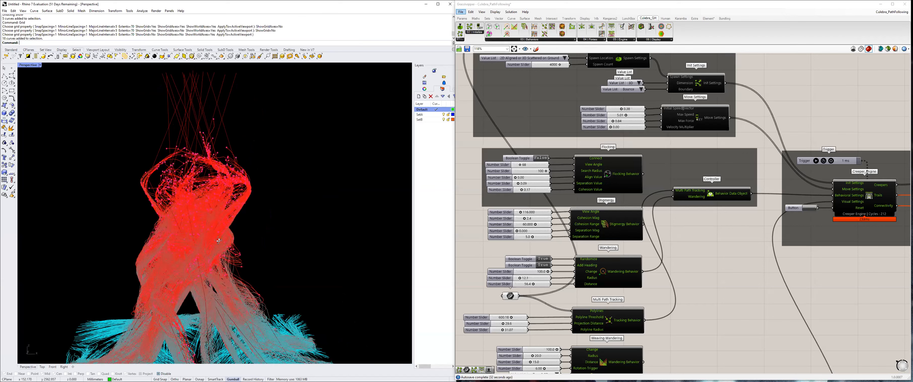
scroll(219, 241, up, 5)
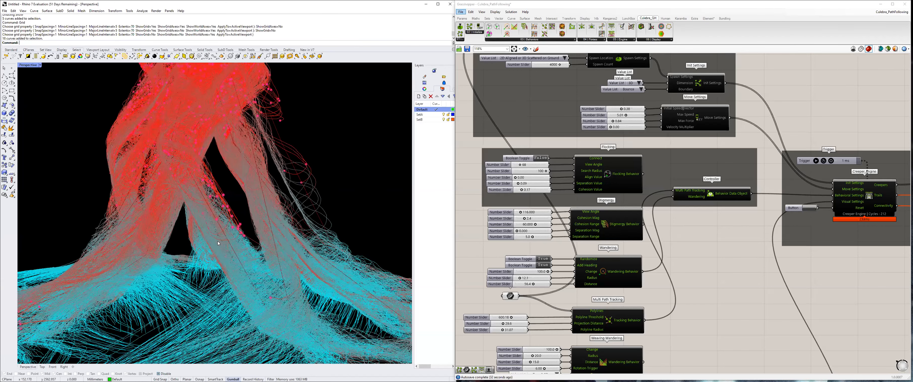
scroll(217, 244, up, 2)
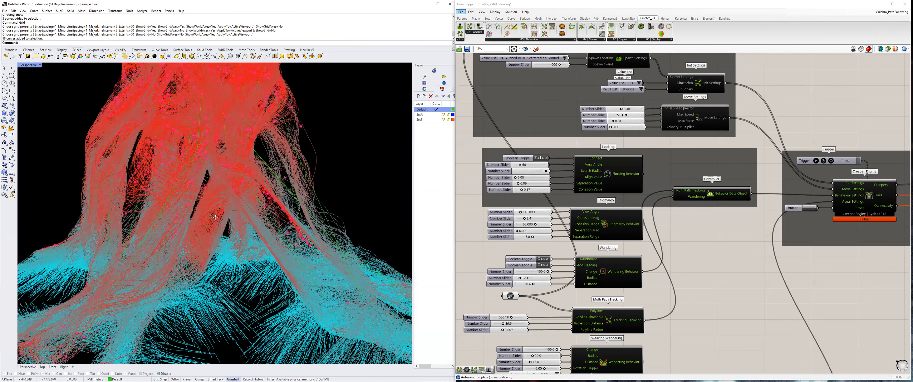
scroll(225, 232, down, 6)
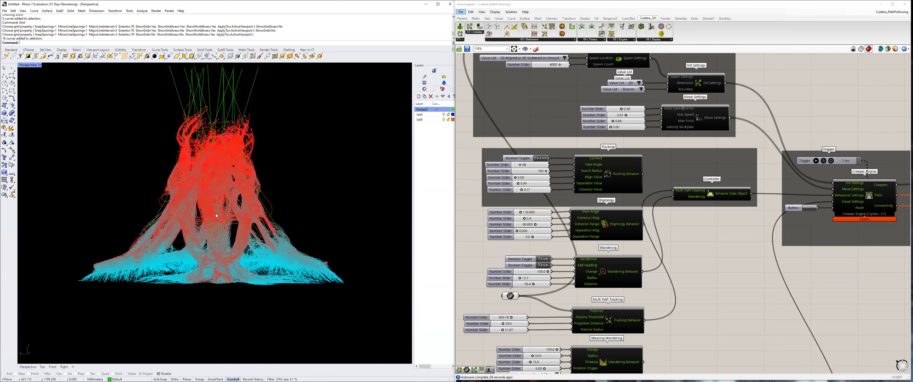
scroll(228, 179, up, 3)
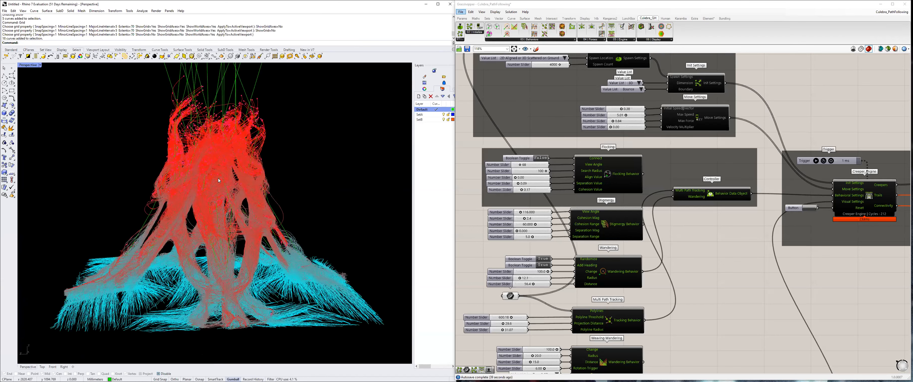
Set the Spawn Count of the Box Spawn to 500.
right_drag(547, 66, 574, 146)
double_click(573, 146)
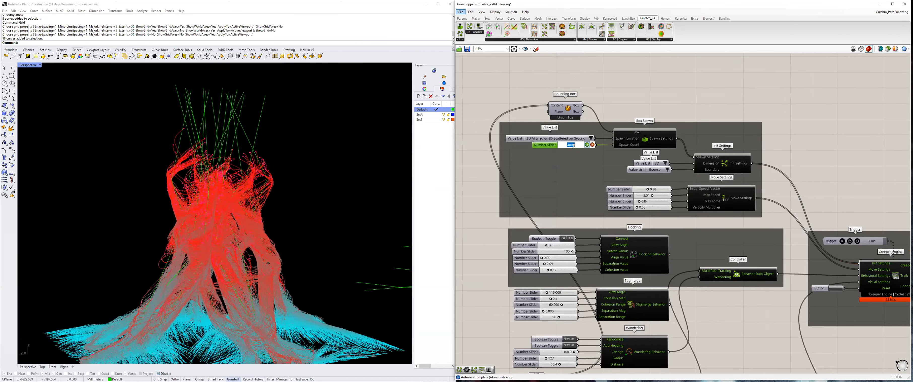
text(500)
key(Return)
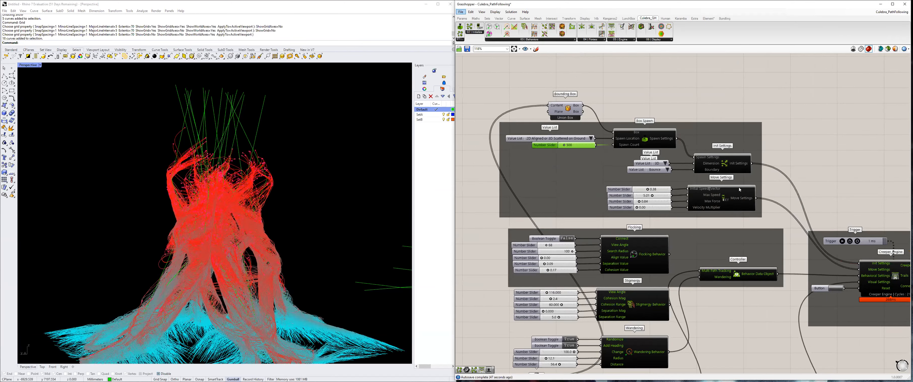
Start the simulation and lower the Max Speed in the Move Settings to 2.77.
click(843, 242)
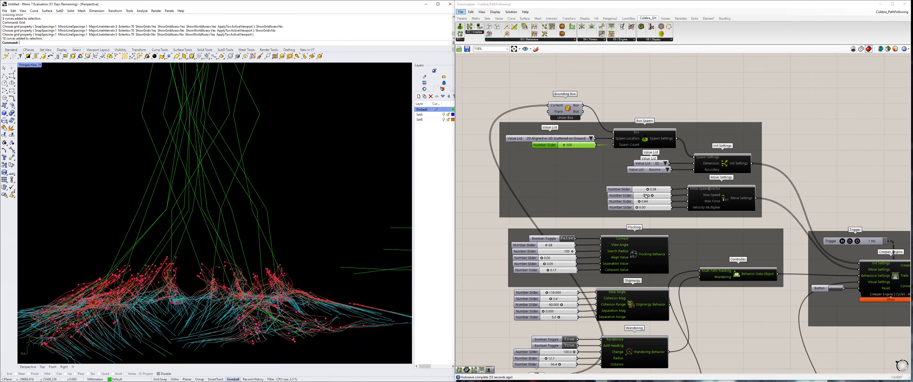
scroll(645, 196, up, 1)
mouse_move(242, 256)
right_down()
mouse_move(279, 243)
mouse_move(200, 253)
mouse_move(213, 267)
mouse_move(226, 262)
right_up()
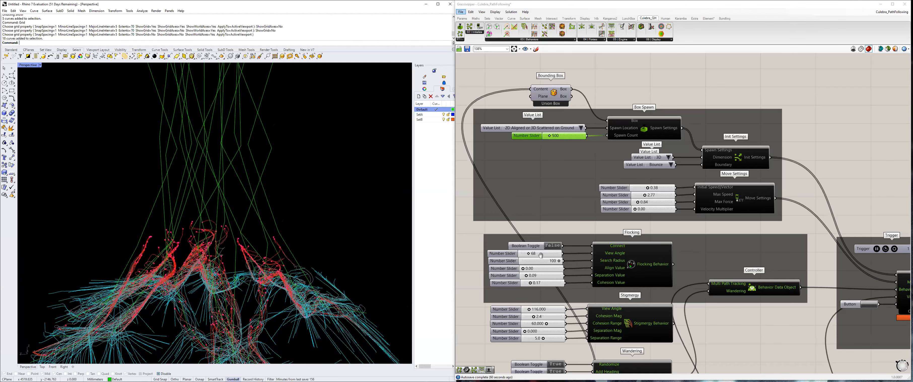
Set the Projection Distance of Multi Path Tracking to 17.1 and watch the trails climb the column curves.
right_drag(547, 365, 564, 328)
right_drag(575, 290, 556, 264)
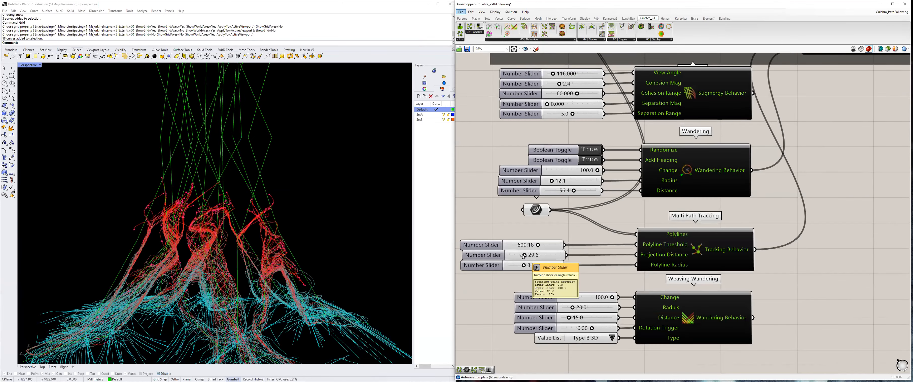
drag(523, 256, 518, 256)
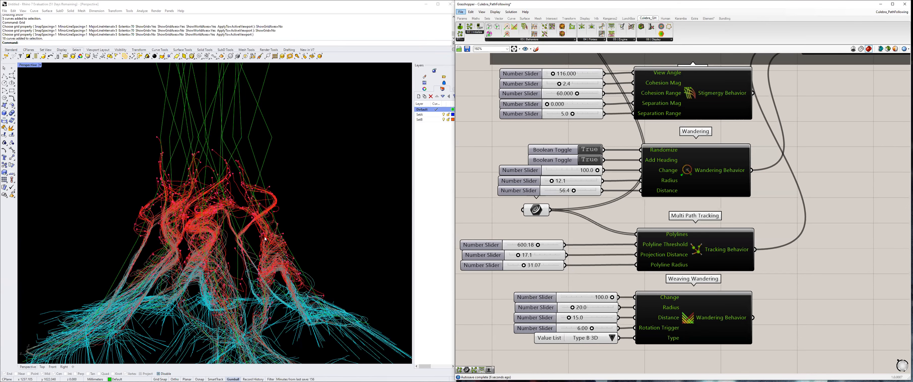
right_drag(192, 159, 211, 207)
right_drag(246, 235, 272, 216)
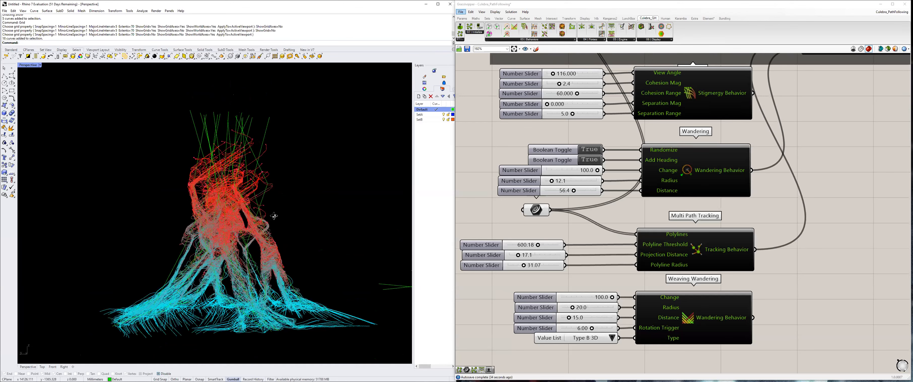
Pause the simulation and view the resulting trail structure as a whole.
right_drag(844, 150, 736, 219)
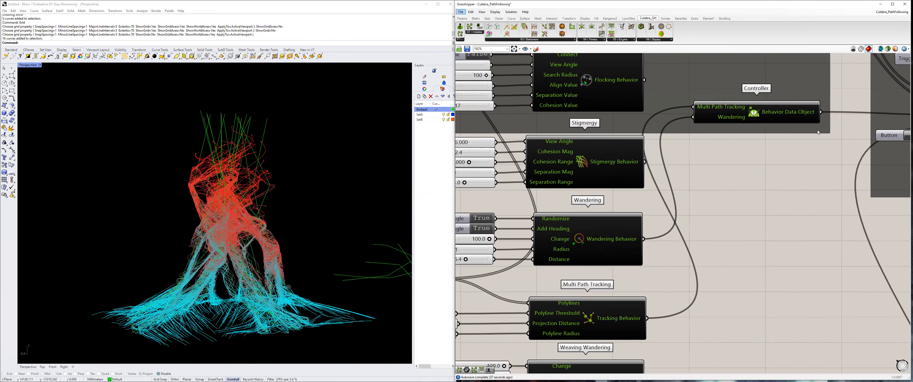
scroll(640, 242, down, 3)
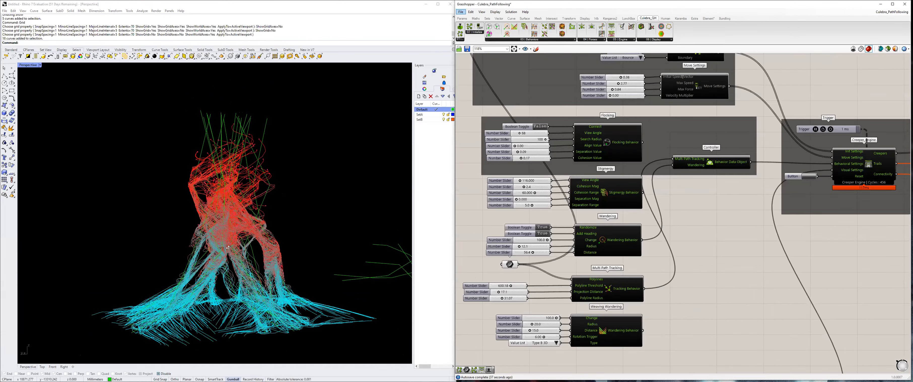
right_drag(249, 271, 235, 272)
mouse_move(240, 238)
right_down()
mouse_move(235, 227)
mouse_move(244, 225)
right_up()
Switch the Display Mode of the Visual Settings to Geometry so the trails are output as curves.
scroll(679, 227, down, 3)
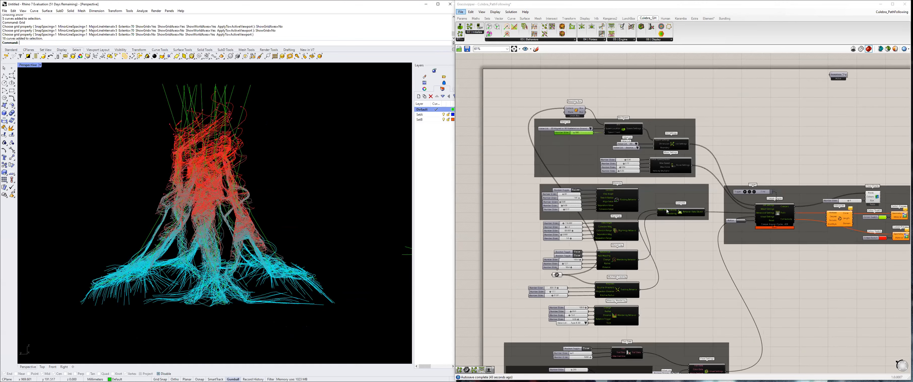
scroll(695, 188, up, 3)
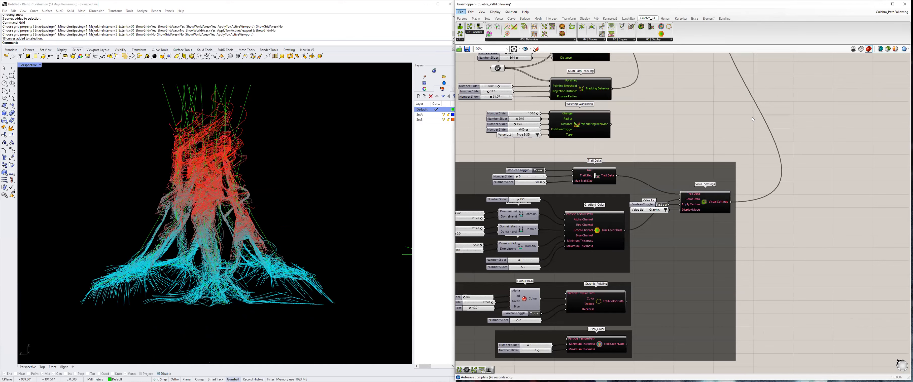
scroll(759, 109, down, 3)
right_drag(759, 109, 730, 148)
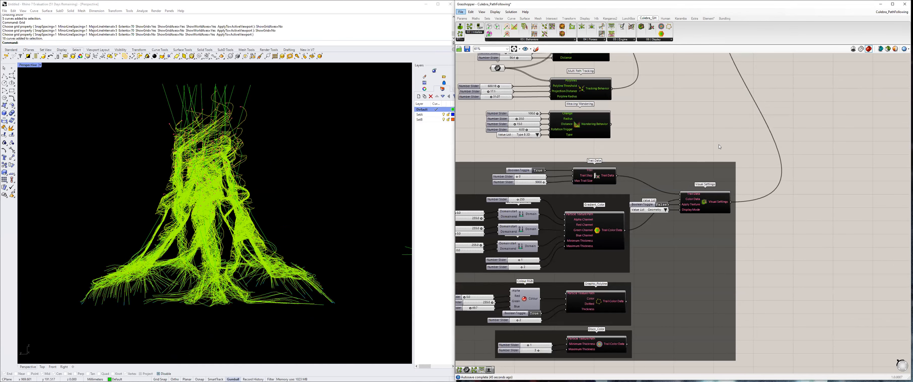
scroll(737, 177, up, 3)
right_drag(738, 176, 605, 323)
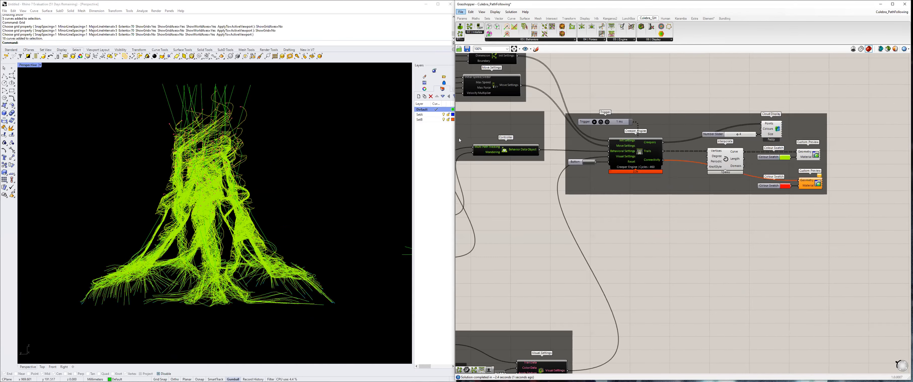
Add a new Rhino layer named SetC and give it a magenta color.
right_click(425, 134)
click(433, 138)
text(SetC)
key(Return)
click(452, 125)
click(600, 200)
click(576, 163)
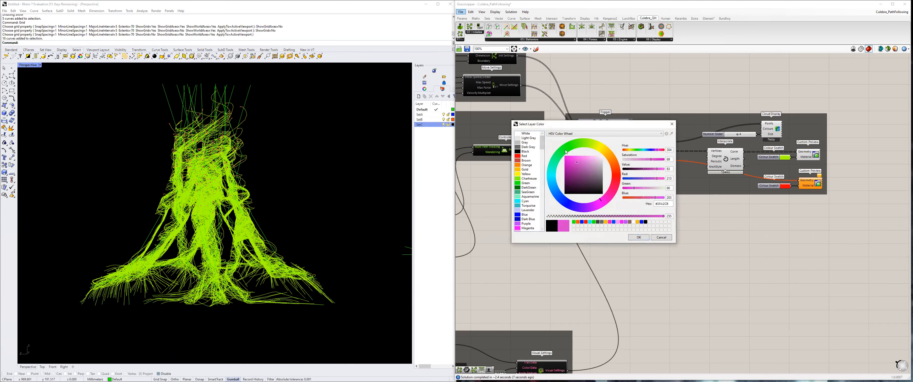
click(638, 237)
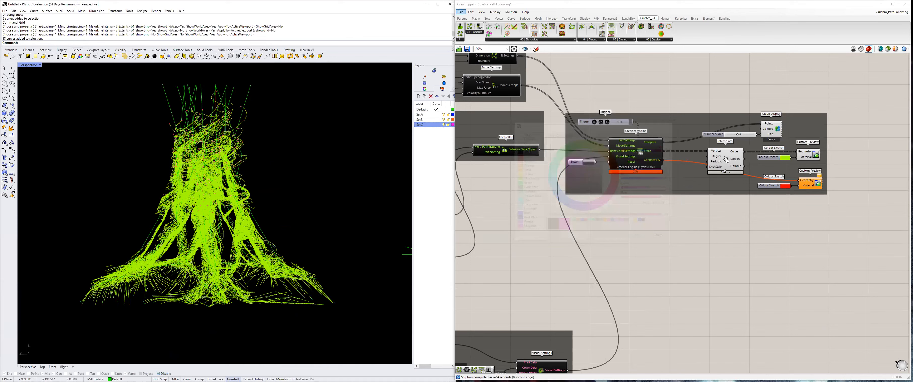
Bake the Interpolate component's curves, select the baked curves and move them well away from the simulation.
click(738, 183)
click(744, 233)
right_drag(253, 211, 259, 227)
scroll(245, 218, down, 7)
text(SelLast)
key(Return)
scroll(232, 205, down, 2)
right_drag(232, 205, 267, 197)
drag(210, 193, 117, 164)
drag(183, 150, 109, 161)
click(105, 158)
Select the baked curves, zoom to them and examine the branching structure from several angles.
scroll(107, 194, up, 5)
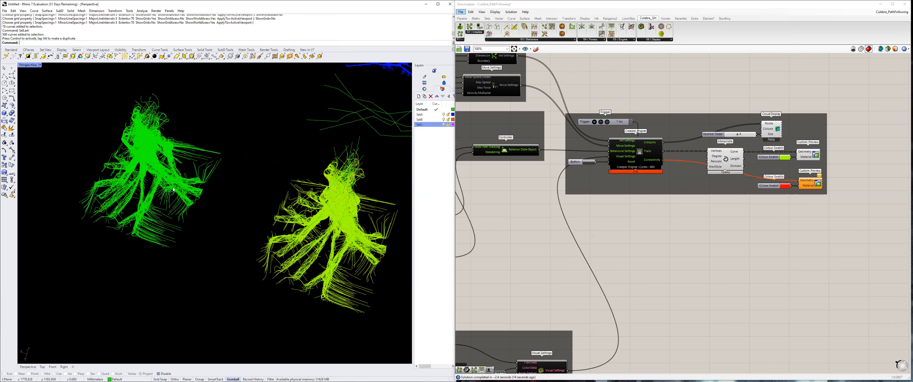
right_drag(185, 152, 199, 137)
scroll(198, 136, down, 4)
drag(216, 144, 76, 174)
text(ZS)
key(Return)
right_drag(187, 190, 153, 180)
click(153, 180)
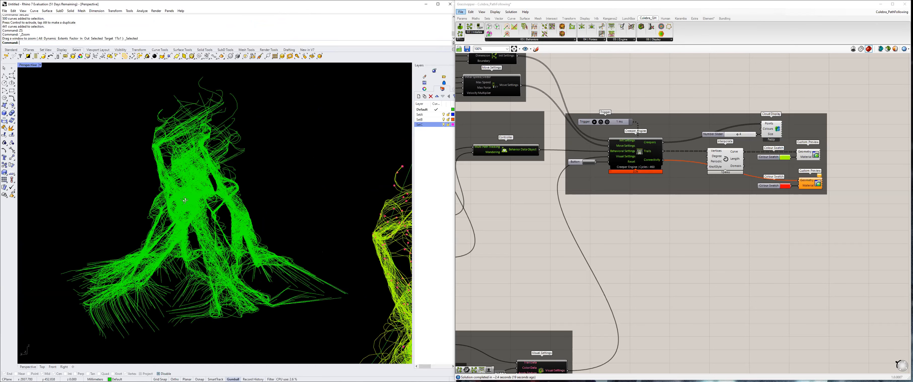
scroll(184, 200, up, 4)
right_drag(306, 225, 267, 229)
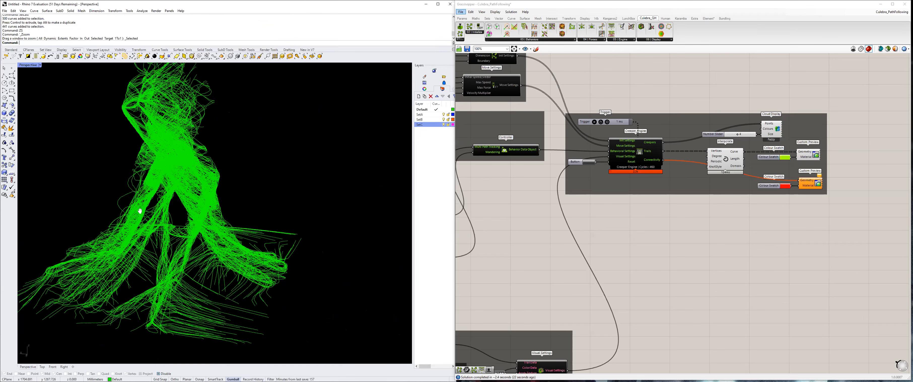
right_drag(140, 211, 139, 213)
scroll(62, 205, down, 4)
Return the Display Mode of the Visual Settings to Graphic, then reset and briefly rerun the simulation.
right_drag(62, 205, 180, 166)
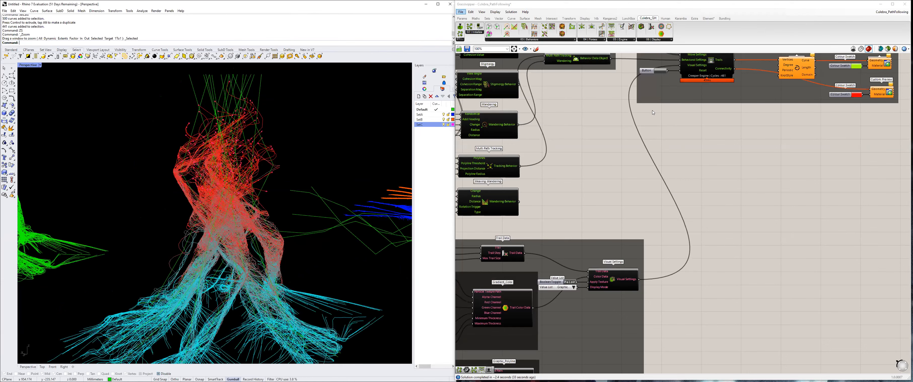
scroll(652, 109, down, 4)
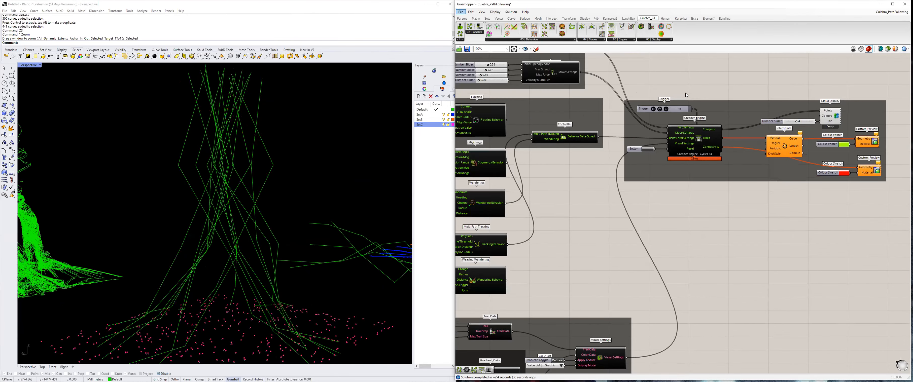
scroll(685, 92, up, 2)
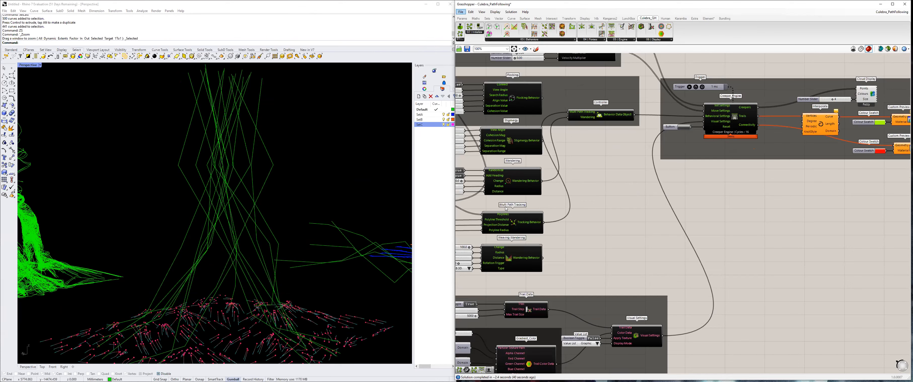
Examine the baked curves up close and beside the column curves of the new simulation.
right_drag(242, 235, 299, 243)
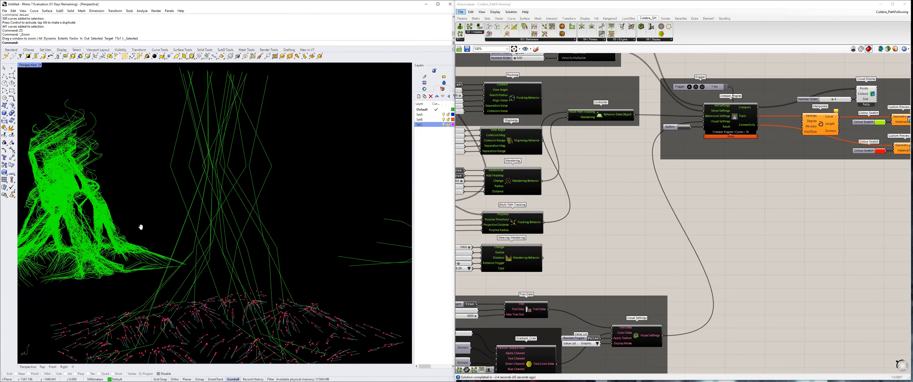
scroll(199, 208, up, 2)
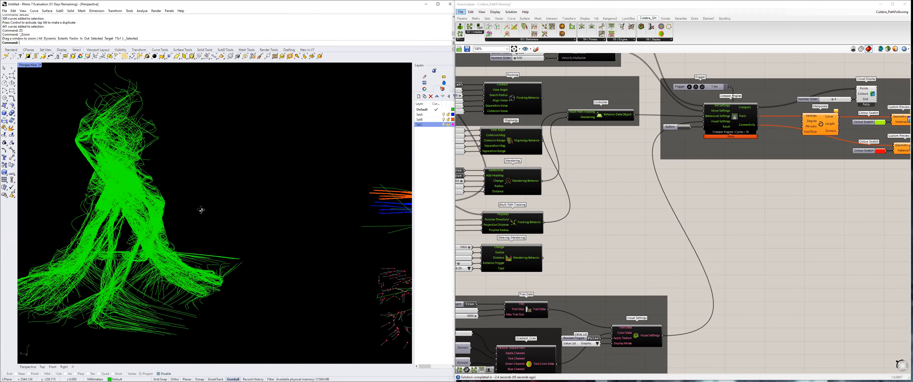
scroll(223, 217, up, 3)
scroll(223, 217, down, 6)
right_drag(223, 217, 184, 204)
scroll(184, 205, up, 3)
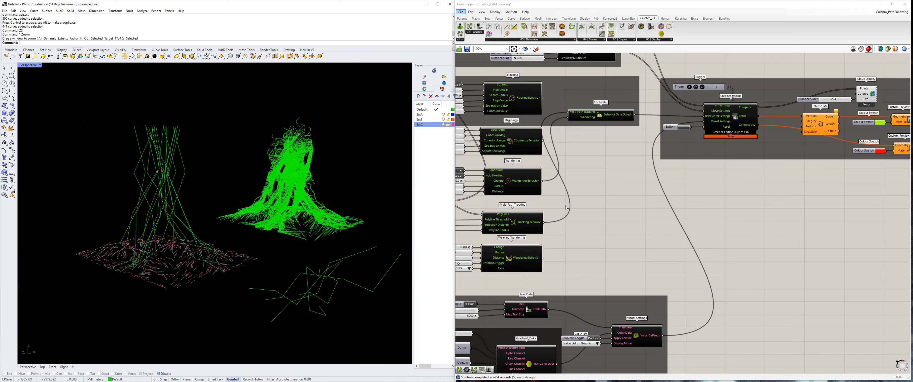
Replace Wandering with the Weaving Wandering behavior in the Controller's second input.
right_drag(588, 143, 618, 143)
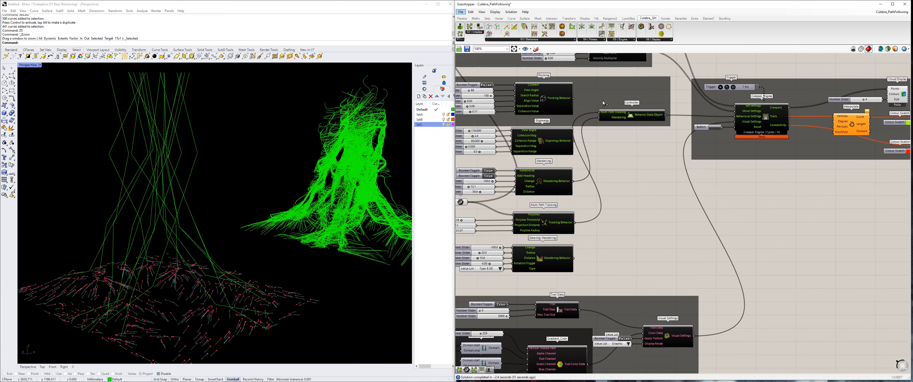
scroll(646, 169, up, 2)
scroll(660, 149, down, 2)
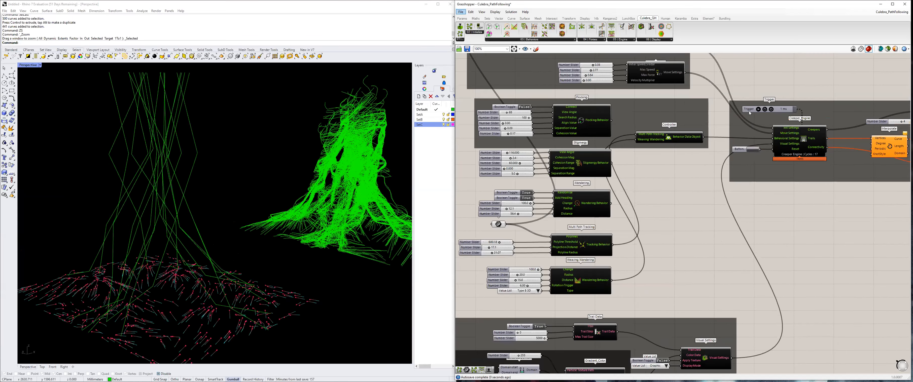
Set the Spawn Count of the Box Spawn to 1692 and restart the simulation.
scroll(596, 152, down, 1)
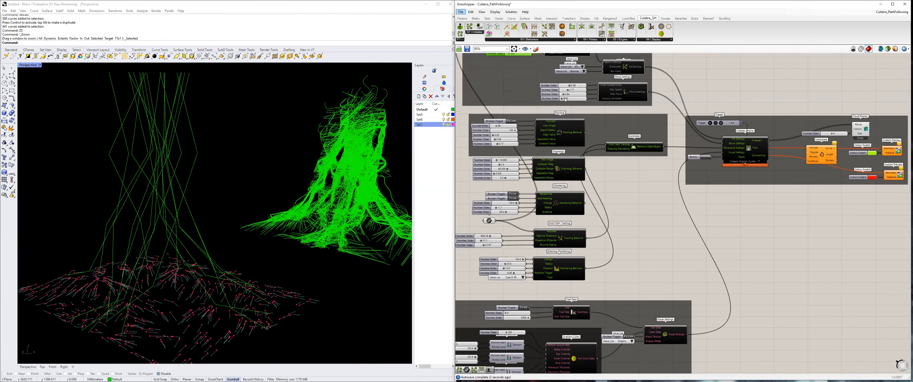
right_drag(511, 60, 556, 100)
scroll(553, 92, up, 3)
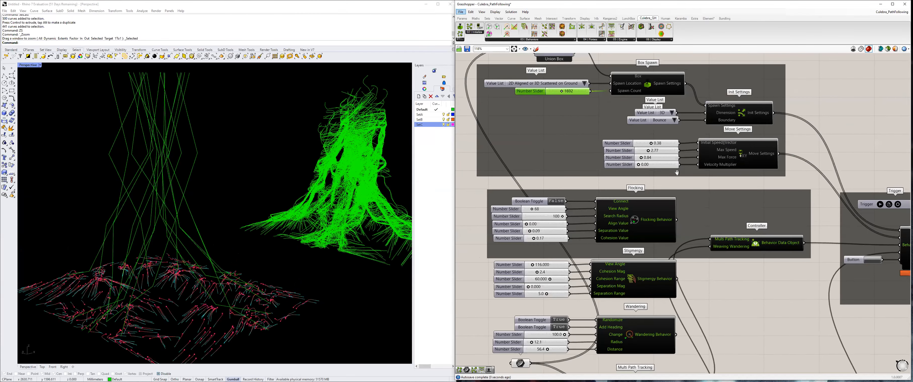
scroll(787, 184, down, 3)
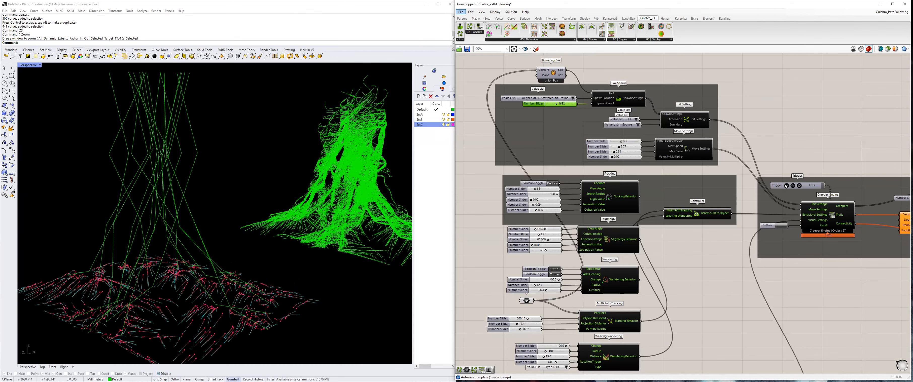
click(785, 185)
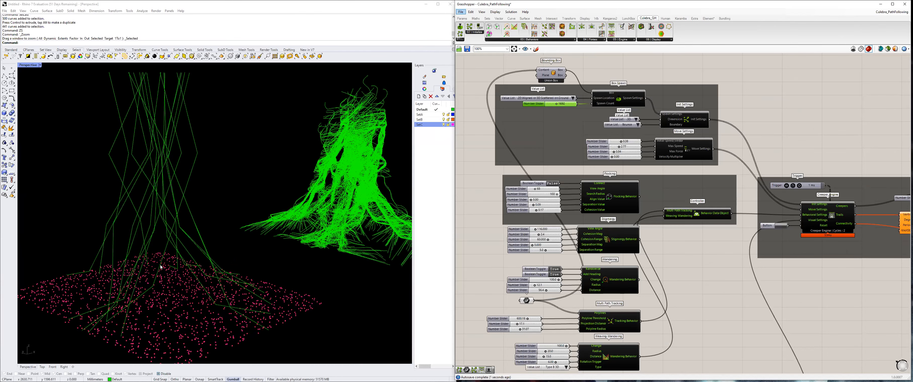
right_drag(157, 249, 180, 255)
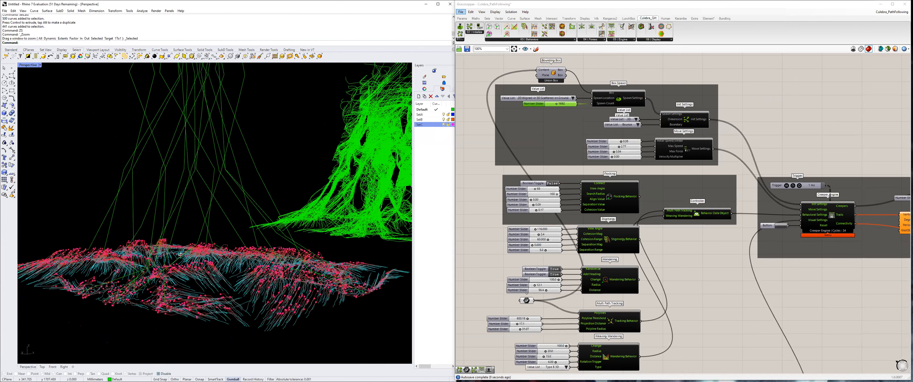
Set the Max Speed in the Move Settings to 5.77 and the Max Force to 0.24.
click(621, 147)
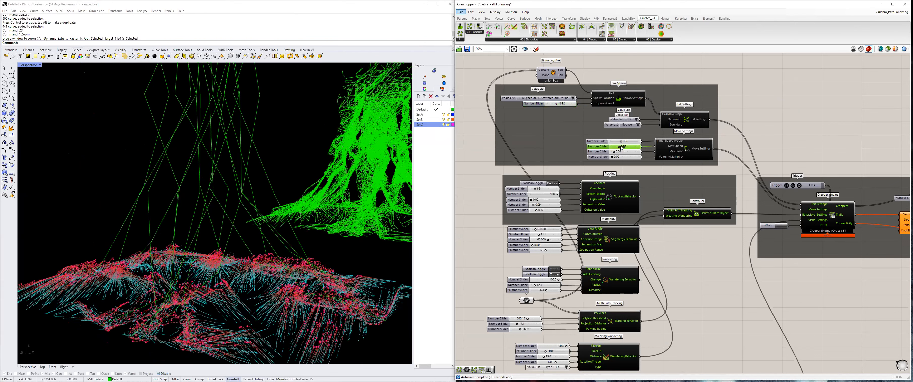
drag(625, 147, 623, 153)
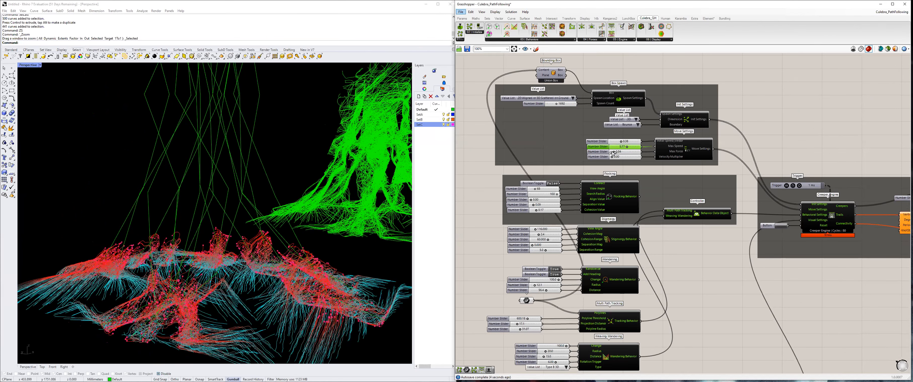
drag(612, 153, 612, 152)
Watch the weaving trails grow around the columns and lower the Max Speed in the Move Settings.
right_drag(224, 225, 191, 222)
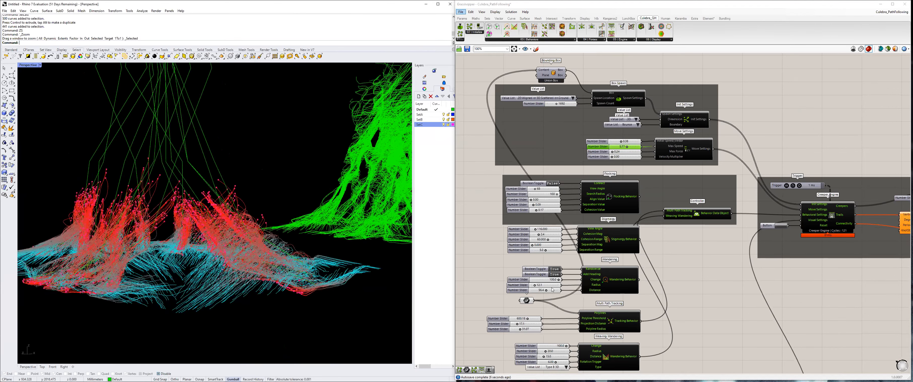
scroll(552, 274, up, 1)
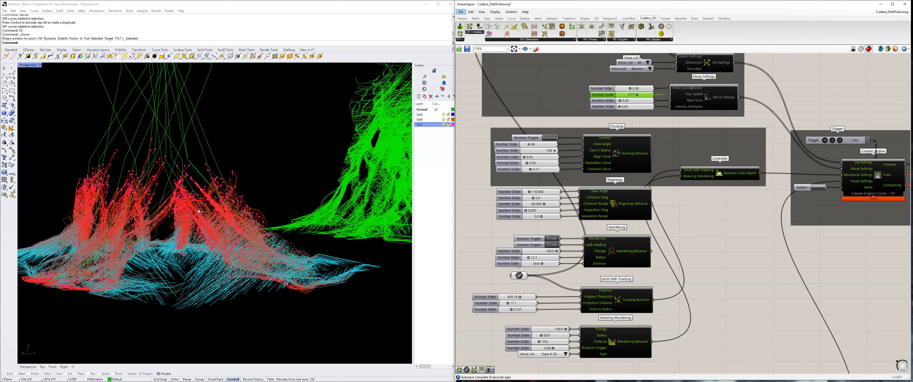
right_drag(203, 211, 326, 213)
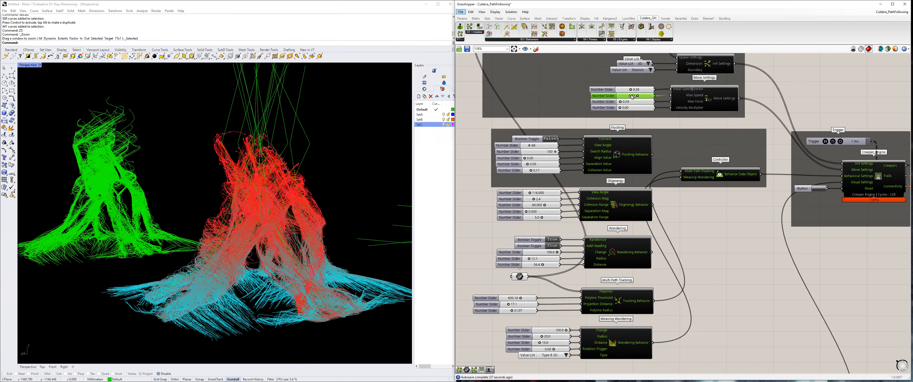
drag(630, 98, 630, 96)
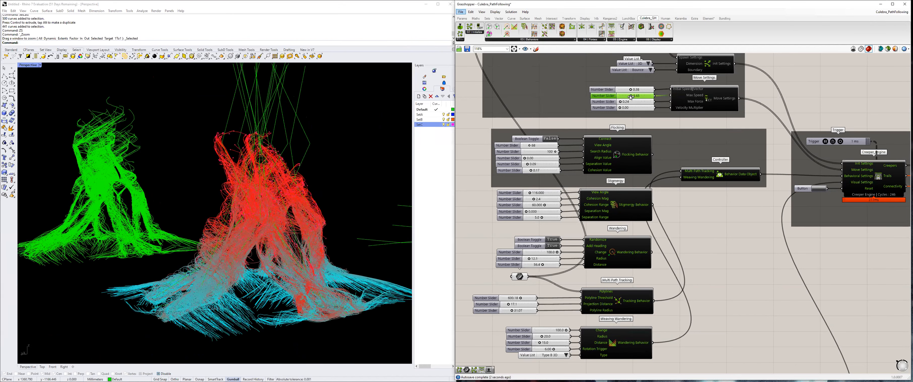
Set the Projection Distance of Multi Path Tracking to 35.8 and its Polyline Radius to 17.47.
right_drag(316, 251, 271, 231)
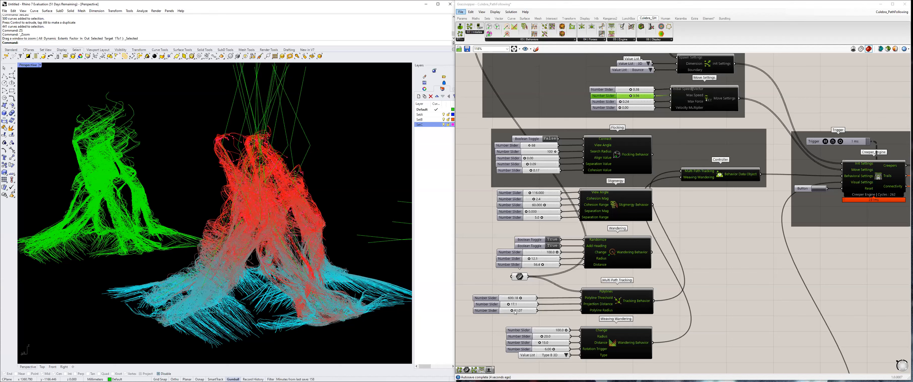
drag(508, 304, 513, 304)
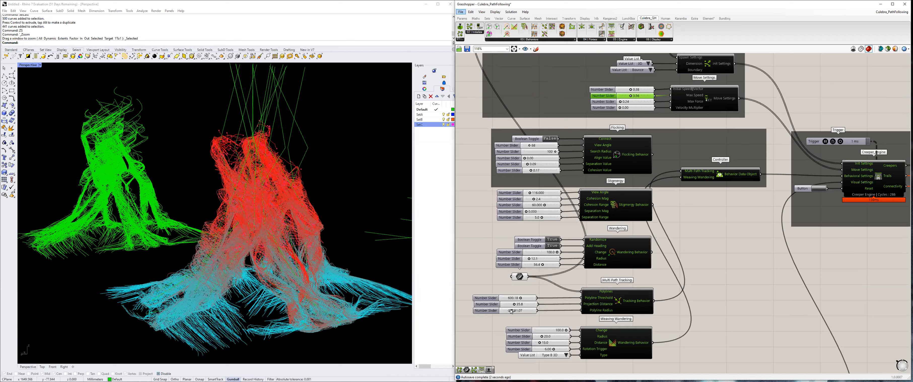
drag(509, 311, 510, 311)
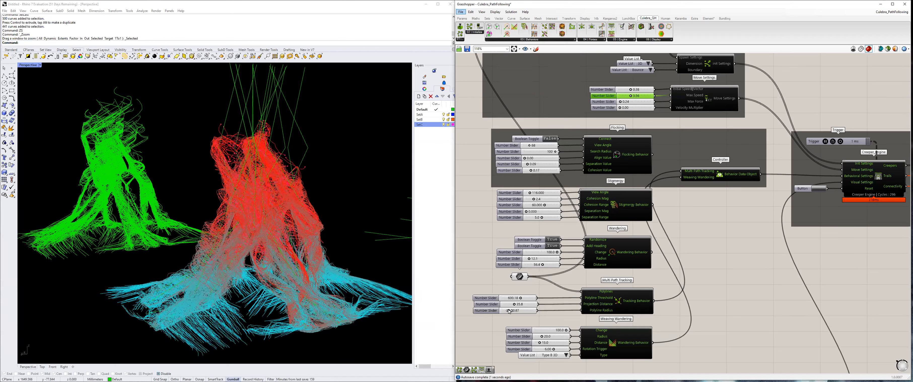
drag(509, 312, 507, 311)
right_drag(293, 237, 273, 243)
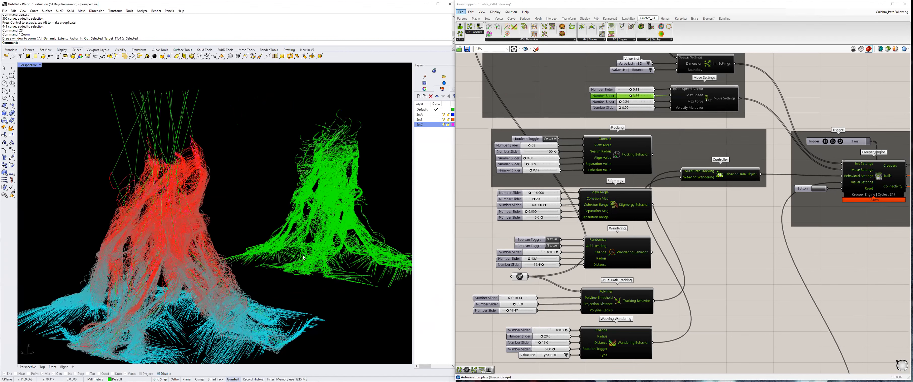
Set the Max Speed in the Move Settings to 3.89 and pause the simulation.
drag(631, 96, 637, 97)
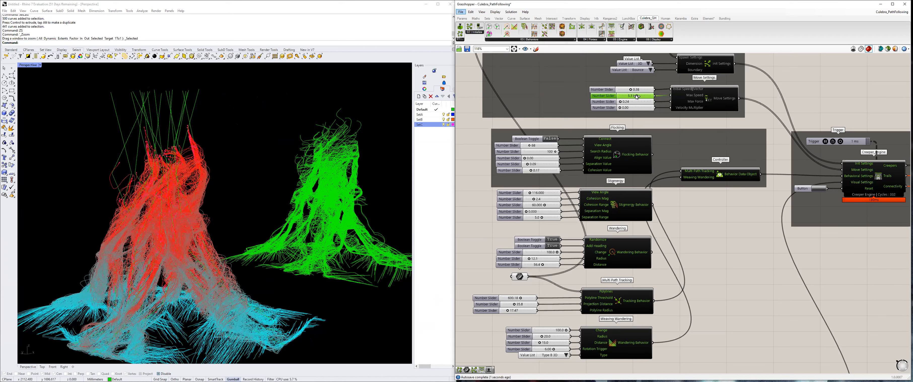
drag(636, 97, 631, 97)
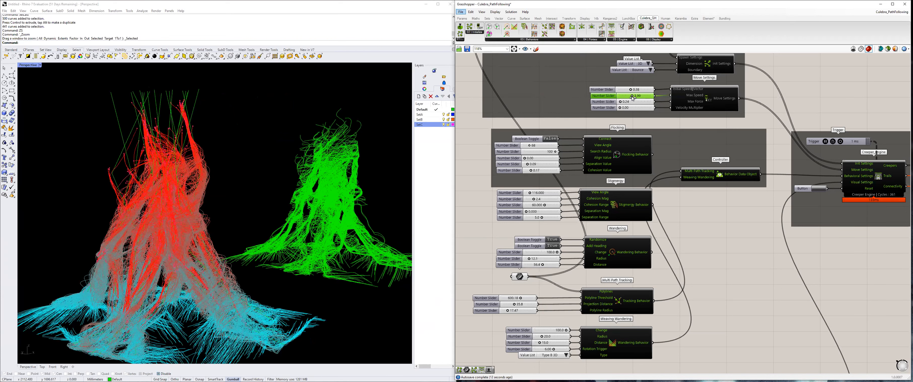
click(826, 142)
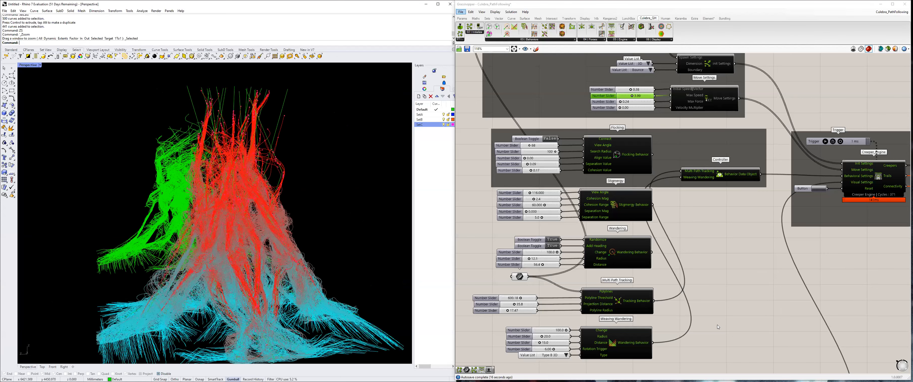
Switch the trails' display mode to Geometry, inspect the generated curves and select the Interpolate component.
right_drag(718, 325, 710, 200)
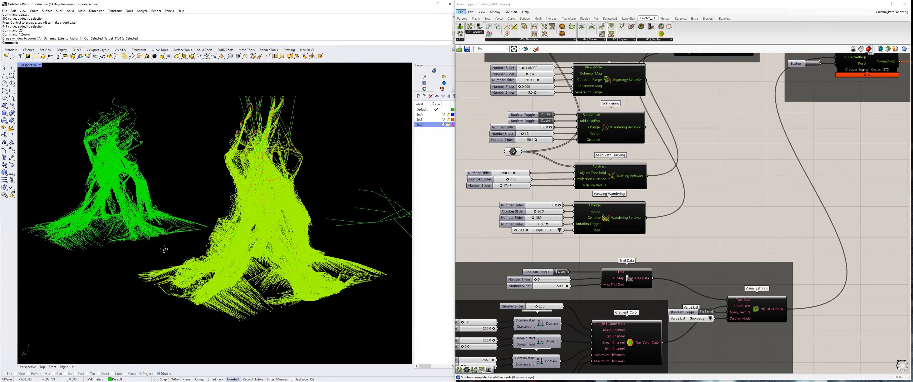
scroll(171, 238, up, 5)
right_drag(119, 224, 207, 244)
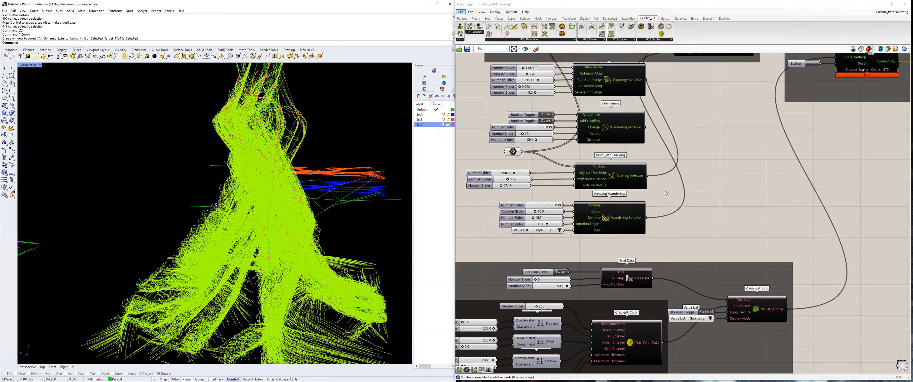
scroll(665, 192, down, 8)
scroll(706, 173, up, 8)
click(707, 173)
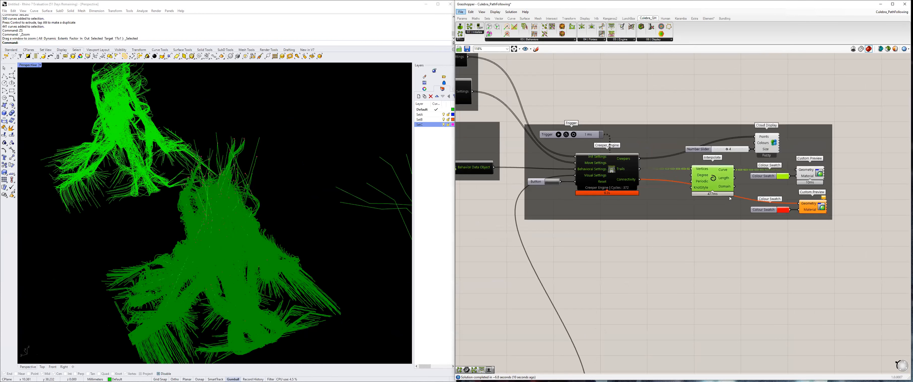
key(Insert)
click(736, 184)
click(445, 145)
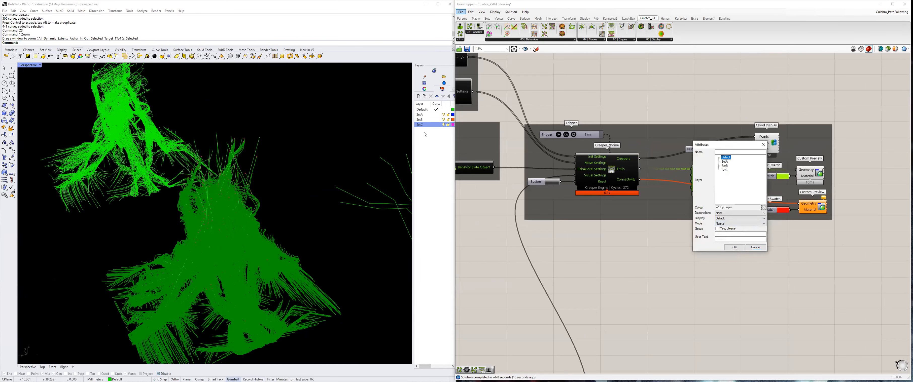
click(763, 144)
Create a Rhino layer named SetD and give it an orange colour.
right_click(428, 133)
click(434, 137)
text(SetD)
key(Return)
click(453, 130)
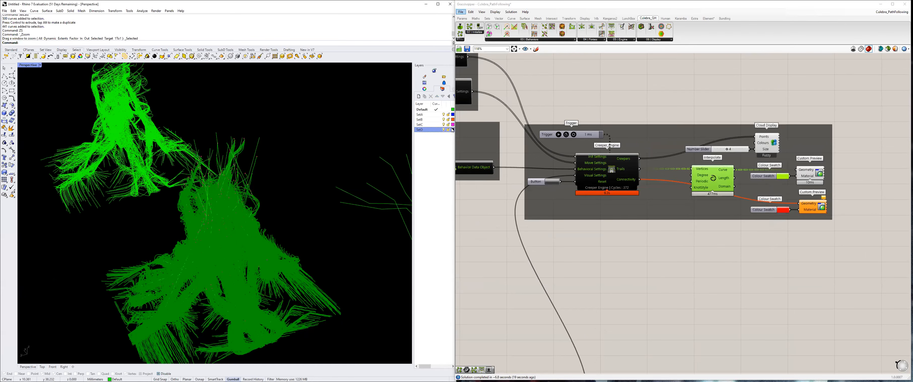
click(614, 170)
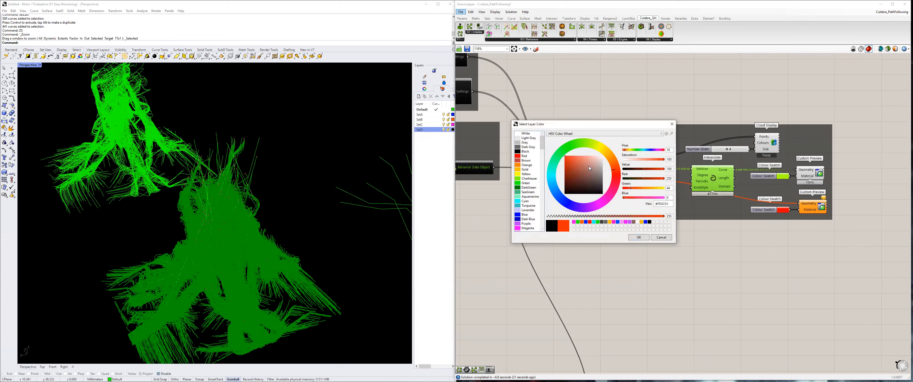
click(638, 237)
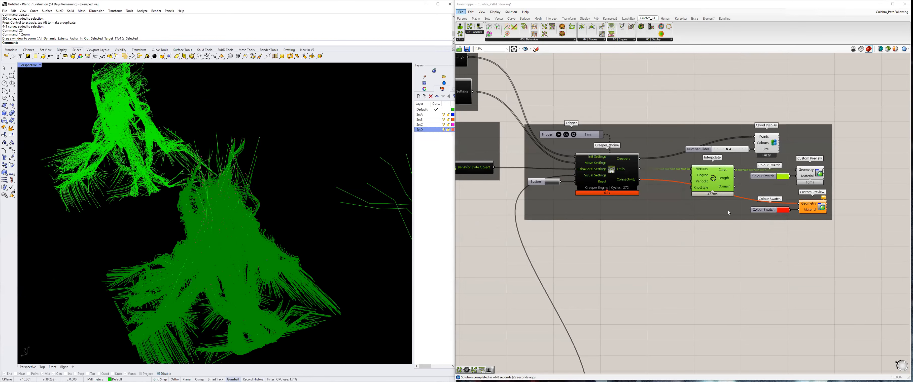
Bake the interpolated trail curves to the SetD layer and select the newly baked curves with SelLast.
click(723, 181)
click(734, 254)
right_drag(173, 245, 206, 226)
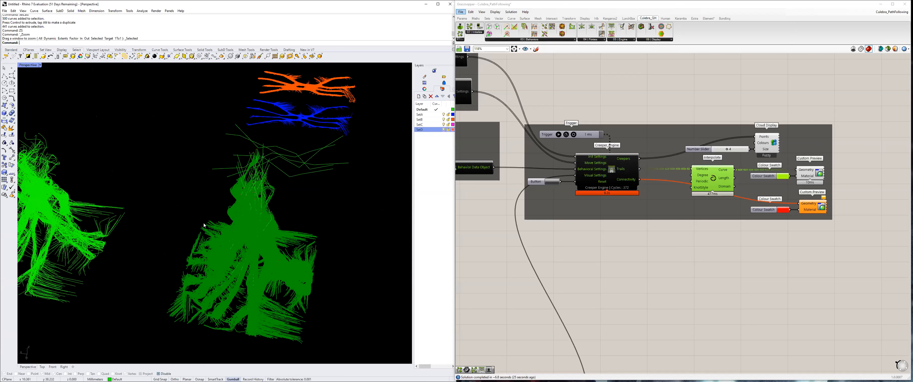
scroll(201, 216, down, 3)
text(SelLast)
key(Return)
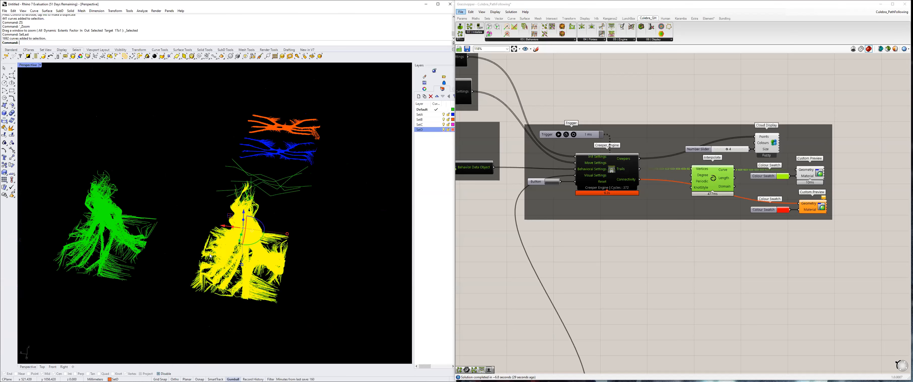
Move the selected baked curves away from the simulation to the far side of the bright green baked set.
scroll(264, 291, down, 2)
text(M)
key(Return)
click(235, 306)
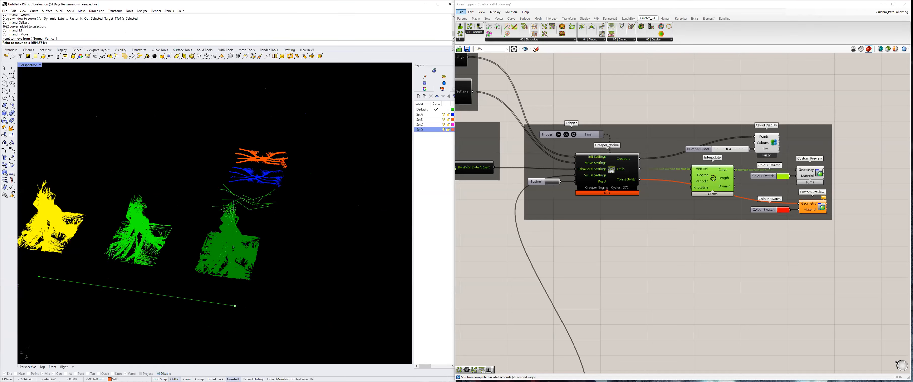
shift+click(53, 271)
click(182, 244)
Examine the orange and green baked trail sets and compare them with the current simulation result.
scroll(57, 234, up, 2)
shift+right_drag(57, 234, 158, 231)
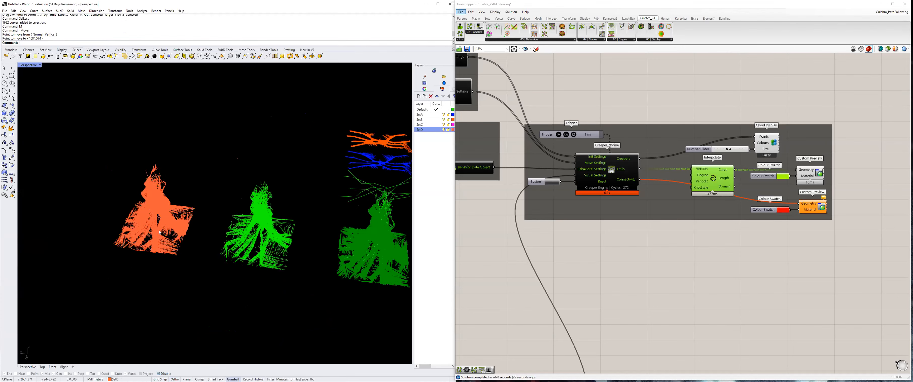
scroll(143, 206, up, 5)
scroll(298, 226, up, 2)
right_drag(233, 224, 206, 240)
scroll(228, 194, up, 3)
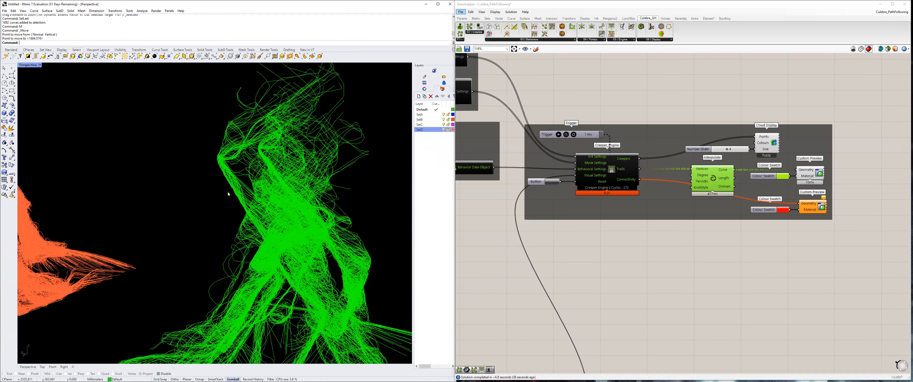
scroll(247, 185, down, 5)
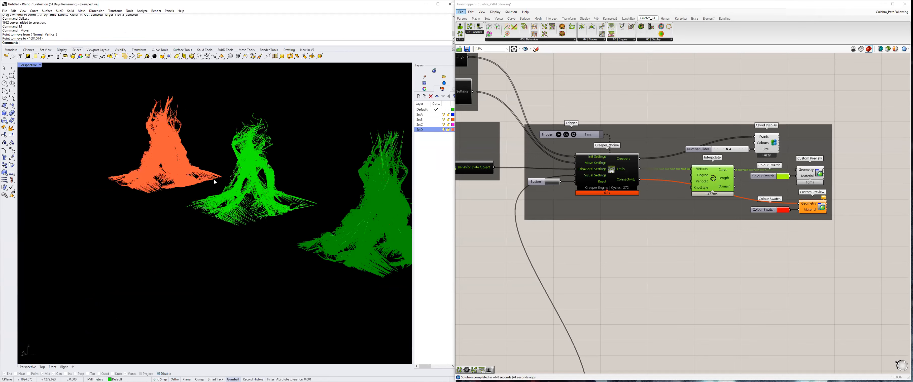
right_drag(214, 182, 197, 194)
scroll(330, 253, up, 3)
right_drag(331, 252, 397, 262)
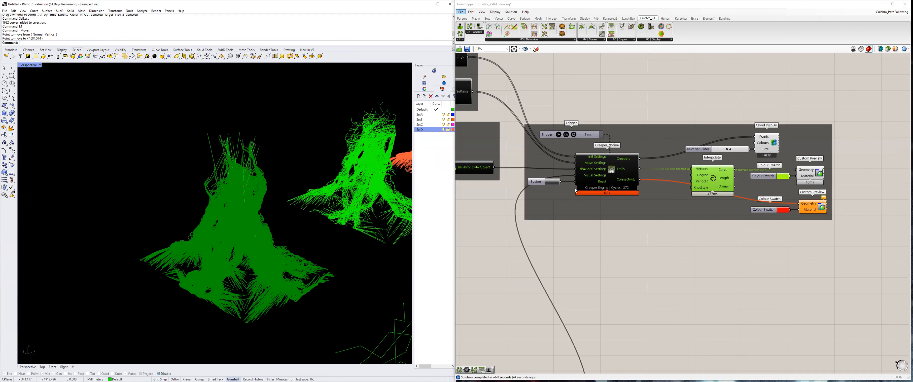
Reset the Creeper Engine simulation to its starting points.
click(553, 182)
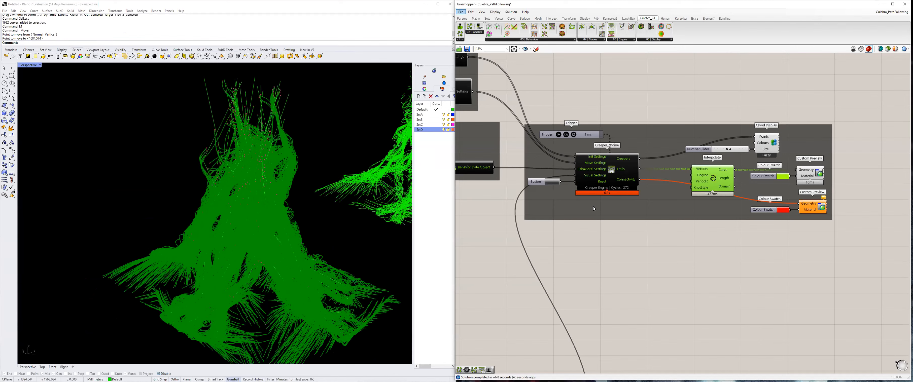
right_drag(472, 230, 640, 239)
scroll(581, 297, up, 3)
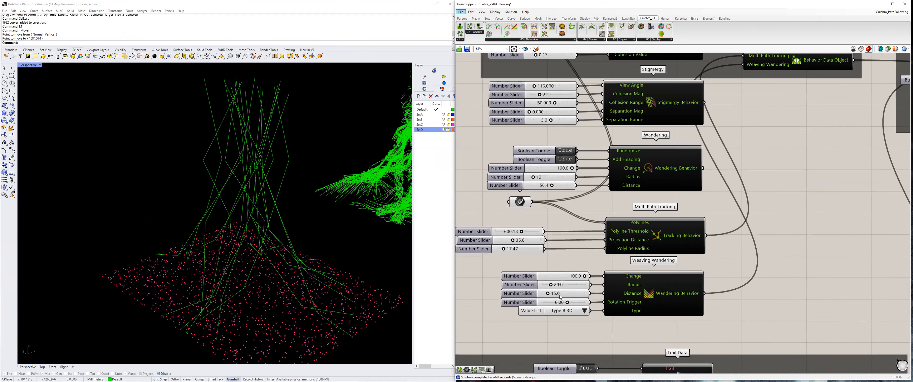
Select one of the column curves and set the Polyline Radius of Multi Path Tracking to 15.63.
click(303, 284)
click(314, 297)
scroll(314, 297, up, 1)
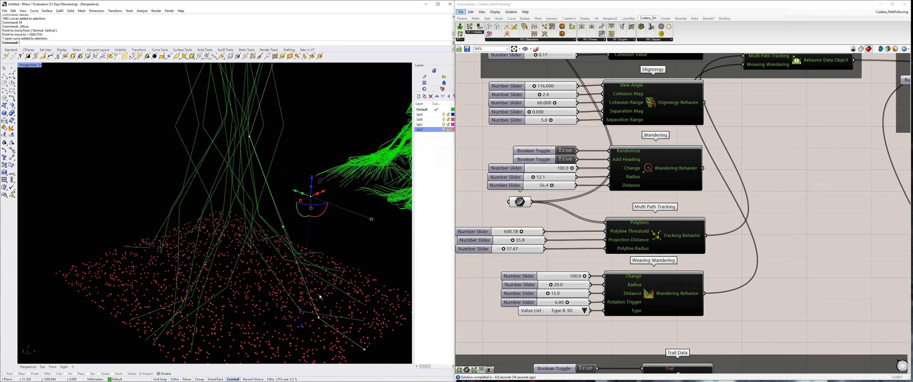
scroll(524, 241, down, 1)
scroll(509, 249, up, 1)
drag(507, 247, 507, 247)
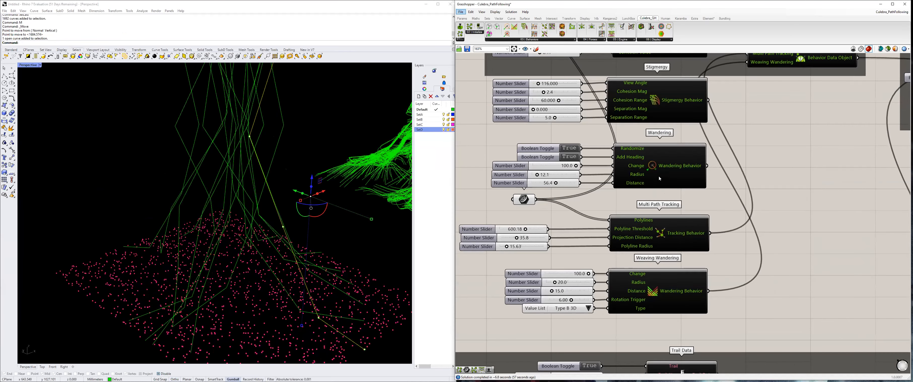
scroll(173, 248, down, 2)
Select the bright green baked trails with a crossing selection and zoom to them.
right_drag(168, 219, 156, 230)
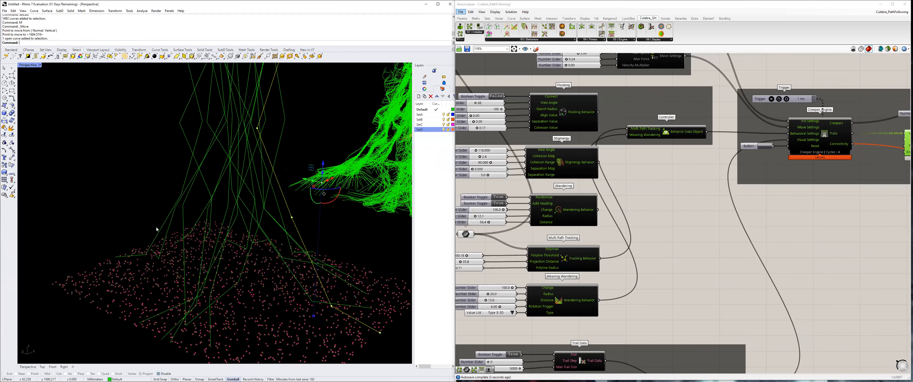
right_drag(195, 257, 104, 186)
click(261, 210)
scroll(261, 210, down, 4)
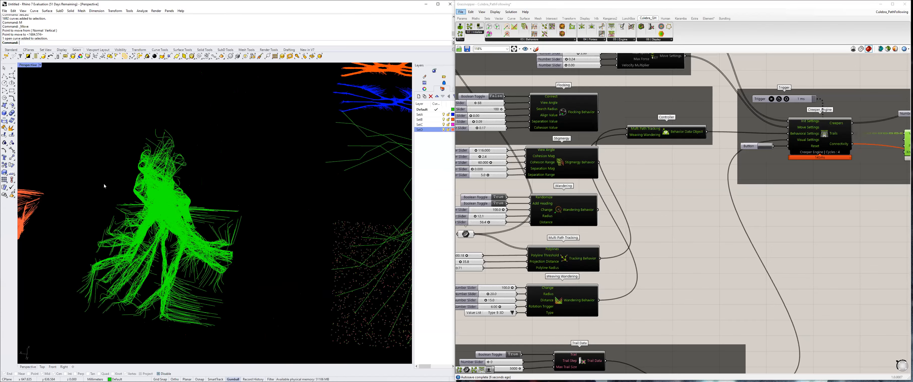
scroll(156, 200, up, 2)
drag(262, 141, 105, 184)
text(ZS)
key(Return)
right_drag(189, 229, 209, 235)
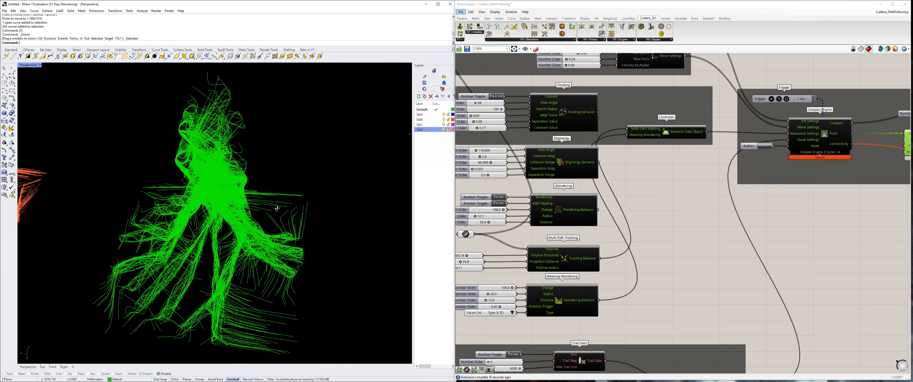
Examine the bundling and weaving of the green baked trails from several angles and review the behavior definition.
scroll(275, 207, up, 5)
right_drag(275, 207, 120, 188)
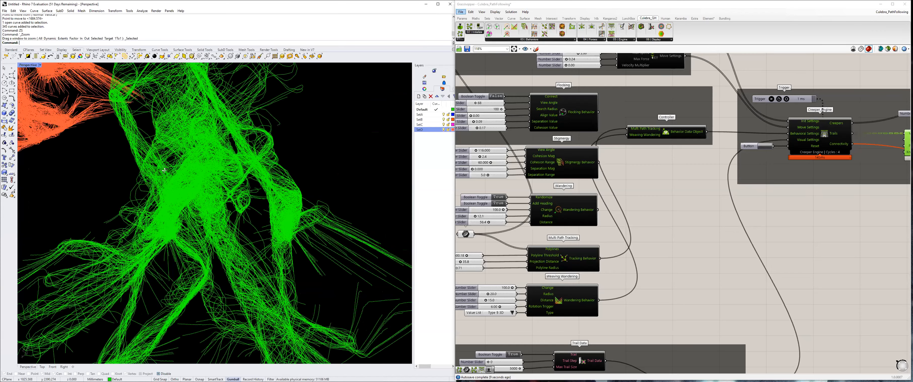
right_drag(163, 226, 237, 173)
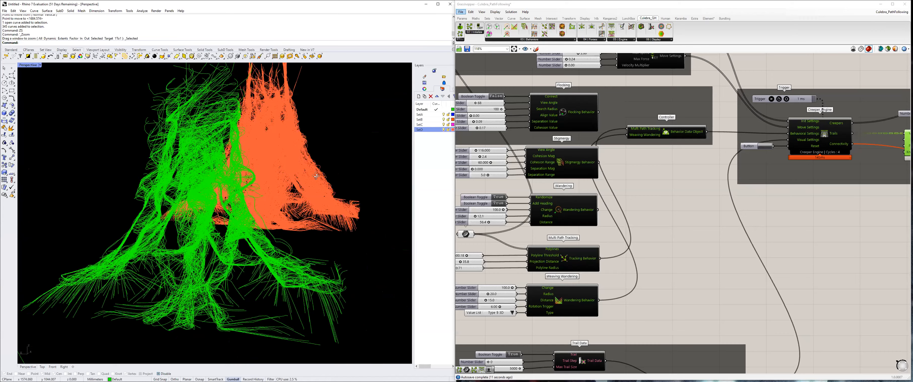
right_drag(316, 176, 301, 175)
right_drag(235, 178, 366, 243)
scroll(231, 206, down, 5)
scroll(266, 250, up, 4)
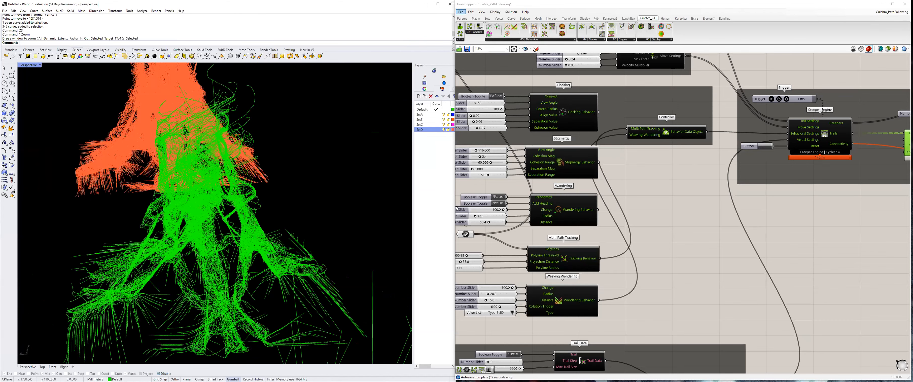
right_drag(640, 179, 649, 177)
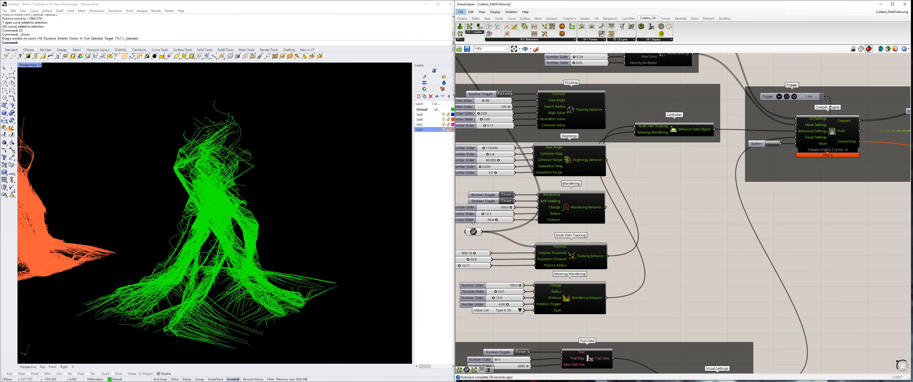
scroll(746, 188, down, 6)
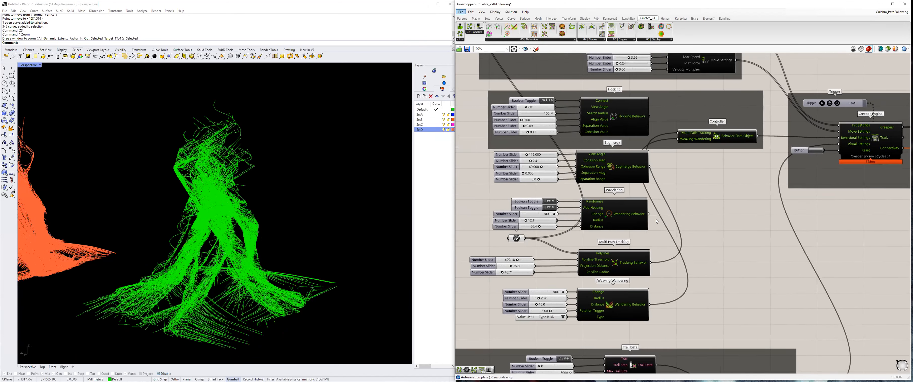
scroll(611, 252, up, 2)
right_drag(314, 209, 211, 214)
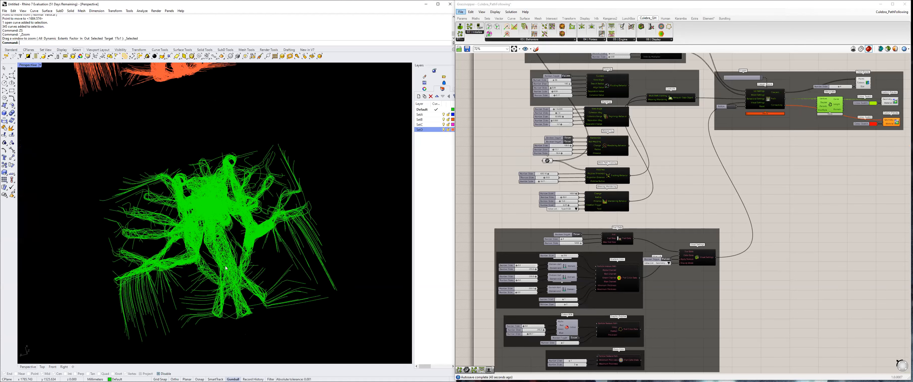
right_drag(219, 201, 234, 238)
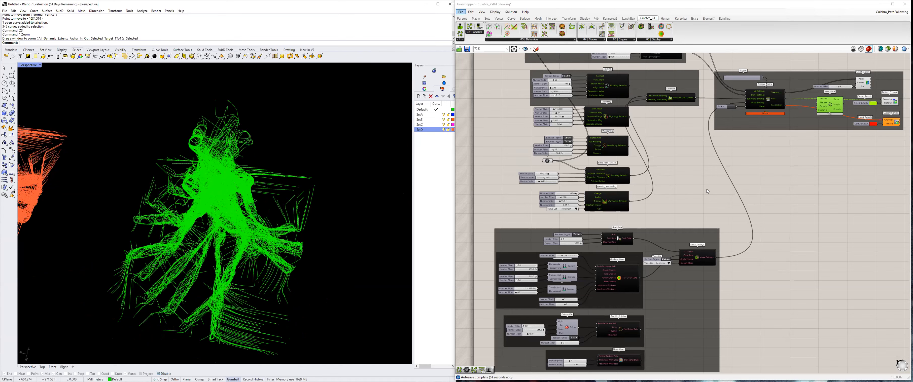
Add a Pipe component on an empty area of the Grasshopper canvas.
right_drag(298, 178, 321, 235)
right_drag(245, 224, 329, 251)
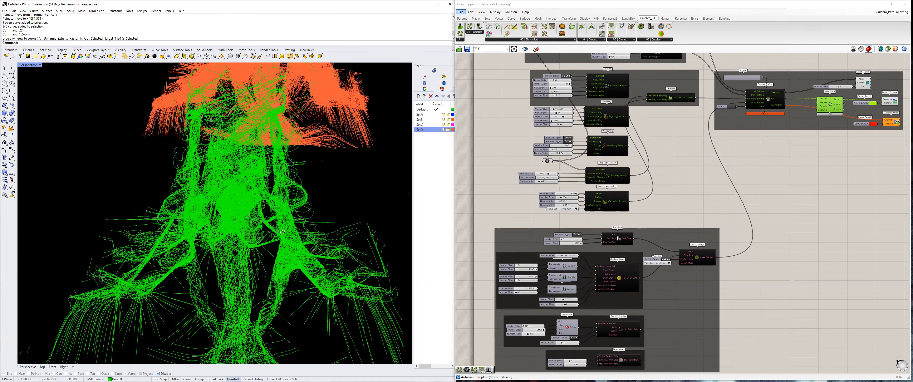
right_drag(261, 258, 189, 262)
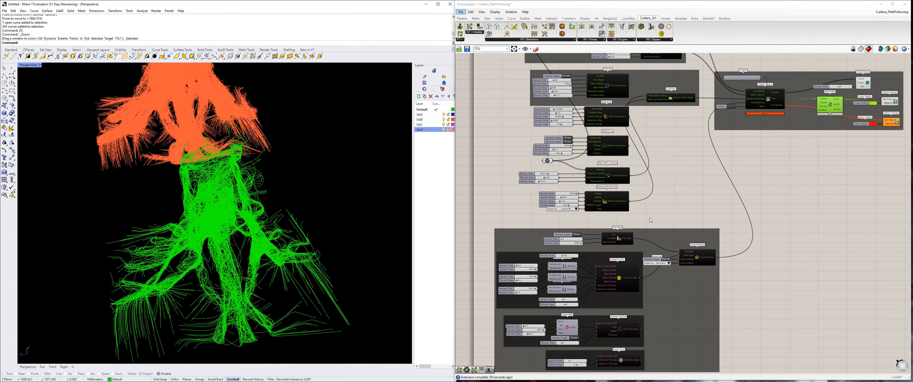
scroll(658, 213, down, 3)
scroll(659, 212, up, 2)
double_click(658, 212)
text(pipe)
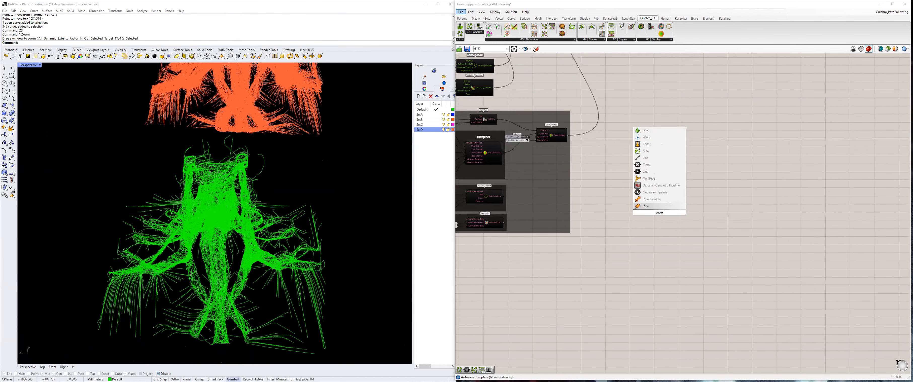
key(Return)
scroll(667, 211, up, 3)
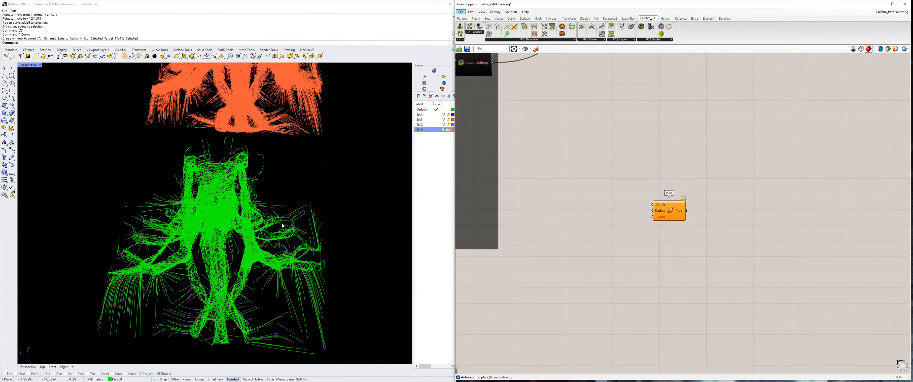
Select the green baked trails in Rhino and reference them as multiple curves in a new Curve parameter.
right_drag(347, 204, 262, 262)
scroll(206, 204, down, 3)
scroll(209, 212, up, 3)
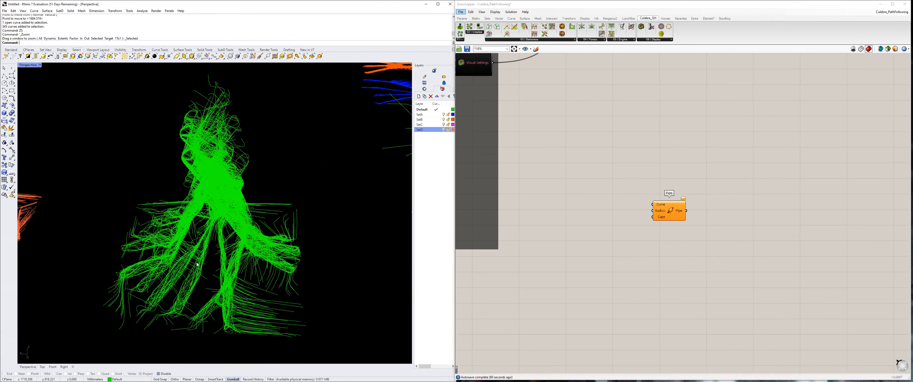
right_drag(197, 265, 208, 274)
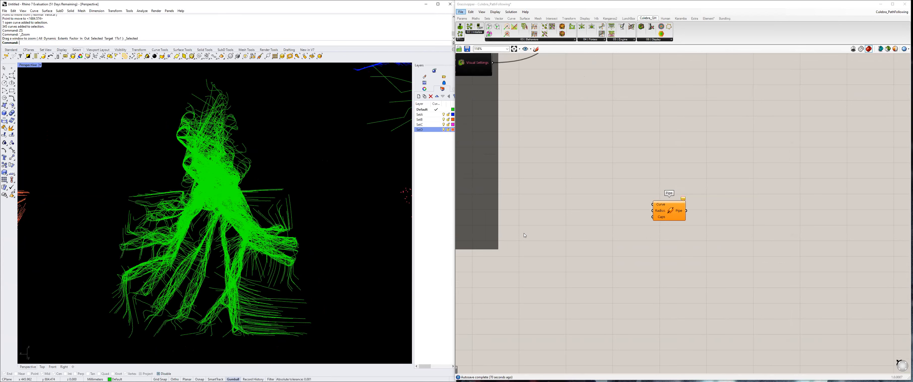
right_drag(246, 195, 357, 147)
drag(357, 147, 126, 186)
right_drag(126, 186, 180, 240)
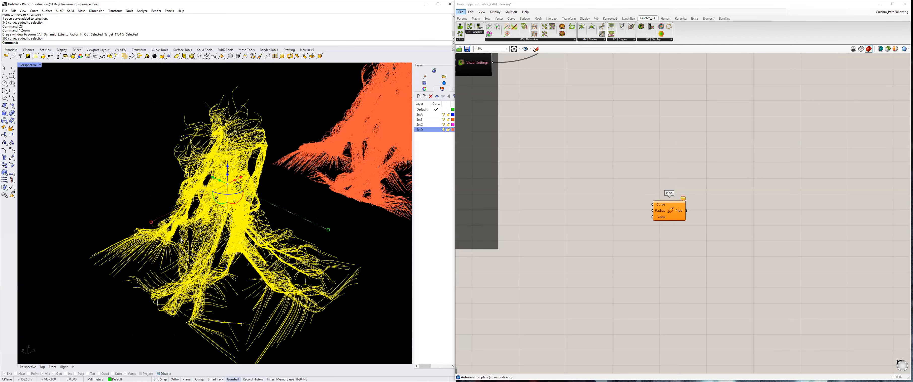
key(Home)
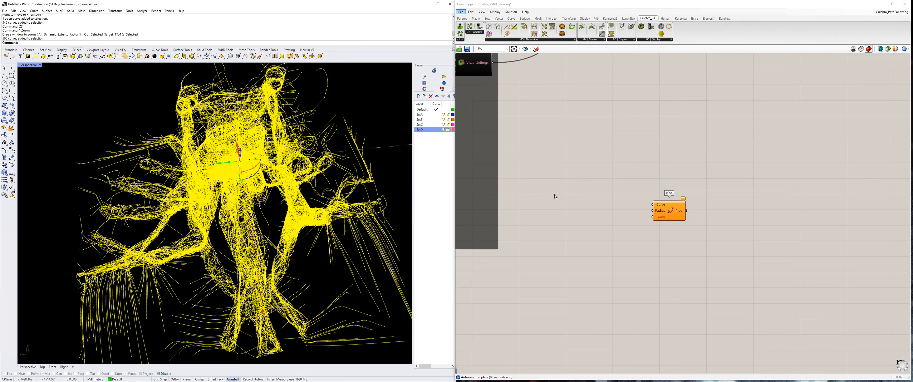
right_click(556, 195)
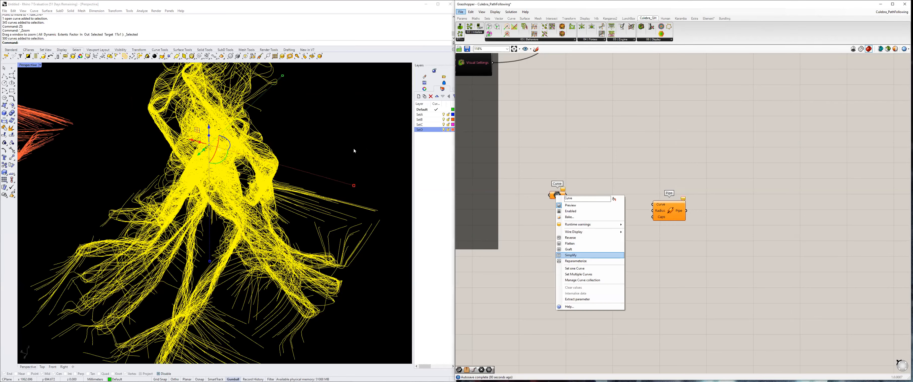
click(578, 274)
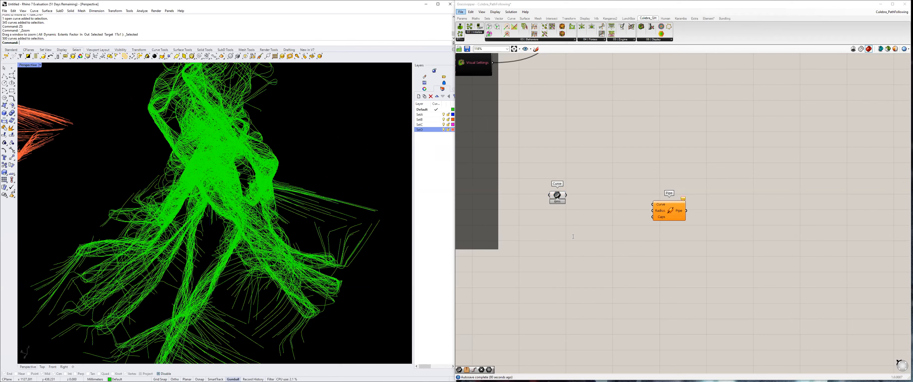
key(Return)
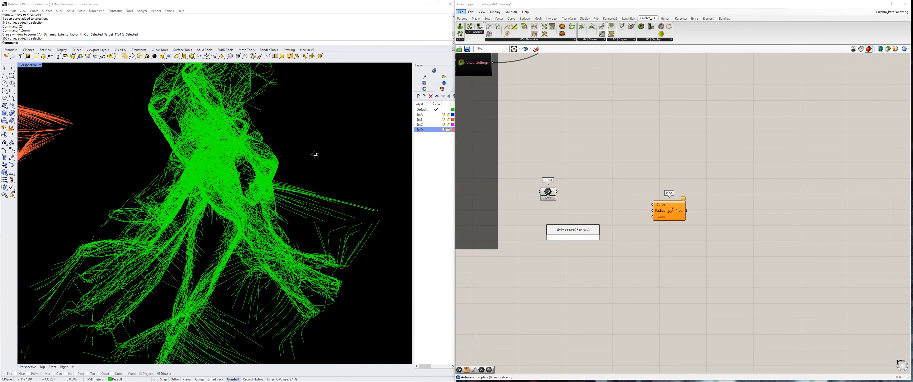
Add a Rebuild Curve component and feed it from the Curve parameter.
right_drag(244, 185, 247, 215)
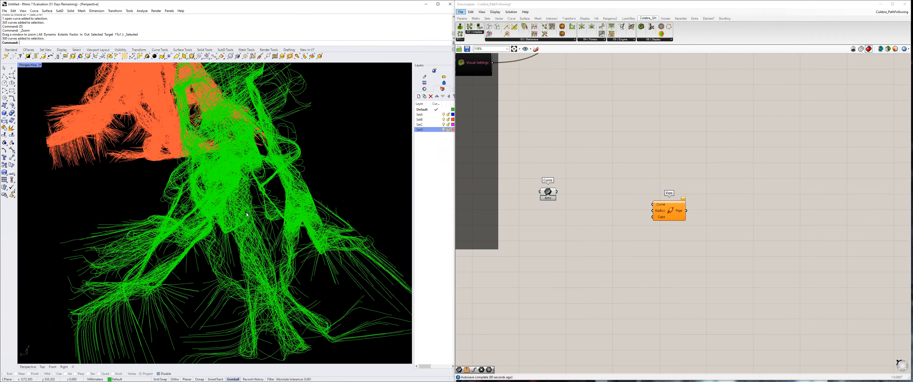
double_click(564, 215)
click(552, 212)
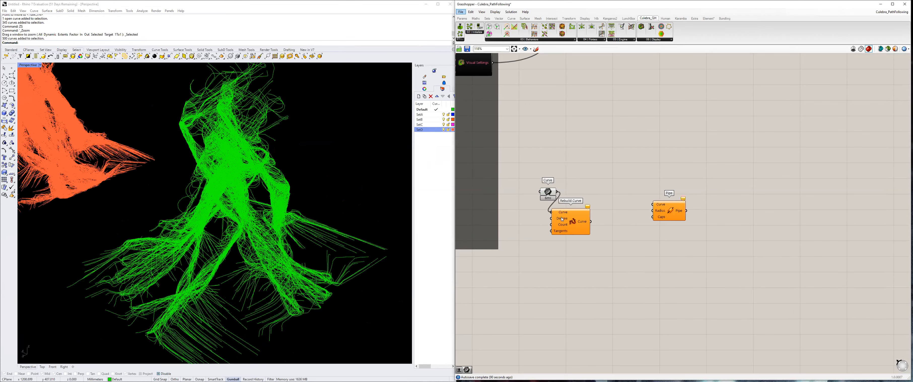
scroll(551, 189, up, 3)
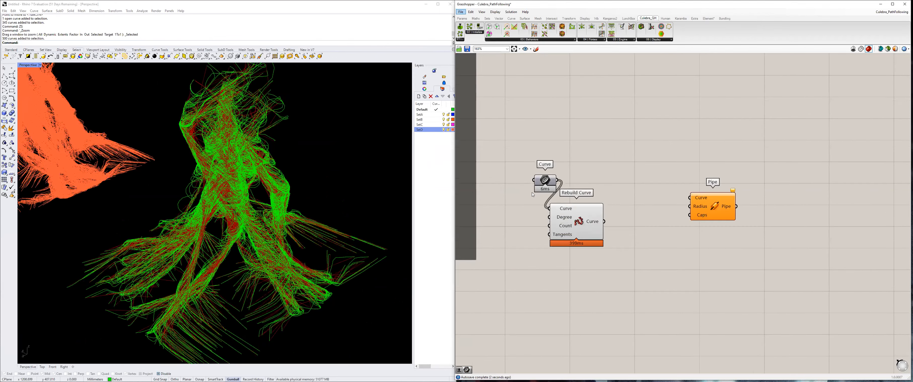
Hide the original green trails in Rhino and inspect the rebuilt curve preview up close.
scroll(151, 116, down, 5)
drag(151, 116, 345, 296)
key(ctrl+h)
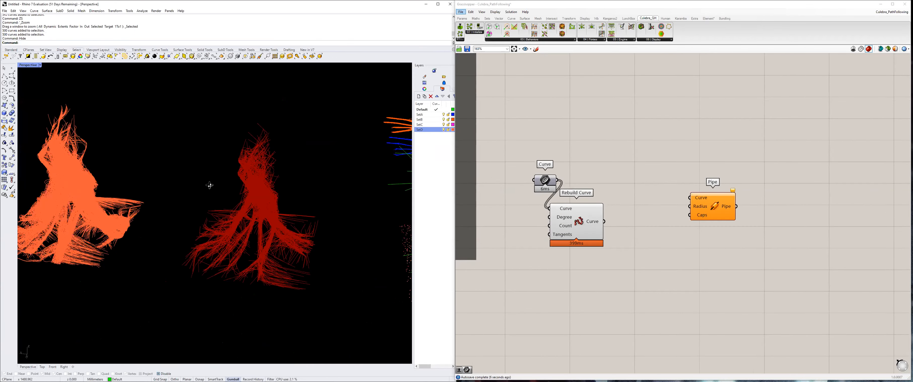
scroll(229, 232, up, 1)
right_drag(229, 231, 180, 214)
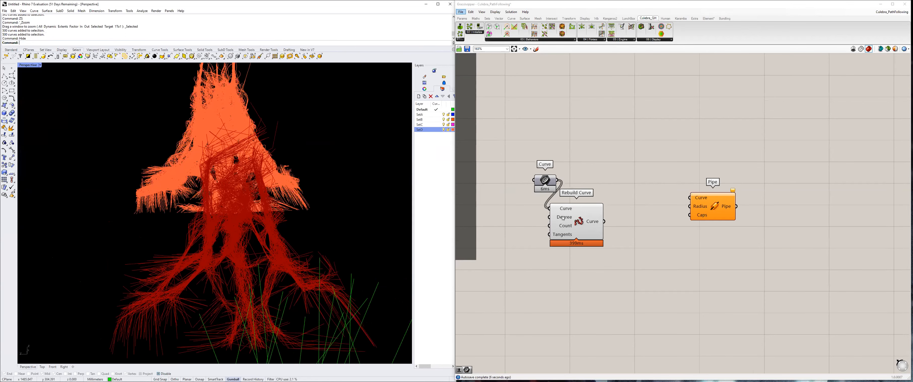
right_drag(269, 216, 227, 215)
scroll(227, 215, up, 4)
scroll(590, 267, up, 1)
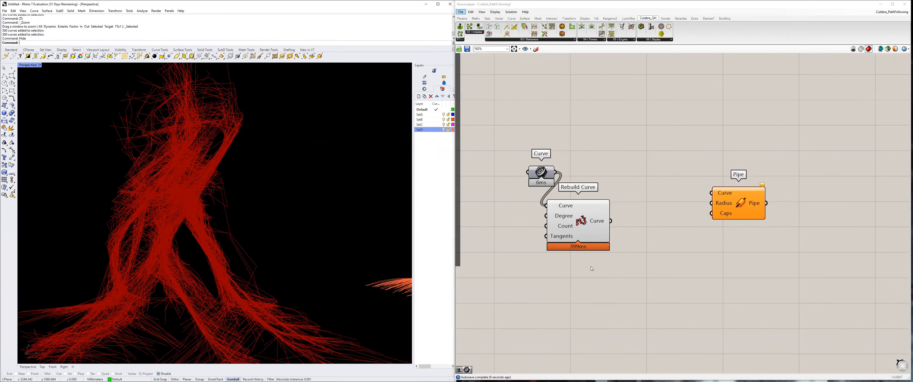
Set an integer for the Degree of Rebuild Curve and check the rebuilt trails from several angles.
right_click(568, 216)
mouse_move(599, 267)
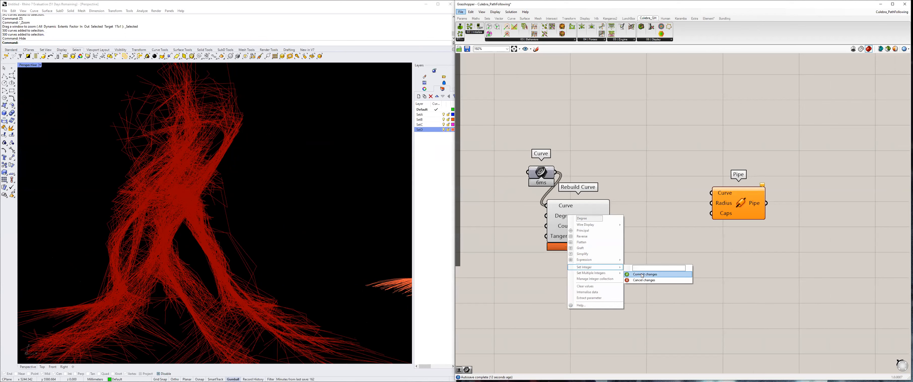
click(646, 274)
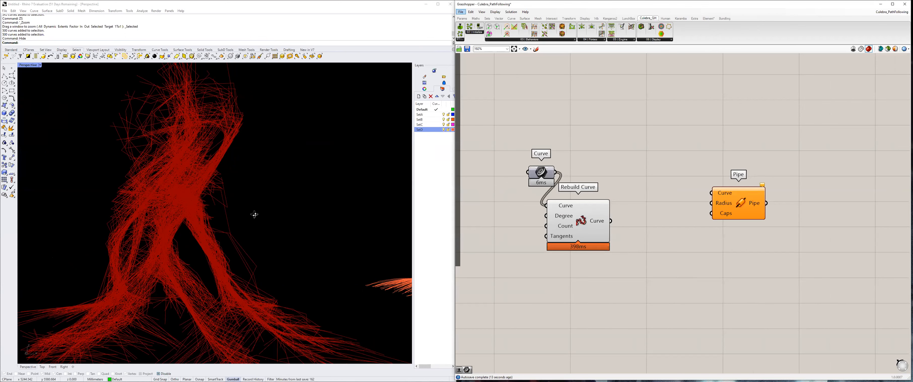
right_drag(274, 199, 172, 247)
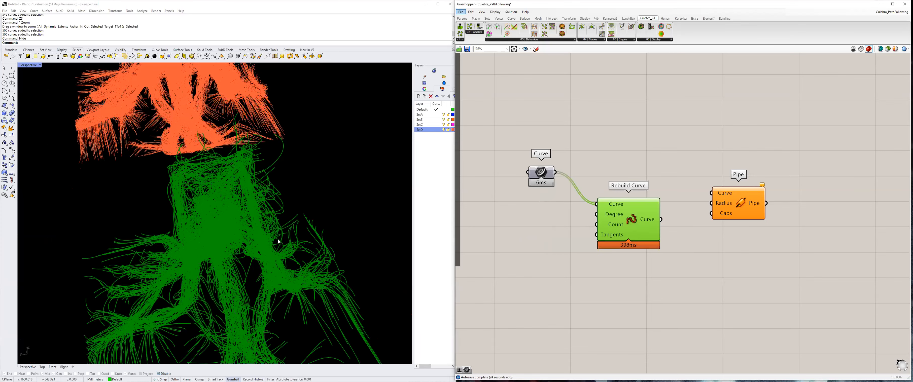
right_drag(177, 274, 274, 206)
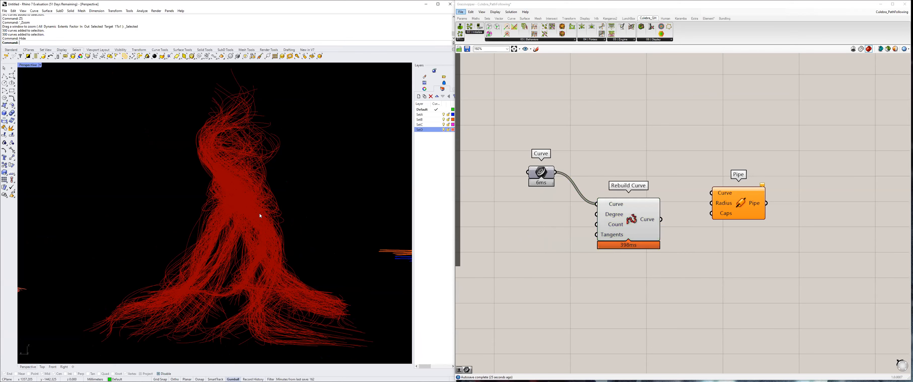
scroll(356, 272, up, 3)
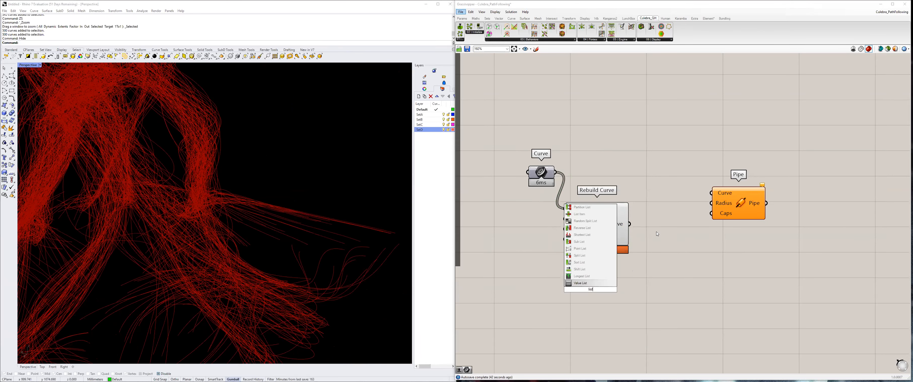
Add a List Item fed by the rebuilt curves and connect its Item output to the Pipe's Curve input.
click(602, 263)
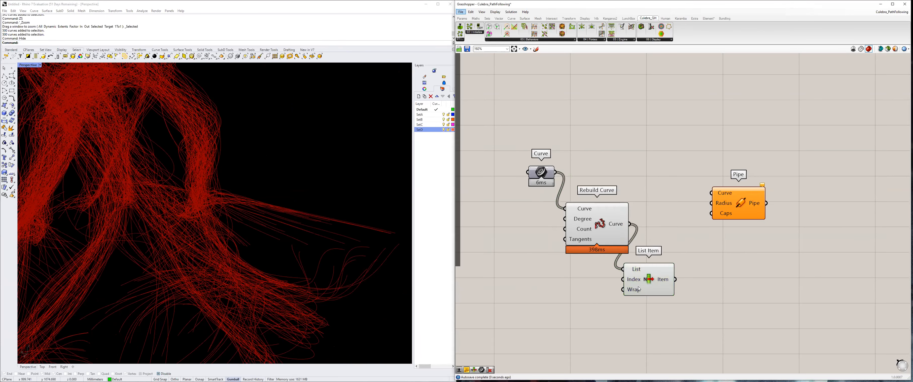
click(247, 270)
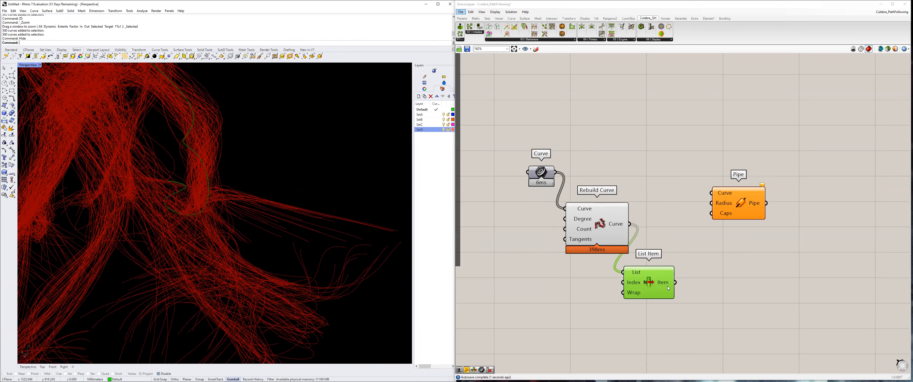
drag(675, 282, 704, 231)
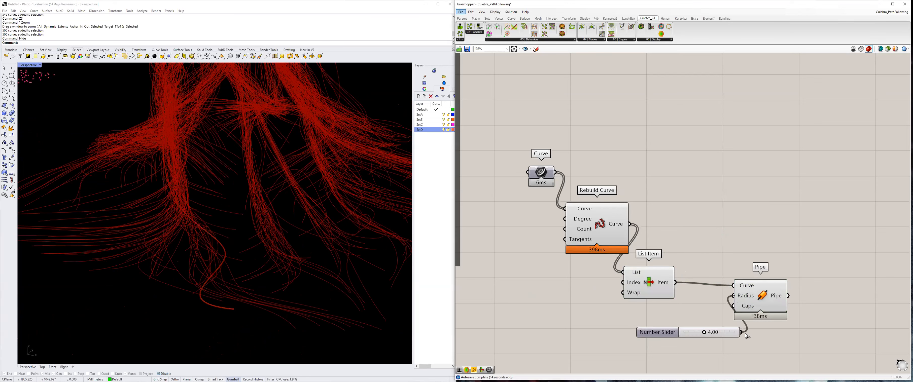
Set the number slider driving the Pipe radius to 2.17 and check the single piped trail.
drag(761, 307, 781, 304)
drag(703, 332, 697, 332)
scroll(179, 208, down, 2)
right_drag(179, 209, 144, 194)
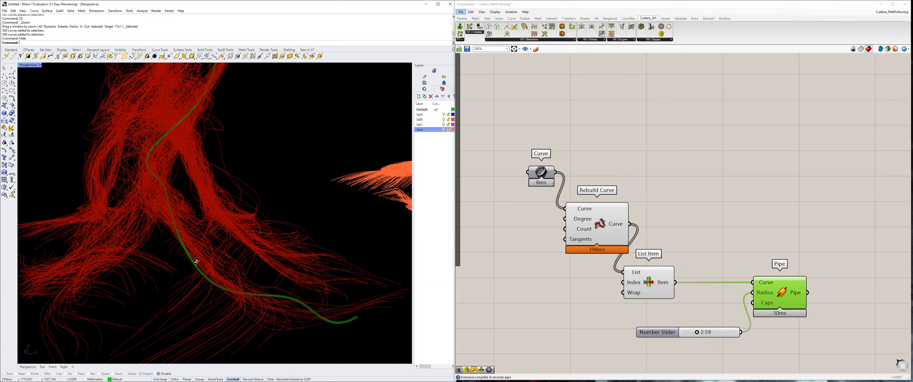
right_drag(200, 251, 202, 263)
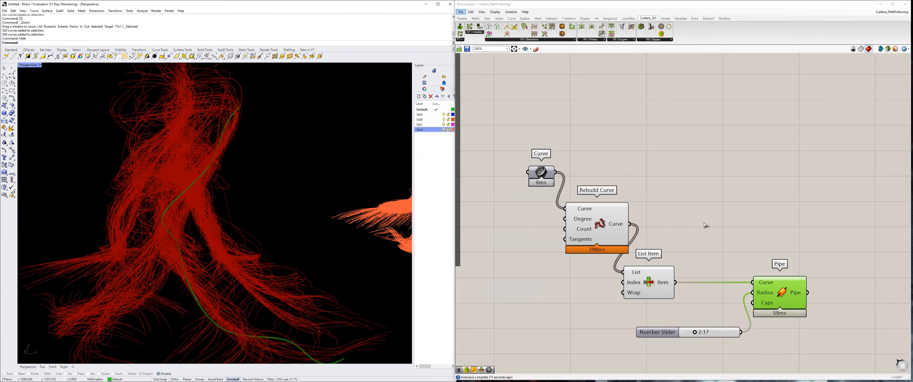
Connect the Rebuild Curve output directly to the Pipe's Curve input to pipe all trails, and inspect the piped structure.
shift+drag(598, 202, 734, 222)
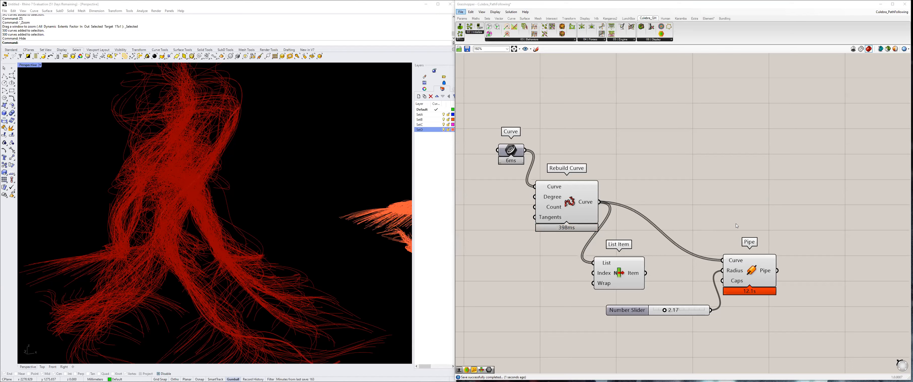
right_drag(177, 204, 240, 184)
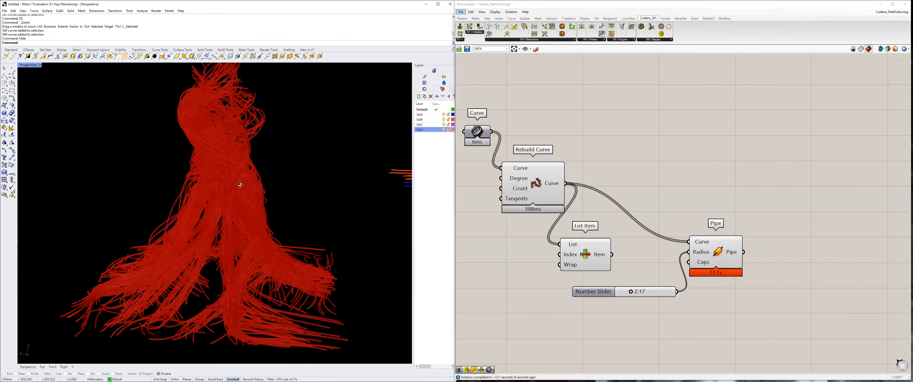
right_drag(180, 189, 197, 224)
right_drag(265, 244, 227, 213)
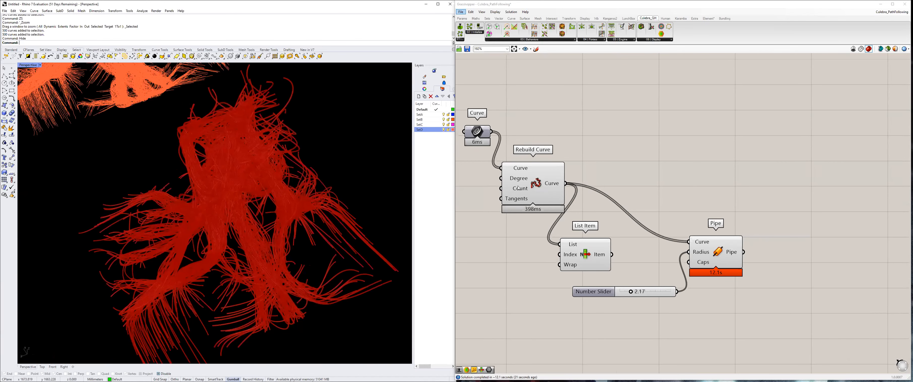
right_drag(218, 178, 227, 220)
right_drag(225, 247, 300, 250)
right_drag(715, 251, 678, 232)
right_click(679, 231)
click(692, 253)
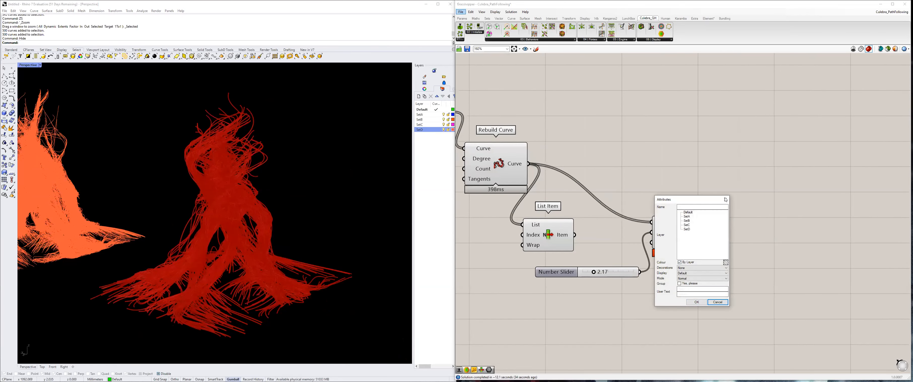
Create a Rhino layer named SetE and give it a turquoise-green colour.
text(SetE)
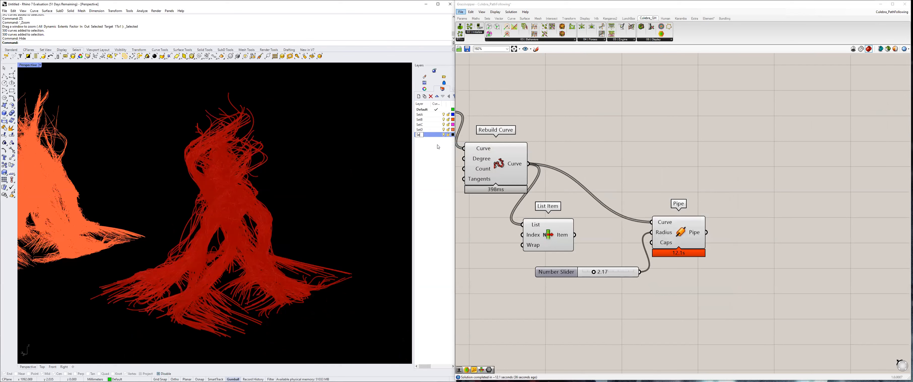
click(427, 153)
click(453, 135)
drag(554, 163, 571, 169)
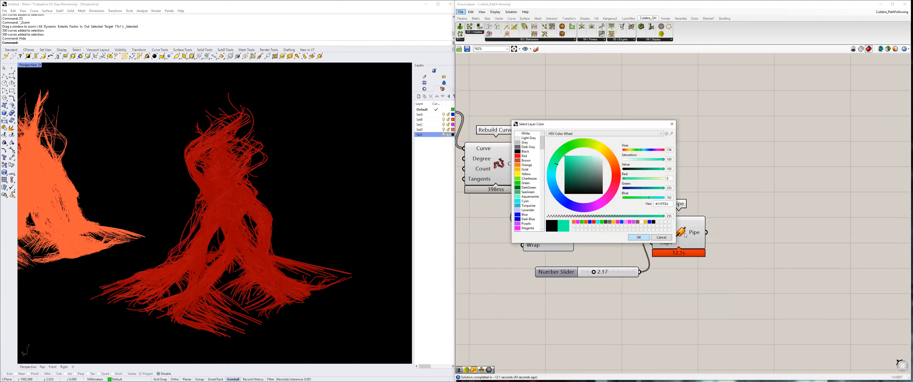
Bake the Pipe output to the SetE layer.
right_click(685, 234)
click(695, 256)
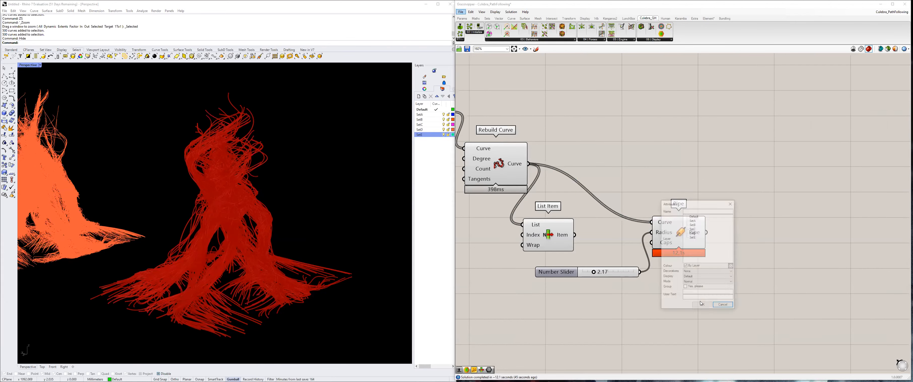
click(692, 237)
click(701, 304)
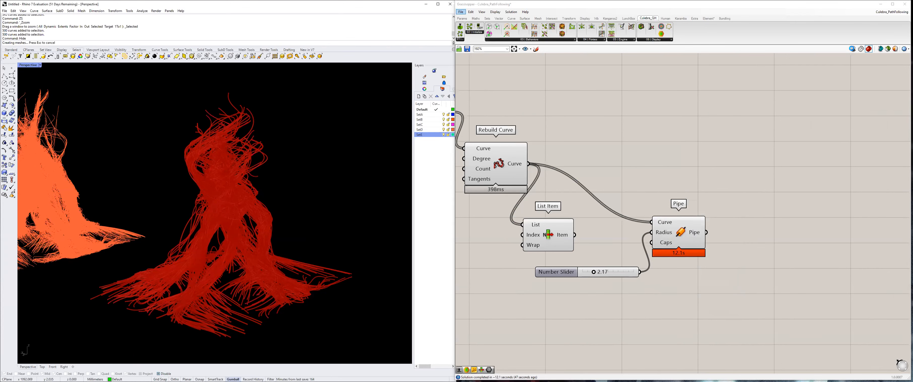
Turn off the Grasshopper preview and move the last baked pipes away from the other trails, using SelLast to select them.
click(853, 50)
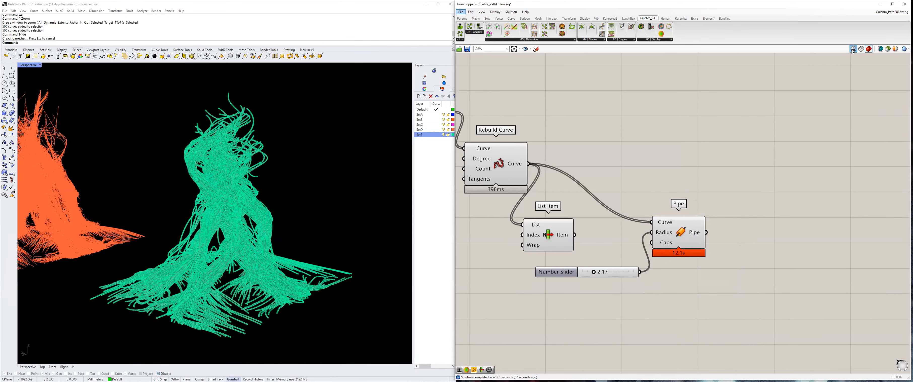
right_drag(264, 237, 333, 172)
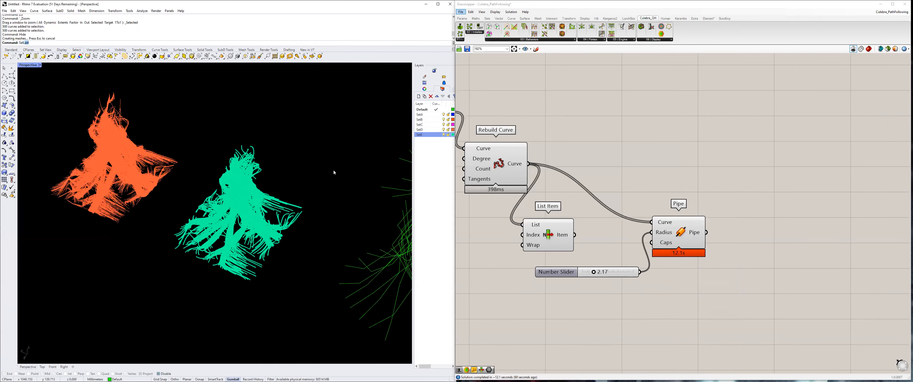
text(SelLast)
key(Return)
right_drag(276, 177, 280, 195)
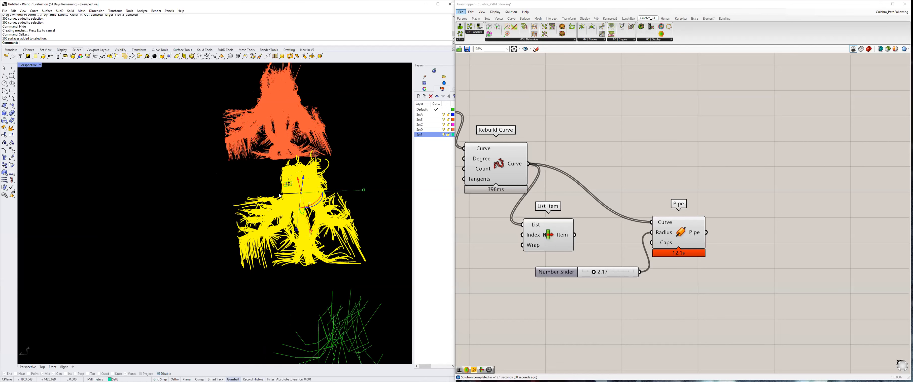
drag(280, 195, 82, 213)
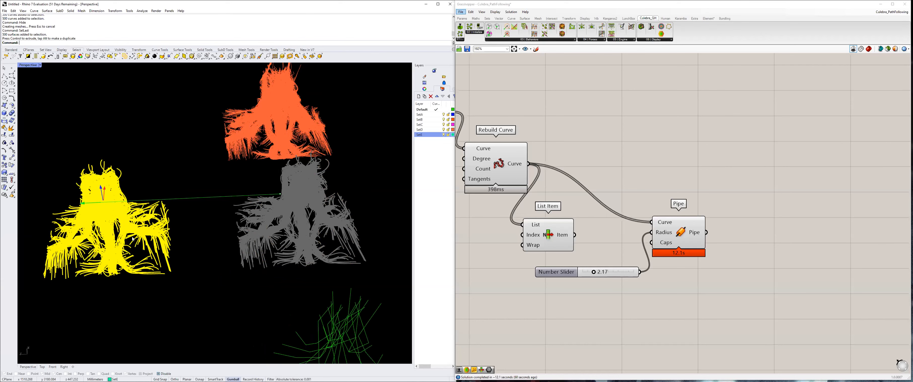
click(137, 192)
Inspect the relocated pipe structure up close from several angles in the Perspective view.
scroll(137, 191, up, 2)
right_drag(137, 191, 144, 166)
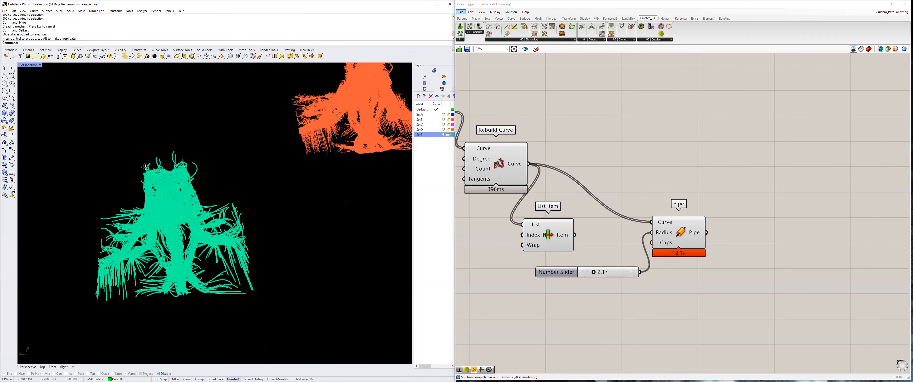
scroll(145, 167, up, 3)
scroll(158, 220, up, 3)
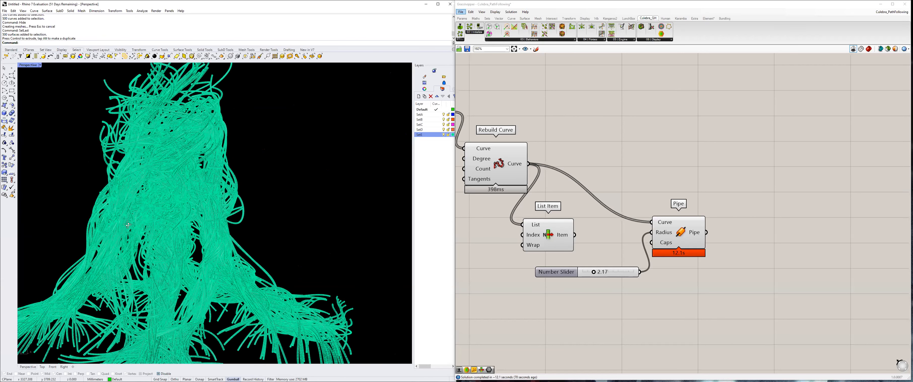
scroll(125, 228, up, 1)
scroll(176, 229, down, 3)
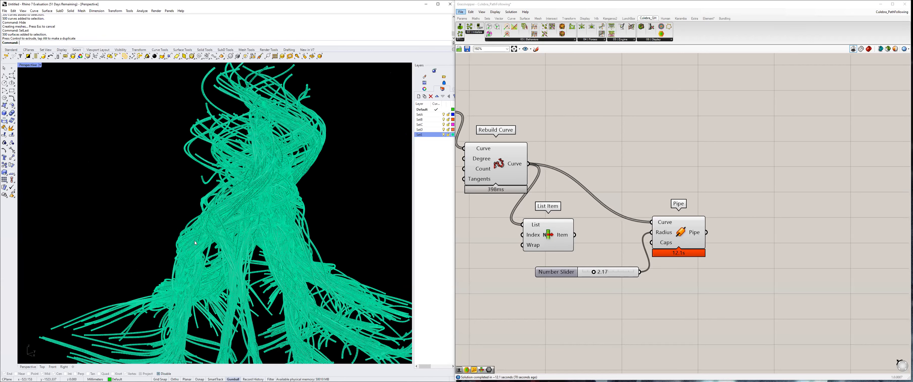
scroll(195, 243, down, 3)
Select the whole relocated pipe structure and start exporting it as an OBJ file named Geometry in the WorkshopFiles folder.
drag(85, 143, 317, 317)
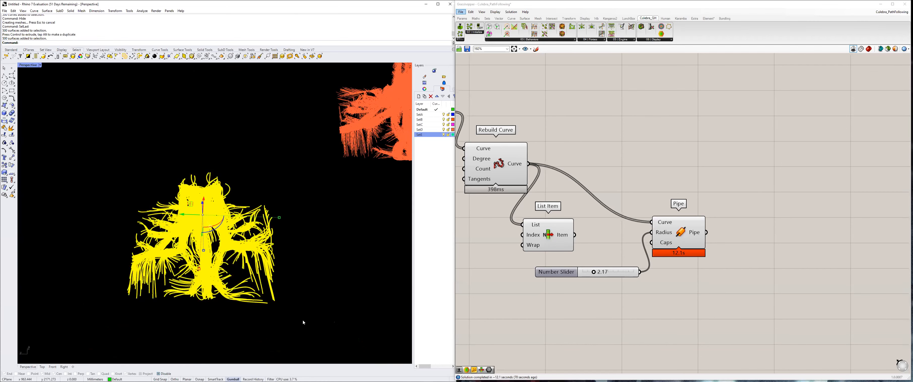
scroll(304, 322, up, 1)
scroll(303, 323, up, 1)
text(EdgeSrf)
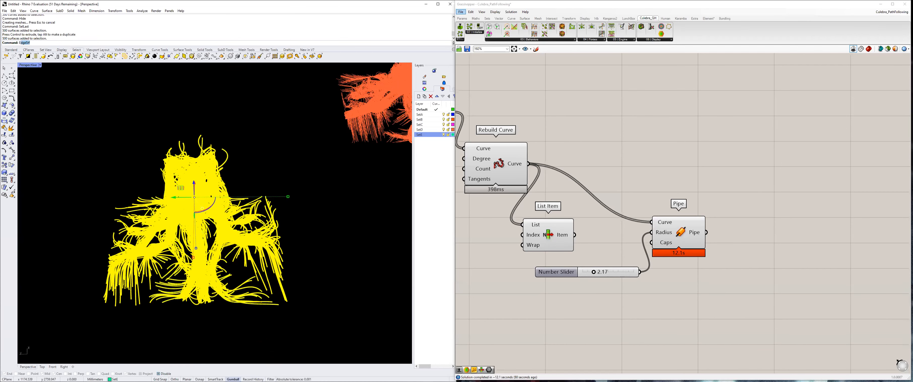
text(xport)
key(Return)
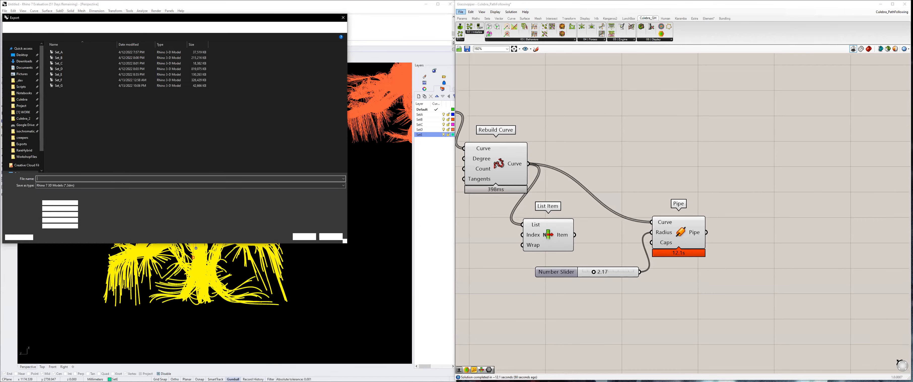
key(Escape)
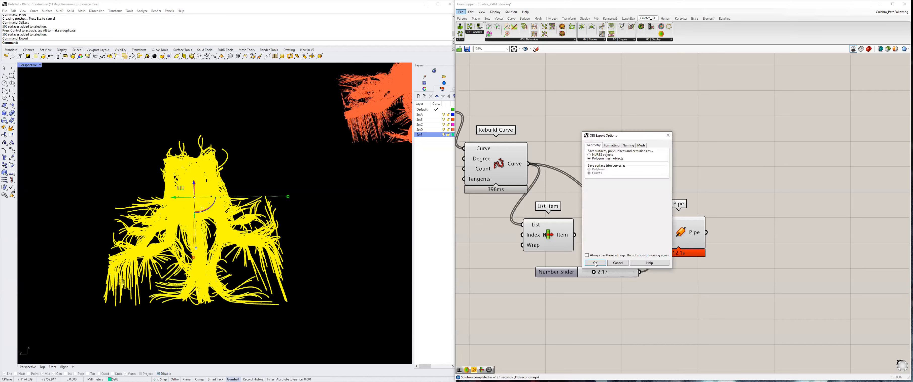
Finish the OBJ export as polygon mesh objects with a low polygon density, and deselect the pipes.
click(595, 263)
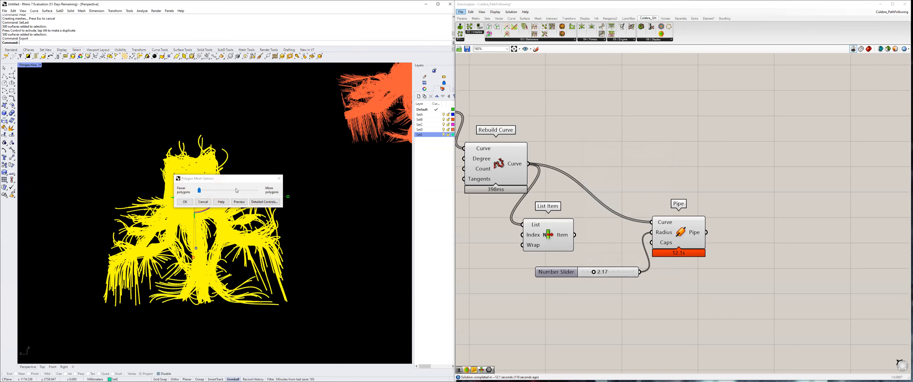
drag(199, 191, 201, 191)
click(186, 200)
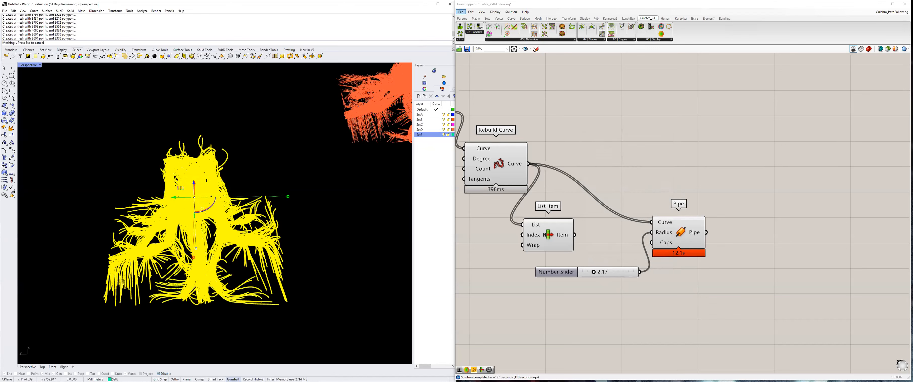
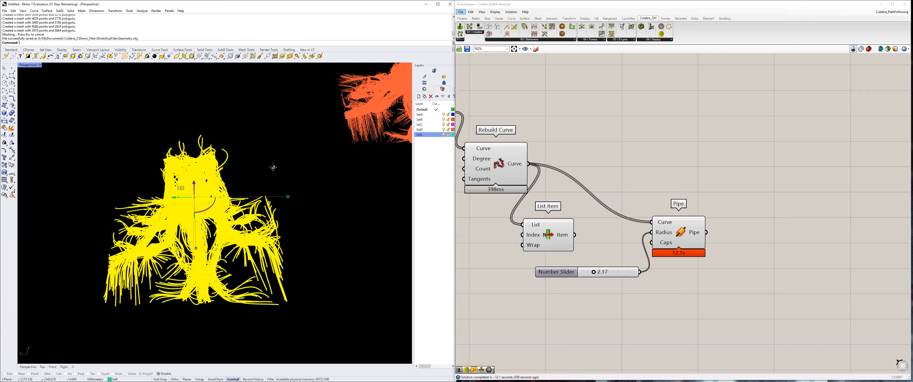
click(259, 139)
right_drag(274, 145, 274, 90)
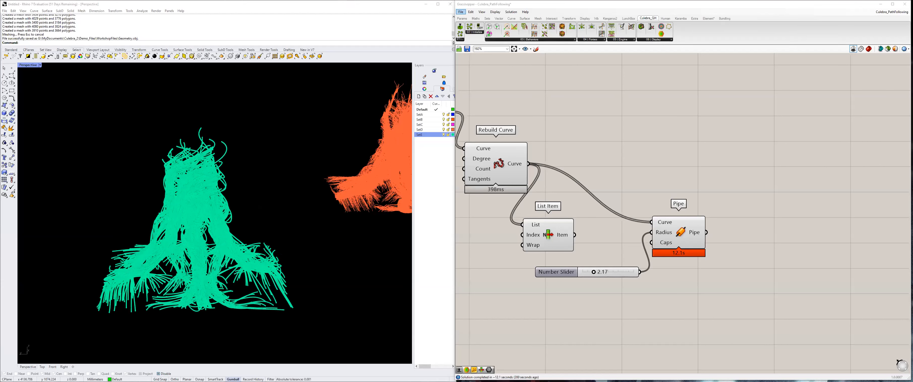
Switch to ZBrush, maximize its window and double the document's canvas size.
drag(912, 78, 411, 101)
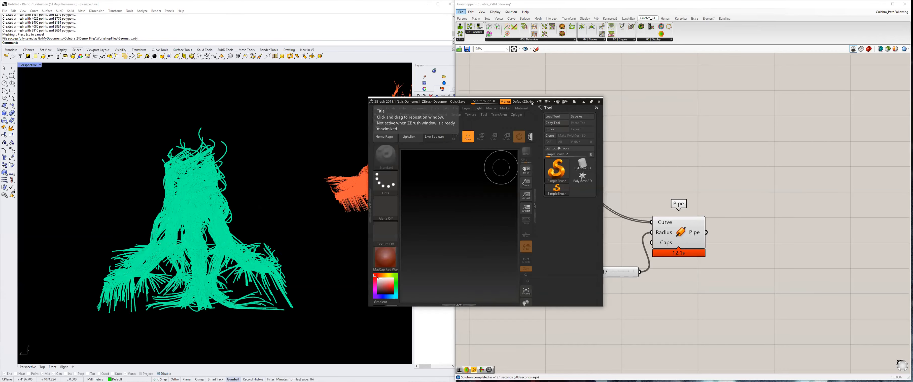
click(590, 100)
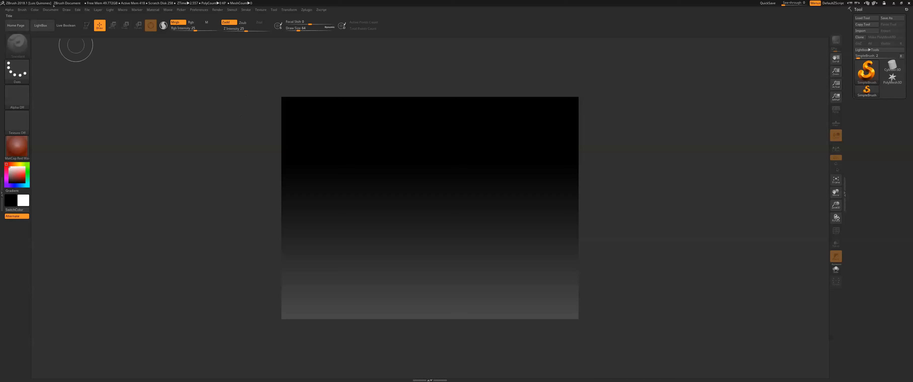
click(51, 10)
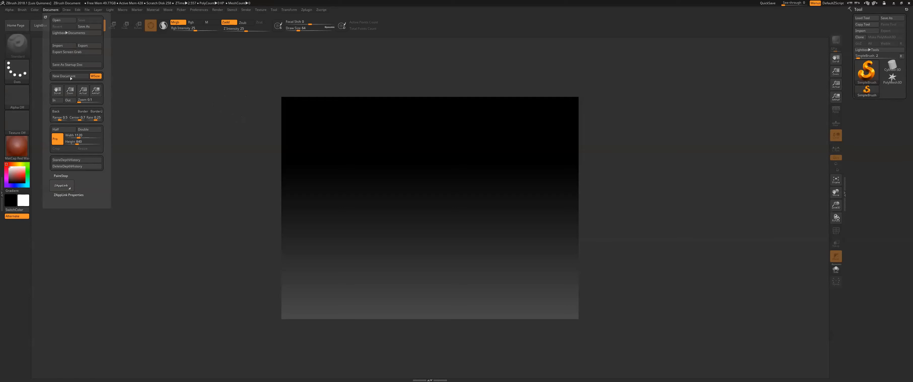
click(81, 10)
click(51, 9)
click(87, 130)
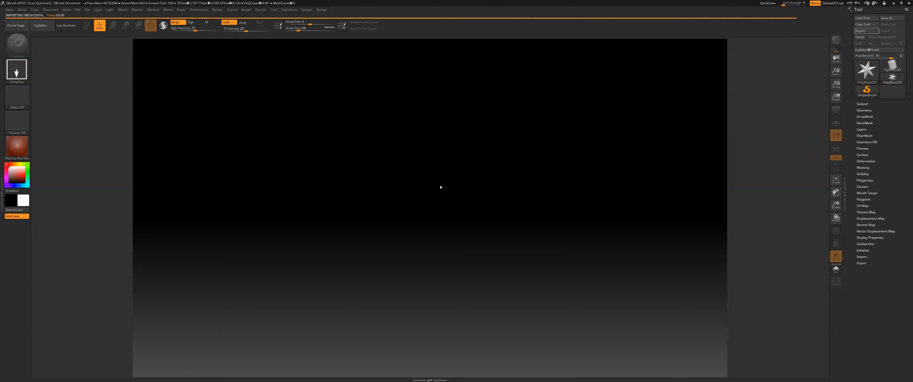
Place the imported Geometry mesh on the canvas, enter Edit mode and frame the model.
mouse_move(422, 161)
mouse_down()
mouse_move(419, 204)
mouse_move(444, 304)
mouse_up()
key(t)
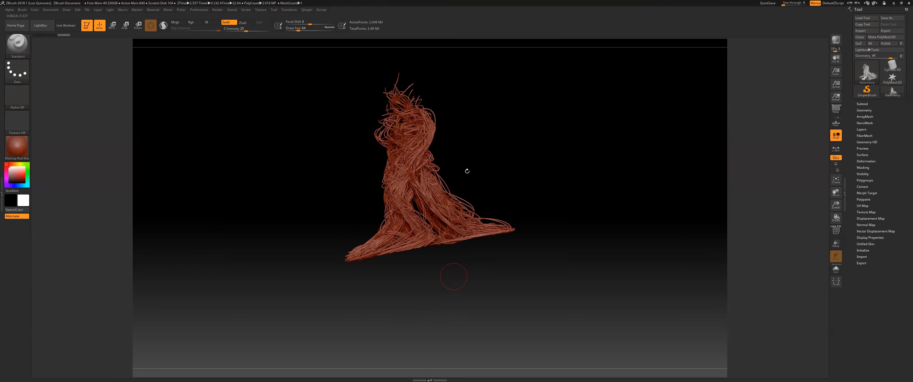
key(f)
mouse_move(525, 165)
mouse_down()
mouse_move(501, 139)
mouse_move(511, 157)
mouse_move(531, 158)
mouse_move(456, 157)
mouse_move(529, 149)
mouse_up()
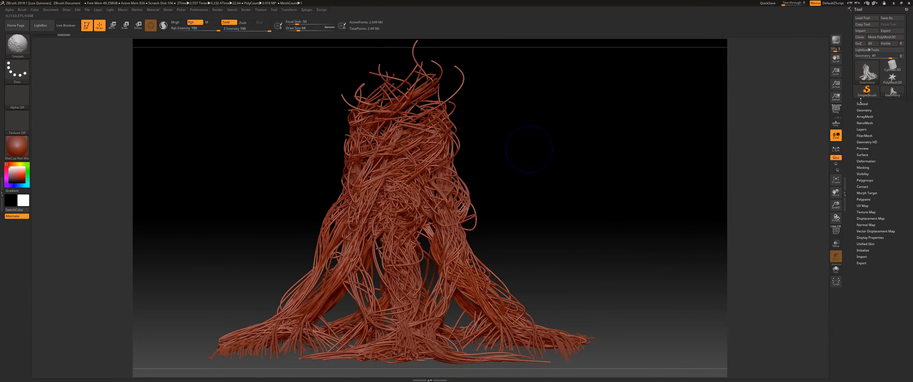
Open the subtool's Remesh settings and view the pipe mesh from several angles.
click(863, 111)
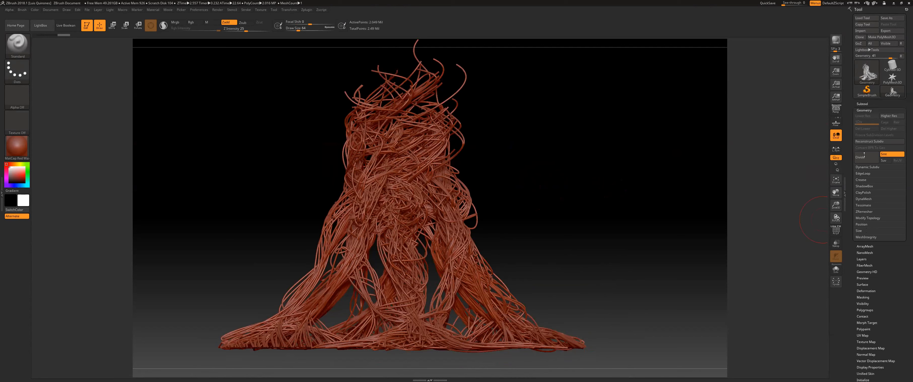
click(865, 103)
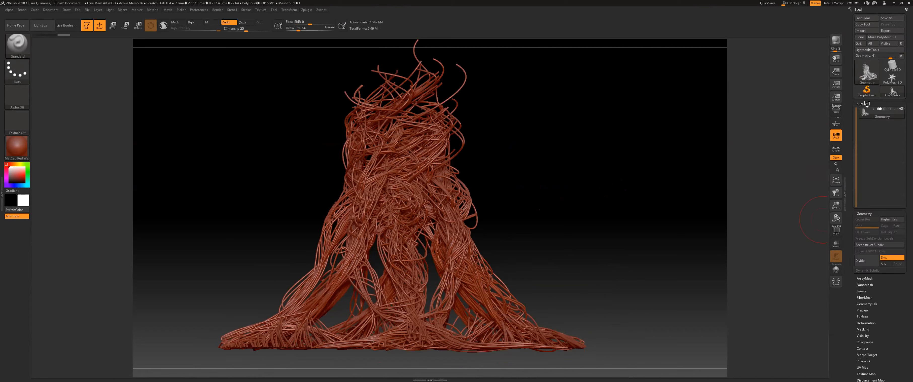
click(861, 298)
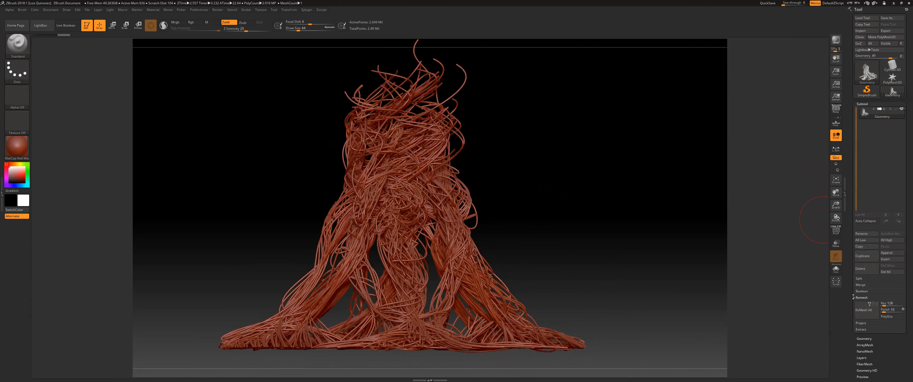
scroll(855, 256, down, 3)
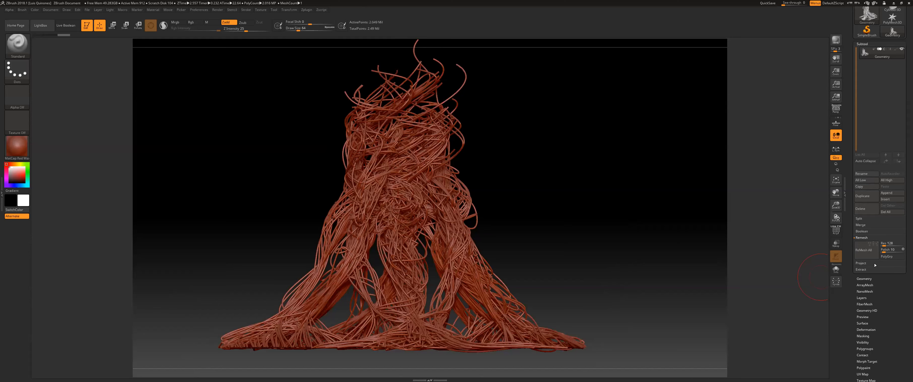
click(882, 243)
ctrl+right_drag(578, 218, 580, 214)
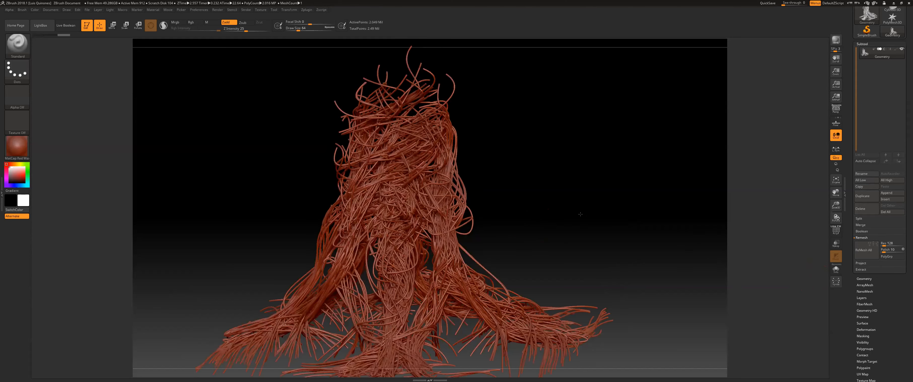
mouse_move(579, 214)
mouse_down()
mouse_move(476, 230)
mouse_move(820, 209)
mouse_up()
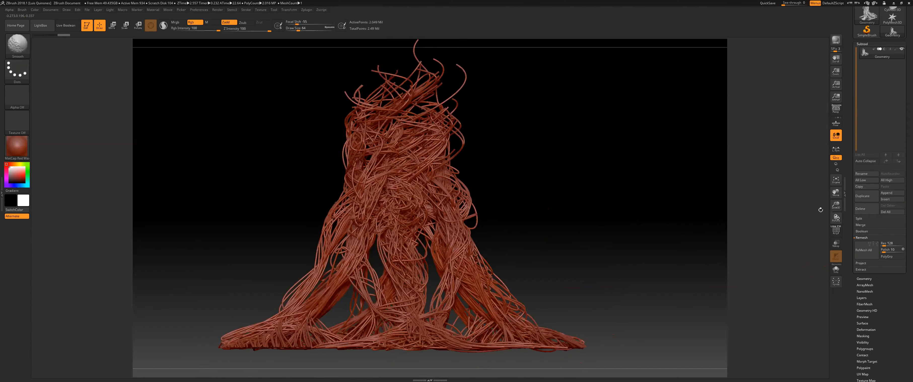
Remesh the pipe structure with the resolution set to 256 and Polish set to 0.
click(885, 243)
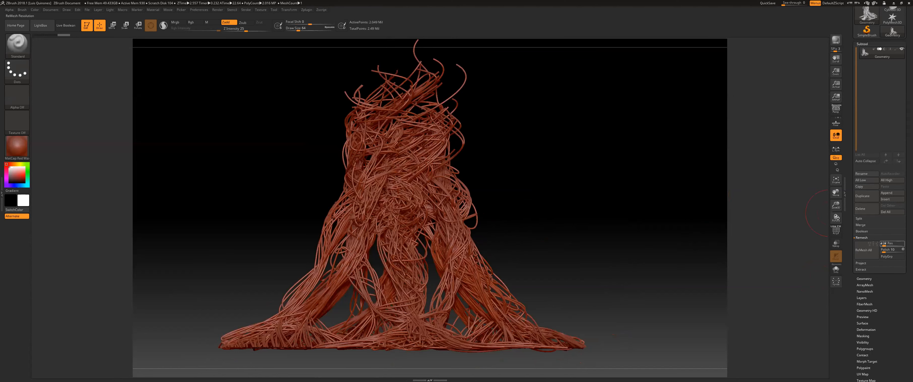
text(256 Res)
click(882, 250)
text(0)
key(Return)
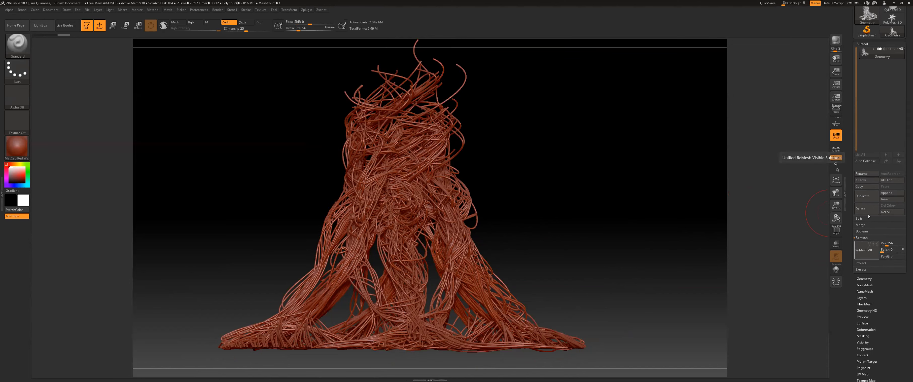
click(871, 54)
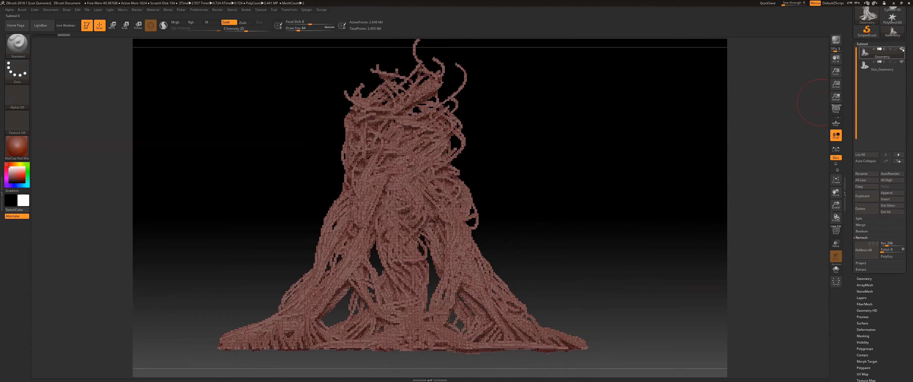
Select the Skin_Geometry subtool, hide the original Geometry subtool and inspect the remeshed surface.
click(865, 65)
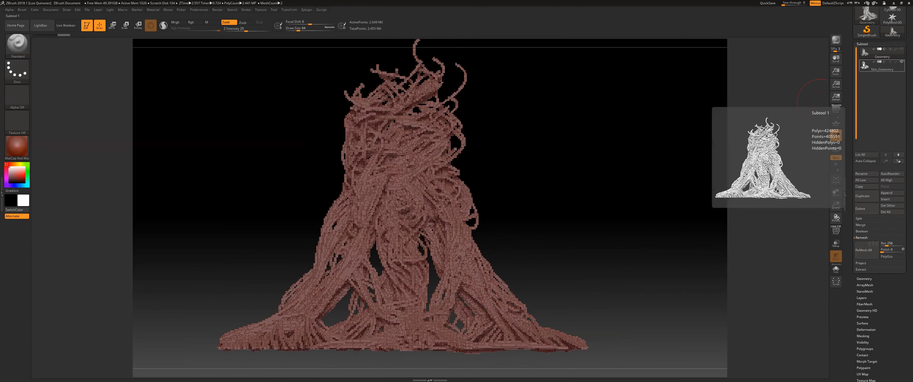
click(902, 63)
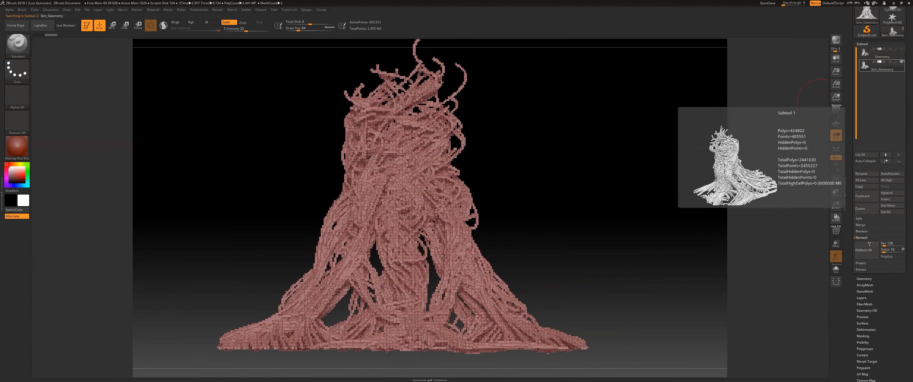
drag(511, 187, 590, 206)
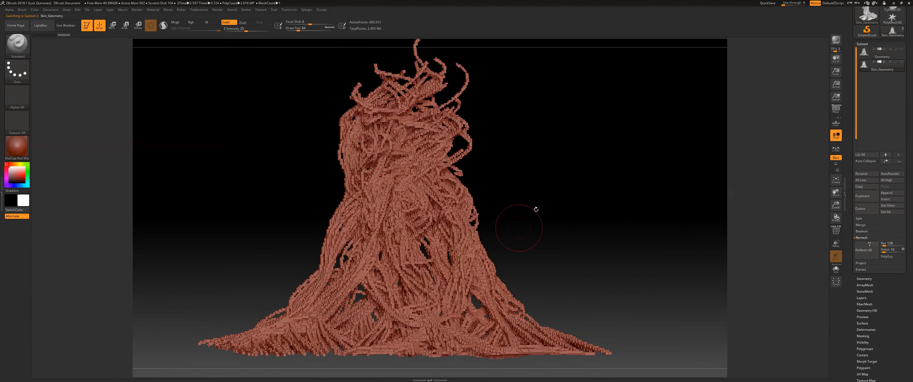
drag(522, 196, 549, 206)
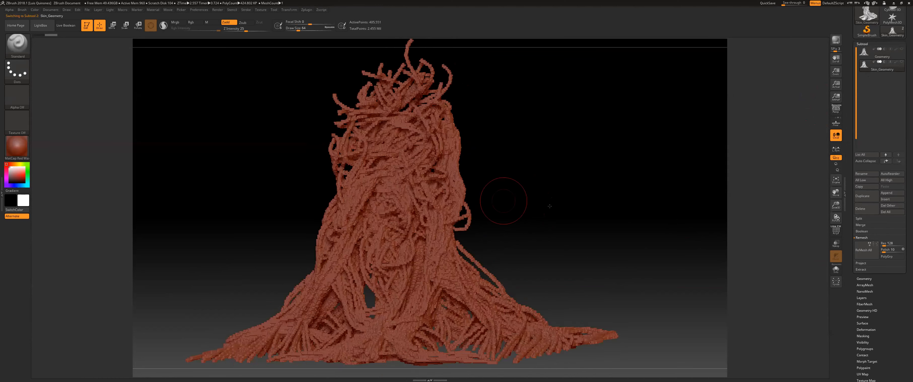
mouse_move(529, 204)
ctrl+right_down()
mouse_move(551, 215)
mouse_move(573, 204)
ctrl+right_up()
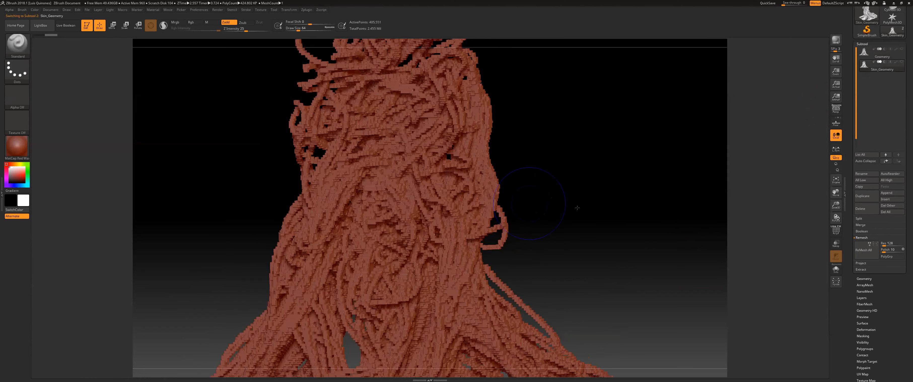
Check the polygon wireframe of Skin_Geometry, then smooth the blocky strands along one upper side of the trunk.
key(shift+f)
drag(560, 202, 605, 229)
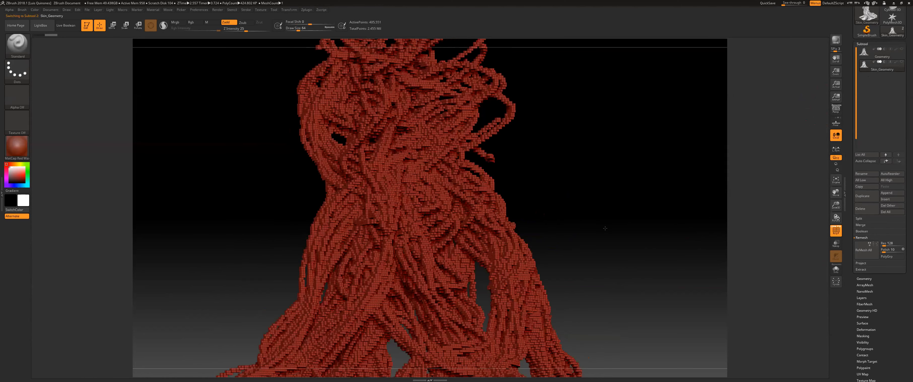
ctrl+right_drag(537, 200, 577, 217)
key(shift+f)
mouse_move(570, 226)
mouse_down()
mouse_move(583, 194)
mouse_move(519, 157)
mouse_move(548, 168)
mouse_move(508, 166)
mouse_up()
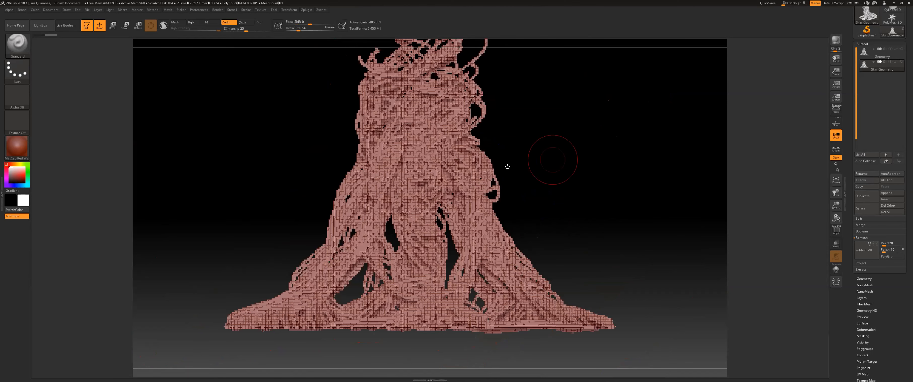
drag(300, 65, 332, 80)
mouse_move(491, 164)
mouse_down()
mouse_move(512, 170)
mouse_move(458, 170)
mouse_move(455, 156)
mouse_up()
shift+drag(449, 127, 458, 95)
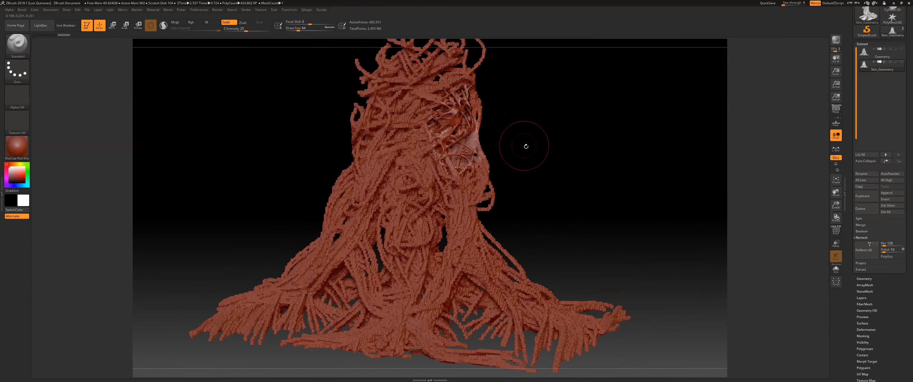
mouse_move(528, 147)
mouse_down()
mouse_move(519, 140)
mouse_move(481, 152)
mouse_up()
drag(467, 188, 472, 229)
drag(524, 267, 482, 170)
Enlarge the brush and smooth the whole upper trunk and the upper legs of Skin_Geometry.
key(space)
mouse_move(456, 149)
mouse_down()
mouse_move(607, 134)
mouse_move(261, 45)
mouse_move(261, 30)
mouse_up()
mouse_move(416, 135)
shift+mouse_down()
mouse_move(443, 134)
mouse_move(458, 88)
mouse_move(400, 106)
mouse_move(365, 229)
mouse_move(395, 204)
mouse_move(454, 269)
mouse_move(536, 184)
shift+mouse_up()
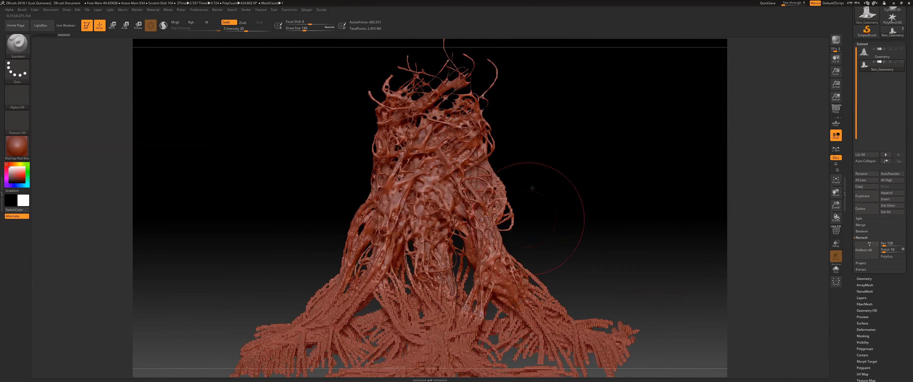
mouse_move(458, 146)
alt+right_down()
mouse_move(456, 108)
mouse_move(496, 141)
mouse_move(491, 153)
alt+right_up()
shift+drag(473, 234, 476, 218)
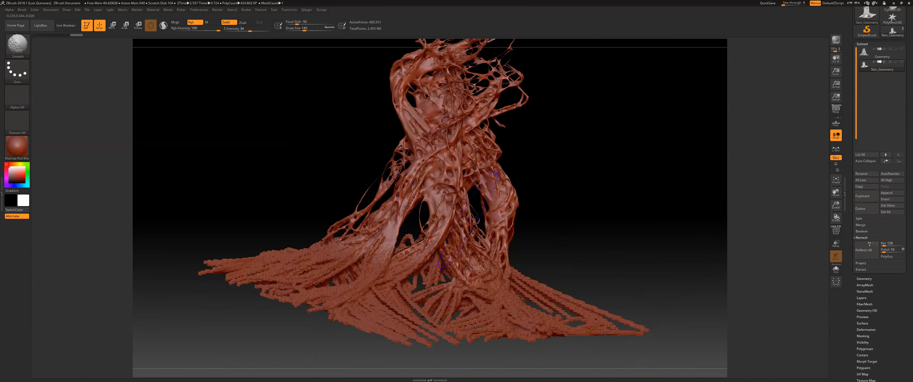
Reduce the draw size to 87, try smoothing the lower leg strands and undo that smoothing.
mouse_move(541, 188)
right_down()
mouse_move(514, 199)
mouse_move(515, 182)
mouse_move(590, 191)
mouse_move(546, 177)
mouse_move(510, 206)
mouse_move(497, 234)
right_up()
key(space)
drag(497, 234, 493, 234)
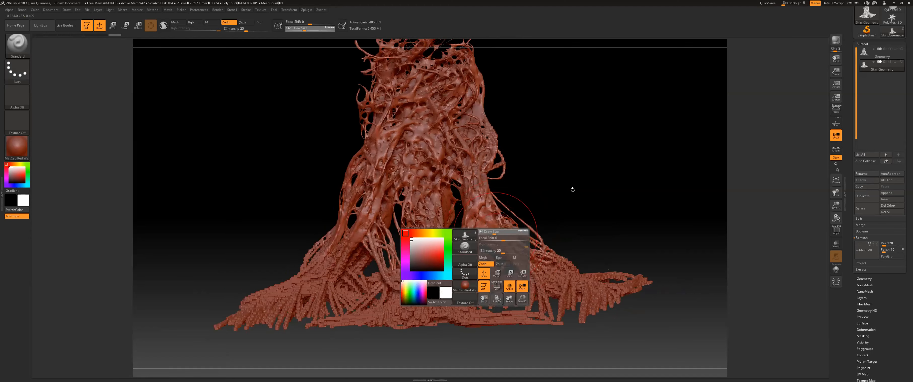
right_drag(579, 187, 562, 239)
key(shift)
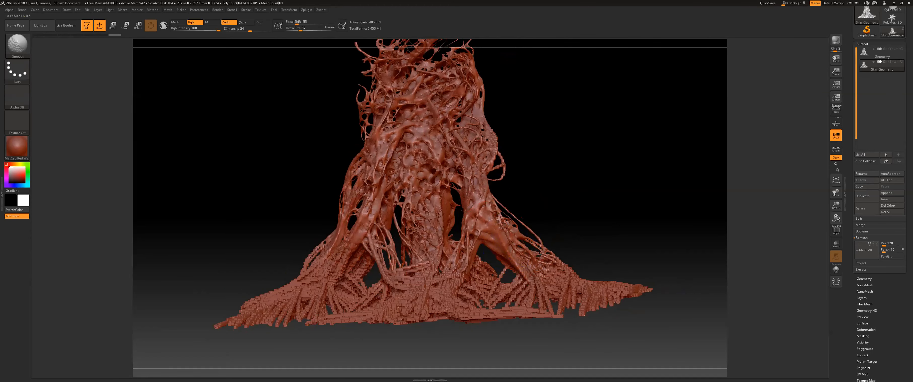
key(ctrl)
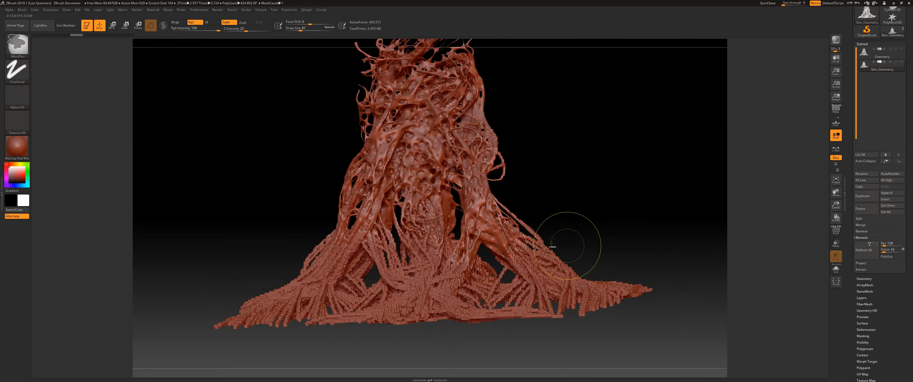
key(ctrl+z)
Mask the lower parts of one outer leg and the middle leg, and smooth the strands around the mask.
mouse_move(477, 229)
right_down()
mouse_move(441, 180)
mouse_move(419, 184)
right_up()
mouse_move(533, 189)
right_down()
mouse_move(545, 199)
mouse_move(503, 197)
mouse_move(499, 169)
mouse_move(561, 186)
mouse_move(564, 171)
mouse_move(558, 183)
mouse_move(588, 190)
mouse_move(567, 177)
mouse_move(549, 179)
mouse_move(558, 148)
mouse_move(561, 160)
mouse_move(540, 147)
right_up()
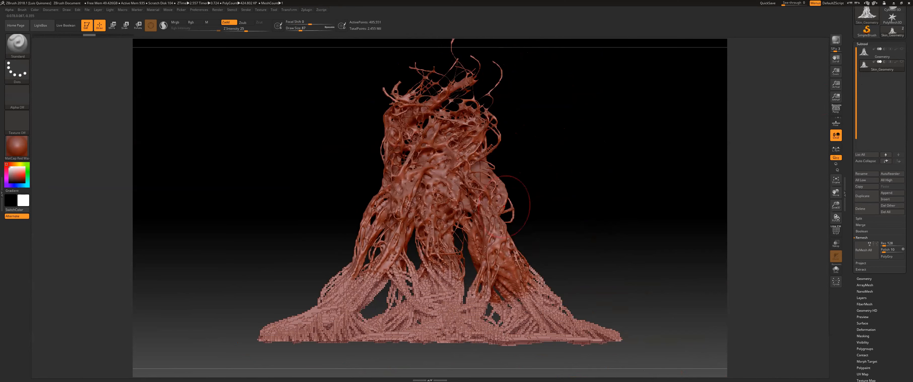
ctrl+drag(383, 236, 370, 266)
mouse_move(314, 309)
ctrl+mouse_down()
mouse_move(389, 256)
mouse_move(447, 282)
ctrl+mouse_up()
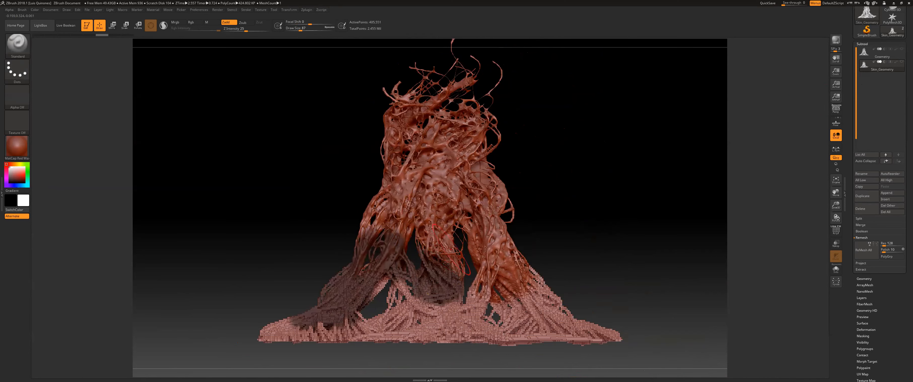
right_drag(413, 288, 404, 309)
shift+drag(370, 277, 365, 267)
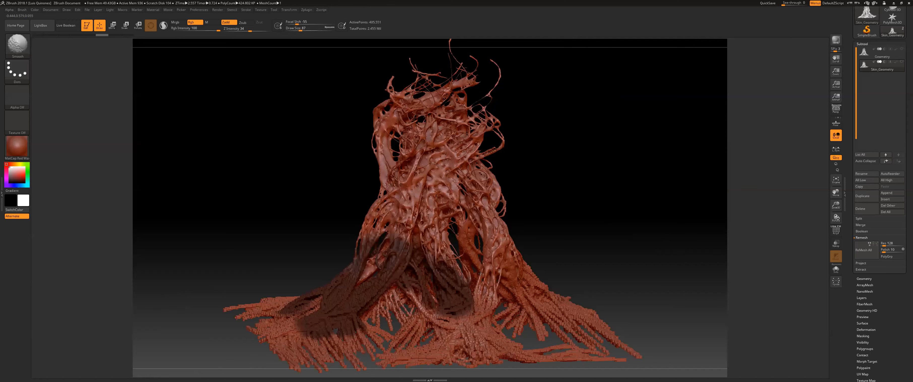
Clear the mask and smooth the lower legs down towards the base.
right_drag(469, 269, 532, 201)
ctrl+drag(532, 201, 530, 203)
mouse_move(530, 203)
right_down()
mouse_move(541, 175)
mouse_move(494, 181)
mouse_move(526, 178)
mouse_move(548, 160)
mouse_move(542, 132)
mouse_move(534, 139)
mouse_move(581, 156)
mouse_move(567, 153)
mouse_move(585, 171)
mouse_move(531, 165)
mouse_move(546, 163)
mouse_move(525, 146)
mouse_move(544, 175)
mouse_move(520, 203)
right_up()
mouse_move(520, 172)
right_down()
mouse_move(525, 157)
mouse_move(491, 160)
mouse_move(483, 184)
mouse_move(484, 174)
right_up()
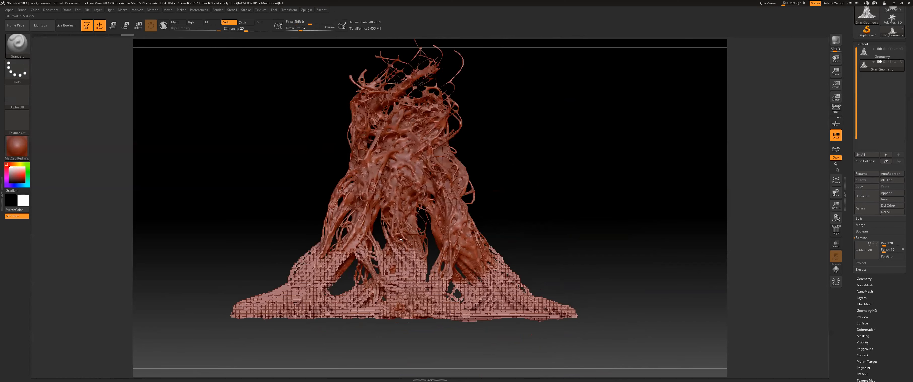
right_drag(440, 228, 430, 254)
mouse_move(405, 262)
shift+mouse_down()
mouse_move(386, 258)
mouse_move(252, 310)
mouse_move(281, 288)
shift+mouse_up()
mouse_move(455, 264)
shift+mouse_down()
mouse_move(510, 278)
mouse_move(498, 266)
mouse_move(441, 286)
shift+mouse_up()
Compare the two subtools, select the original Geometry subtool and remesh it at a higher resolution.
right_drag(426, 232, 672, 71)
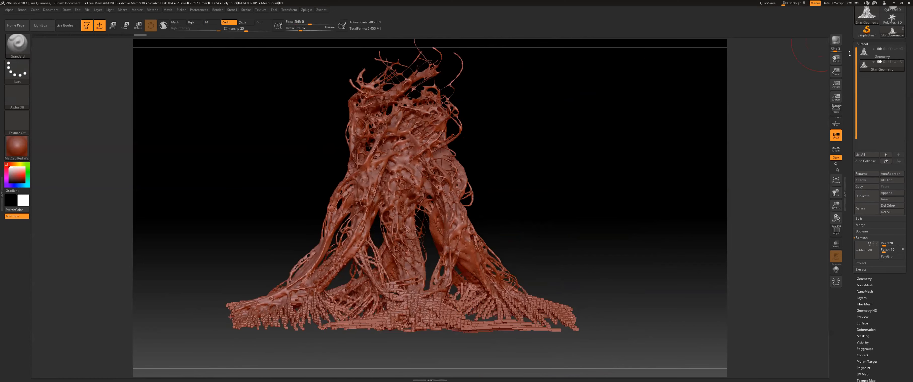
drag(849, 63, 850, 123)
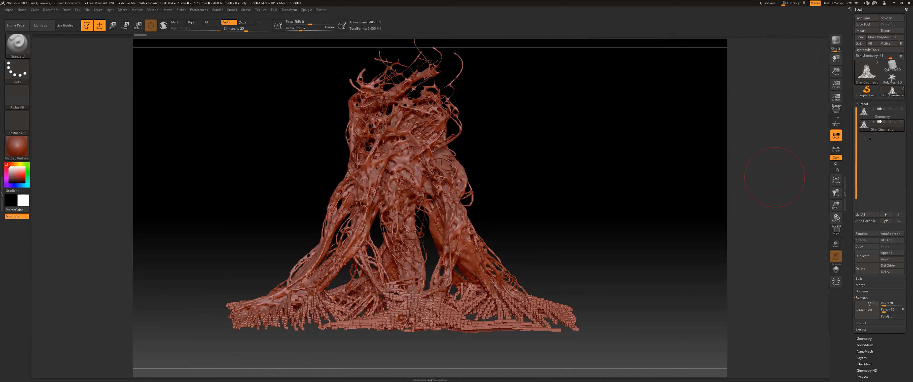
mouse_move(866, 113)
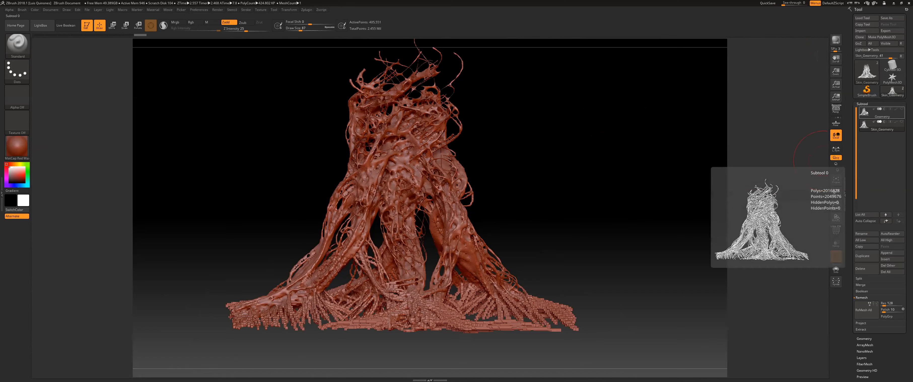
click(867, 112)
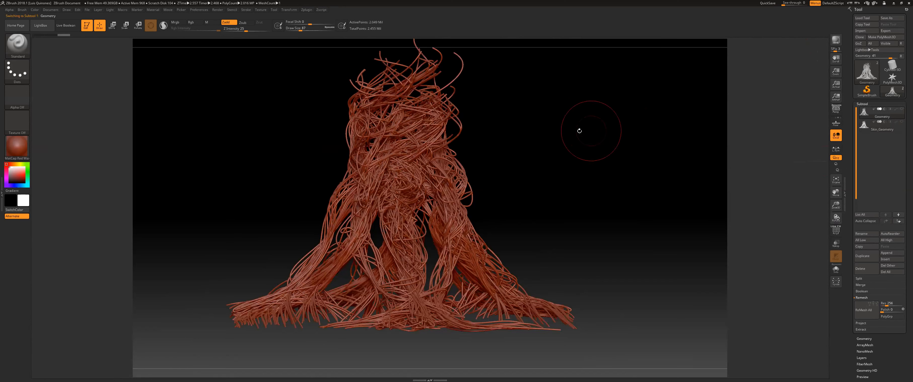
drag(580, 131, 562, 198)
click(867, 126)
click(865, 113)
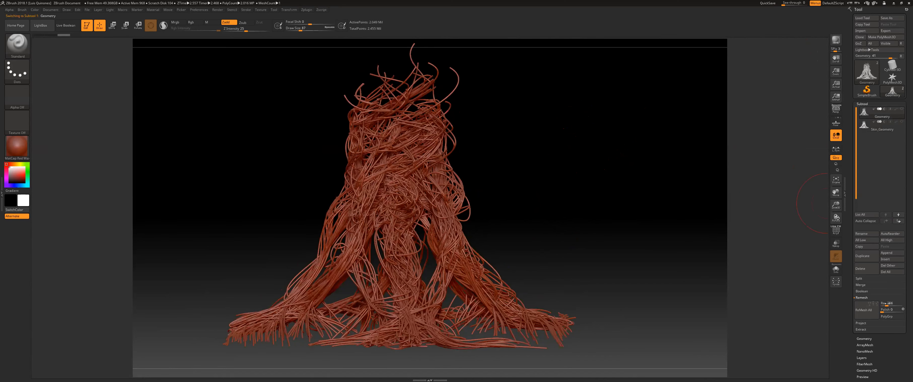
drag(885, 305, 886, 305)
click(864, 306)
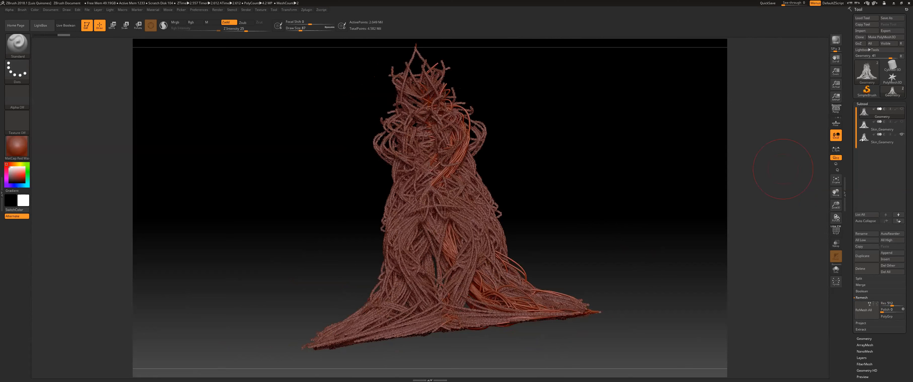
Select the new finer Skin_Geometry subtool and subdivide it once.
mouse_move(549, 190)
mouse_down()
mouse_move(557, 187)
mouse_move(537, 201)
mouse_move(516, 194)
mouse_move(507, 175)
mouse_move(513, 179)
mouse_up()
ctrl+right_drag(516, 180, 541, 200)
key(ctrl+d)
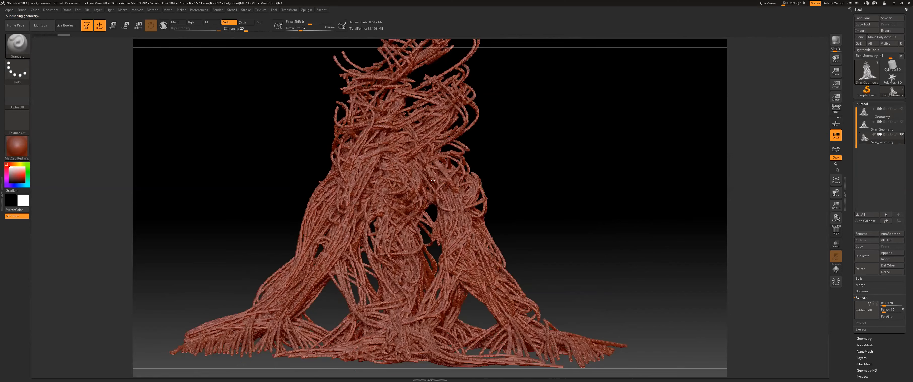
ctrl+right_drag(435, 167, 435, 149)
key(shift)
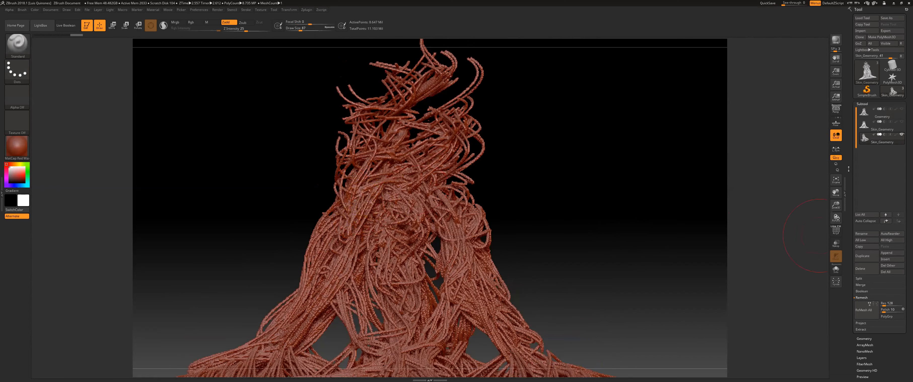
Open the Geometry settings and drop the new Skin_Geometry mesh to subdivision level 1.
drag(850, 190, 849, 140)
click(869, 287)
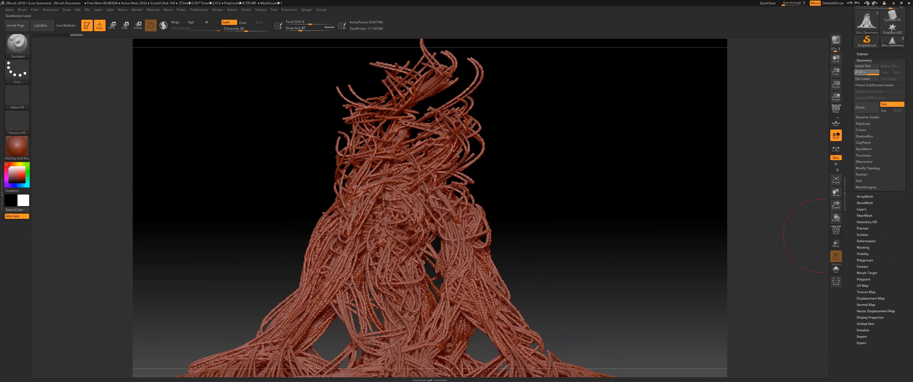
key(shift+d)
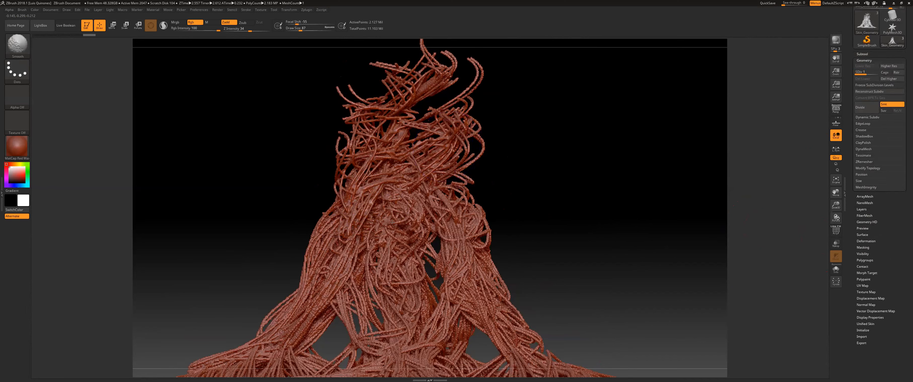
Smooth the trunk and leg strands of the finer mesh at the lowest subdivision level.
shift+drag(551, 173, 428, 209)
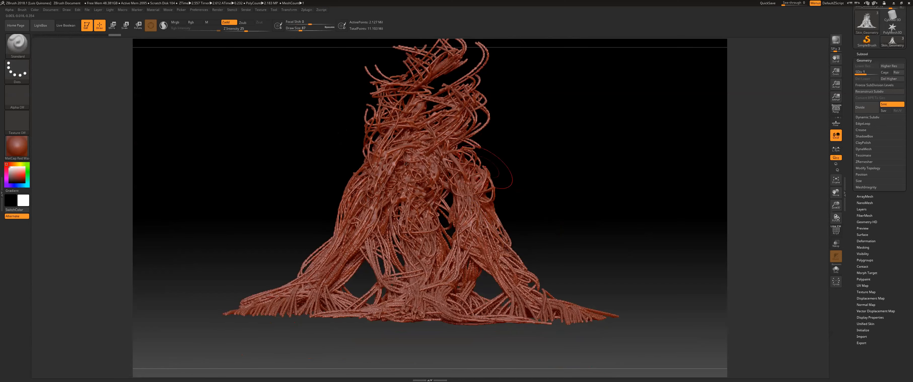
alt+drag(379, 192, 364, 235)
right_drag(399, 236, 323, 221)
mouse_move(300, 206)
shift+mouse_down()
mouse_move(283, 266)
mouse_move(273, 272)
shift+mouse_up()
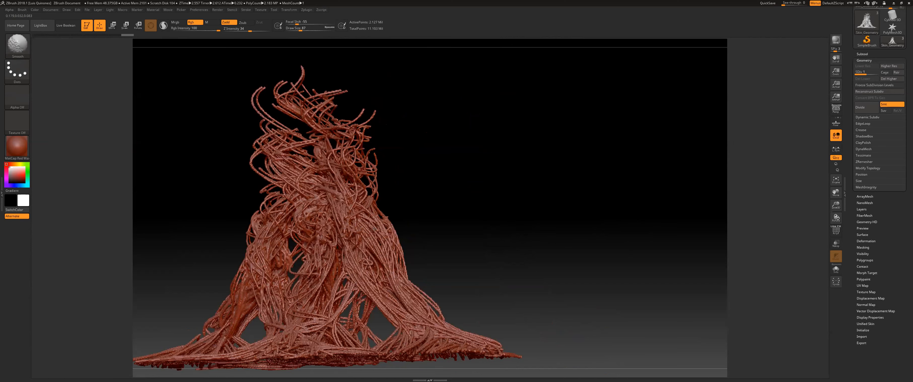
drag(470, 190, 509, 213)
shift+drag(392, 159, 377, 143)
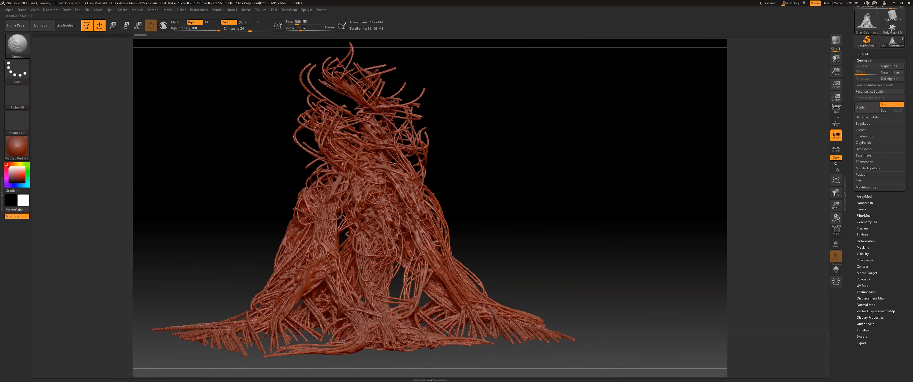
shift+drag(390, 211, 385, 238)
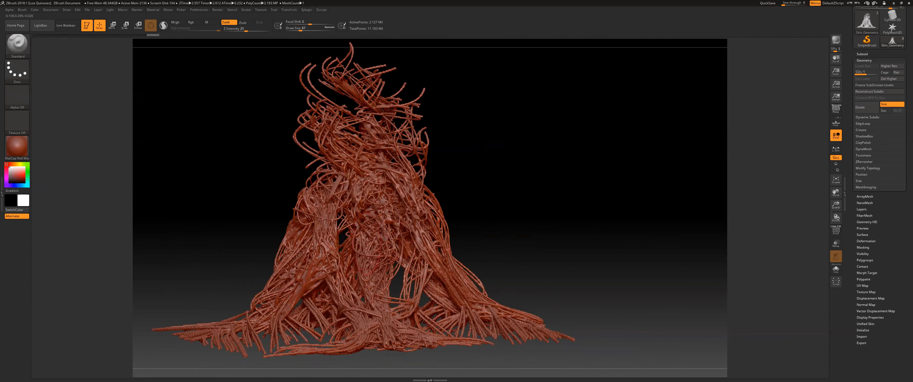
Turn the model around and smooth the remaining strands on its other sides and lower legs.
drag(209, 278, 278, 263)
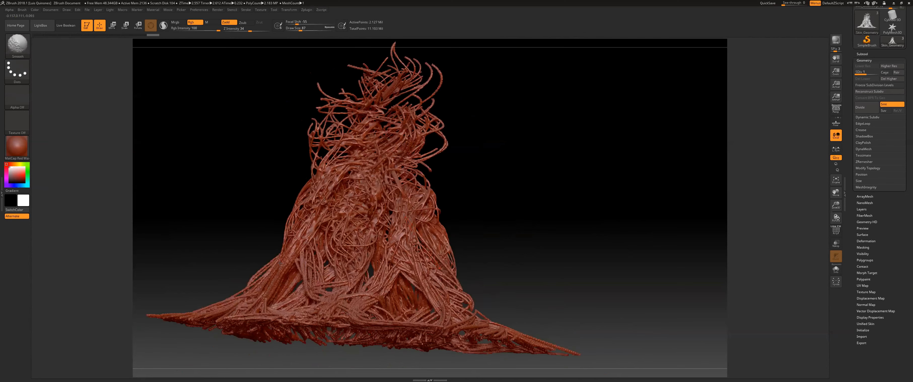
drag(259, 164, 253, 216)
drag(376, 245, 374, 198)
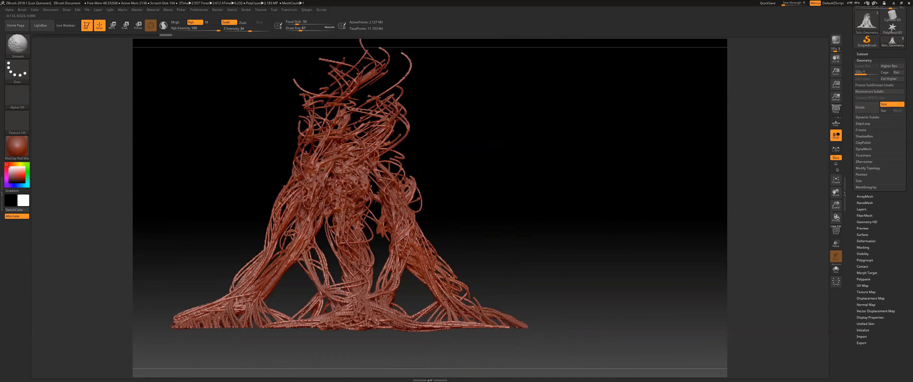
shift+drag(446, 283, 431, 269)
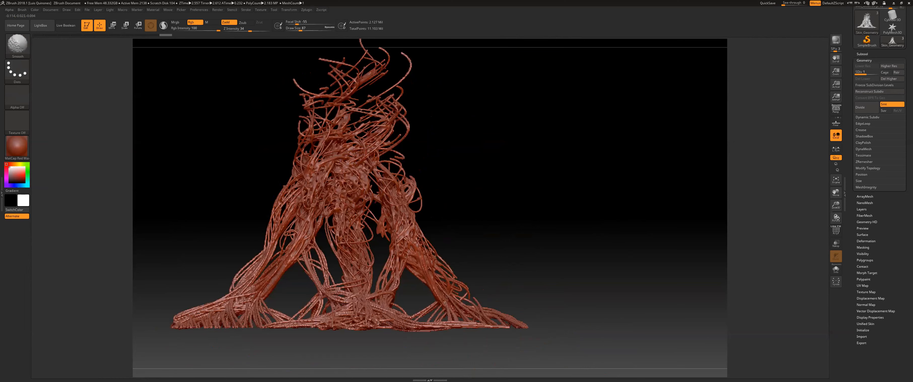
shift+drag(253, 258, 256, 254)
right_drag(351, 187, 368, 193)
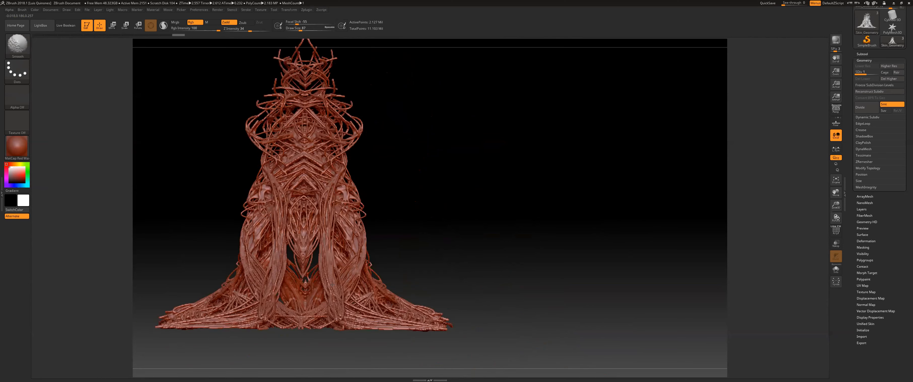
mouse_move(390, 183)
right_down()
mouse_move(408, 187)
mouse_move(408, 174)
mouse_move(460, 160)
mouse_move(422, 157)
mouse_move(449, 163)
mouse_move(413, 175)
mouse_move(513, 178)
mouse_move(485, 139)
mouse_move(525, 174)
mouse_move(572, 164)
mouse_move(563, 170)
right_up()
Return the mesh to subdivision level 2, frame the model and smooth the strands on the legs.
click(873, 72)
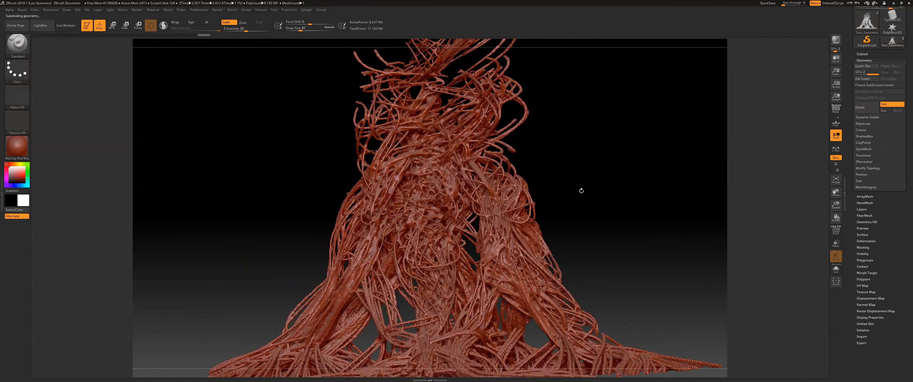
drag(571, 177, 542, 186)
key(f)
mouse_move(597, 196)
mouse_down()
mouse_move(473, 219)
mouse_move(430, 240)
mouse_up()
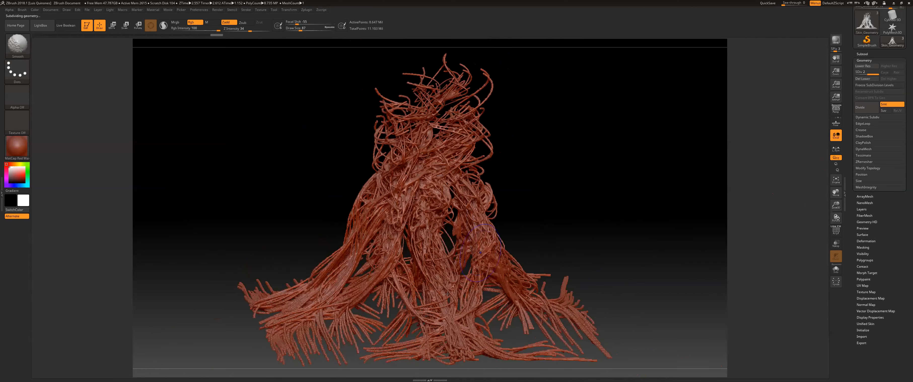
Raise the Smooth brush's Z Intensity to 53 and smooth the leg strands from another side.
drag(256, 31, 258, 31)
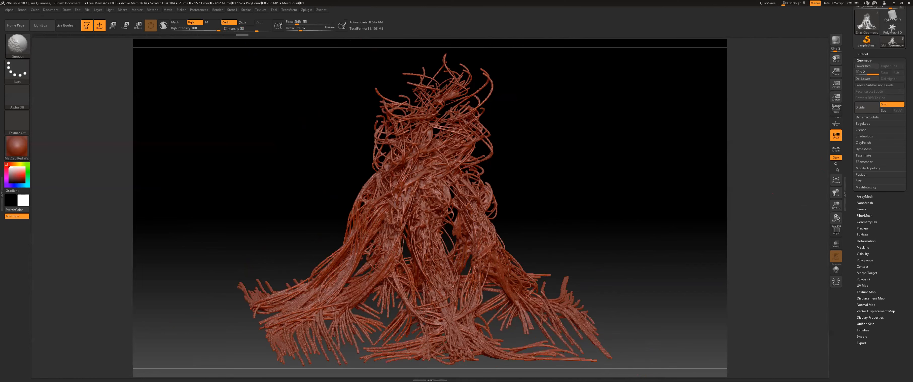
mouse_move(342, 225)
mouse_down()
mouse_move(335, 229)
mouse_move(383, 248)
mouse_move(413, 291)
mouse_up()
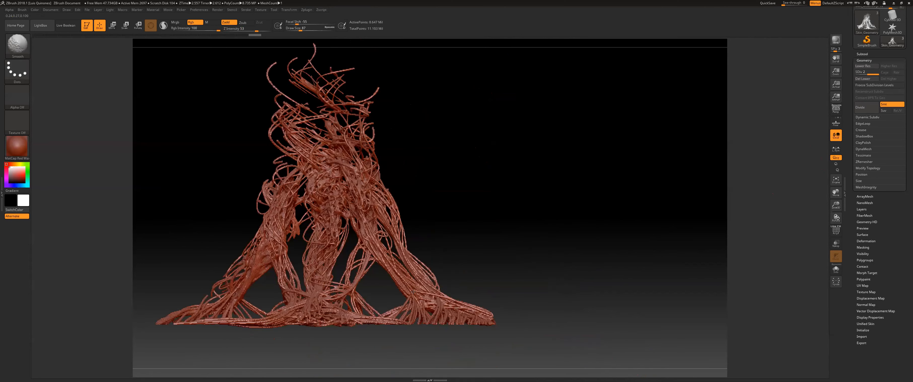
right_drag(283, 249, 233, 265)
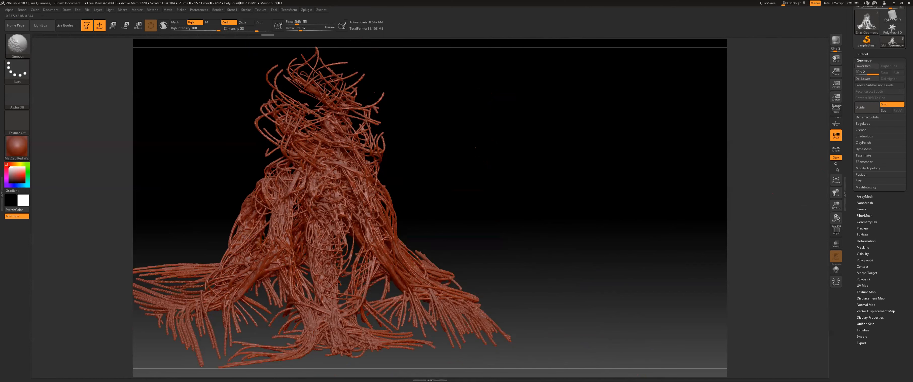
Inspect the smoothed strand model from several sides and export its mesh from the current tool.
mouse_move(359, 223)
right_down()
mouse_move(471, 146)
mouse_move(418, 204)
right_up()
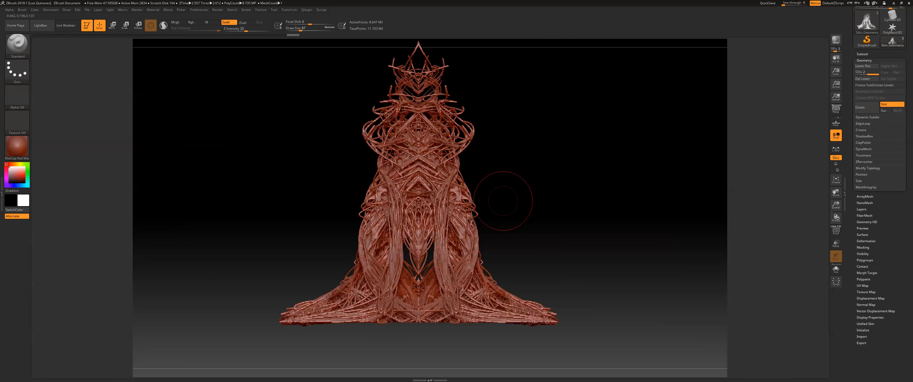
right_drag(508, 196, 472, 202)
right_drag(539, 194, 624, 117)
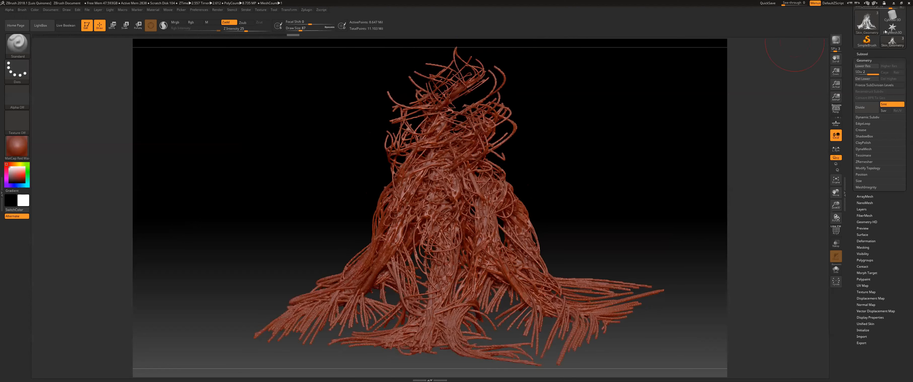
scroll(884, 31, up, 3)
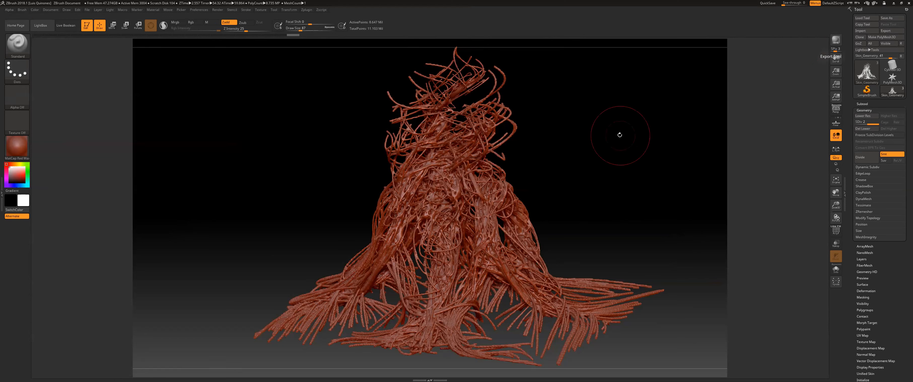
drag(585, 139, 640, 55)
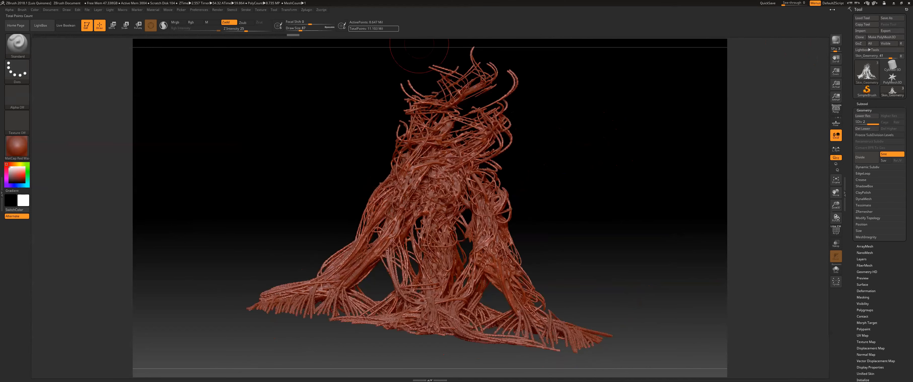
Switch to Rhino and import the smoothed mesh file Skin_Geometry_BACK.OBJ.
click(901, 3)
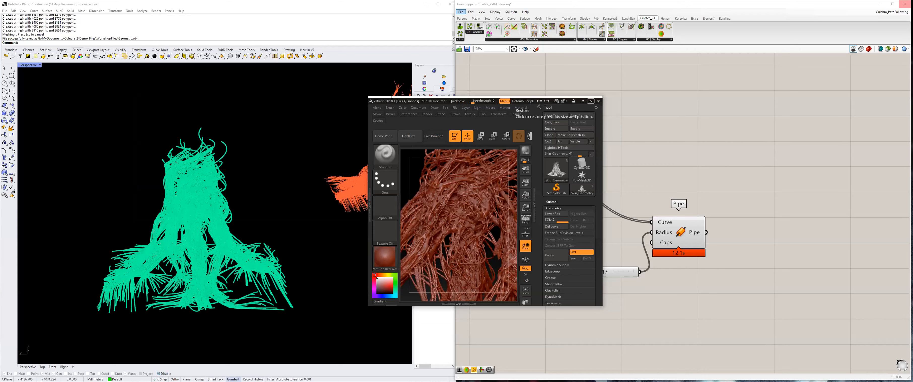
click(587, 98)
mouse_move(287, 161)
right_down()
mouse_move(264, 162)
mouse_move(259, 178)
mouse_move(271, 162)
right_up()
text(Import)
key(Return)
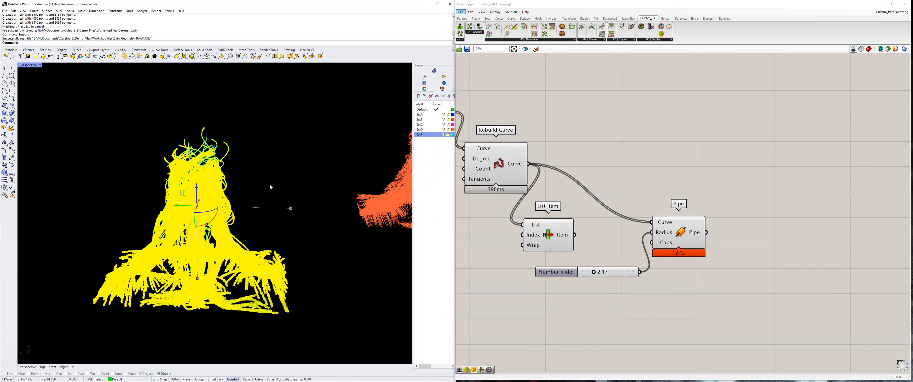
Move the imported mesh sideways along the green axis until it stands clear of the original piped structure, and deselect it.
right_drag(281, 197, 96, 202)
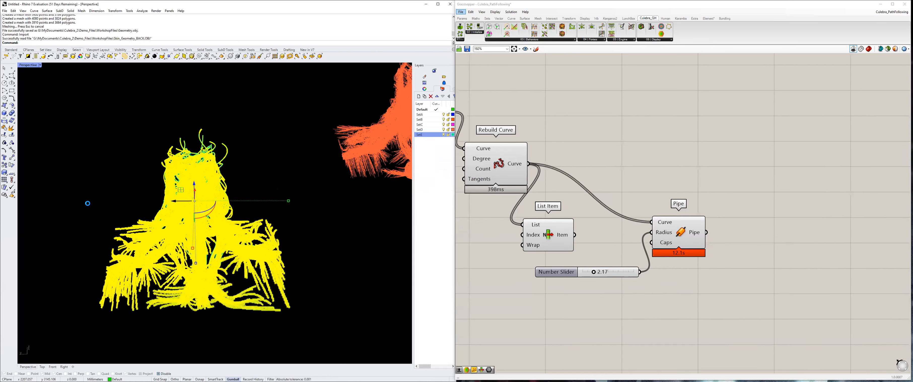
drag(177, 200, 84, 206)
shift+right_drag(177, 186, 304, 180)
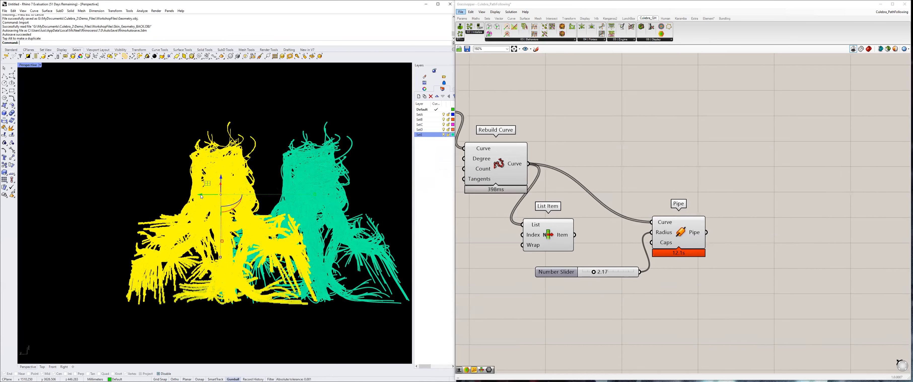
drag(200, 195, 86, 195)
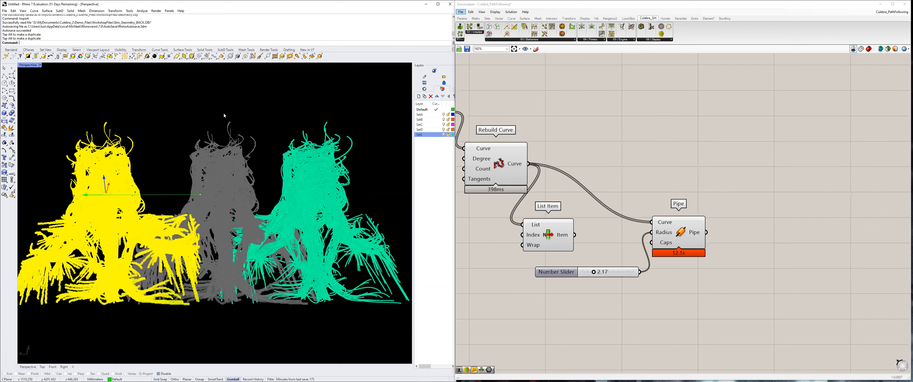
key(Escape)
shift+right_drag(145, 197, 207, 197)
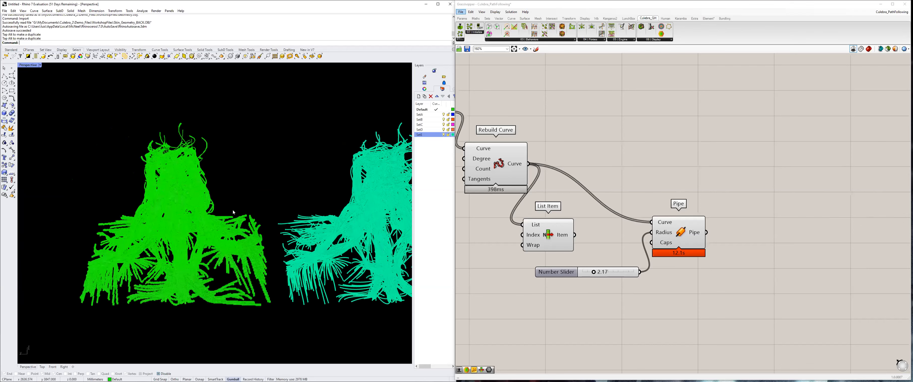
Set the Perspective viewport to Rendered display and examine the imported mesh beside the original pipes.
scroll(210, 199, up, 3)
key(ctrl+alt+r)
scroll(238, 195, down, 4)
scroll(199, 225, up, 5)
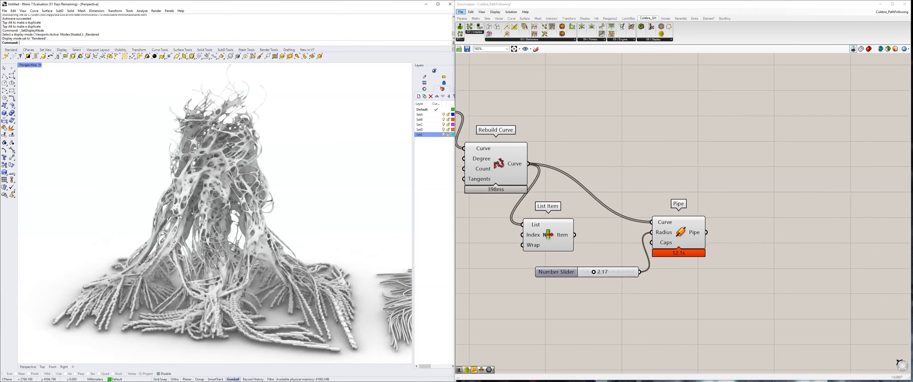
right_drag(291, 228, 258, 227)
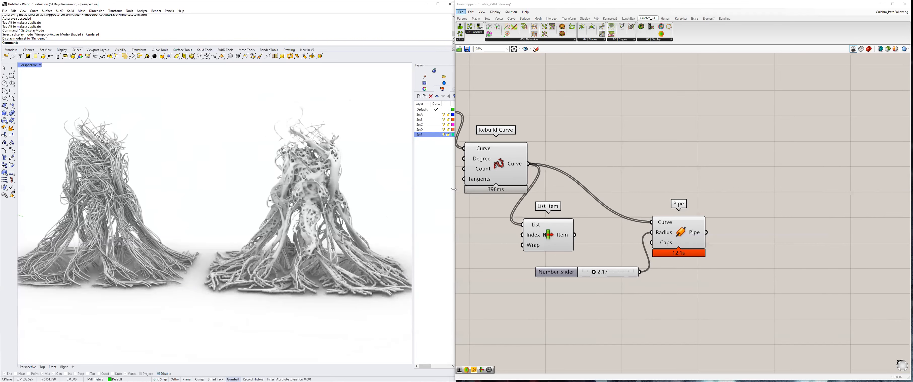
Narrow the Grasshopper window and widen the Rhino window to give the rendered view more room.
drag(457, 185, 455, 184)
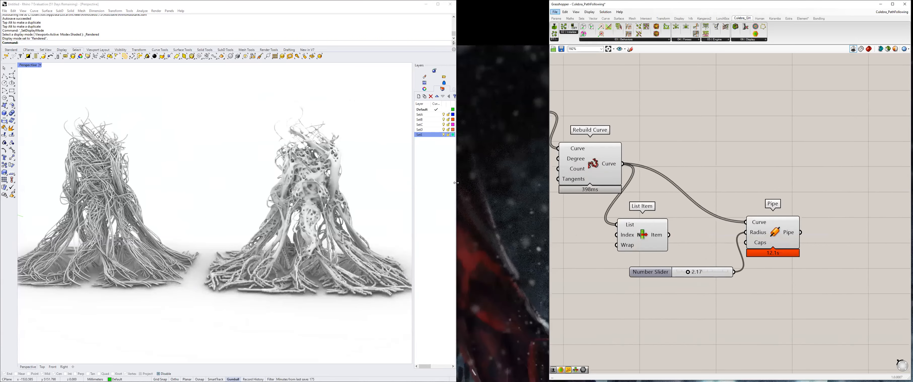
click(455, 183)
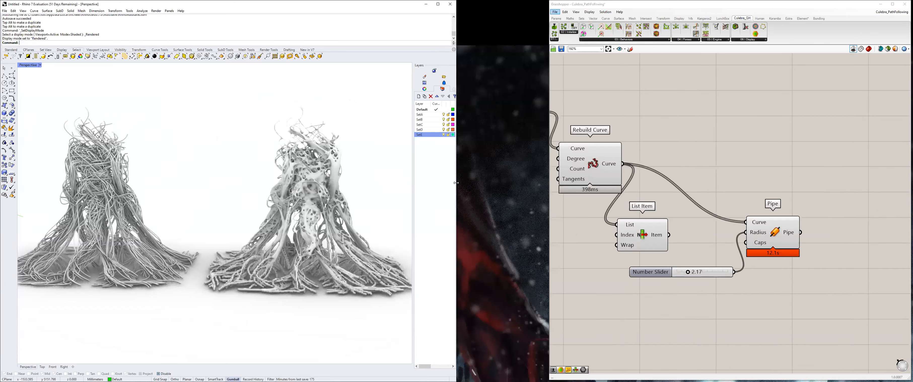
scroll(210, 202, up, 2)
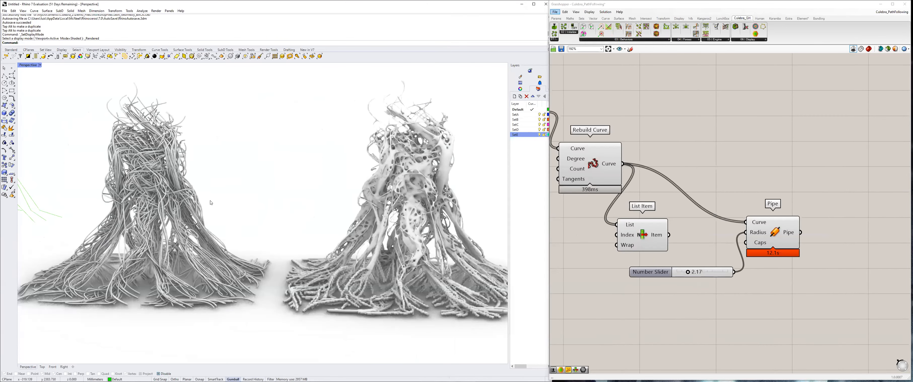
Compare the original piped structure with the smoothed mesh, examining the trunk and leg strands up close and from several angles.
shift+right_drag(63, 223, 179, 226)
scroll(163, 224, down, 3)
scroll(173, 214, up, 2)
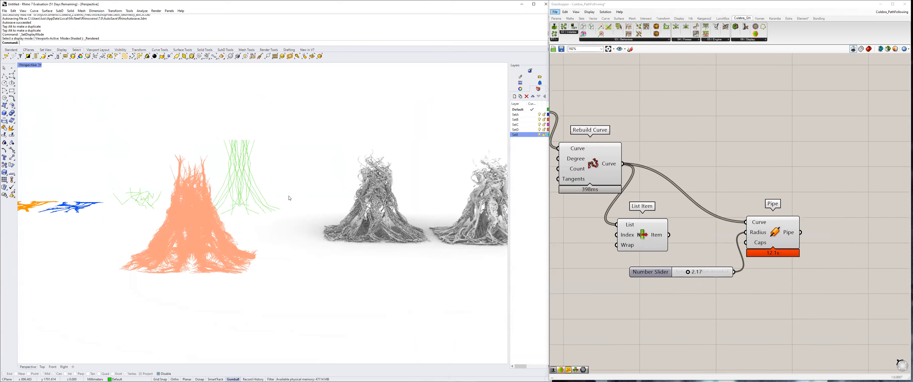
scroll(276, 191, up, 2)
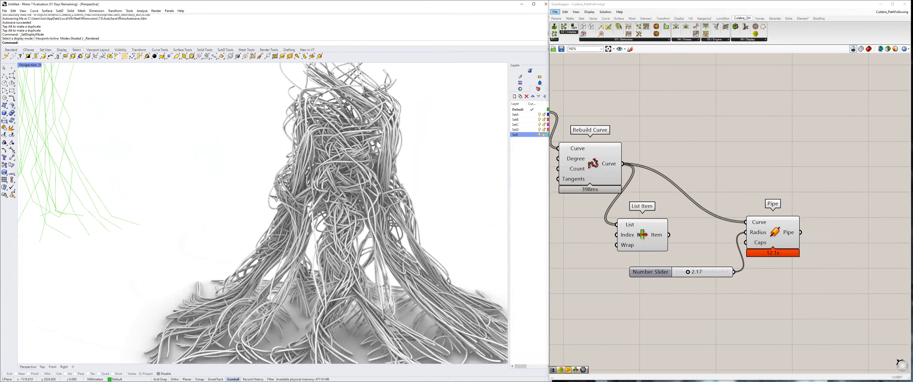
right_drag(276, 187, 397, 228)
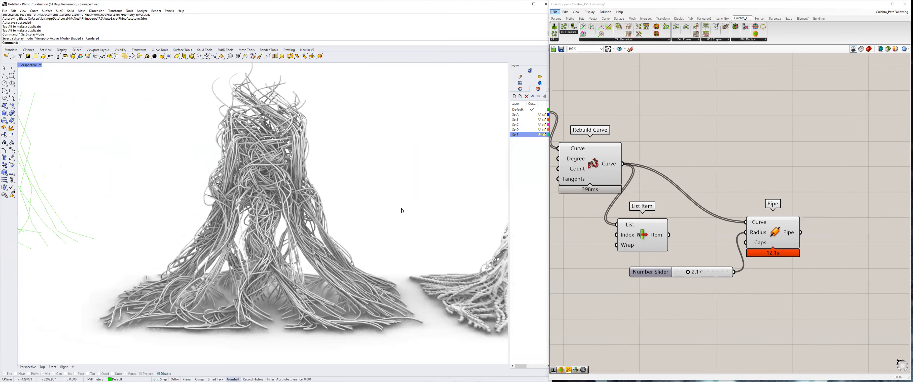
shift+right_drag(395, 210, 157, 306)
scroll(157, 307, up, 4)
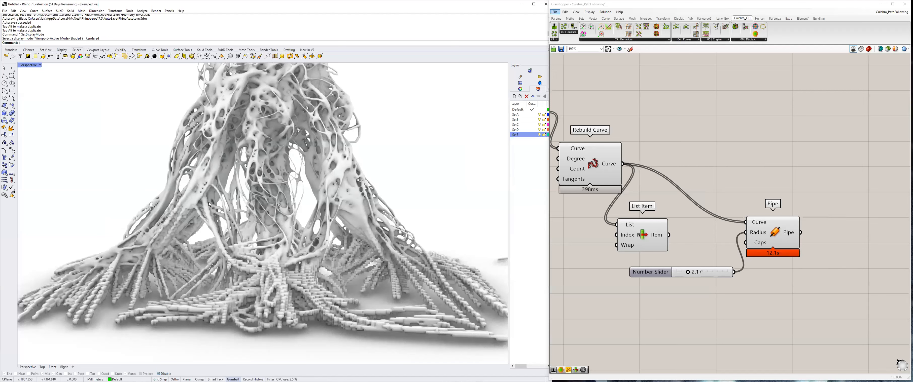
scroll(209, 204, down, 1)
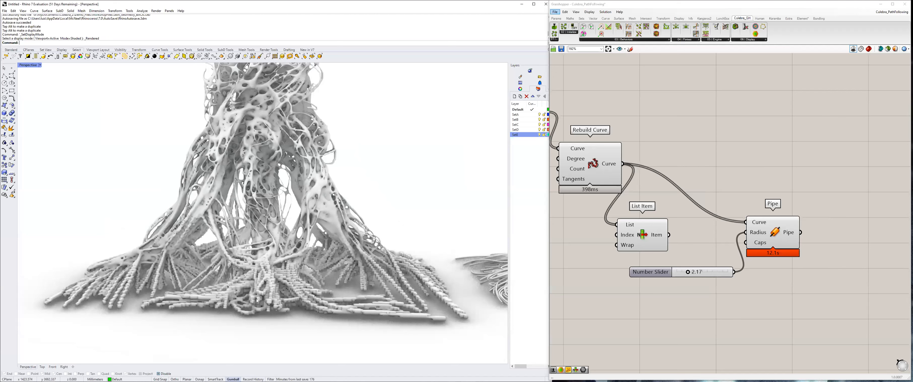
scroll(257, 237, up, 3)
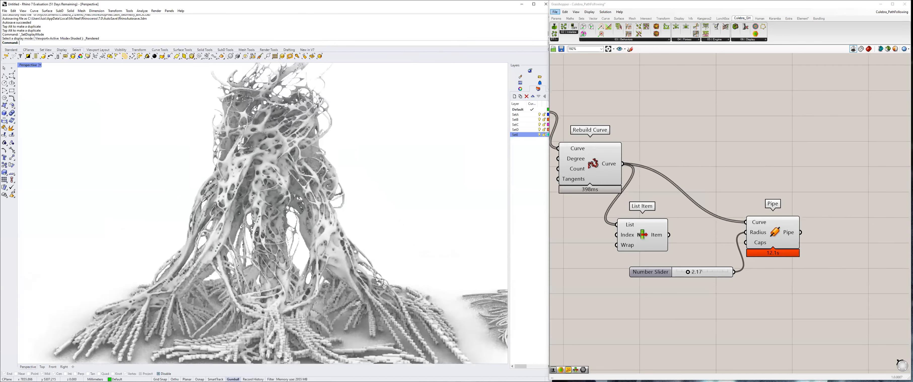
scroll(257, 237, down, 2)
scroll(240, 244, down, 2)
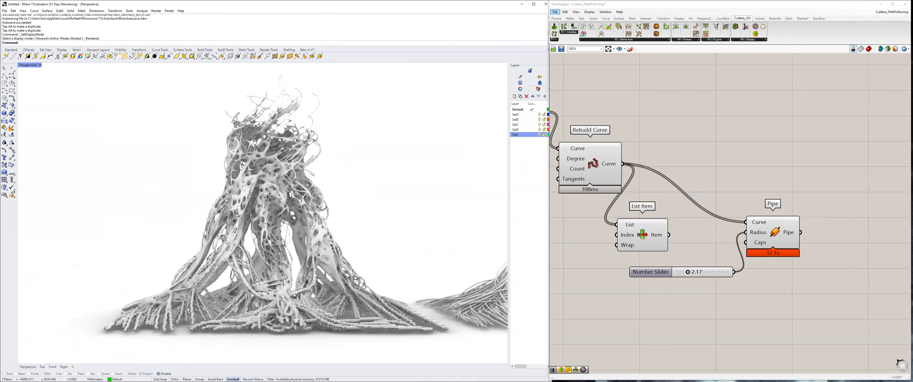
right_drag(316, 243, 406, 194)
scroll(371, 197, down, 3)
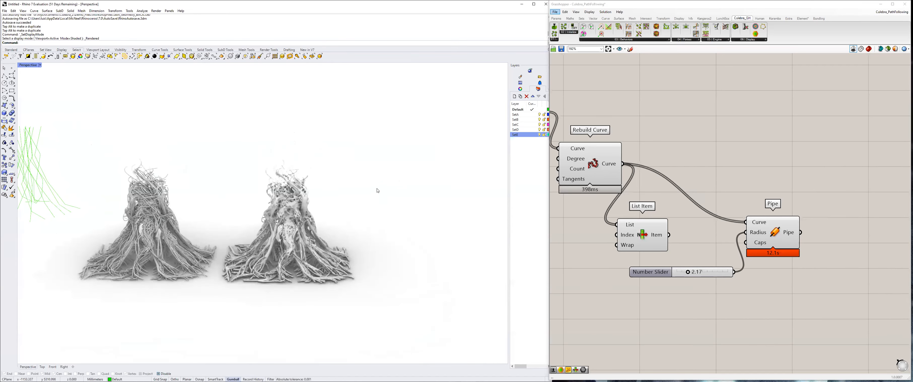
Save the Rhino model as Geometry.3dm in the WorkshopFiles folder.
right_drag(365, 188, 359, 182)
key(ctrl+s)
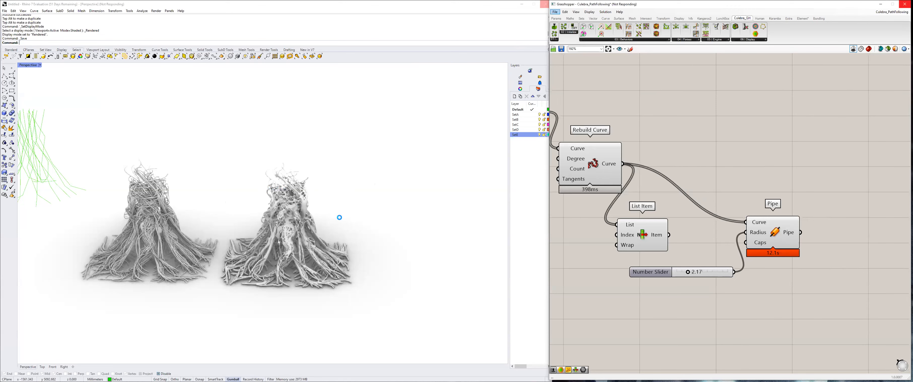
scroll(360, 218, up, 2)
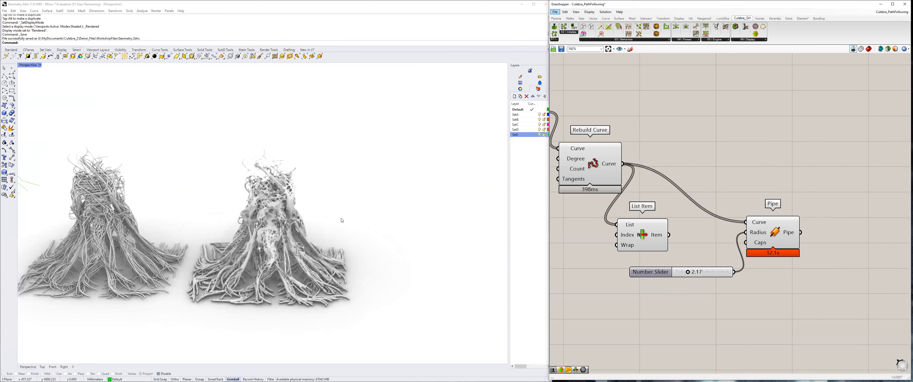
right_drag(353, 206, 326, 214)
scroll(357, 206, down, 2)
scroll(331, 212, up, 2)
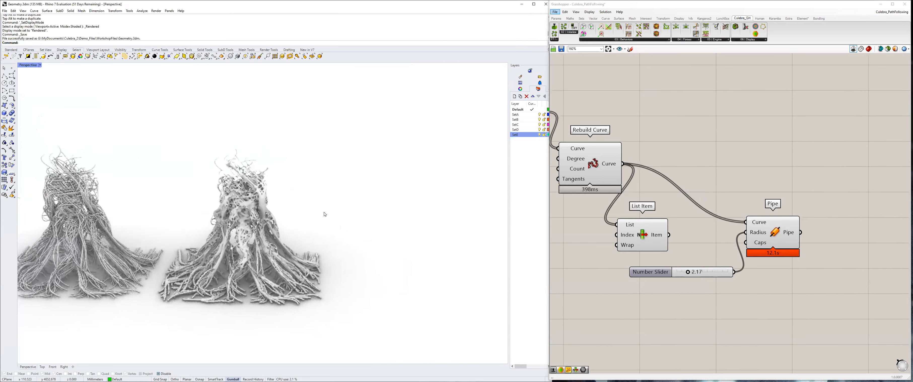
scroll(318, 215, down, 2)
scroll(318, 214, up, 2)
scroll(318, 214, down, 2)
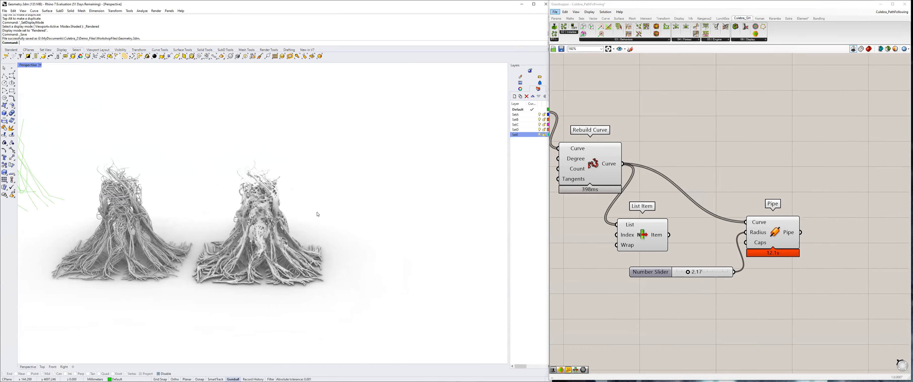
Import the high-resolution mesh file Skin_Geometry_BACK_HR.OBJ, accepting the OBJ import options.
text(Import)
key(Return)
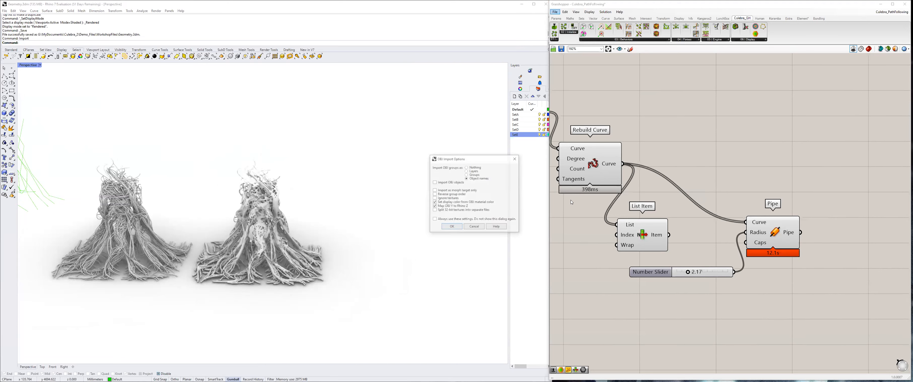
click(452, 228)
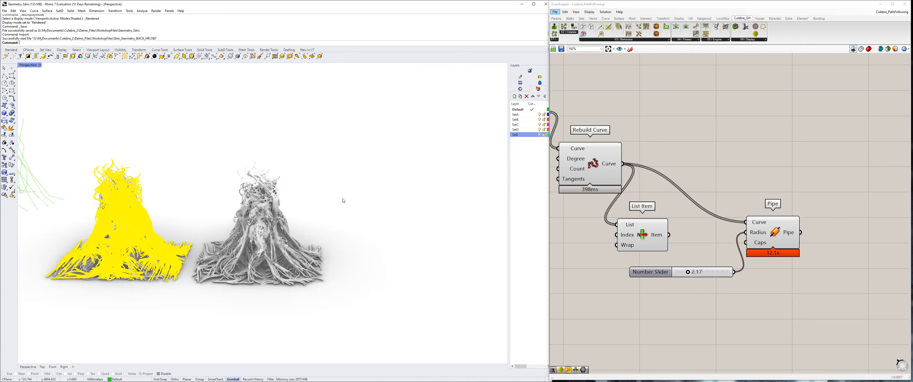
Set the viewport to Wireframe and move the high-resolution mesh to the far side of the first smoothed mesh, then deselect it.
right_drag(342, 199, 234, 147)
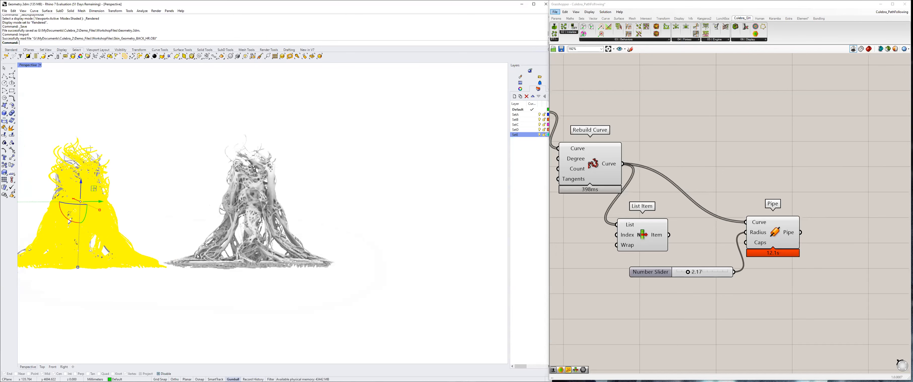
right_drag(364, 207, 339, 177)
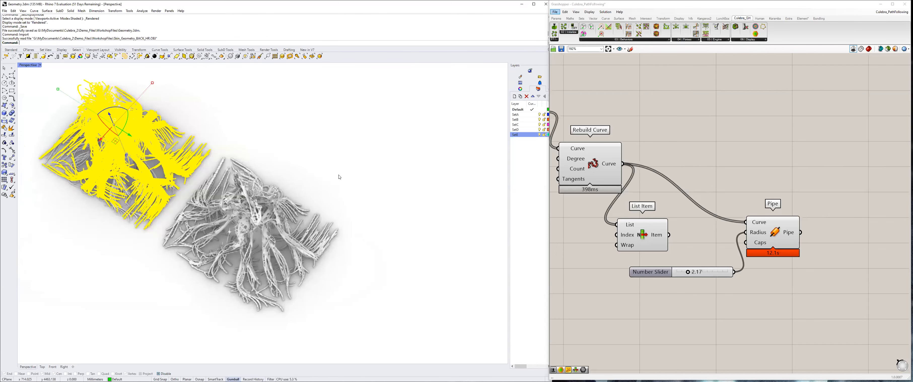
key(ctrl+alt+w)
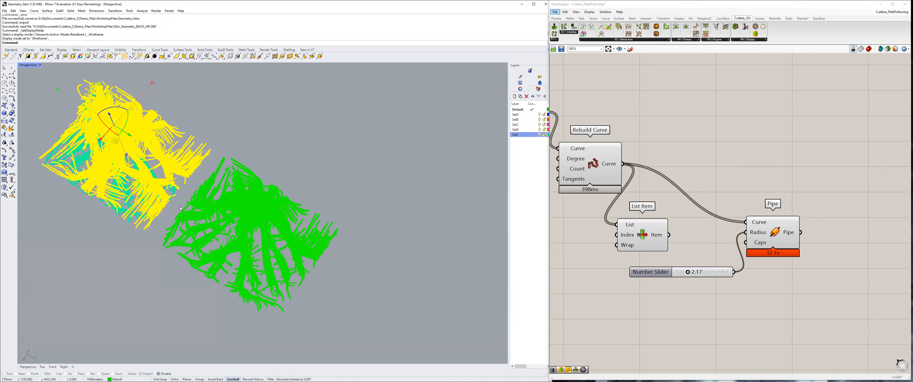
drag(180, 209, 426, 259)
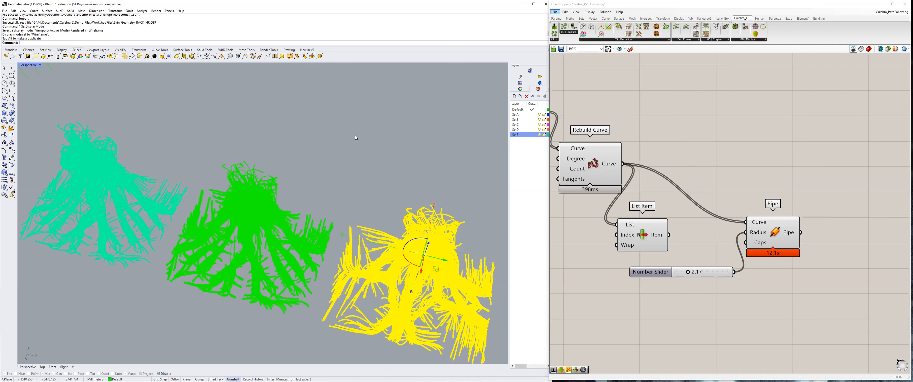
click(376, 166)
Return the viewport to Rendered display and compare the three structures, examining the high-resolution mesh's strands up close.
right_drag(375, 166, 380, 147)
key(ctrl+alt+r)
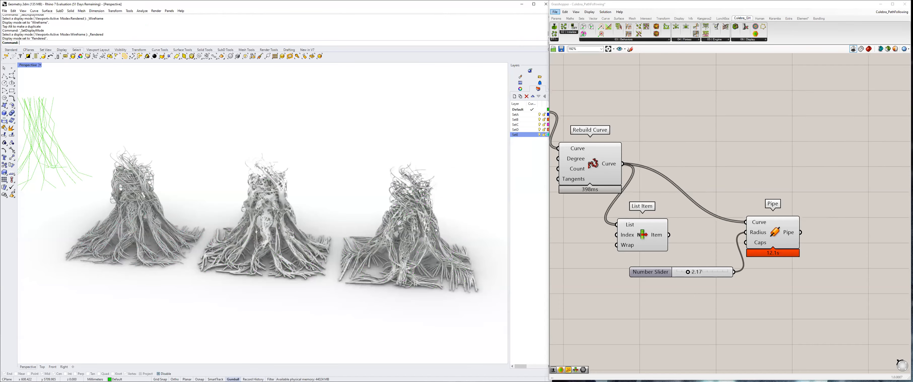
scroll(372, 204, up, 3)
scroll(372, 204, down, 3)
mouse_move(184, 236)
shift+right_down()
mouse_move(223, 235)
mouse_move(179, 237)
shift+right_up()
scroll(322, 229, up, 3)
mouse_move(323, 229)
right_down()
mouse_move(222, 215)
mouse_move(211, 222)
mouse_move(276, 215)
mouse_move(368, 227)
mouse_move(363, 246)
mouse_move(330, 229)
right_up()
scroll(217, 217, up, 2)
scroll(378, 218, up, 3)
right_drag(380, 217, 326, 226)
scroll(319, 220, down, 3)
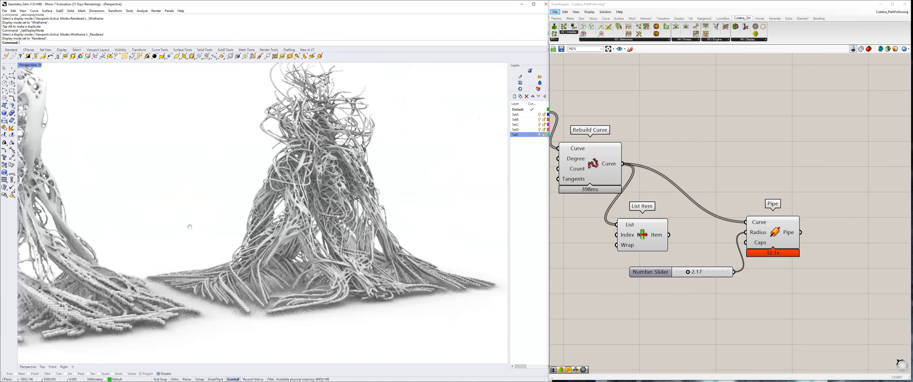
Examine the three rendered structures side by side and up close, comparing the original pipes with the two smoothed meshes.
shift+right_drag(189, 227, 277, 225)
scroll(276, 225, down, 4)
scroll(166, 218, up, 4)
right_drag(201, 227, 231, 214)
scroll(342, 209, down, 3)
scroll(390, 198, up, 2)
scroll(186, 198, up, 3)
scroll(231, 214, down, 3)
scroll(269, 213, up, 3)
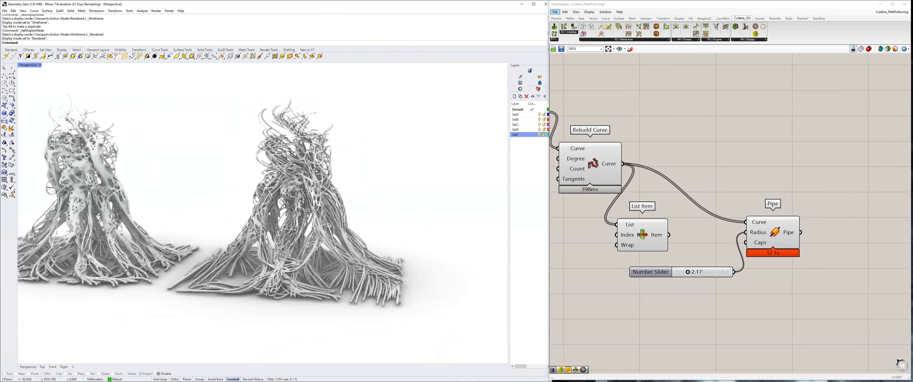
scroll(268, 214, up, 2)
scroll(278, 210, up, 2)
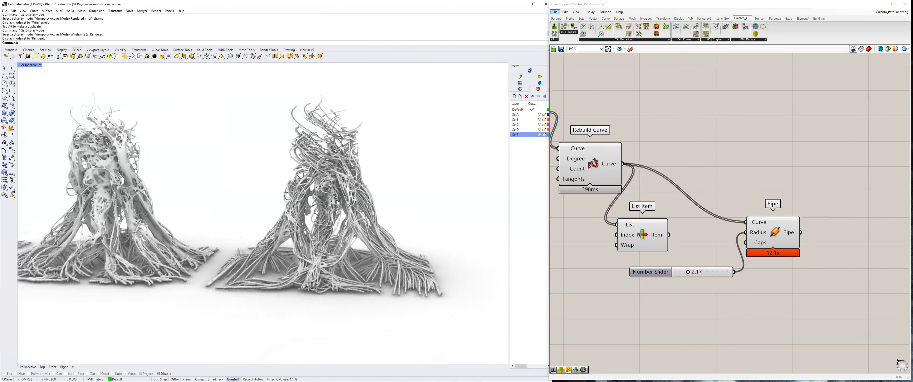
scroll(59, 204, down, 4)
scroll(137, 208, up, 4)
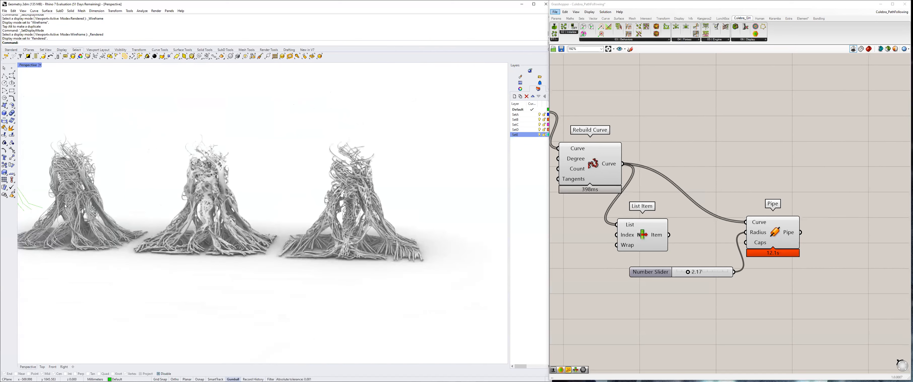
scroll(170, 202, up, 2)
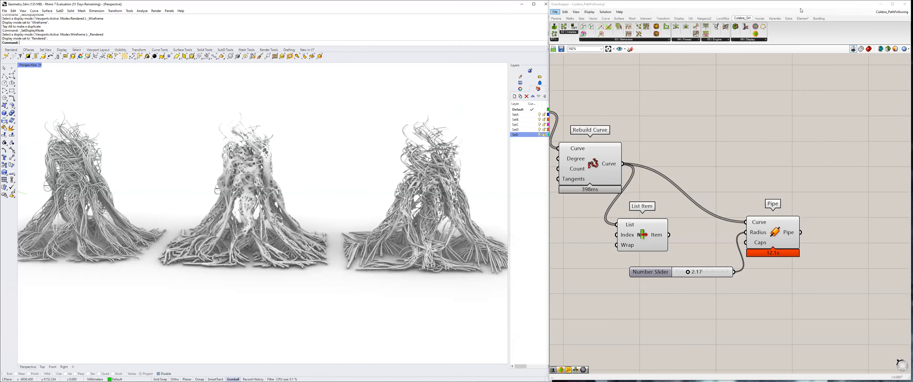
Move the Grasshopper window aside, cancel the pending Hide command in the test_file_workshop model, and inspect its coloured contour pattern.
drag(760, 6, 912, 64)
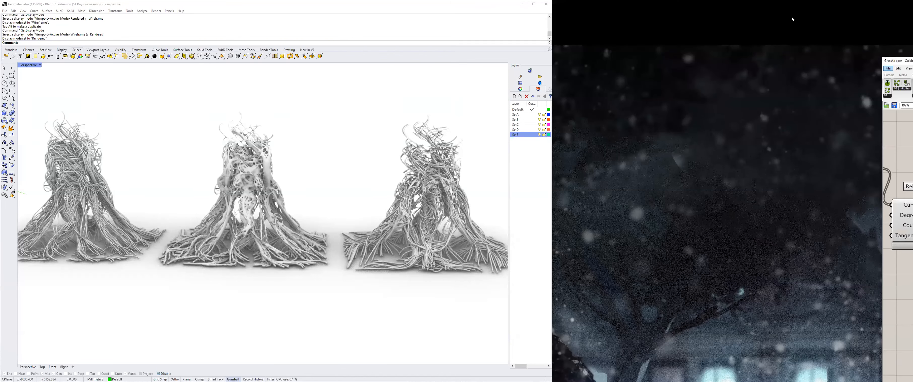
drag(911, 62, 912, 62)
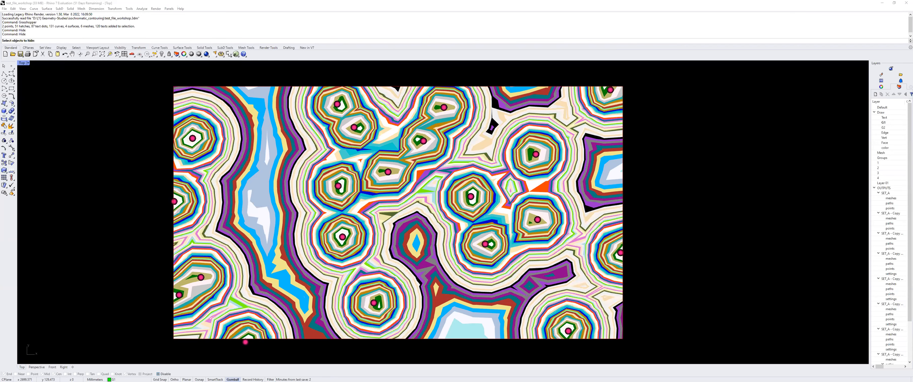
right_drag(673, 230, 655, 231)
key(Escape)
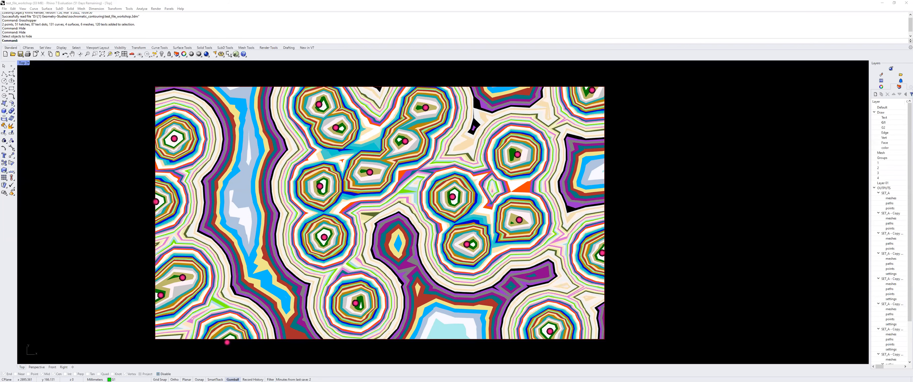
click(565, 177)
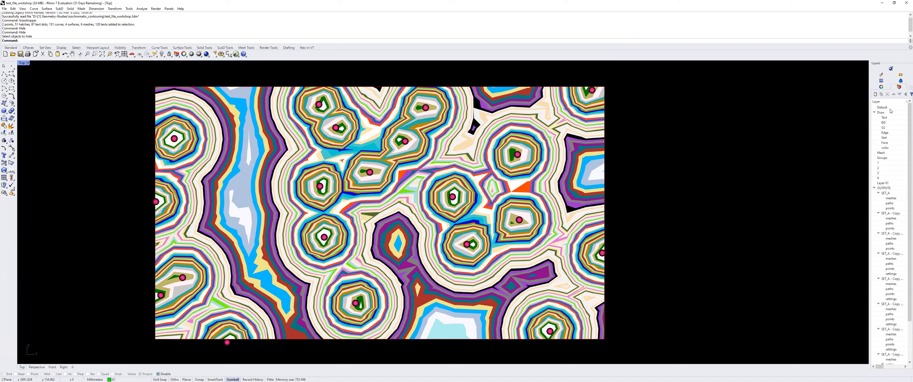
scroll(443, 213, up, 2)
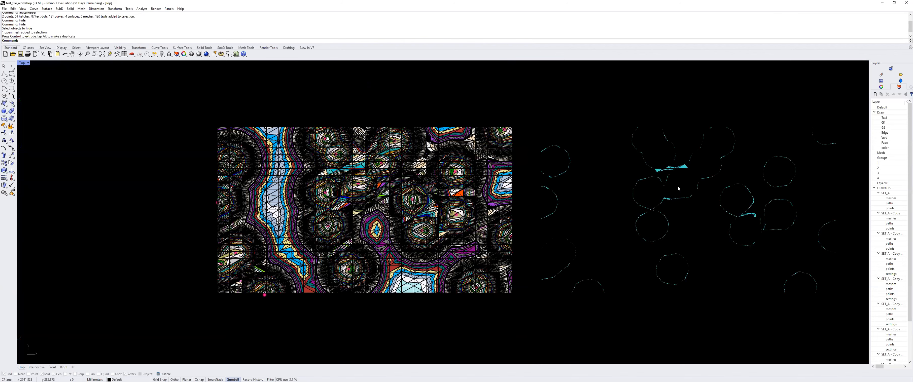
Try Rendered display on the baked contour meshes and undo the last gumball move.
key(ctrl+alt+r)
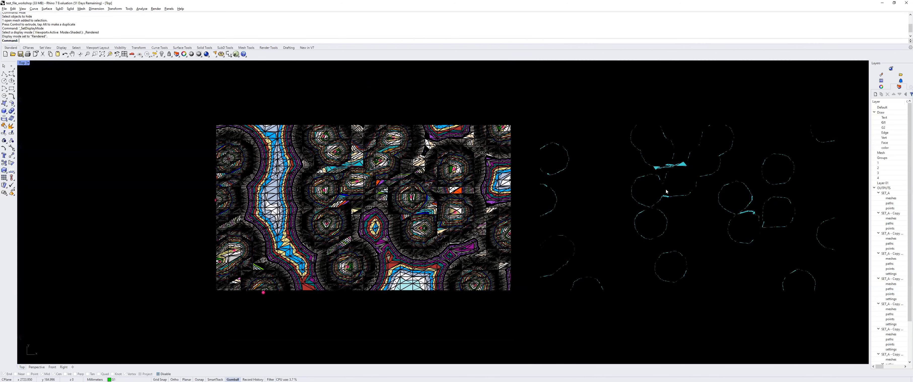
key(ctrl+z)
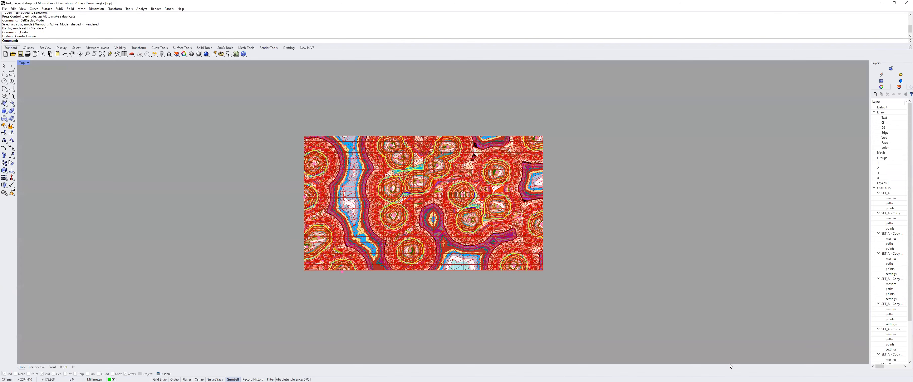
scroll(451, 180, up, 4)
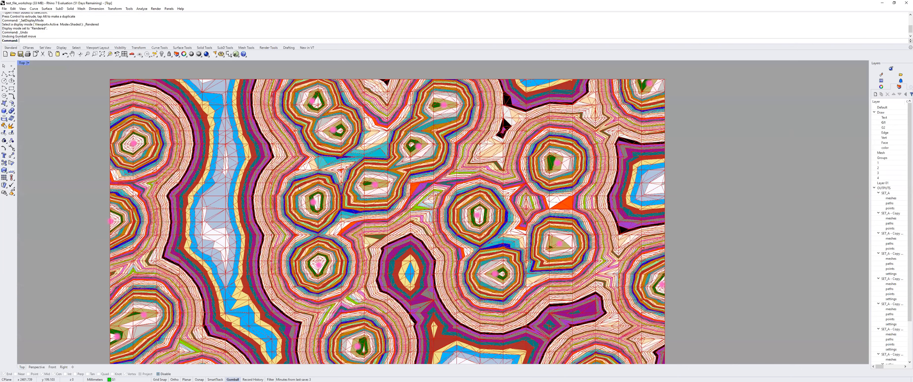
Return the Top viewport to Shaded display, select individual contour meshes to inspect them, and undo the Grasshopper bake.
key(ctrl+alt+s)
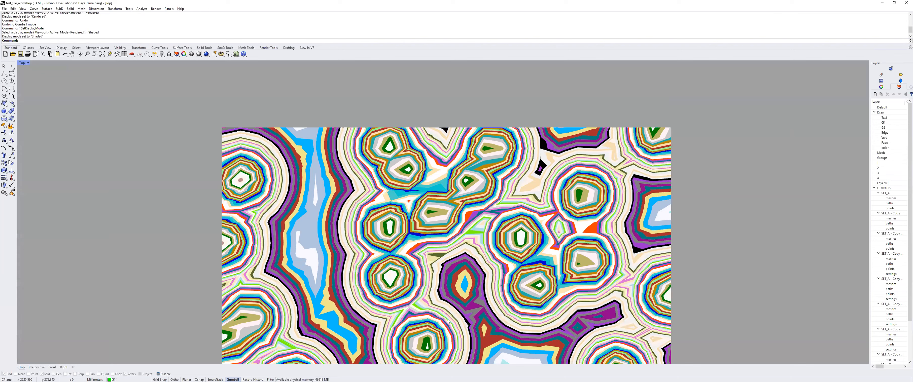
click(513, 218)
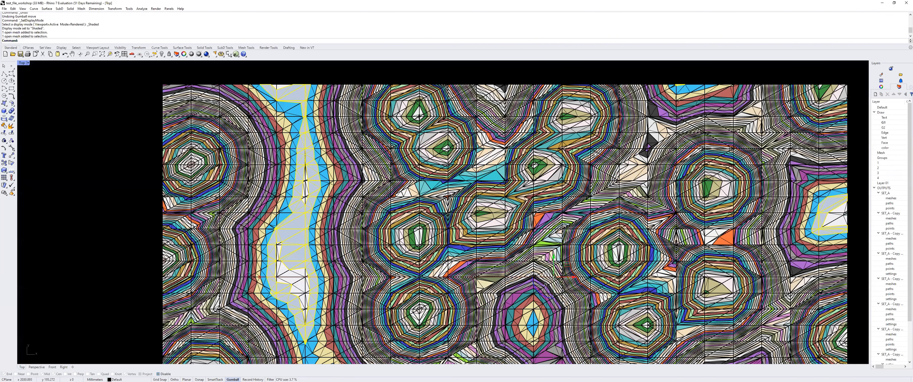
key(ctrl+z)
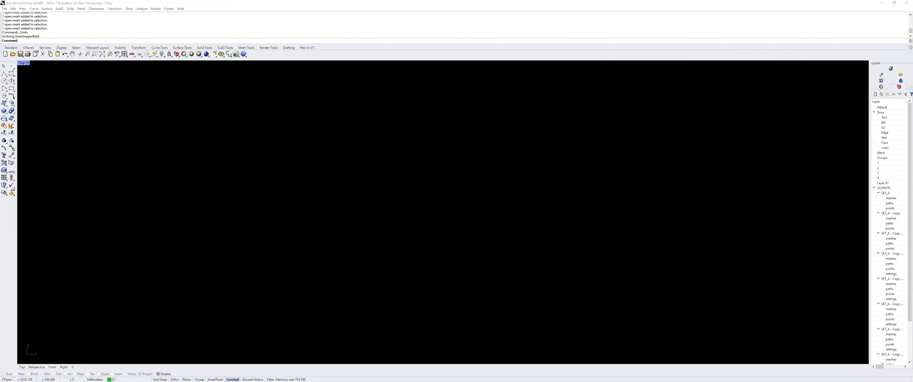
click(495, 206)
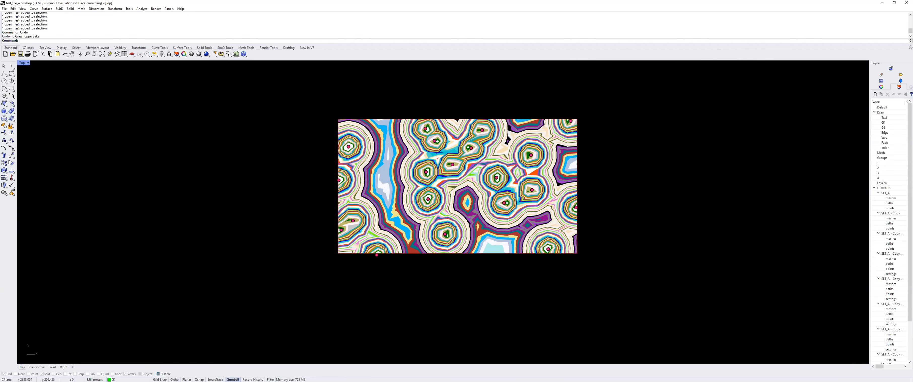
scroll(510, 136, up, 3)
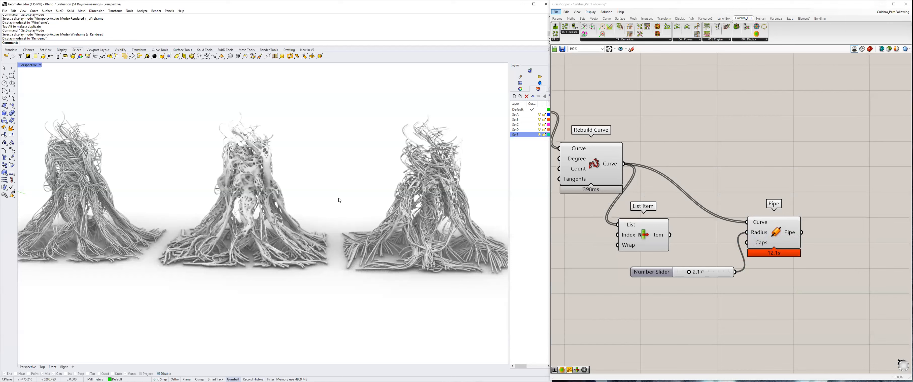
Switch back to the Geometry.3dm model and view the three rendered structures from an angled, elevated viewpoint.
mouse_move(322, 195)
right_down()
mouse_move(320, 204)
mouse_move(233, 198)
mouse_move(227, 188)
mouse_move(267, 175)
right_up()
scroll(273, 172, up, 2)
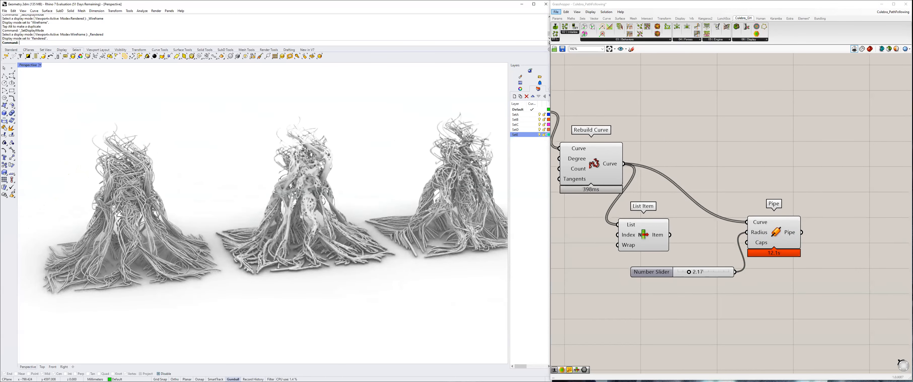
scroll(306, 160, up, 2)
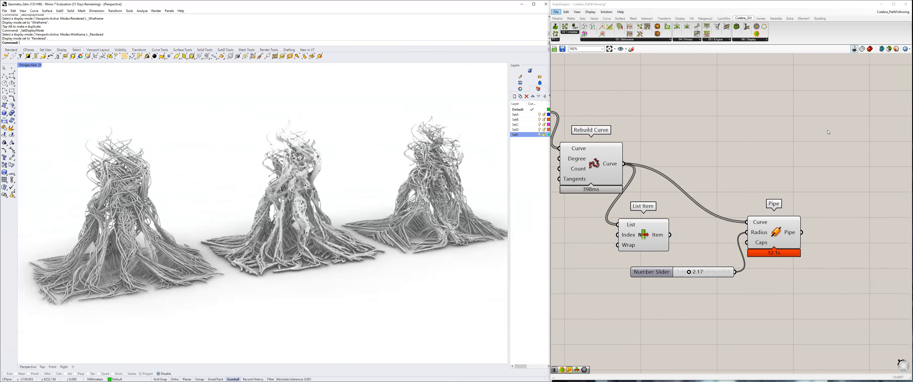